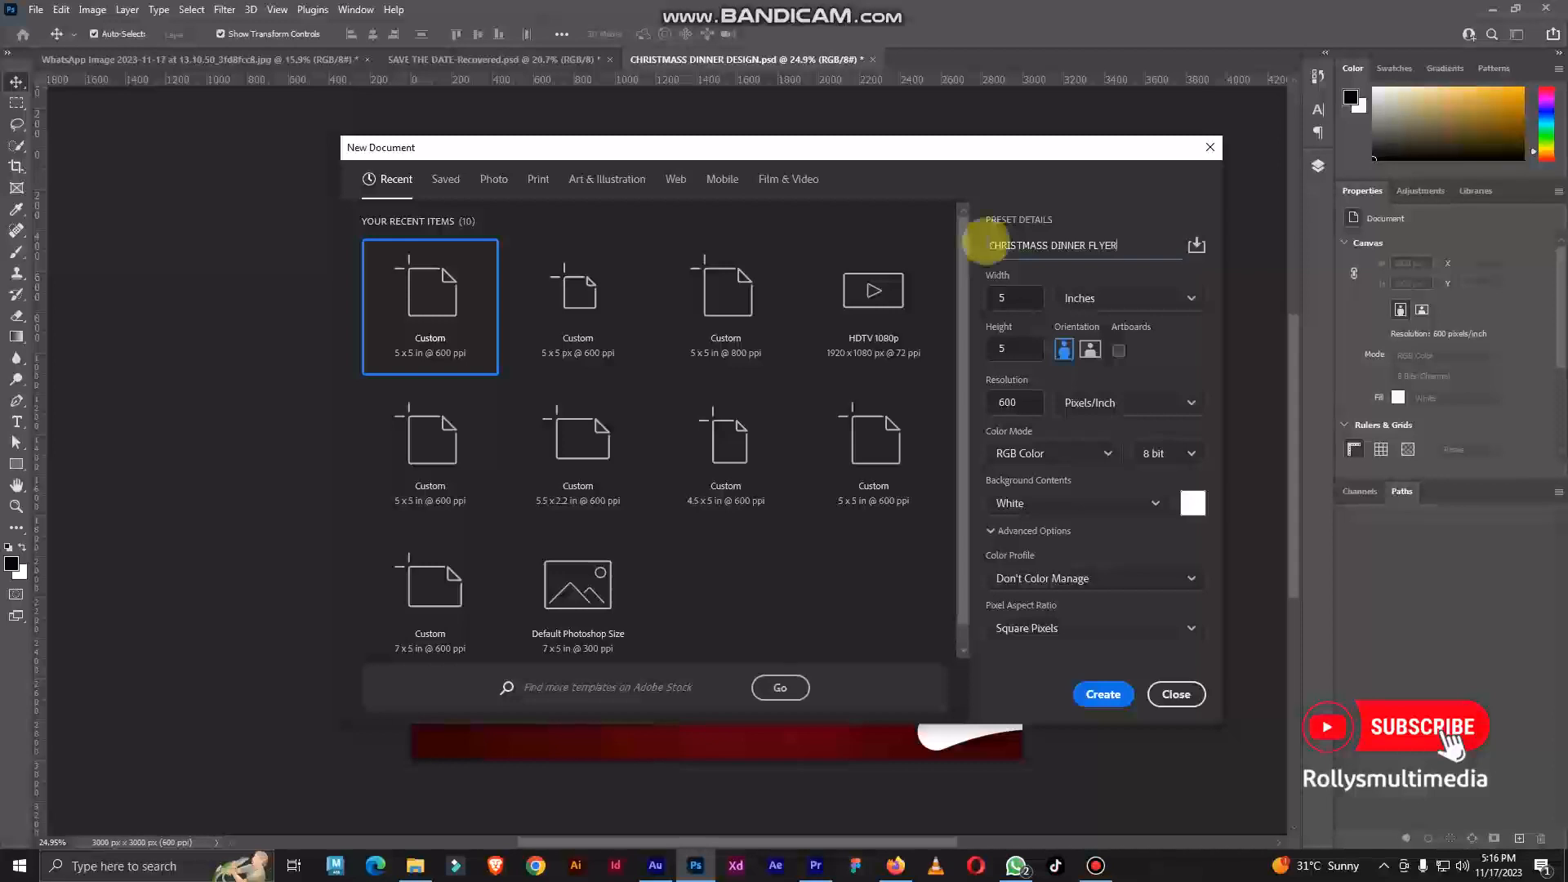
Create the CHRISTMASS DINNER FLYER document at 5 by 5 inches, 600 pixels/inch, RGB Color, with a white background
double_click(996, 298)
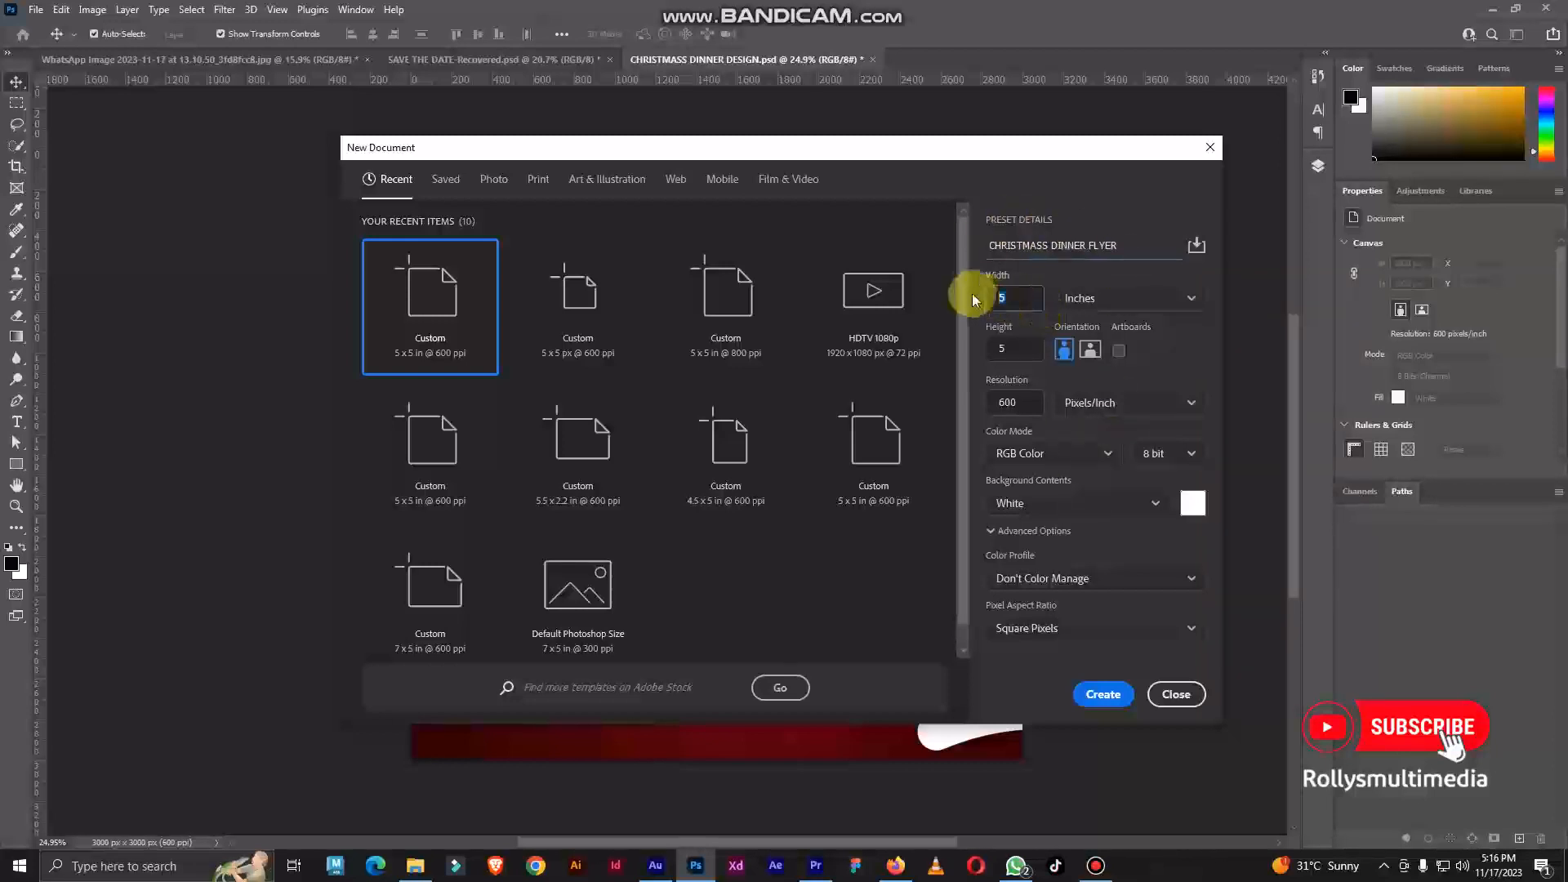
double_click(1004, 348)
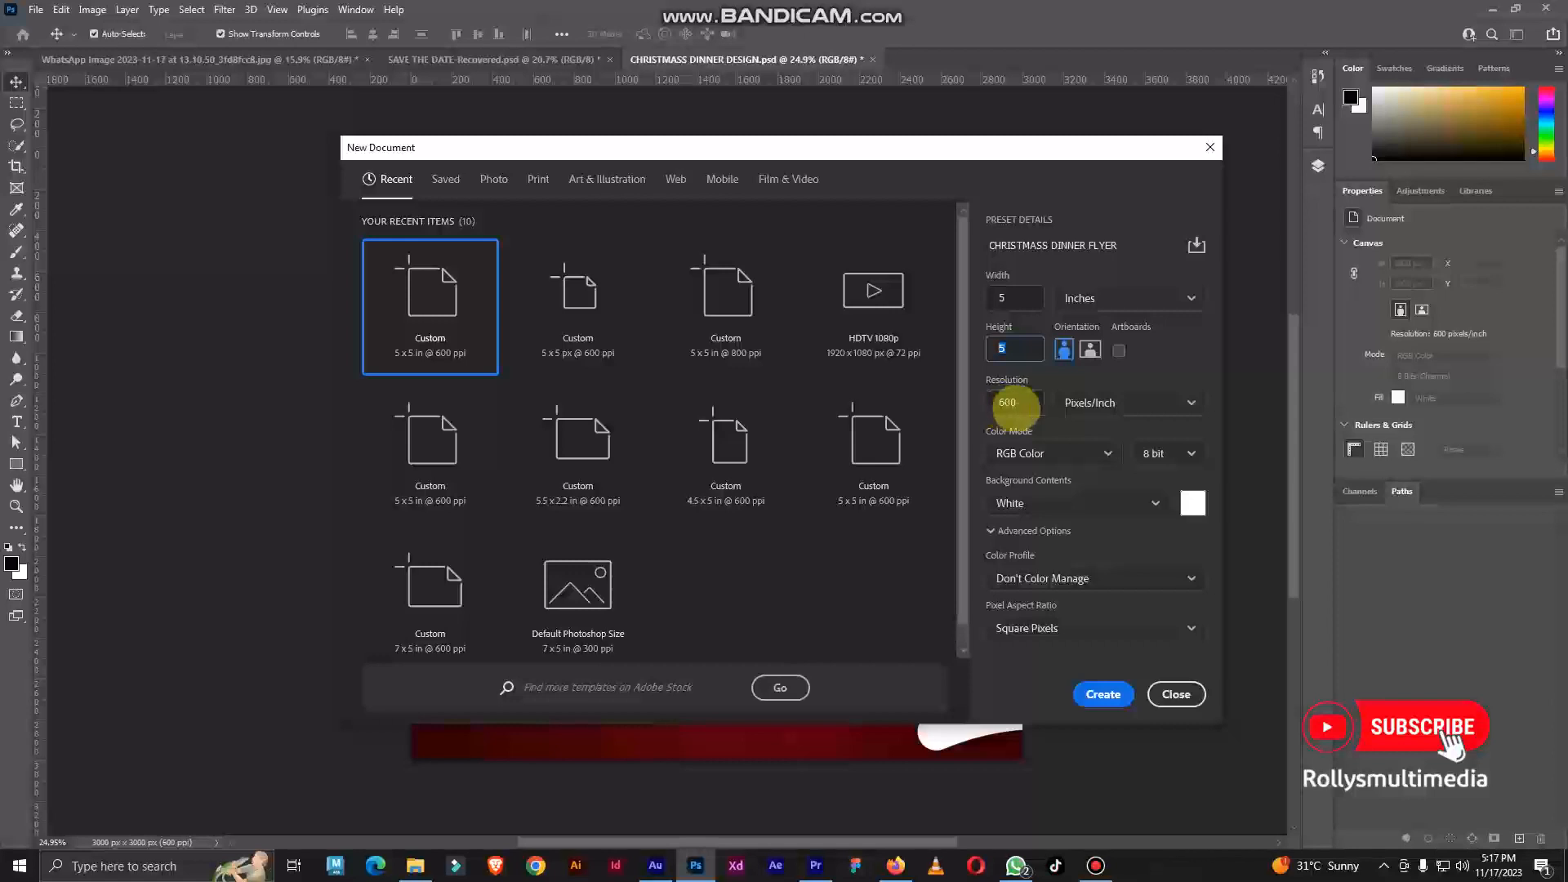
left_click(1012, 402)
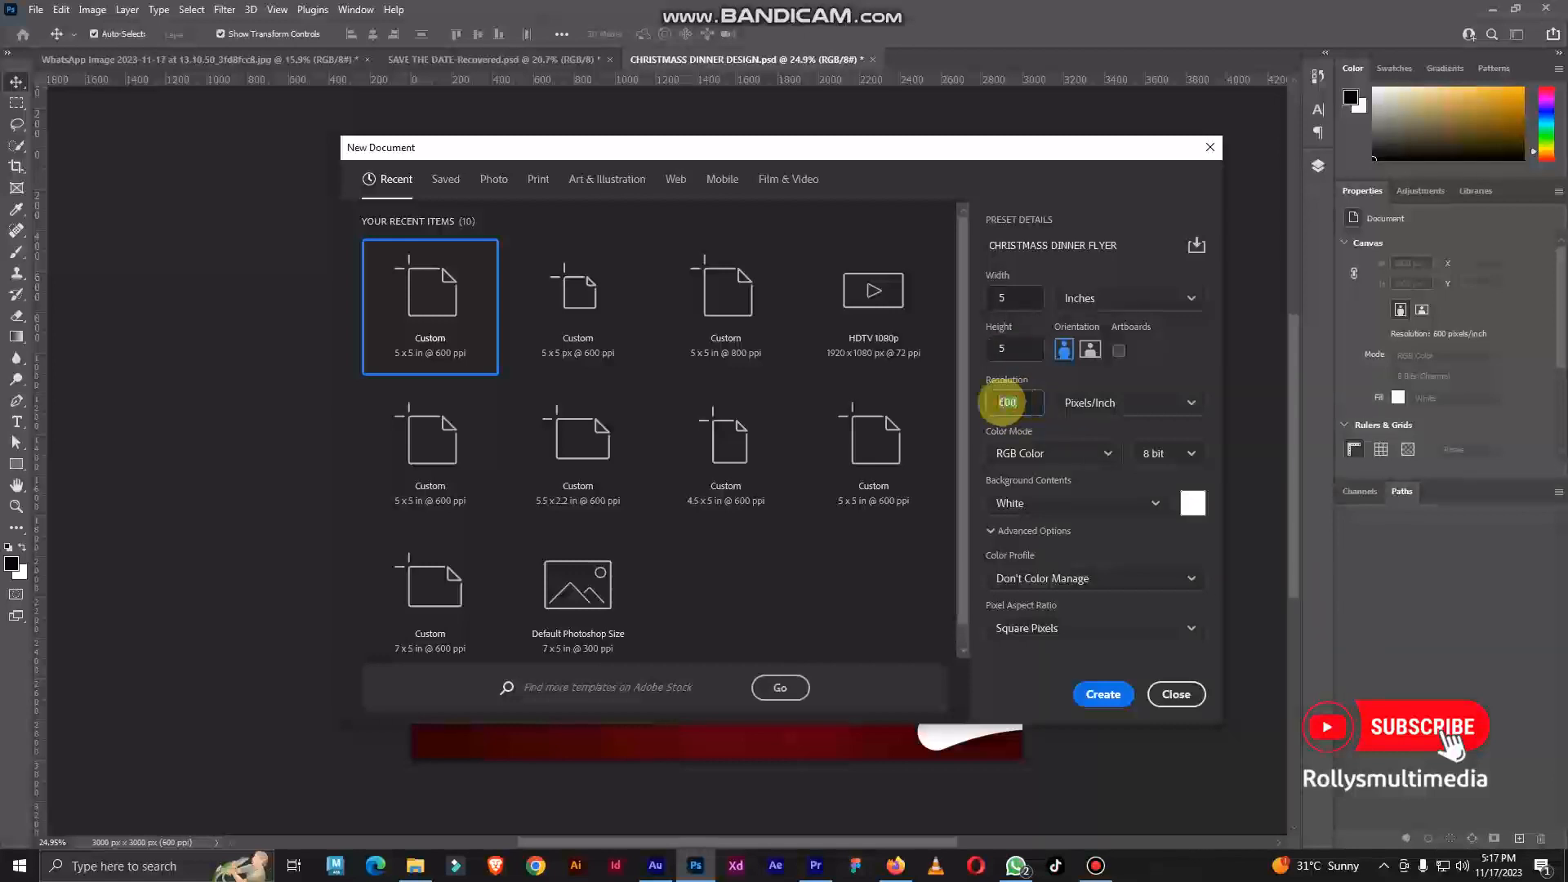
left_click_drag(952, 151, 1059, 170)
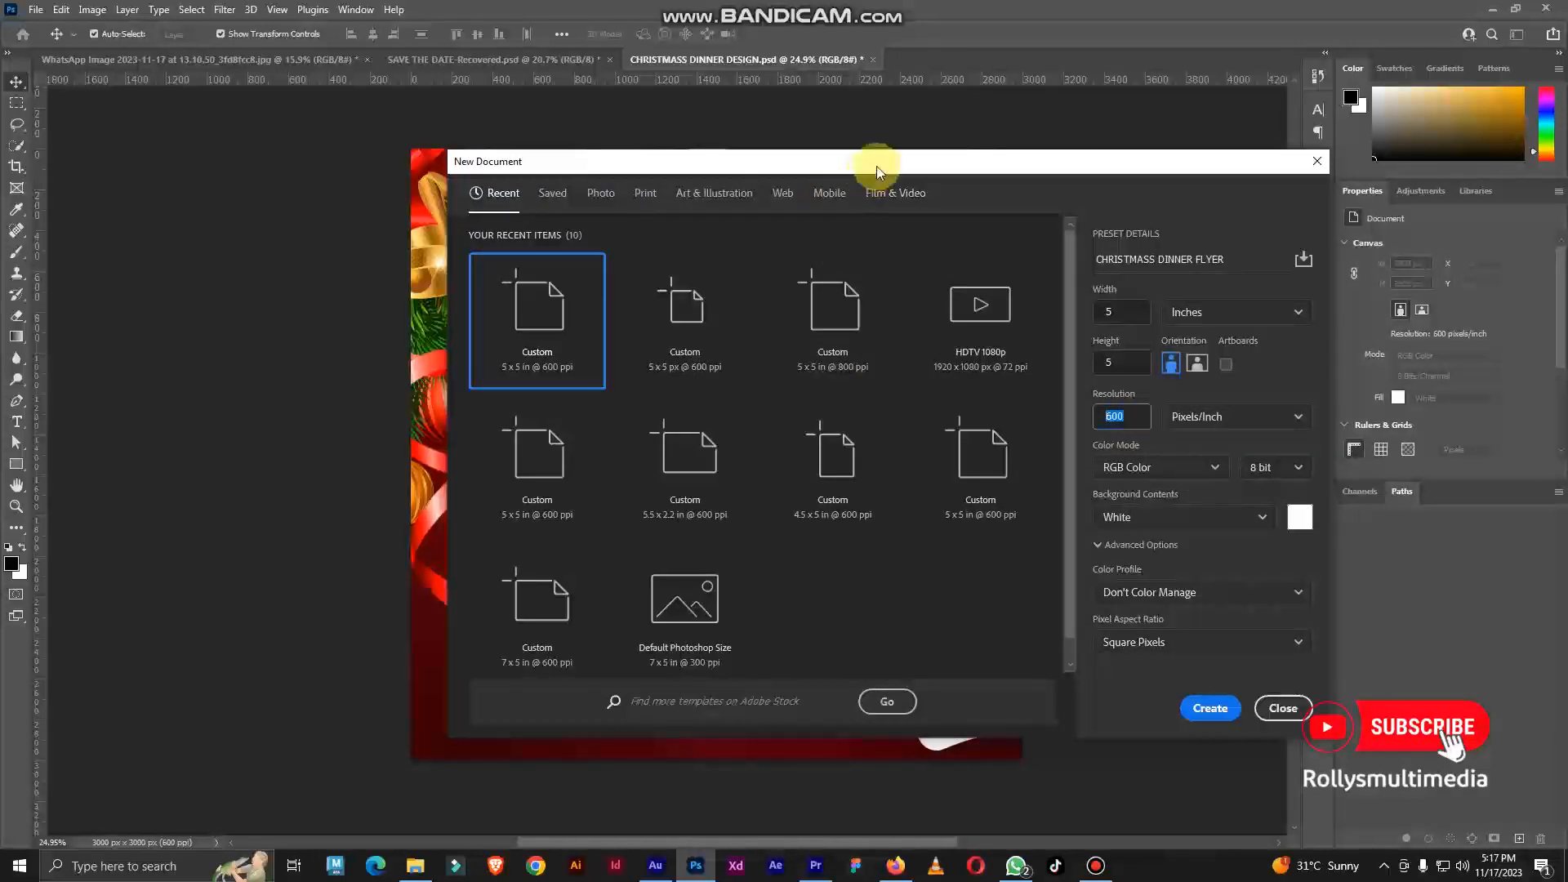
left_click_drag(875, 166, 854, 154)
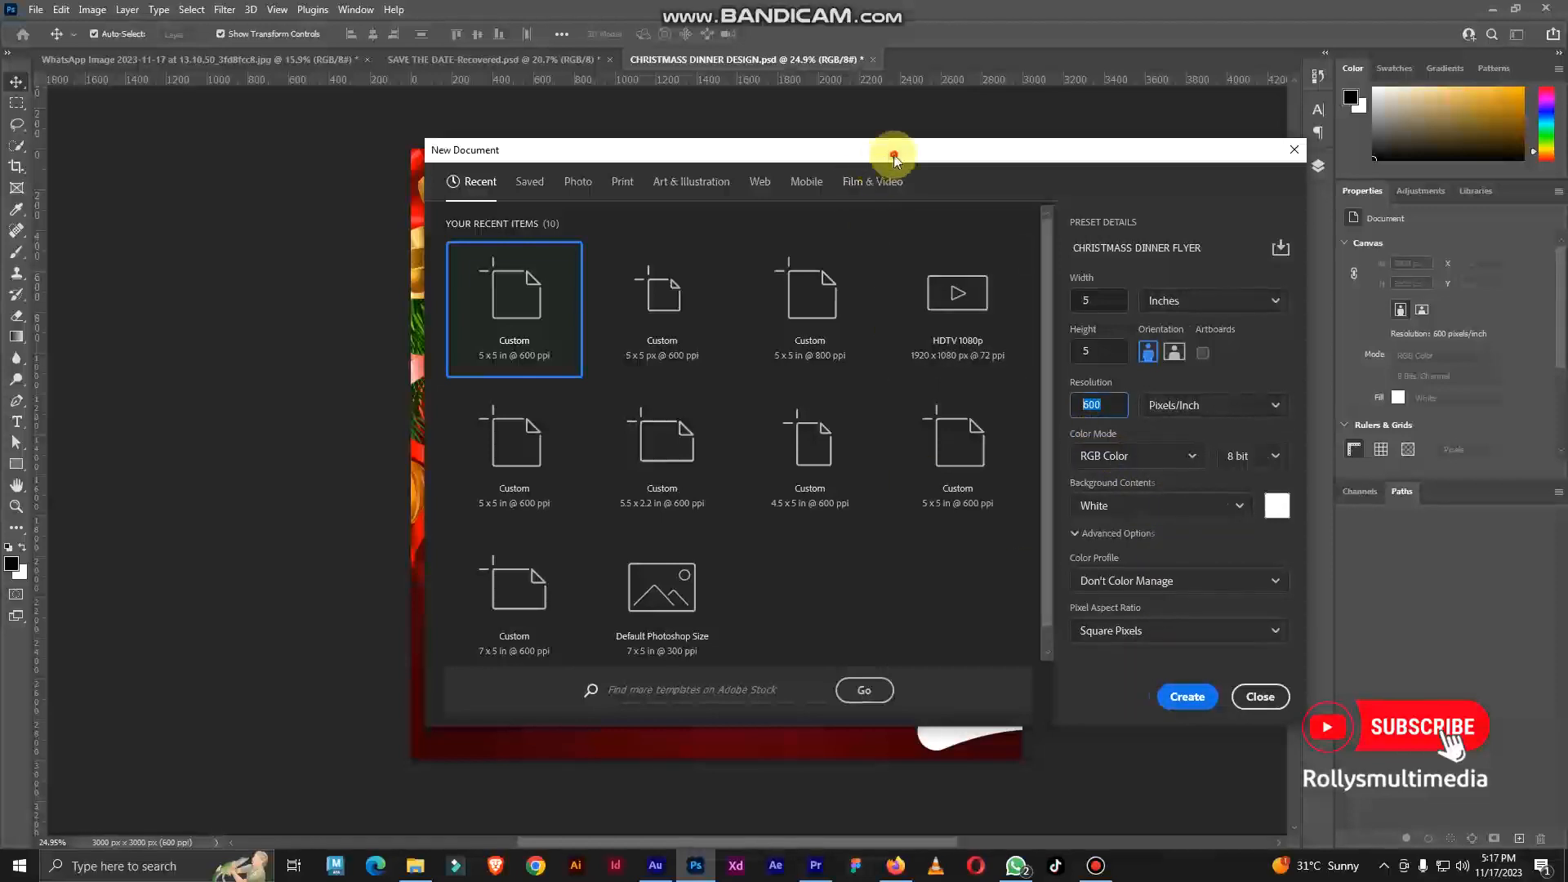
left_click_drag(894, 154, 876, 138)
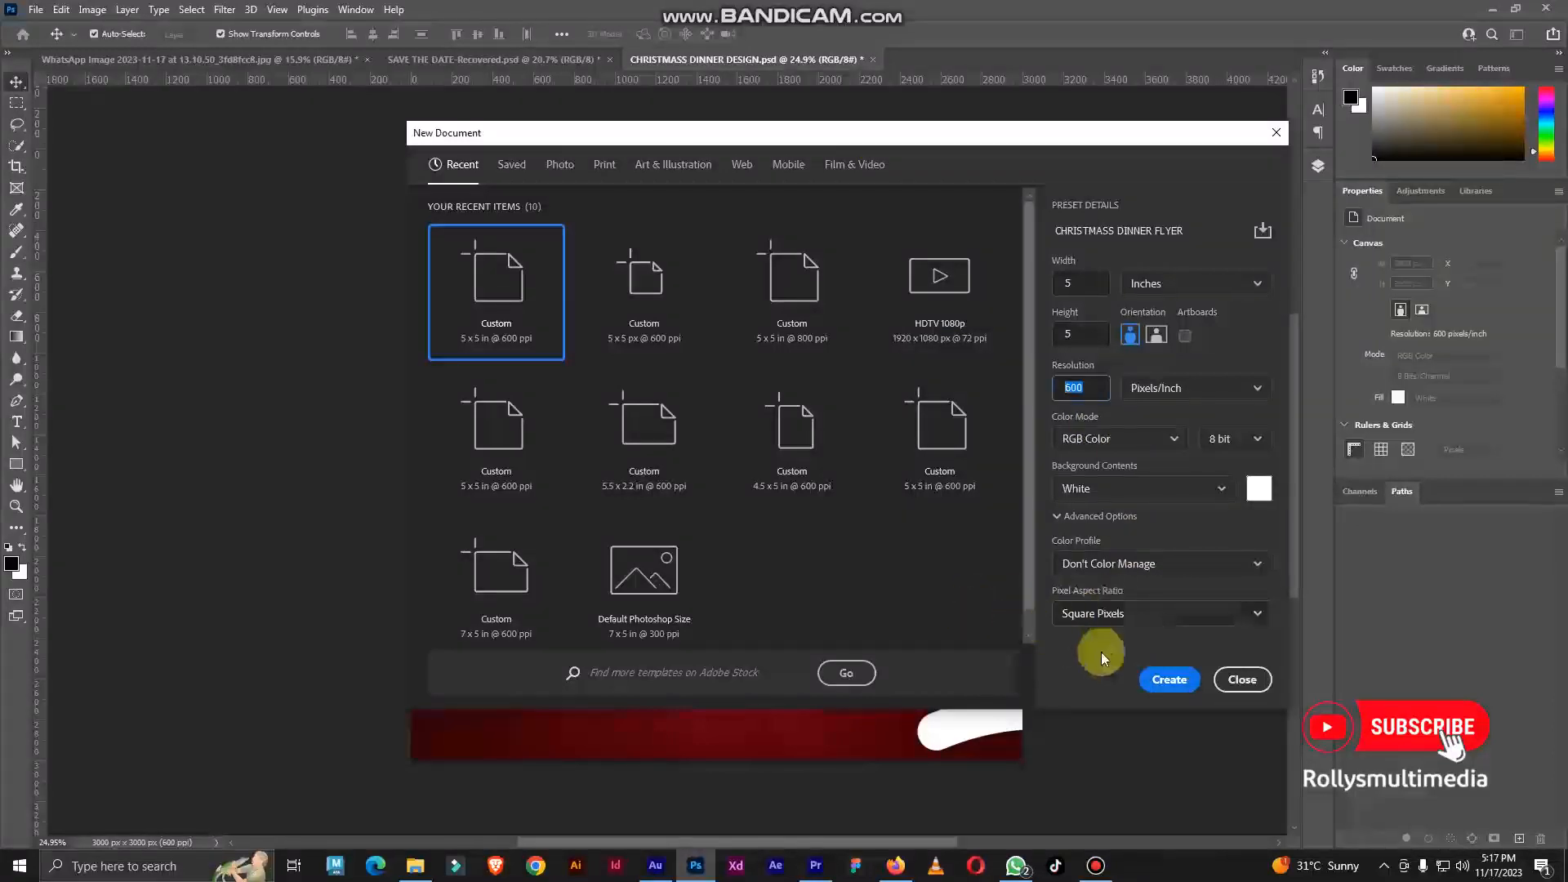
left_click(1175, 690)
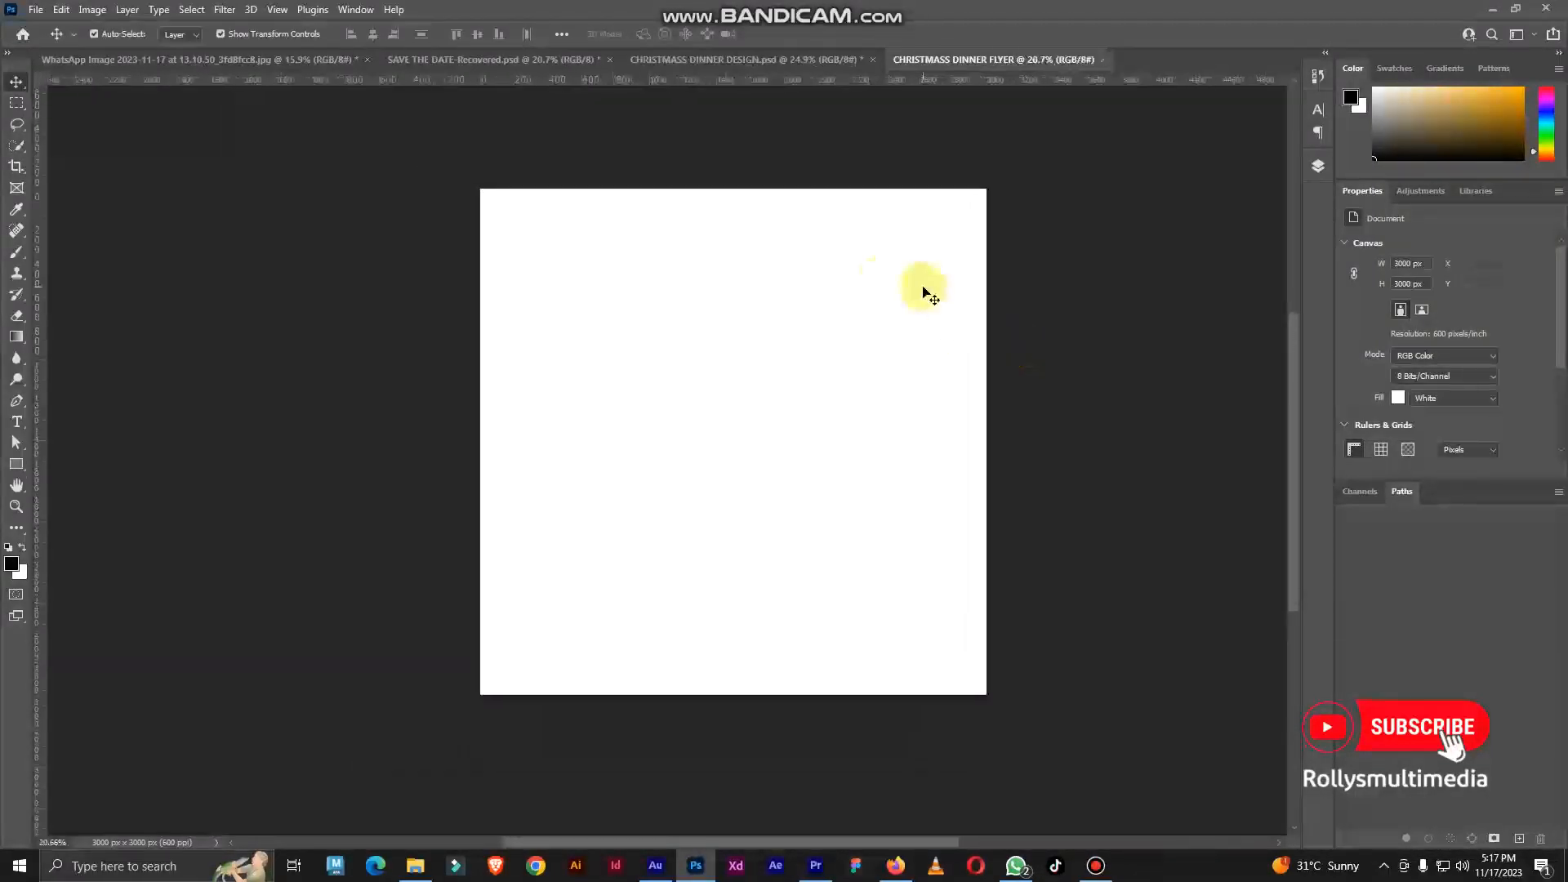
Show the layer list as a shortened floating window just beside the canvas
scroll(854, 260, "down", 1)
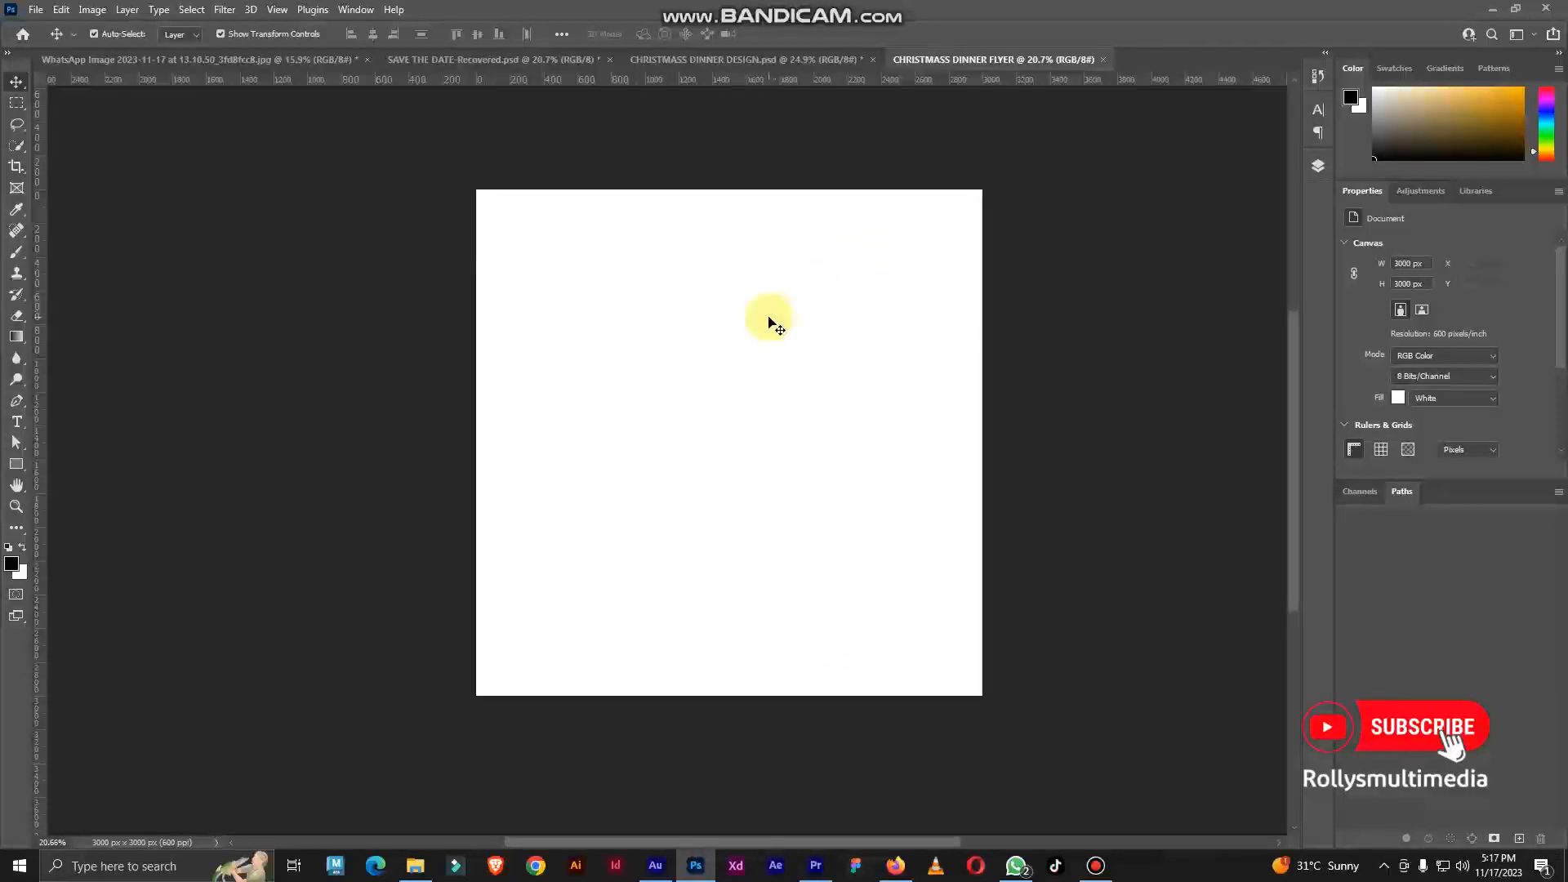
left_click(1318, 166)
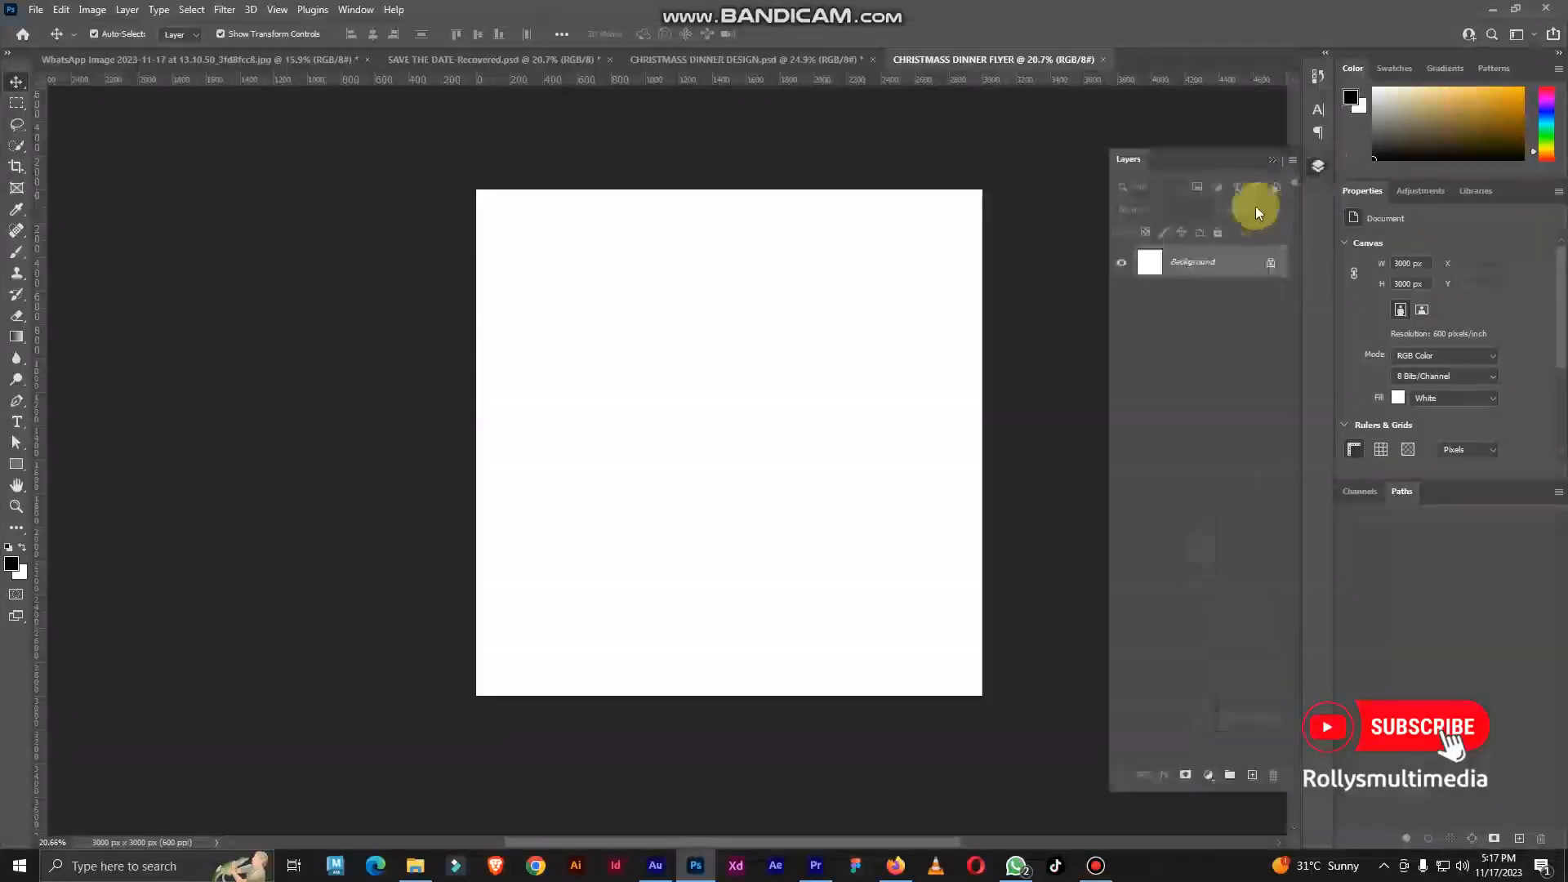
mouse_move(1218, 164)
left_mouse_down()
mouse_move(1128, 158)
mouse_move(1248, 165)
mouse_move(1120, 164)
mouse_move(1281, 165)
left_mouse_up()
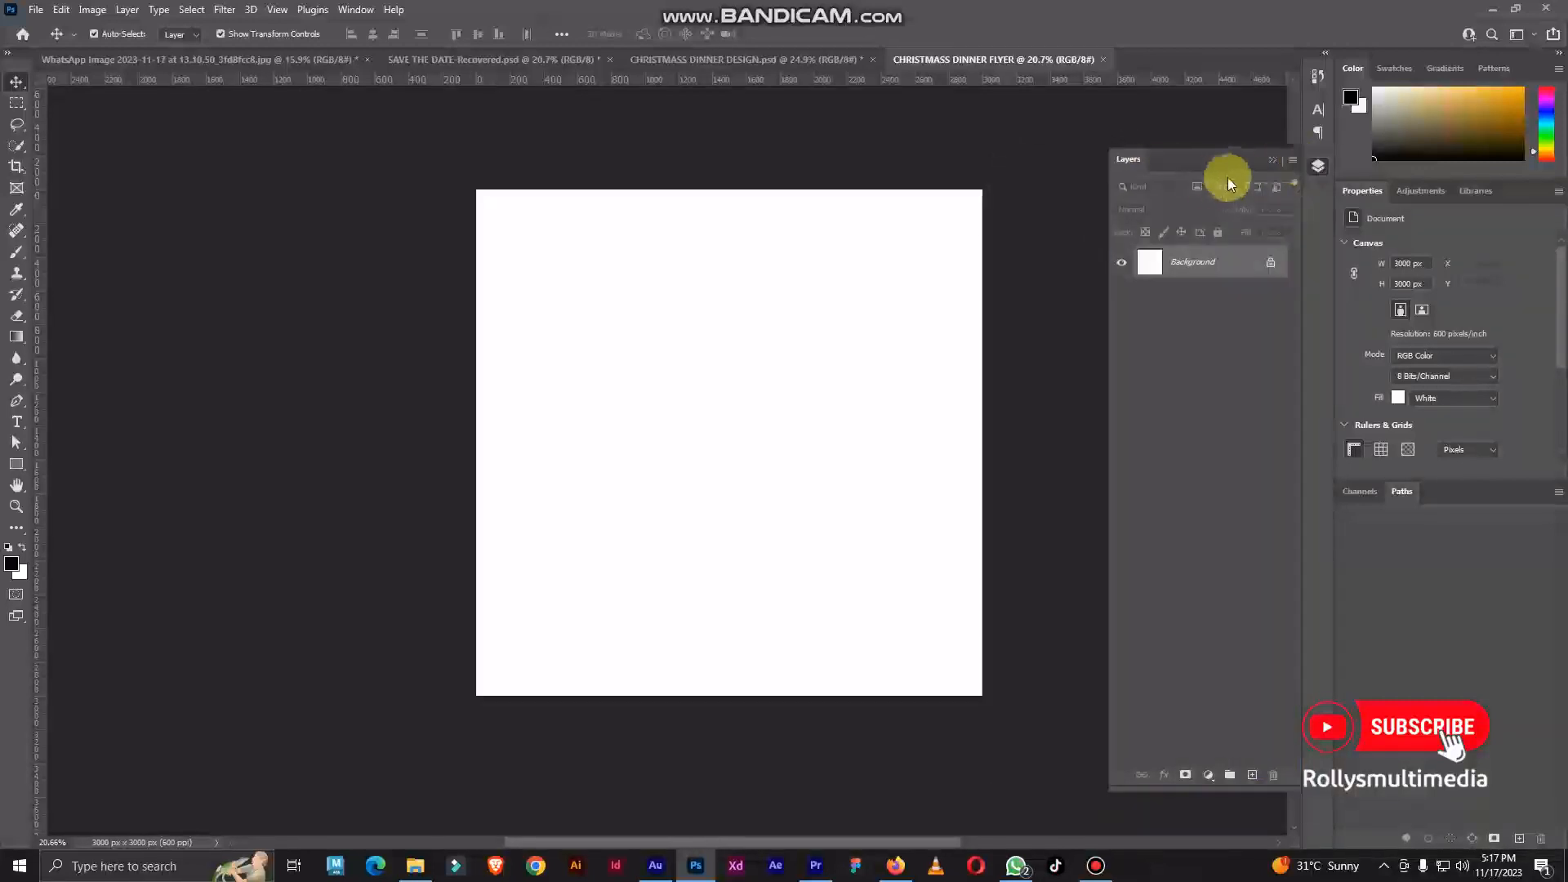
left_click(346, 9)
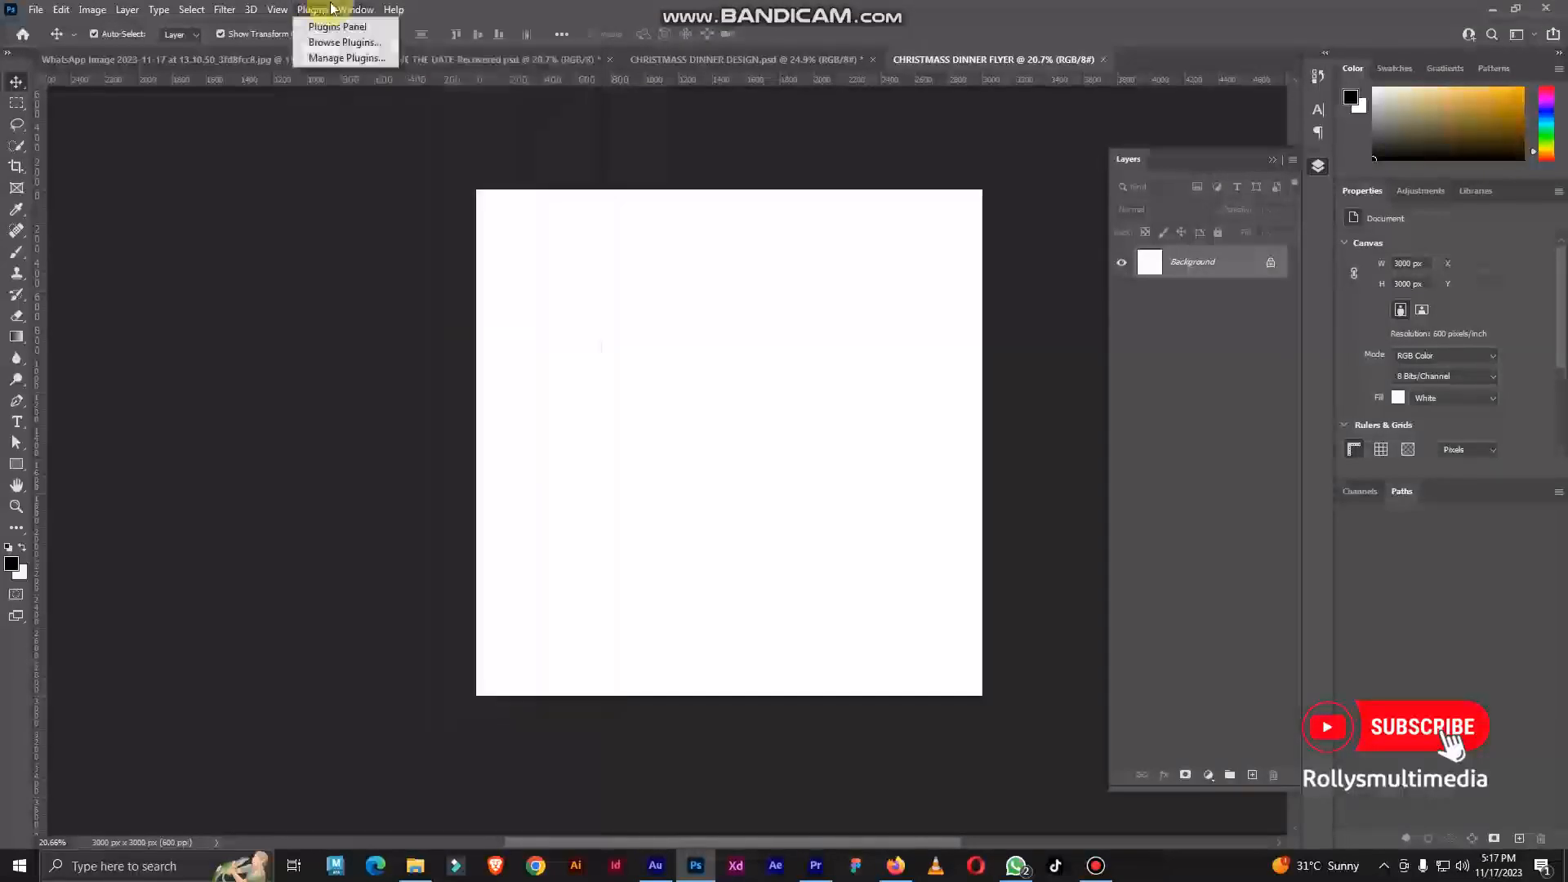
left_click(356, 10)
left_click_drag(1316, 165, 1082, 147)
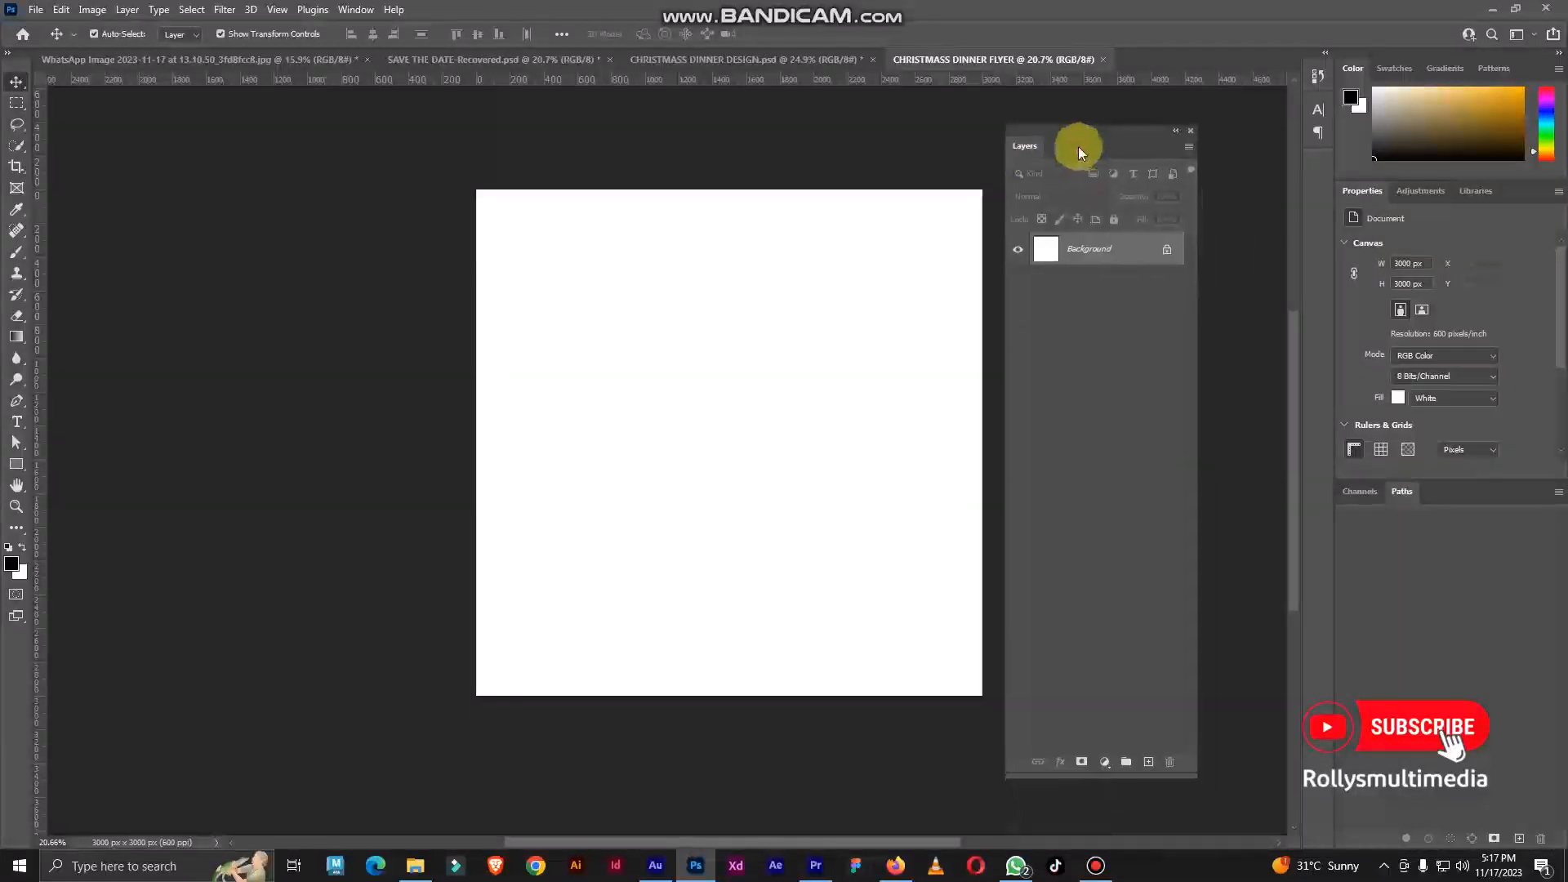
left_click_drag(1110, 777, 1106, 711)
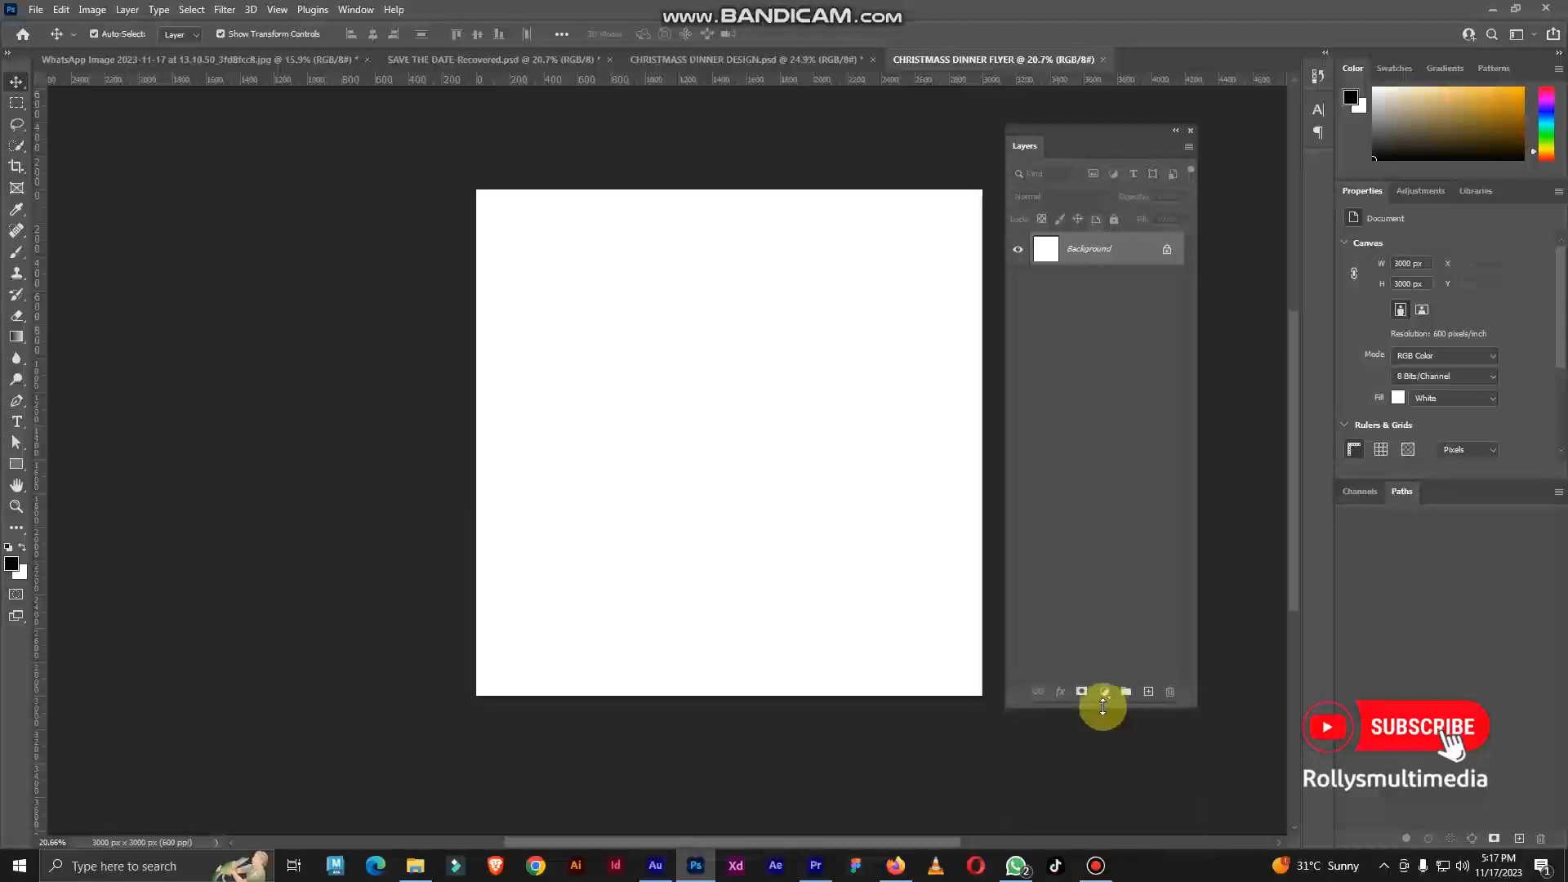
left_click_drag(1083, 146, 1099, 149)
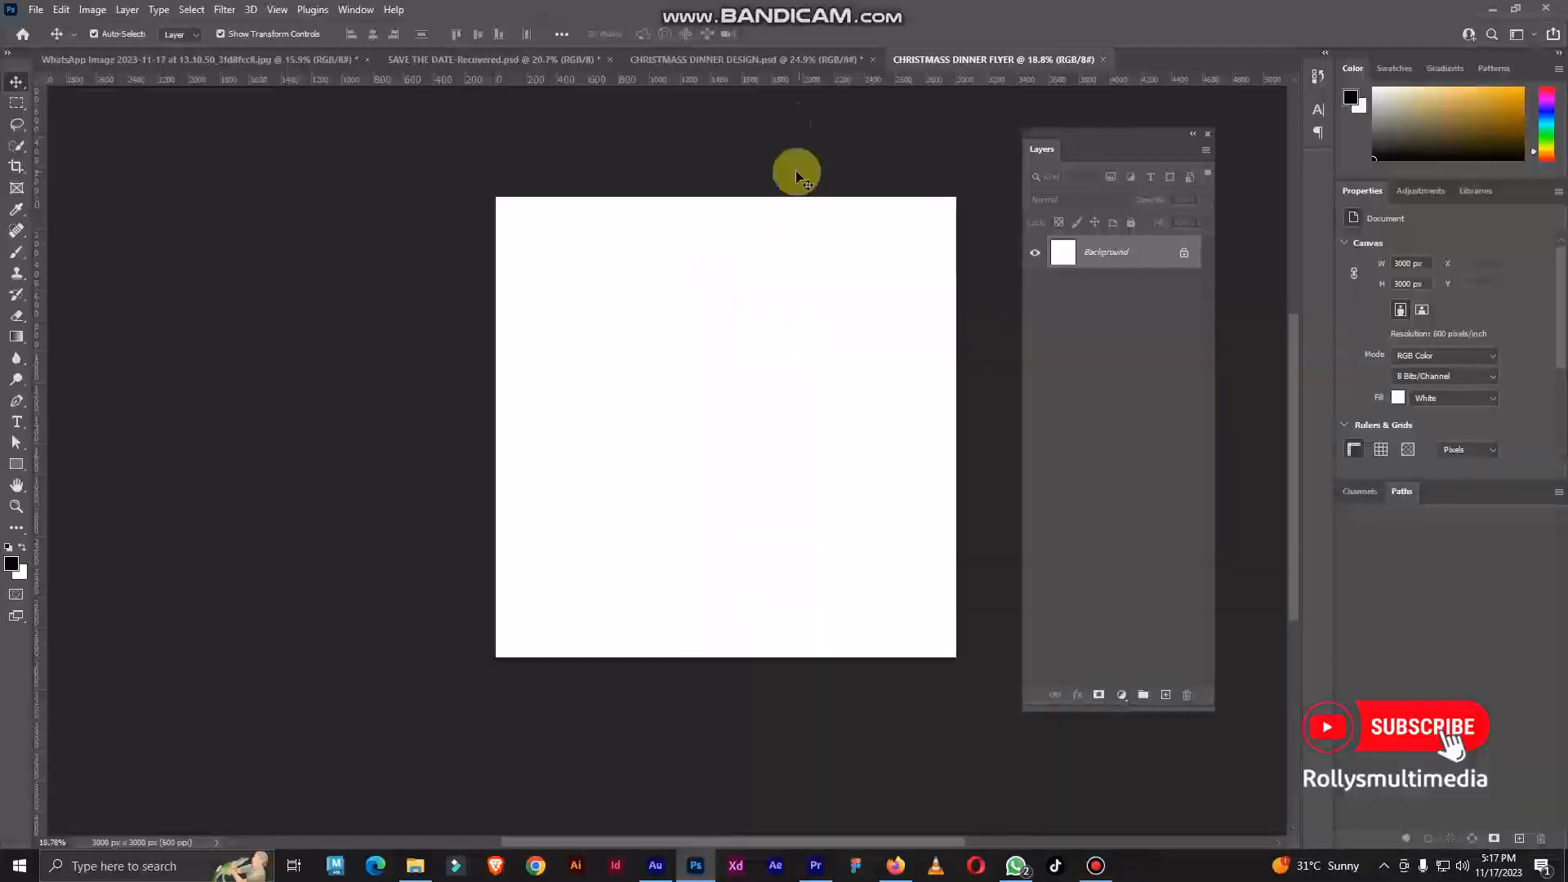
After a look at the finished Christmas dinner design, add a gradient fill layer to the flyer using the bright-red to dark-red preset
left_click(798, 58)
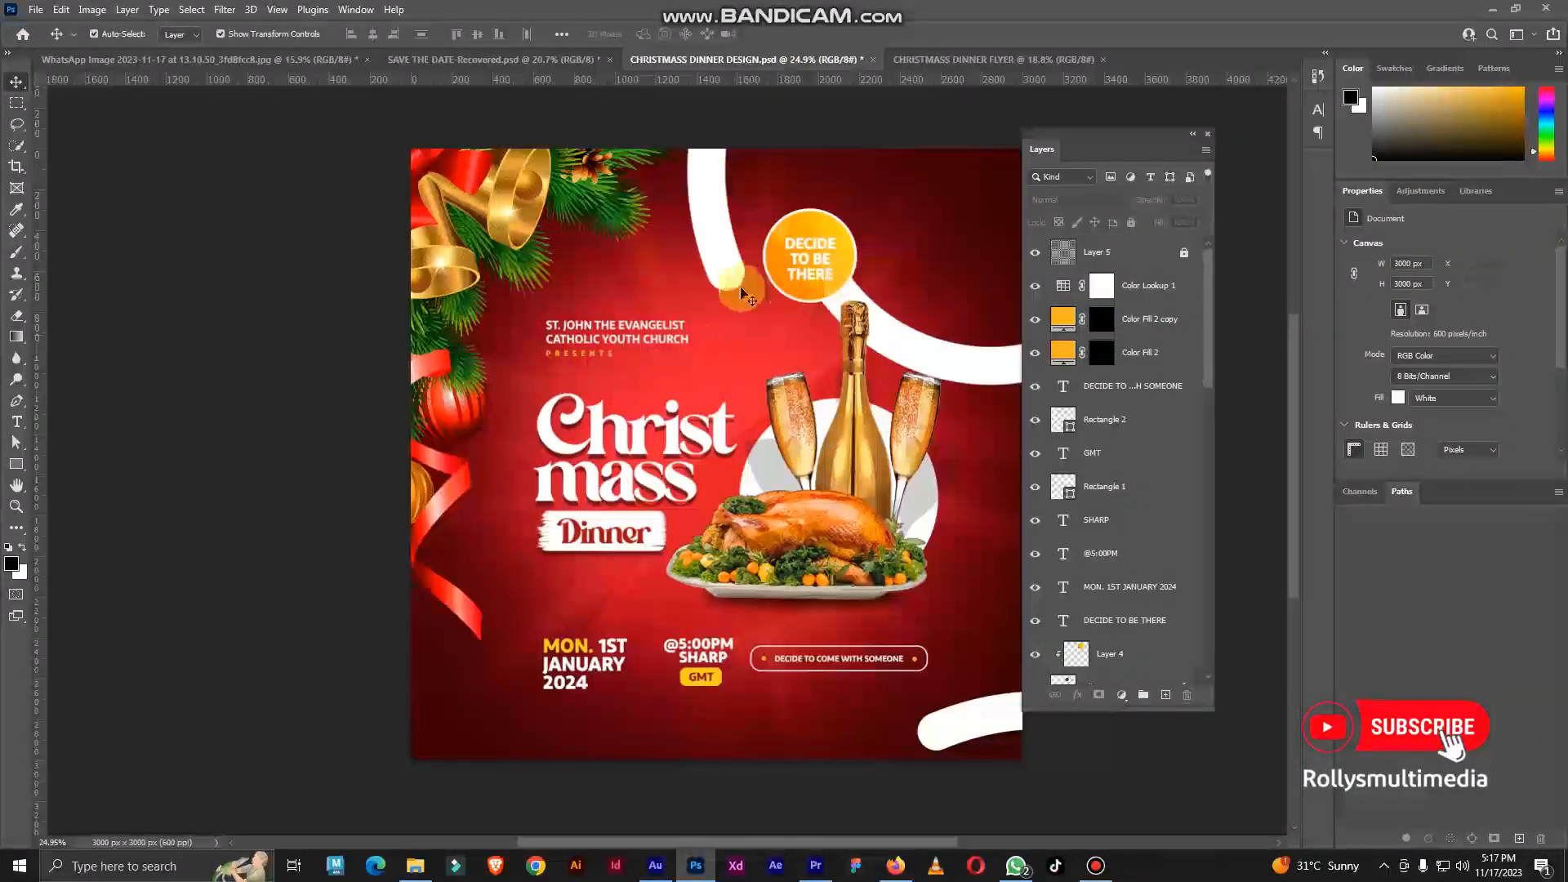
left_click(983, 66)
left_click(1121, 695)
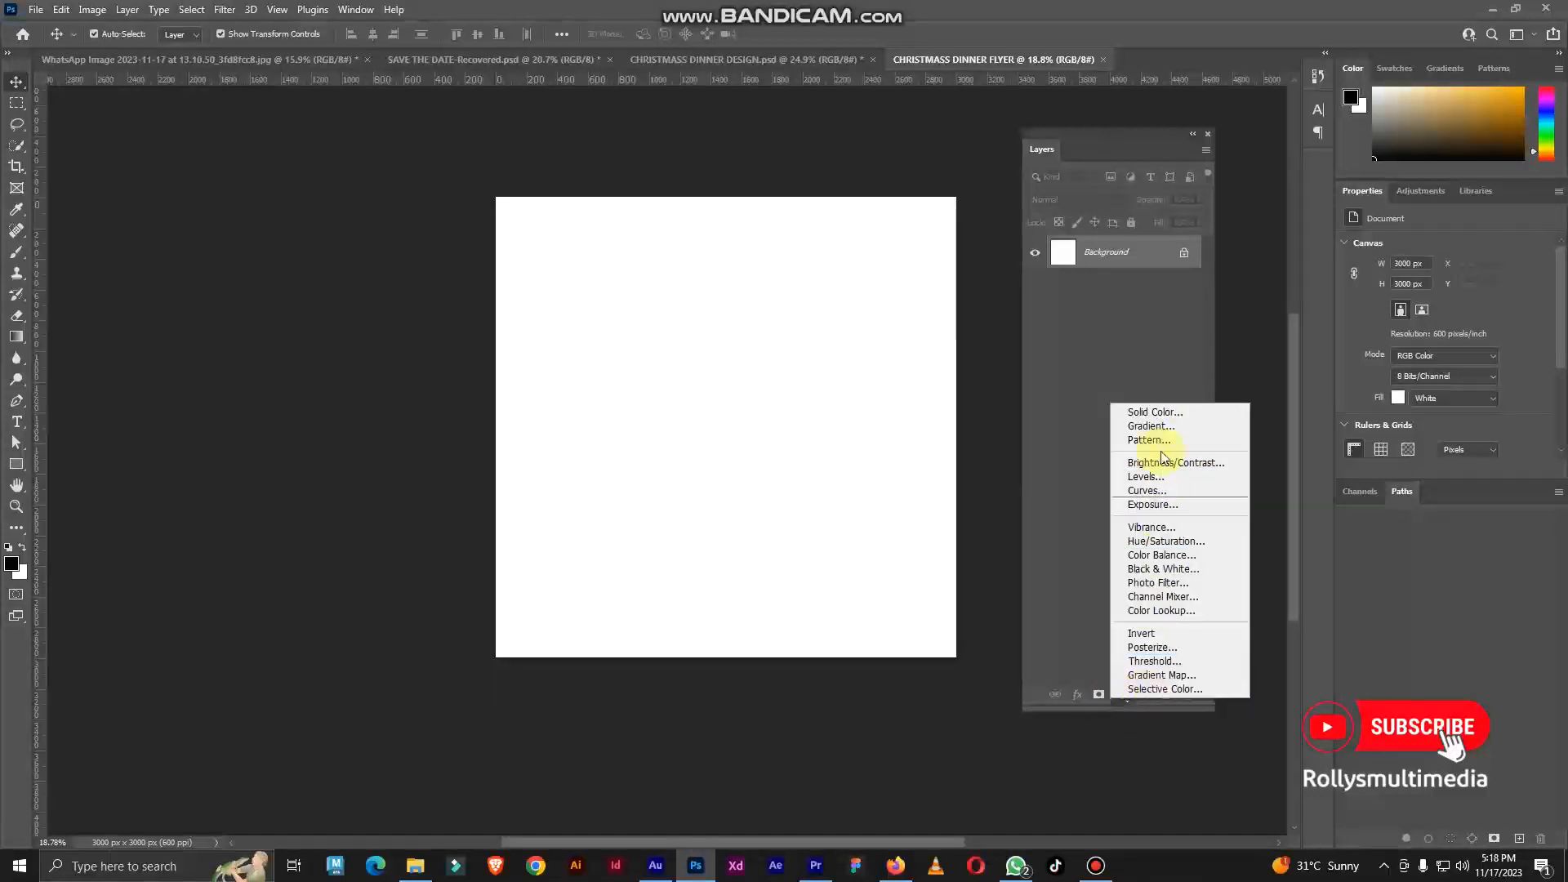
left_click(1152, 425)
left_click(1099, 227)
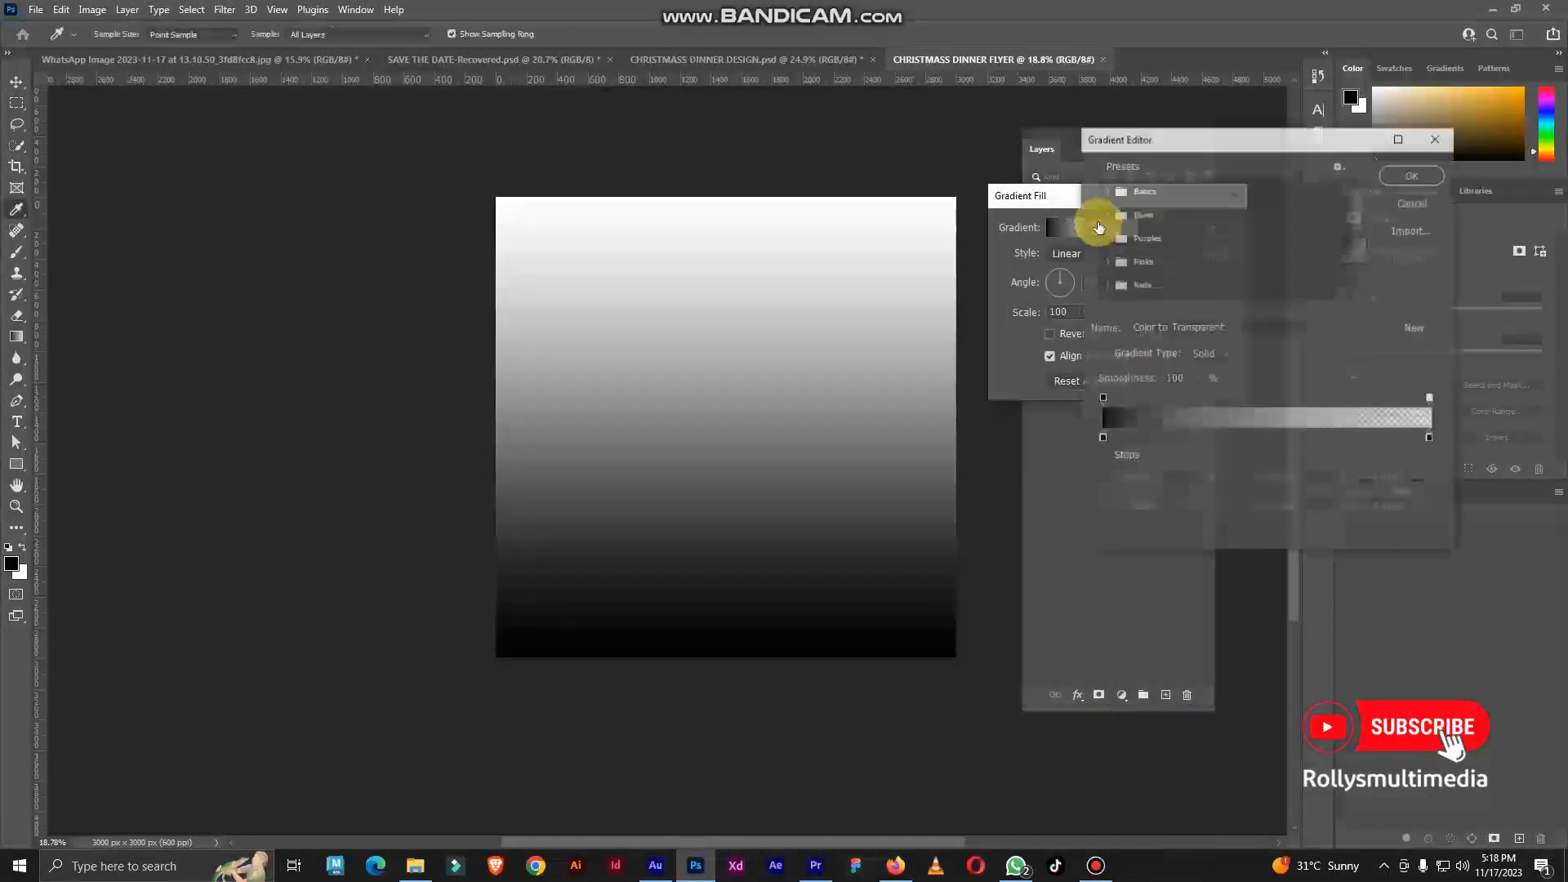
scroll(1155, 273, "down", 5)
left_click(1161, 283)
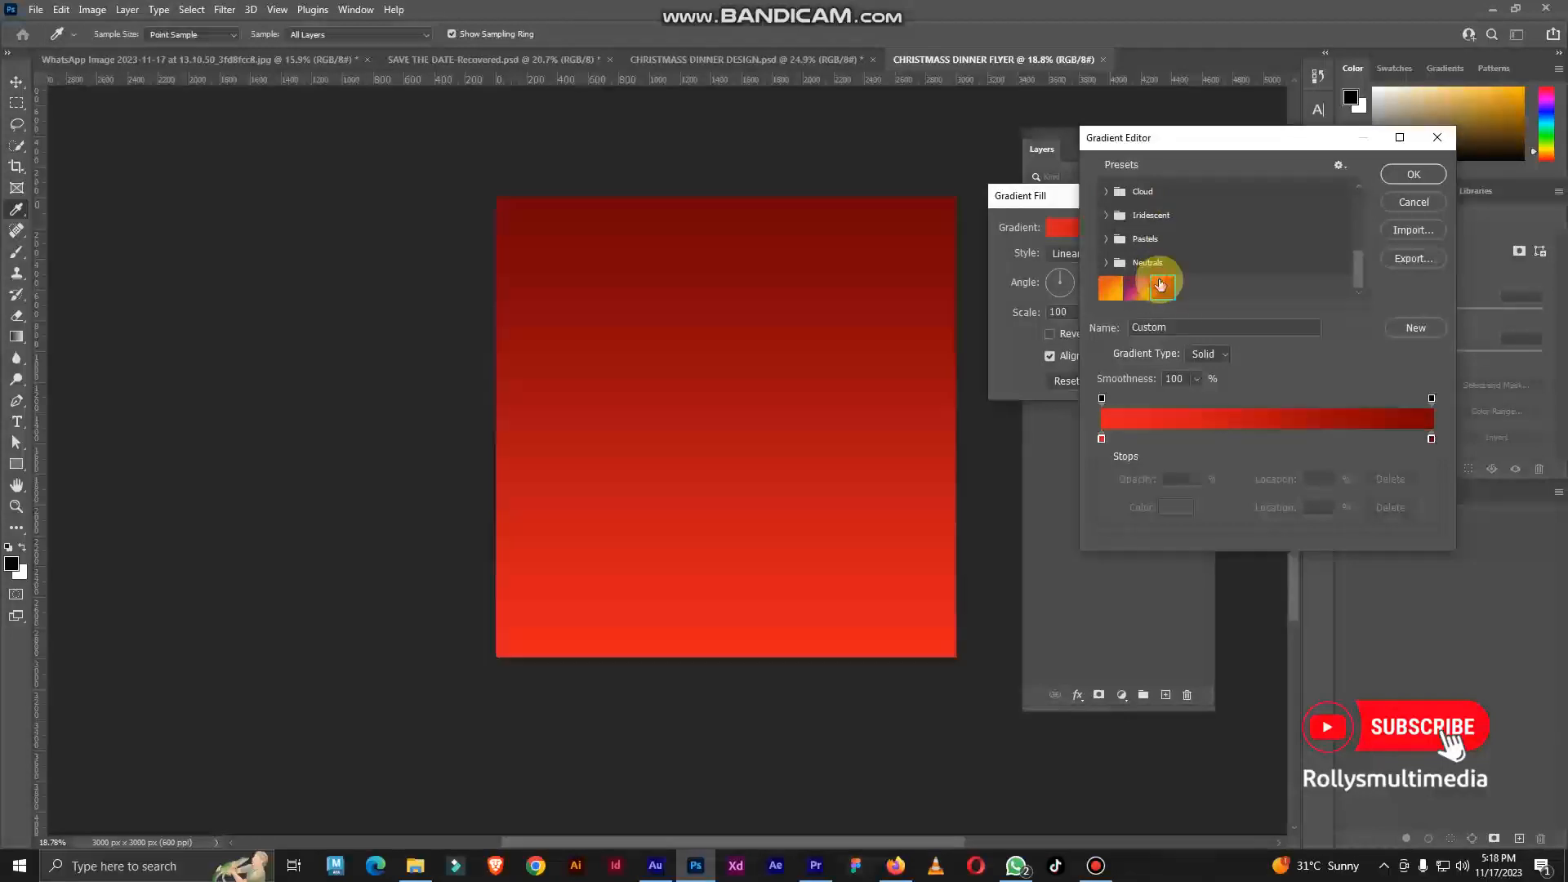
left_click(1402, 175)
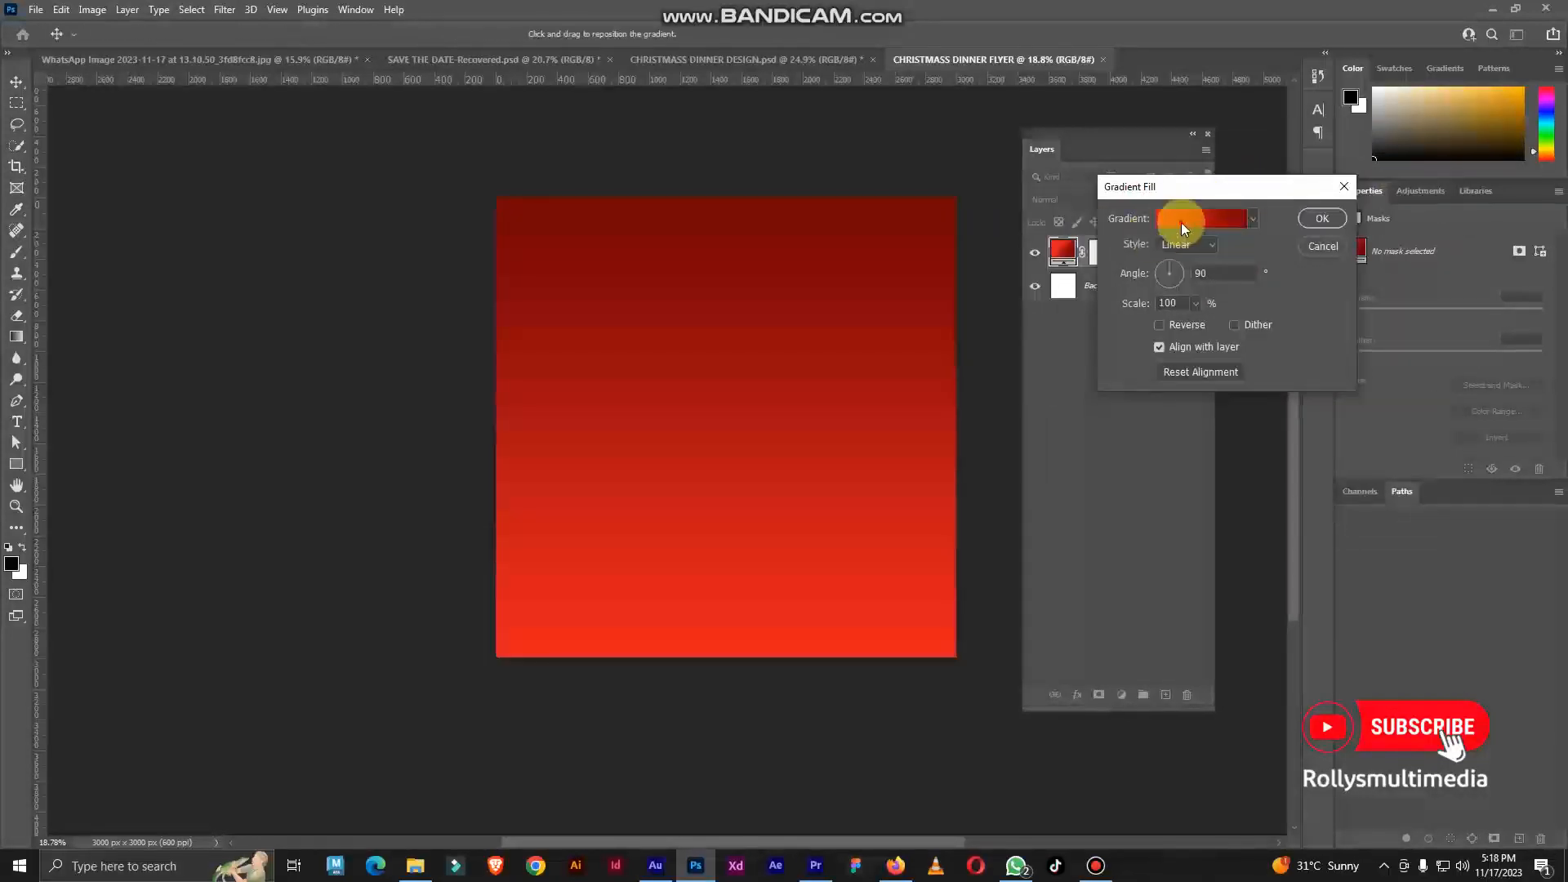
Check the hex colours of the gradient's start and end stops
left_click(1181, 222)
double_click(1101, 438)
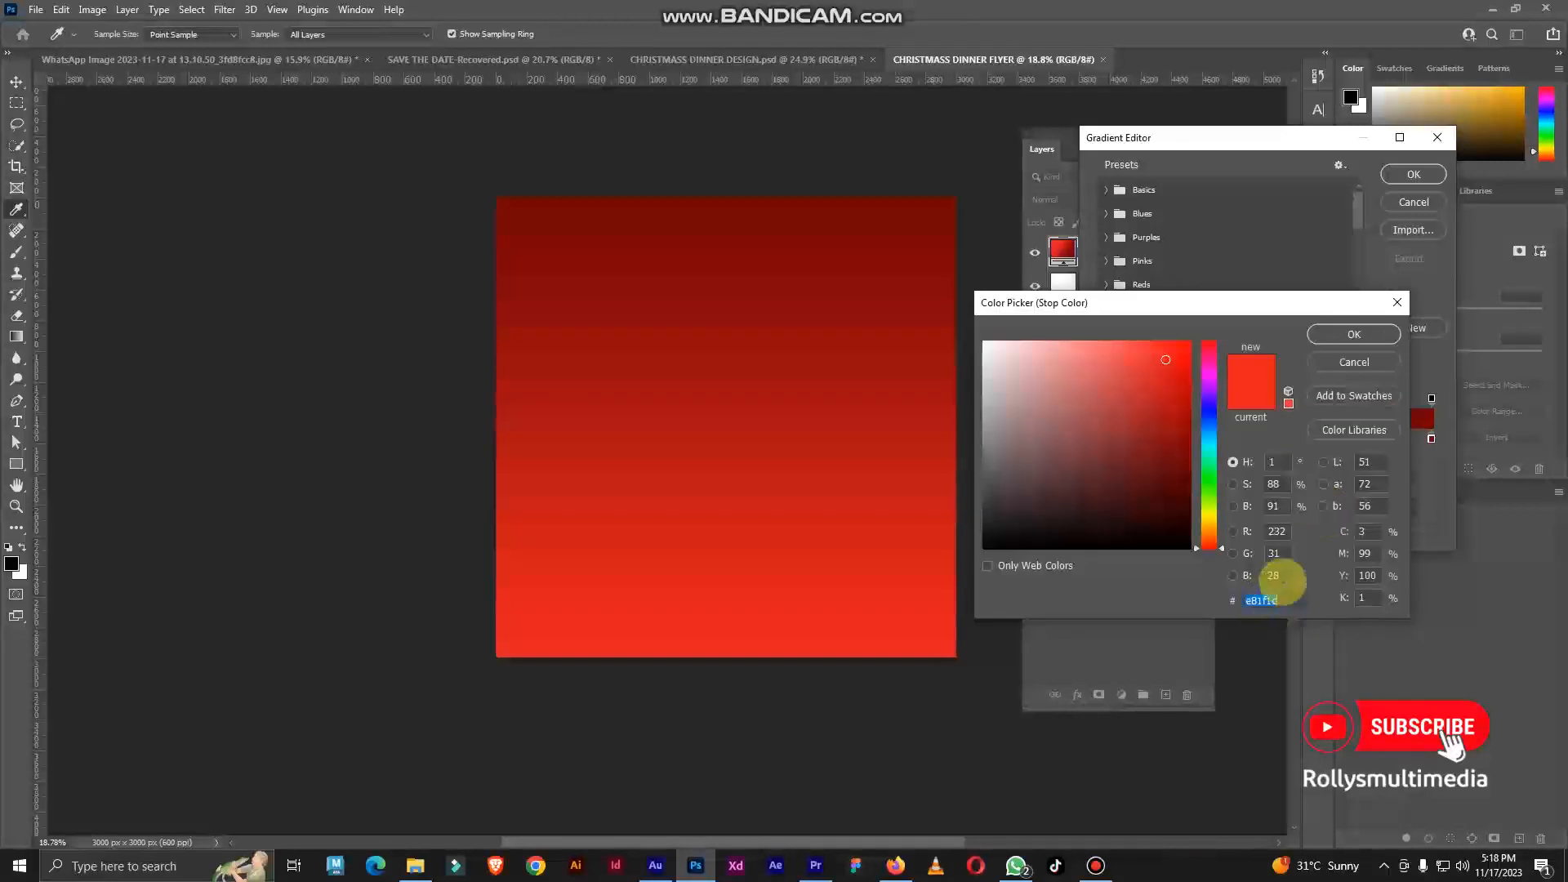
left_click(1354, 334)
double_click(1432, 438)
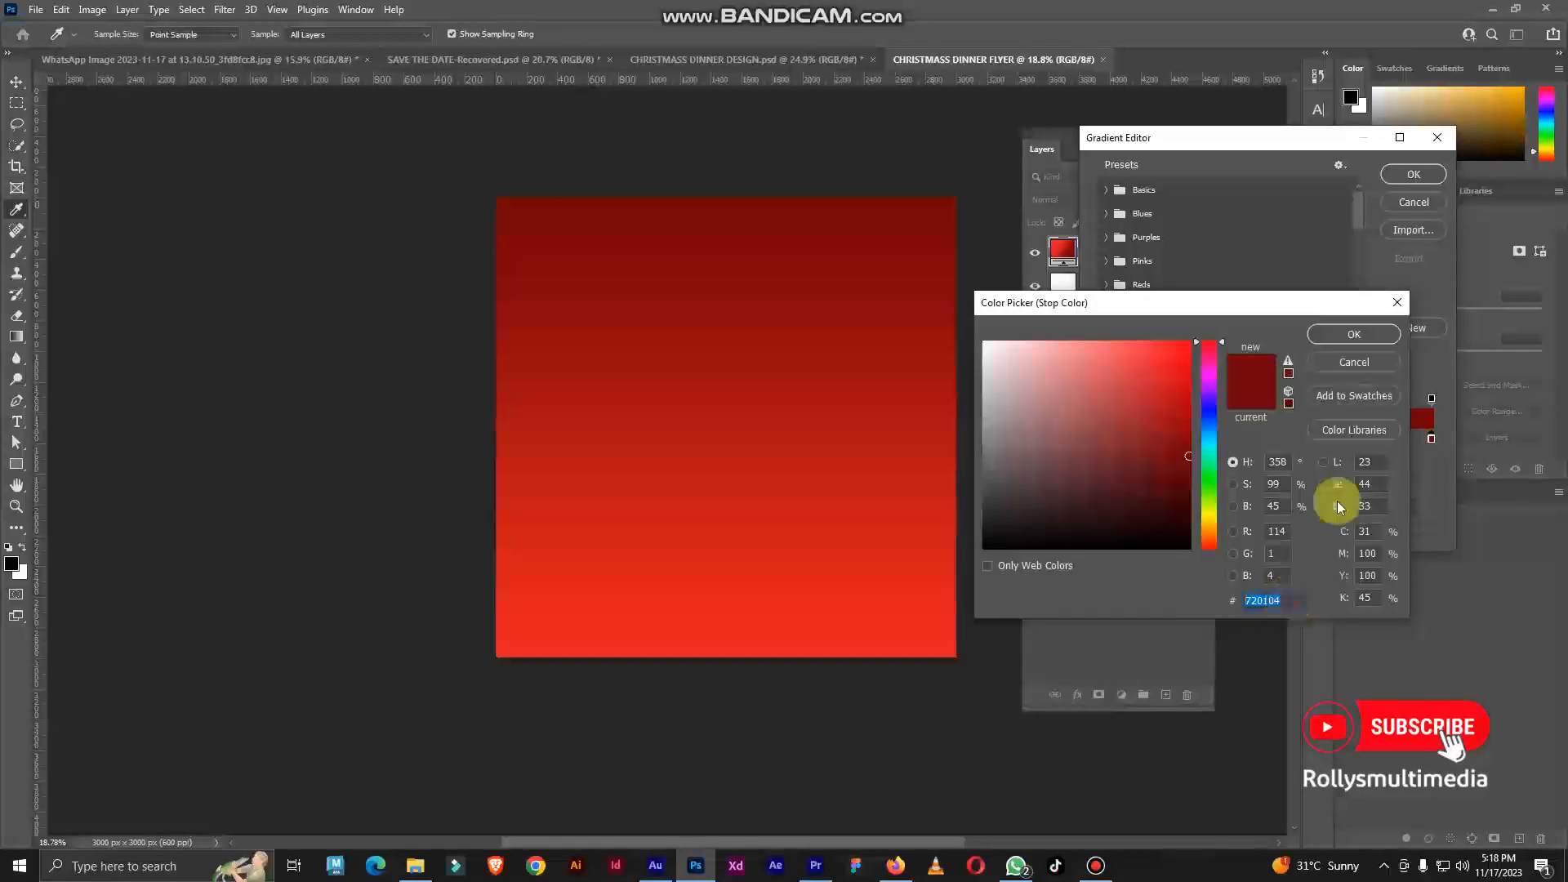
left_click(1354, 334)
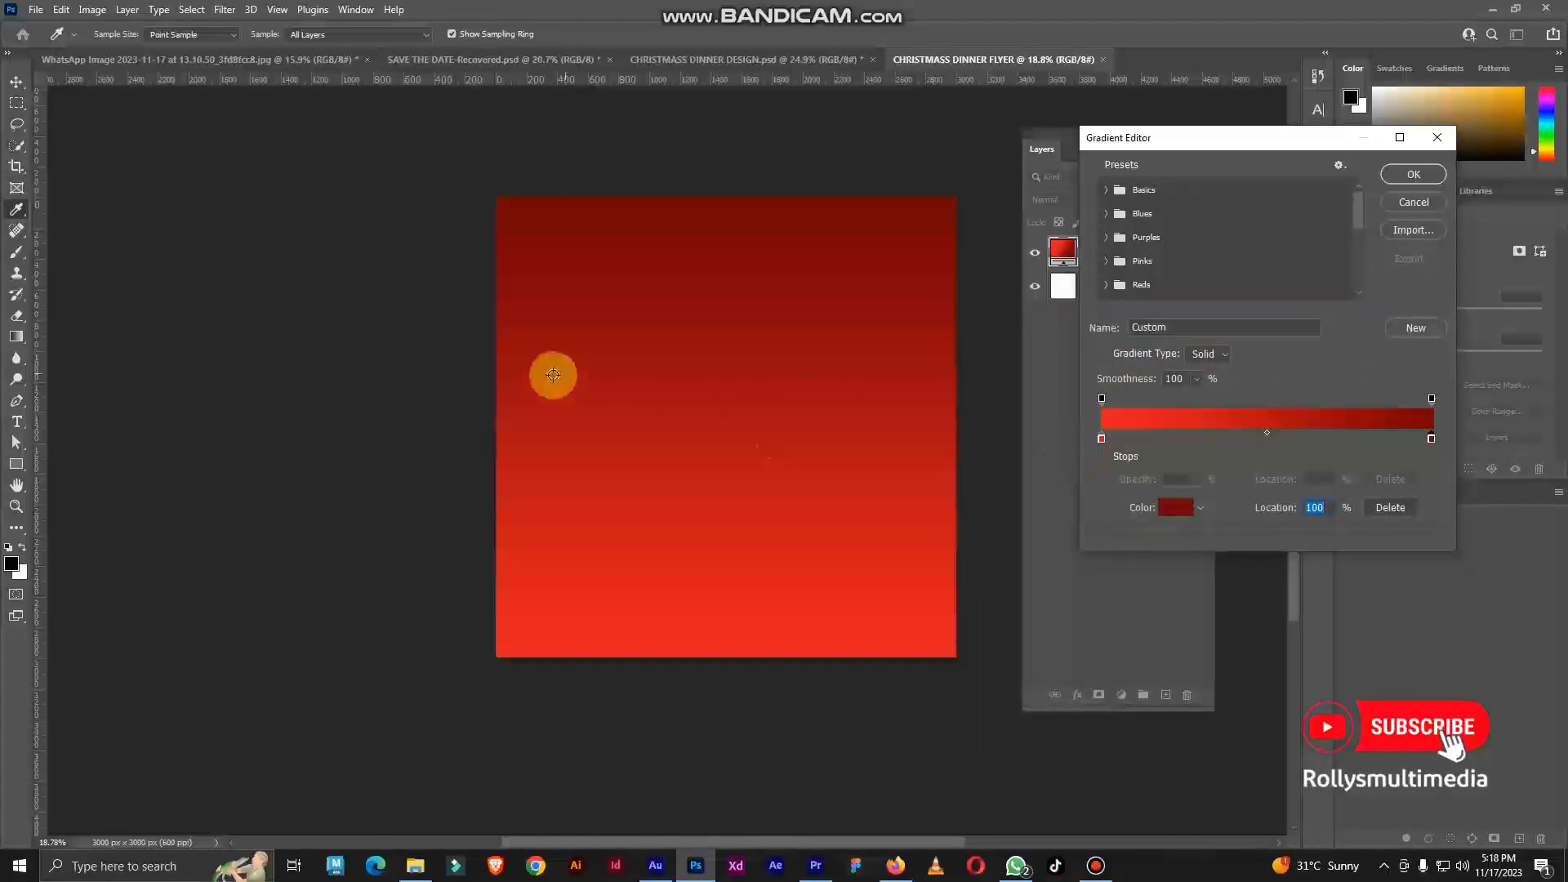
left_click(1439, 170)
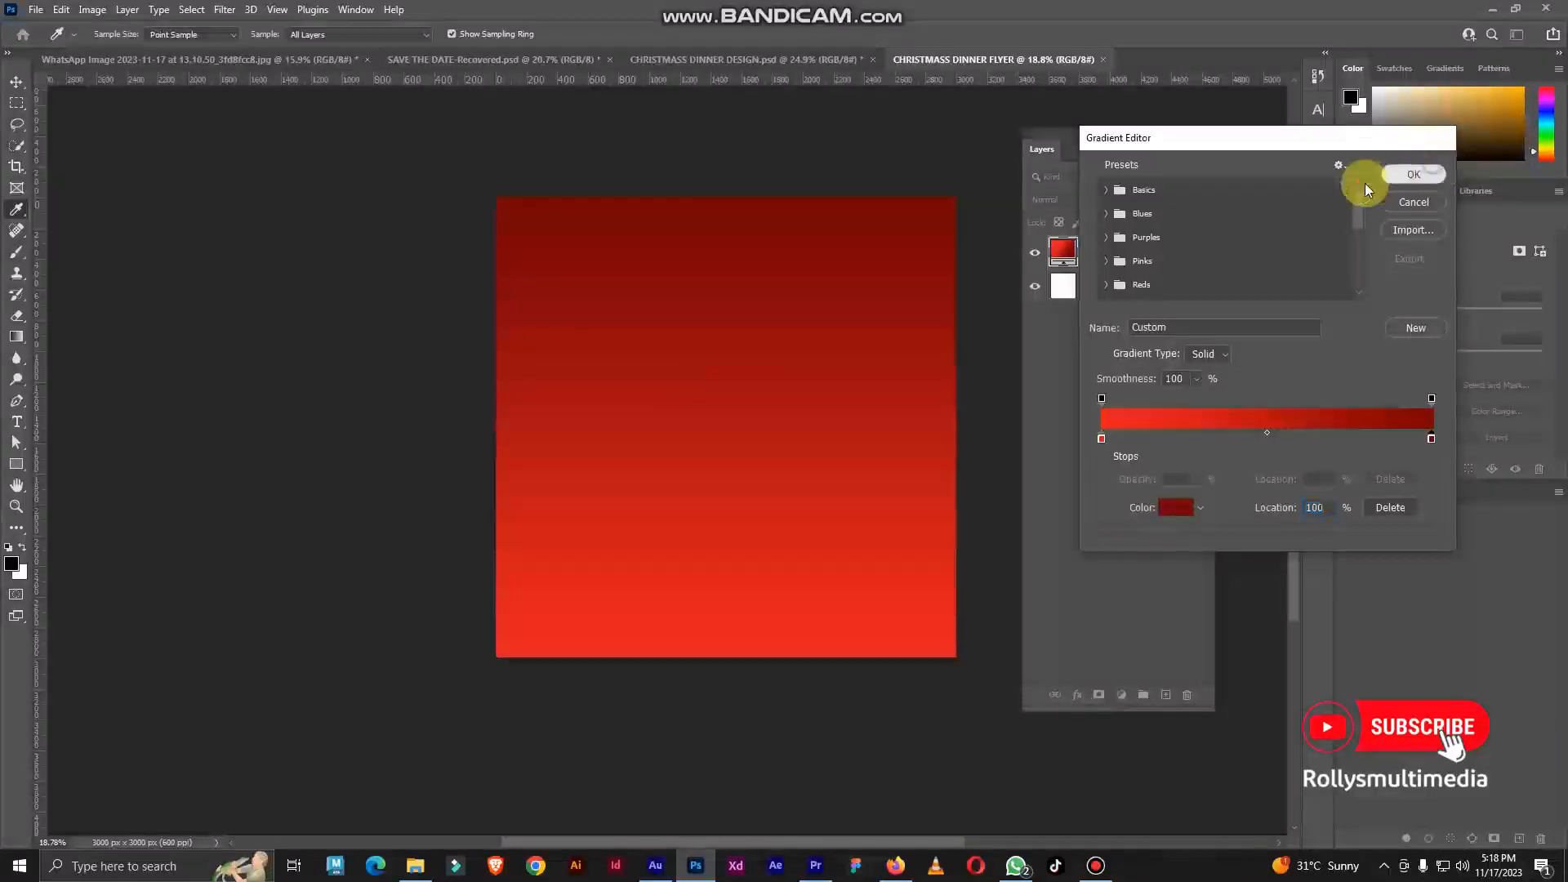
Make the gradient fill Radial with a scale of 122% and apply it to the flyer background
left_click(1184, 245)
left_click(1186, 274)
left_click_drag(727, 408, 783, 401)
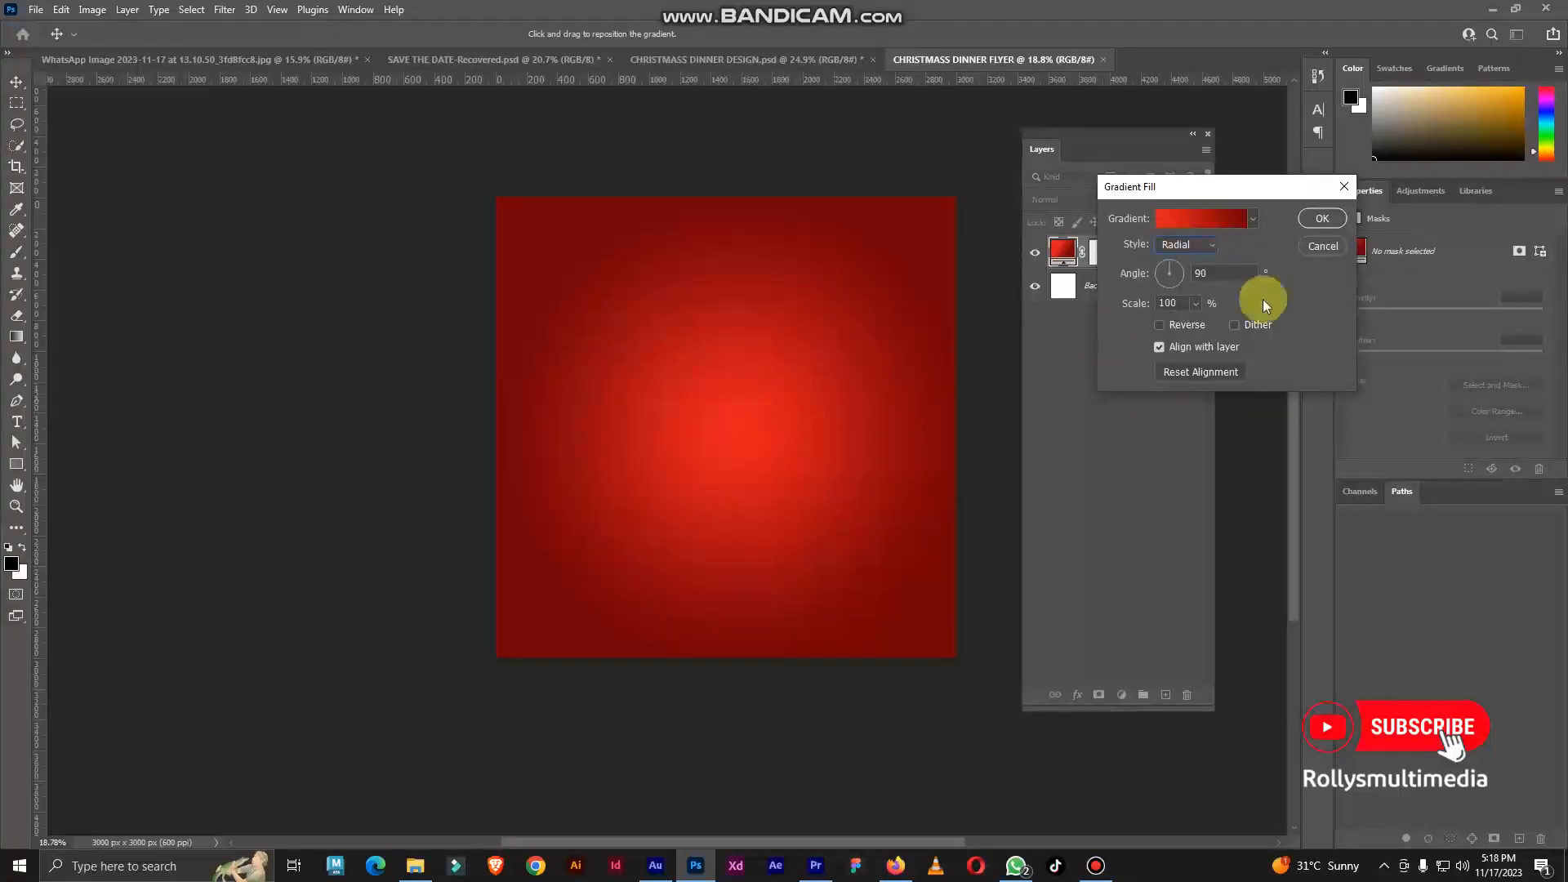
left_click(1195, 303)
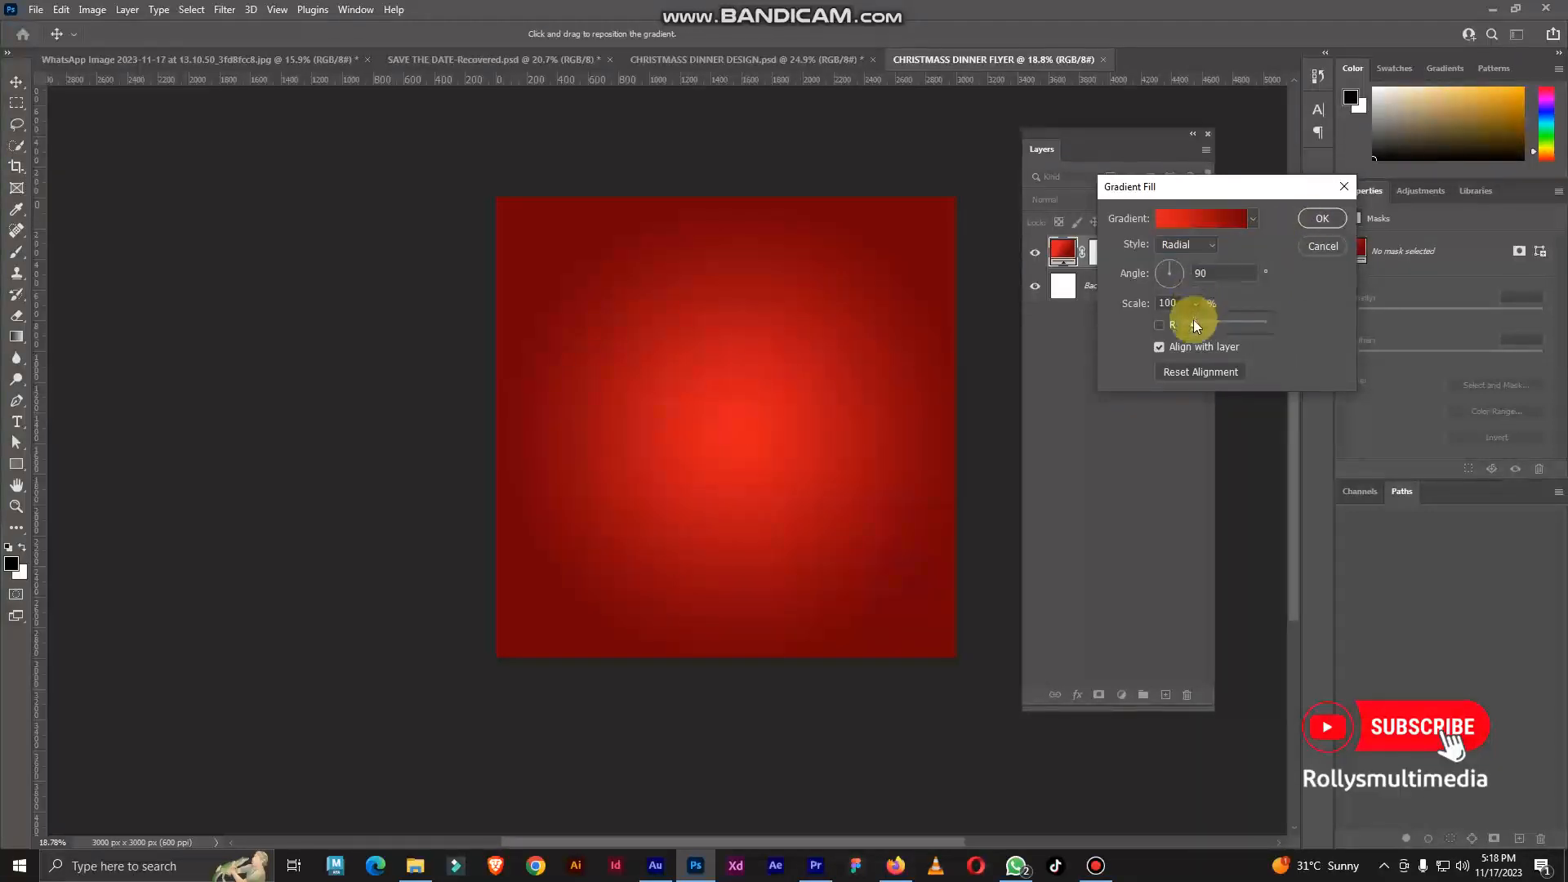
left_click_drag(1194, 324, 1198, 325)
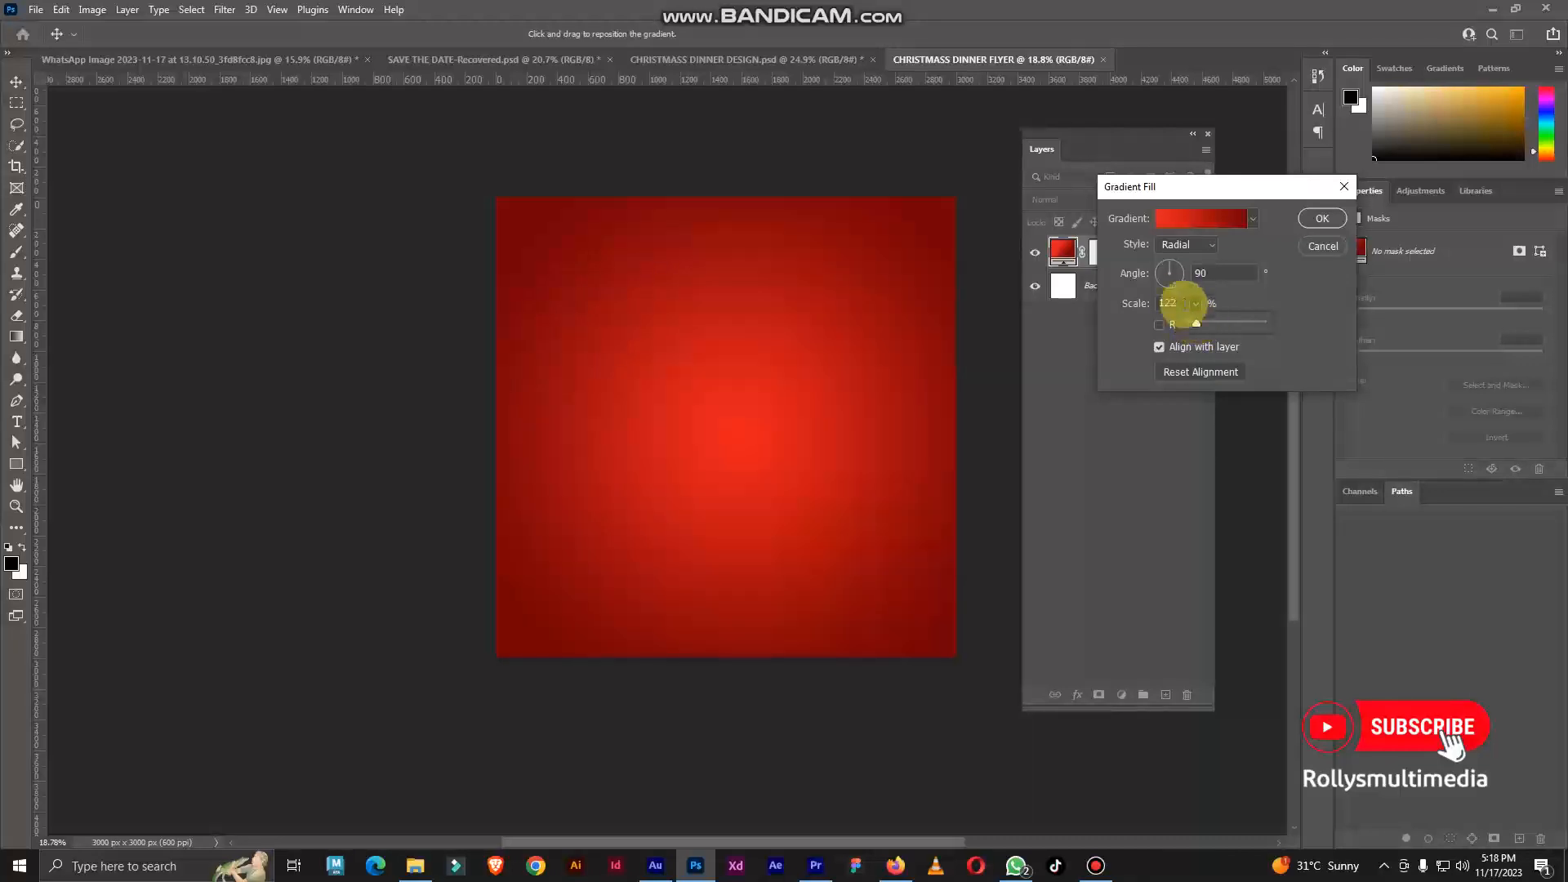
left_click(1140, 310)
key("Return")
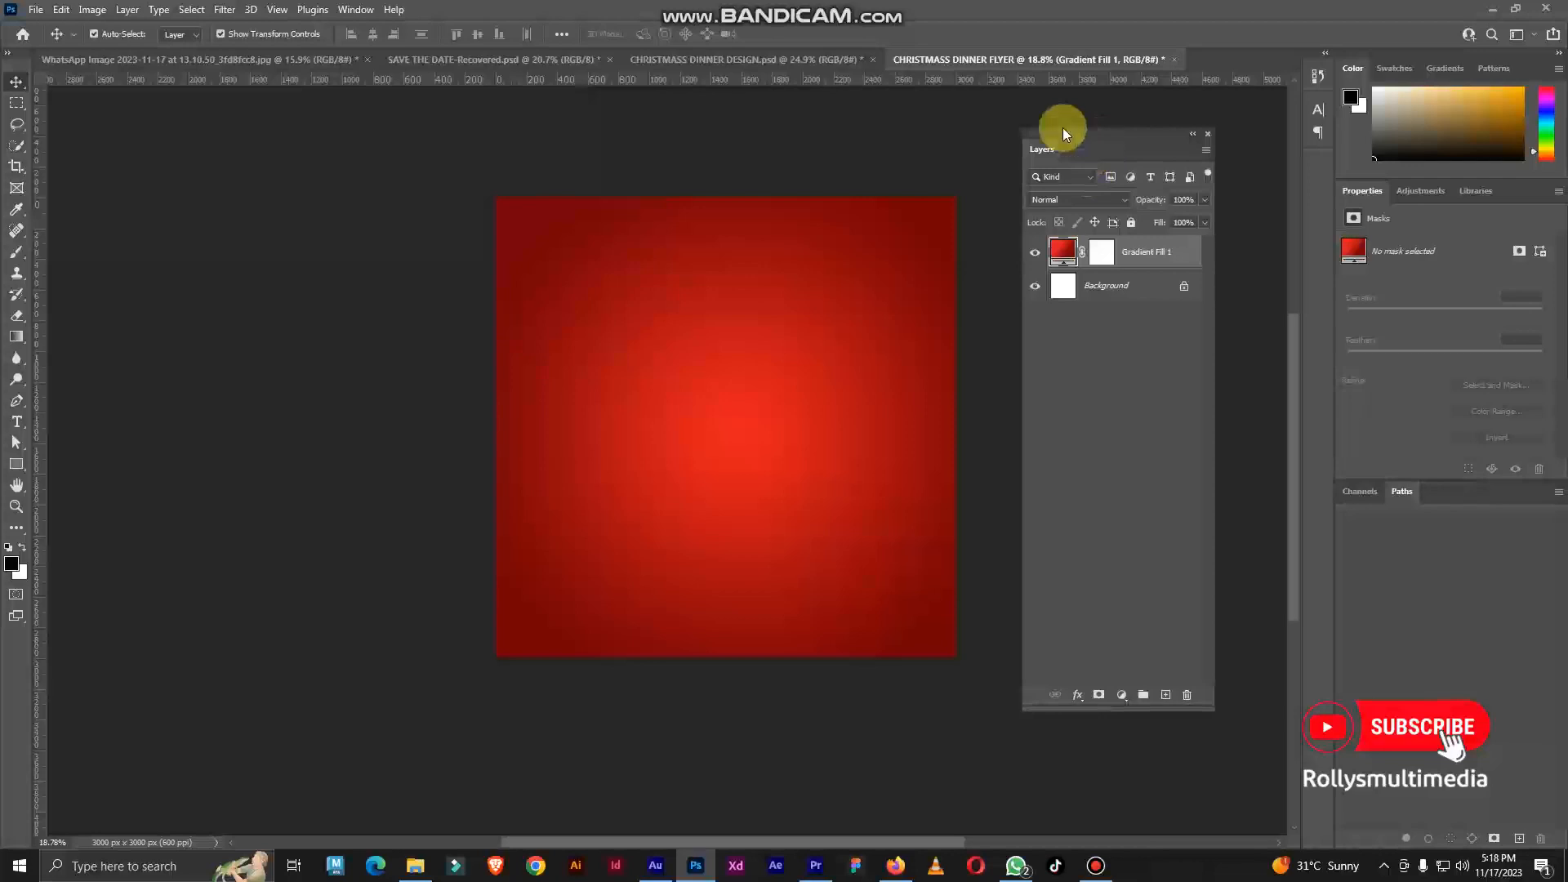
Copy the light-burst image layer from CHRISTMASS DINNER DESIGN.psd into the flyer and place it over the whole gradient
left_click(818, 60)
left_click_drag(933, 233, 931, 163)
left_click_drag(798, 342, 752, 390)
scroll(741, 390, "up", 2)
scroll(752, 379, "down", 2)
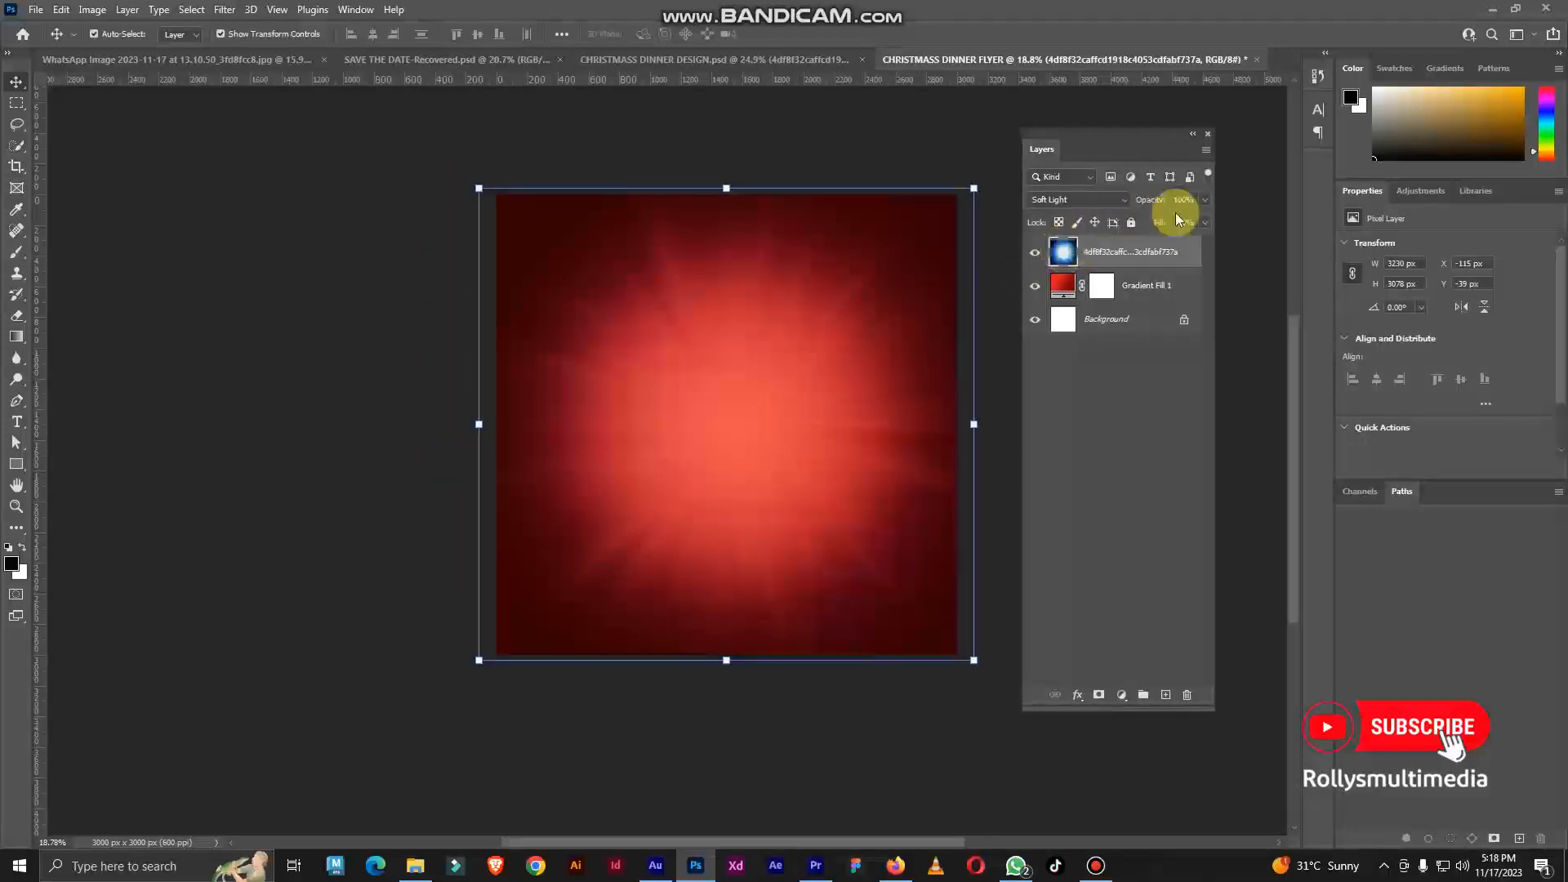
Reduce the light-burst layer's fill to 70%
left_click(1209, 219)
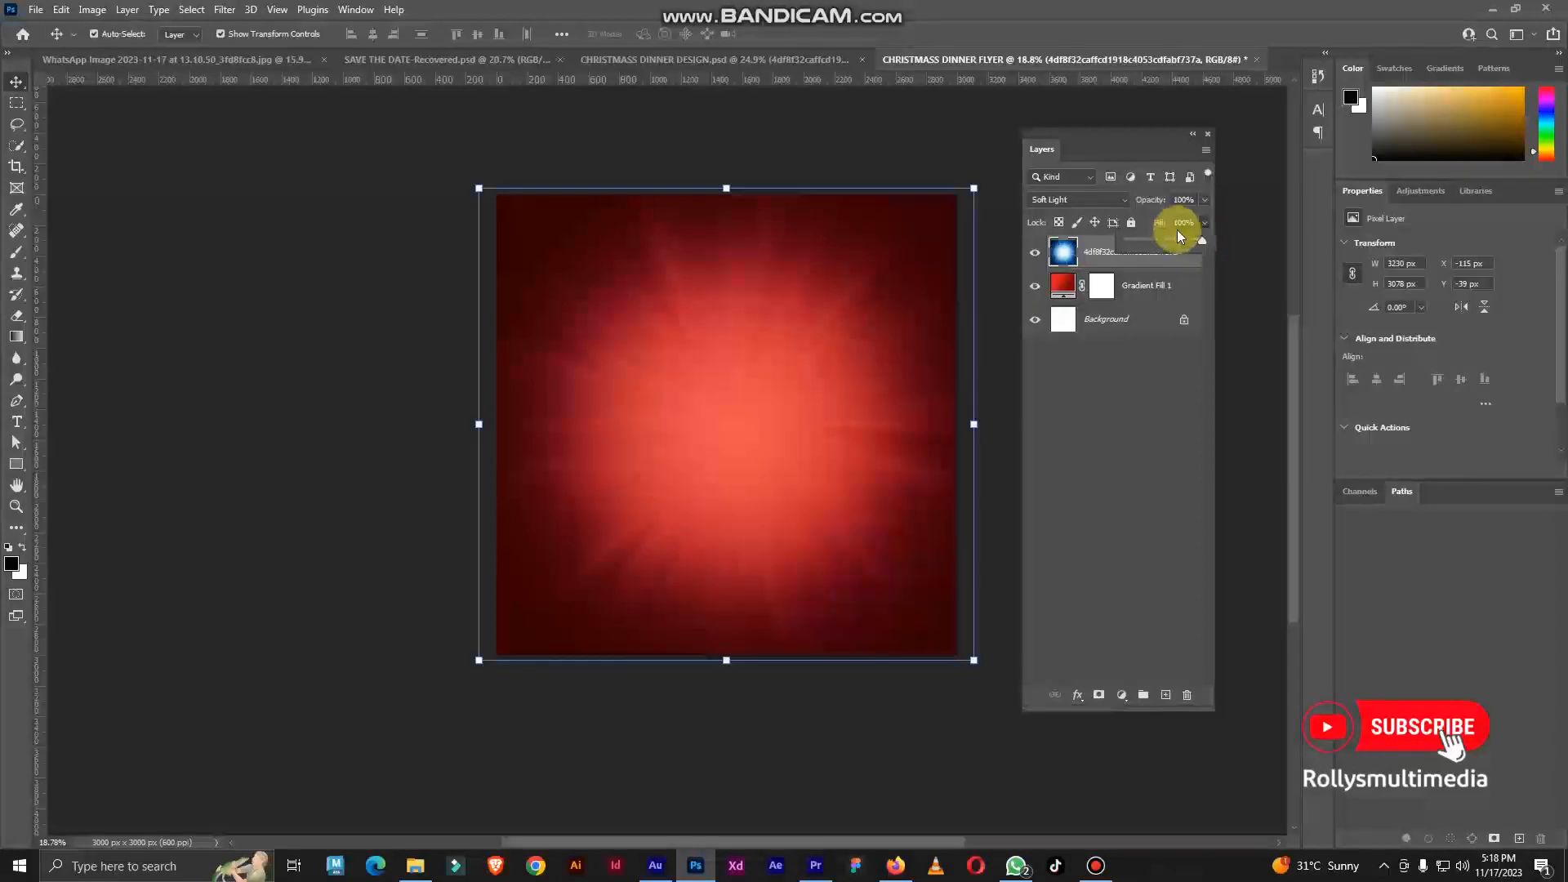
left_click(1181, 222)
mouse_move(1186, 239)
left_mouse_down()
mouse_move(1146, 240)
mouse_move(1193, 225)
mouse_move(1166, 224)
left_mouse_up()
left_click(846, 189)
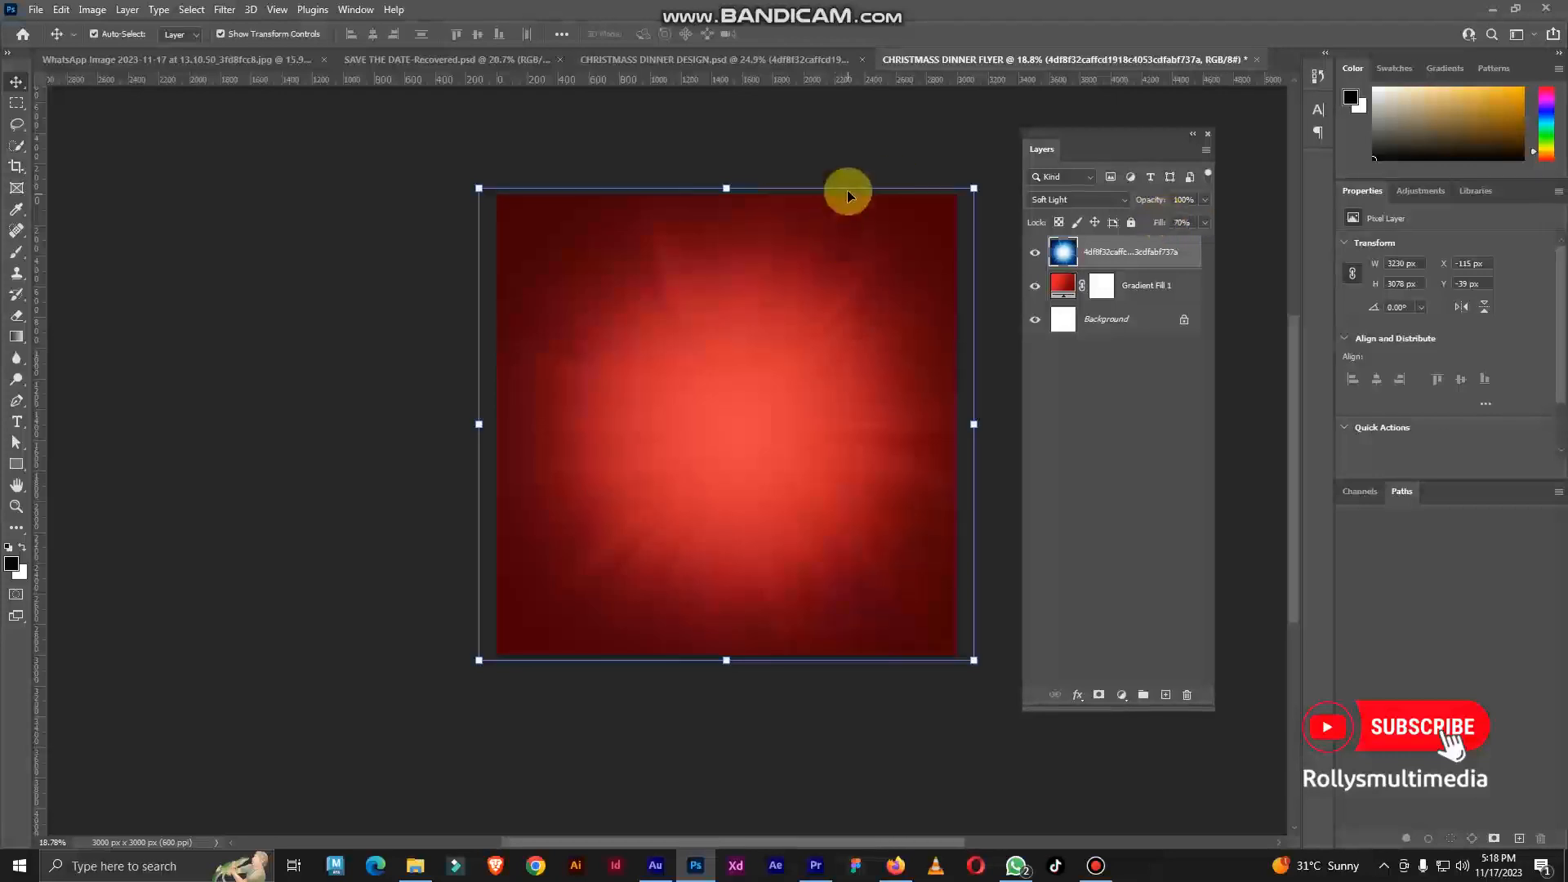
left_click(826, 308)
Set the light-burst layer's blend mode to Soft Light
left_click(1064, 261)
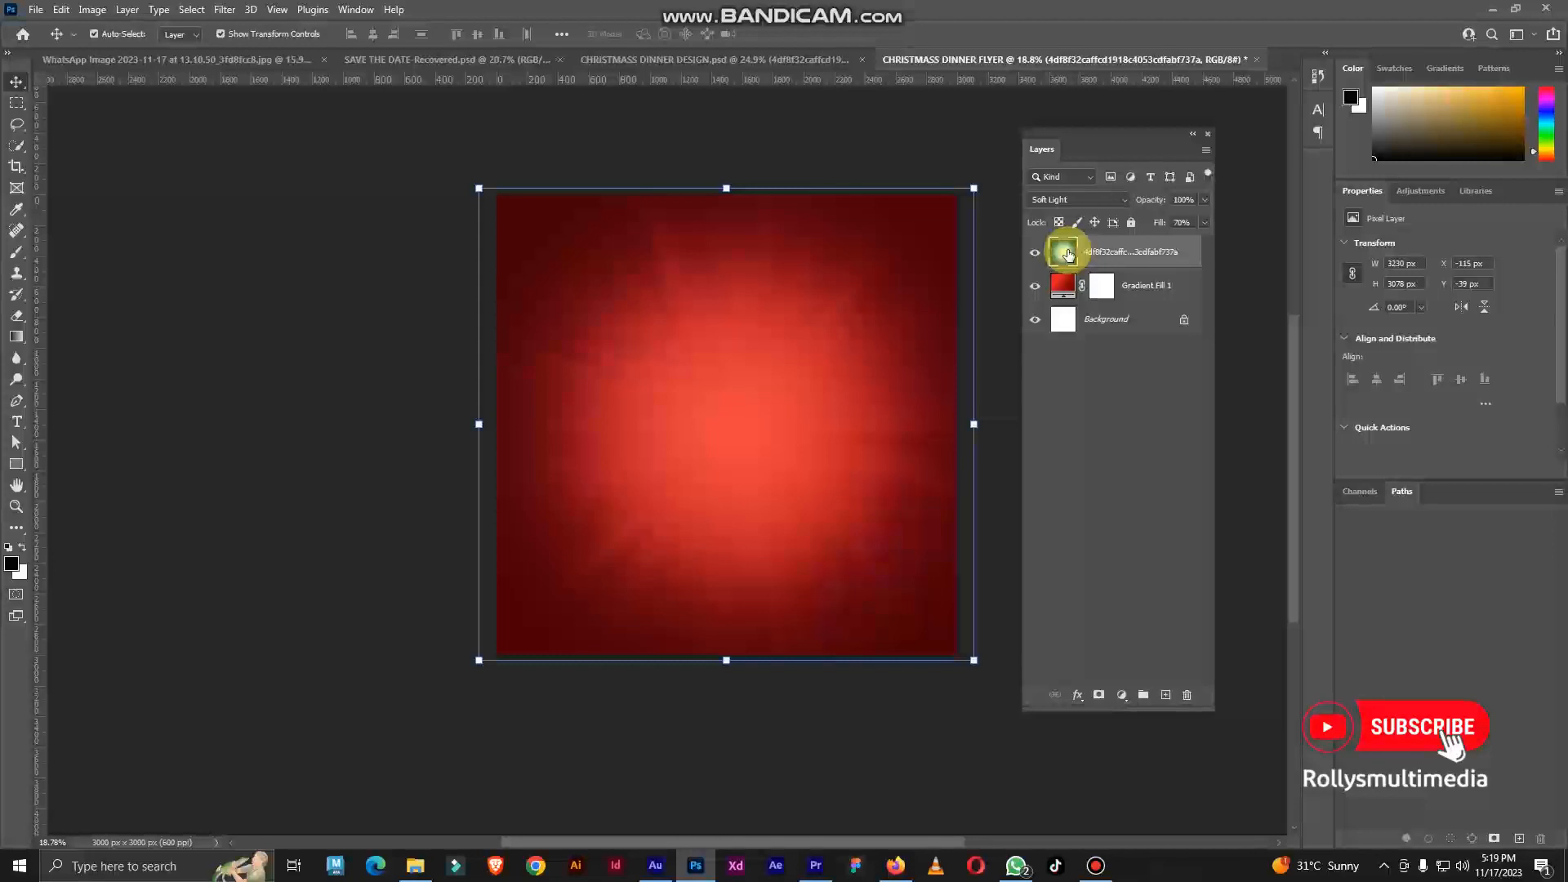
left_click(1074, 199)
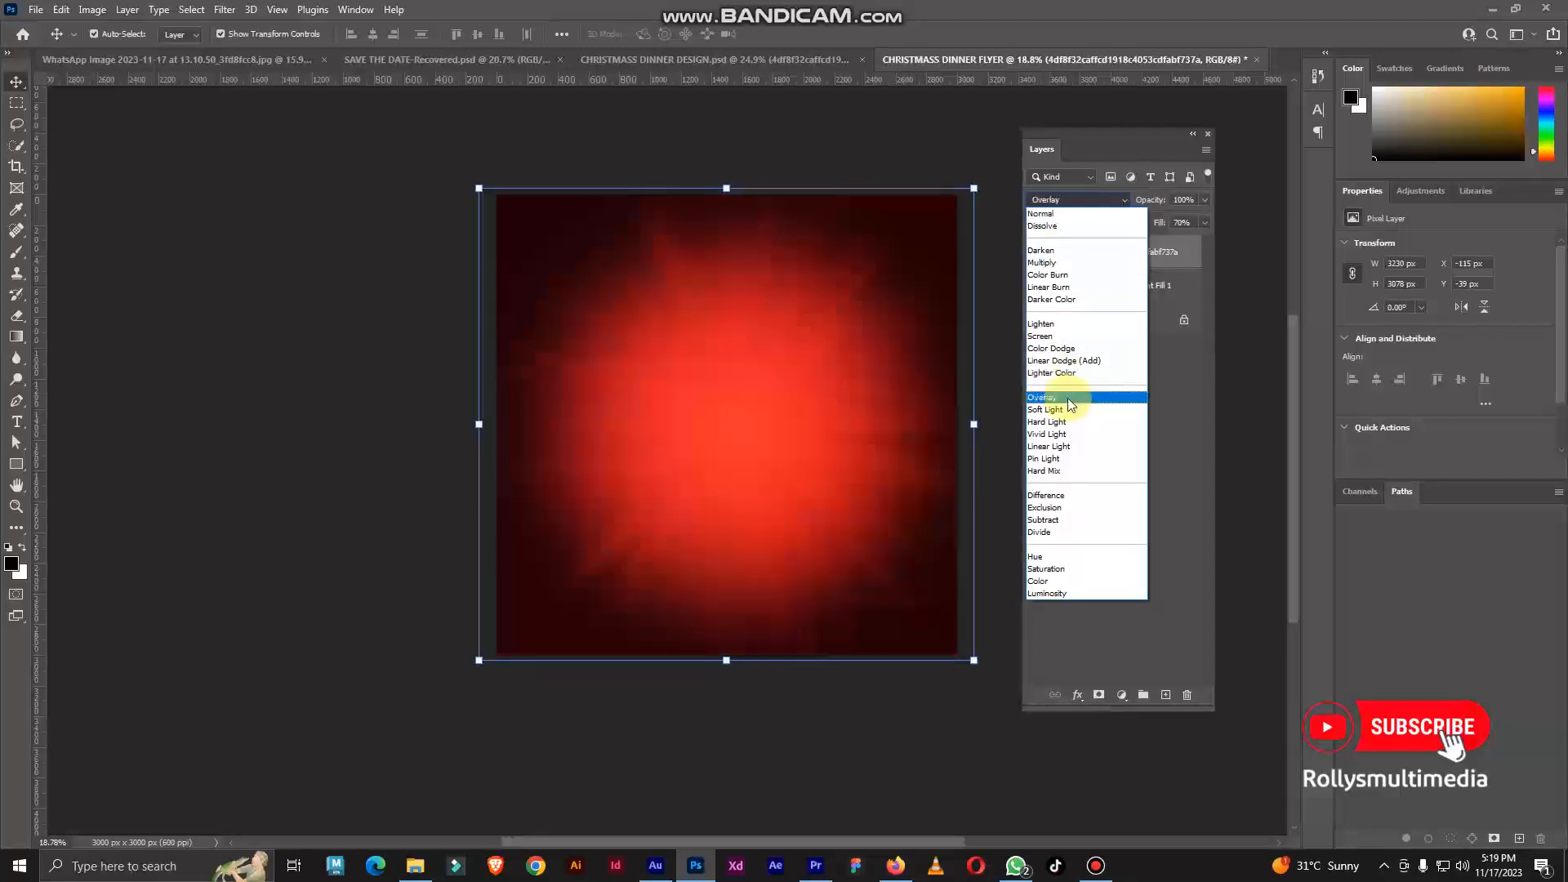
left_click(1070, 409)
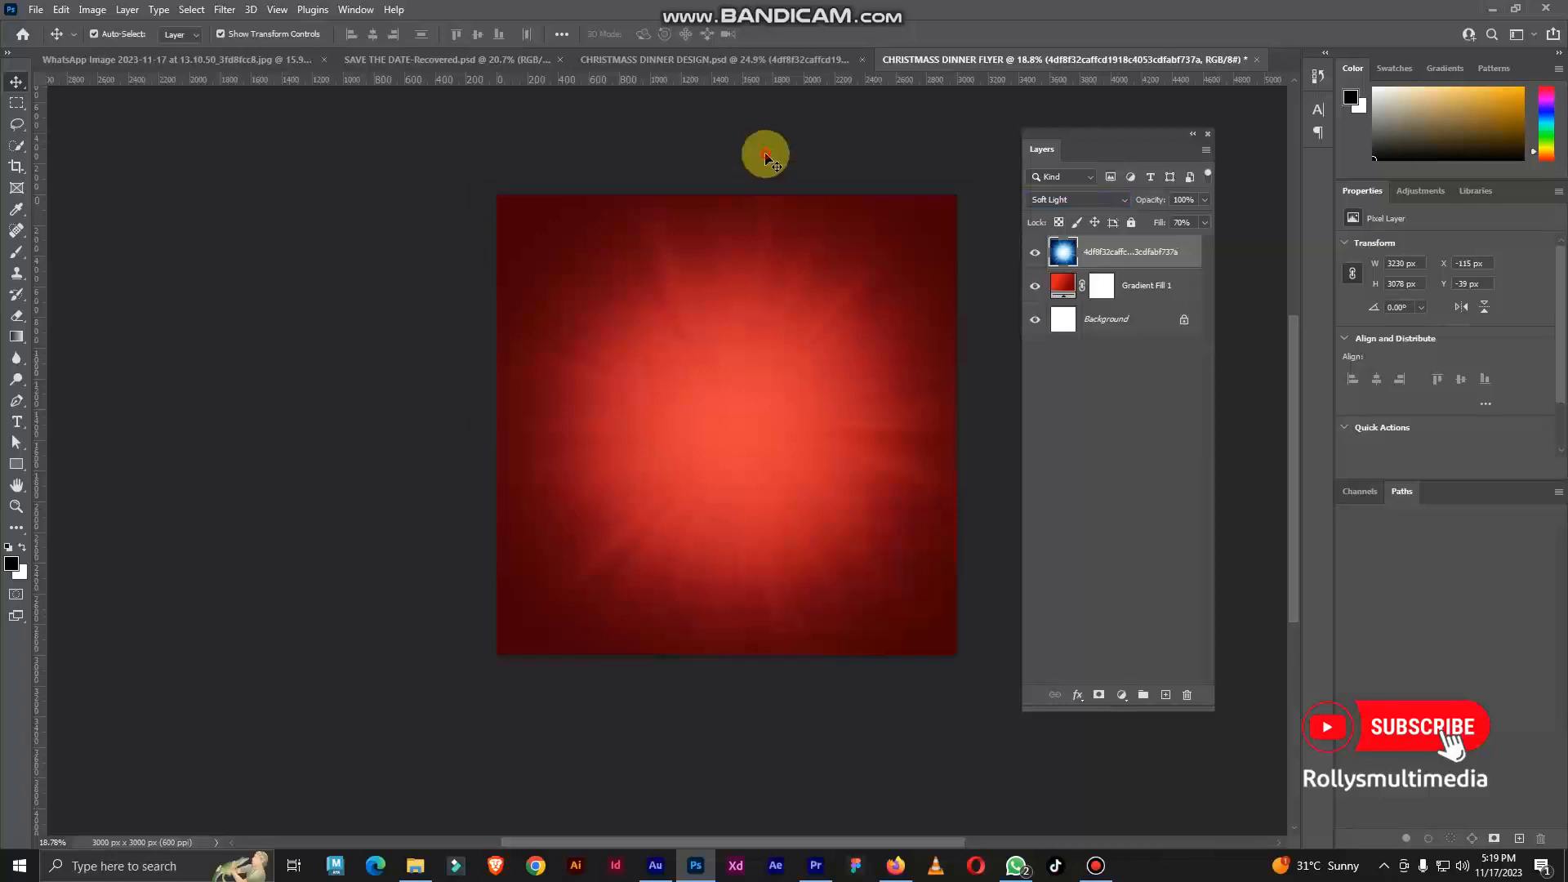
scroll(777, 308, "up", 1)
scroll(782, 277, "down", 1)
scroll(784, 268, "up", 1)
Lock the light-burst layer and select the gradient fill layer beneath it
left_click(1062, 268)
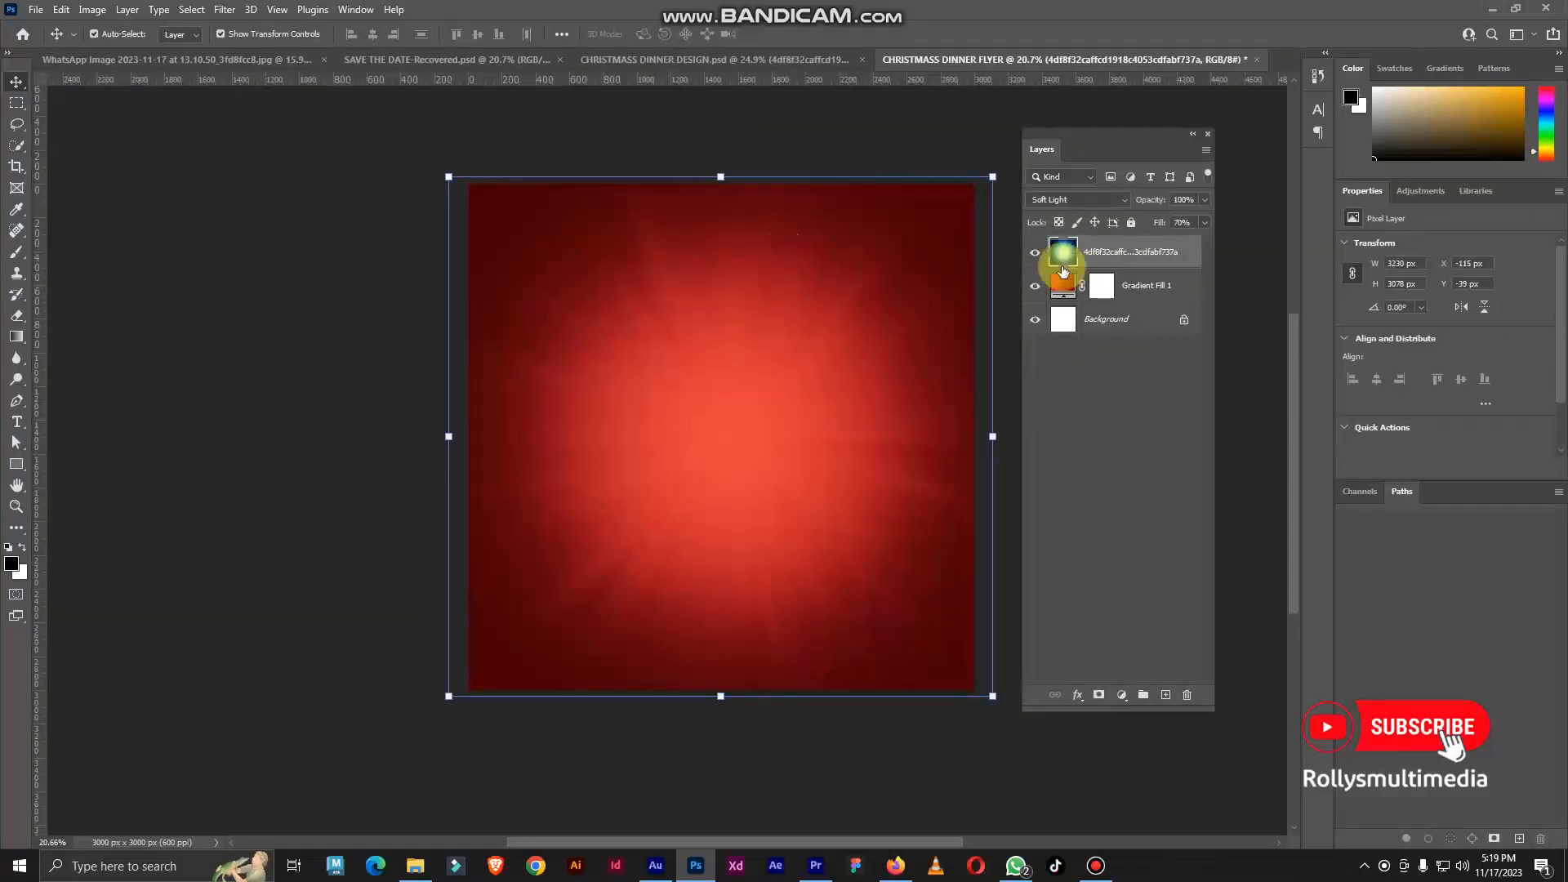
left_click(1130, 223)
key("alt+bracketleft")
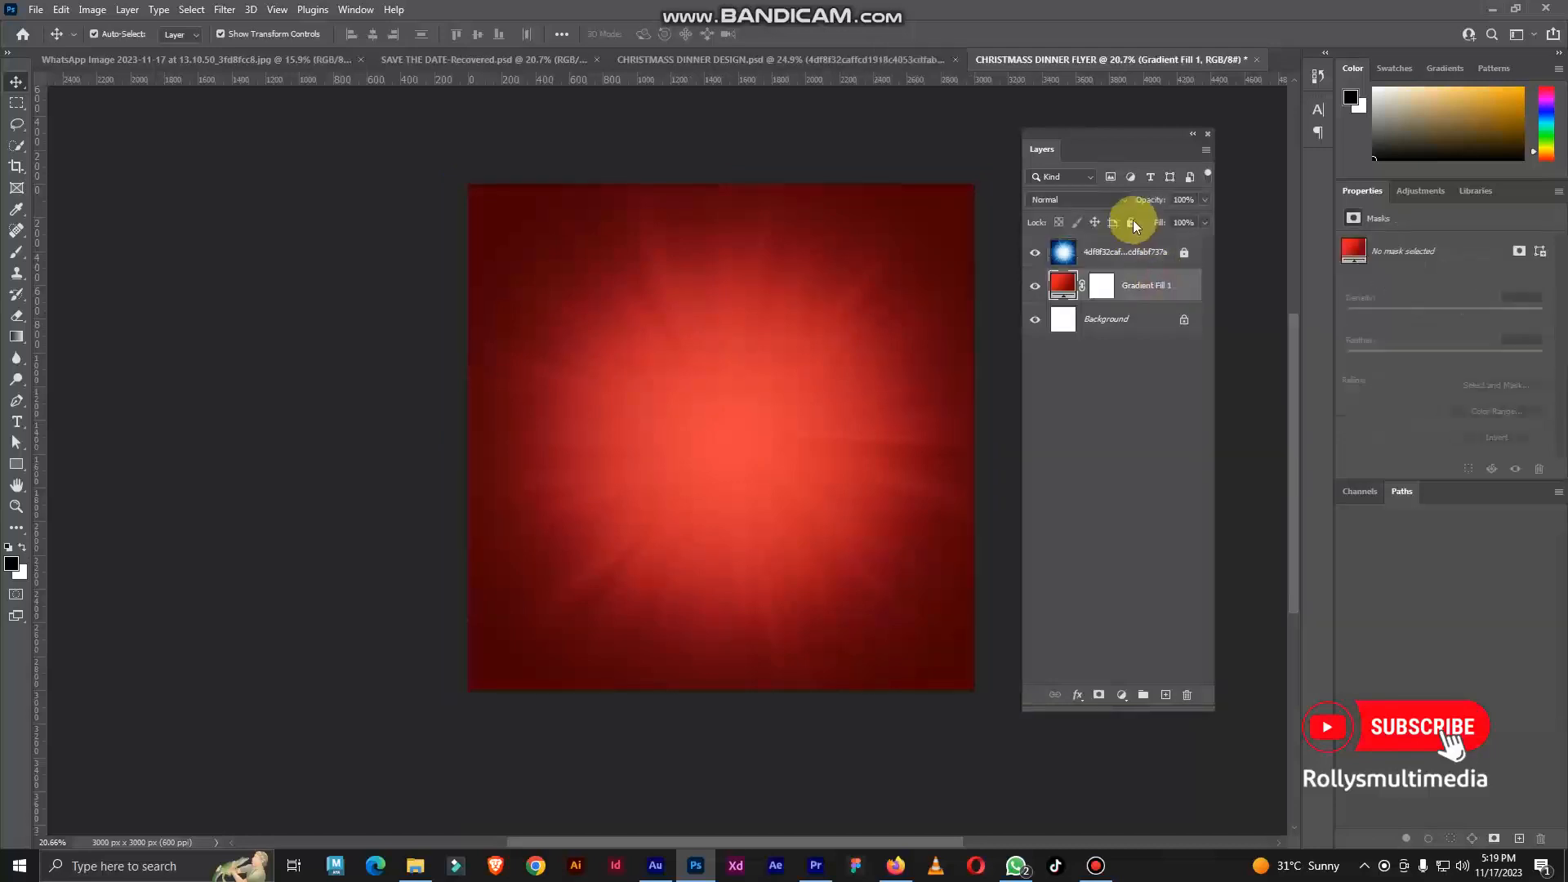
Lock the gradient fill layer and check the finished layout in CHRISTMASS DINNER DESIGN.psd for reference
left_click(1132, 222)
scroll(735, 322, "up", 1)
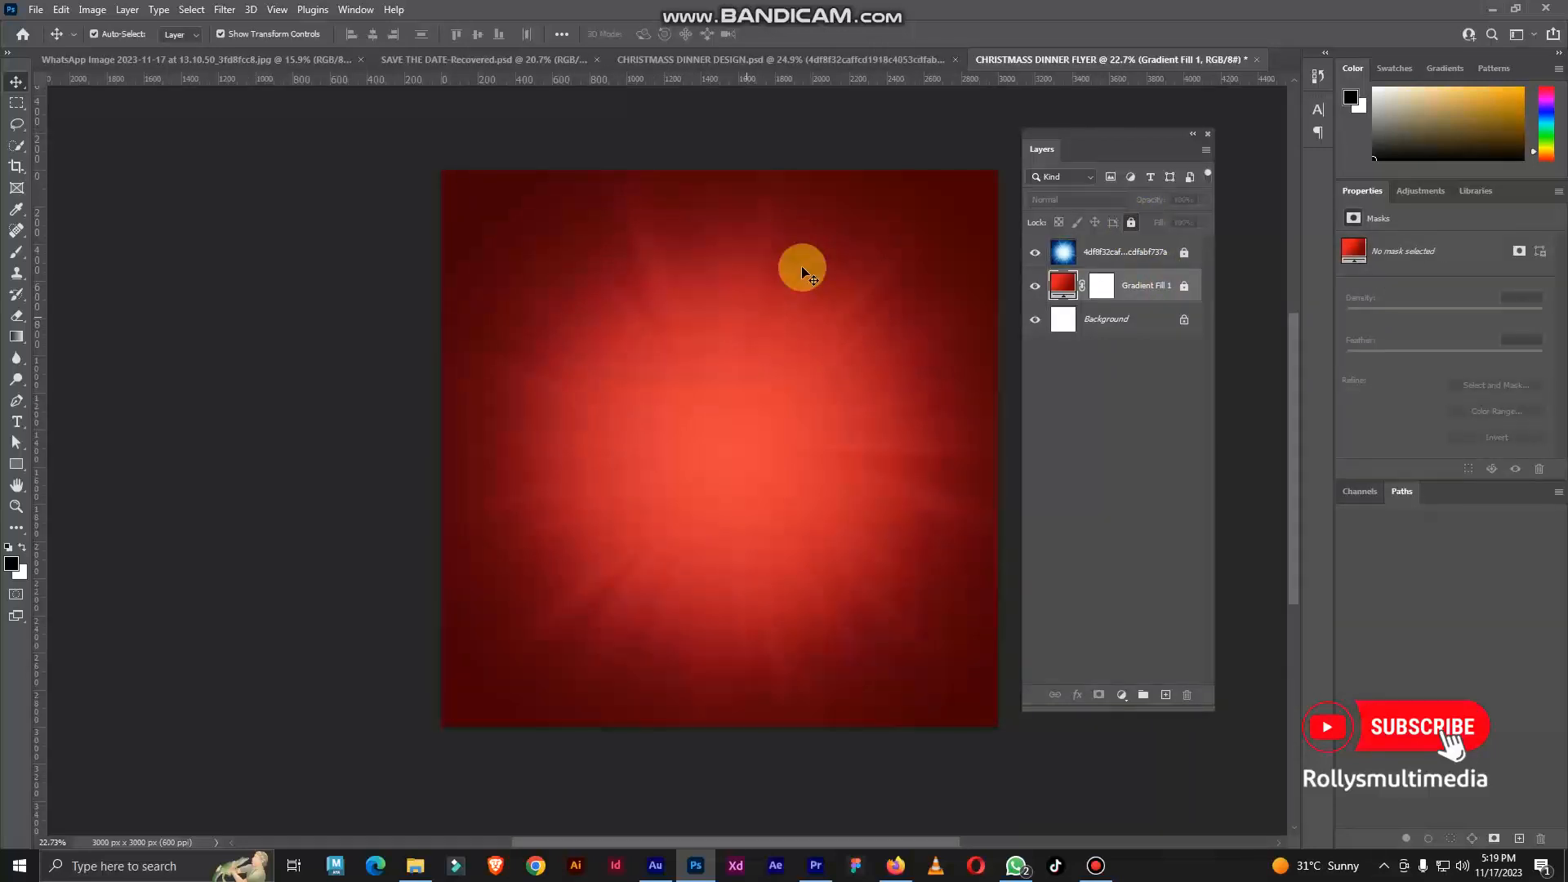
left_click(816, 60)
scroll(731, 281, "down", 1)
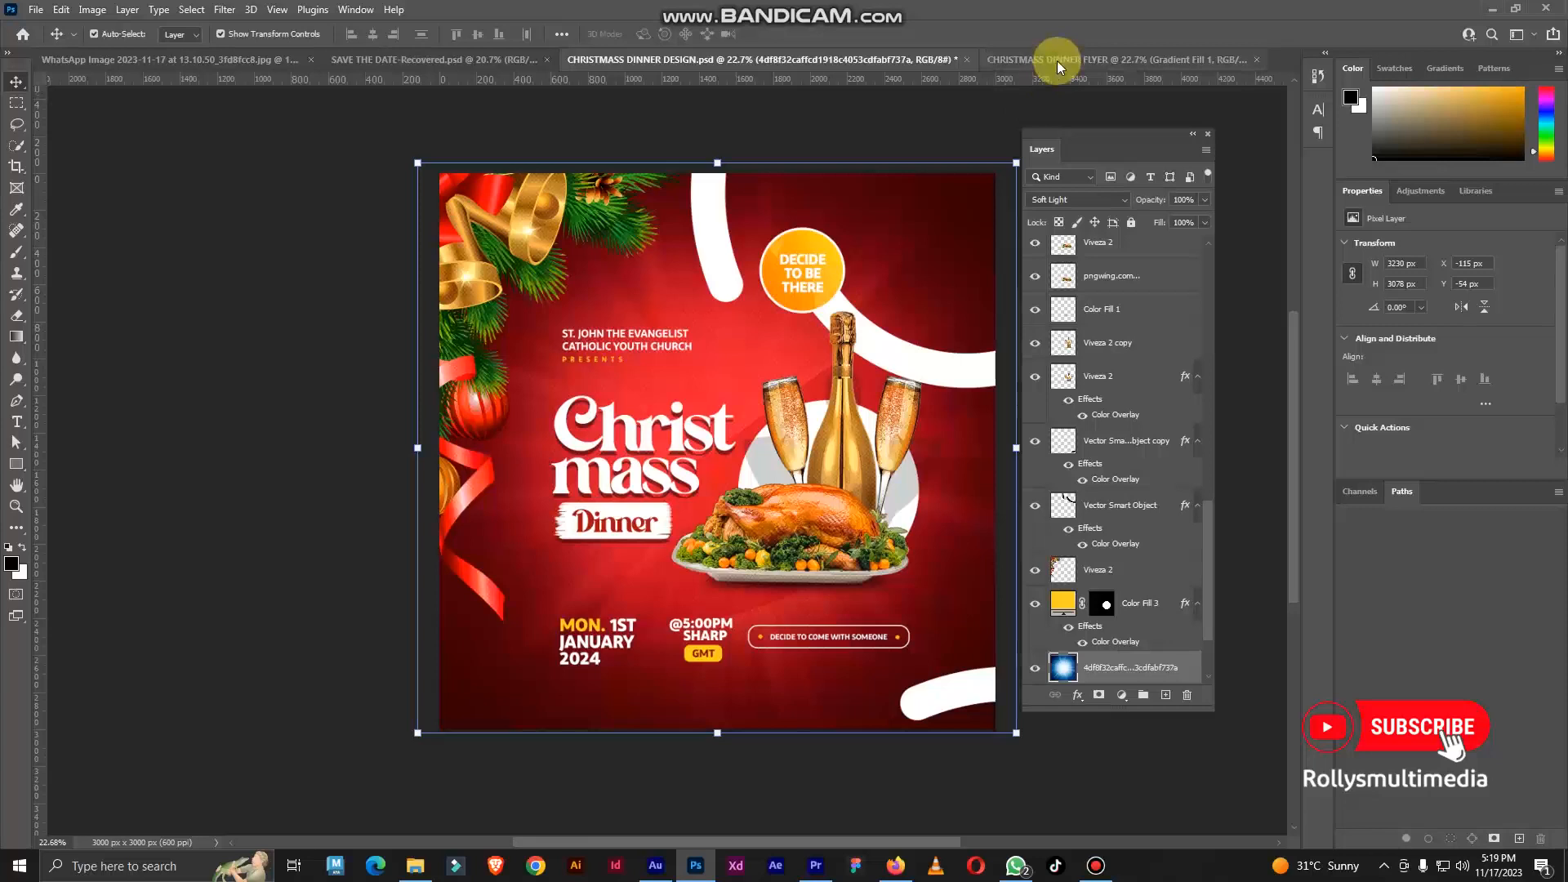
left_click(1052, 58)
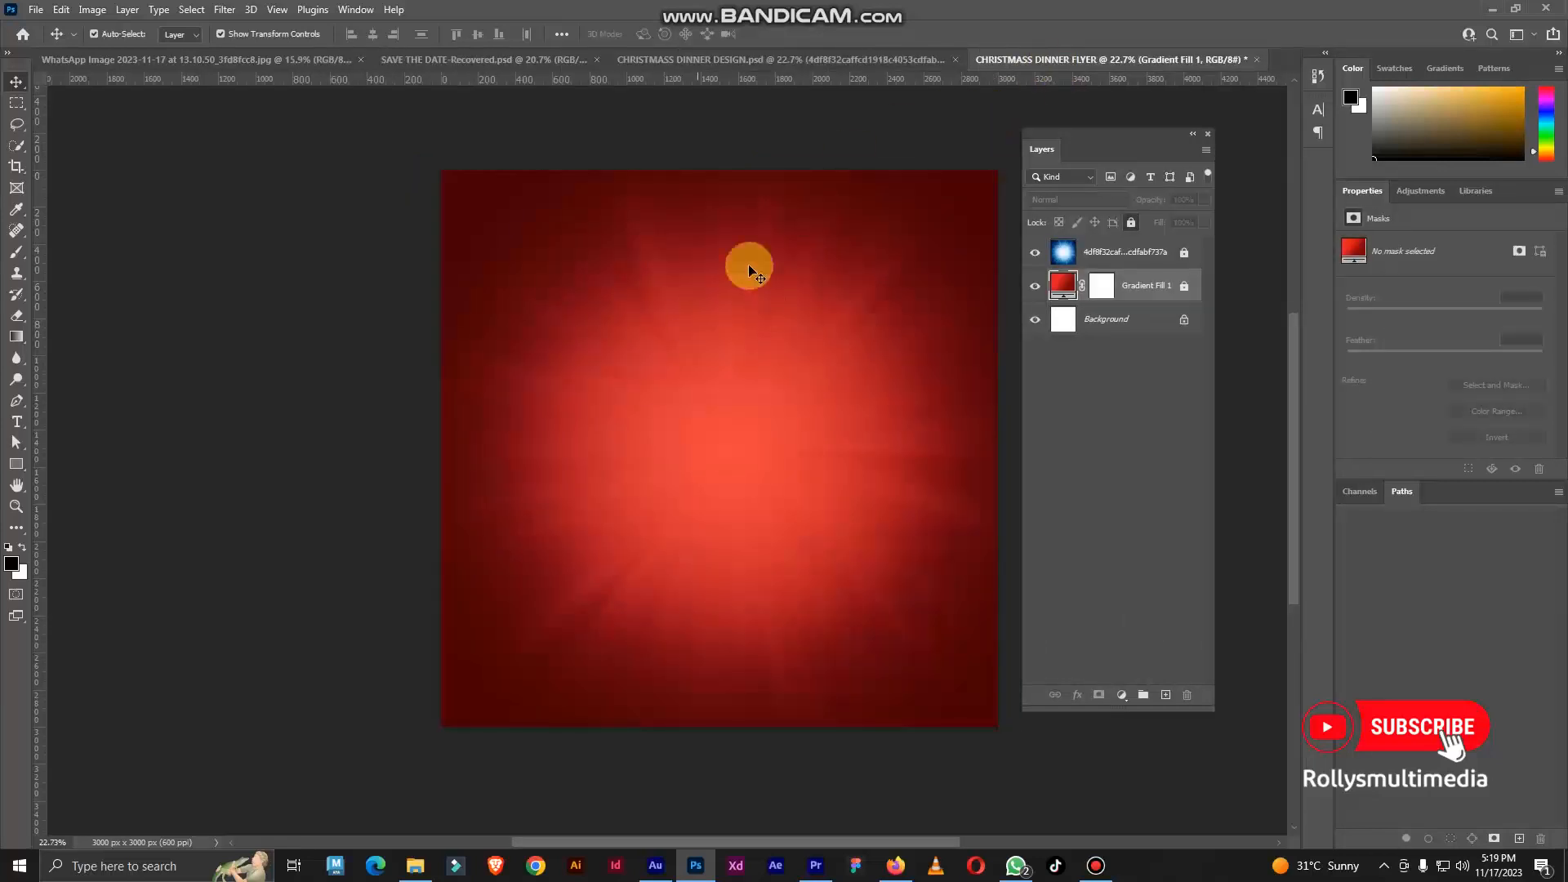
Place the pngwing.com3de Christmas bells image in the flyer's upper-left corner, partly beyond the canvas edges
left_click(415, 864)
left_click_drag(429, 210, 700, 515)
left_click_drag(711, 395, 553, 286)
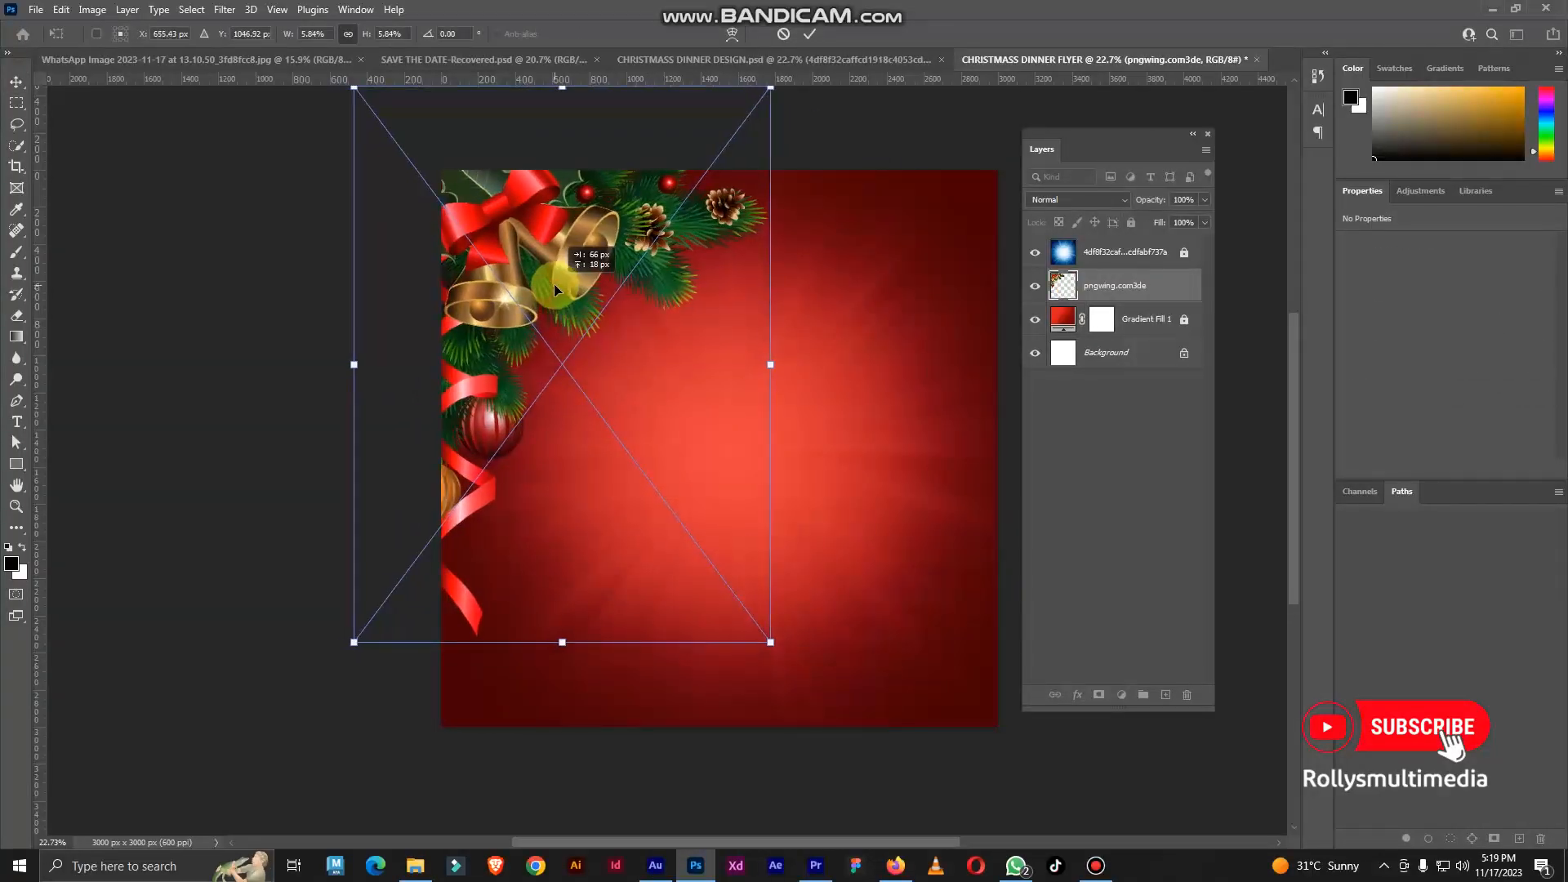
double_click(521, 209)
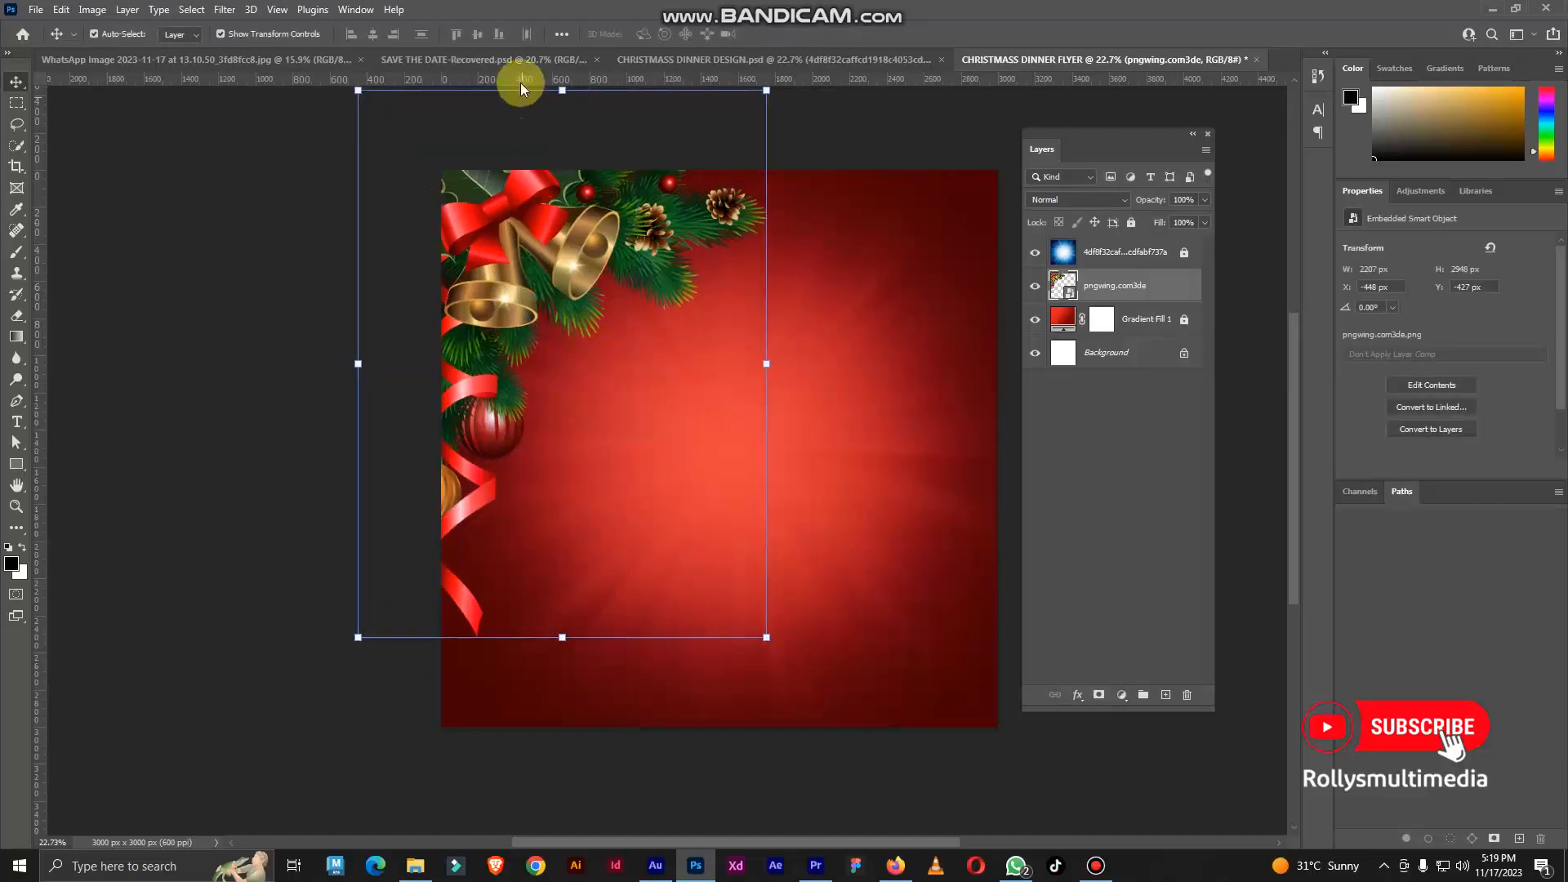
Rasterize the placed Christmas bells smart object into a pixel layer
scroll(482, 212, "up", 2)
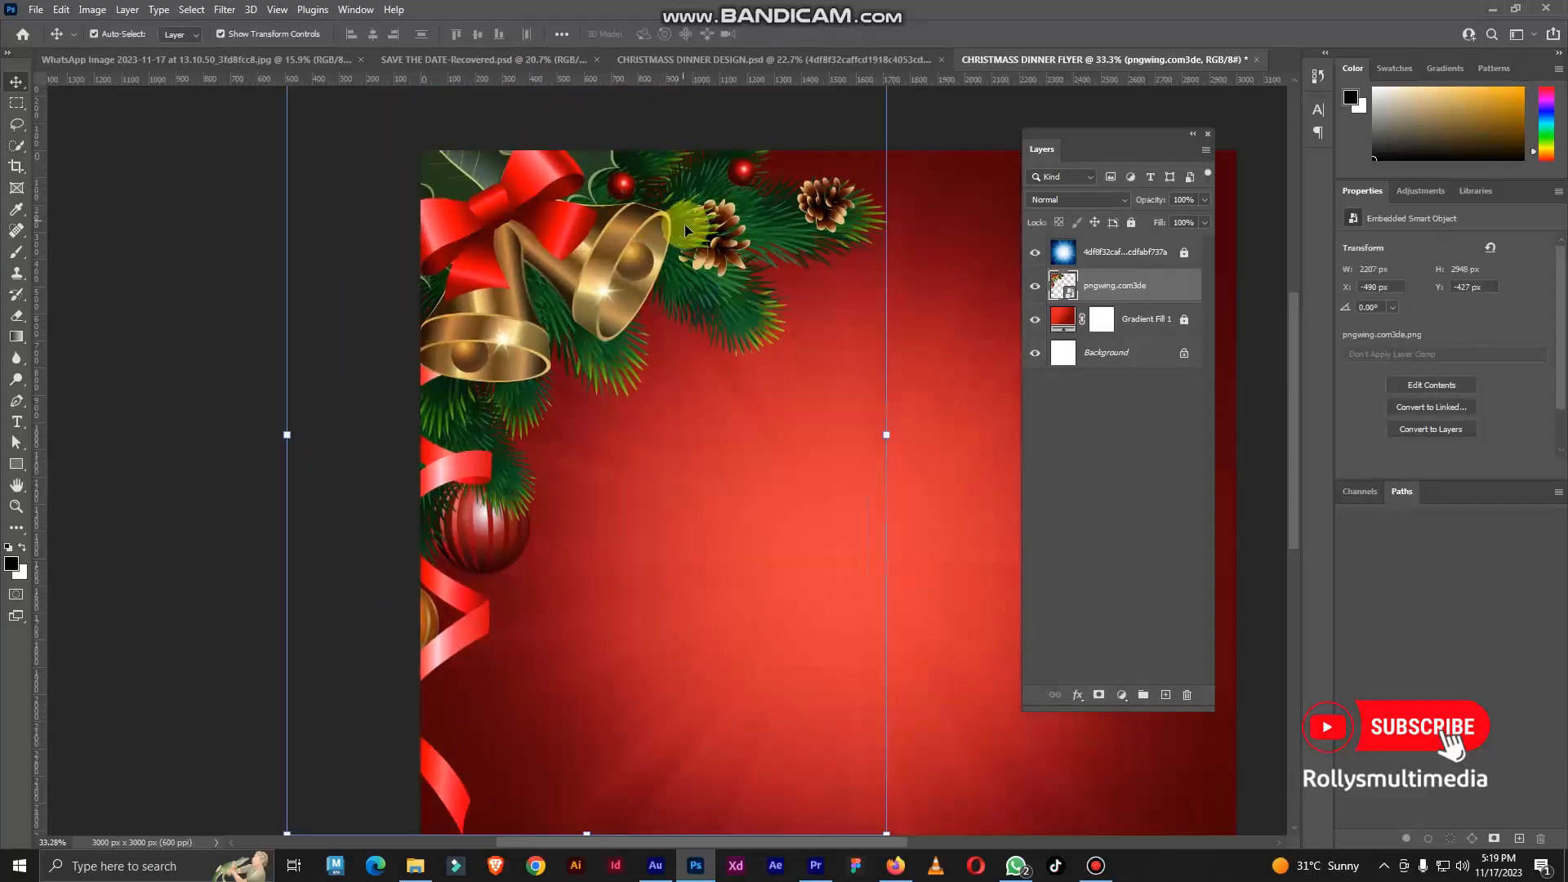
scroll(685, 223, "down", 2)
scroll(691, 242, "down", 1)
scroll(691, 243, "up", 2)
scroll(678, 249, "down", 1)
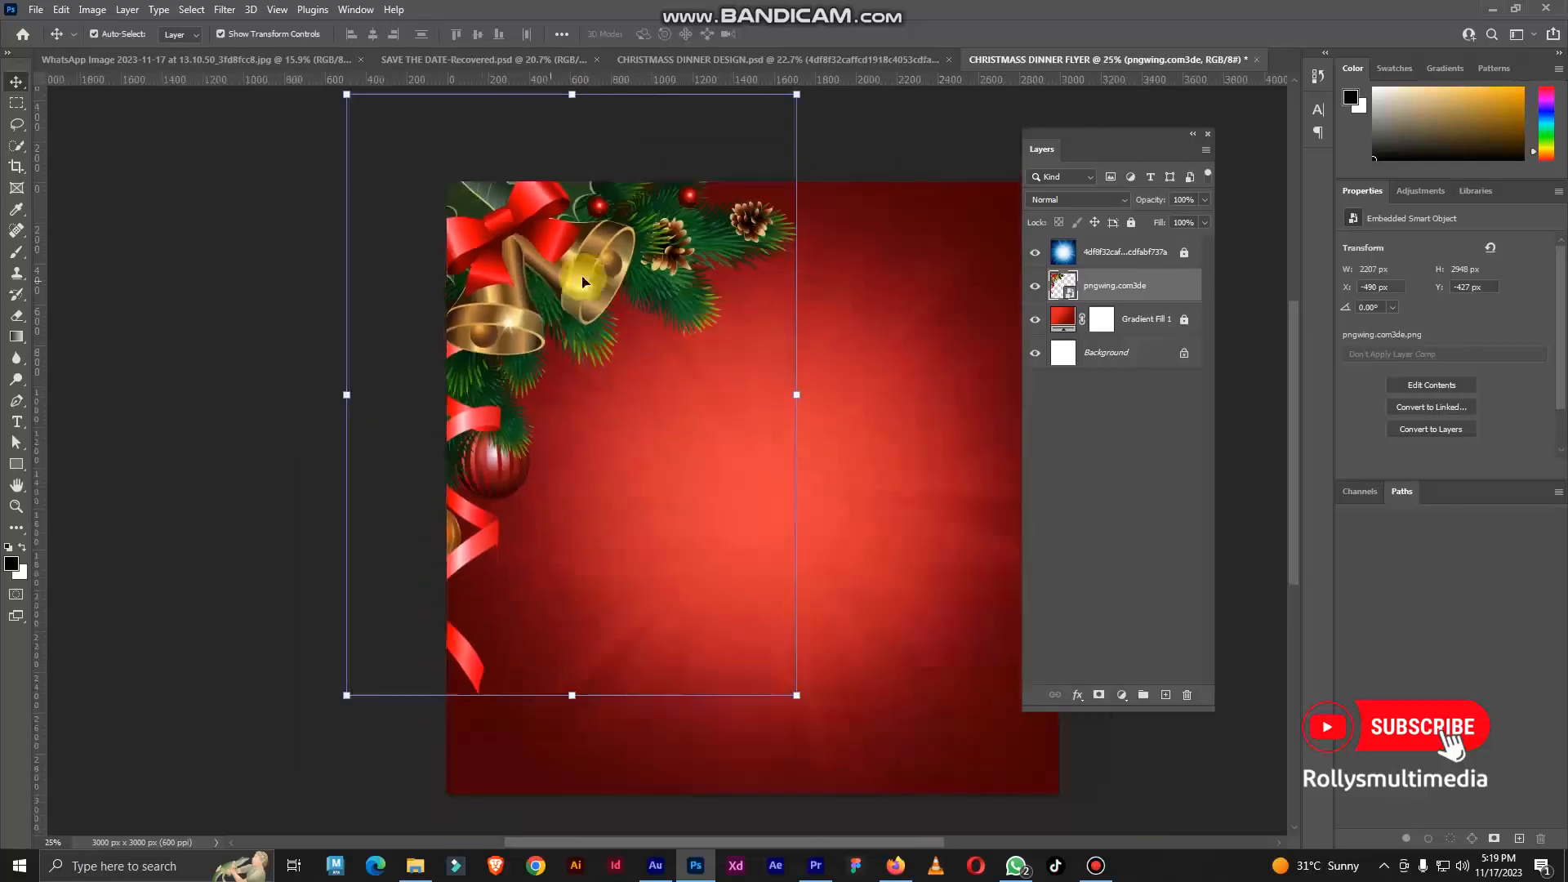
right_click(1119, 284)
left_click(1179, 441)
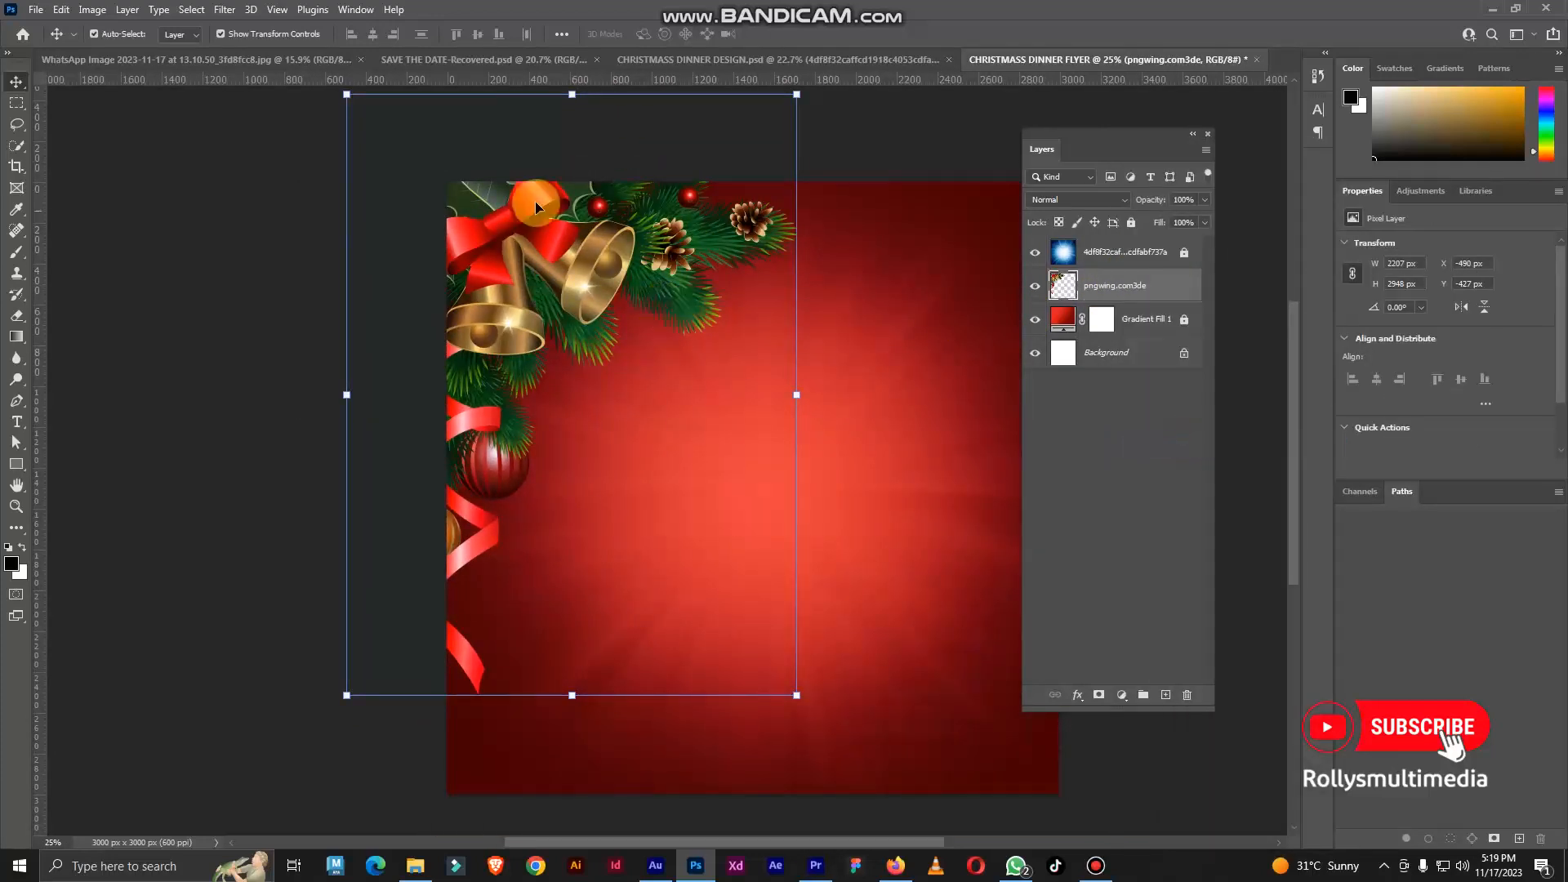
Apply the Nik Collection Viveza 2 filter to the bells layer with Structure at 100%, postponing the plug-in update
scroll(535, 207, "up", 2)
scroll(536, 207, "up", 1)
scroll(542, 242, "up", 1)
scroll(542, 241, "down", 1)
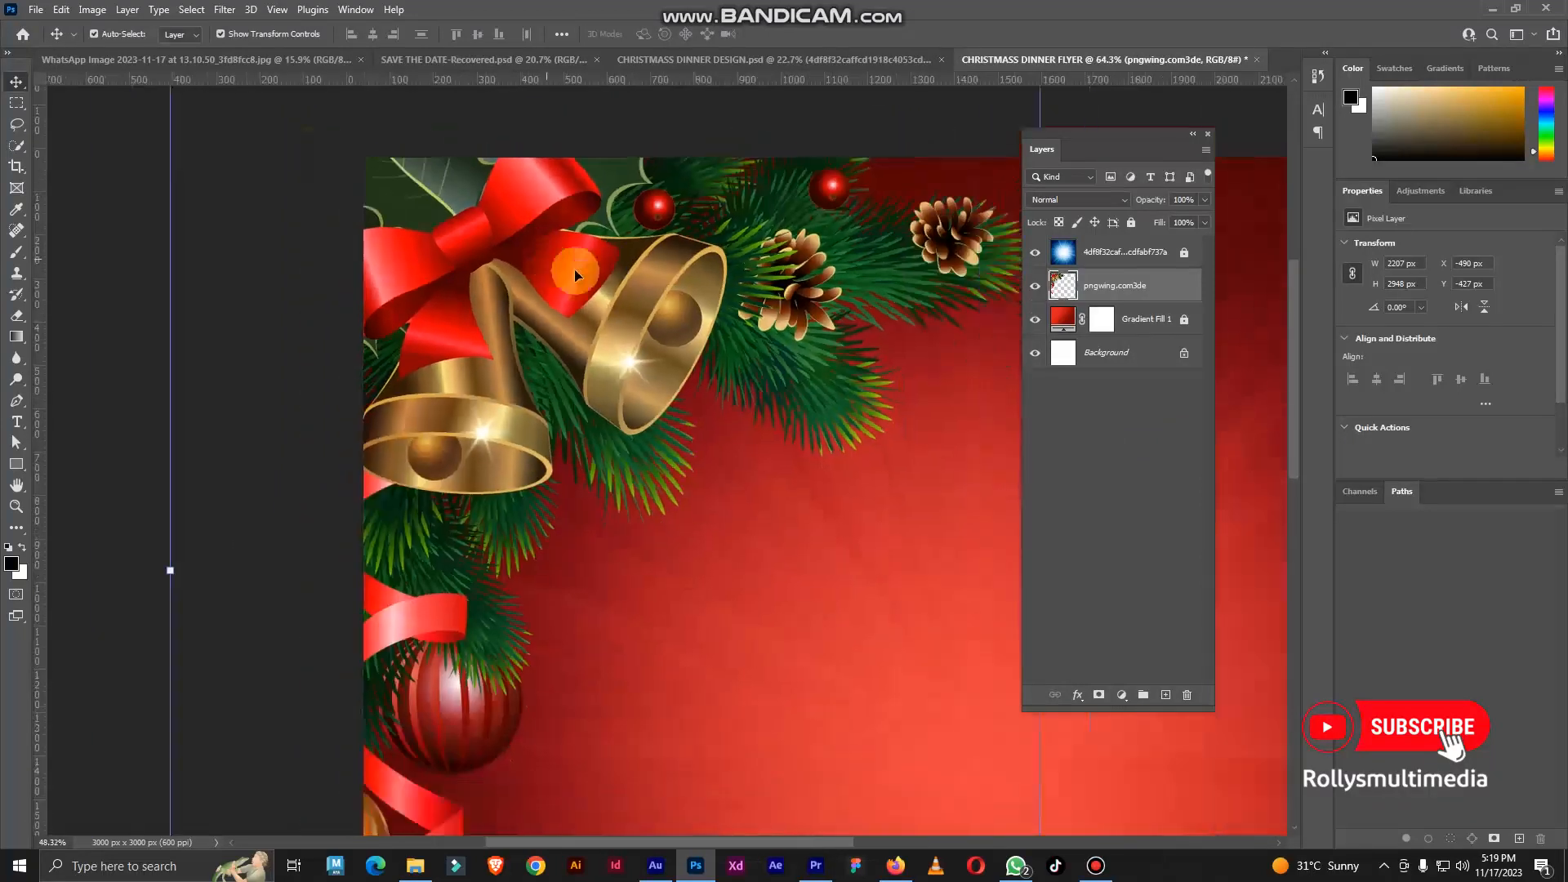
scroll(609, 263, "up", 1)
scroll(609, 263, "down", 3)
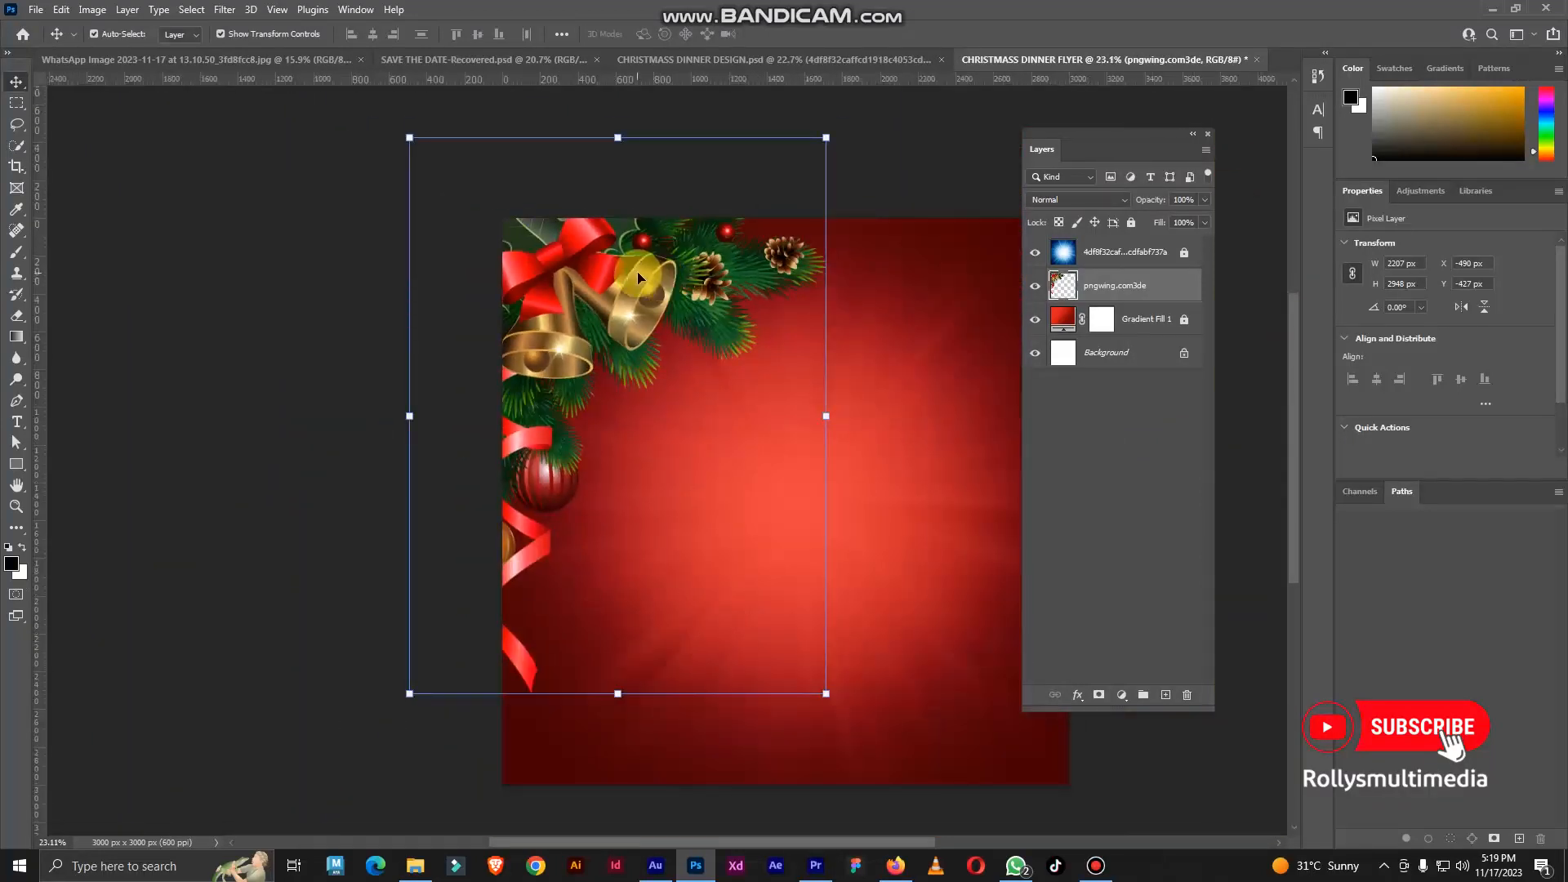
scroll(663, 267, "up", 2)
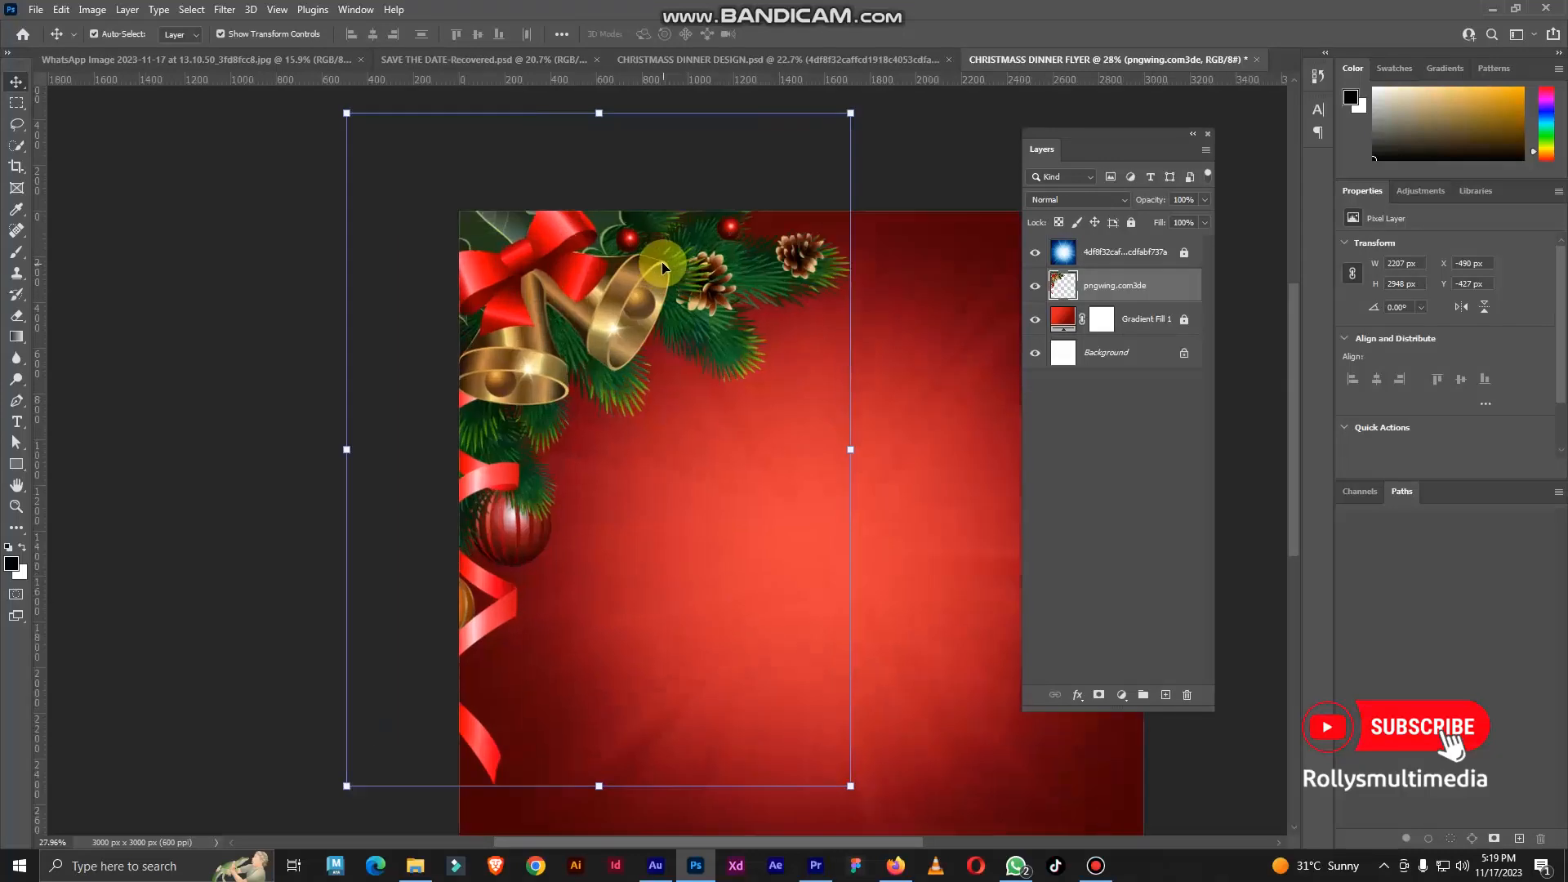
left_click(226, 11)
mouse_move(307, 382)
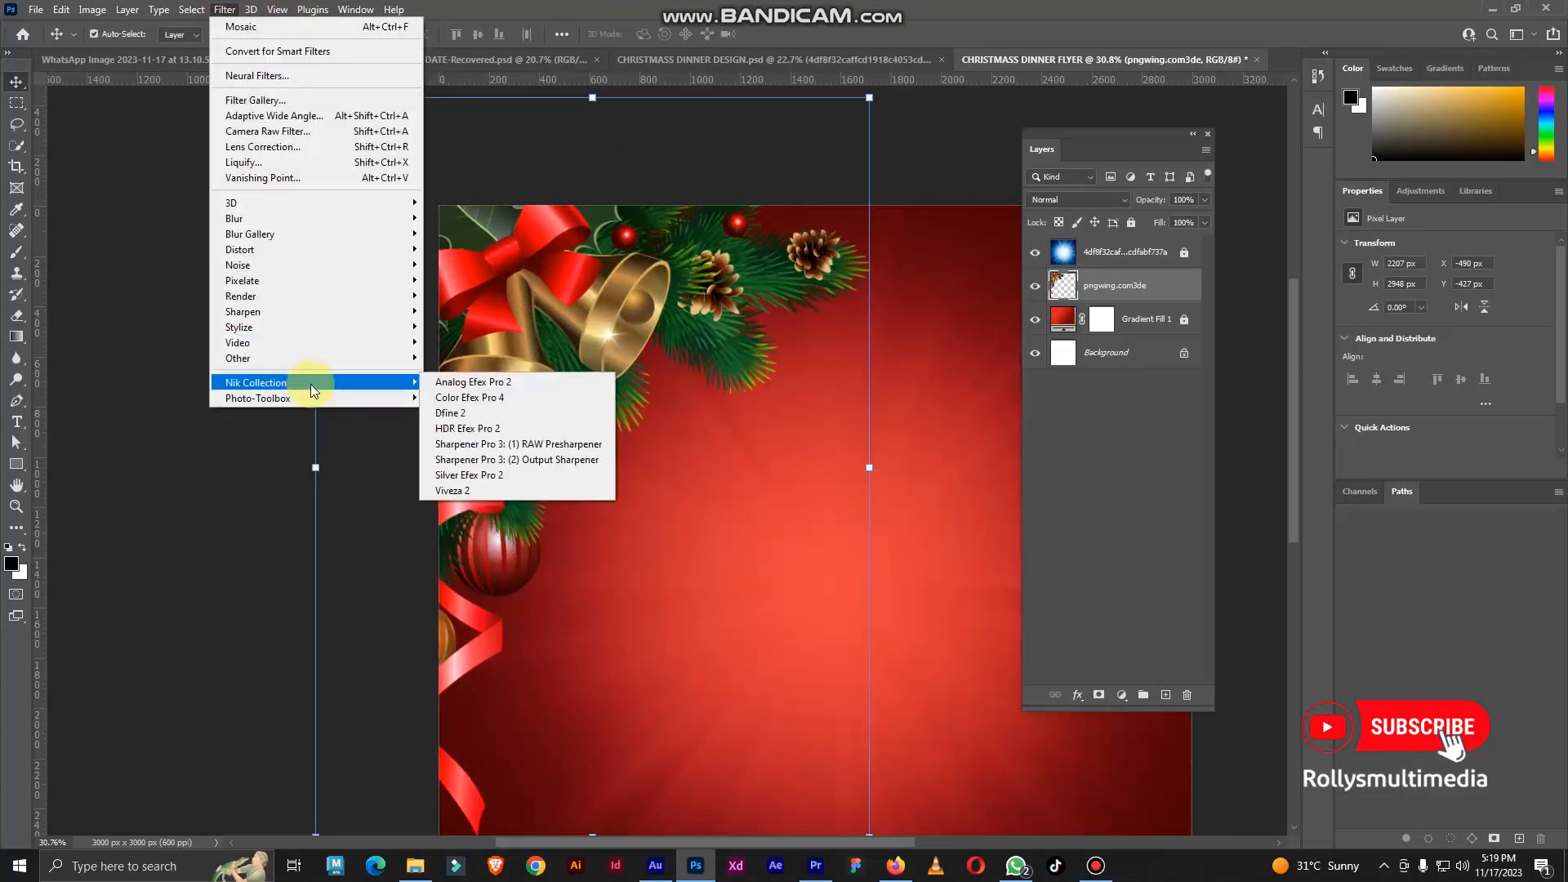
left_click(507, 492)
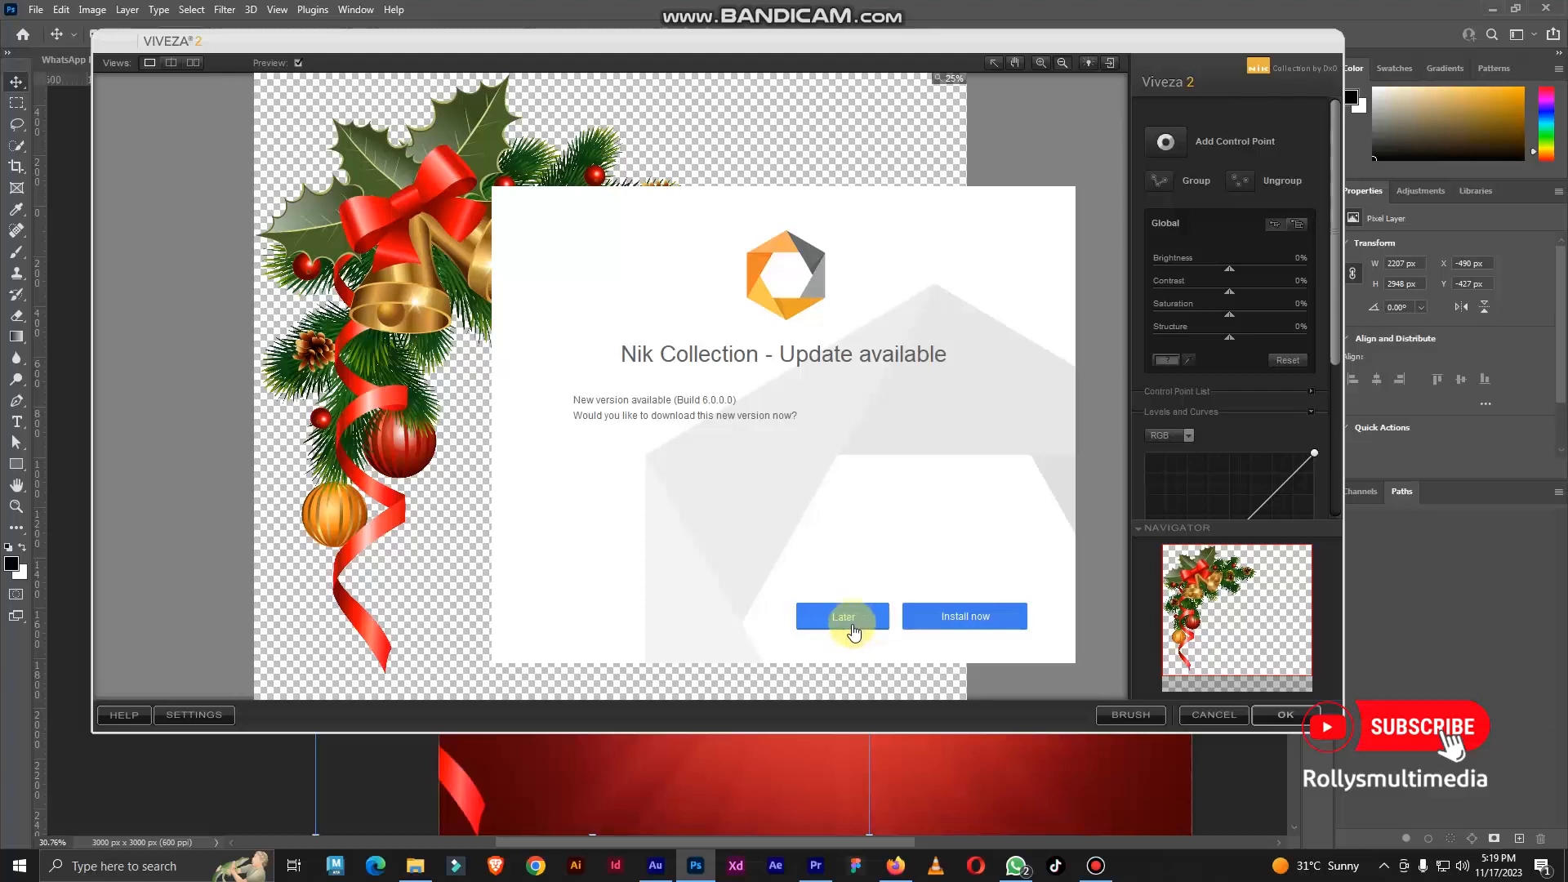
left_click(849, 625)
left_click_drag(1231, 333, 1261, 337)
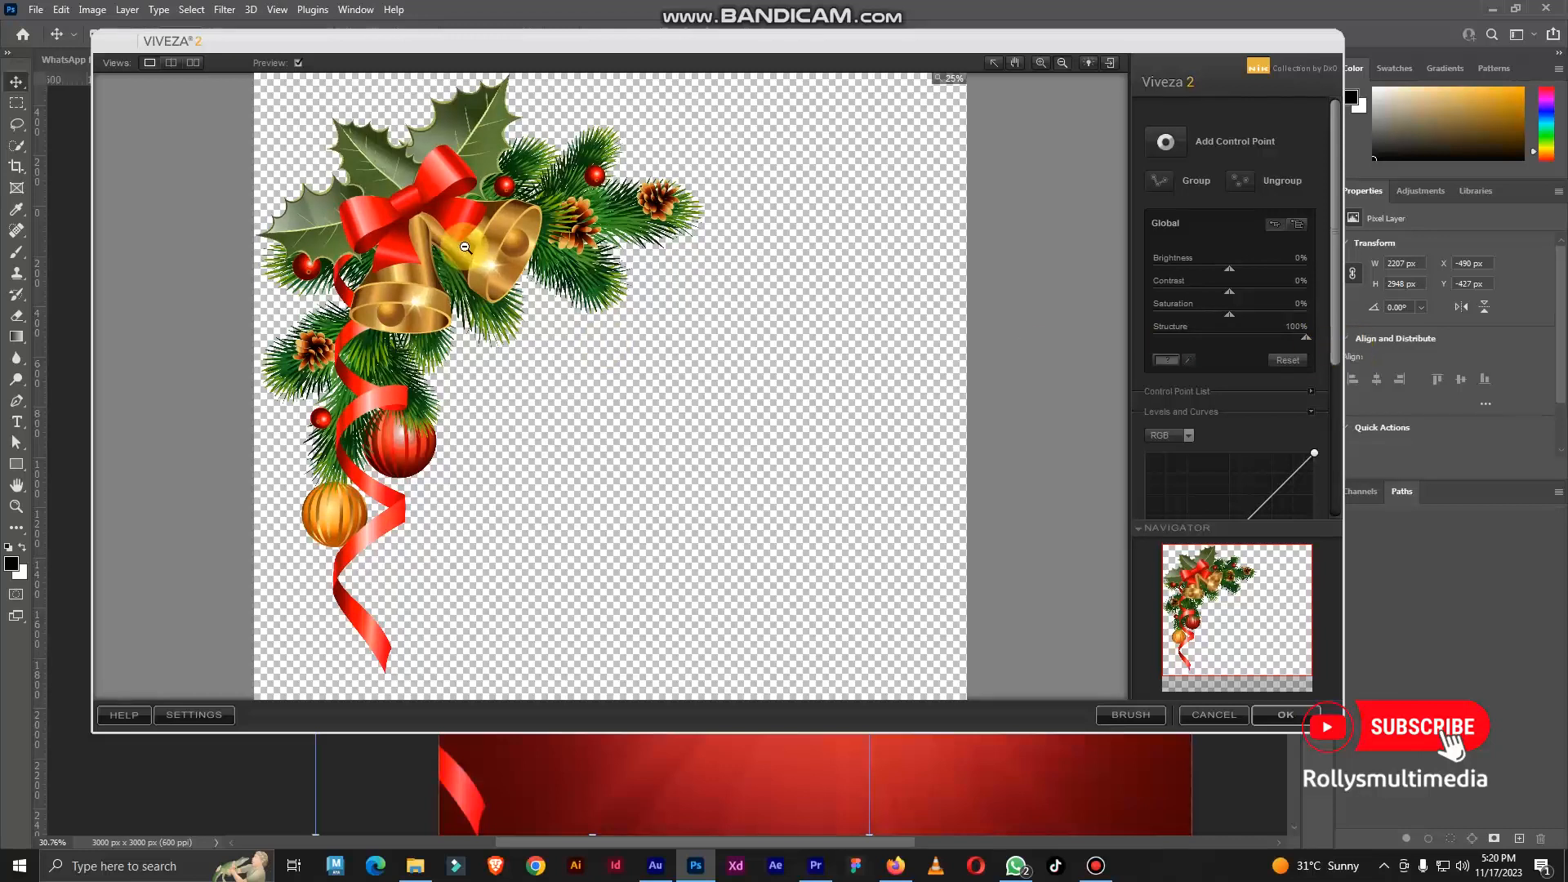
left_click(1286, 714)
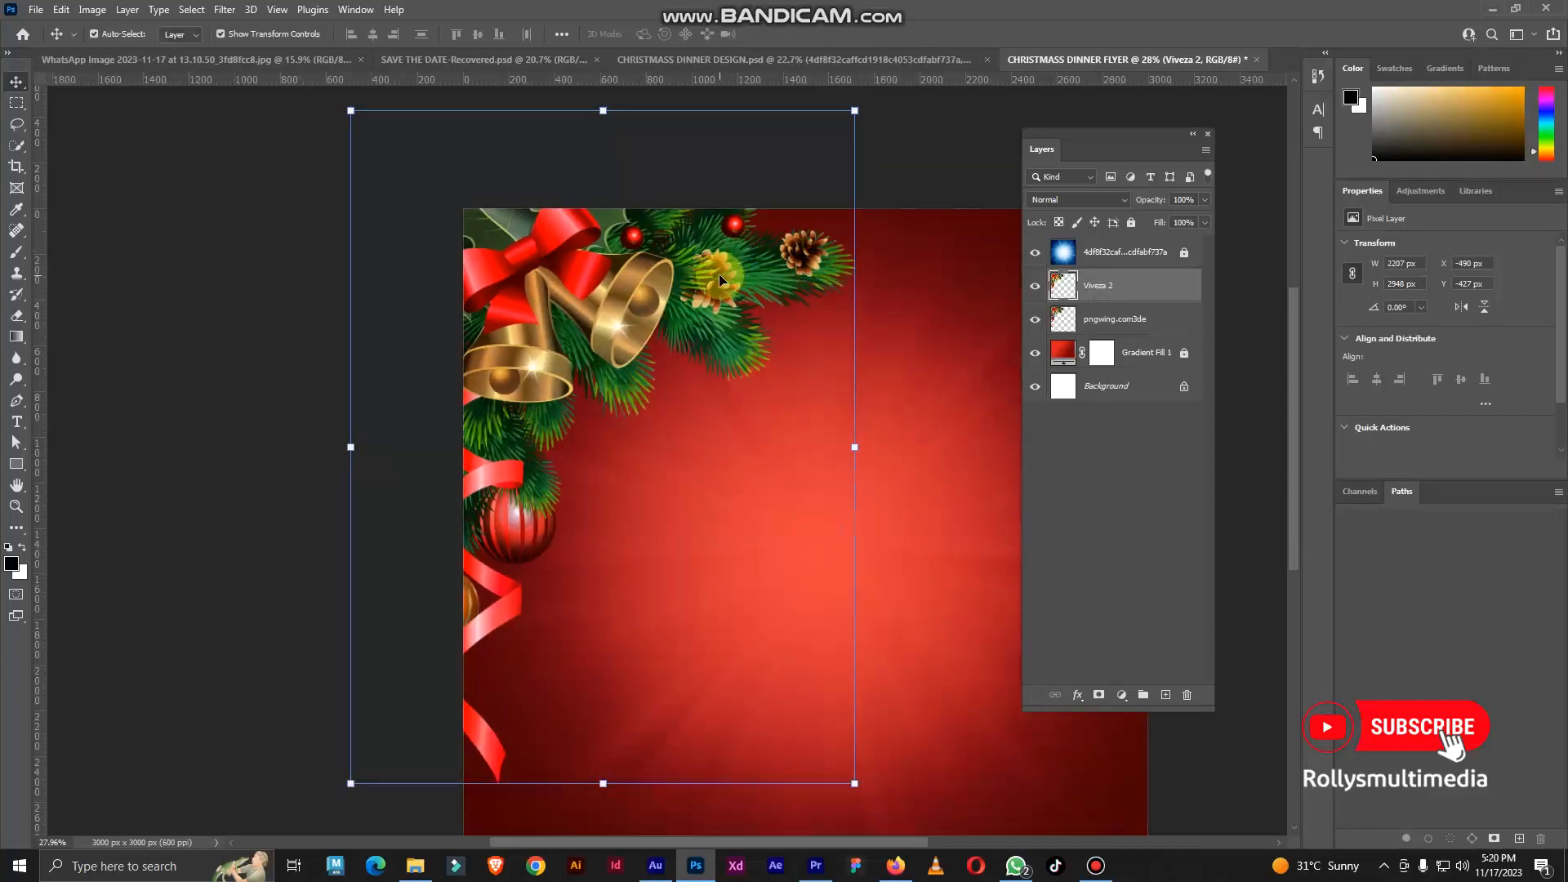
Apply Viveza 2 a second time to the already filtered bells layer with increased Structure
scroll(719, 273, "down", 1)
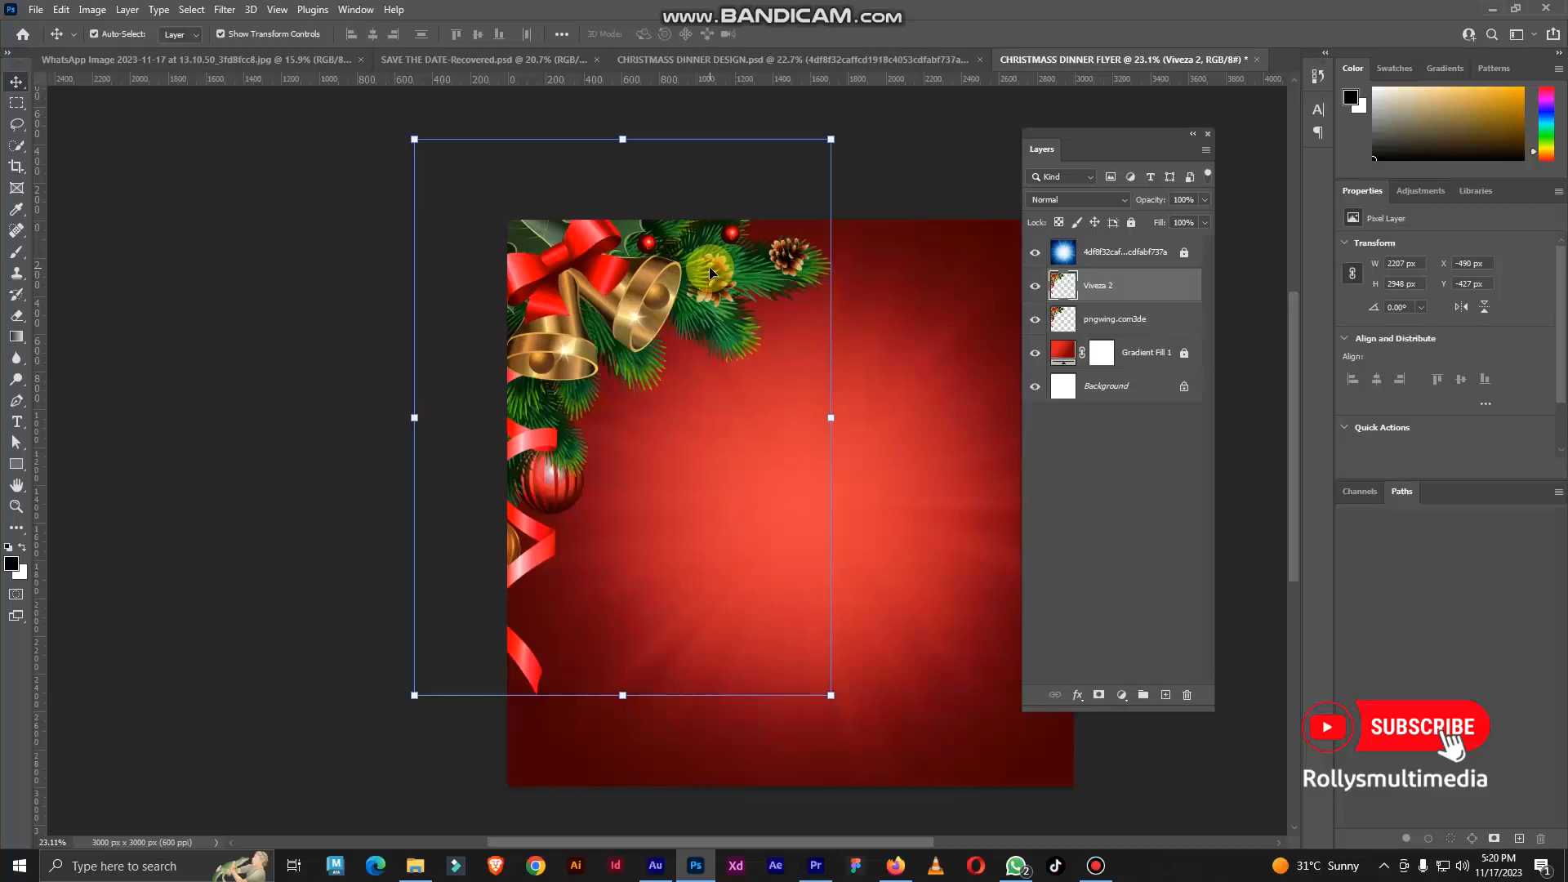
scroll(657, 267, "up", 2)
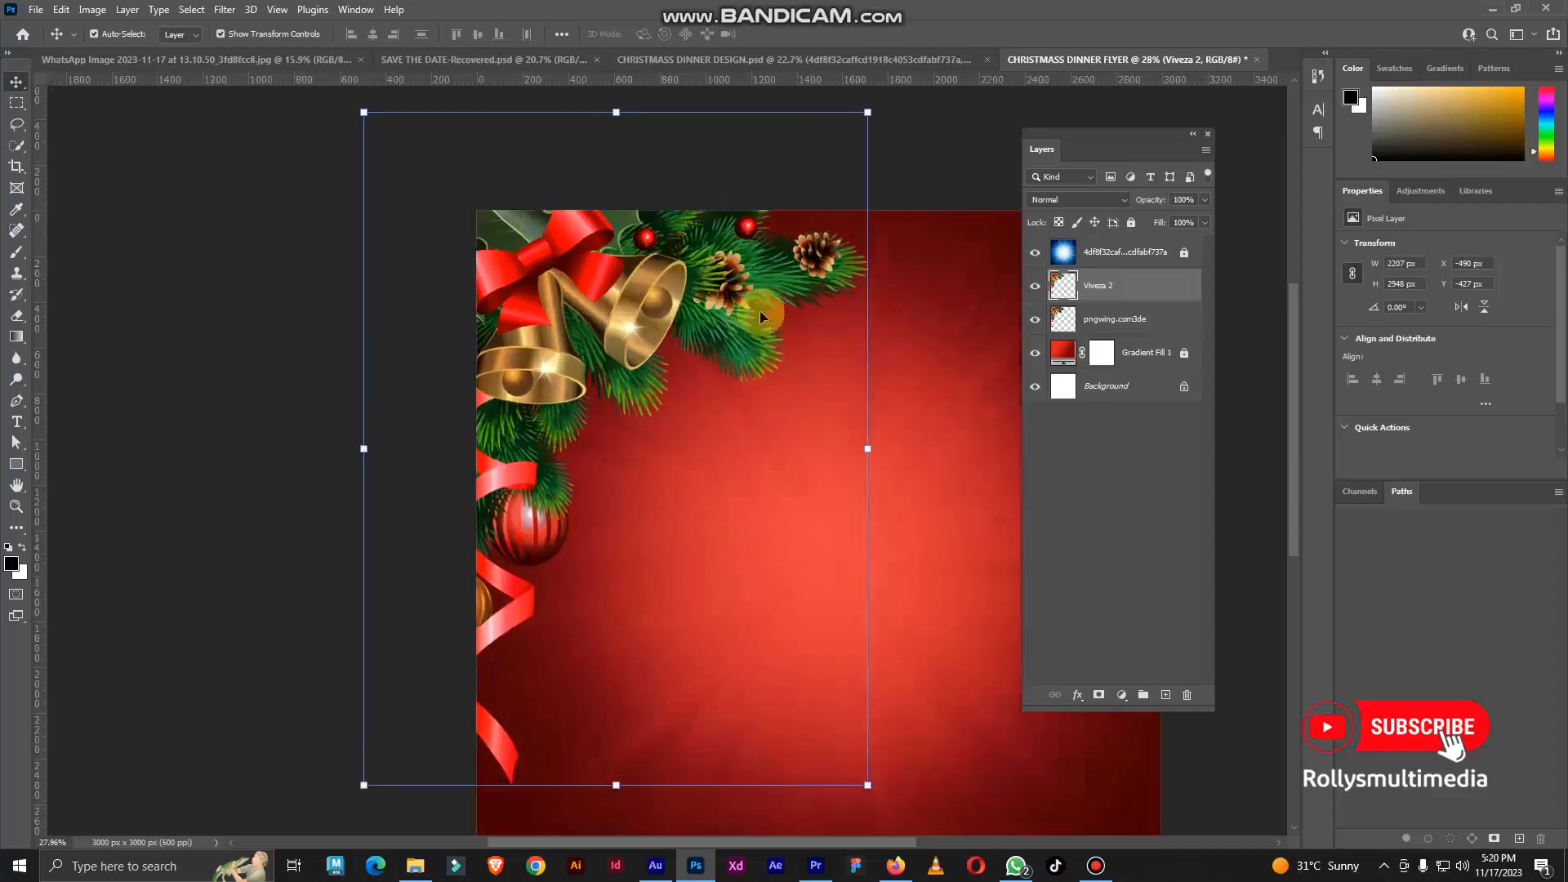
left_click(228, 9)
mouse_move(328, 400)
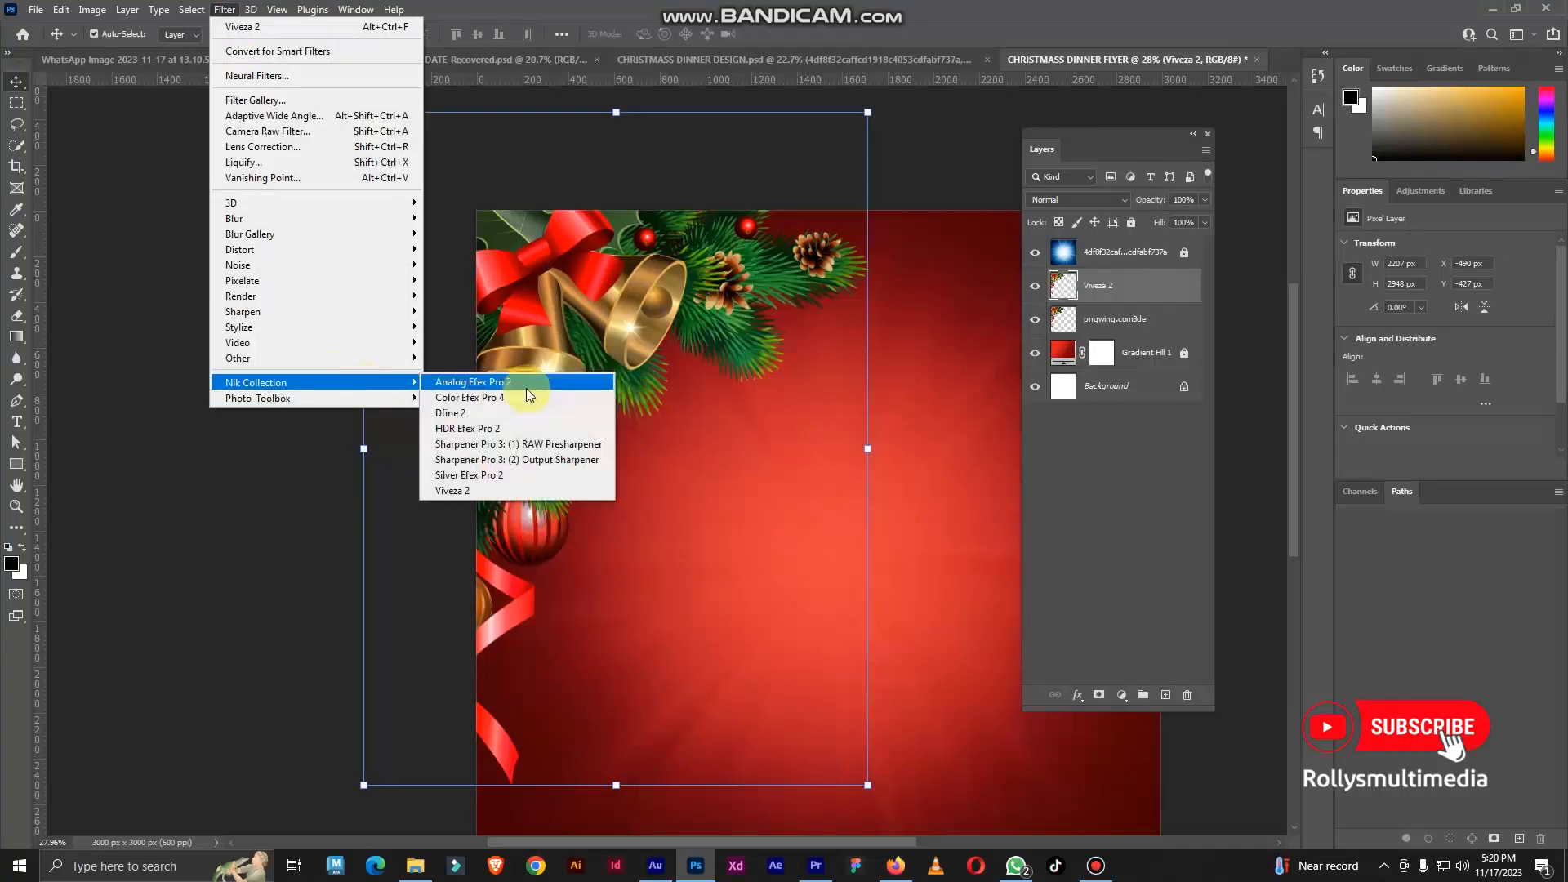
left_click(527, 489)
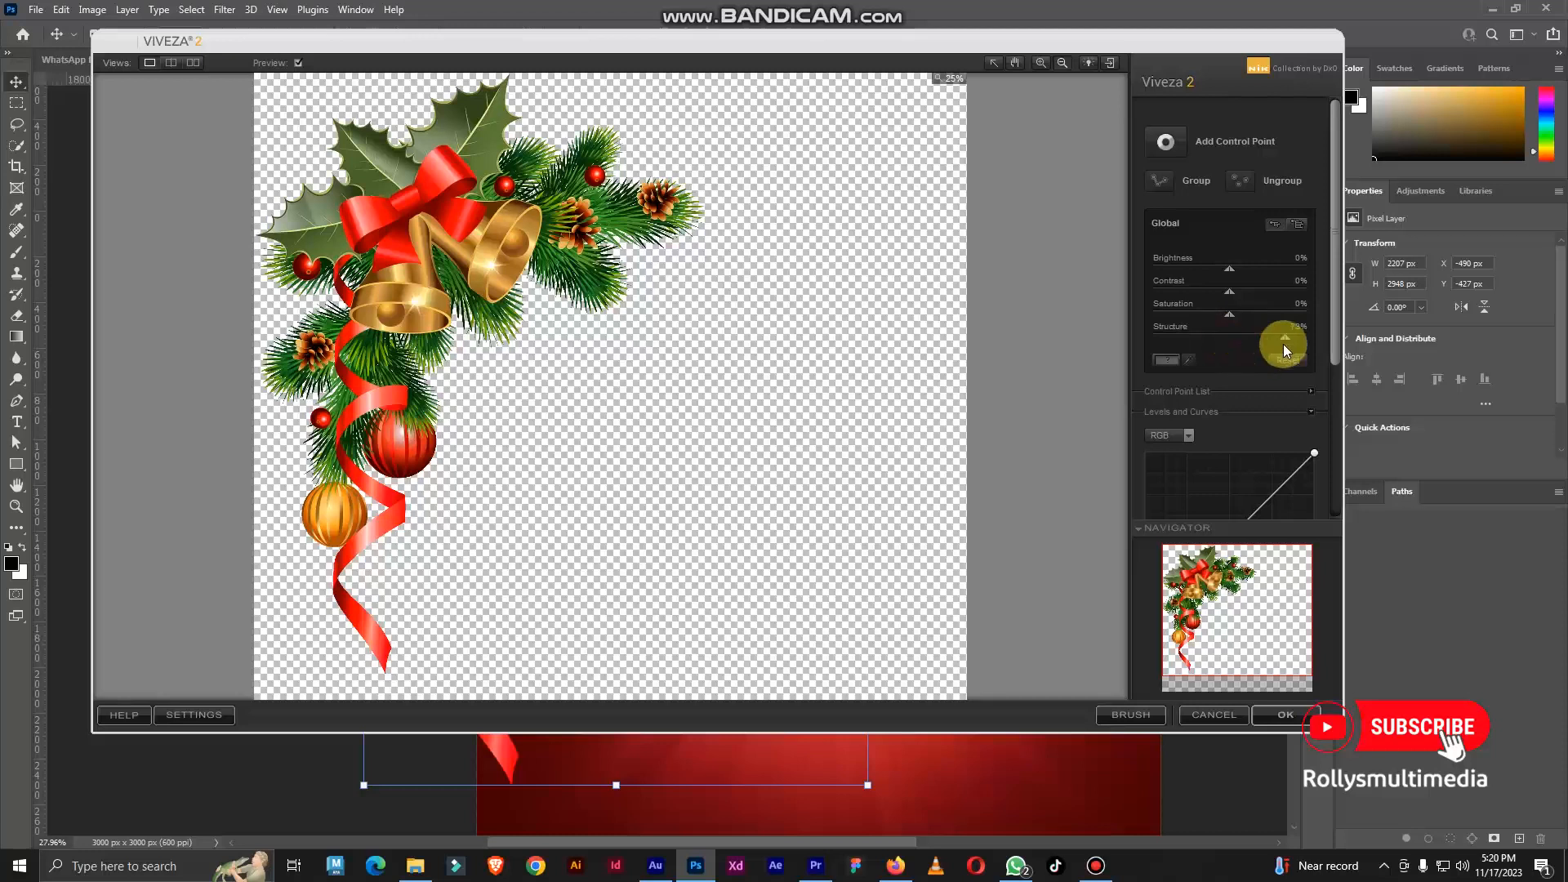
left_click(1285, 717)
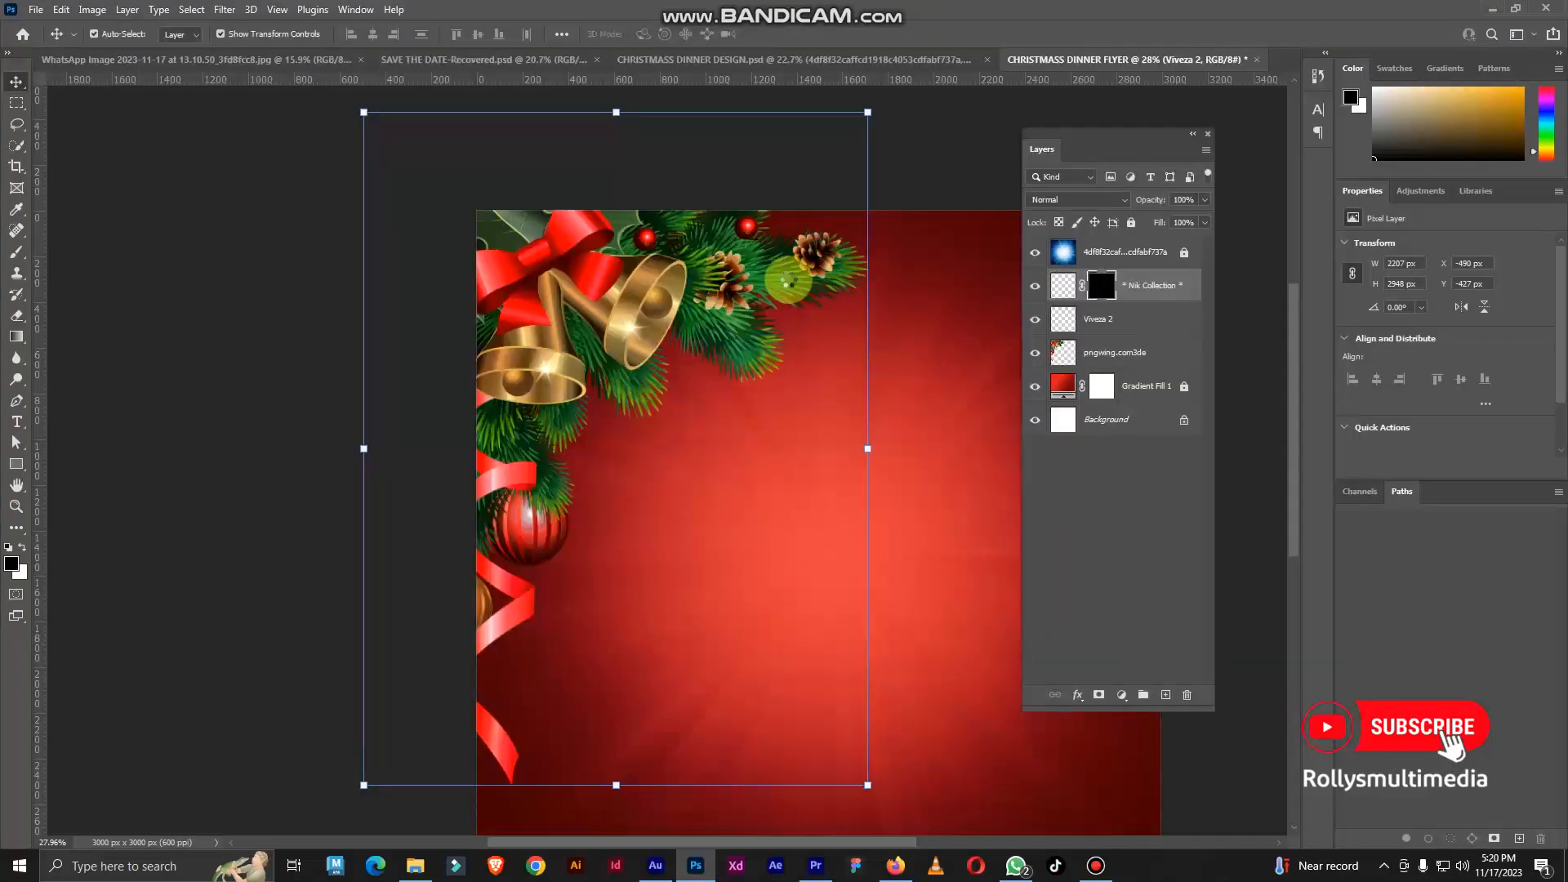
scroll(675, 223, "down", 3)
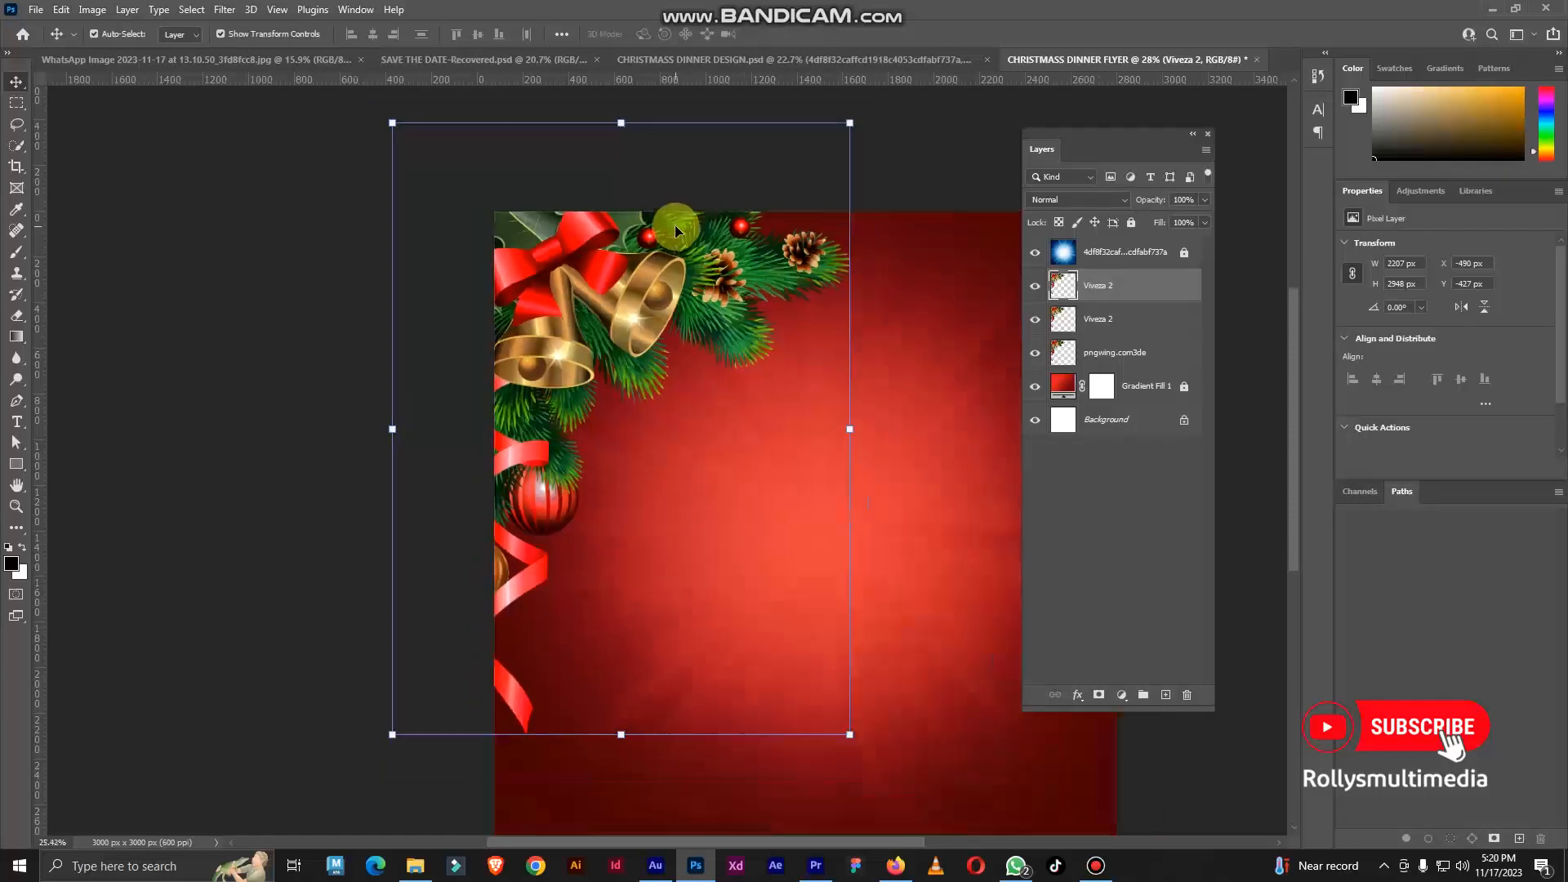
scroll(838, 238, "down", 2)
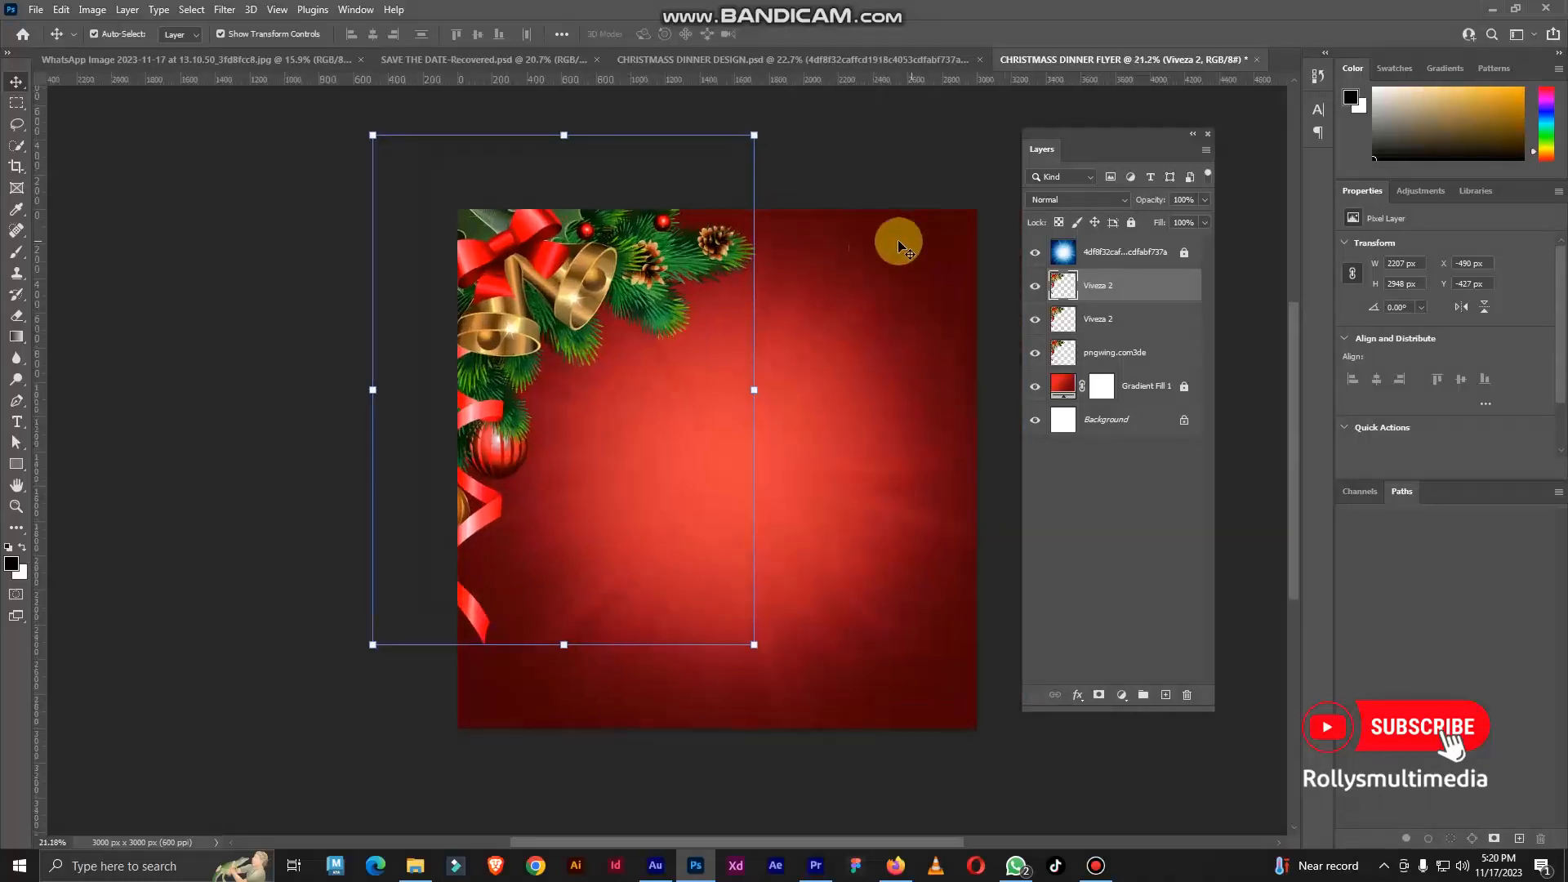
Hide and show both Viveza 2 layers to compare the bells before and after filtering
left_click(1035, 320)
left_click(1036, 285)
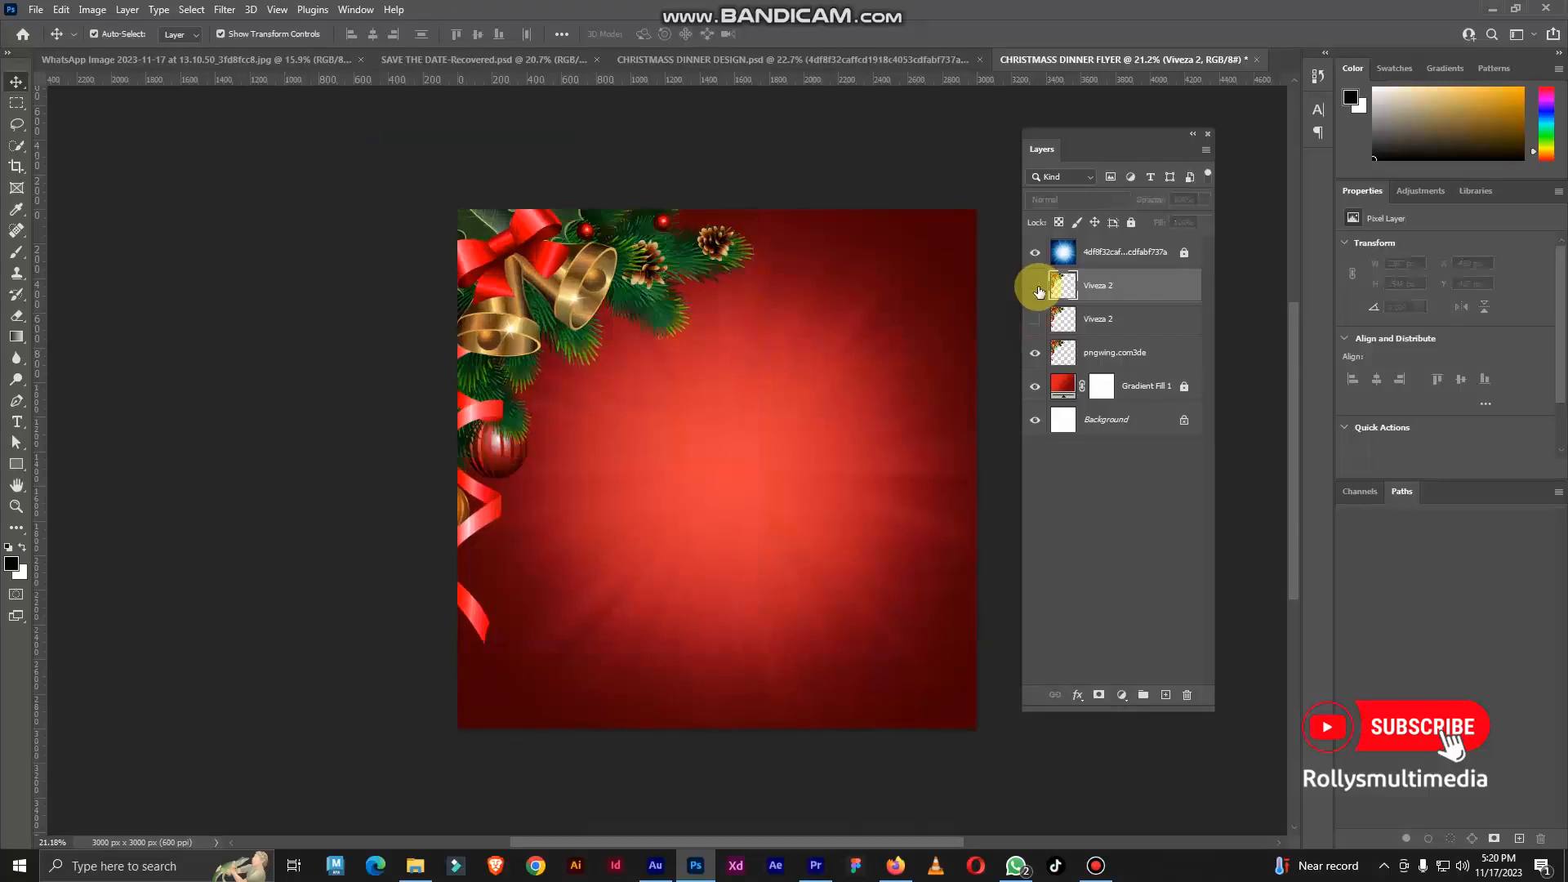
left_click(1034, 319)
left_click(1035, 285)
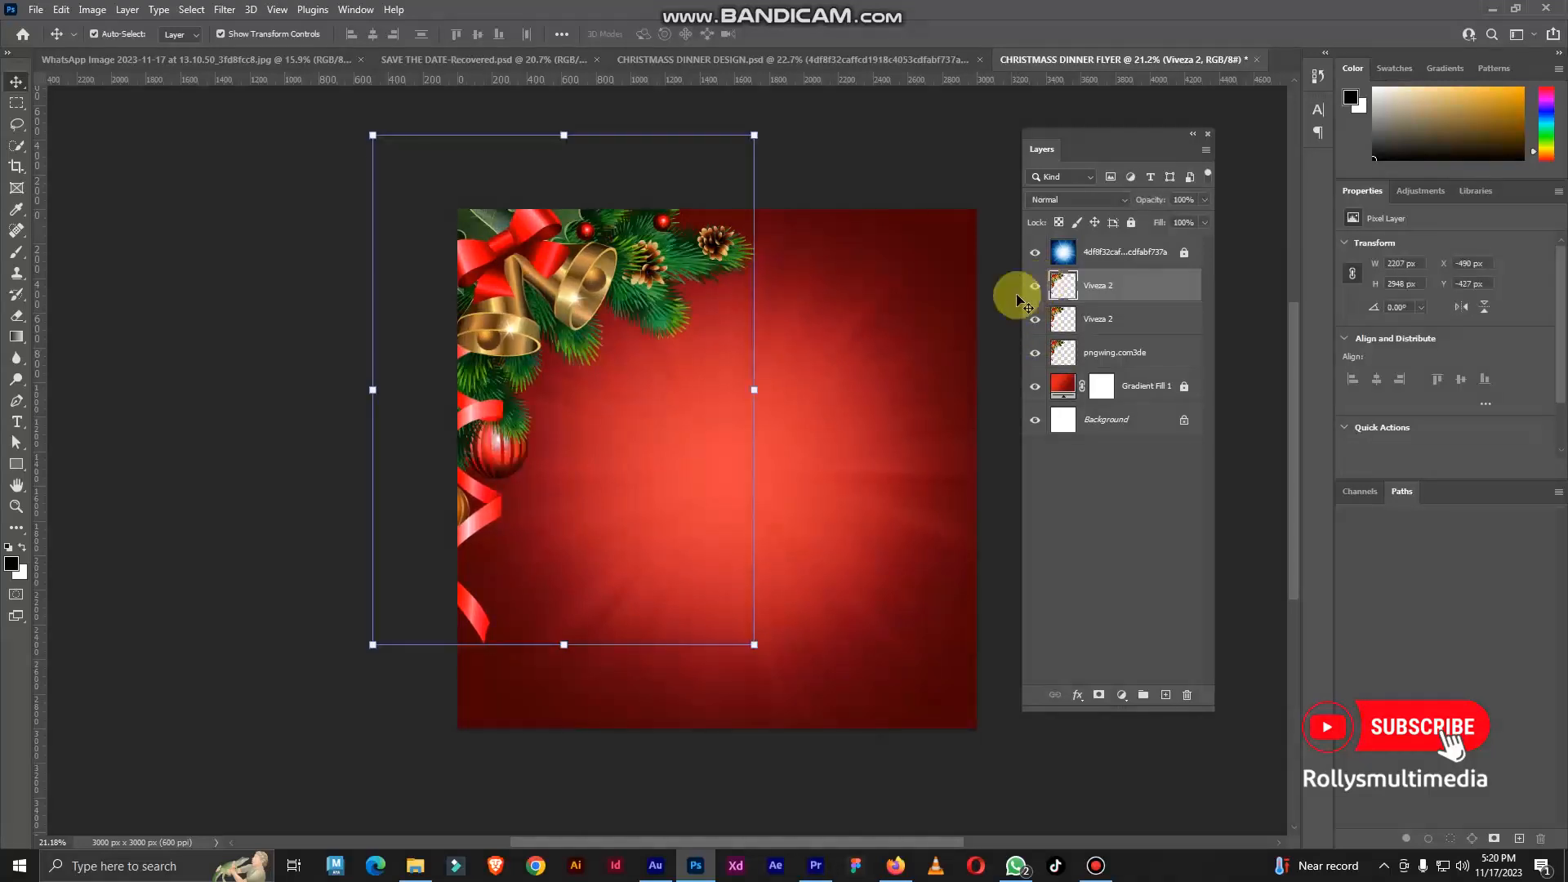
Lock both Viveza 2 layers and the original pngwing.com3de bells layer
left_click(1132, 223)
left_click(1133, 318)
left_click(1132, 223)
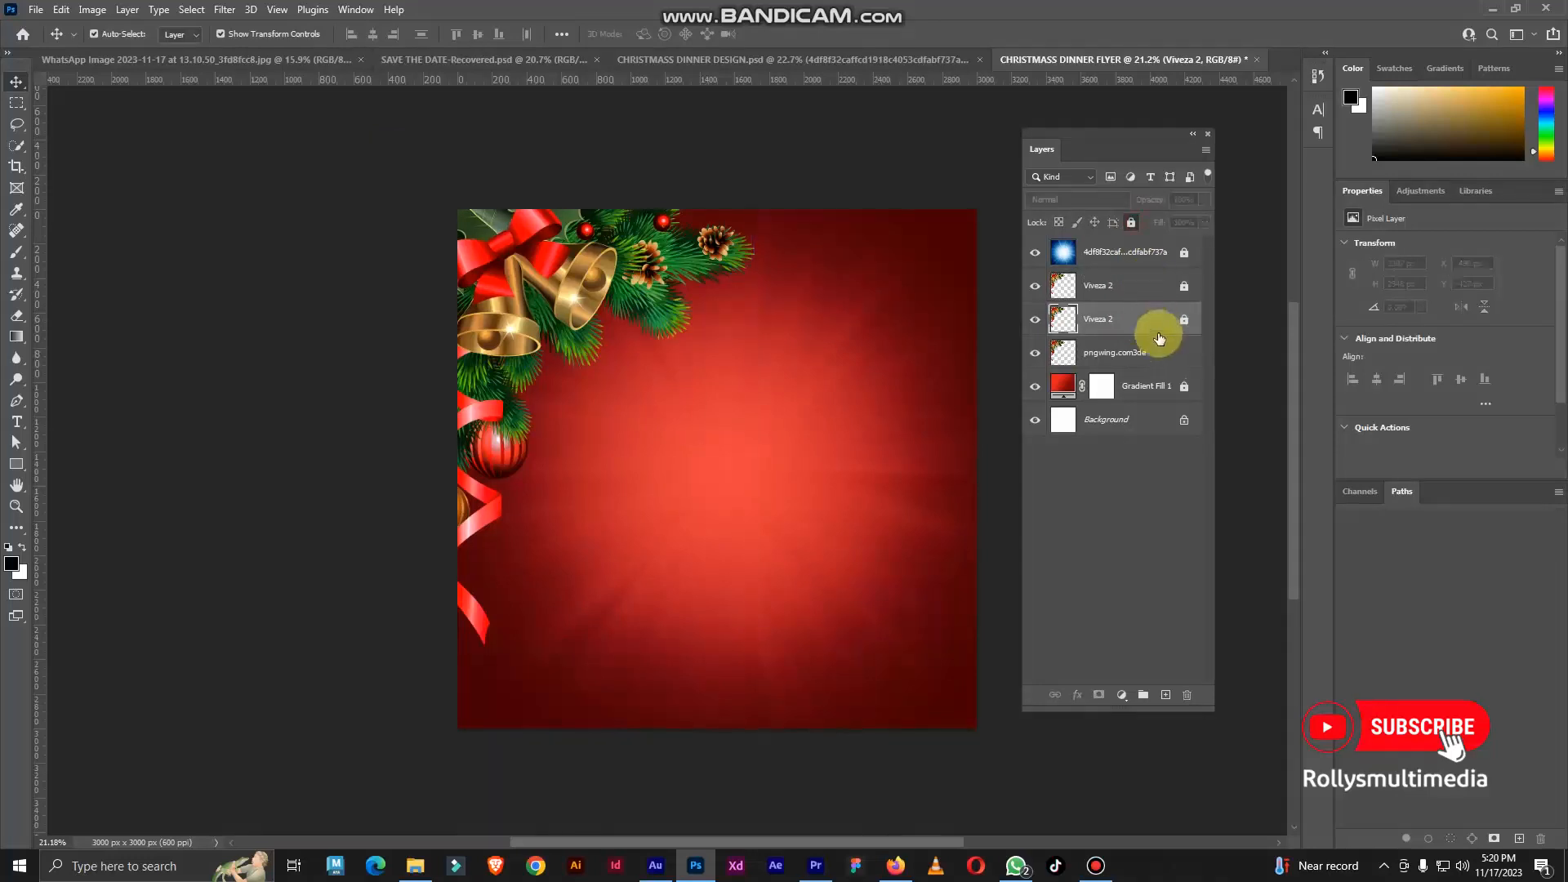
left_click(1135, 352)
left_click(1133, 223)
left_click_drag(1136, 150, 1175, 156)
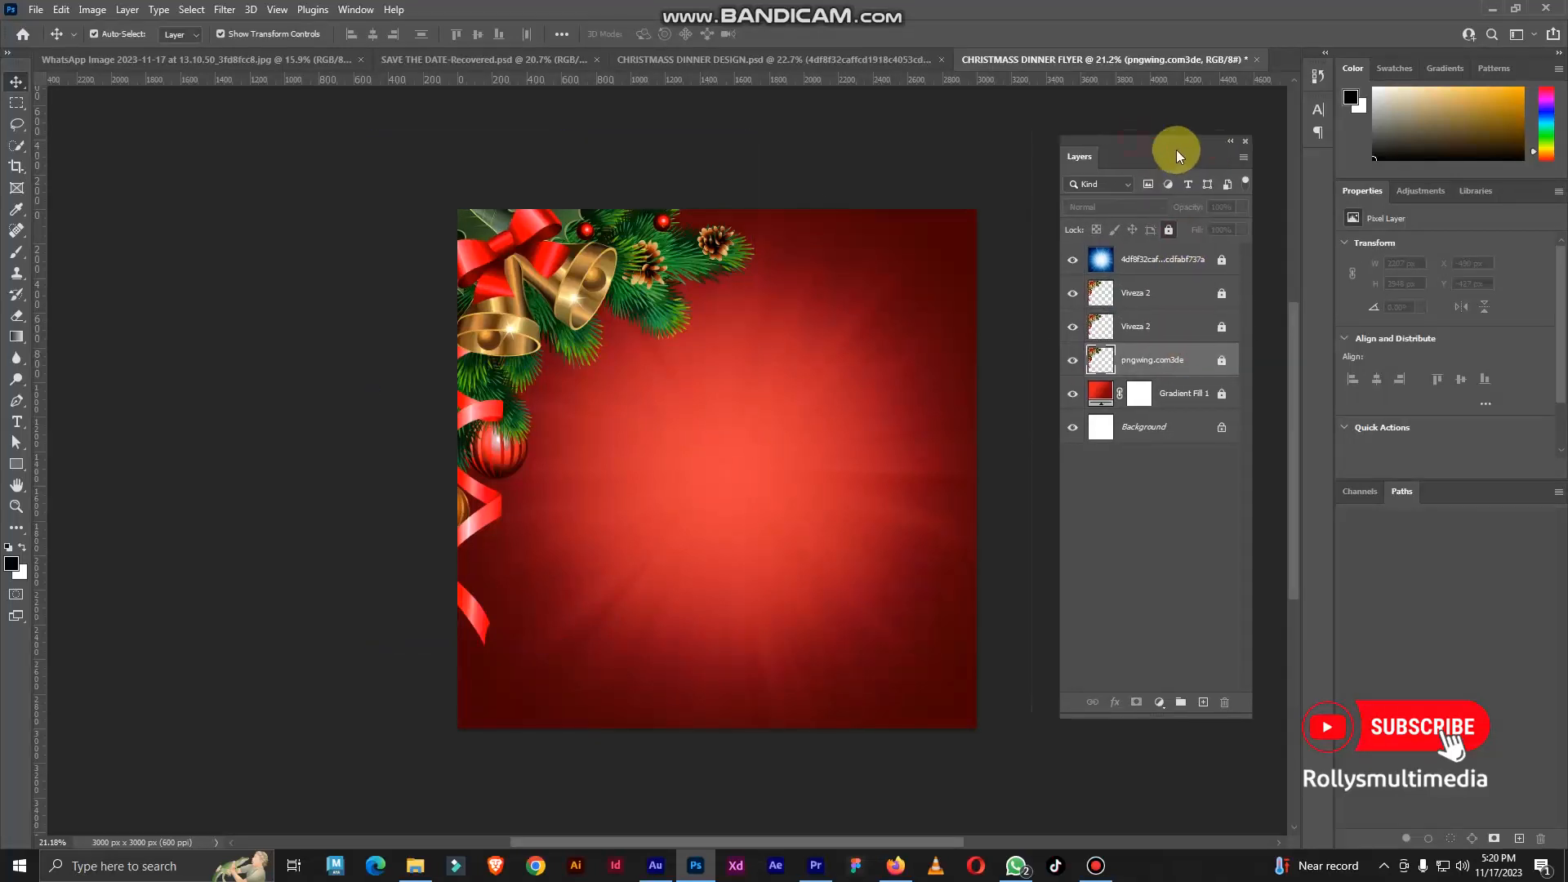
scroll(685, 299, "up", 1)
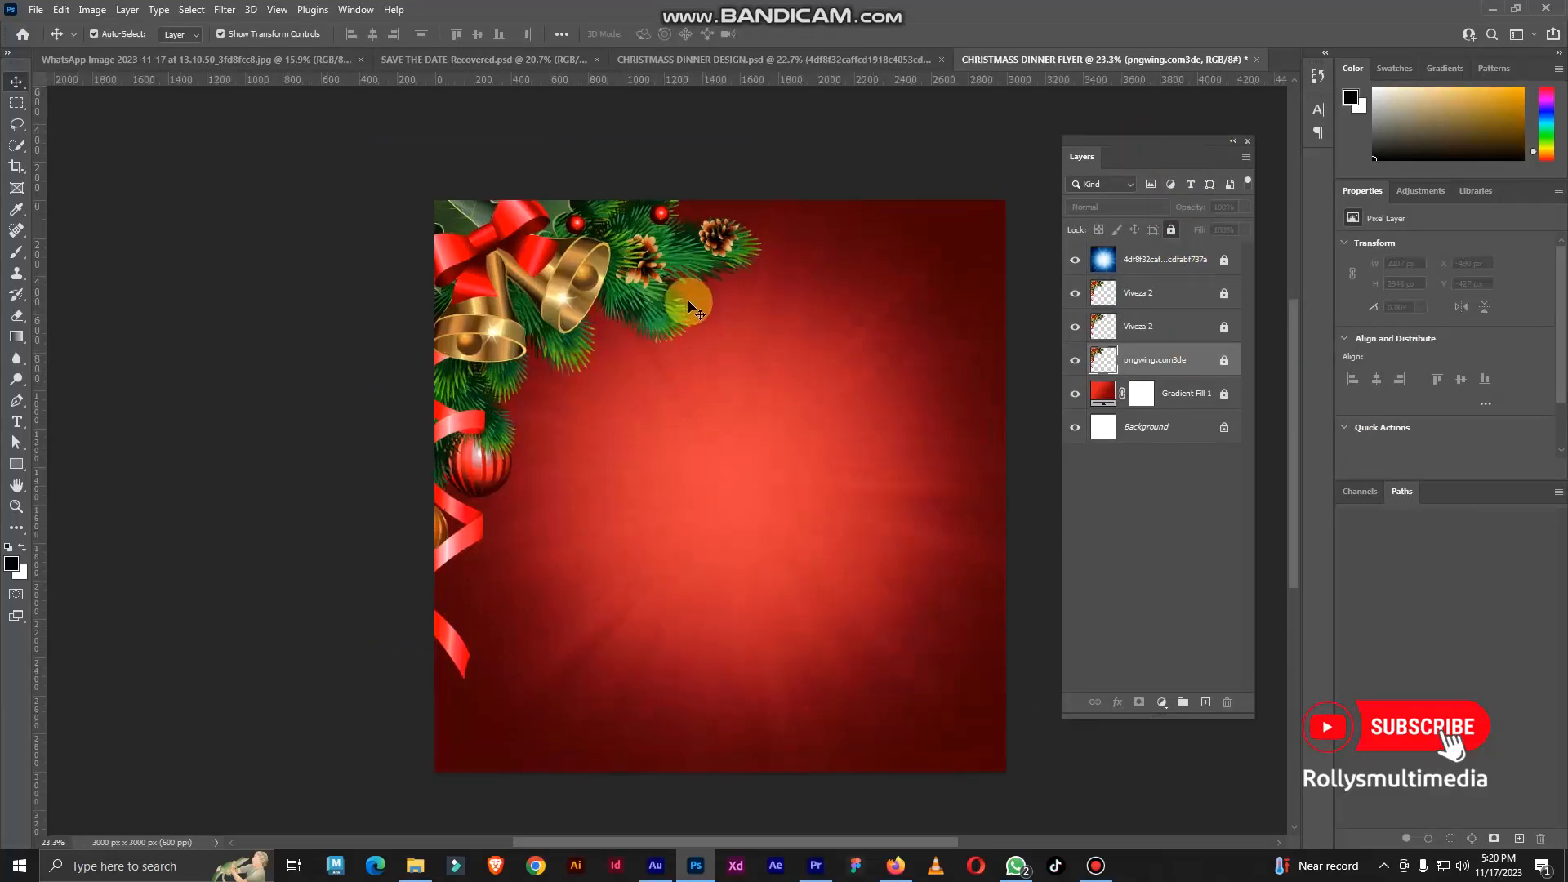
Copy the "ST. JOHN THE EVANGELIST CATHOLIC YOUTH CHURCH" and "PRESENTS" text layers from CHRISTMASS DINNER DESIGN.psd into the flyer, just below the bells
left_click(758, 59)
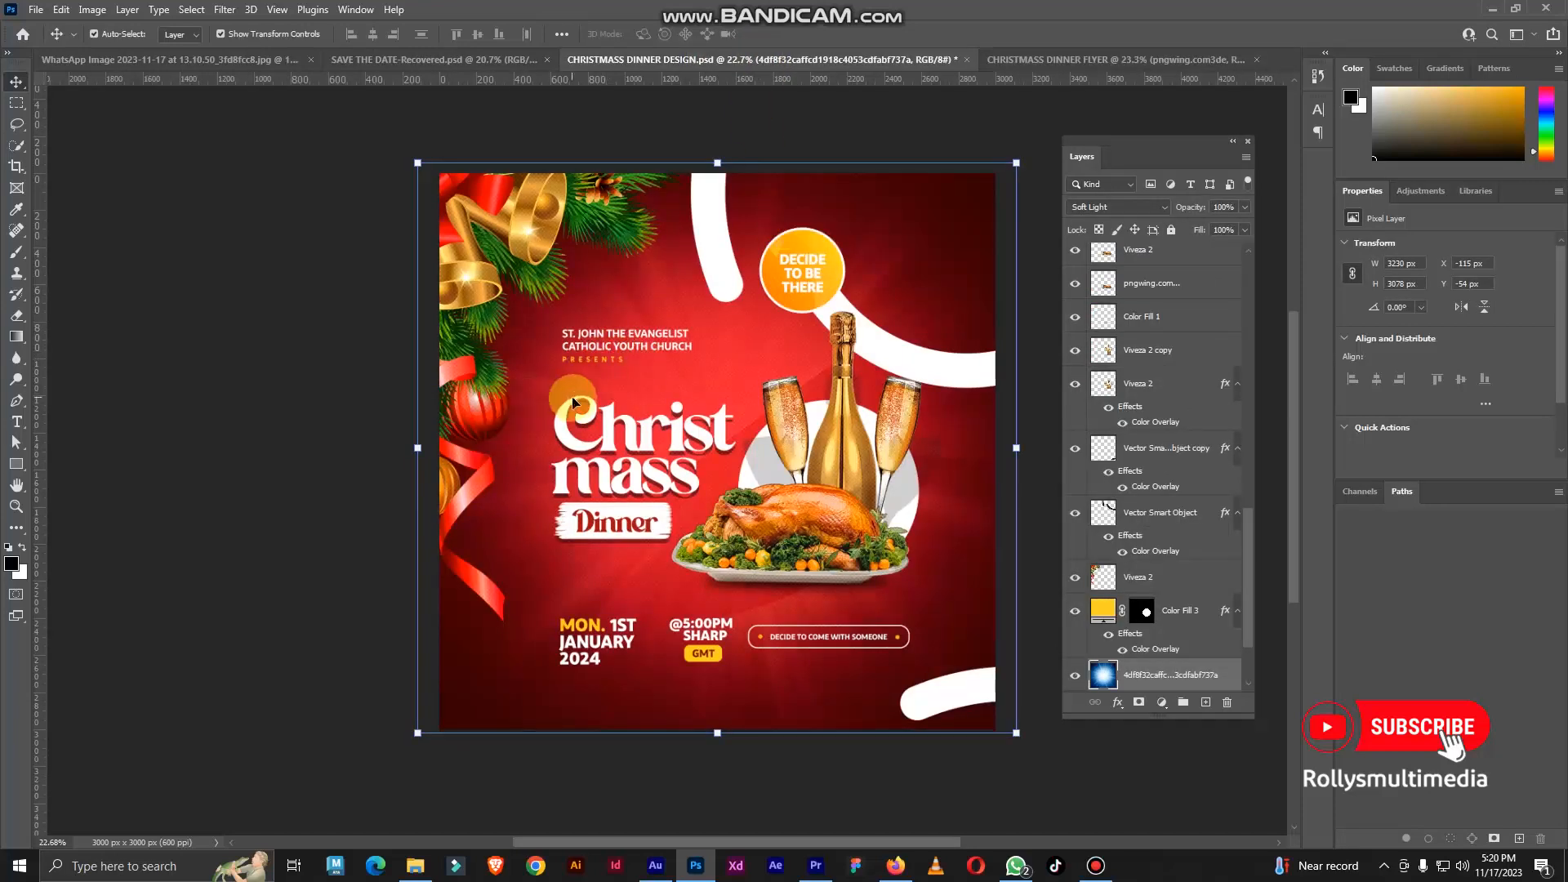
scroll(578, 363, "up", 2)
left_click(631, 350)
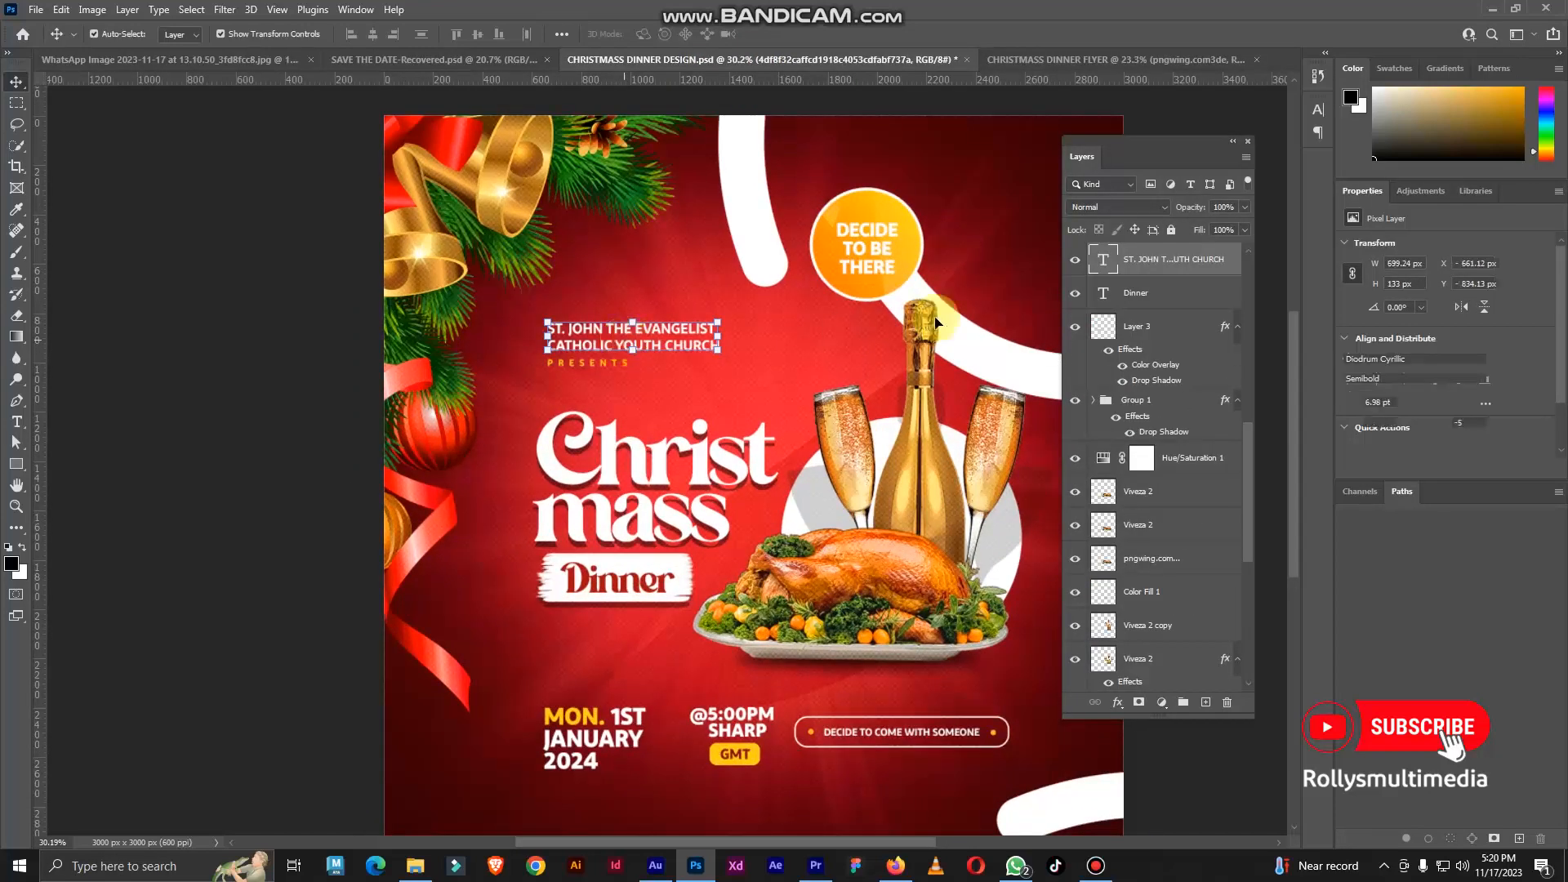
scroll(641, 346, "up", 1)
scroll(674, 344, "up", 6)
scroll(1143, 335, "up", 2)
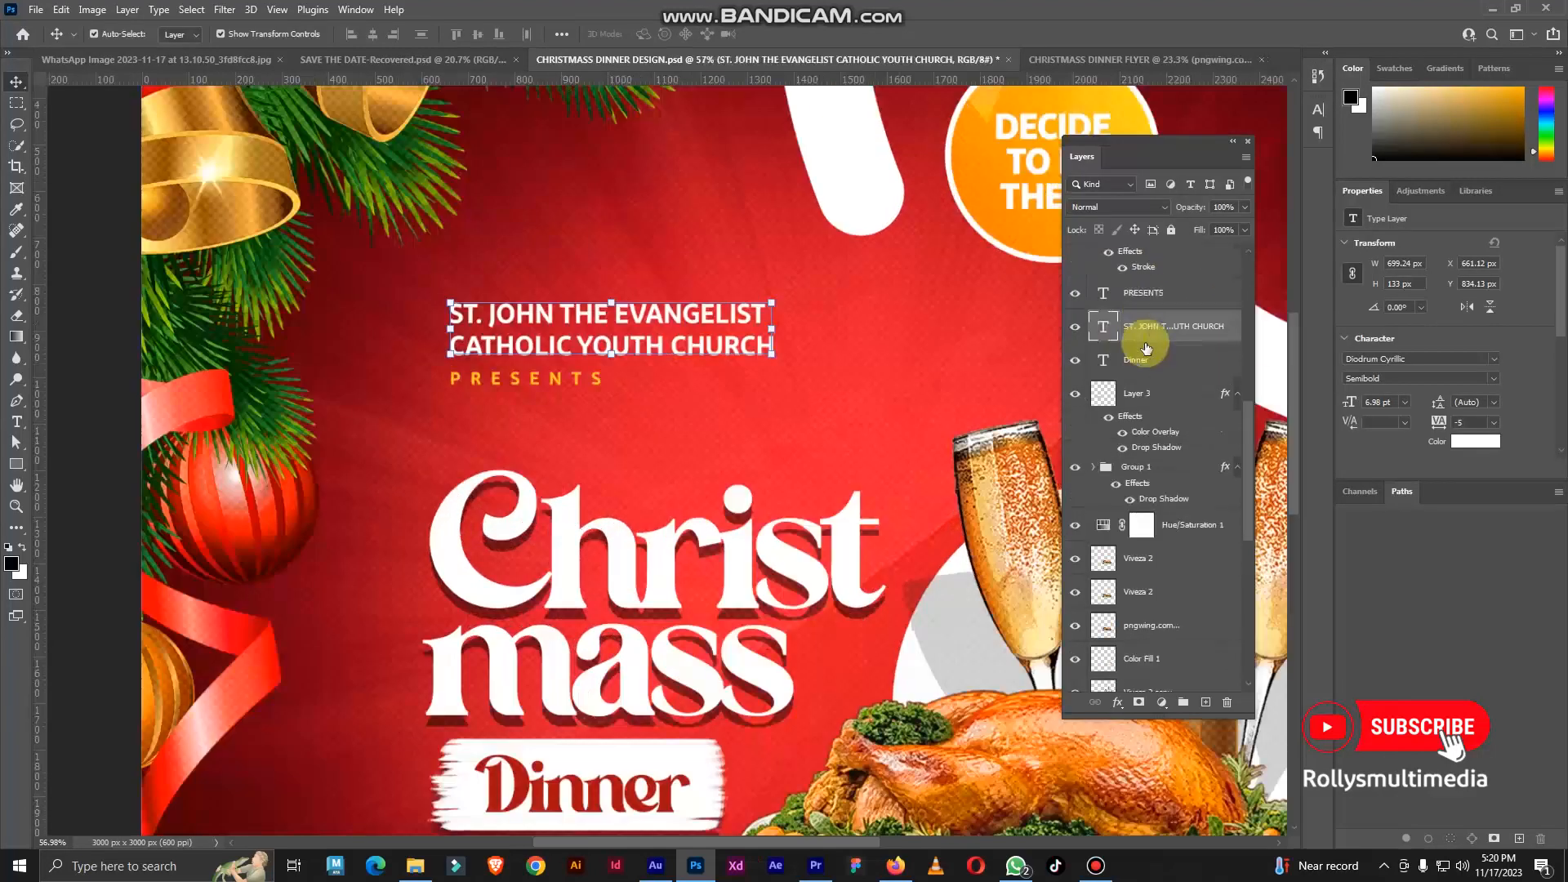
scroll(1157, 321, "up", 1)
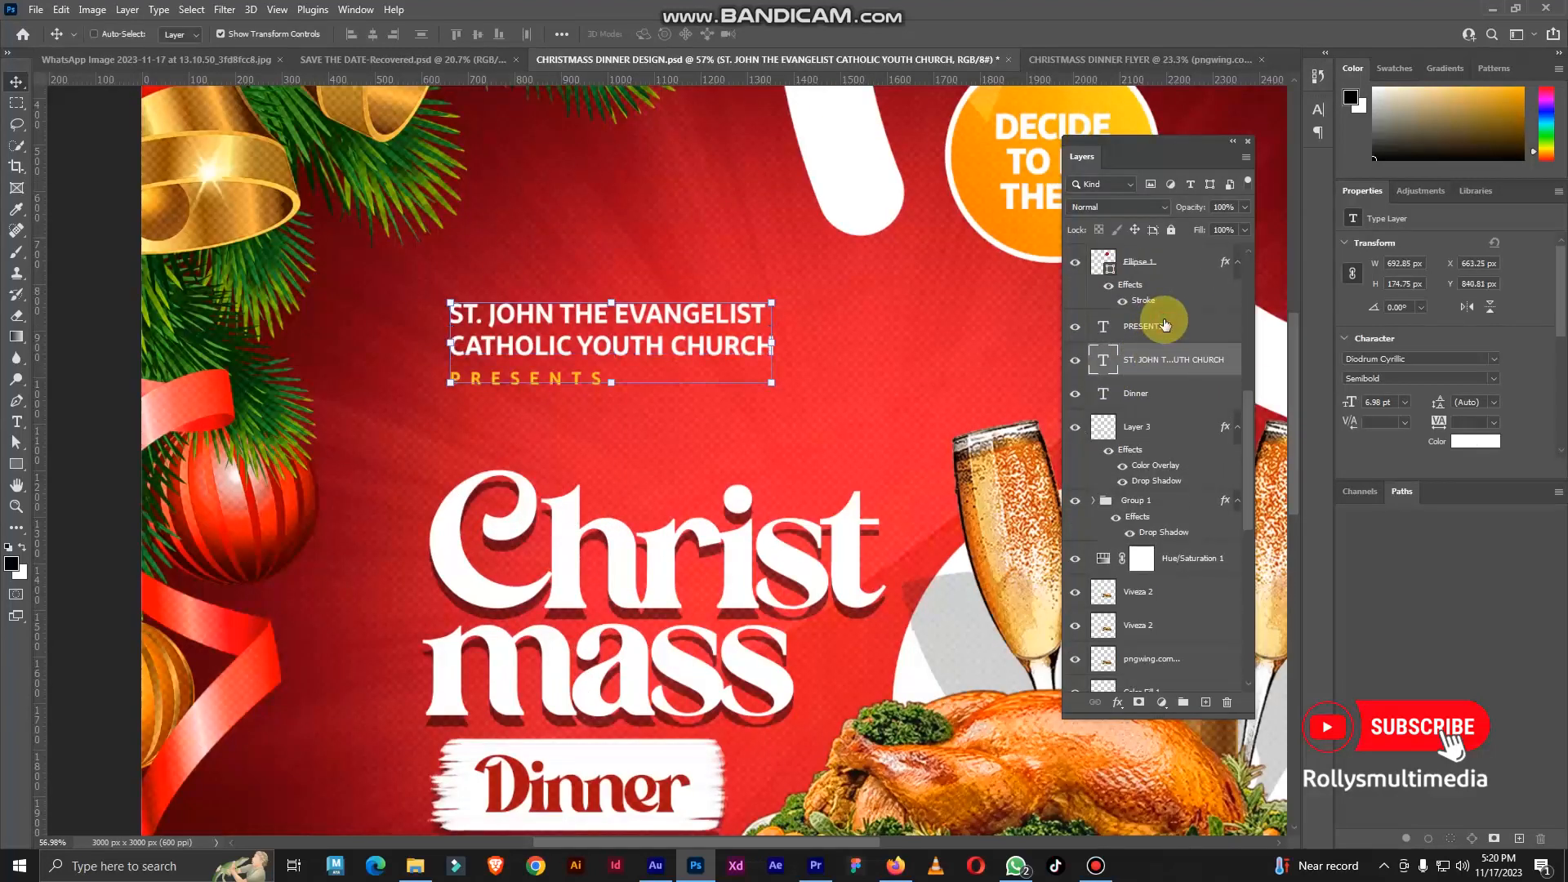
left_click(1165, 325, "shift")
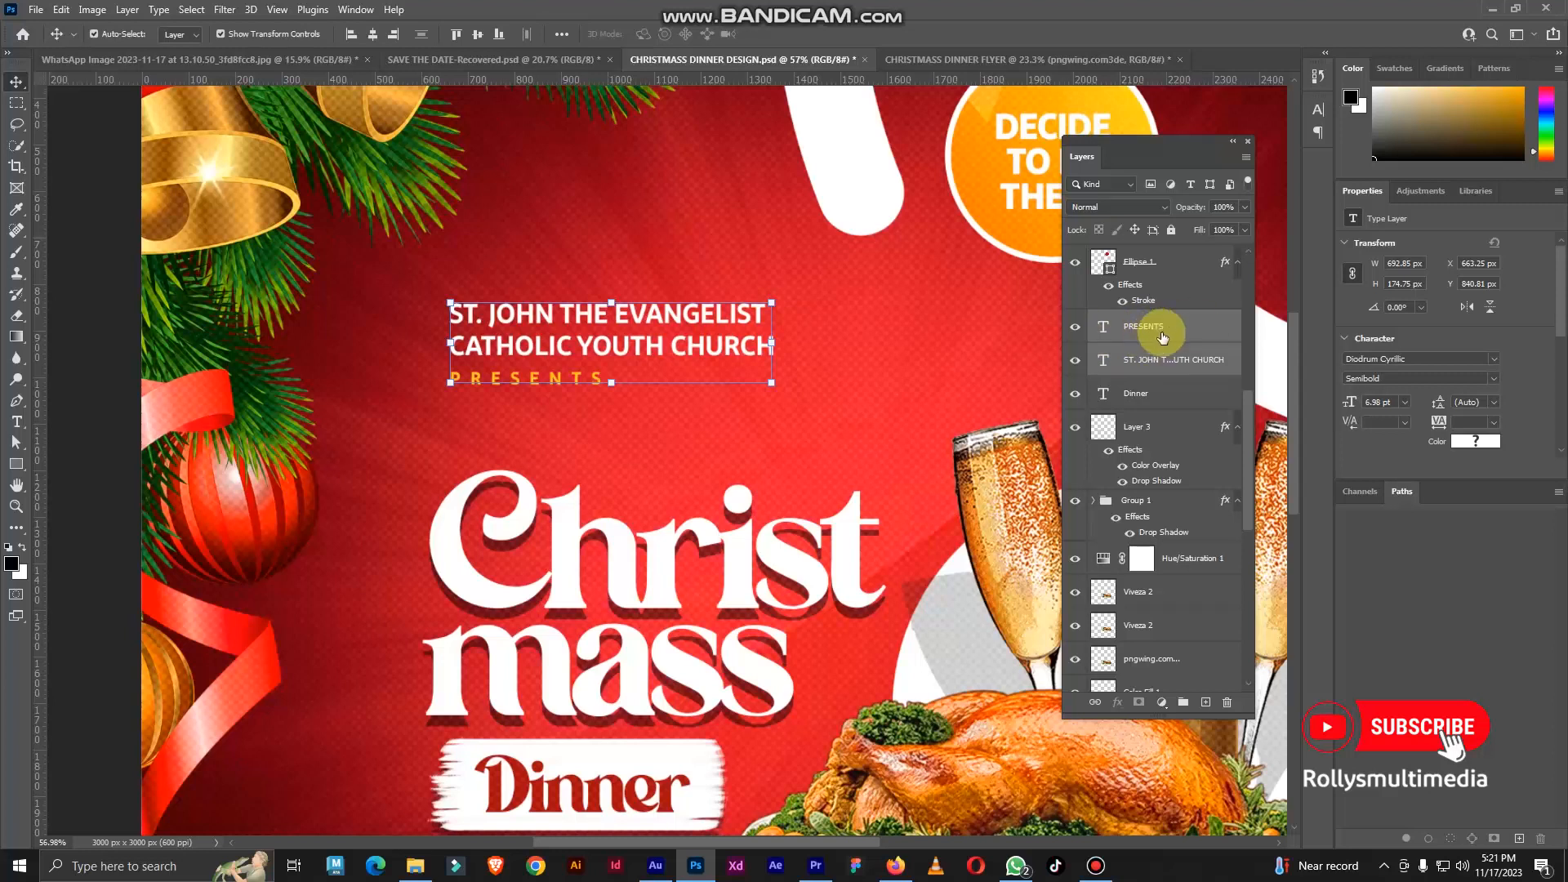
left_click_drag(627, 353, 650, 396)
scroll(652, 408, "up", 3)
scroll(680, 298, "down", 1)
scroll(681, 302, "down", 3)
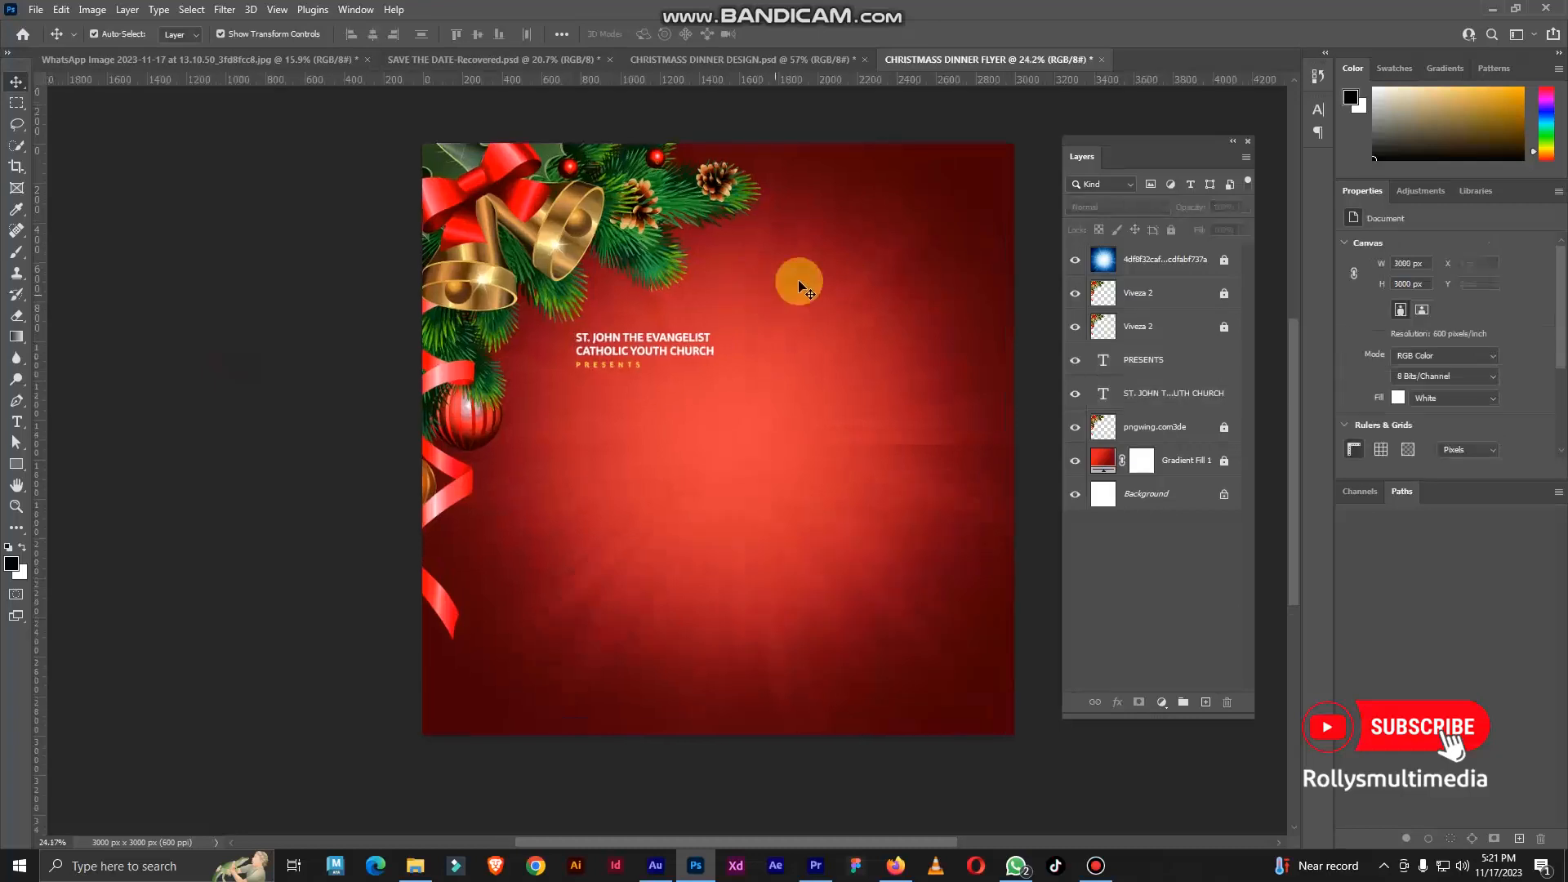
Copy the "Christ" text layer from CHRISTMASS DINNER DESIGN.psd into the flyer, just below the "PRESENTS" line
left_click(812, 58)
scroll(591, 369, "down", 3)
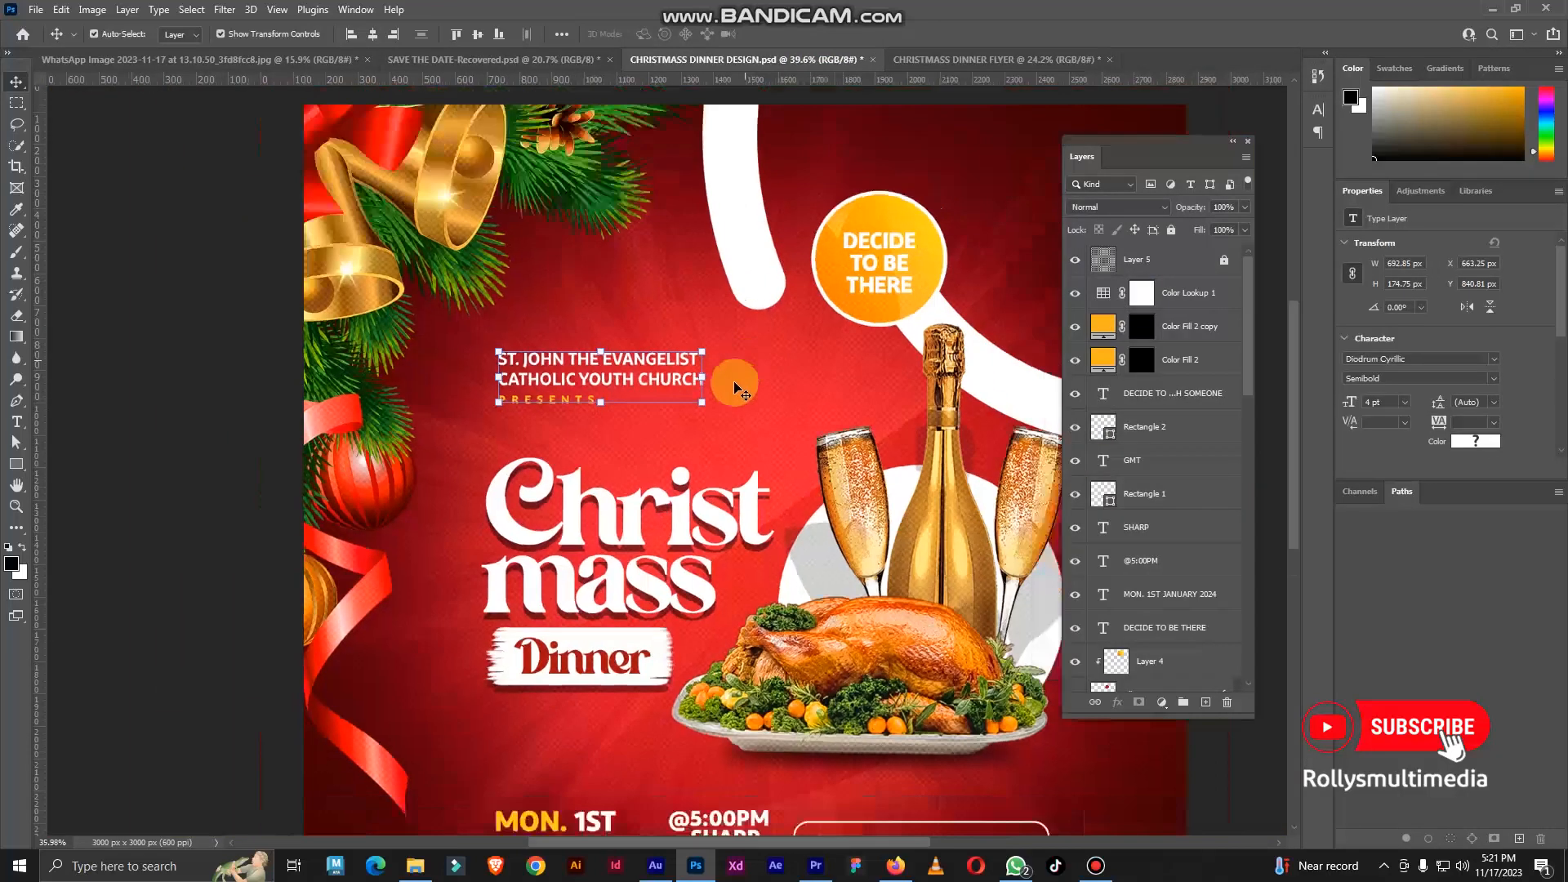
scroll(618, 419, "up", 1)
scroll(622, 421, "up", 1)
left_click(633, 393)
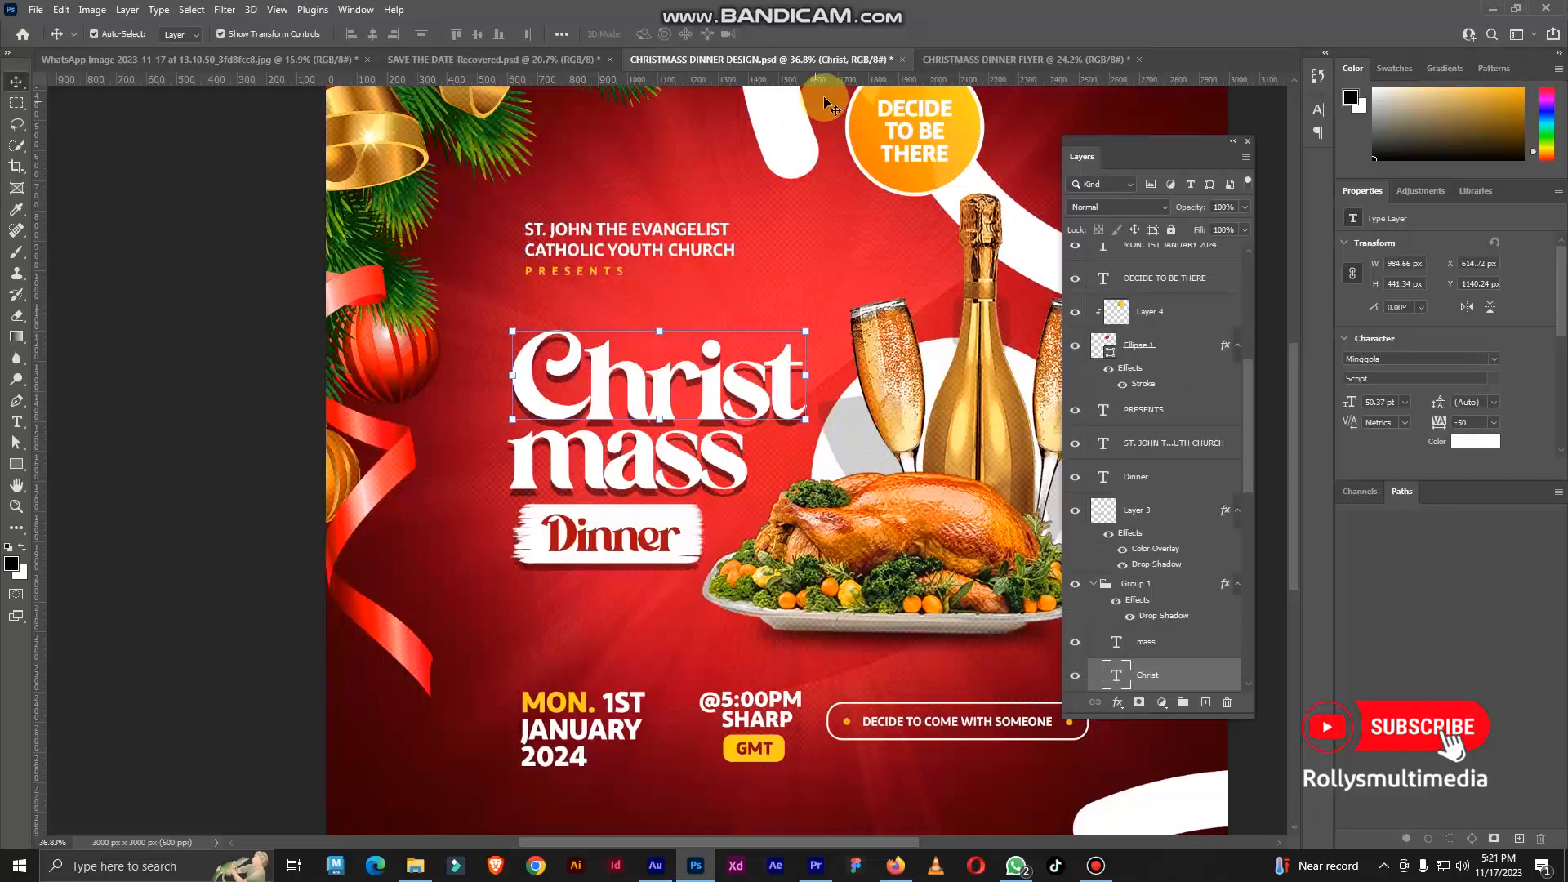
left_click_drag(635, 406, 953, 65)
left_click_drag(634, 539, 673, 403)
scroll(639, 464, "up", 2)
scroll(710, 335, "down", 1)
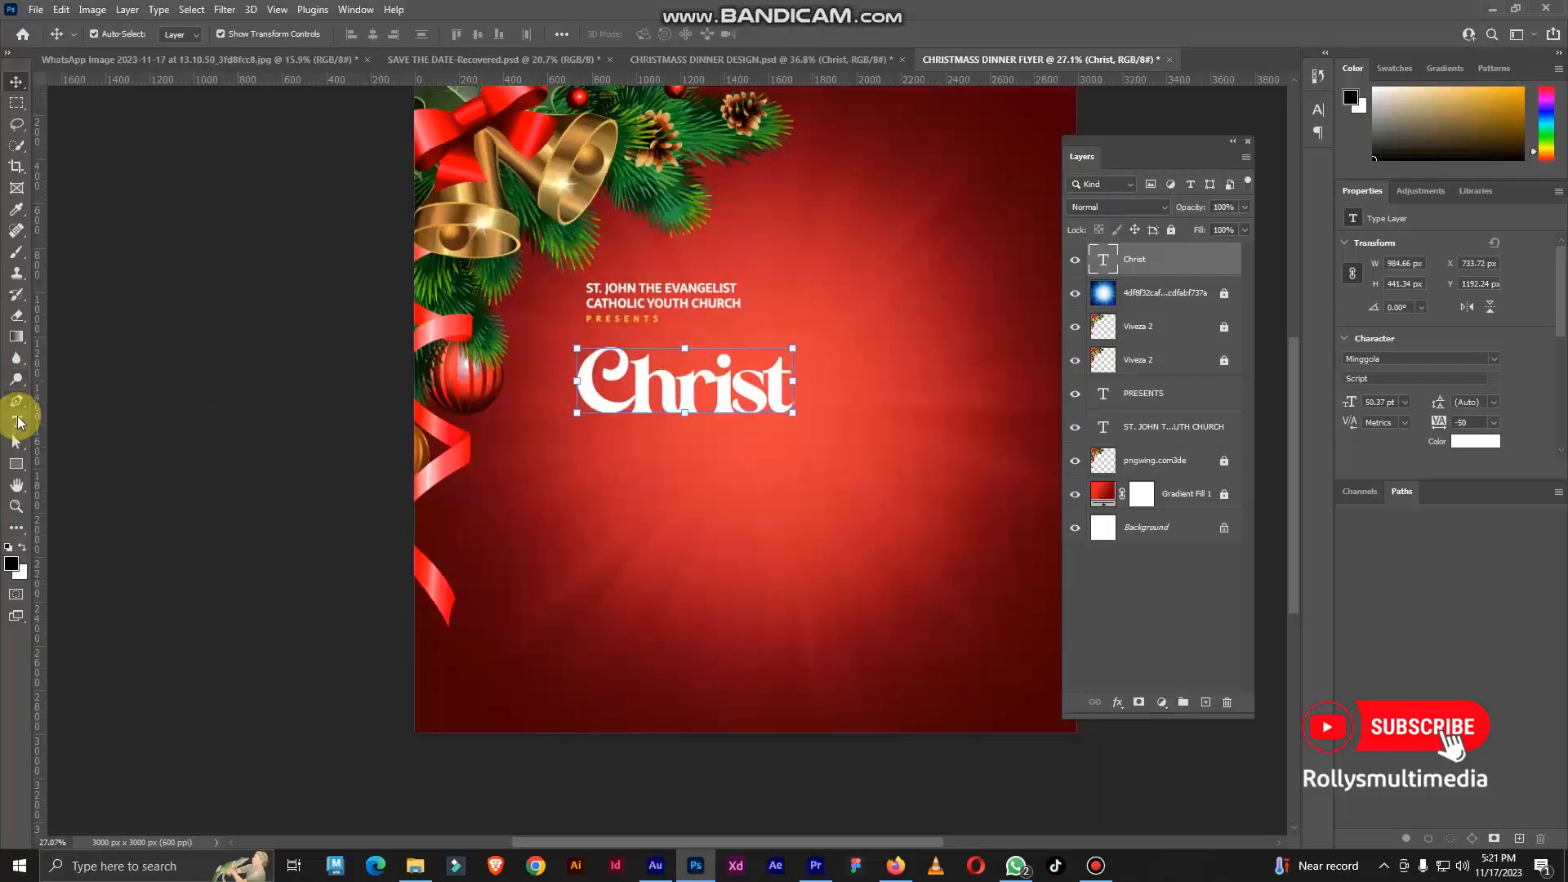
Duplicate the "Christ" text directly below itself and change the copy's wording to "mass" in lowercase
scroll(689, 395, "up", 2)
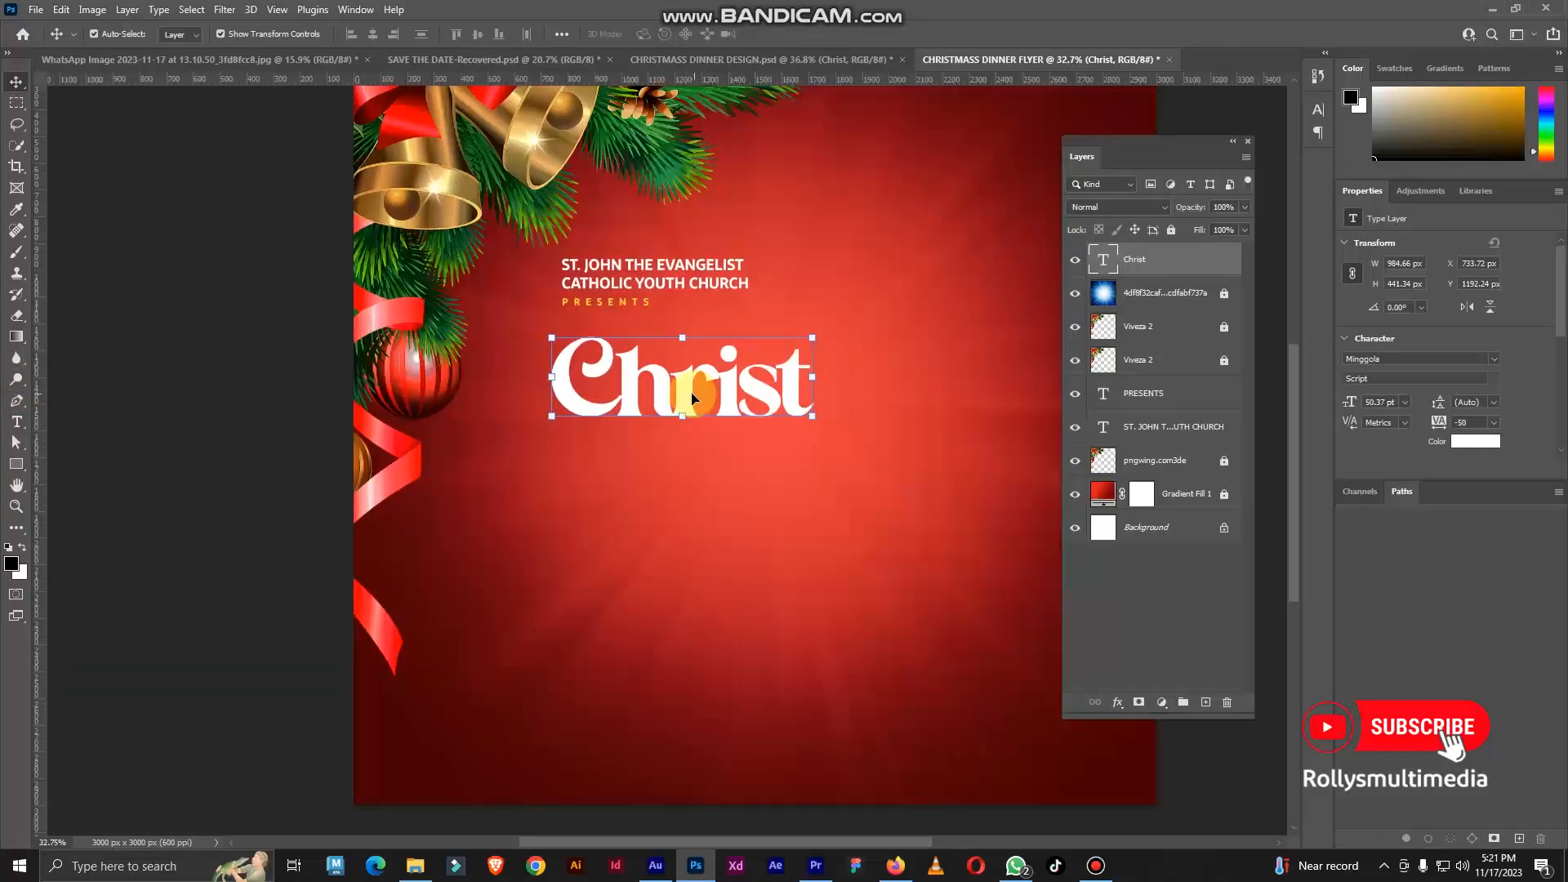
scroll(691, 387, "up", 1)
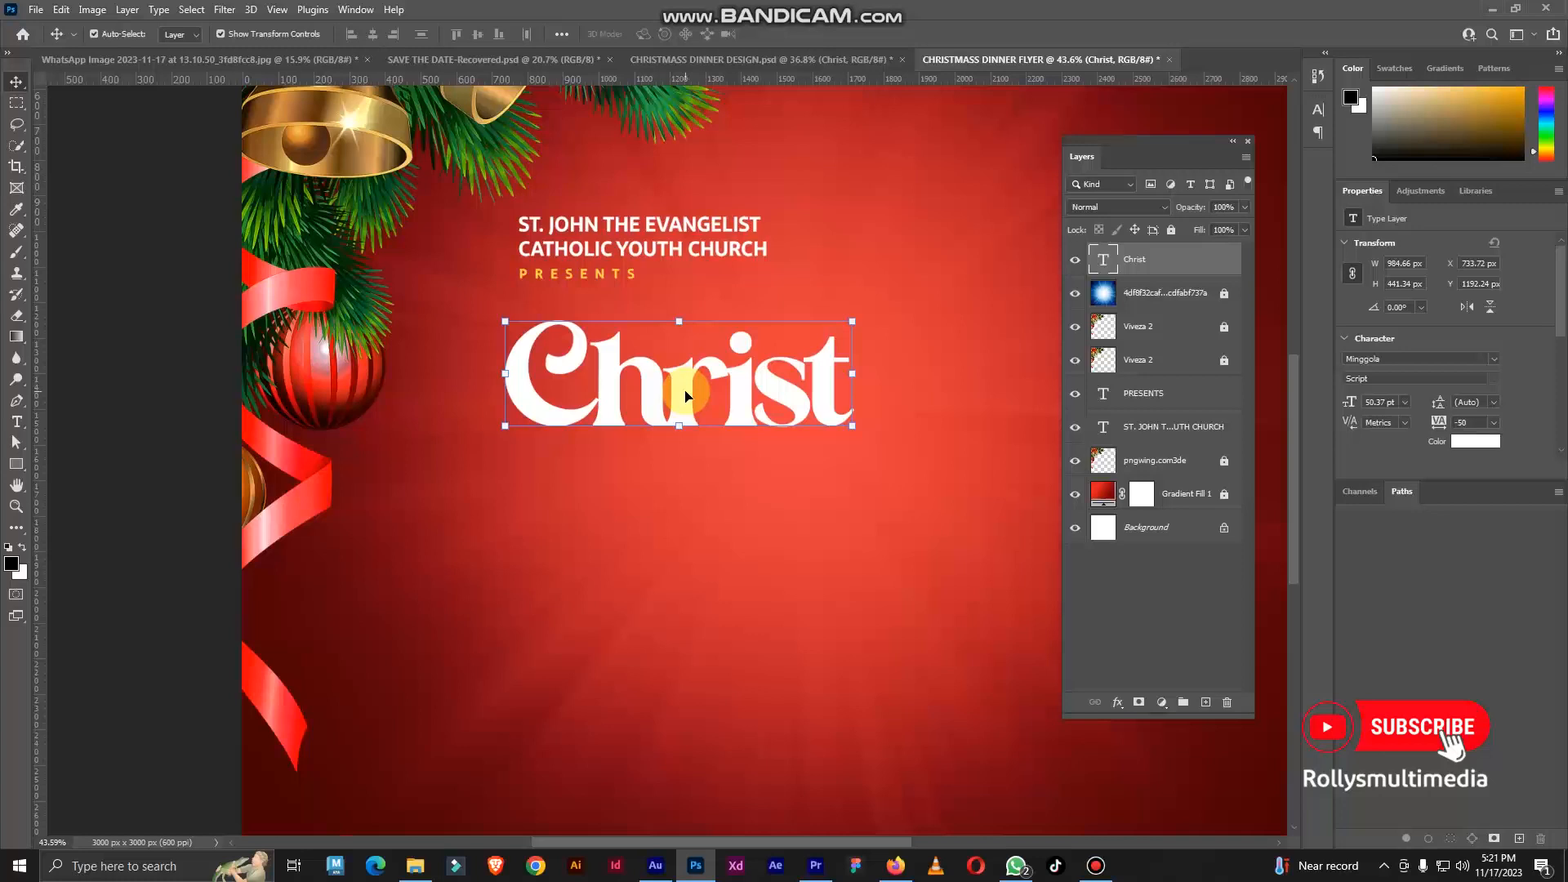
scroll(685, 395, "down", 2)
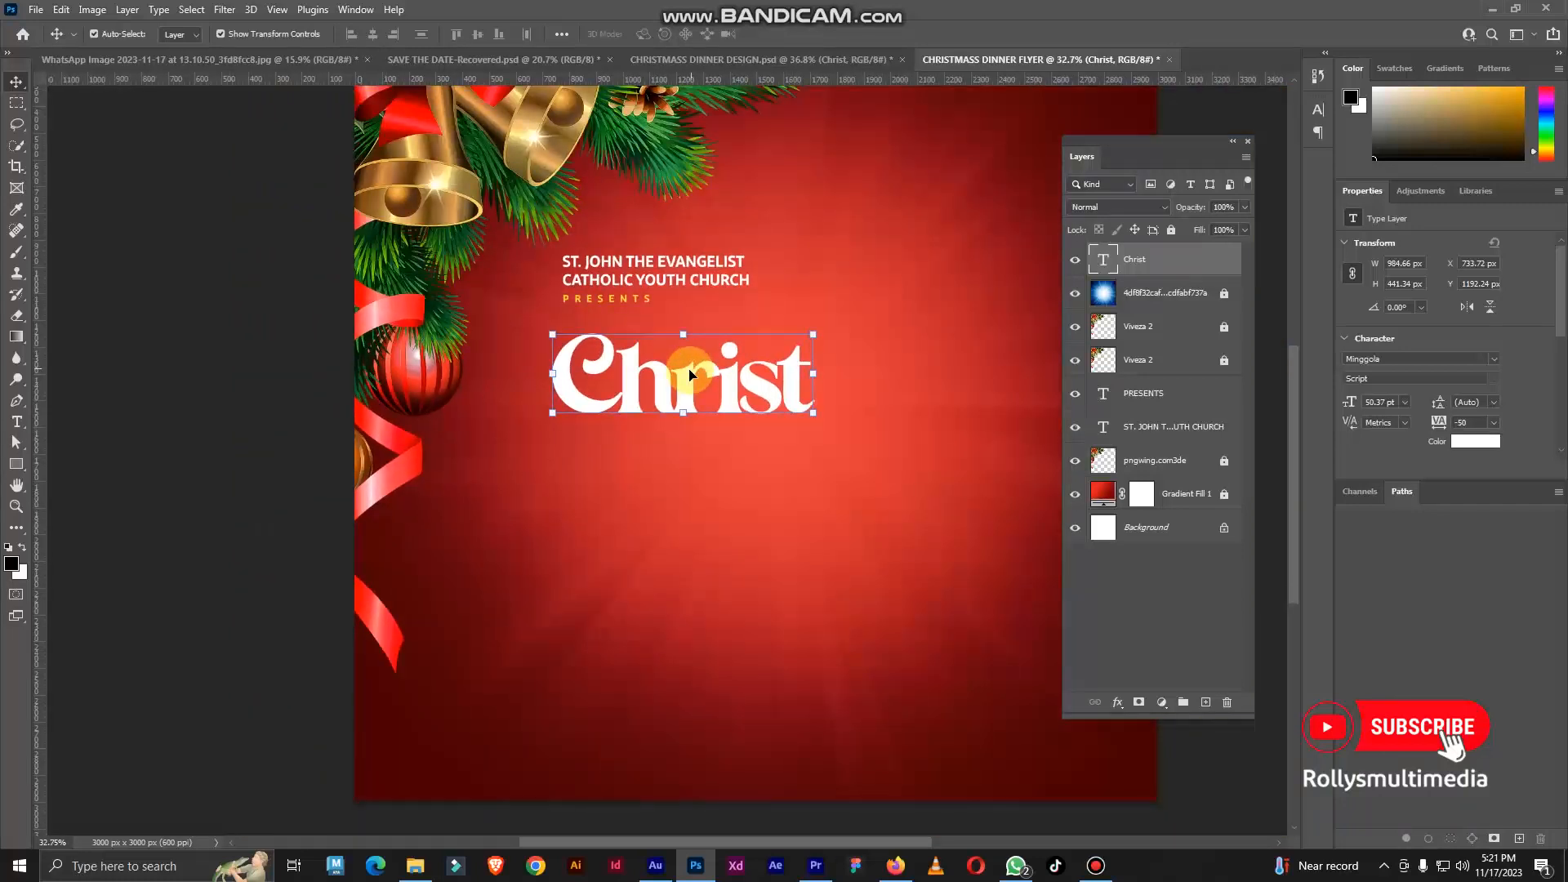
scroll(690, 395, "up", 1)
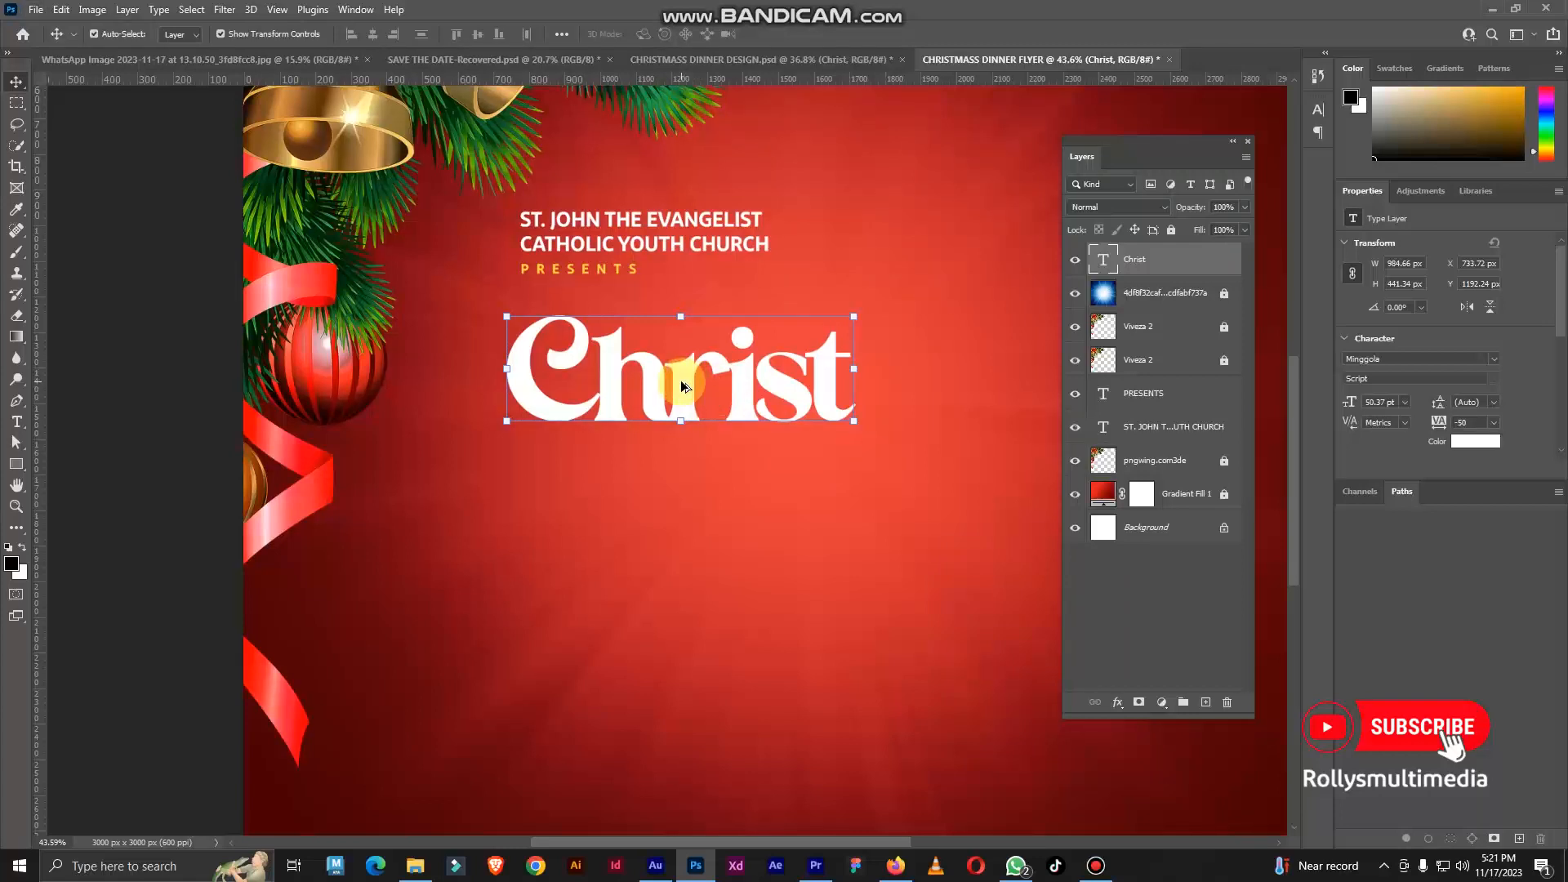
left_click_drag(681, 384, 683, 506)
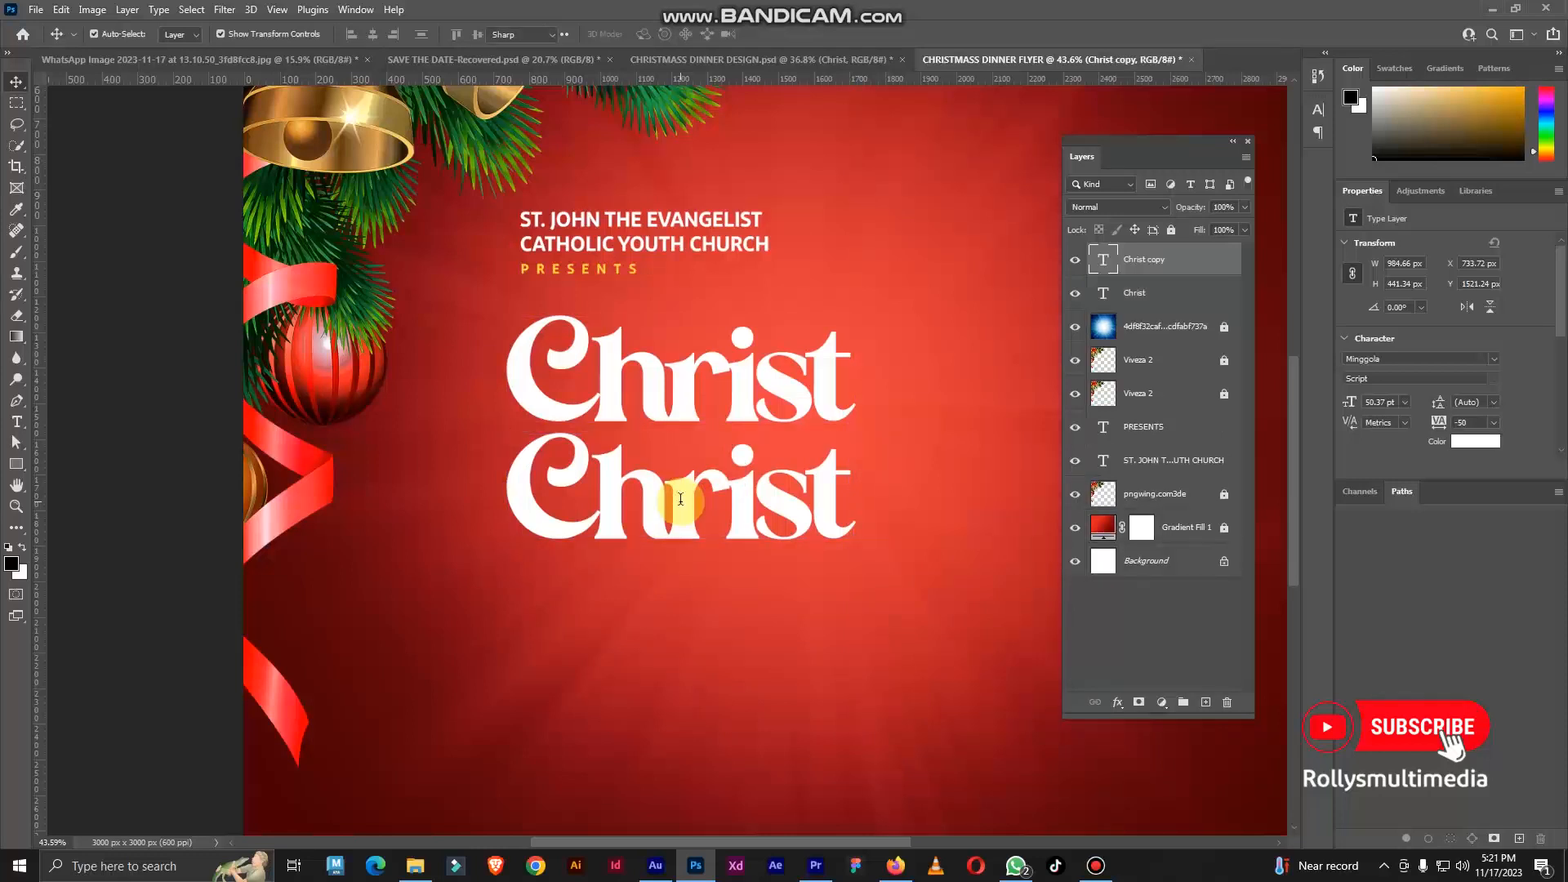
double_click(681, 499)
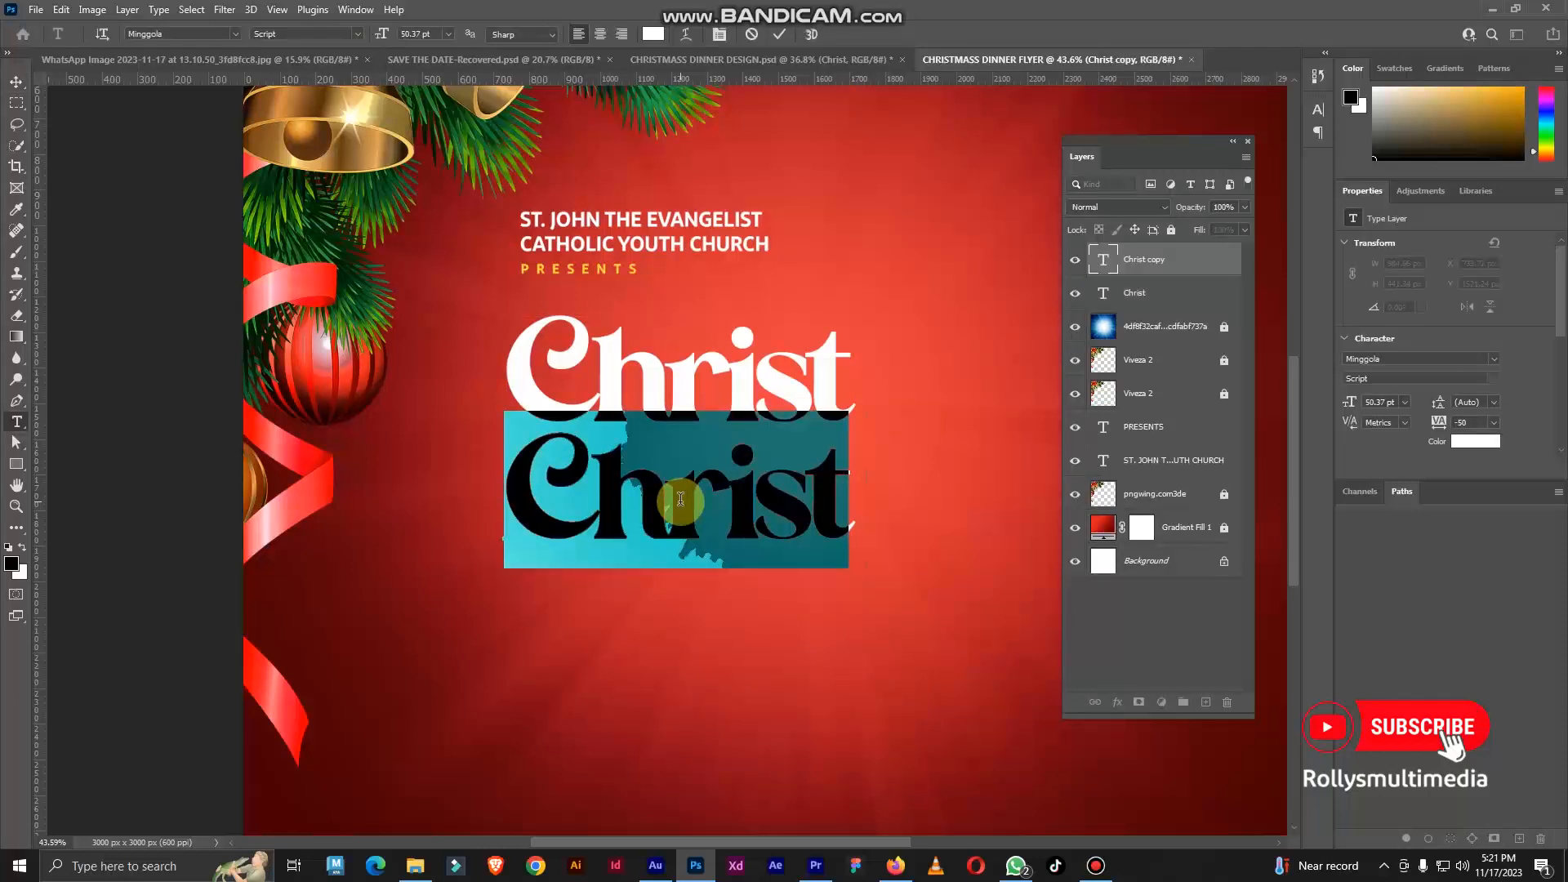
type("MASS")
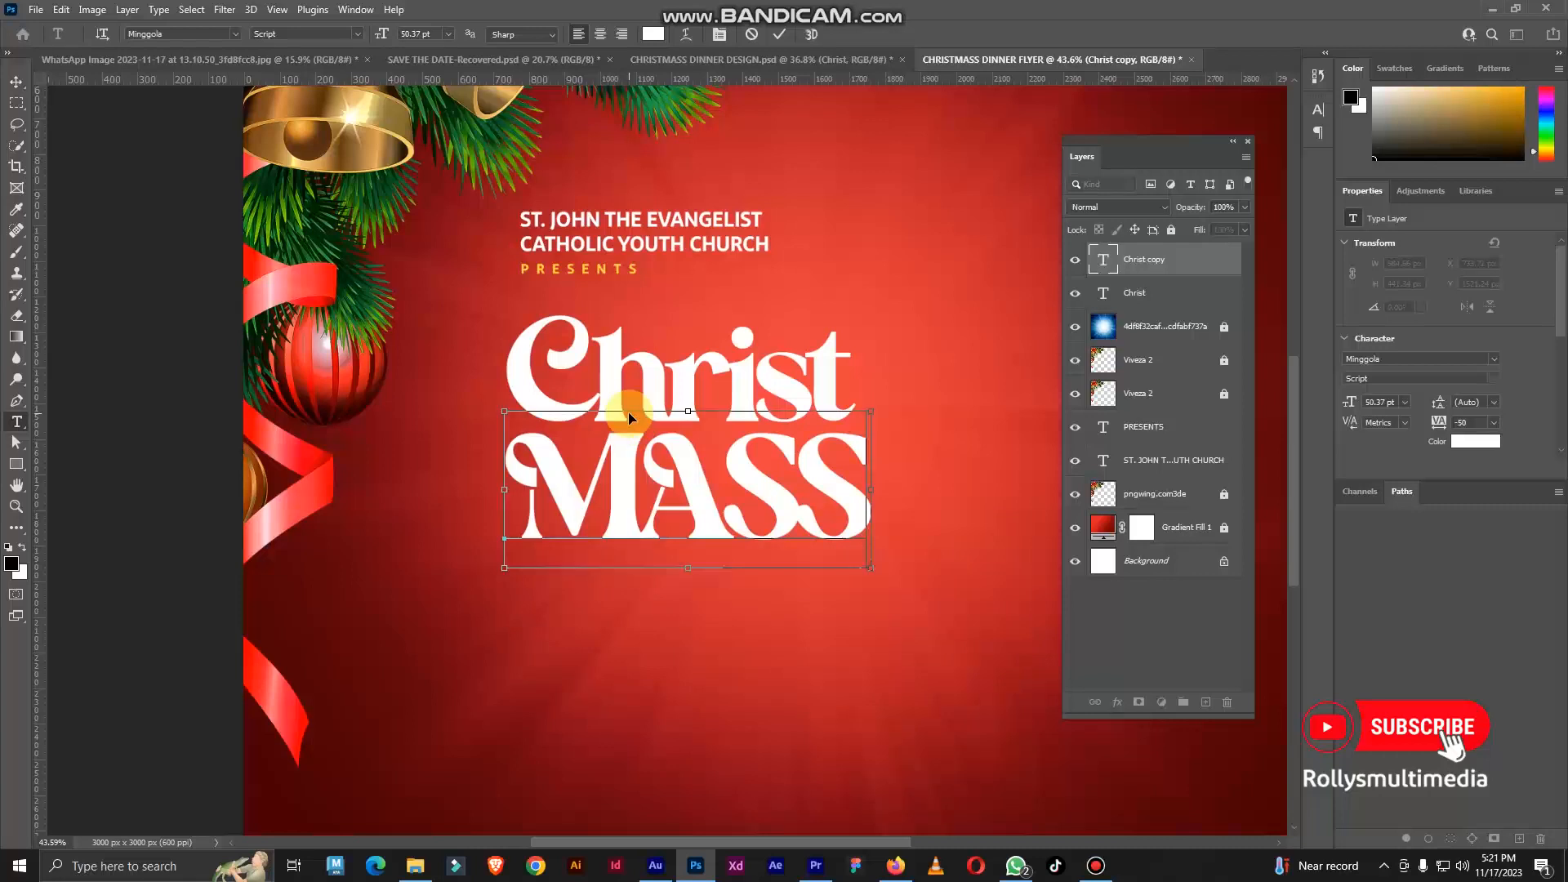
key("ctrl+a")
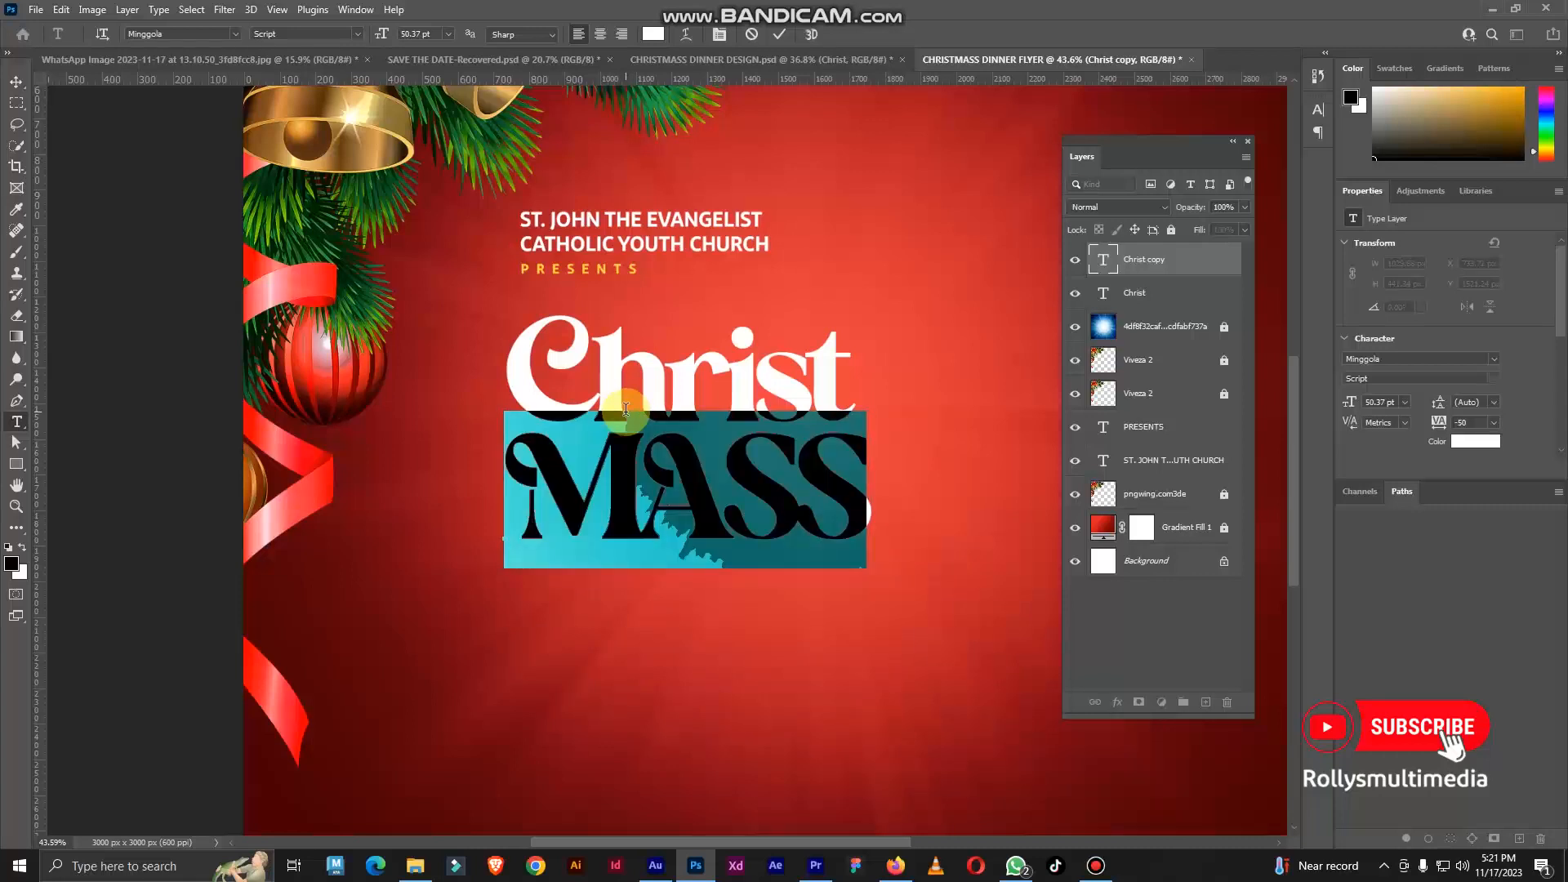
left_click(626, 408)
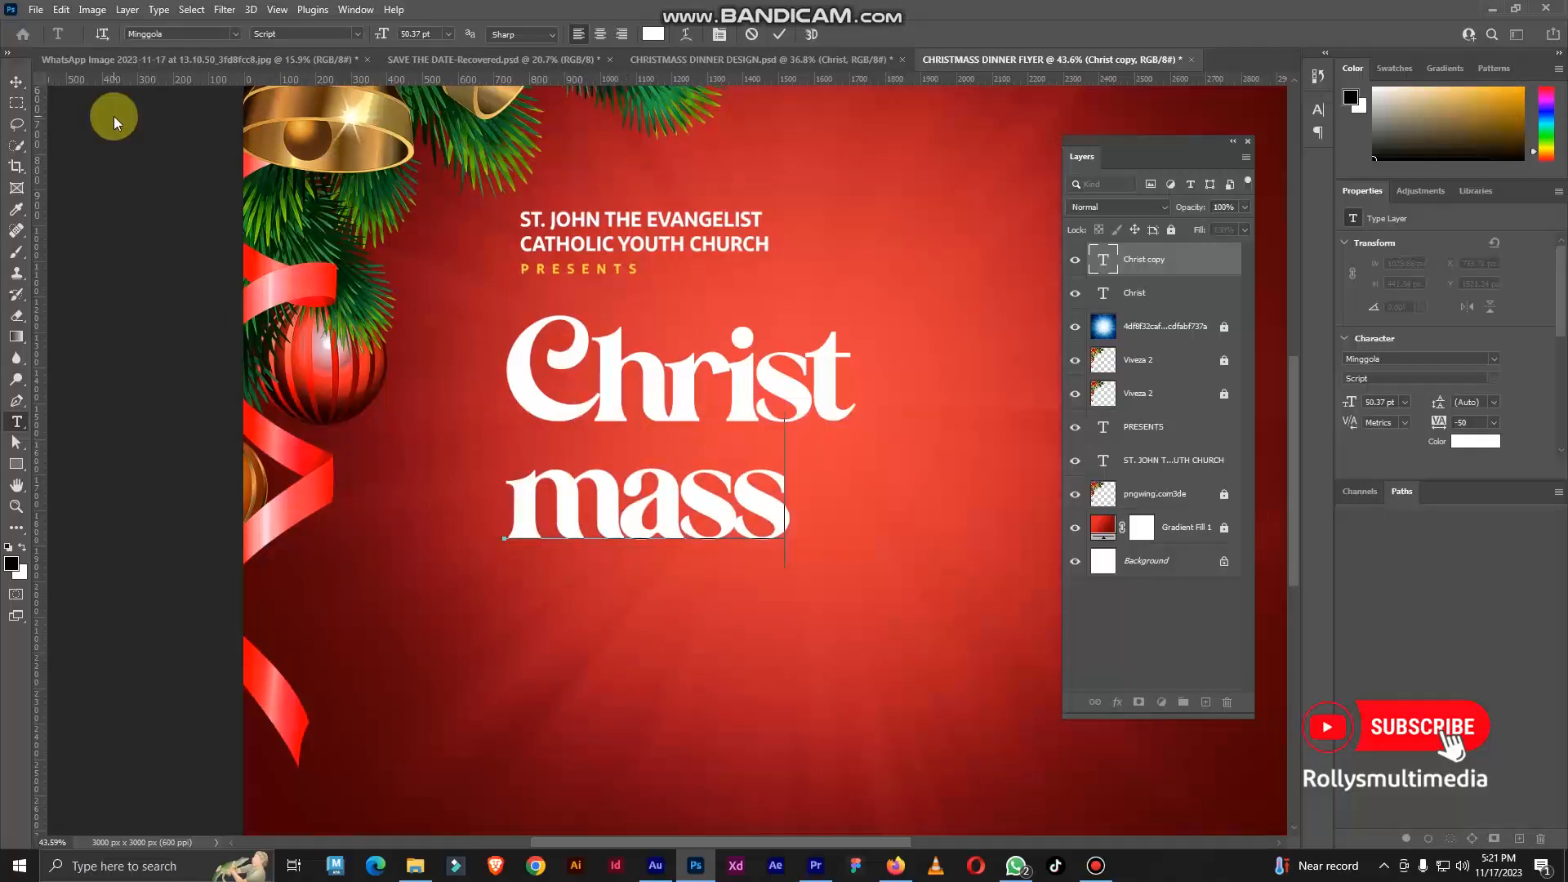
Move the "mass" text up close beneath "Christ" and look at its character settings
left_click(16, 82)
left_click_drag(667, 512, 666, 477)
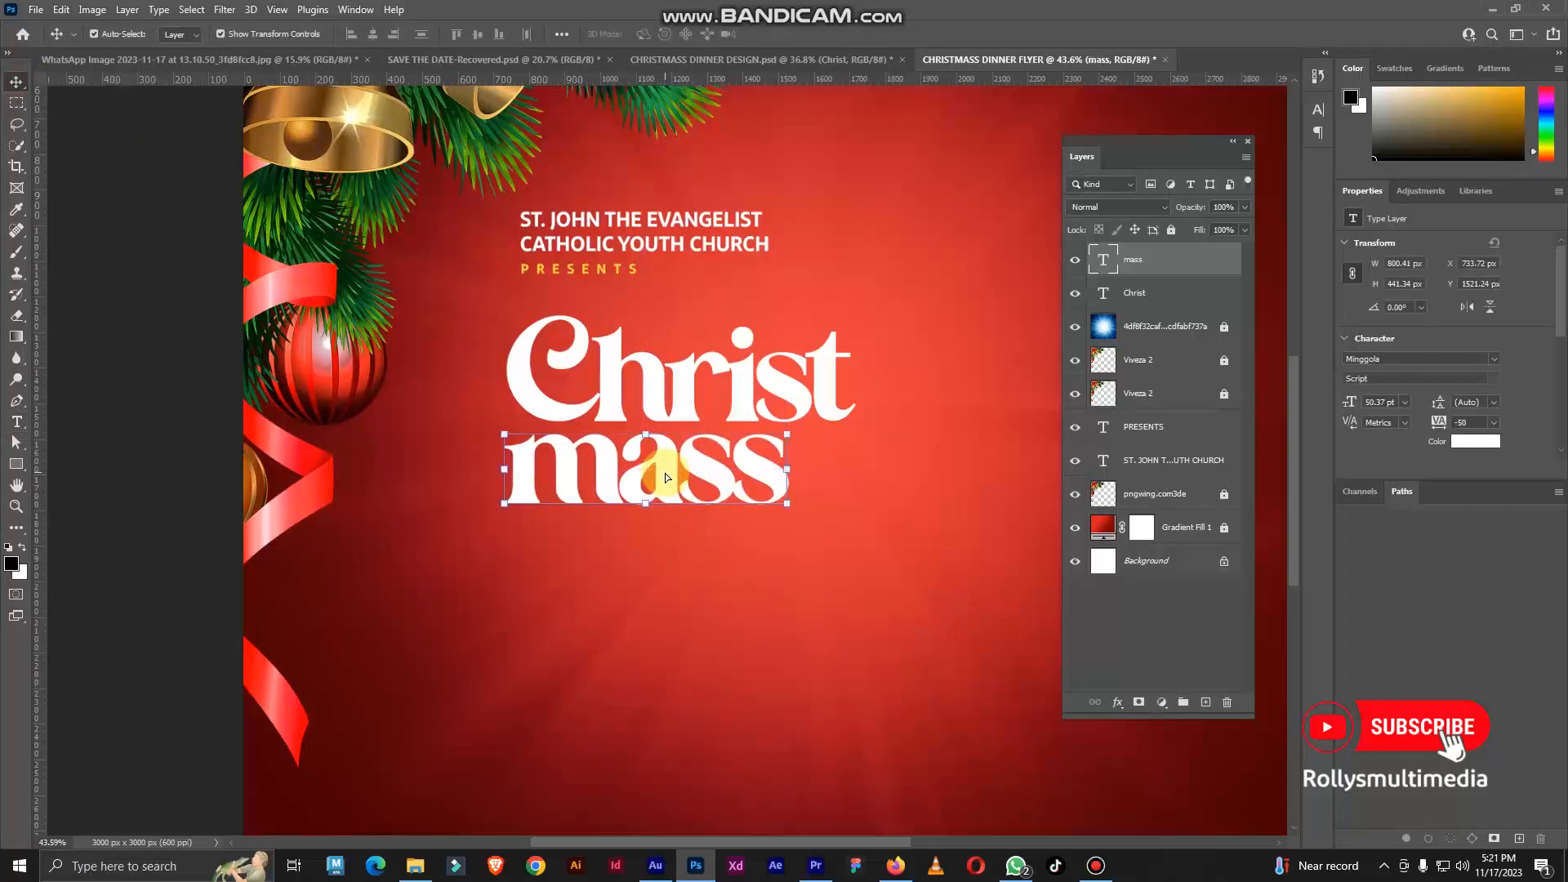
left_click(1313, 118)
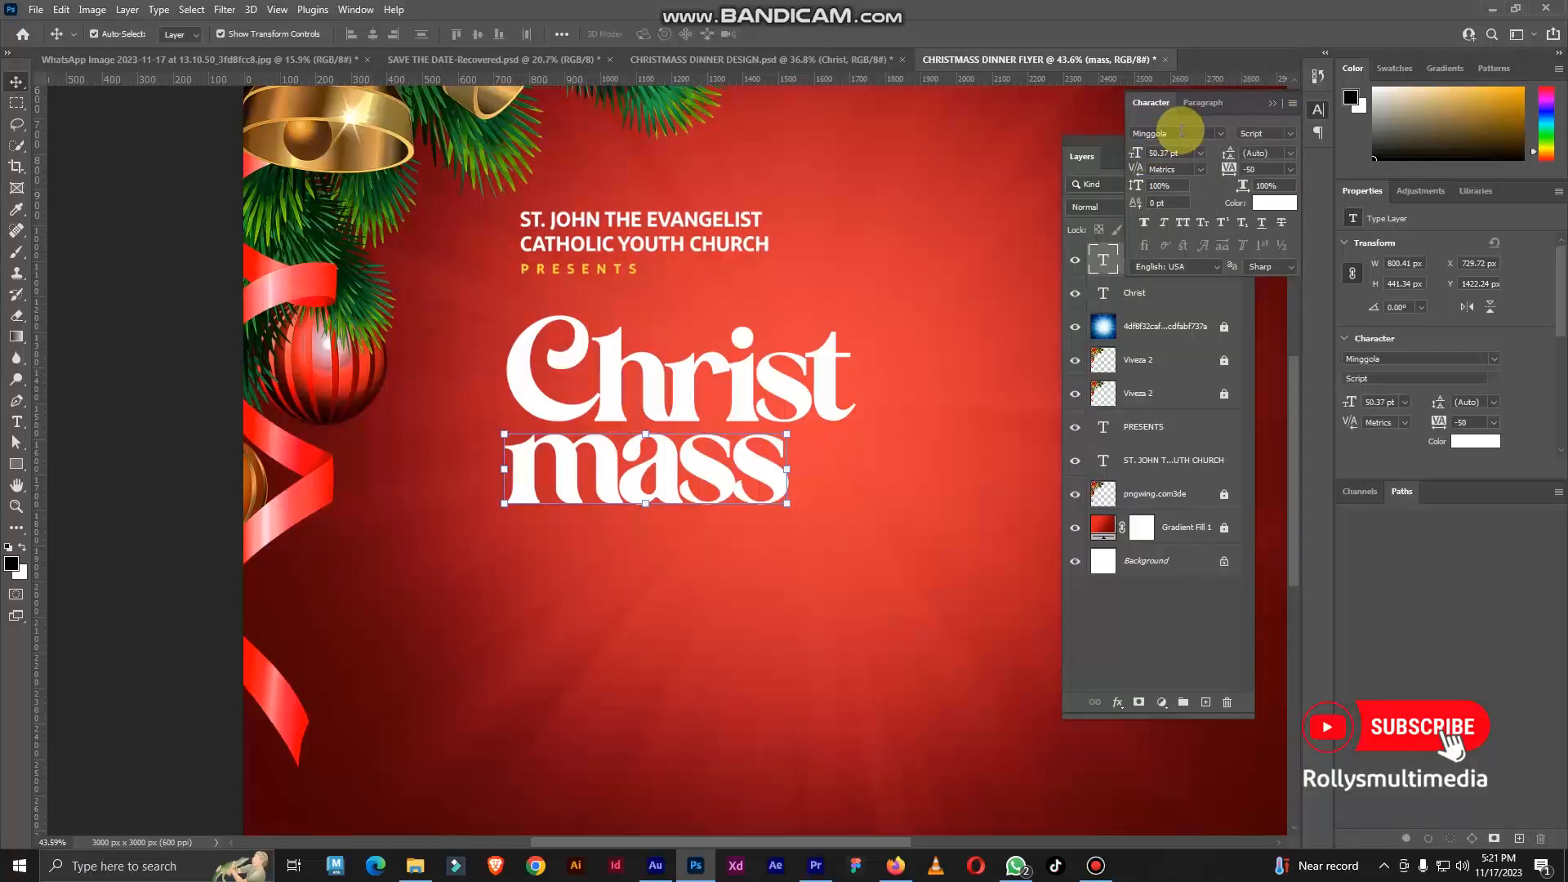
scroll(635, 396, "down", 3)
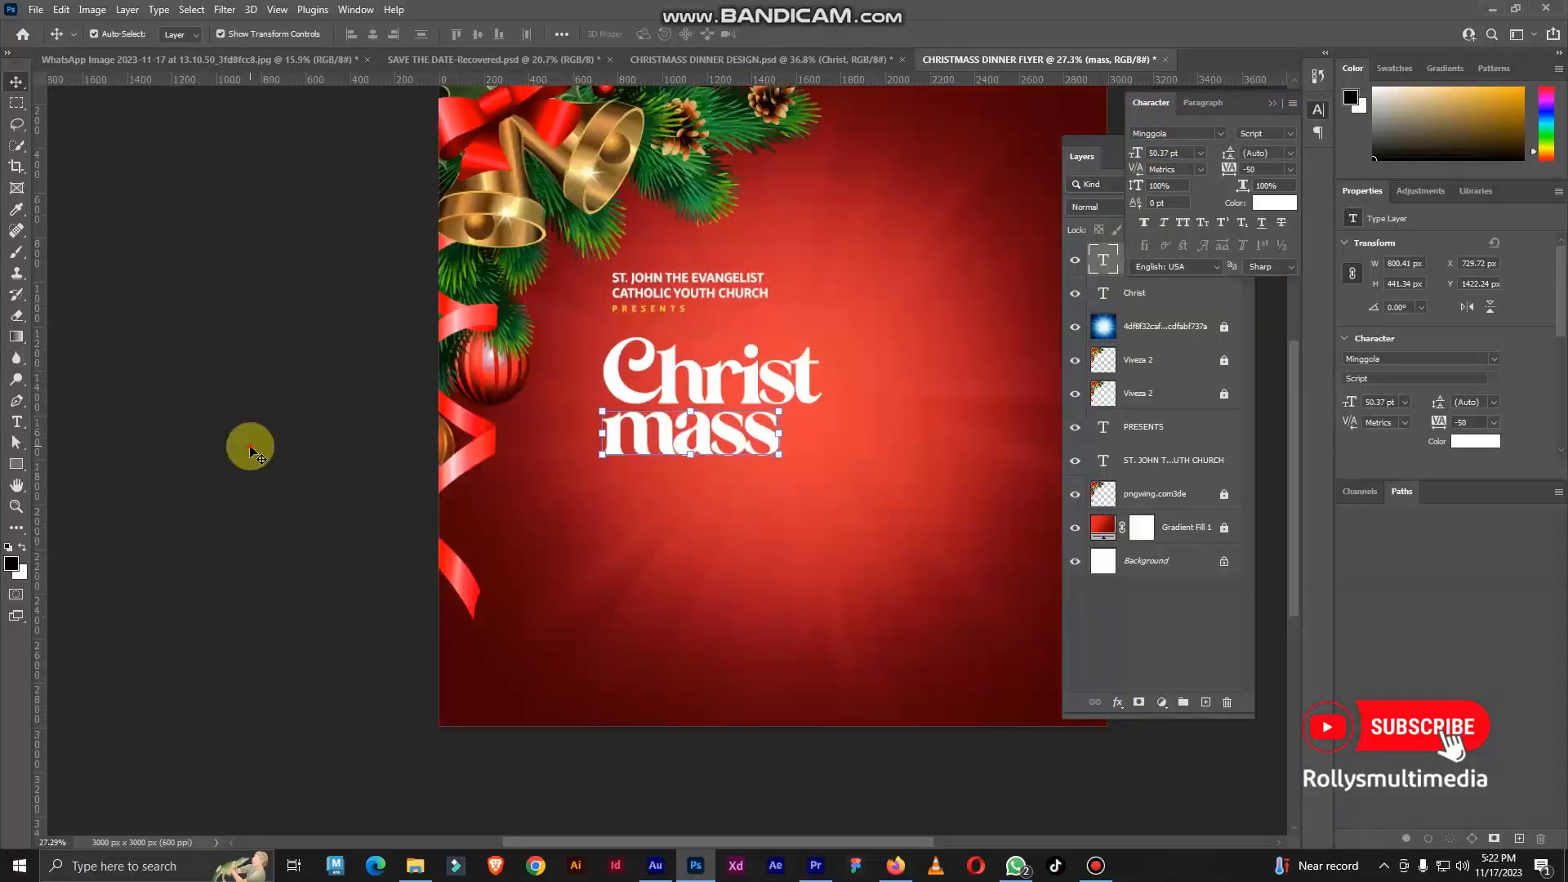
scroll(732, 451, "up", 2)
left_click(729, 439)
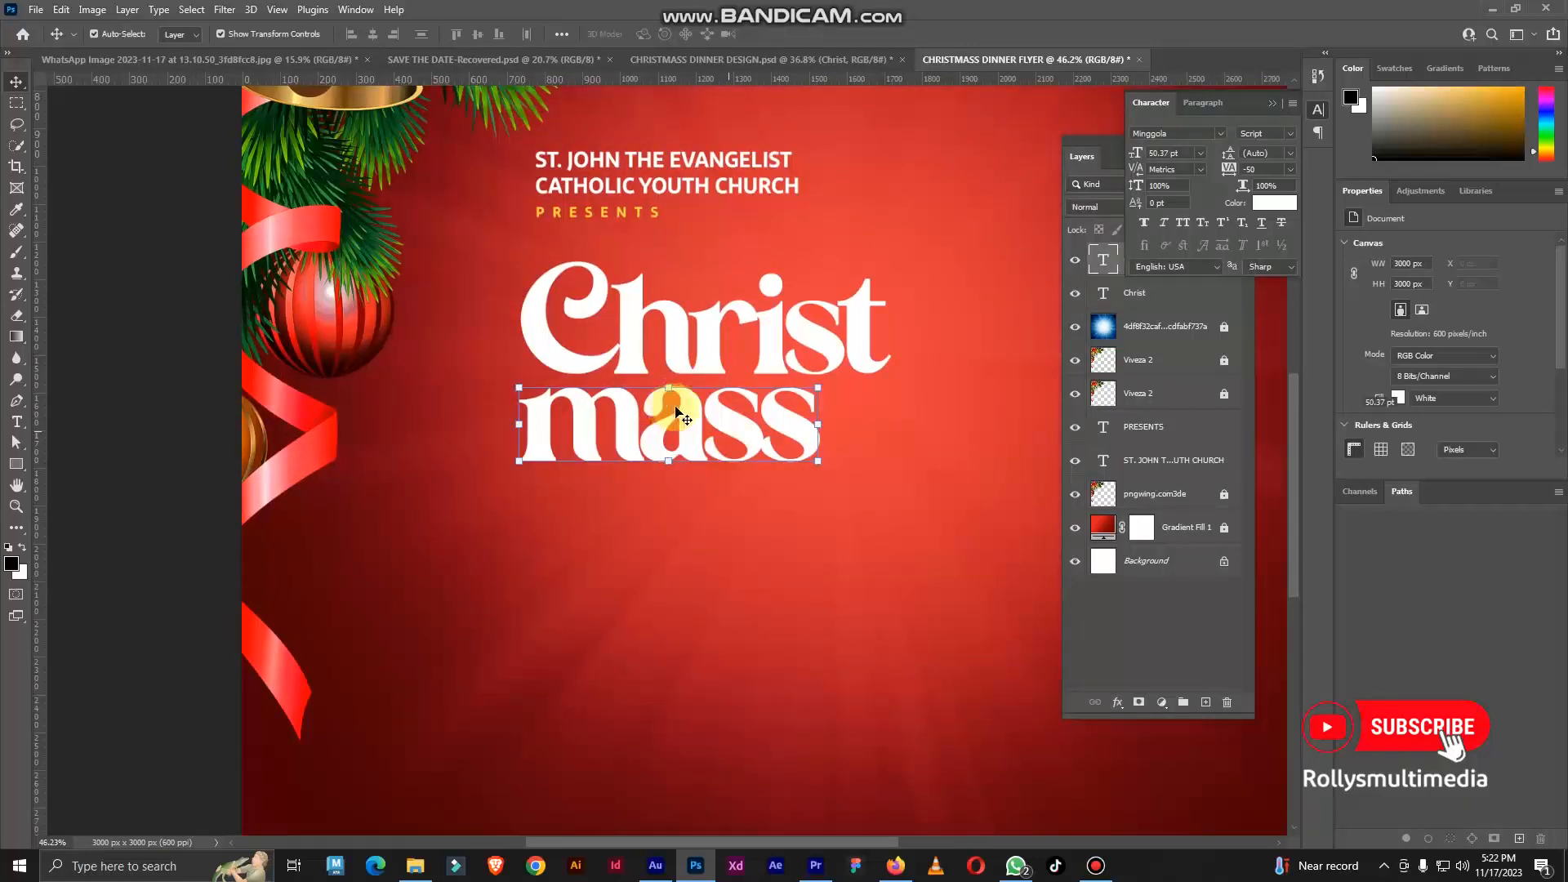
scroll(662, 409, "down", 1)
scroll(604, 380, "up", 1)
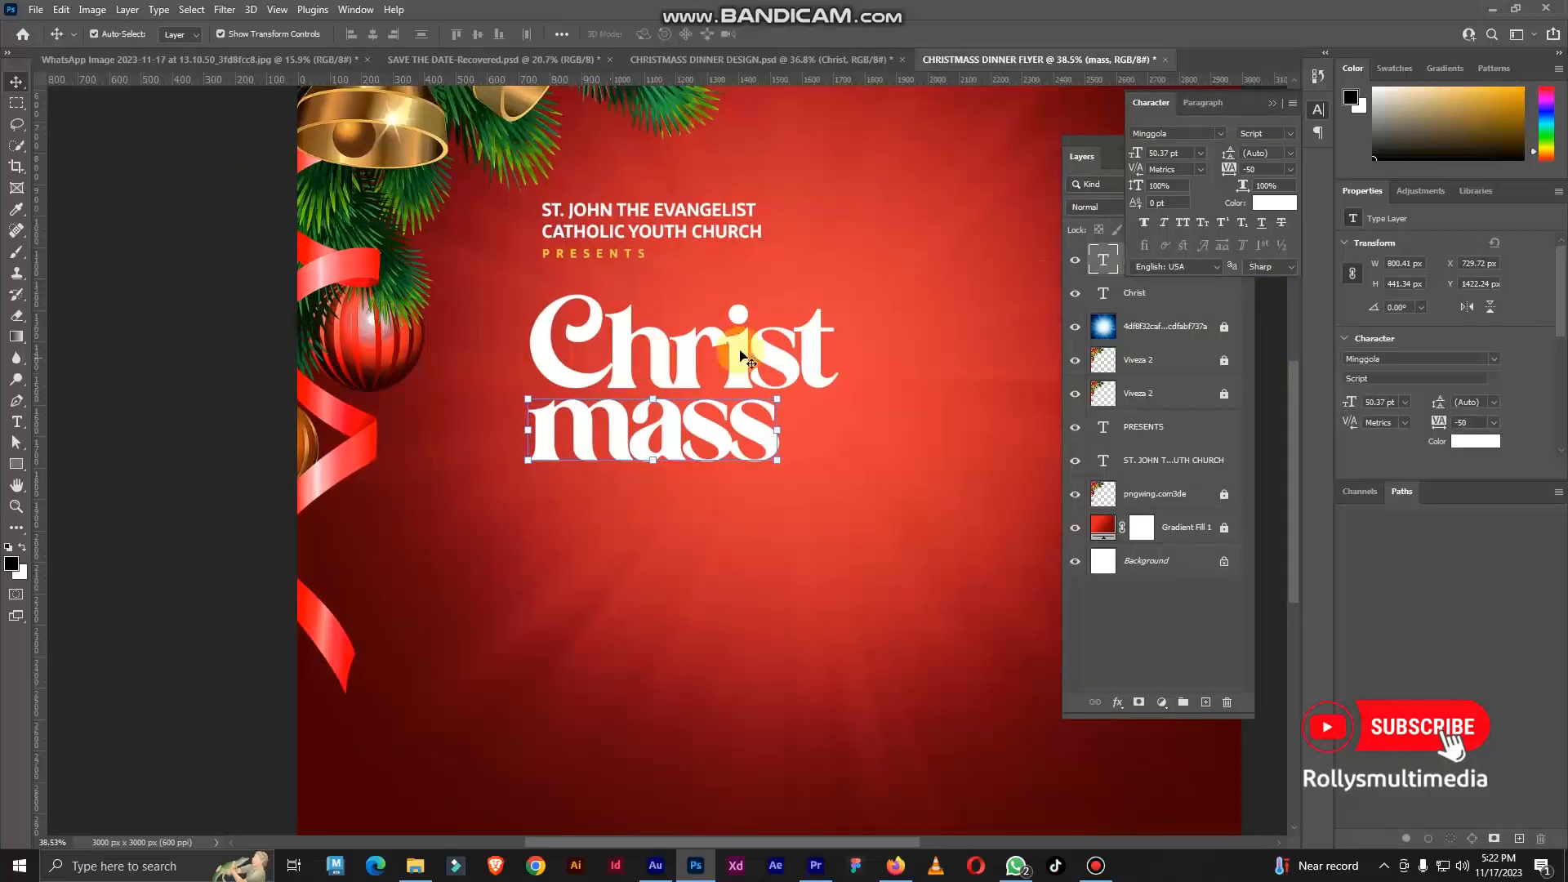
left_click(1318, 109)
Group the "mass" and "Christ" text layers
left_click(1150, 297, "ctrl")
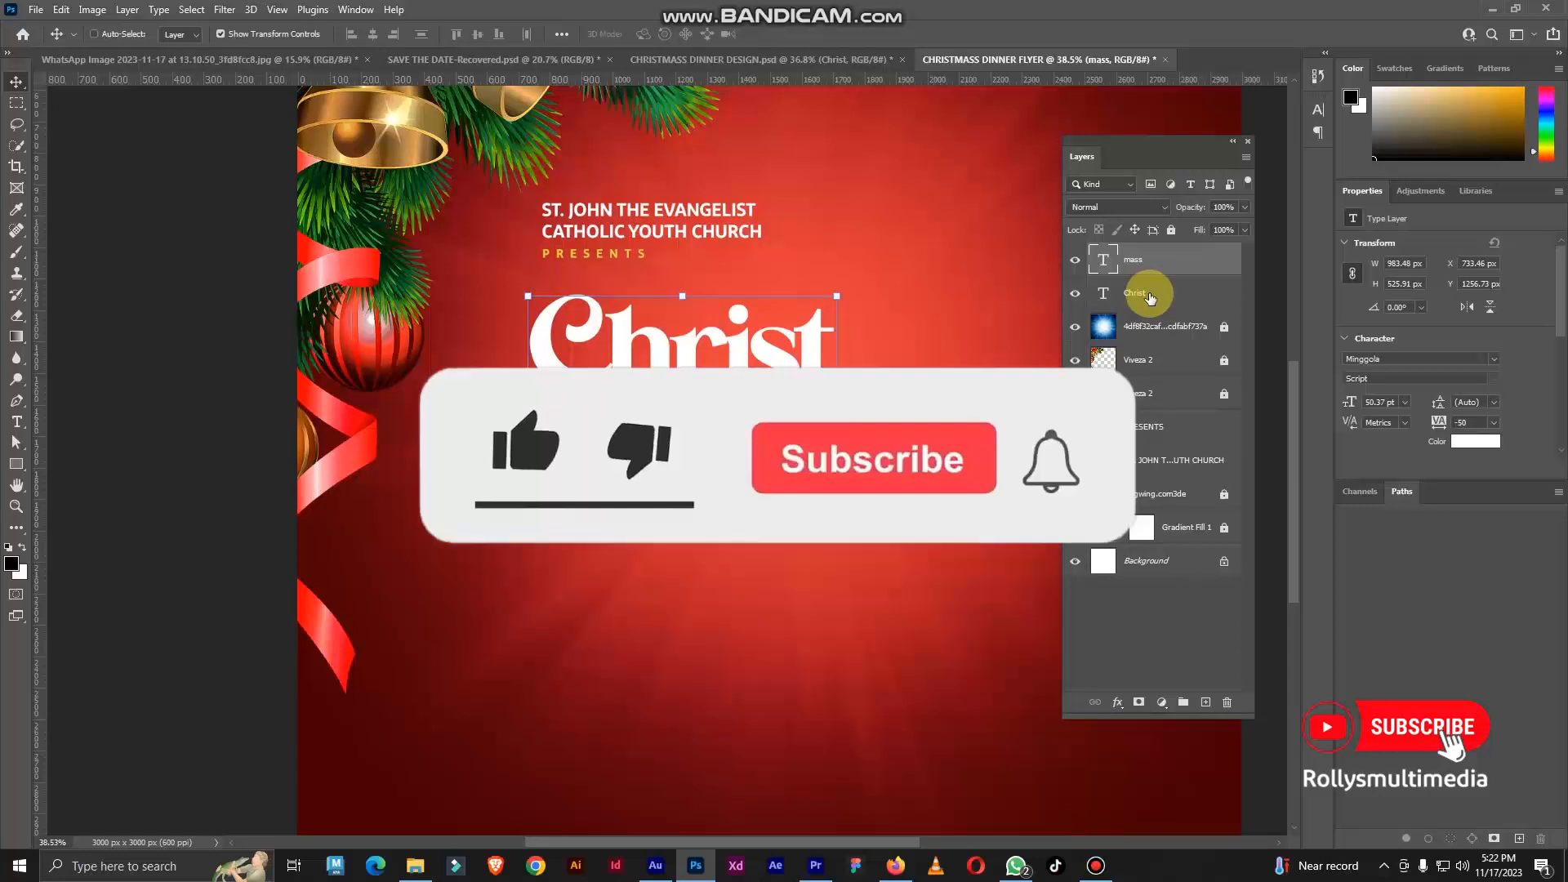
left_click(1151, 298, "ctrl")
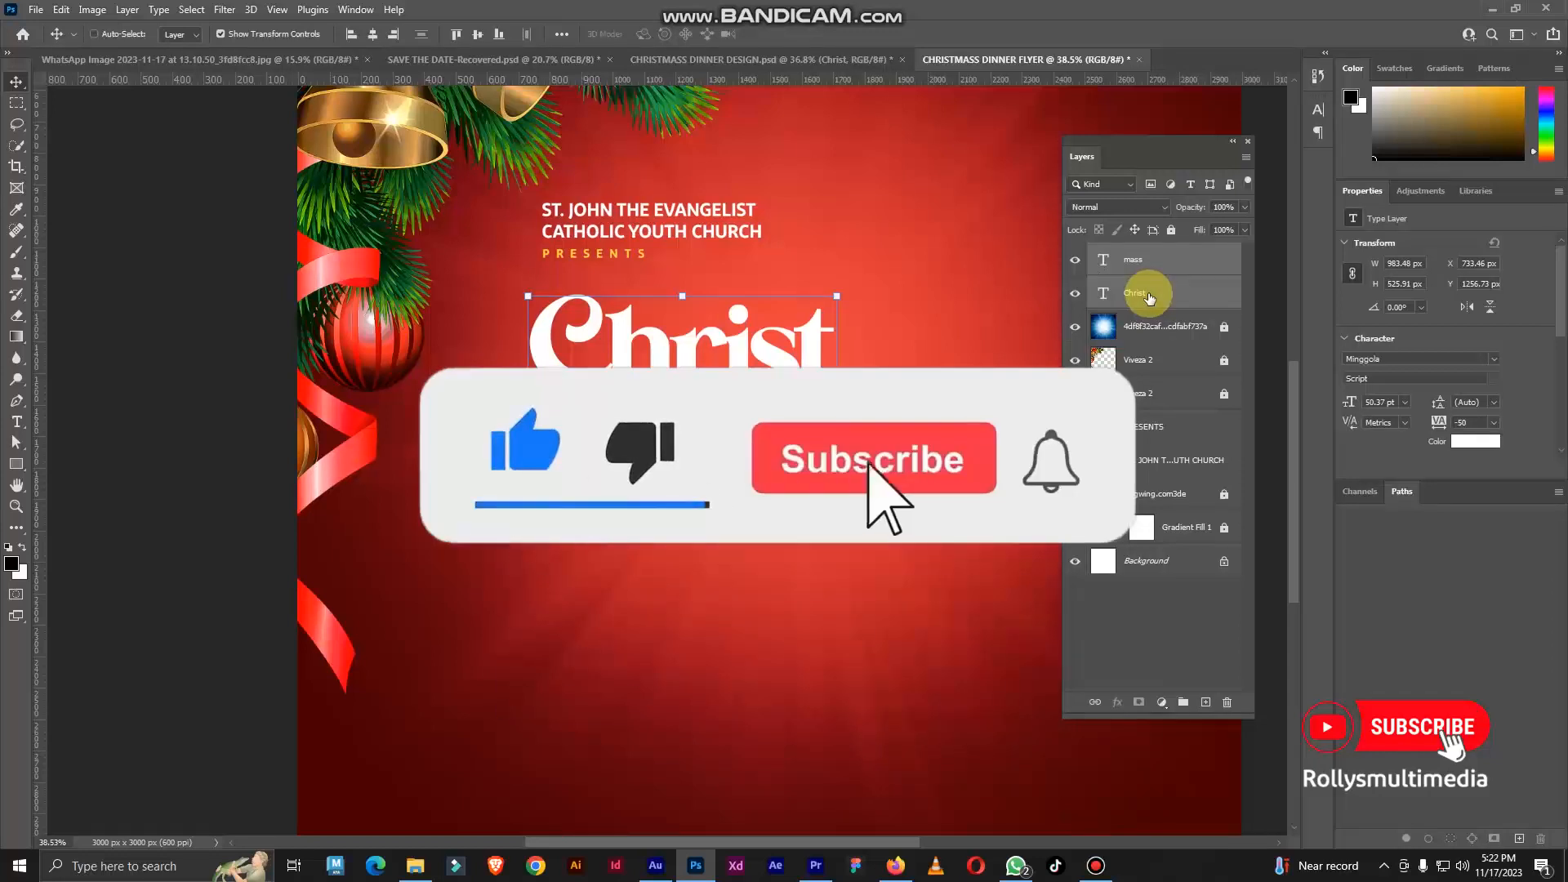
key("ctrl+g")
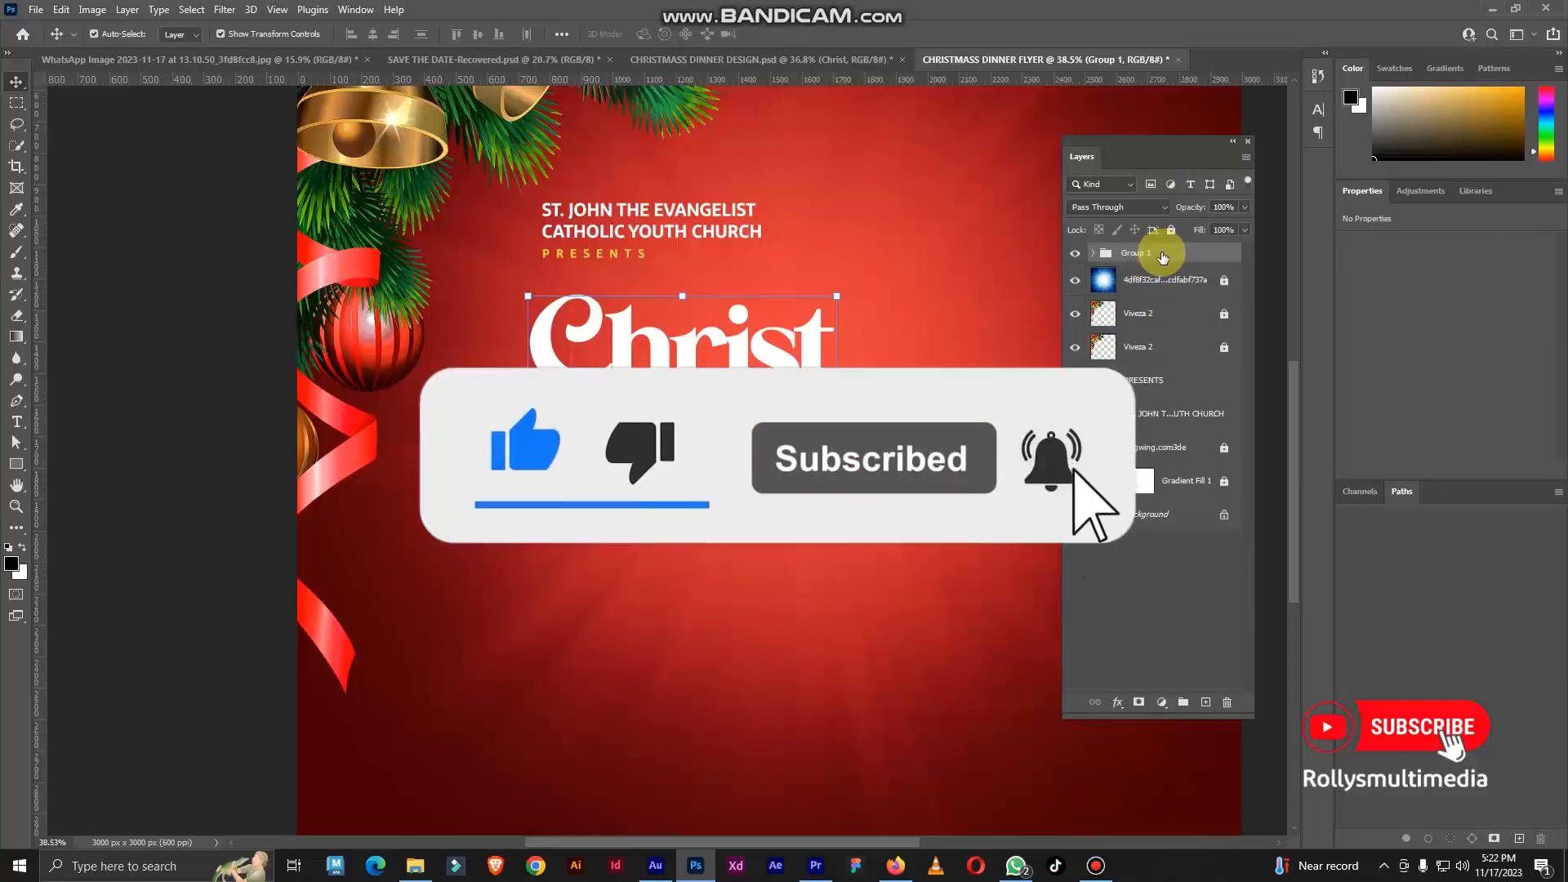
Add a black Multiply drop shadow to the title group with 40% opacity, 90° angle, 24 px distance, and zero spread and size
right_click(1163, 254)
left_click(1207, 196)
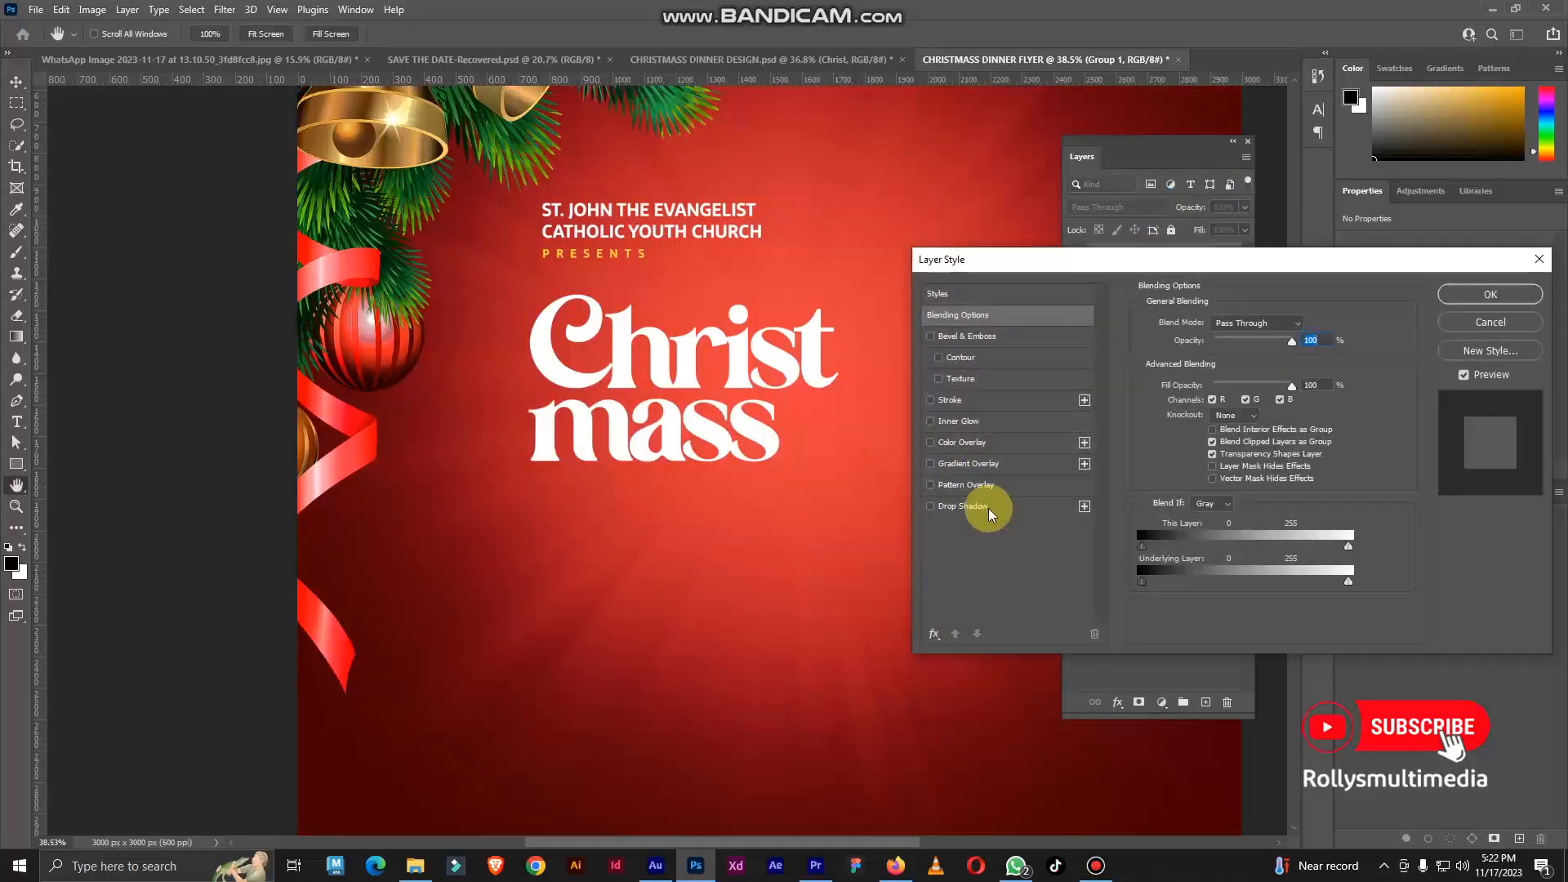
left_click(988, 508)
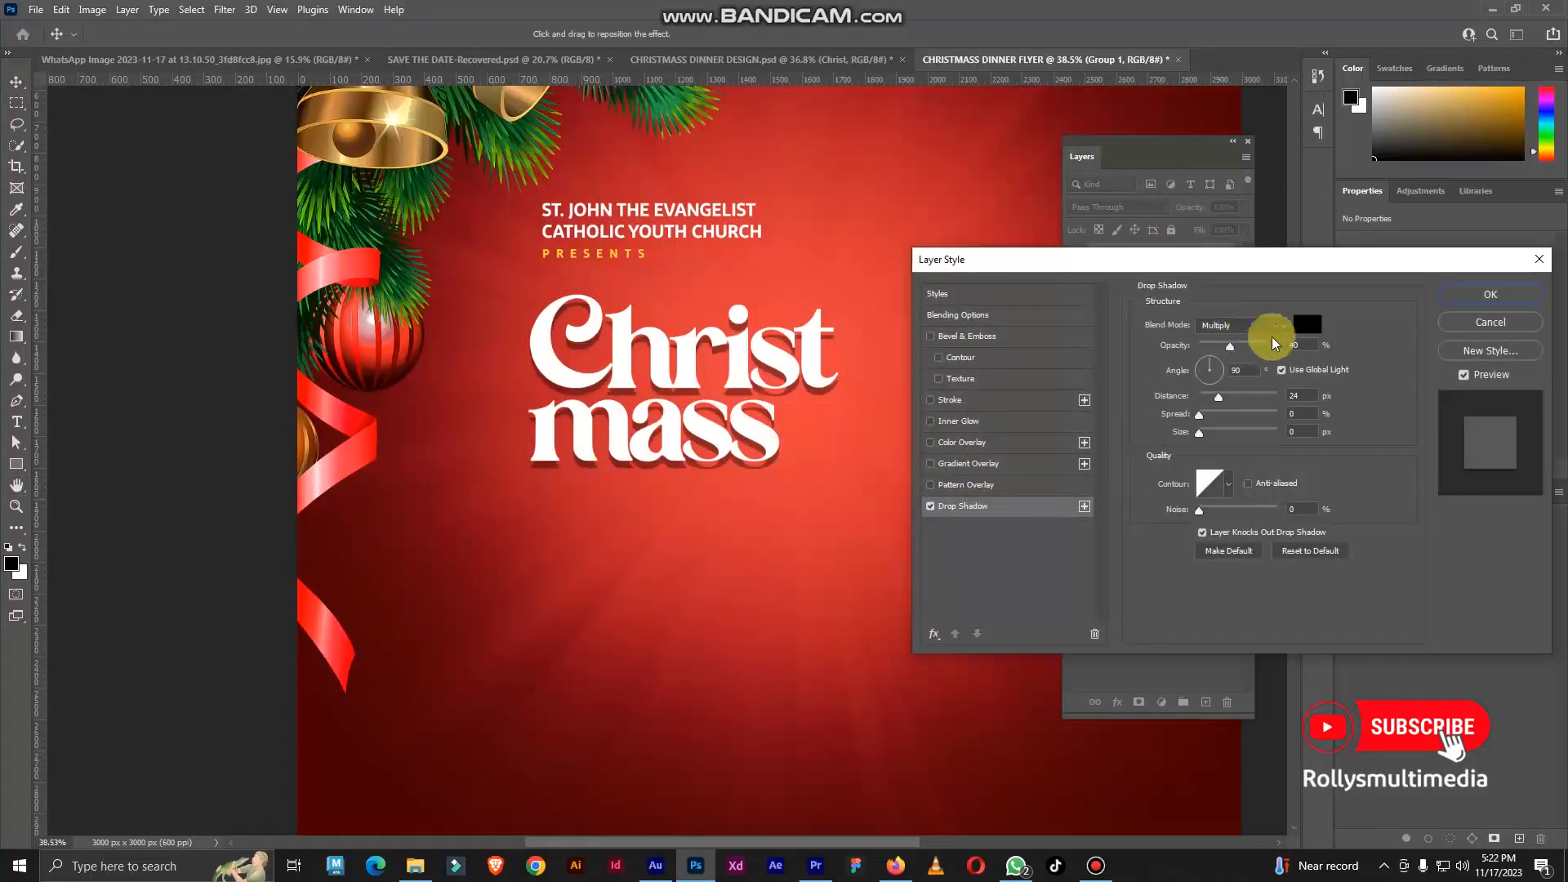
left_click(1299, 345)
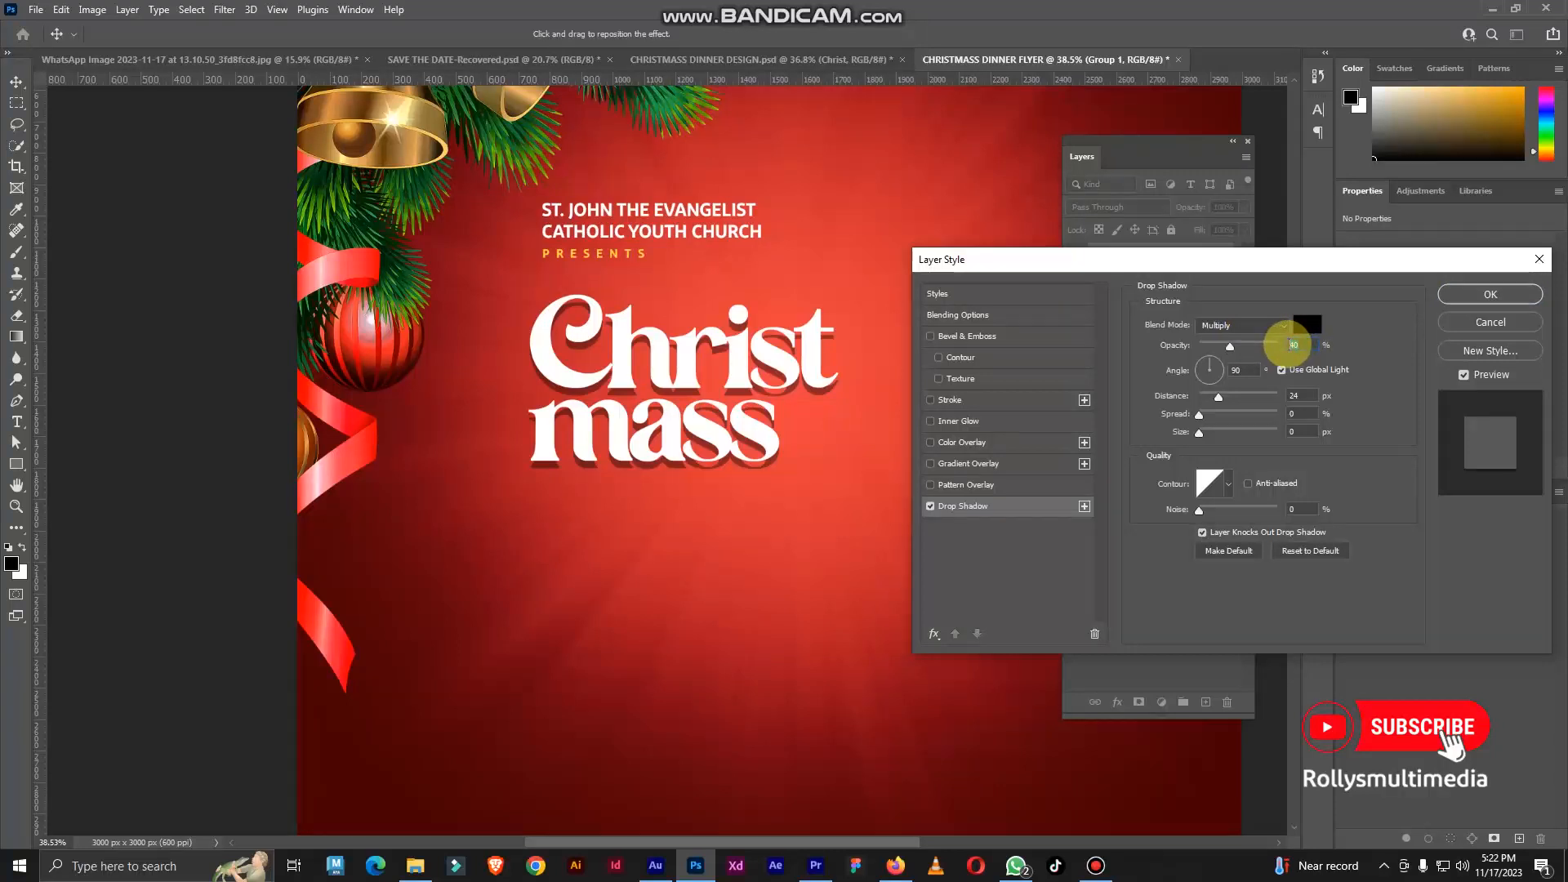
left_click(1295, 396)
double_click(1293, 395)
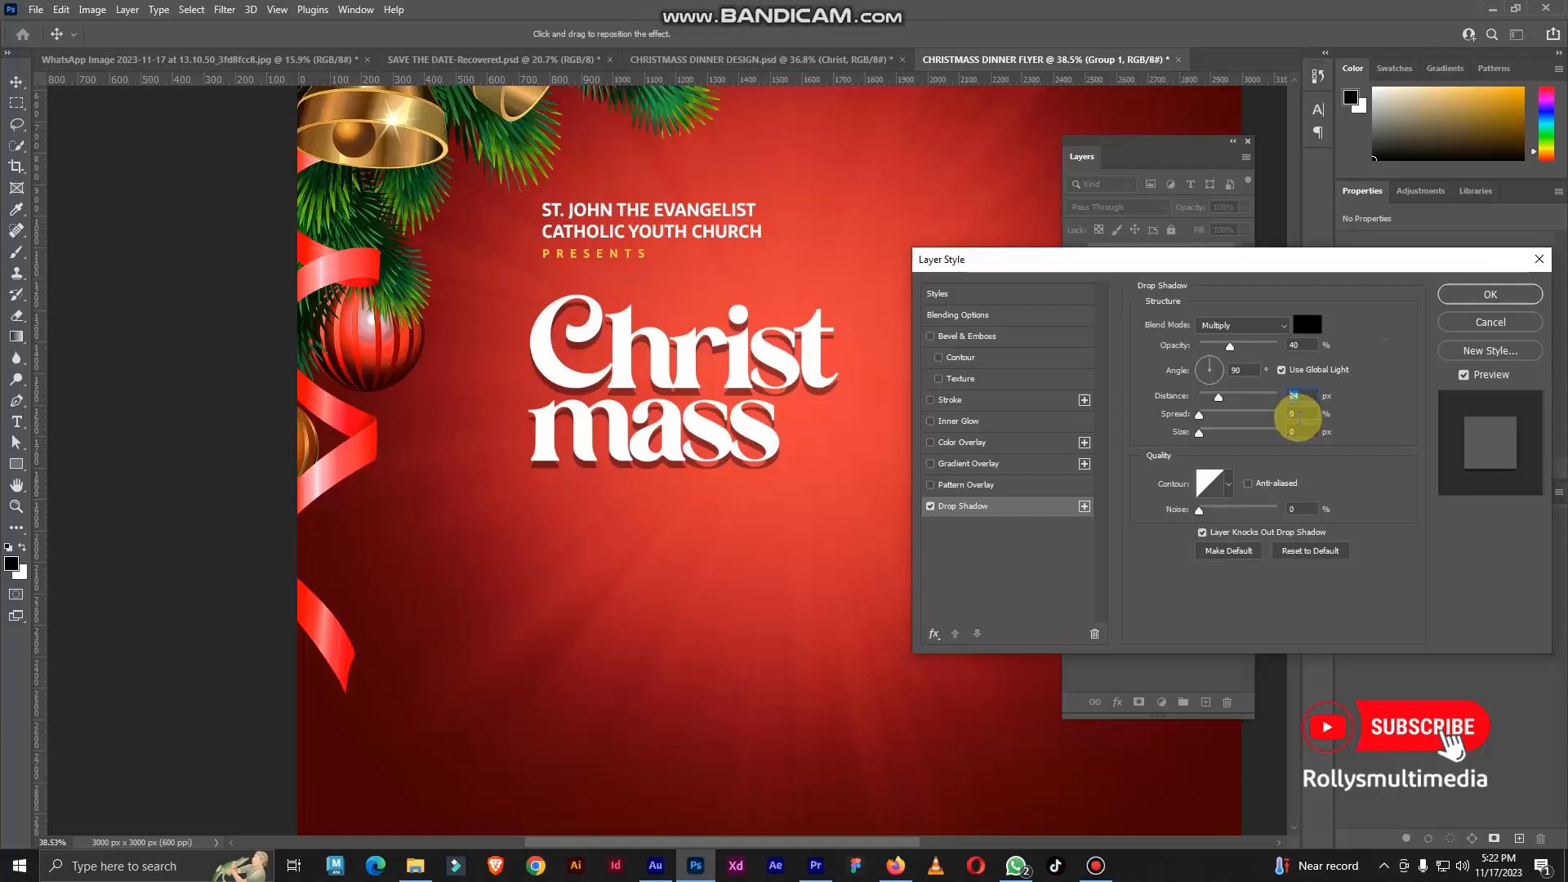
left_click(1488, 296)
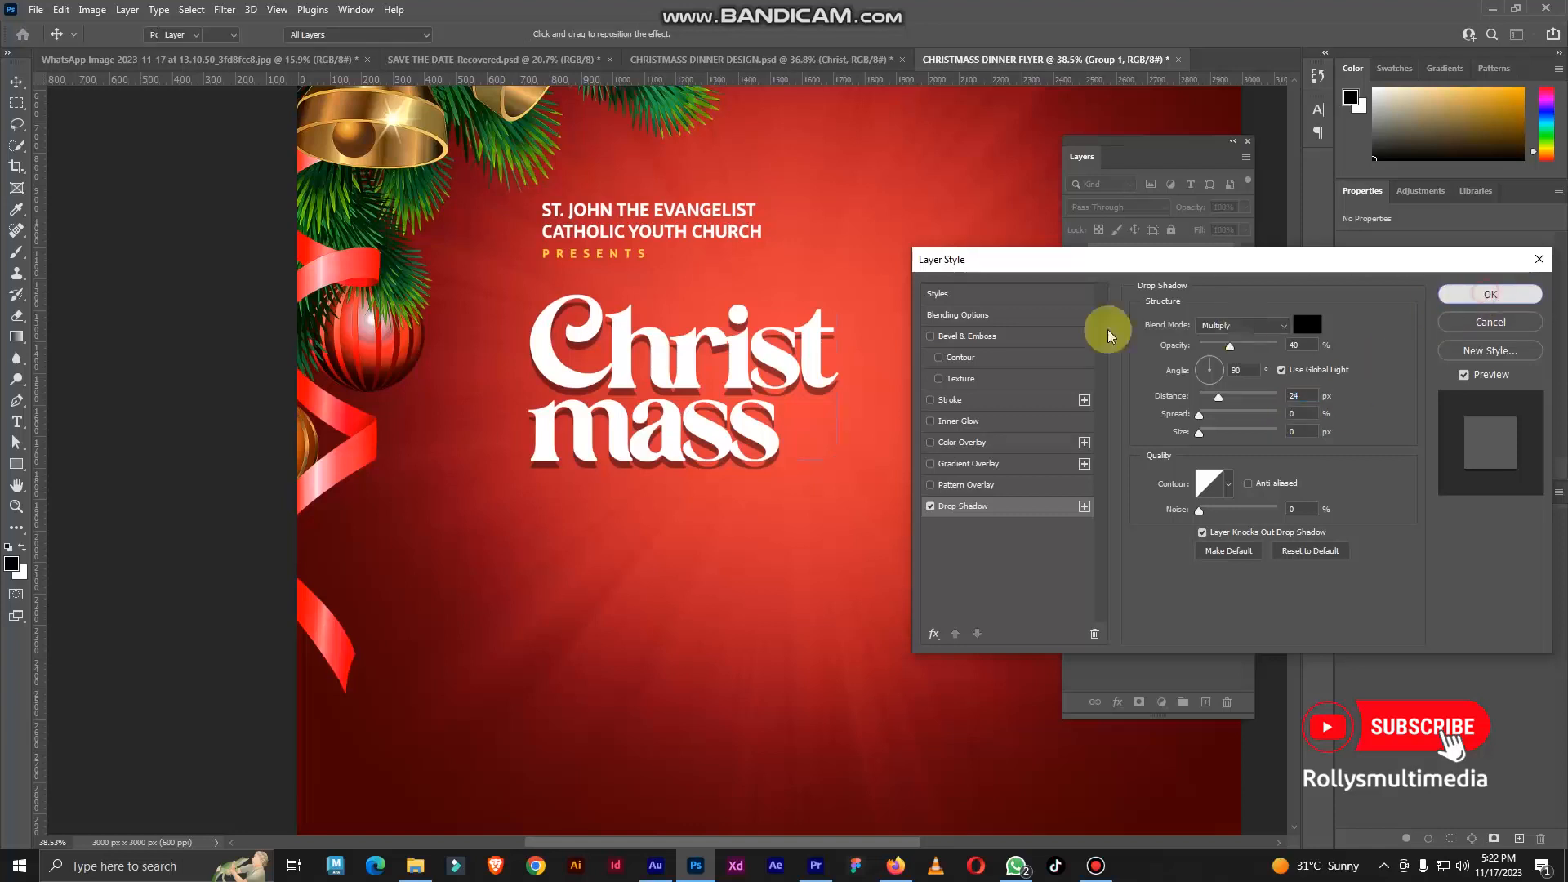
scroll(668, 356, "down", 2)
scroll(731, 351, "up", 2)
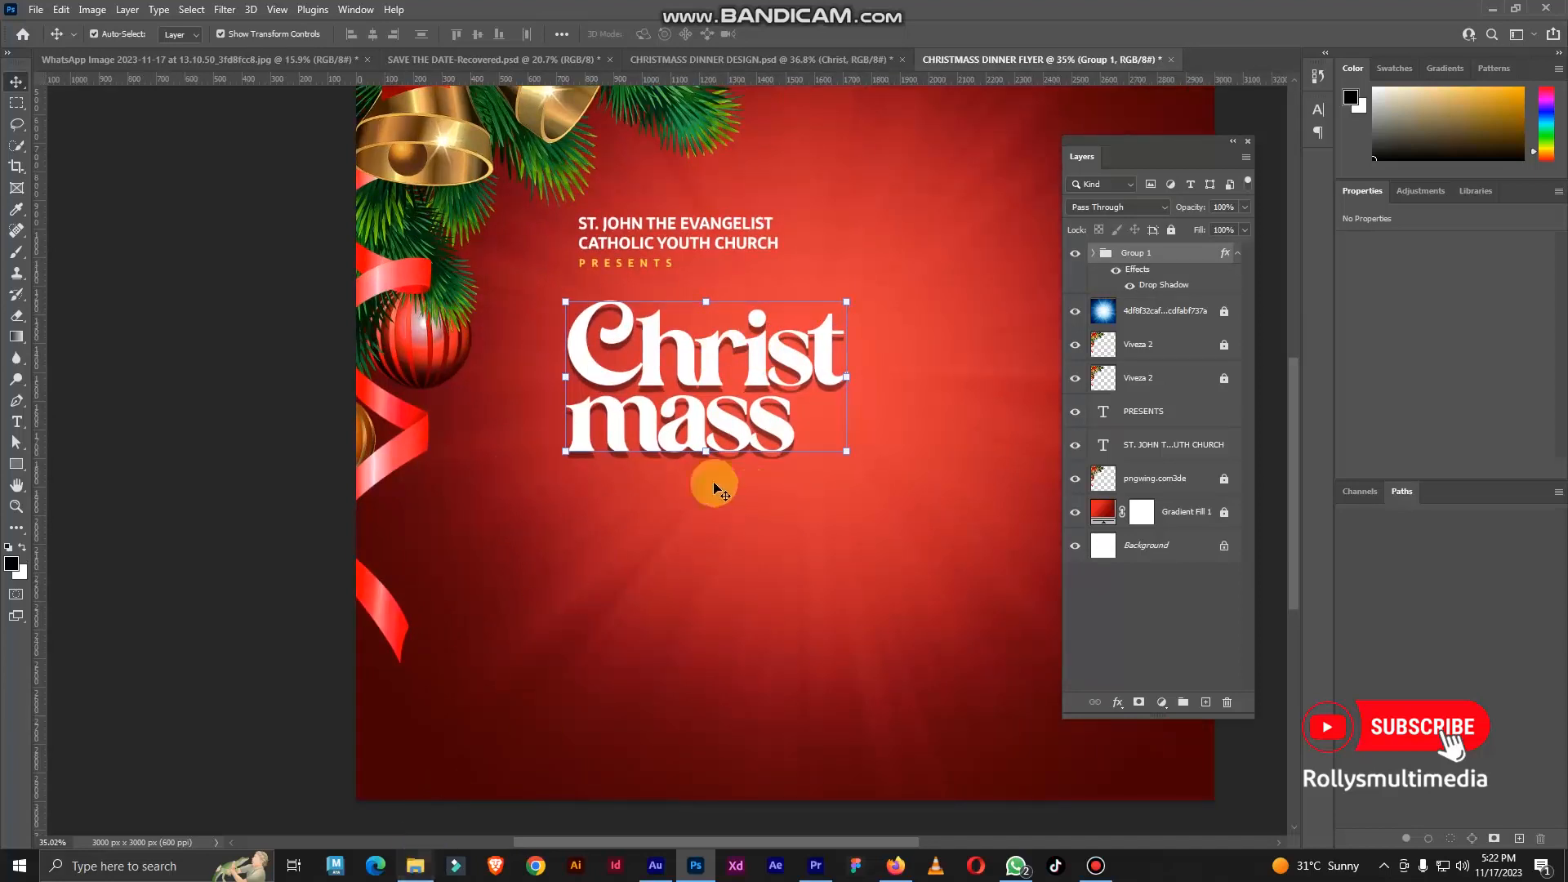
Place the Pngtree green ink brush strokes image from Downloads into the flyer and scale it down to about 1009 px wide
left_click(771, 60)
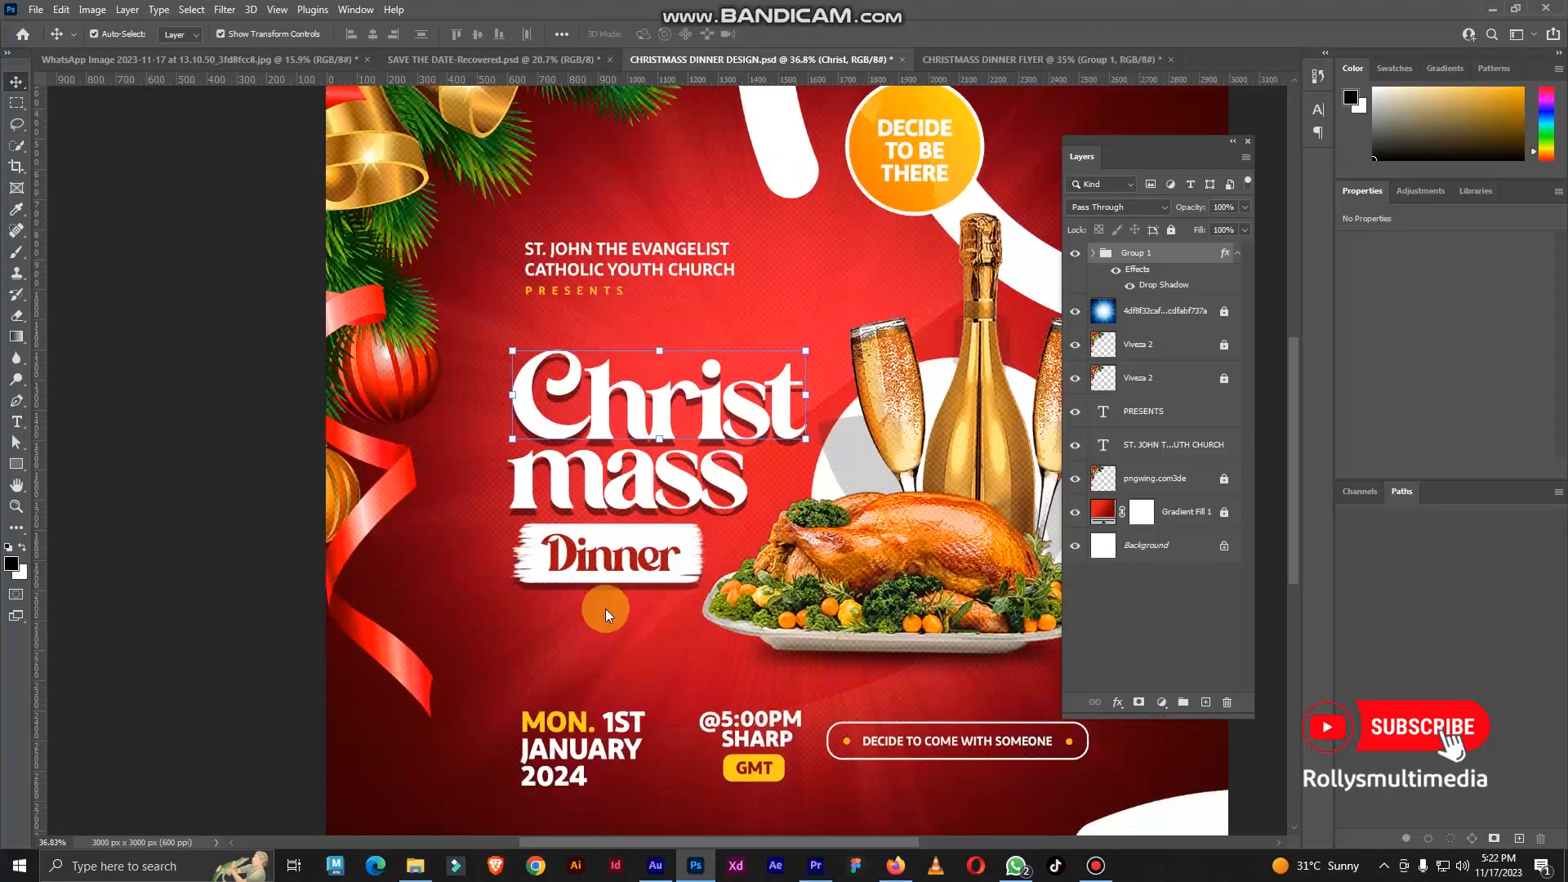
scroll(620, 576, "up", 5)
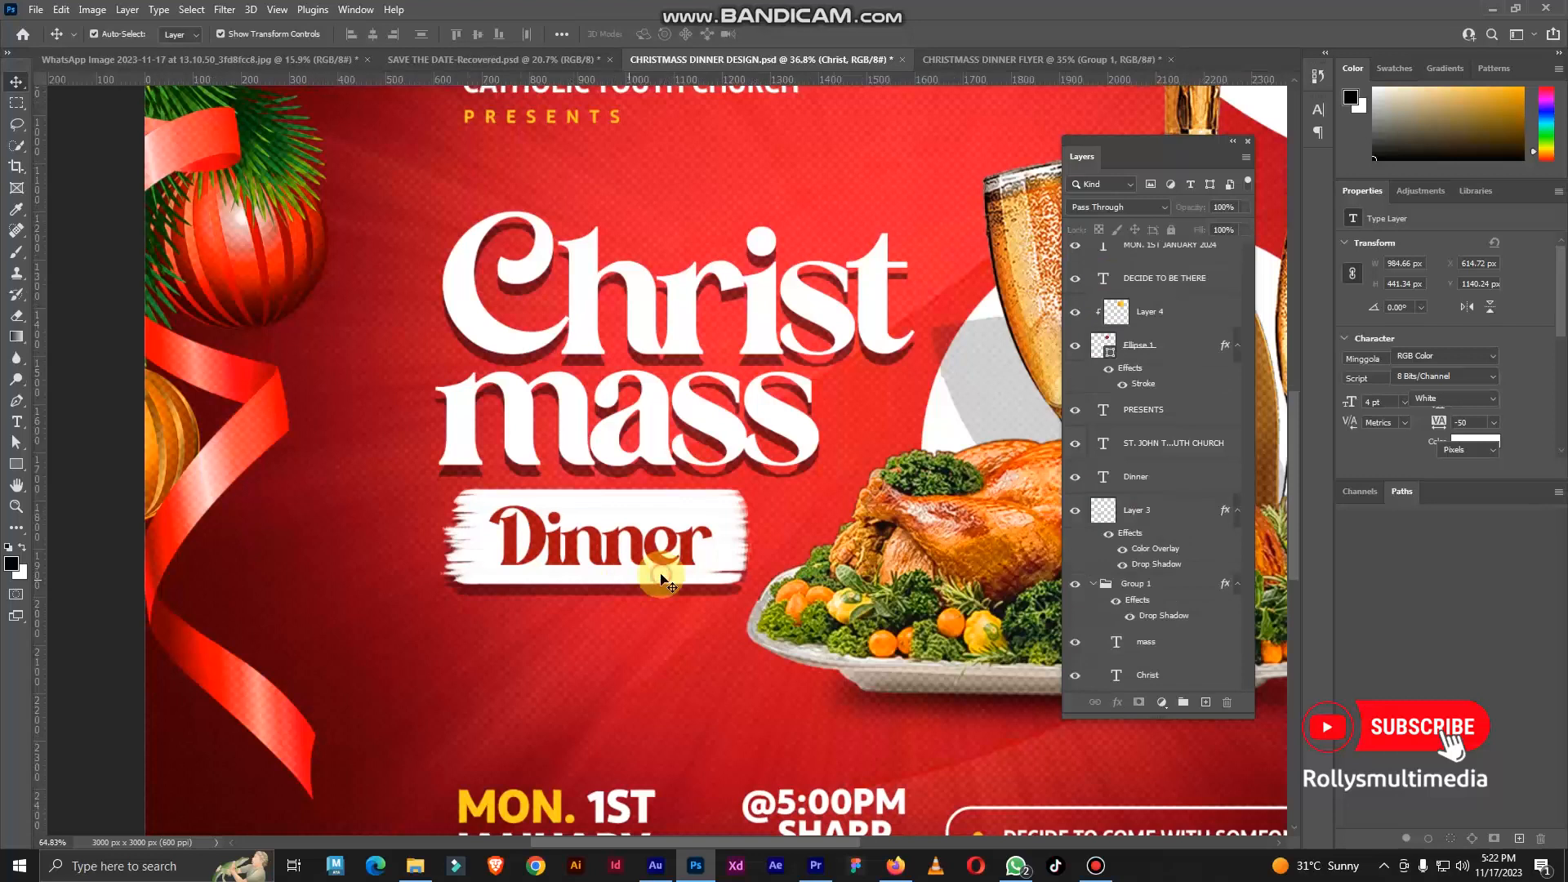
scroll(661, 578, "down", 5)
left_click(415, 865)
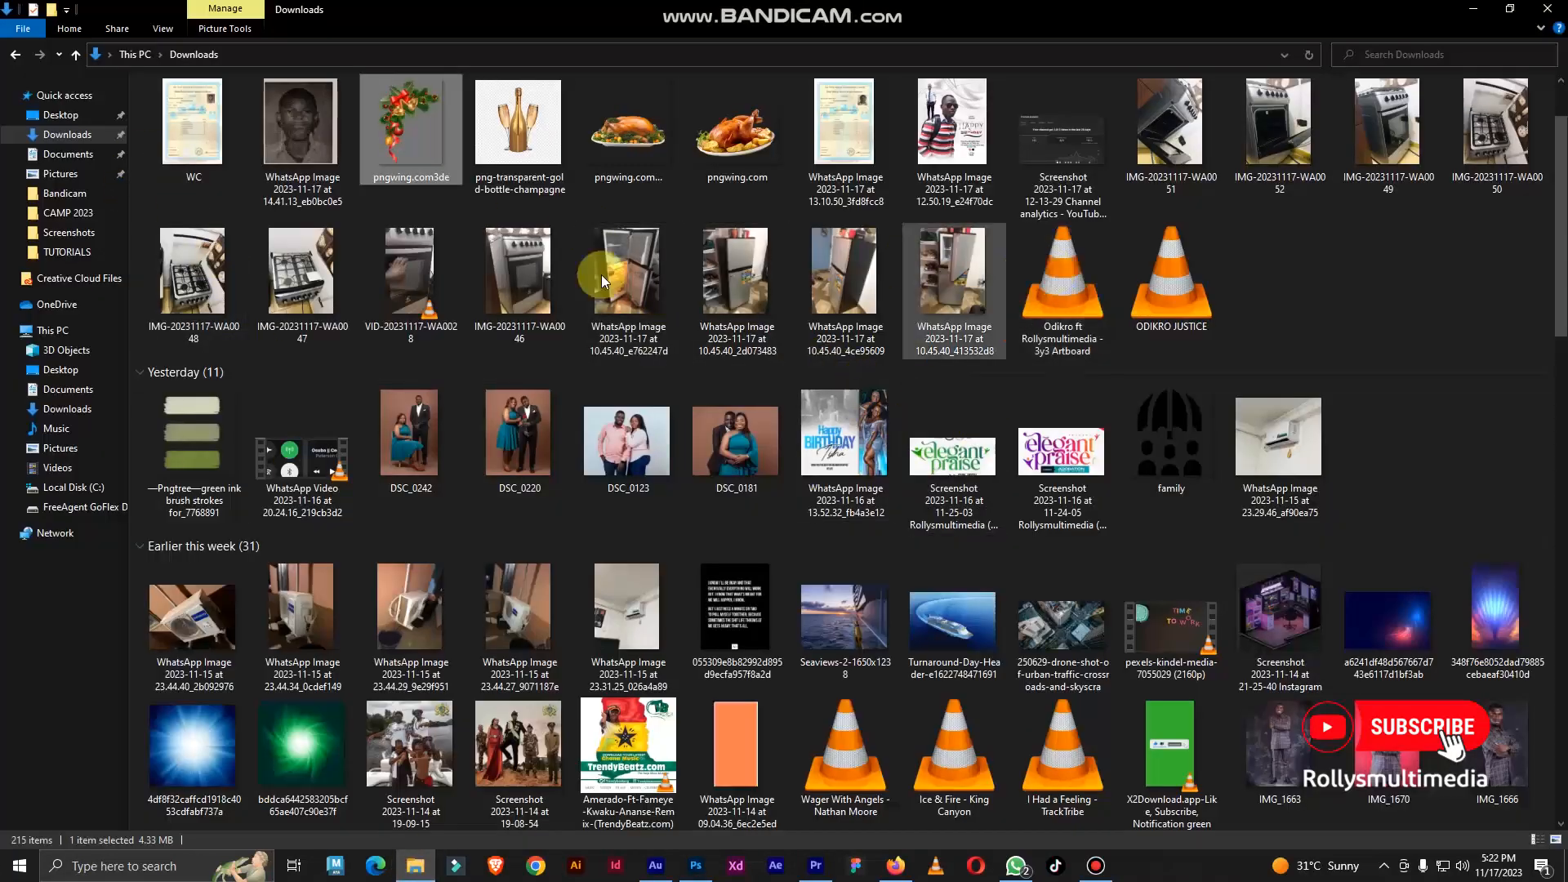
scroll(602, 281, "up", 1)
left_click_drag(194, 457, 763, 580)
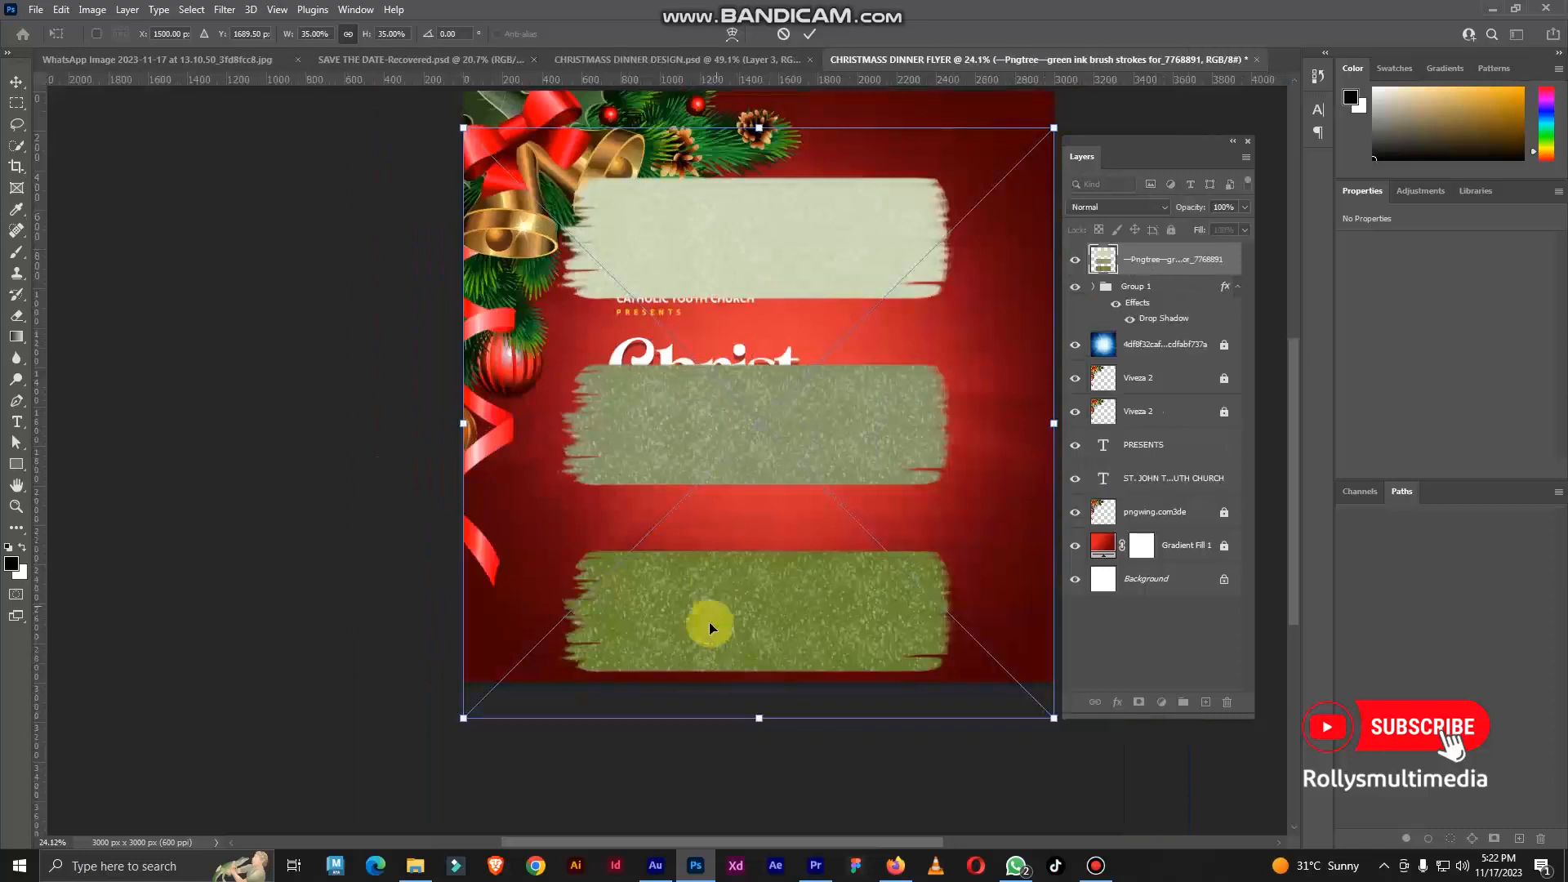
mouse_move(754, 718)
left_mouse_down()
mouse_move(718, 420)
mouse_move(739, 458)
left_mouse_up()
Rasterize the brush strokes layer, then cut its uppermost pale green stroke and paste it onto a separate layer
right_click(1144, 259)
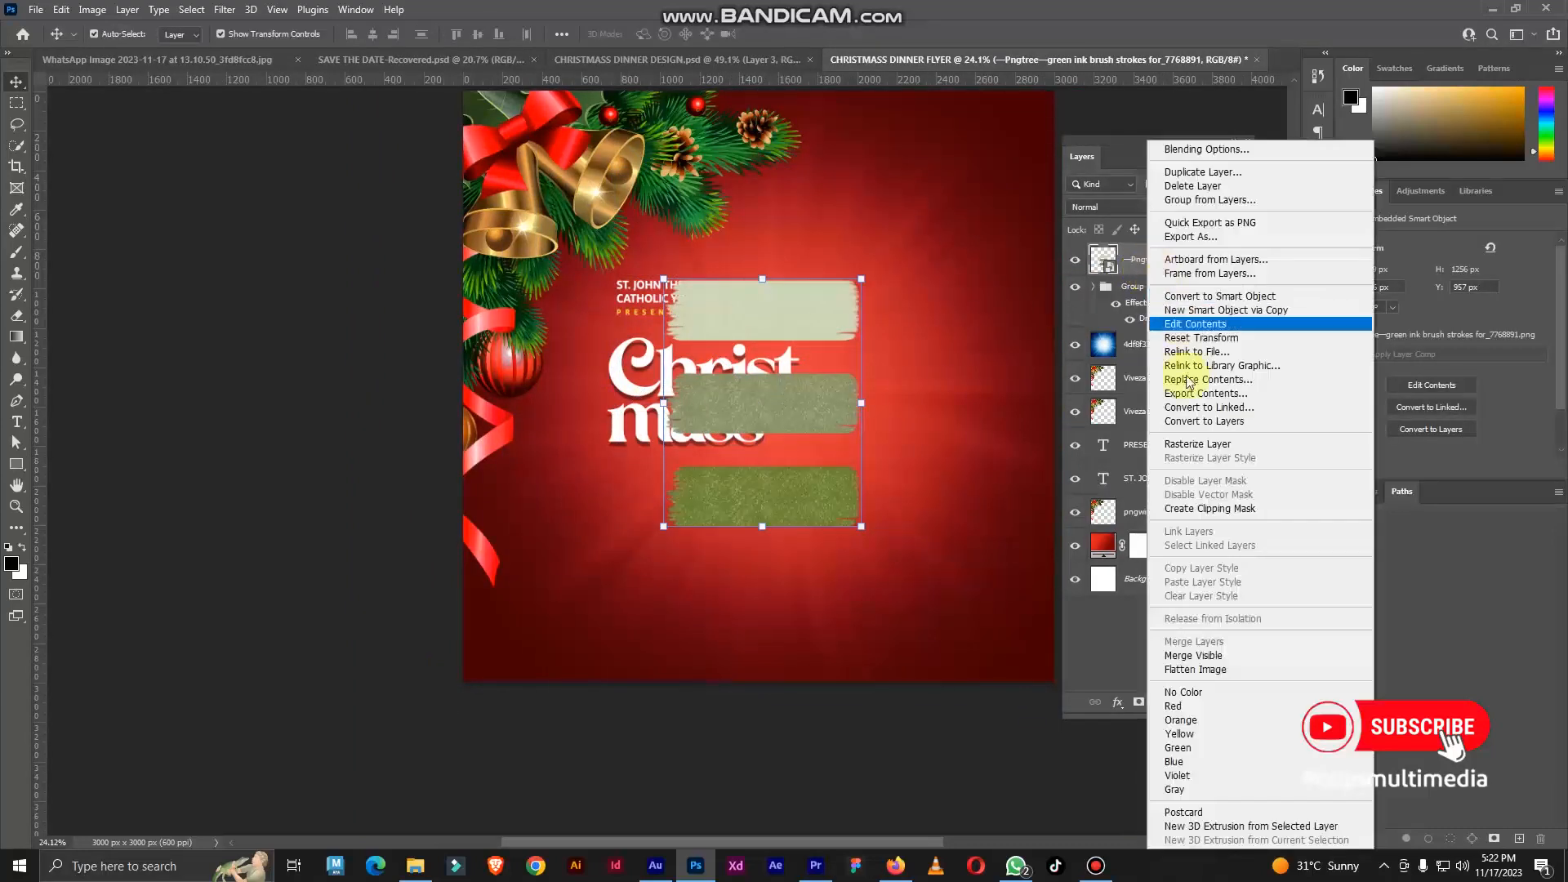
left_click(1190, 444)
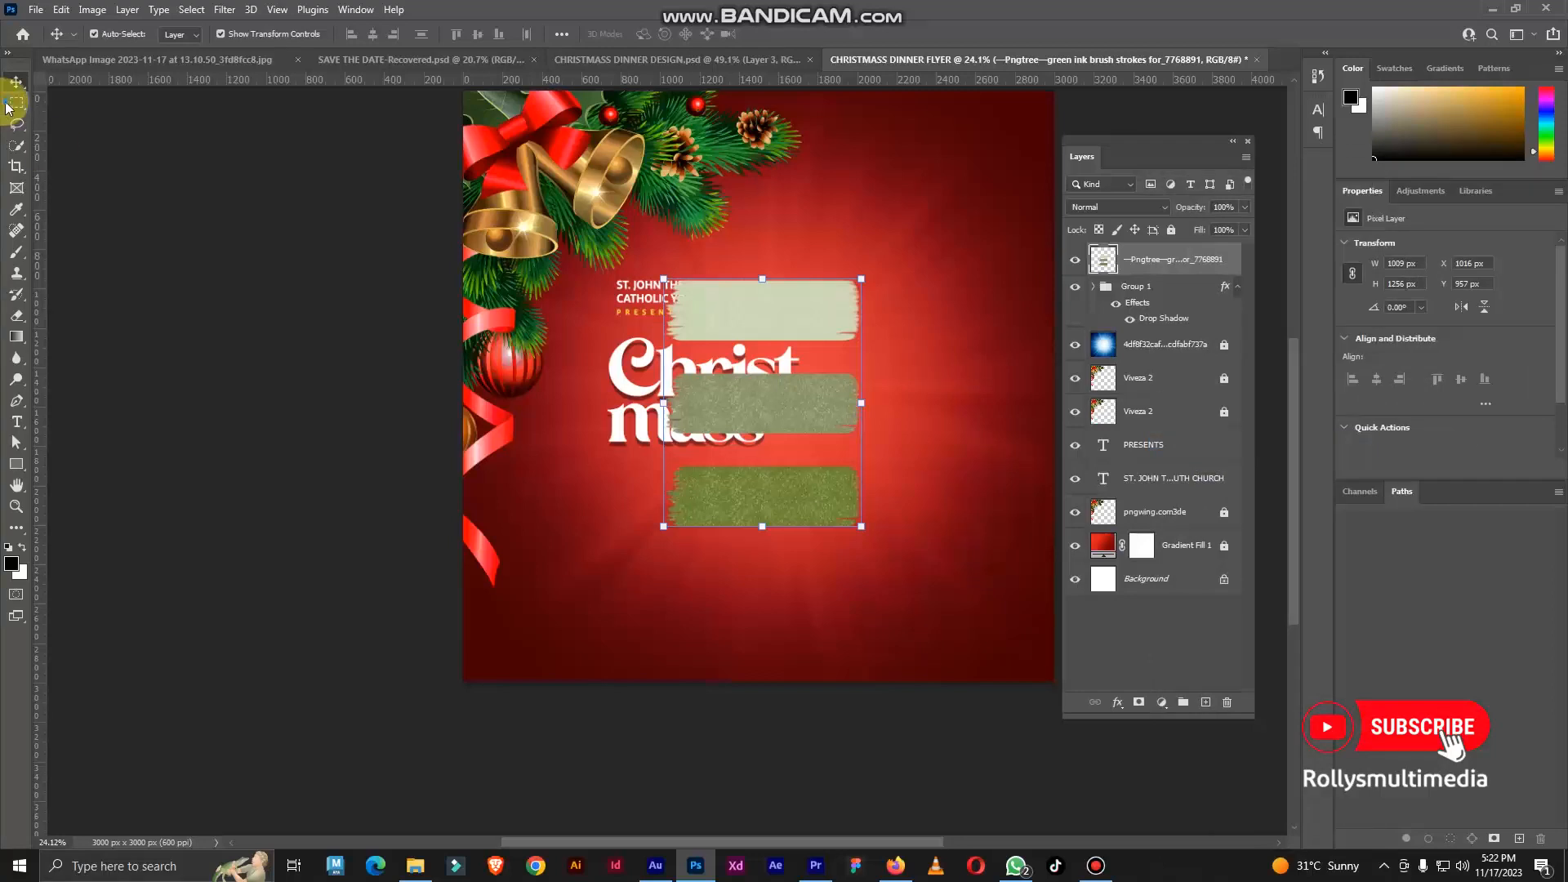
right_click(7, 103)
left_click(105, 106)
scroll(879, 237, "up", 2)
left_click_drag(560, 266, 916, 391)
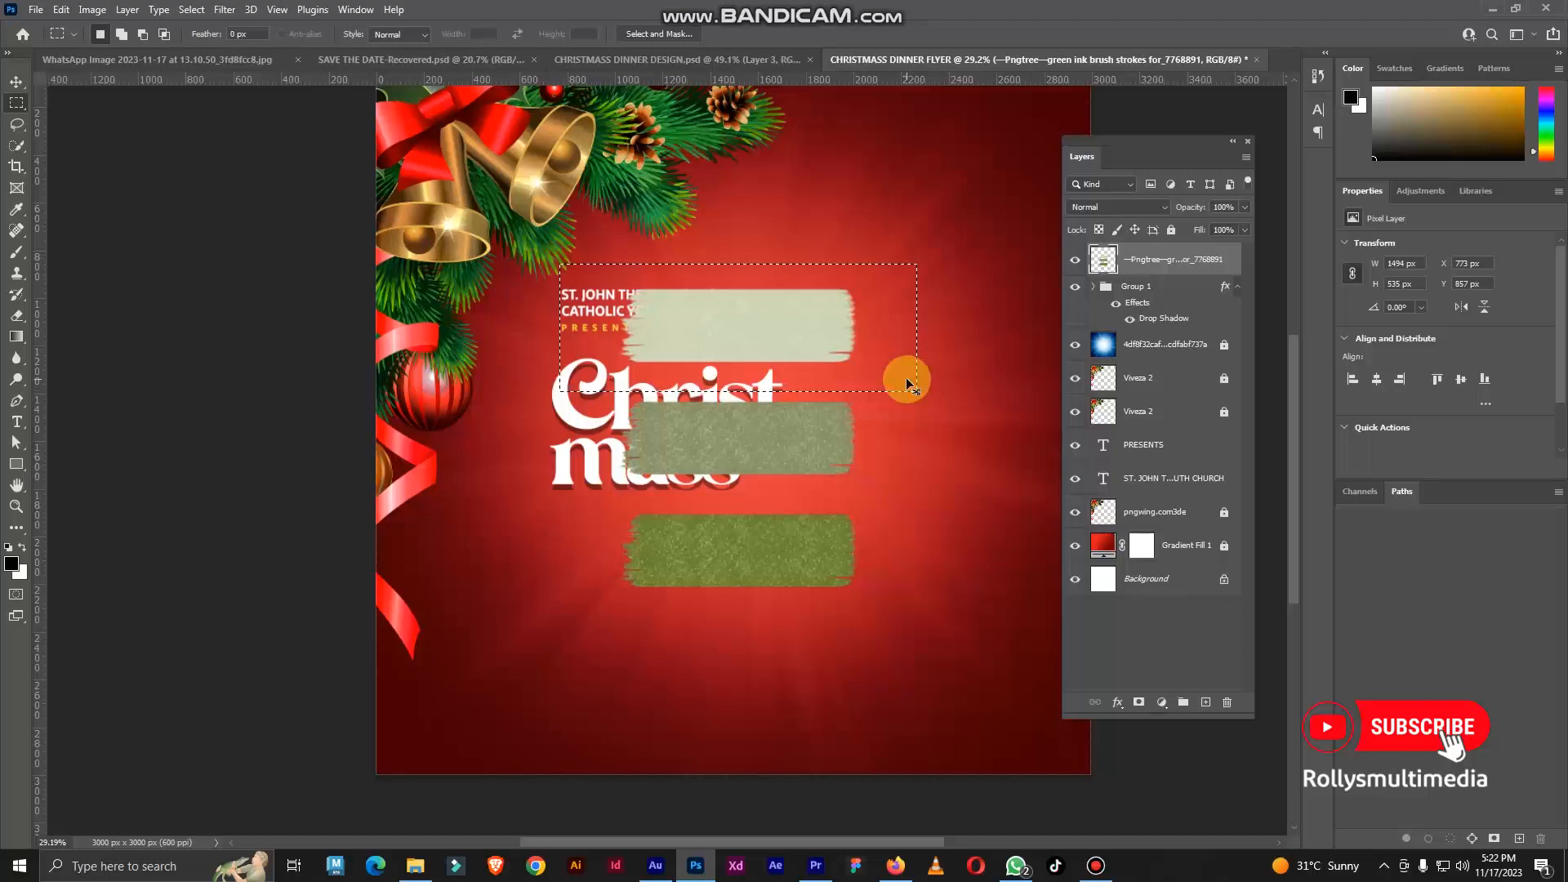
key("Delete")
key("ctrl+d")
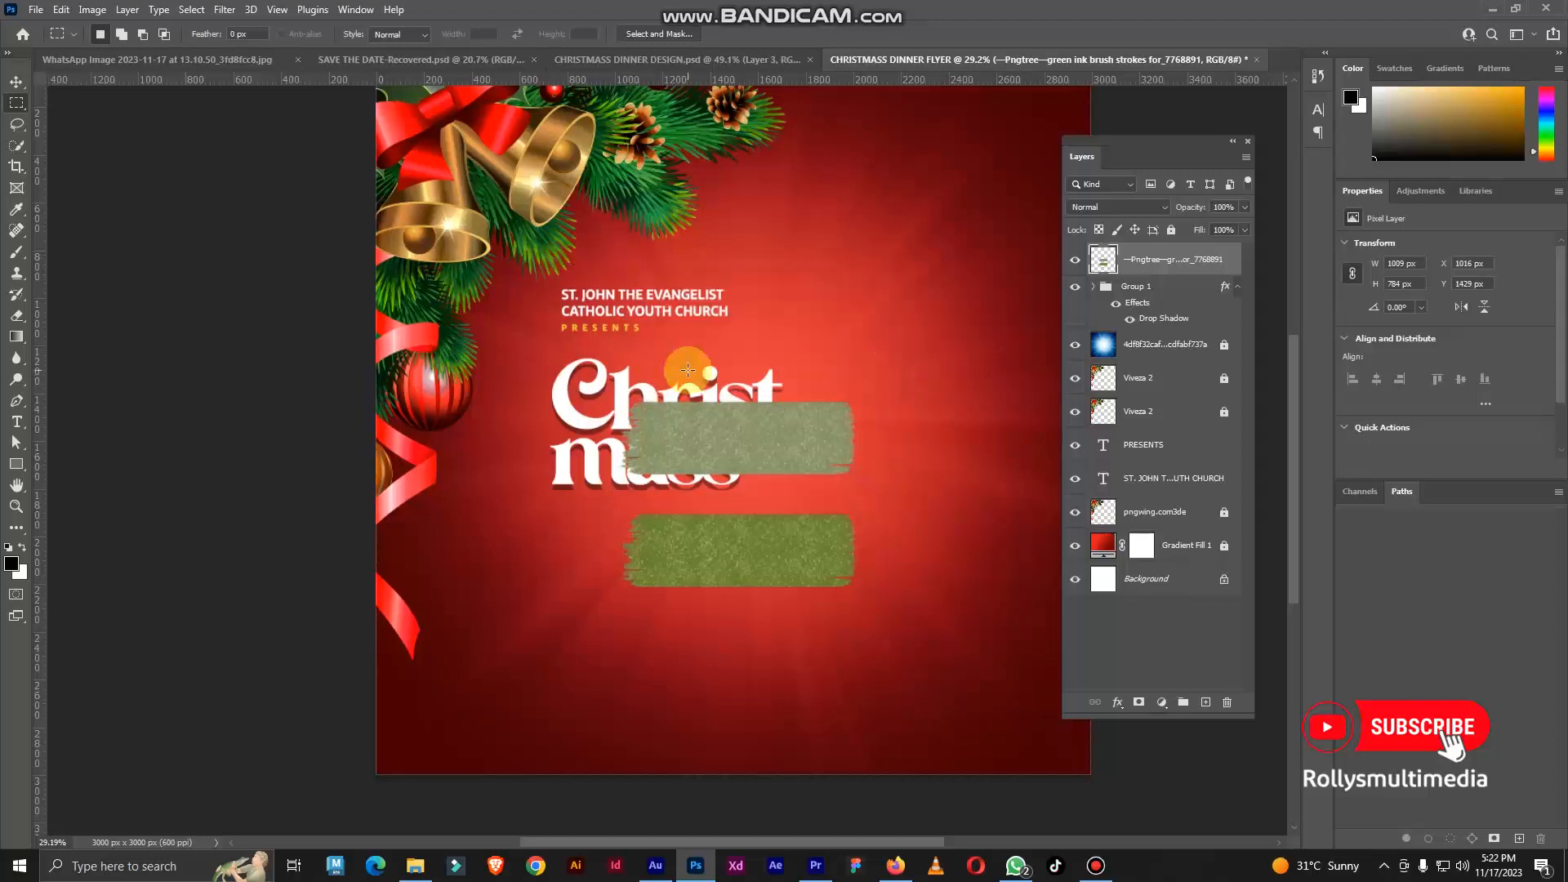
key("ctrl+v")
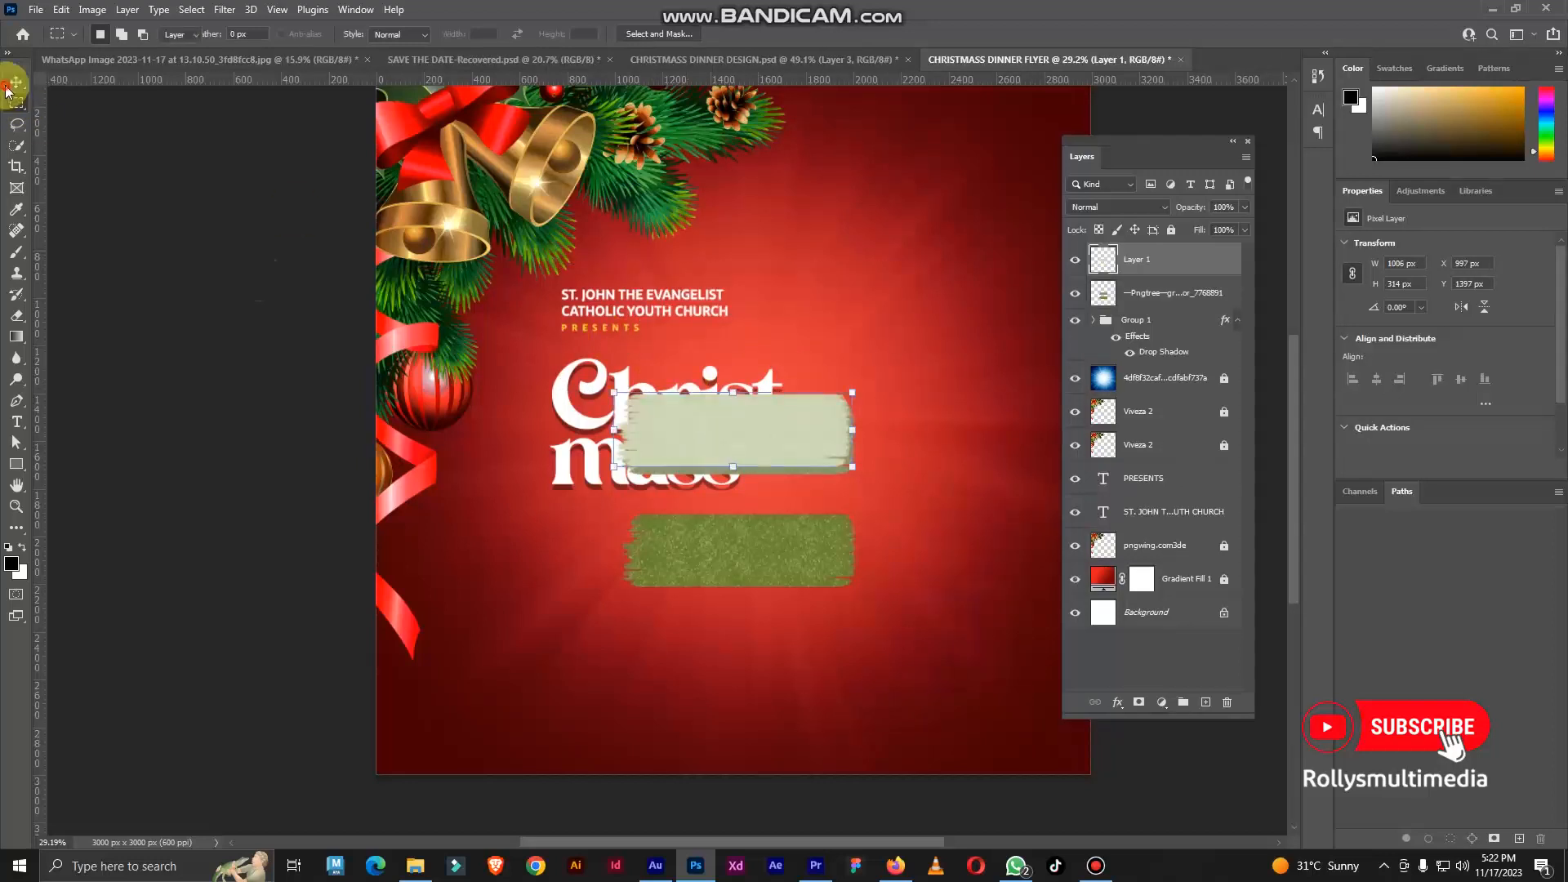
Delete the brush strokes layer holding the leftover green strokes, keeping the separate pale stroke
left_click(13, 84)
left_click(707, 568)
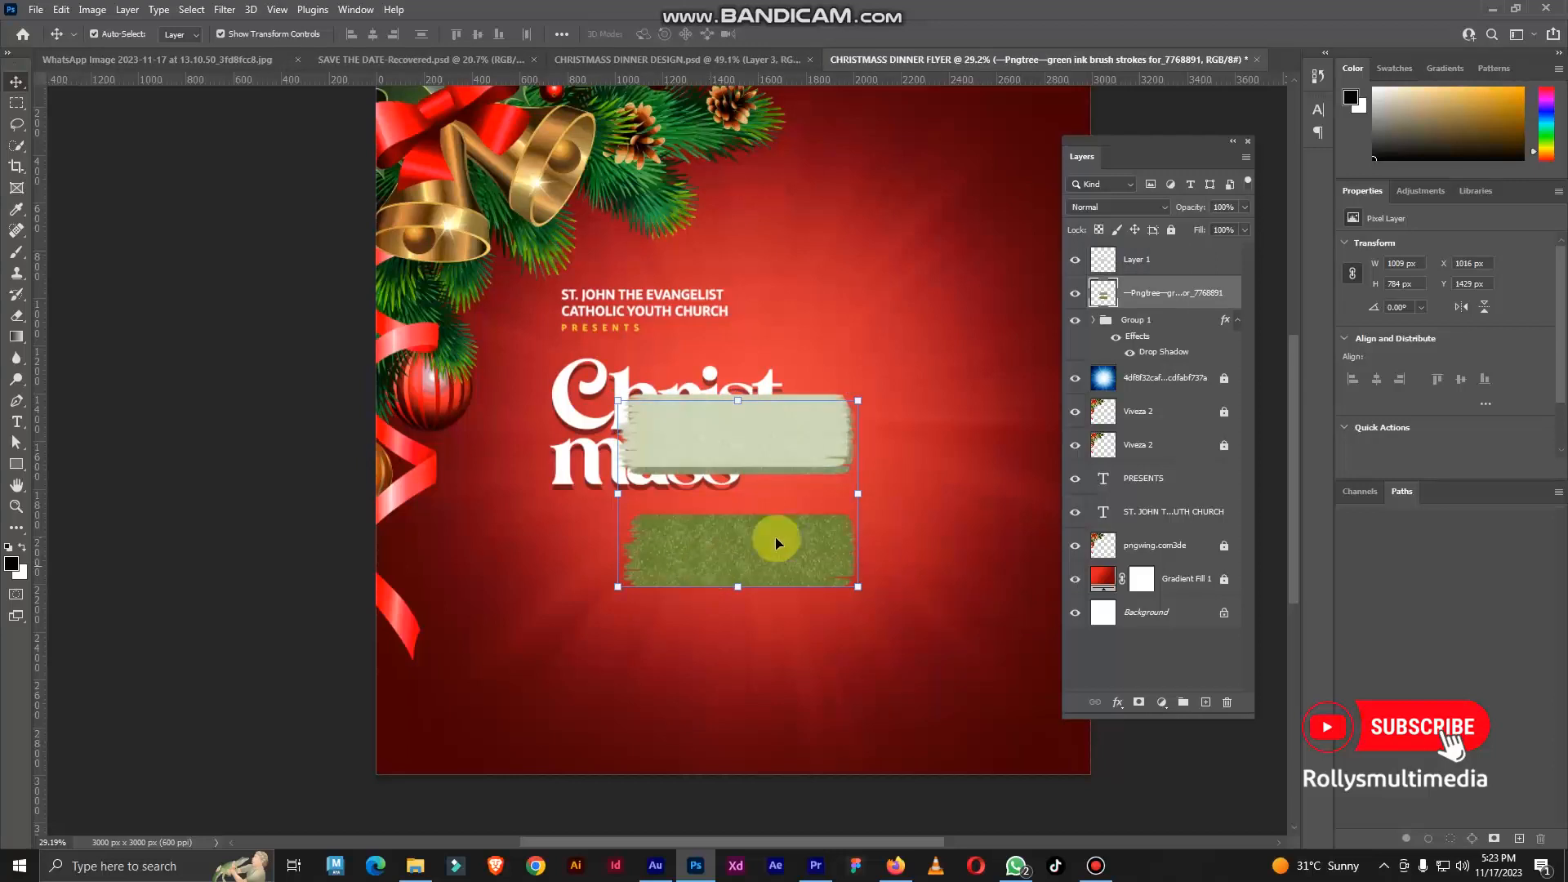
key("Delete")
left_click(1154, 288)
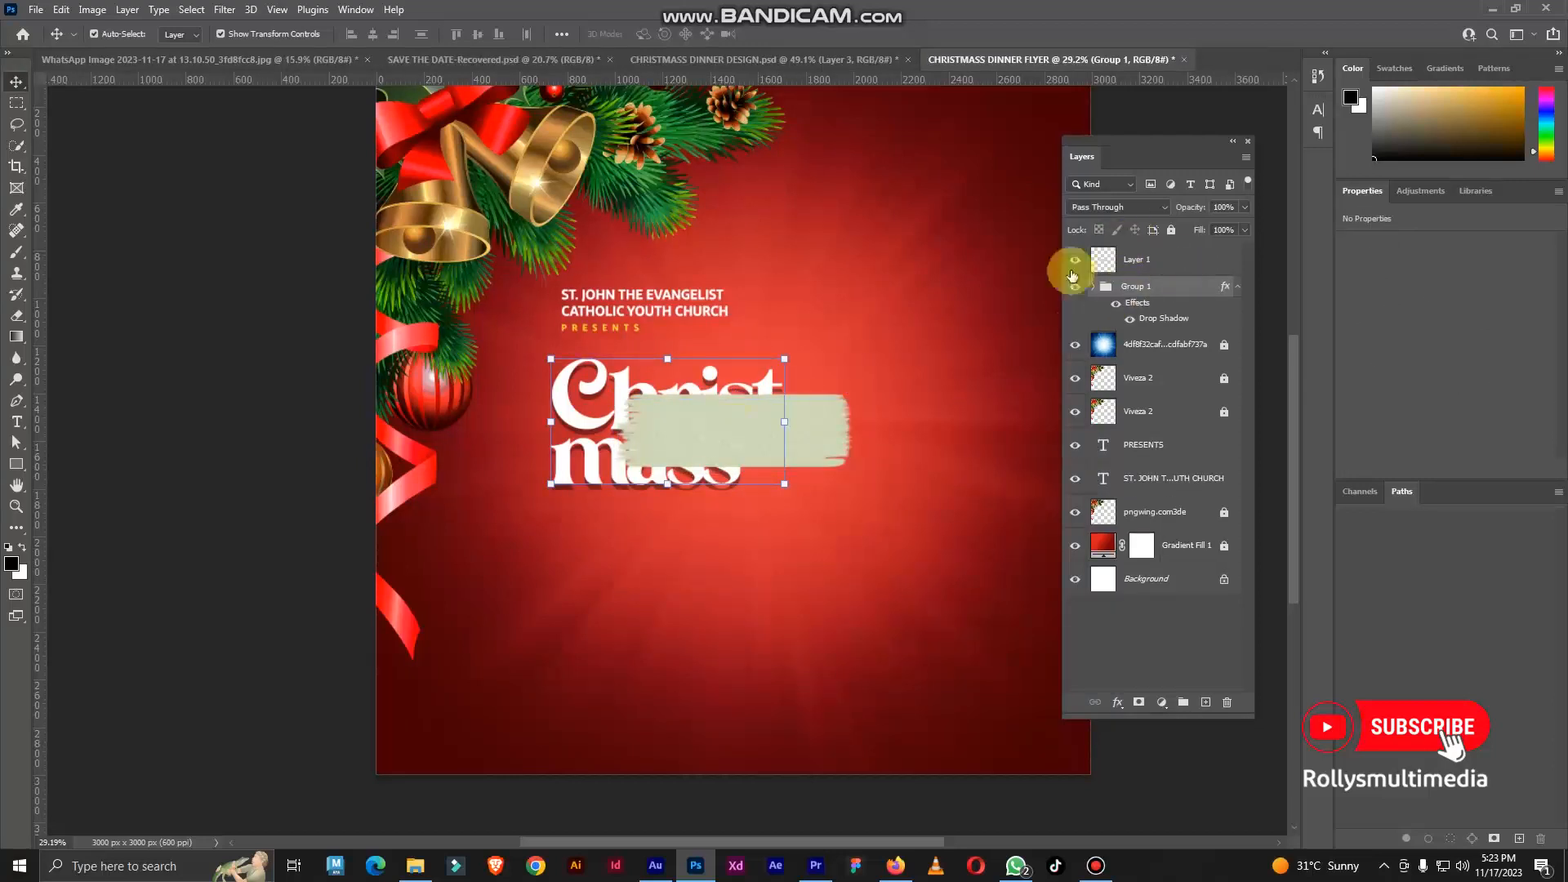
Scale the pale brush stroke down to about 775 px wide and place it directly beneath the word "mass"
scroll(752, 411, "up", 1)
left_click(823, 449)
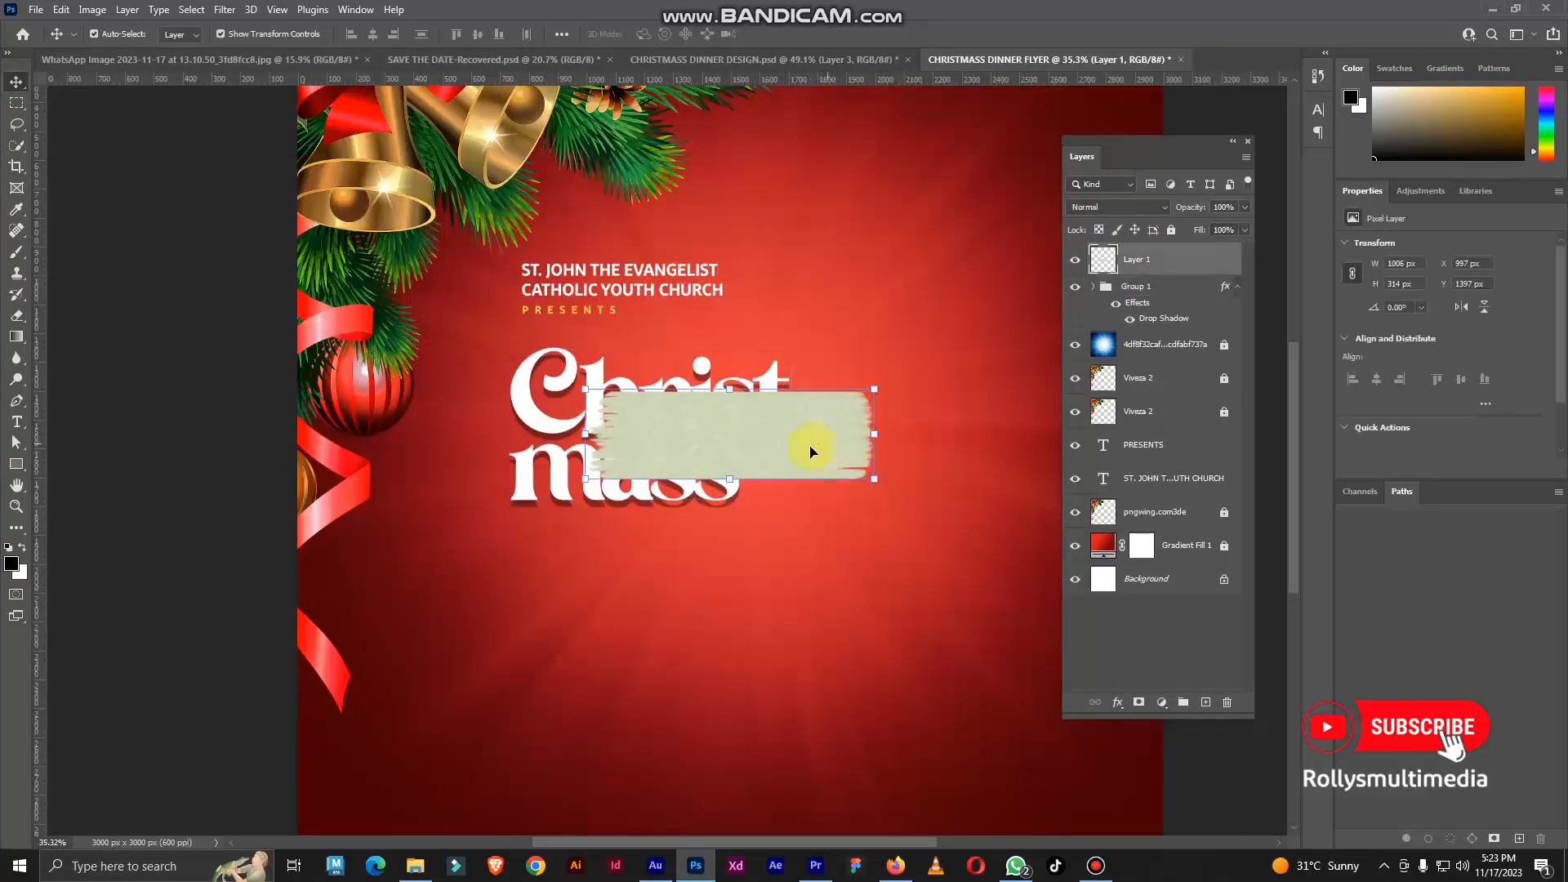
mouse_move(806, 474)
left_mouse_down()
mouse_move(744, 585)
mouse_move(743, 560)
mouse_move(684, 558)
left_mouse_up()
key("Return")
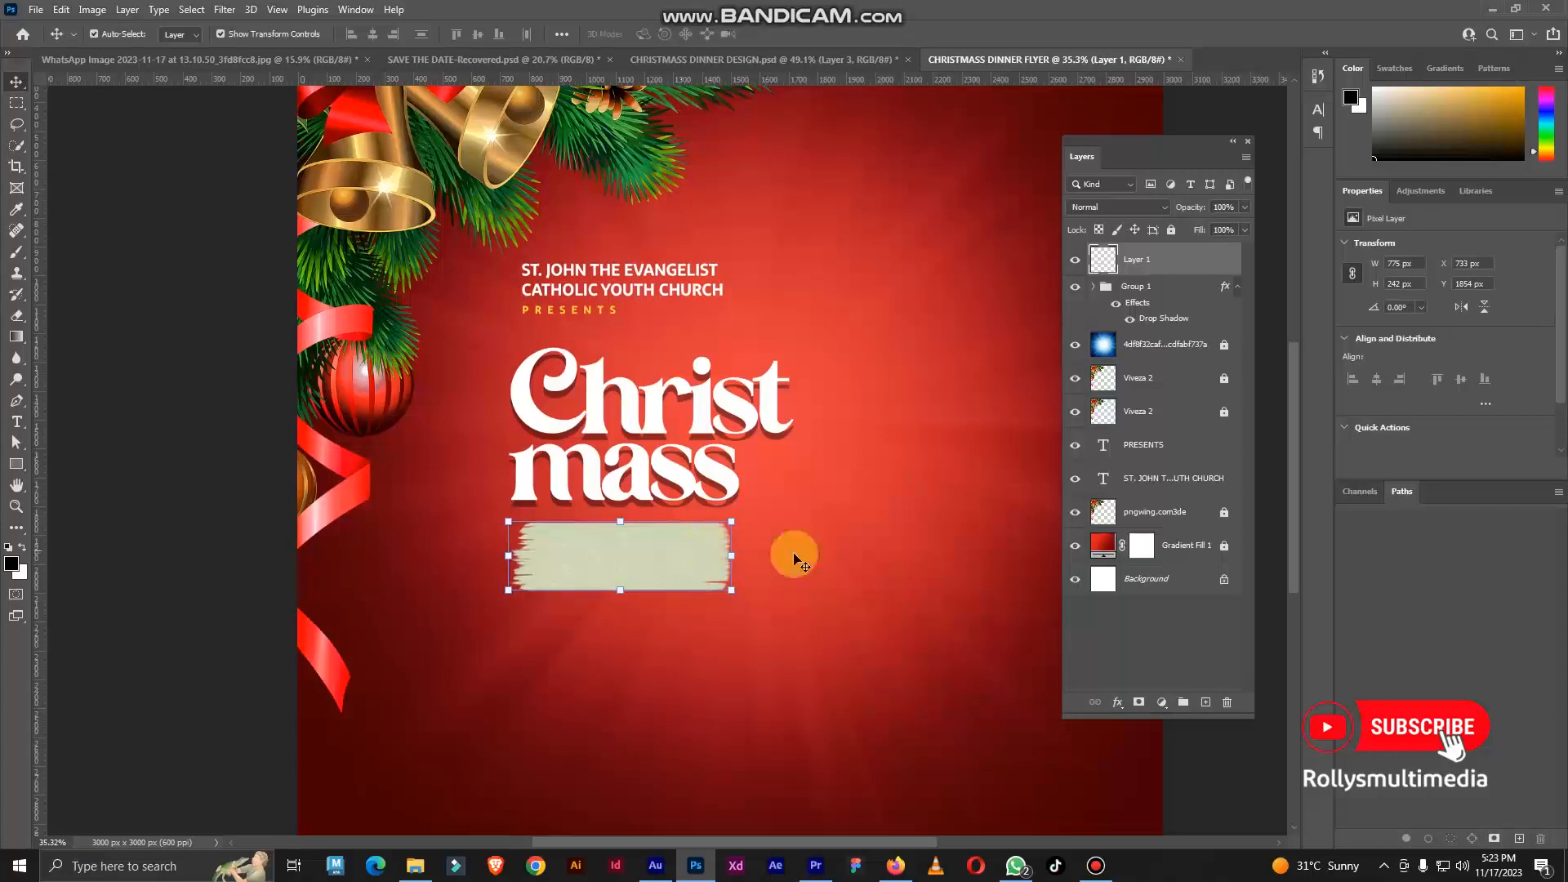
Apply a white Color Overlay effect to the brush stroke layer
left_click(1117, 703)
left_click(1166, 640)
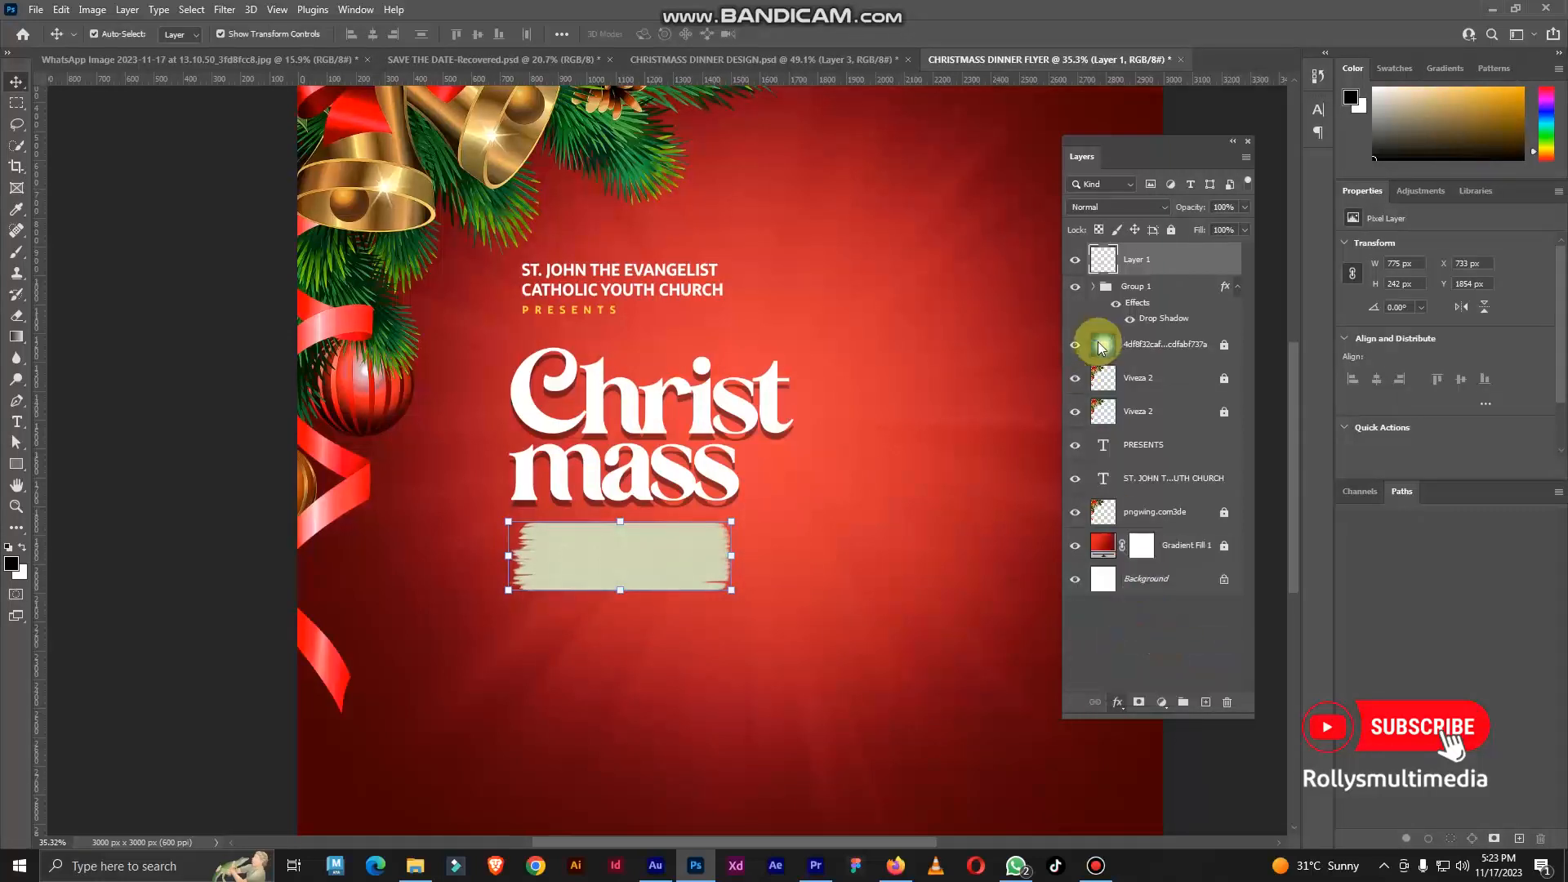
left_click(1489, 293)
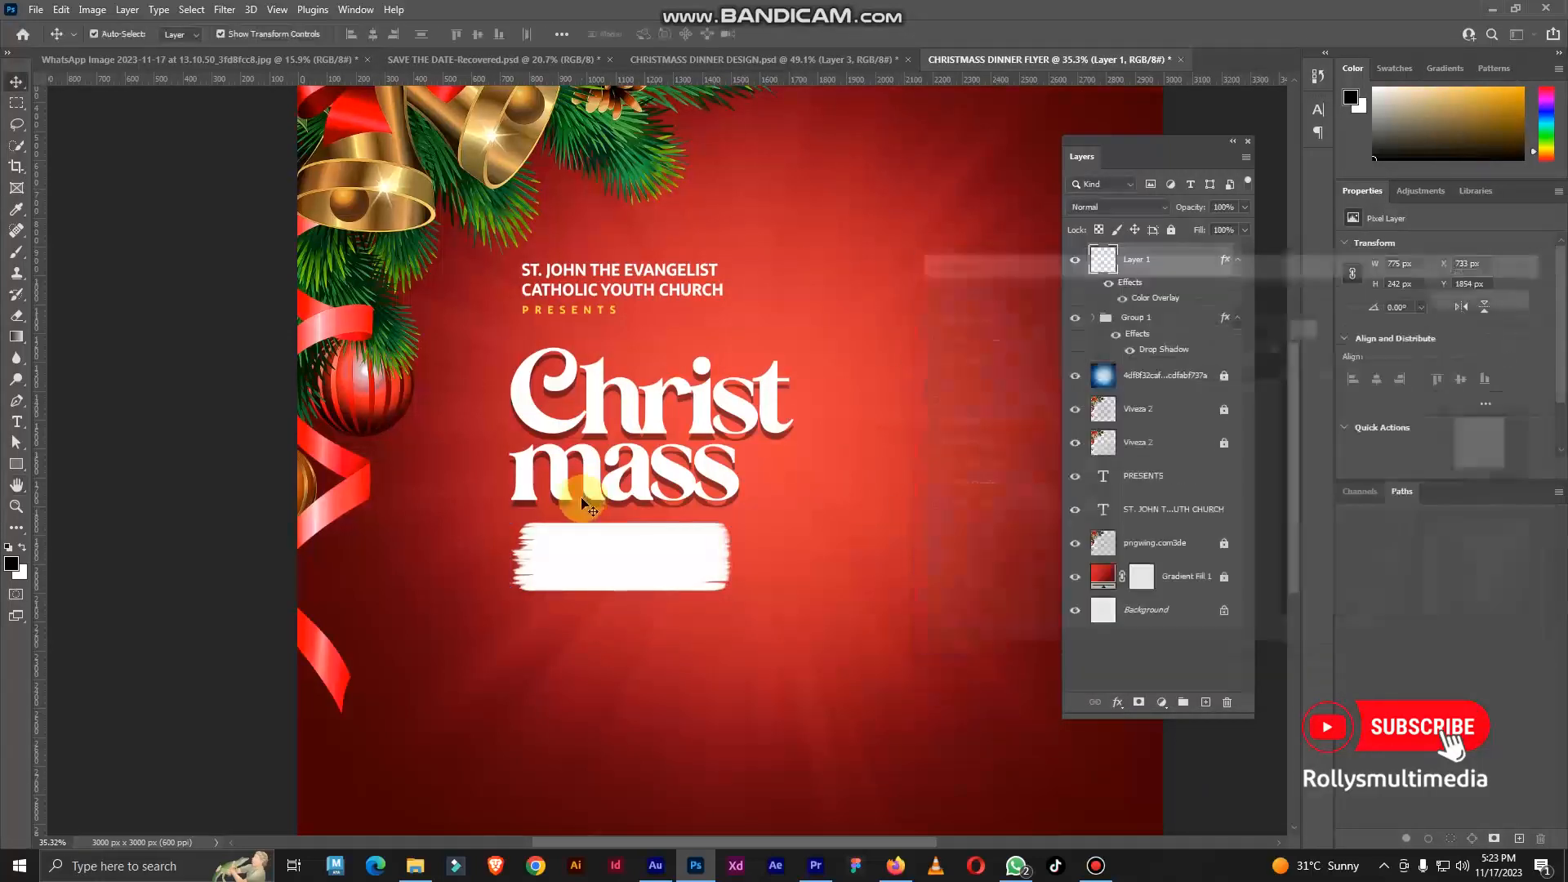
Add the text "Dinner" on a new layer over the white brush stroke and enlarge it to about 480 px wide
left_click(16, 420)
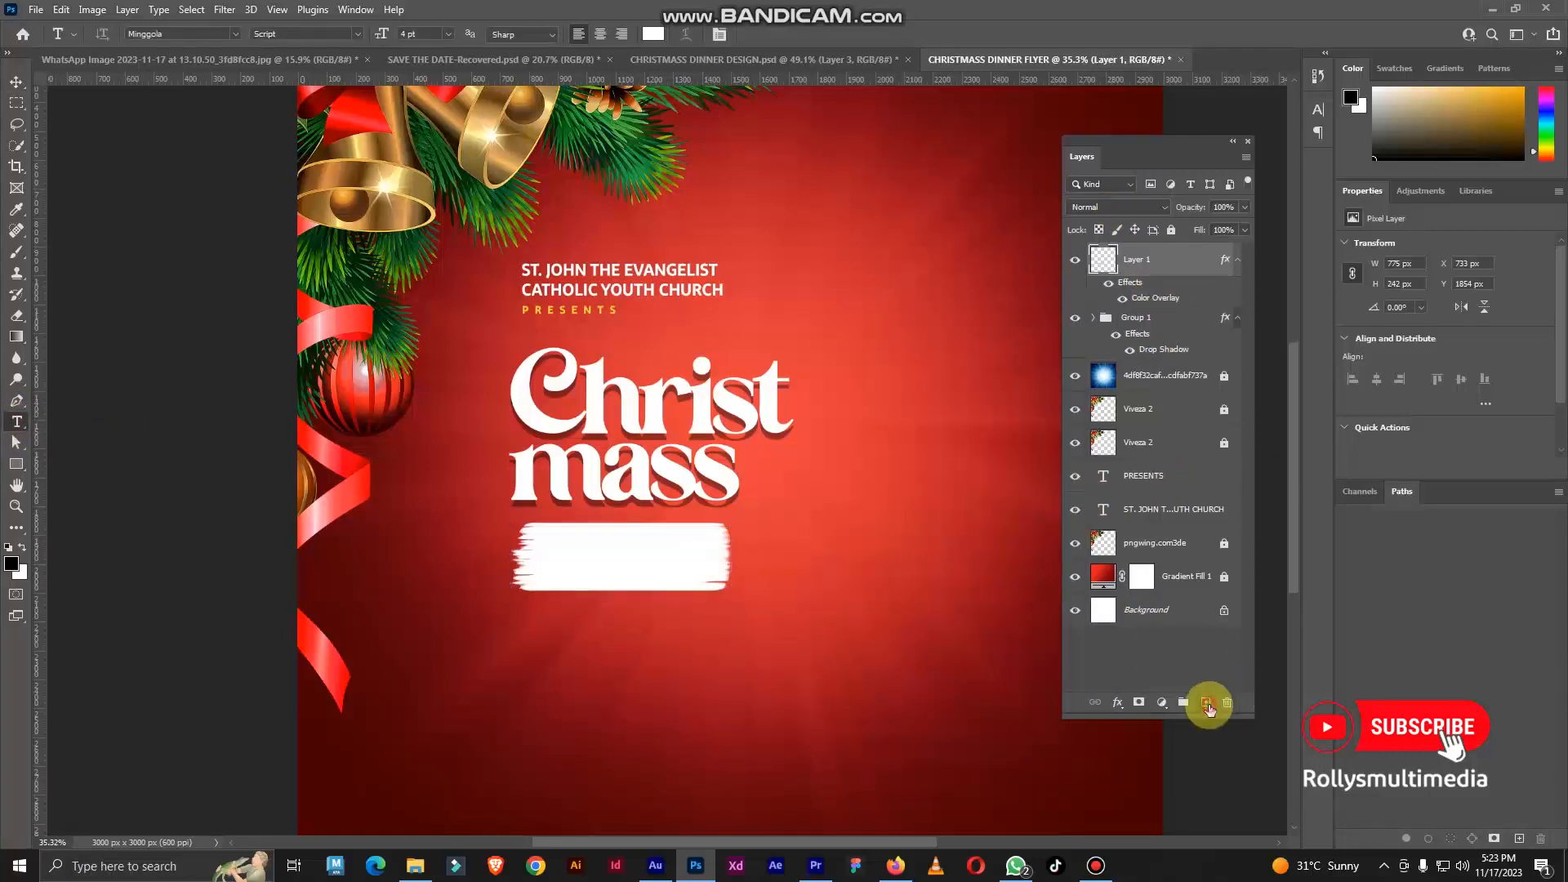
left_click(1207, 704)
left_click(555, 563)
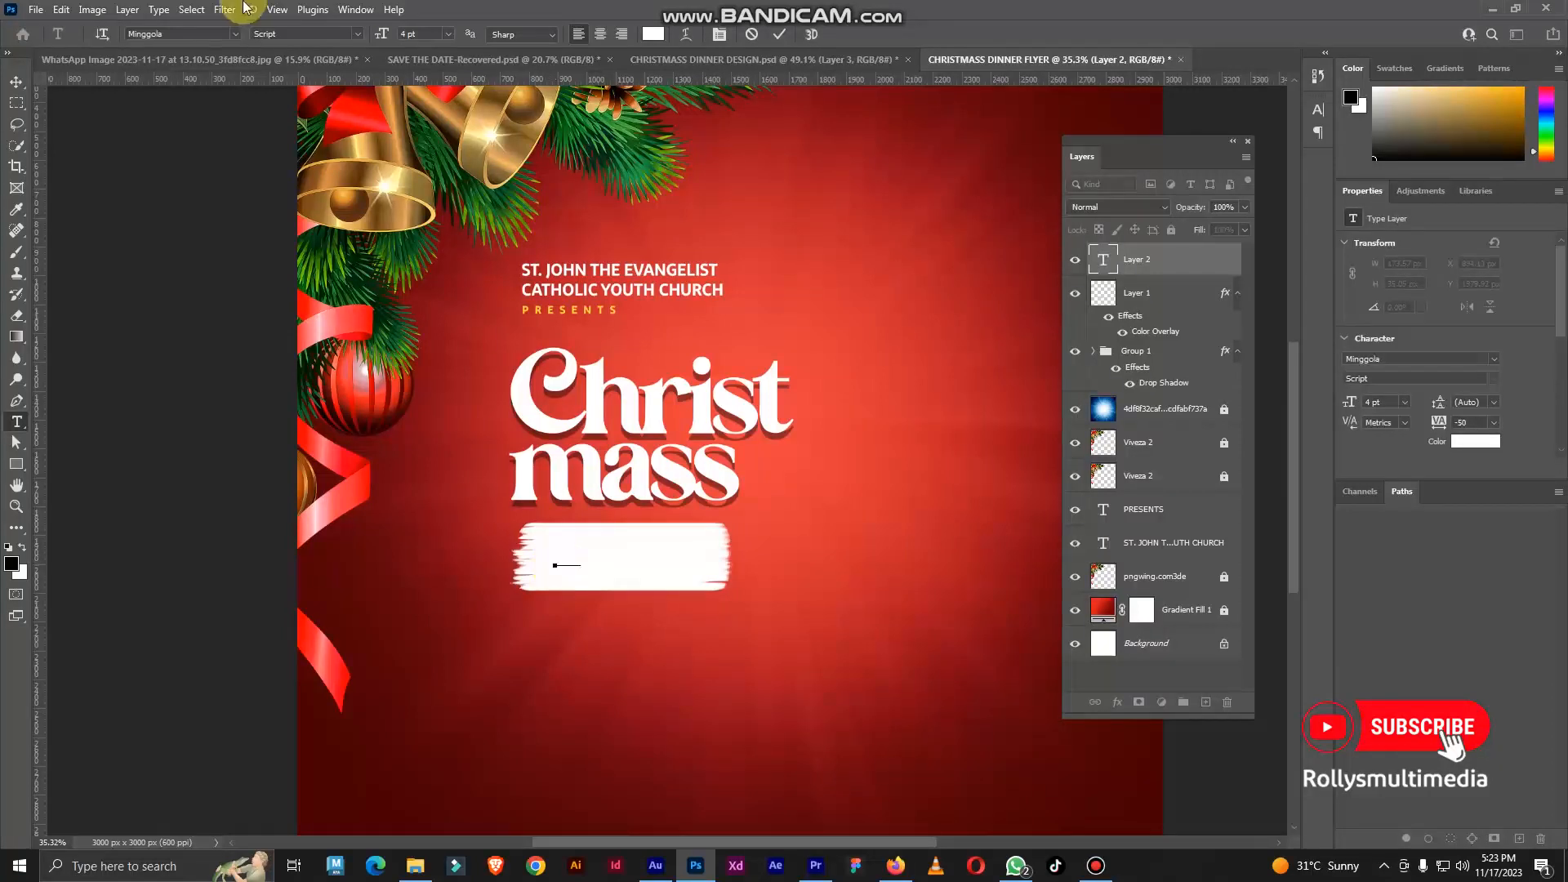
left_click(14, 87)
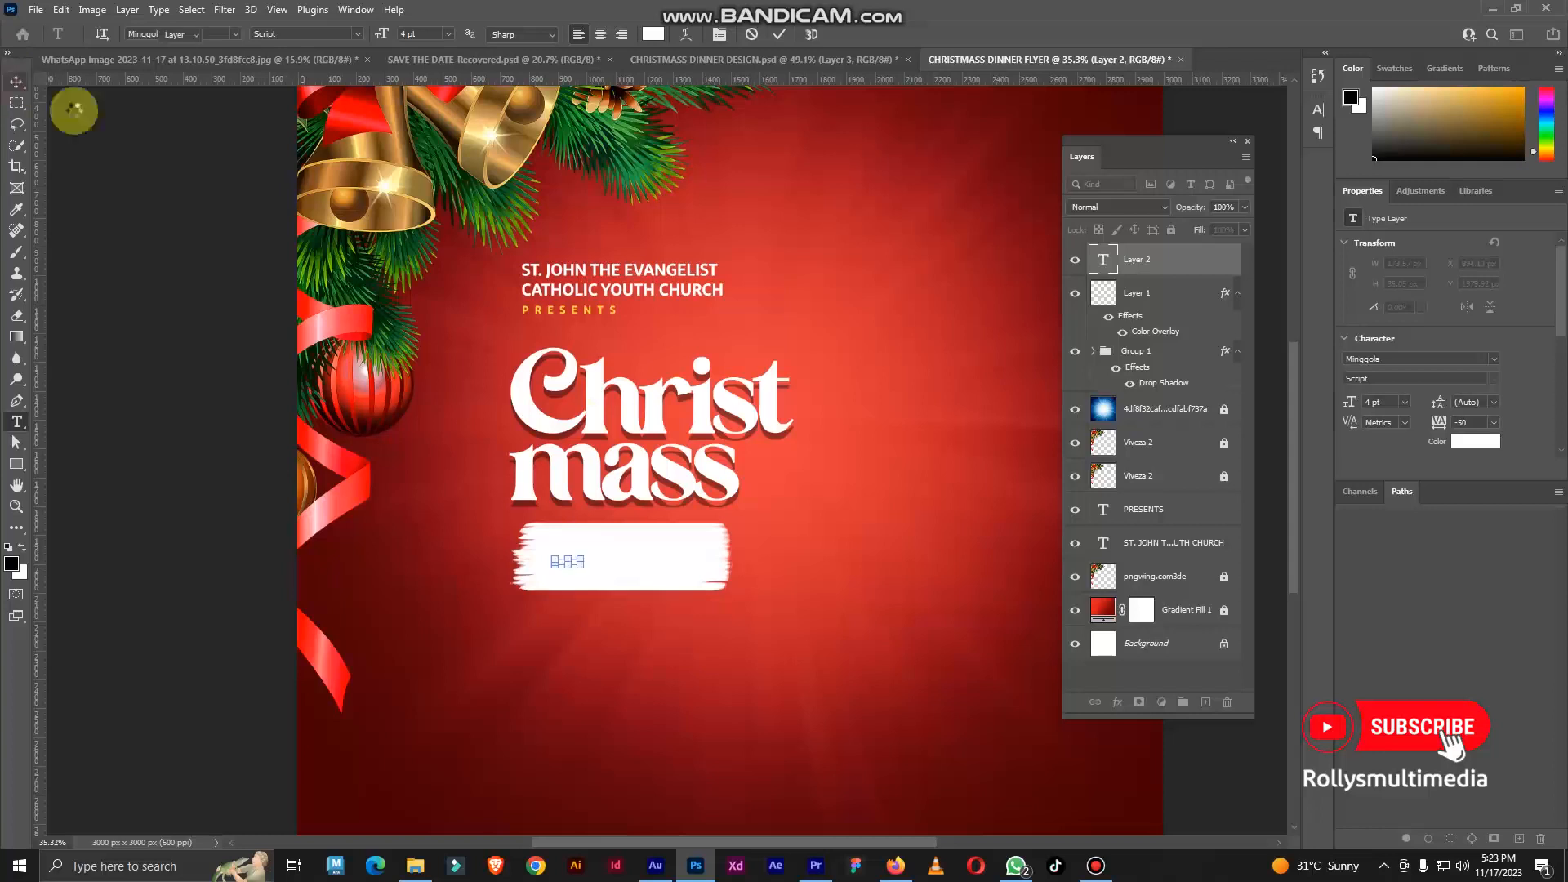
left_click(582, 558)
left_click_drag(582, 558, 651, 537)
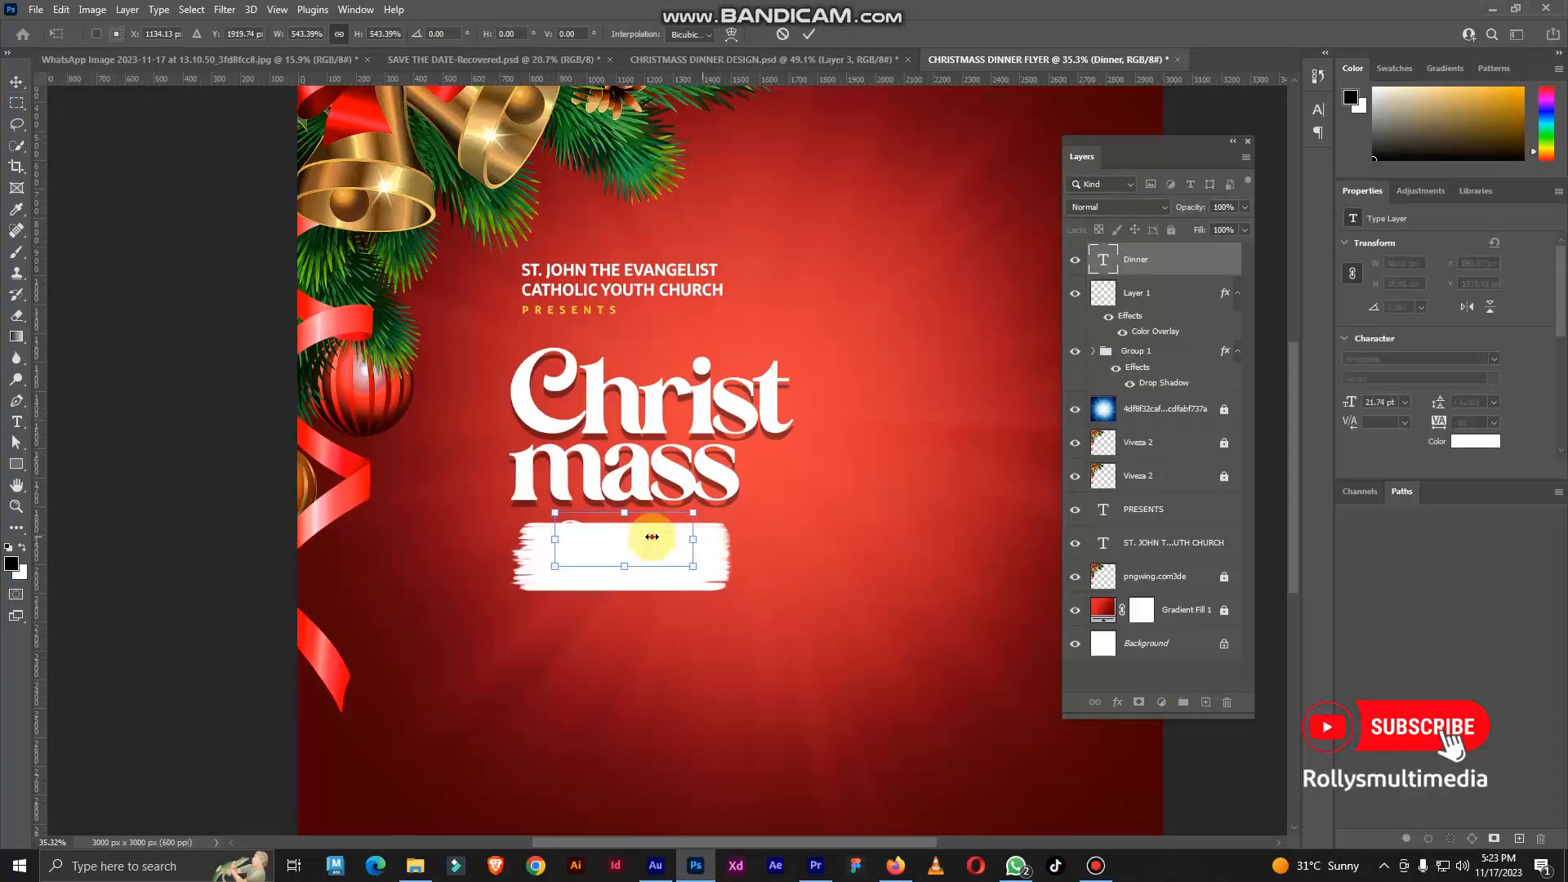
Color the "Dinner" text bright red and center it on the white brush stroke
left_click(1475, 442)
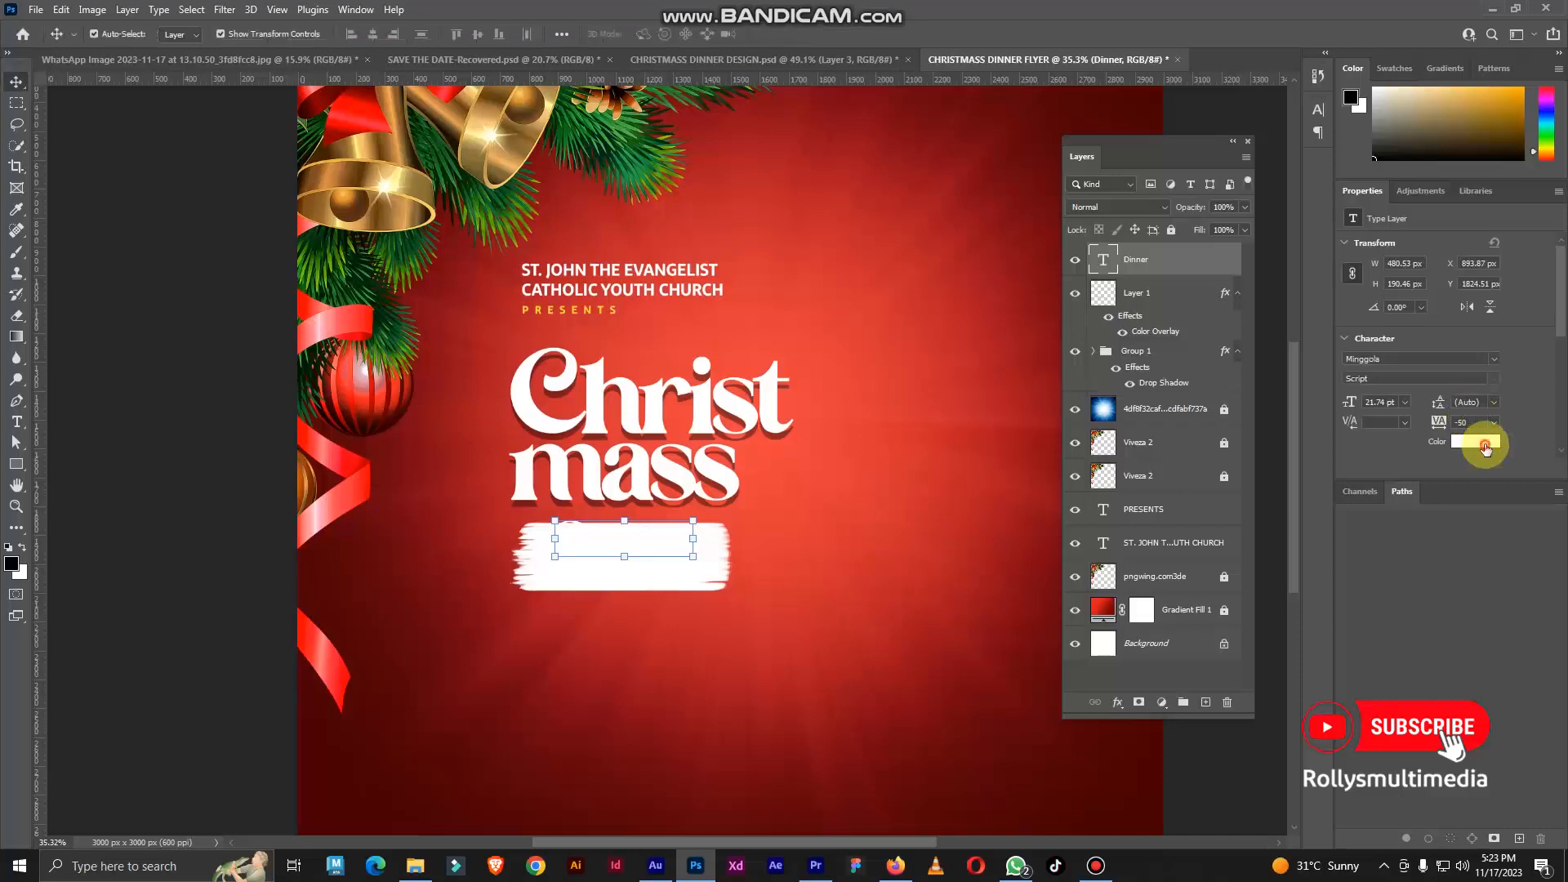
left_click(932, 273)
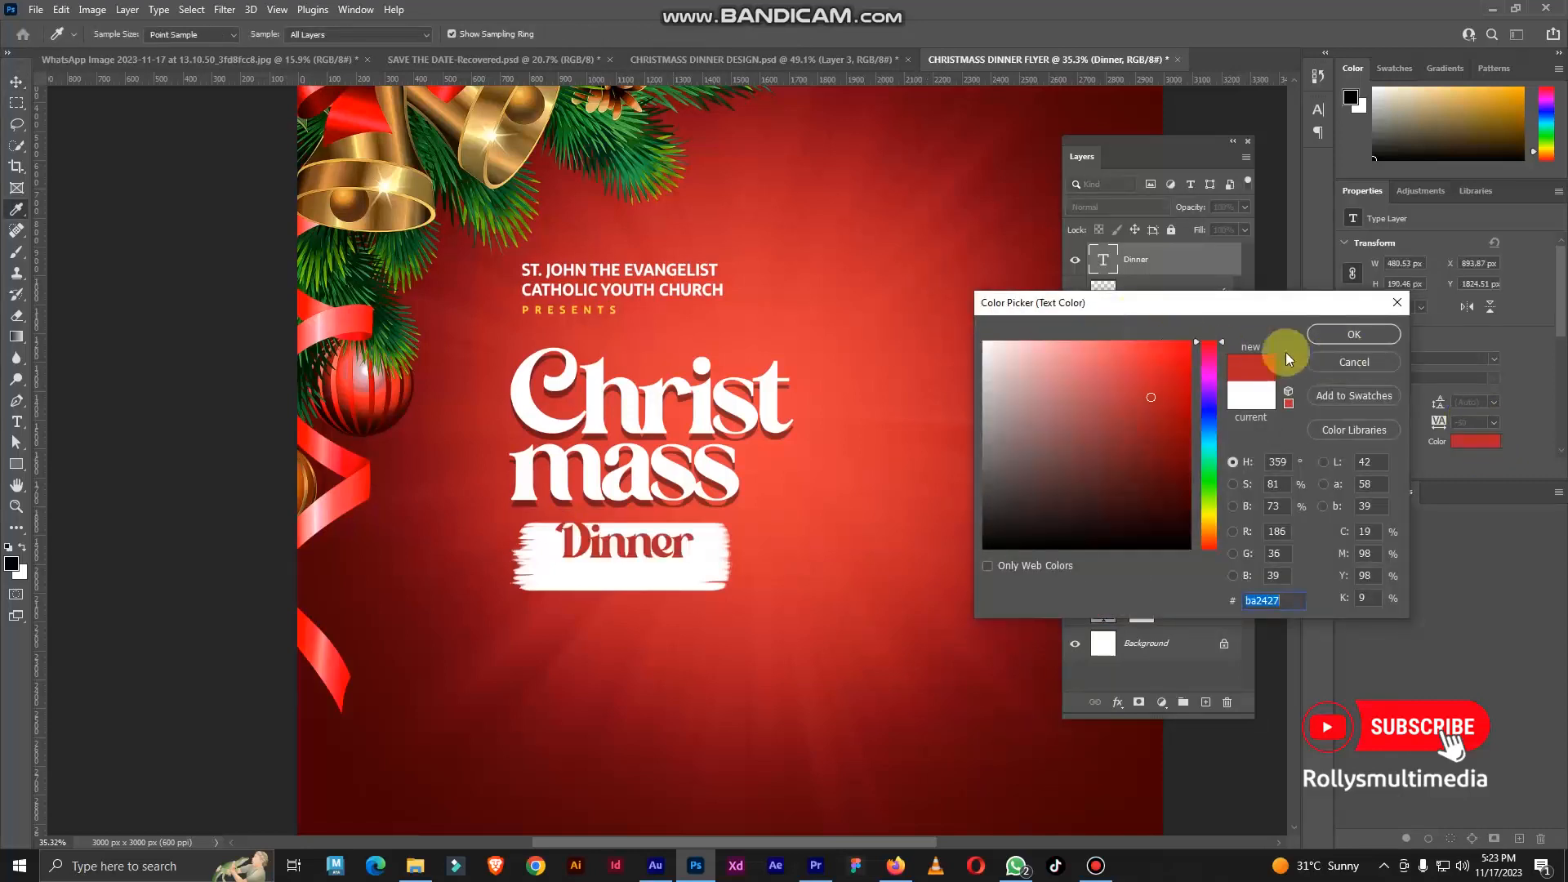
left_click_drag(1173, 360, 1276, 341)
left_click(1349, 335)
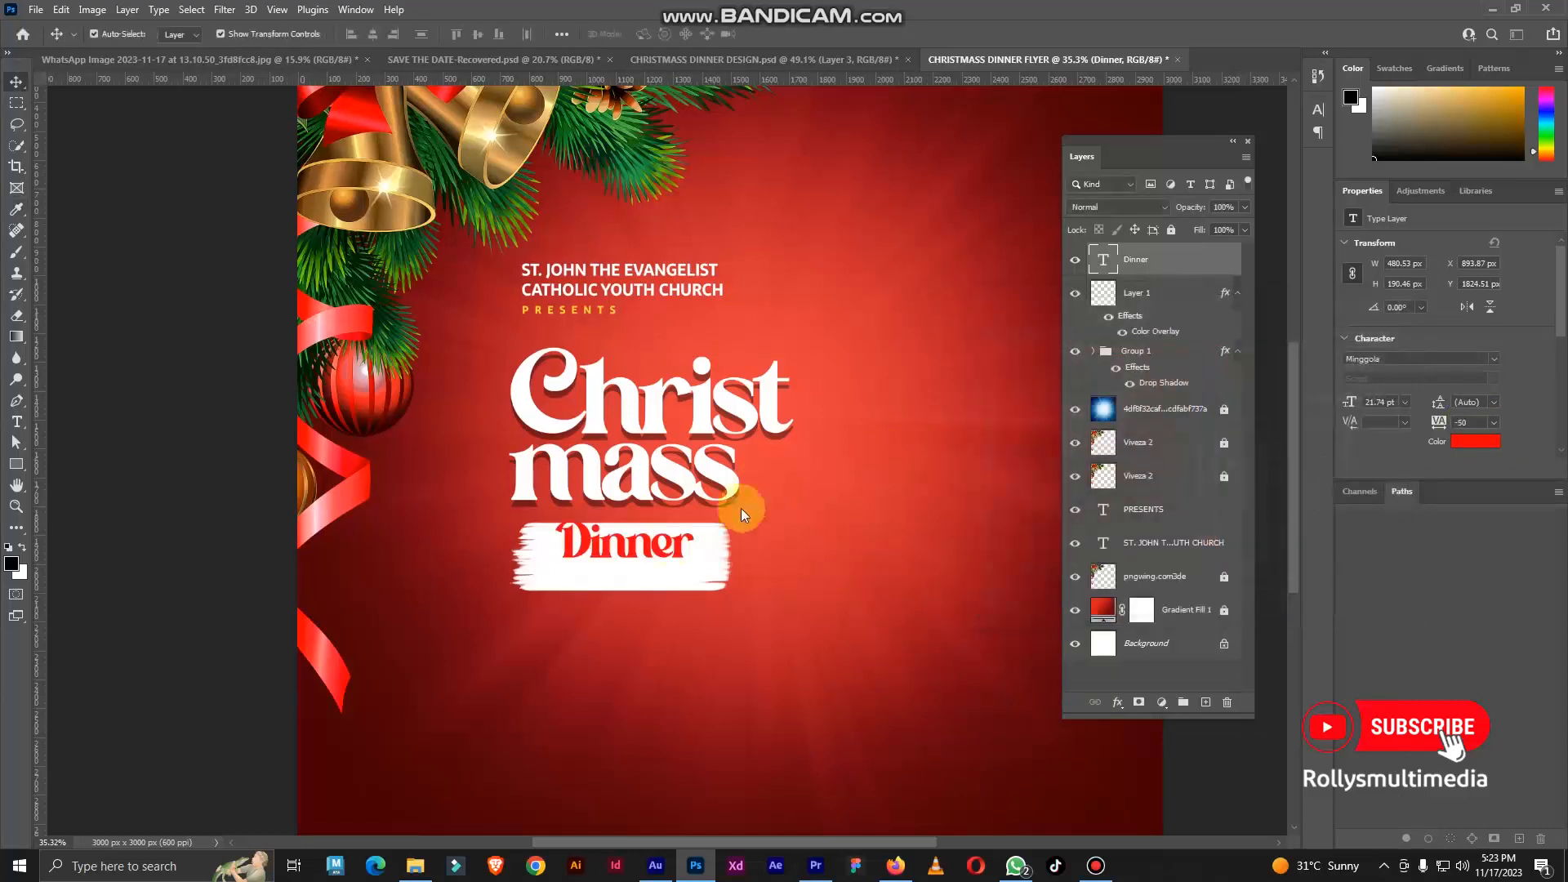
scroll(645, 550, "up", 3)
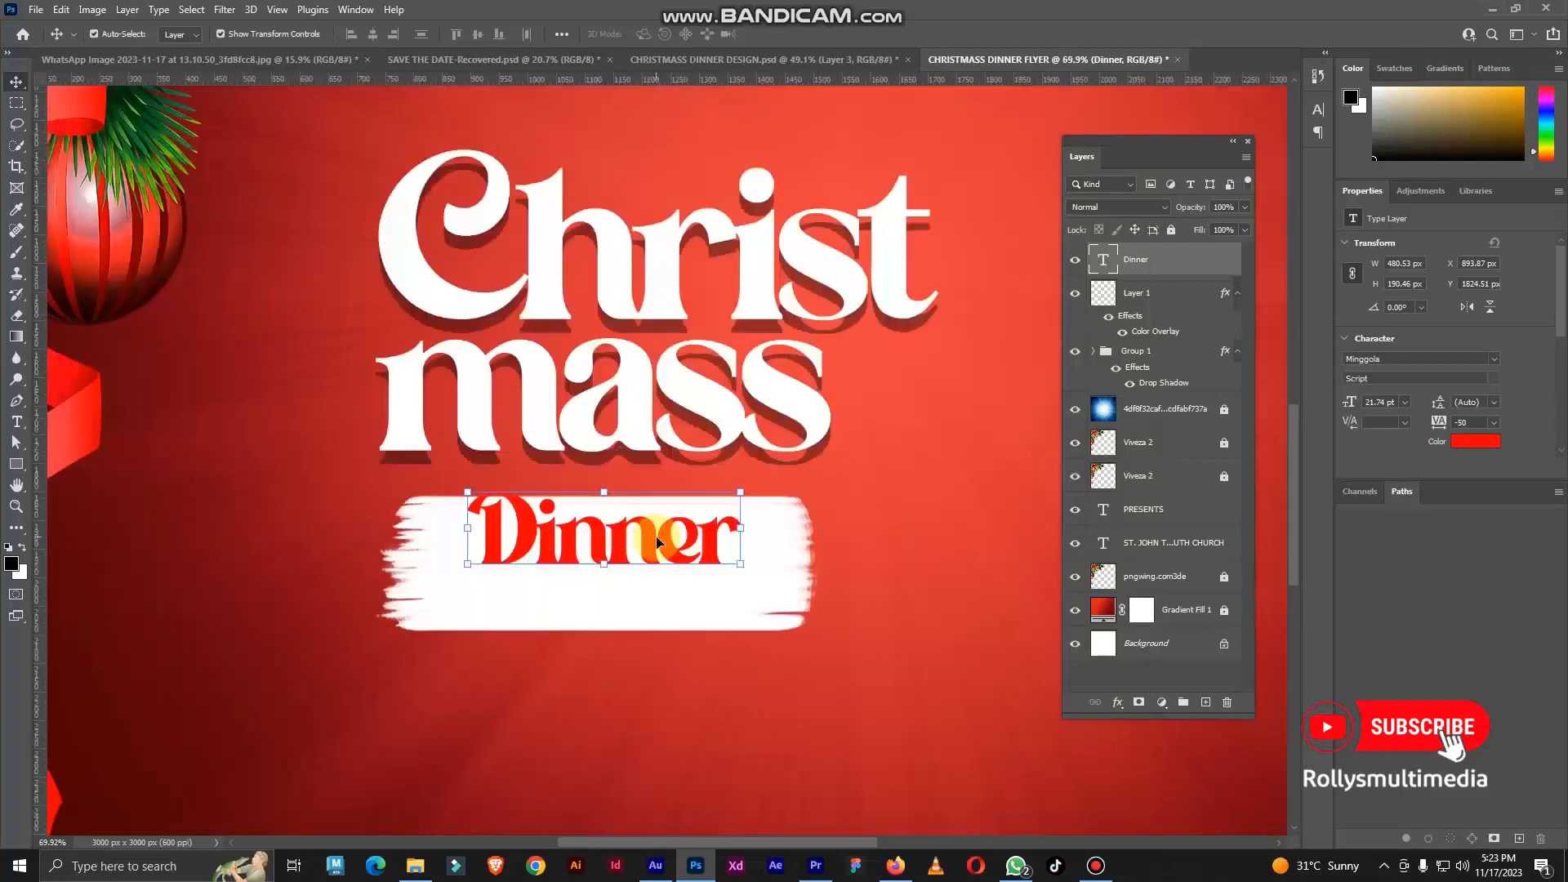
left_click_drag(656, 545, 660, 575)
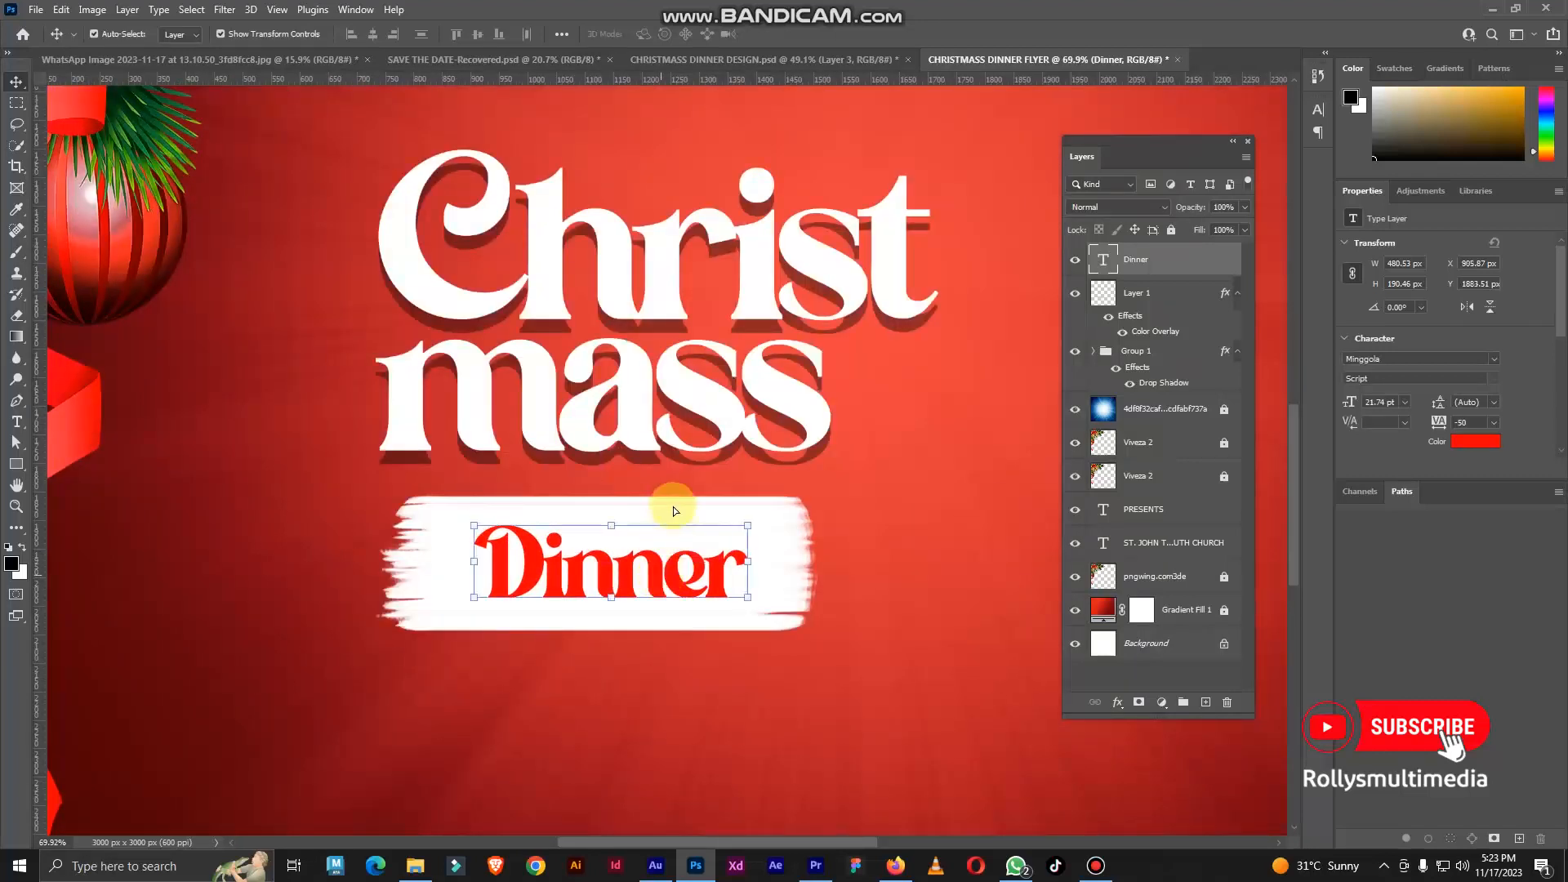
Compare the flyer with the finished CHRISTMASS DINNER DESIGN.psd, examining its turkey platter and surrounding layout
scroll(678, 522, "down", 3)
scroll(692, 554, "down", 3)
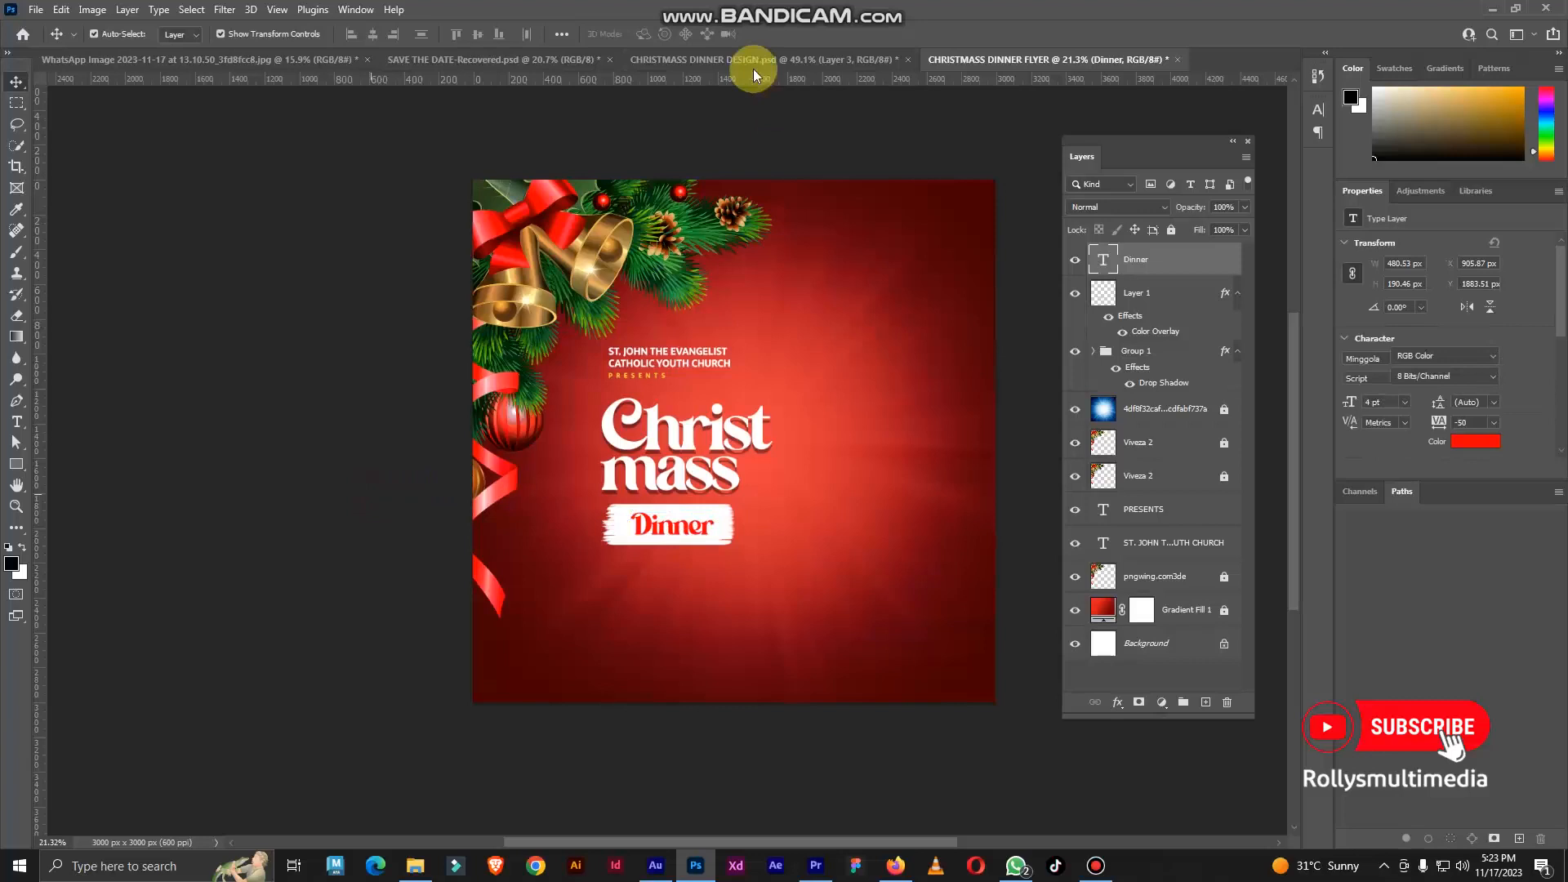
left_click(752, 59)
scroll(654, 400, "down", 3)
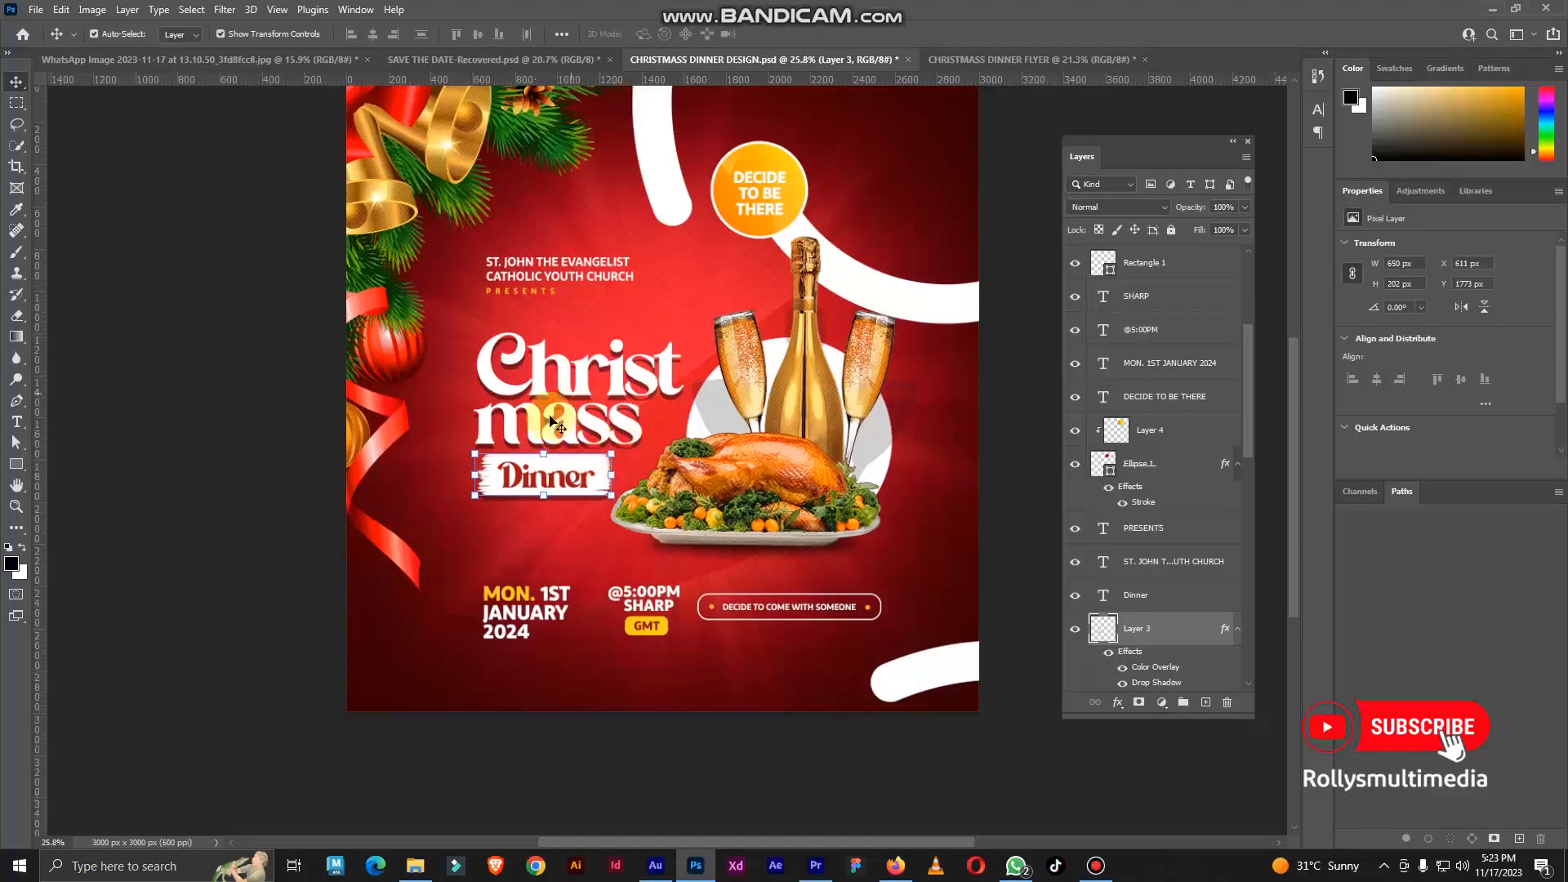
scroll(613, 327, "down", 2)
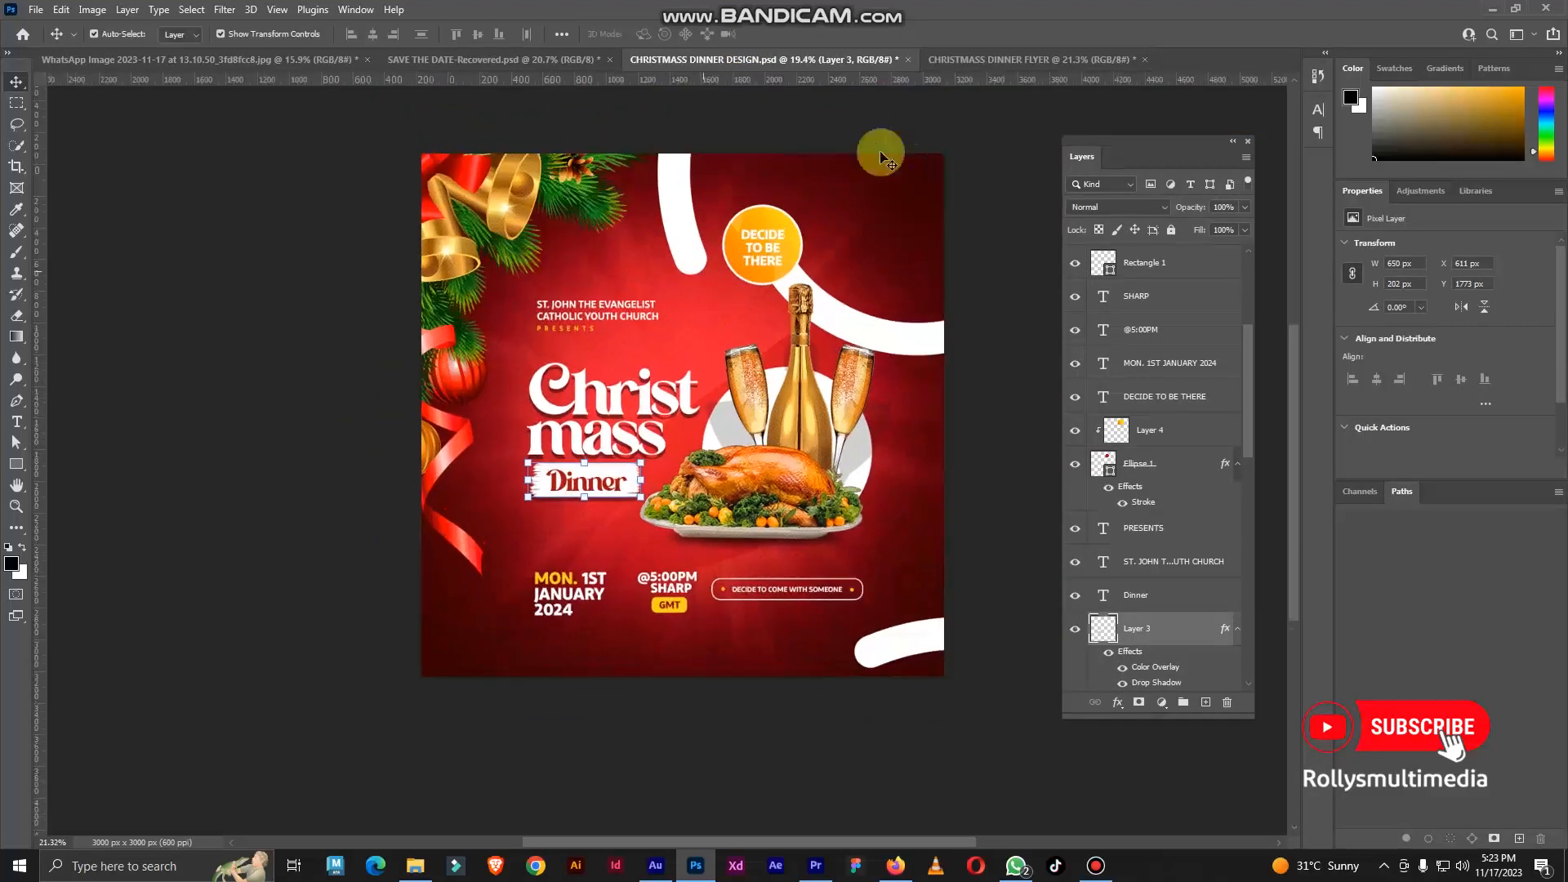
left_click(979, 59)
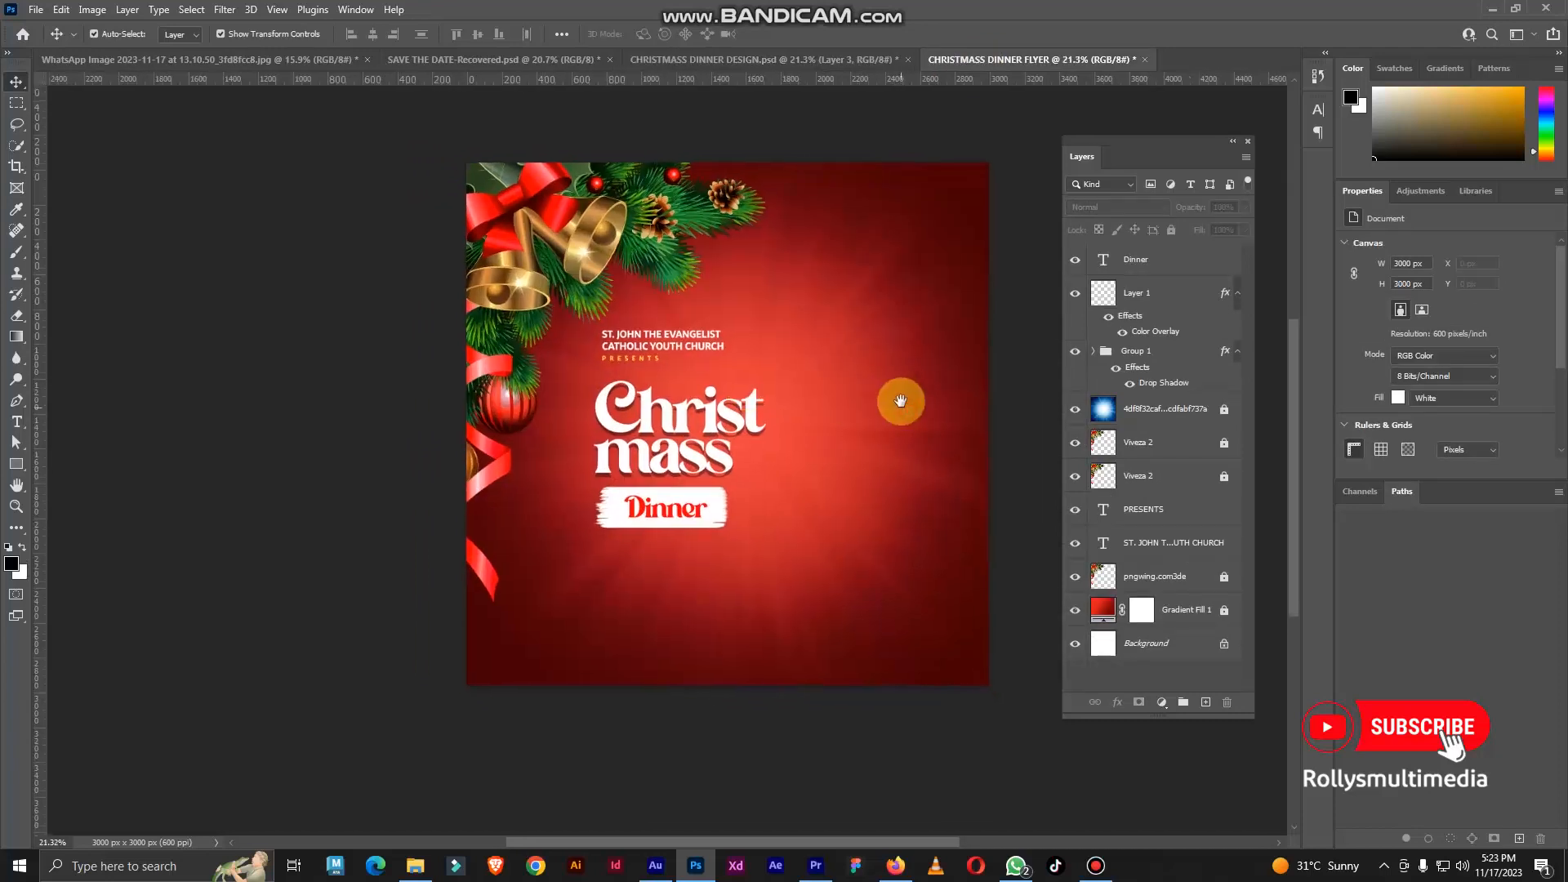
left_click(802, 61)
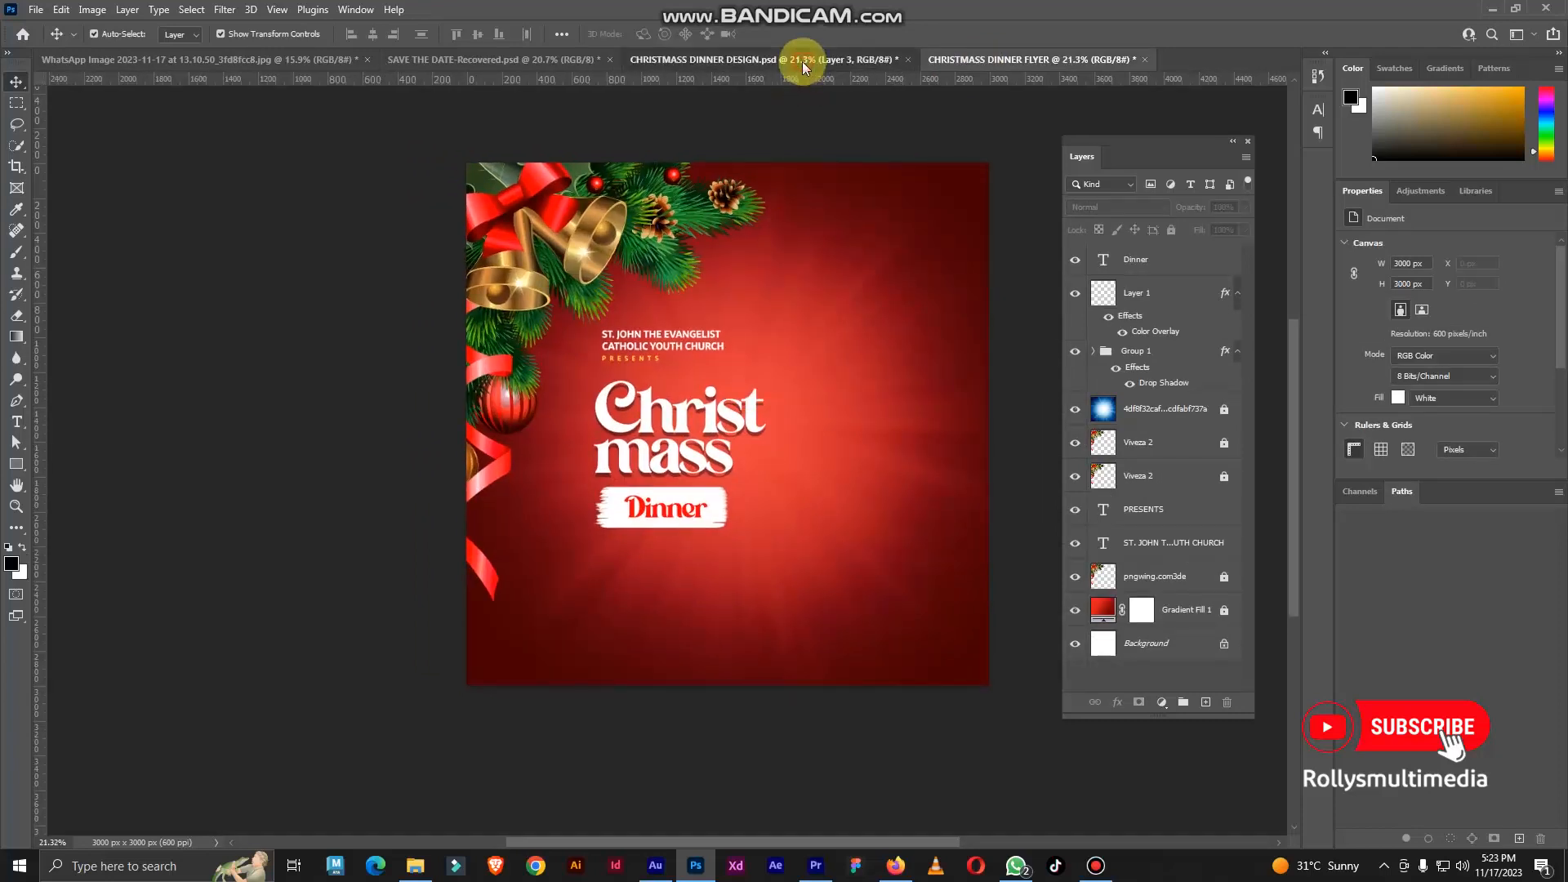
scroll(792, 449, "up", 2)
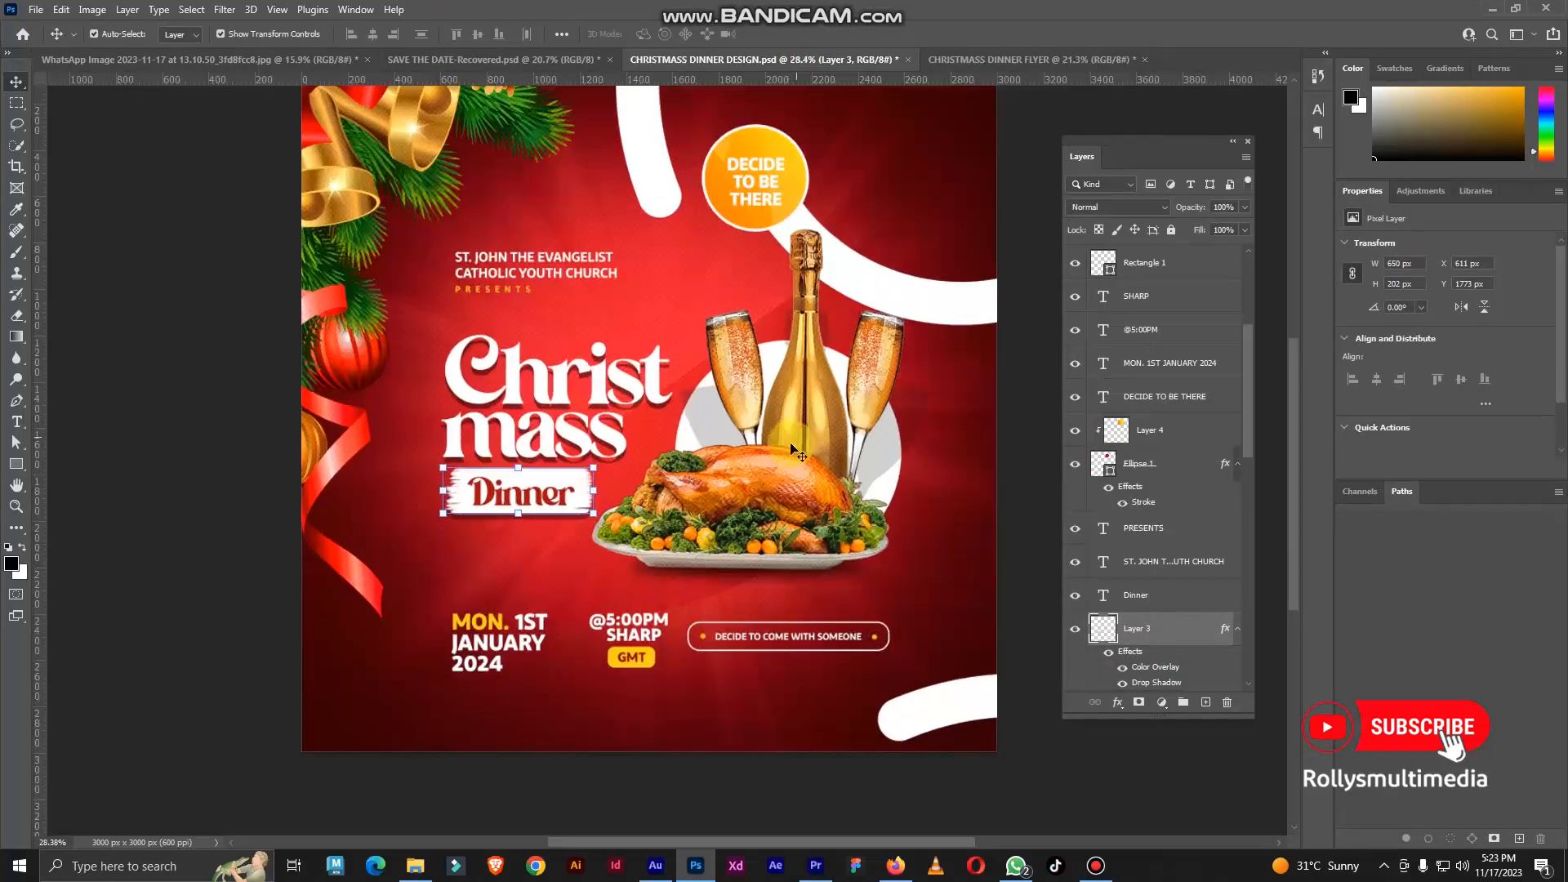
left_click(756, 505)
scroll(756, 507, "up", 1)
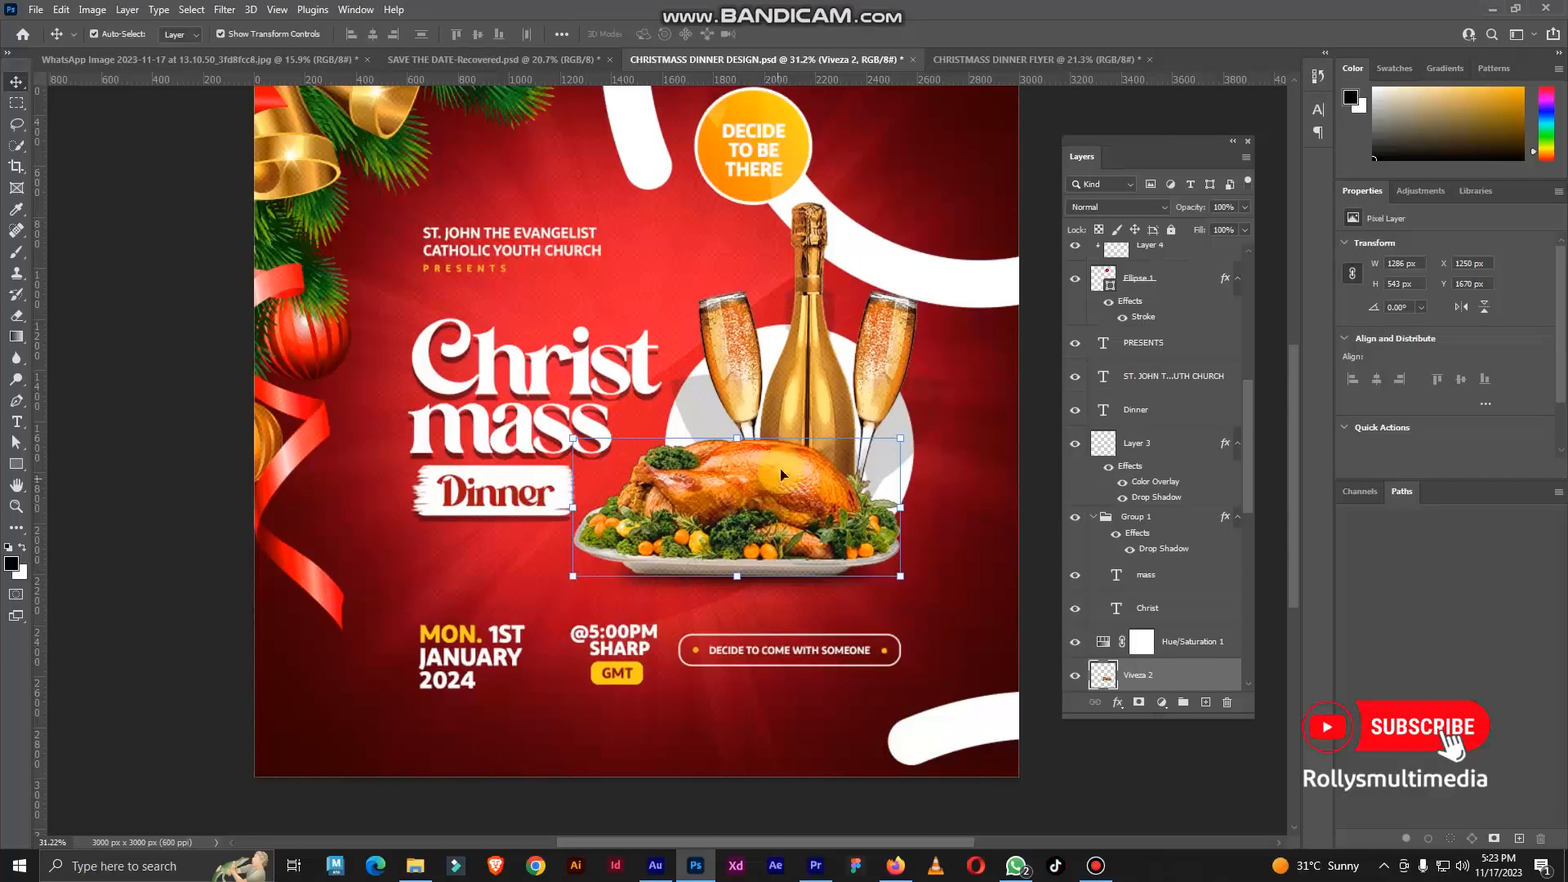
scroll(784, 378, "down", 2)
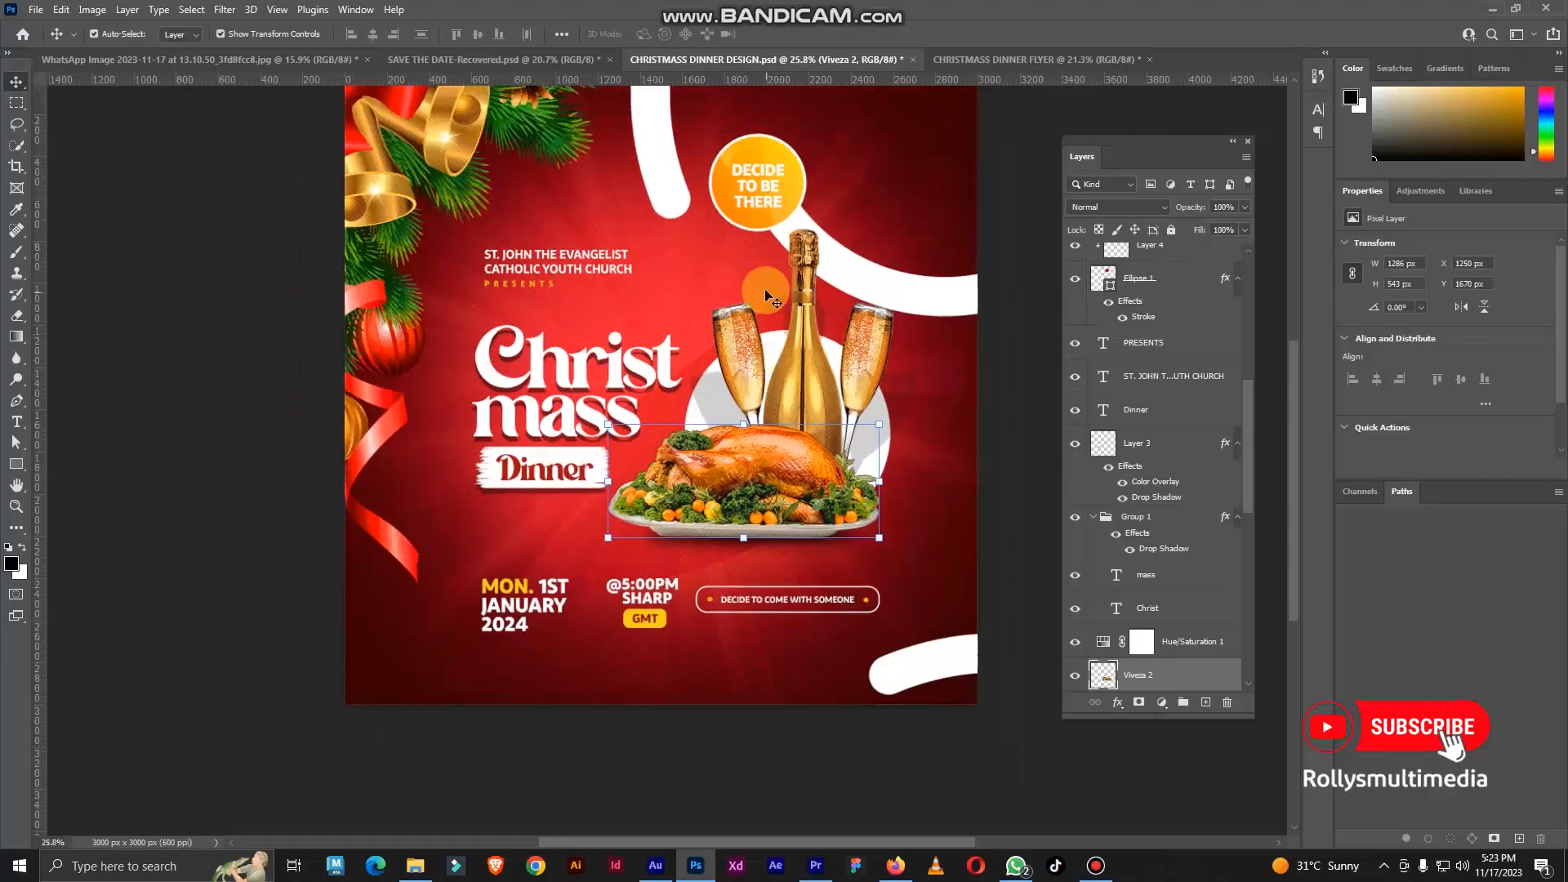
Place the roast turkey platter PNG in the flyer, scaled to about 24.4%, beside the "Dinner" banner on its right
left_click(1127, 59)
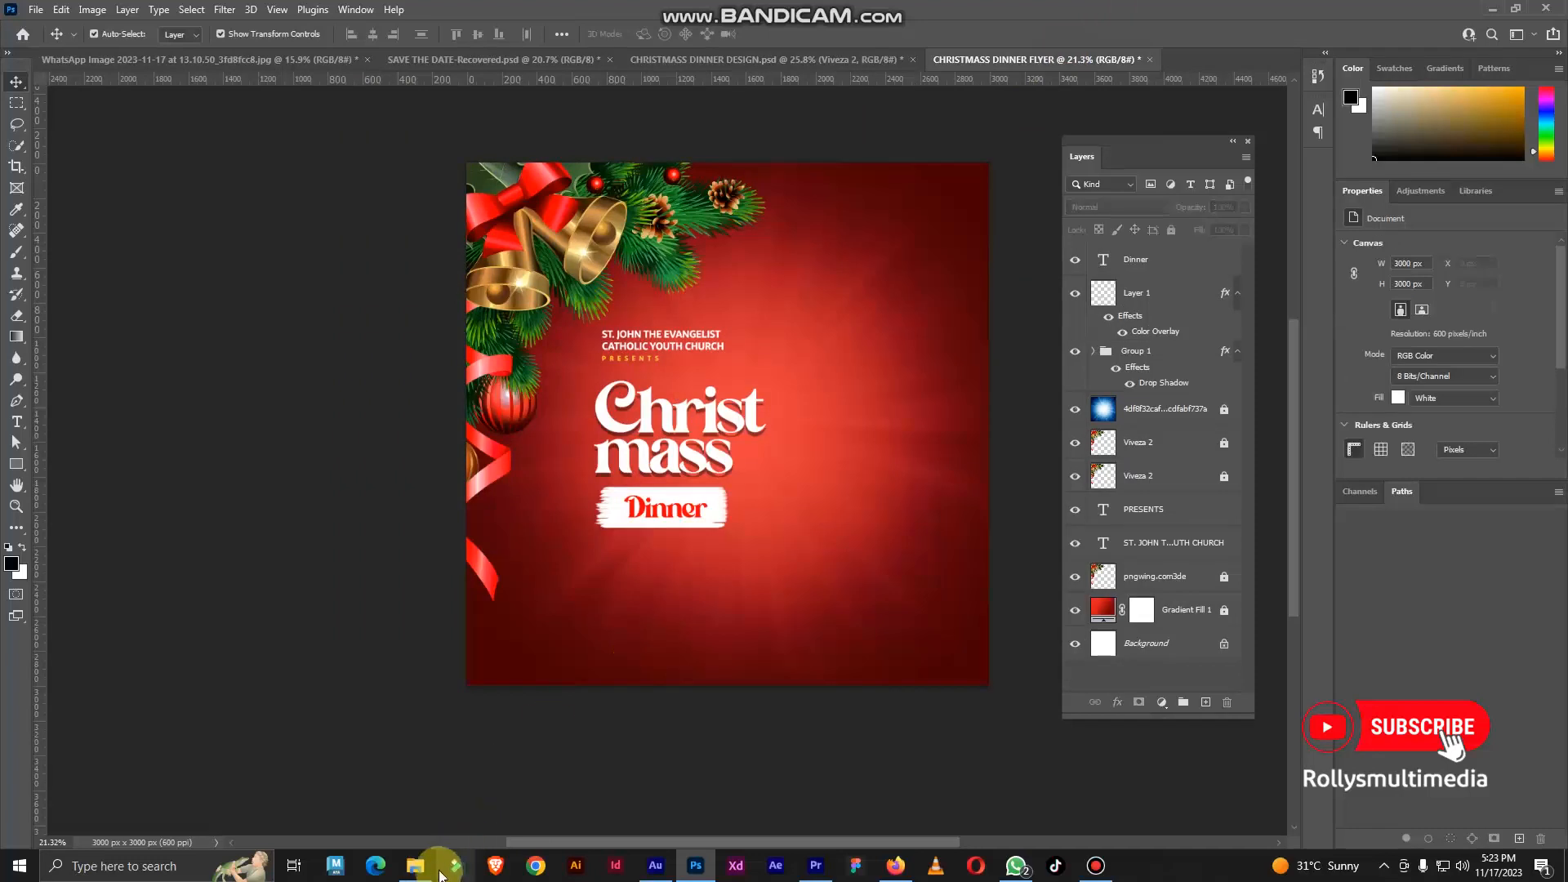
left_click(414, 865)
left_click_drag(640, 154, 831, 506)
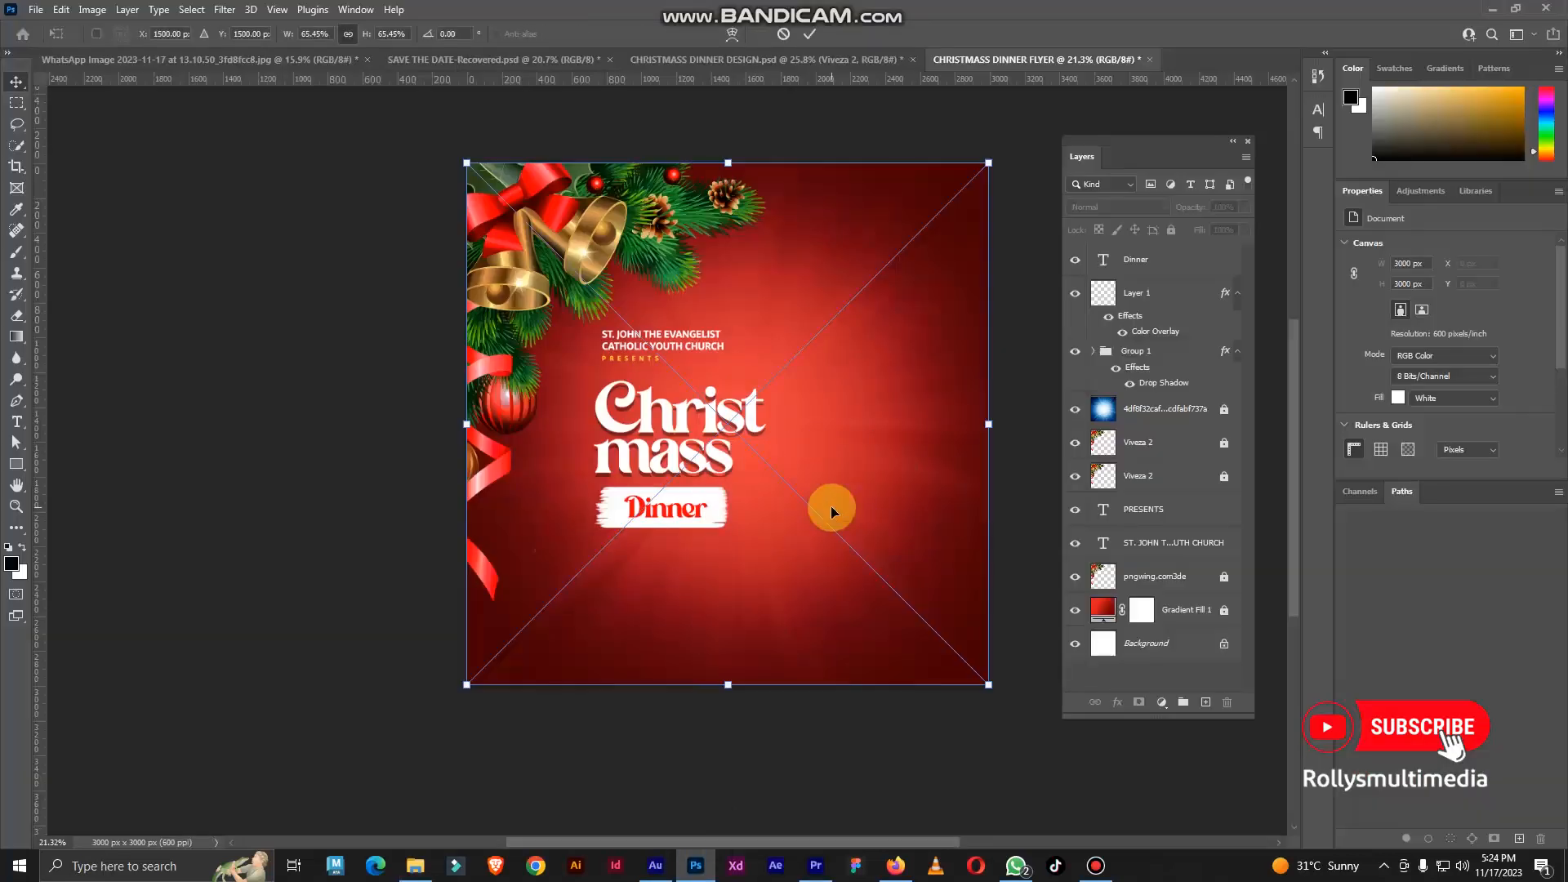
left_click_drag(725, 686, 732, 434)
left_click_drag(759, 319, 846, 497)
scroll(858, 499, "up", 5)
left_click_drag(752, 772, 747, 585)
left_click_drag(754, 424, 761, 499)
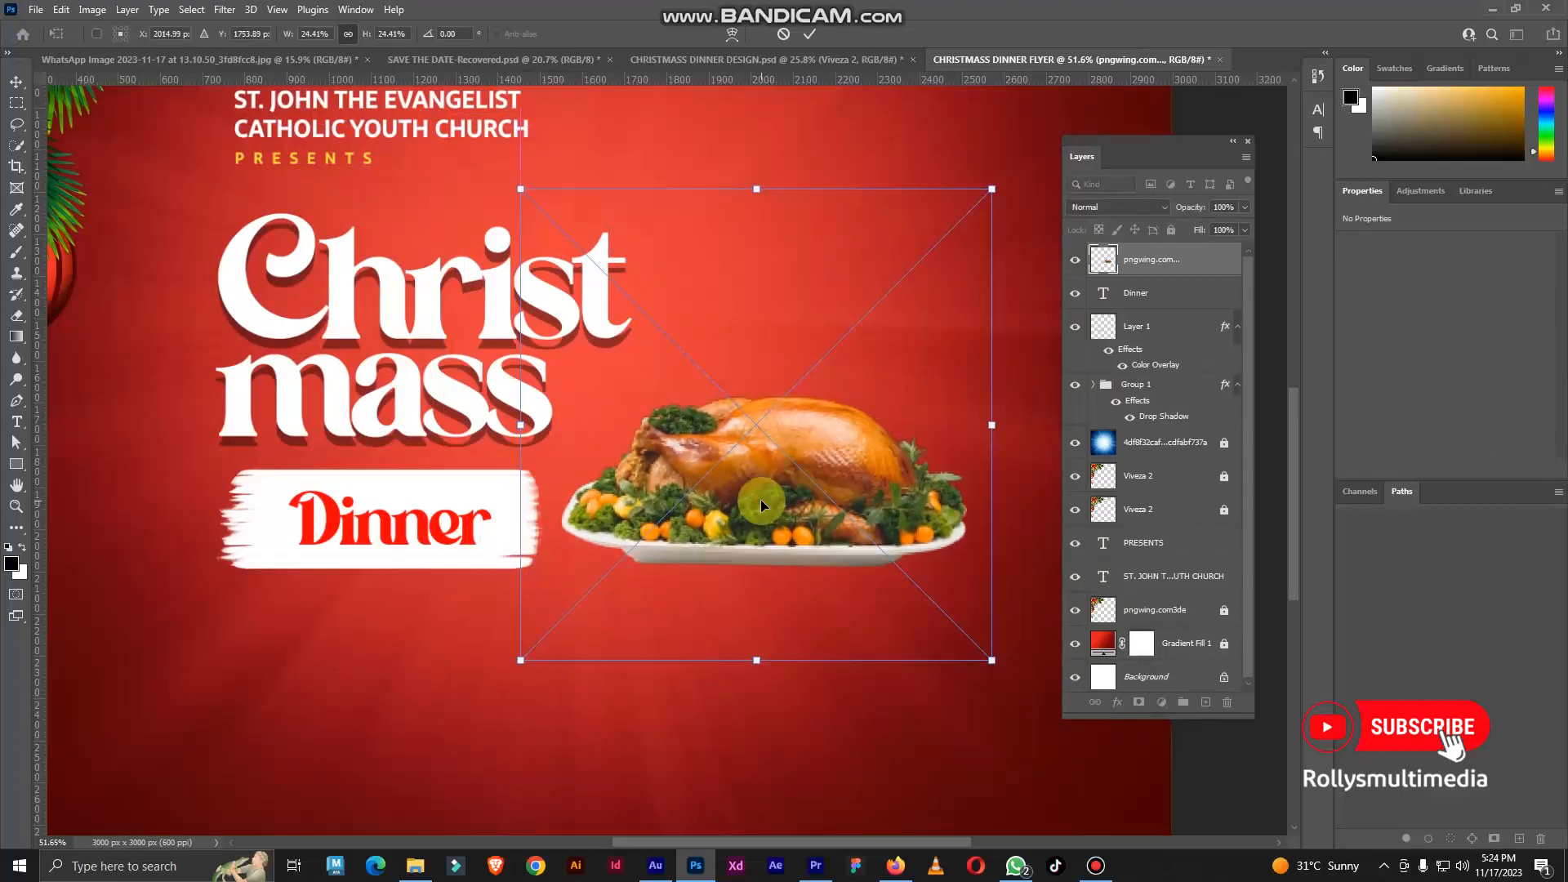
key("Return")
Rasterize the placed turkey platter layer
scroll(744, 459, "down", 3)
right_click(1154, 260)
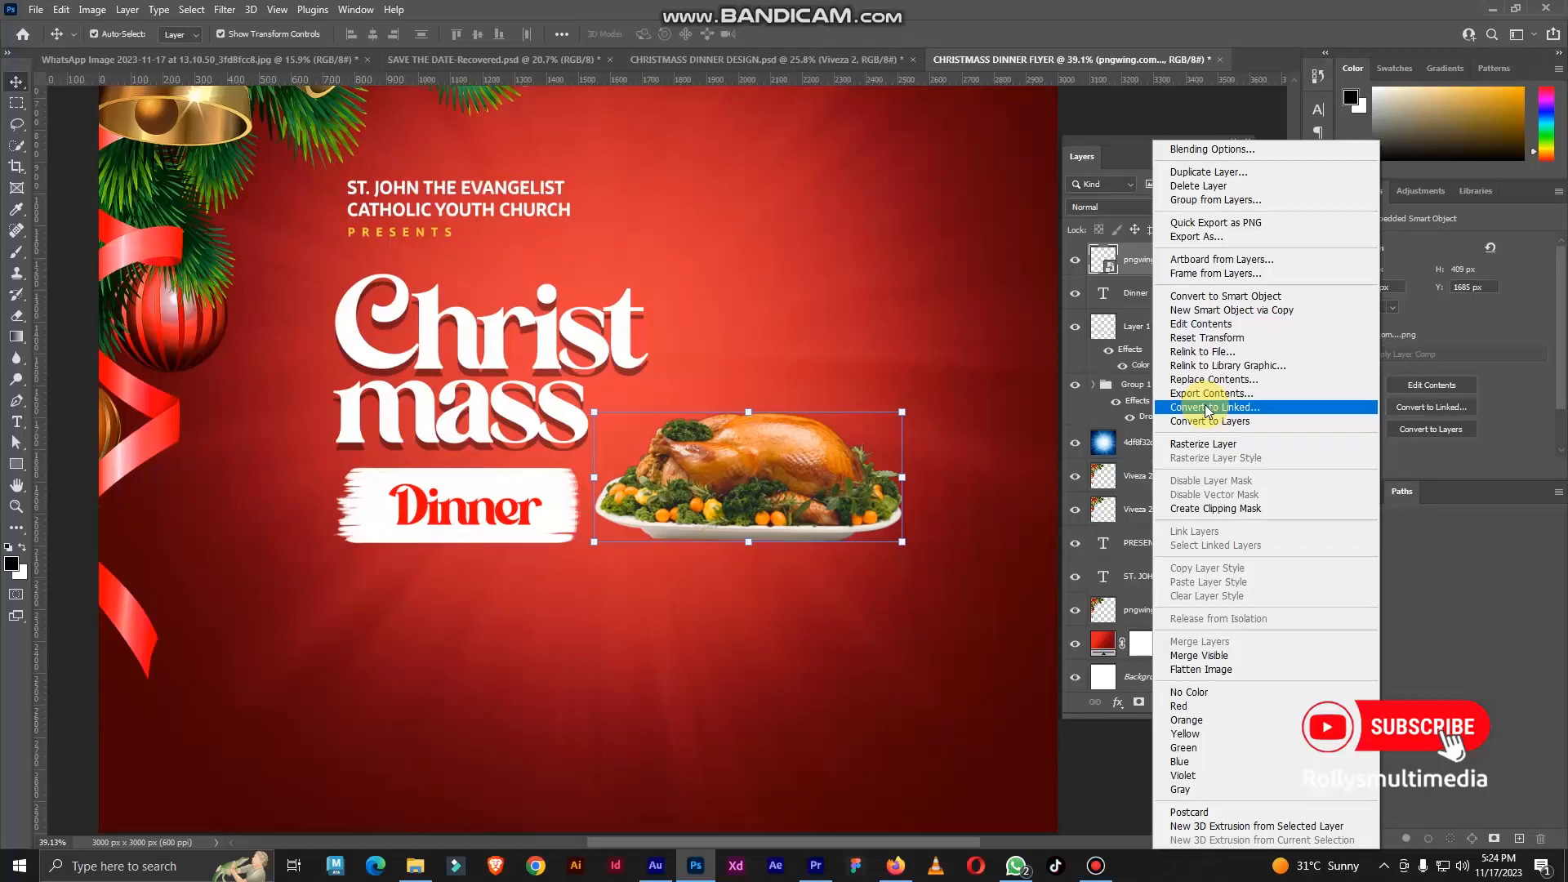
left_click(1209, 443)
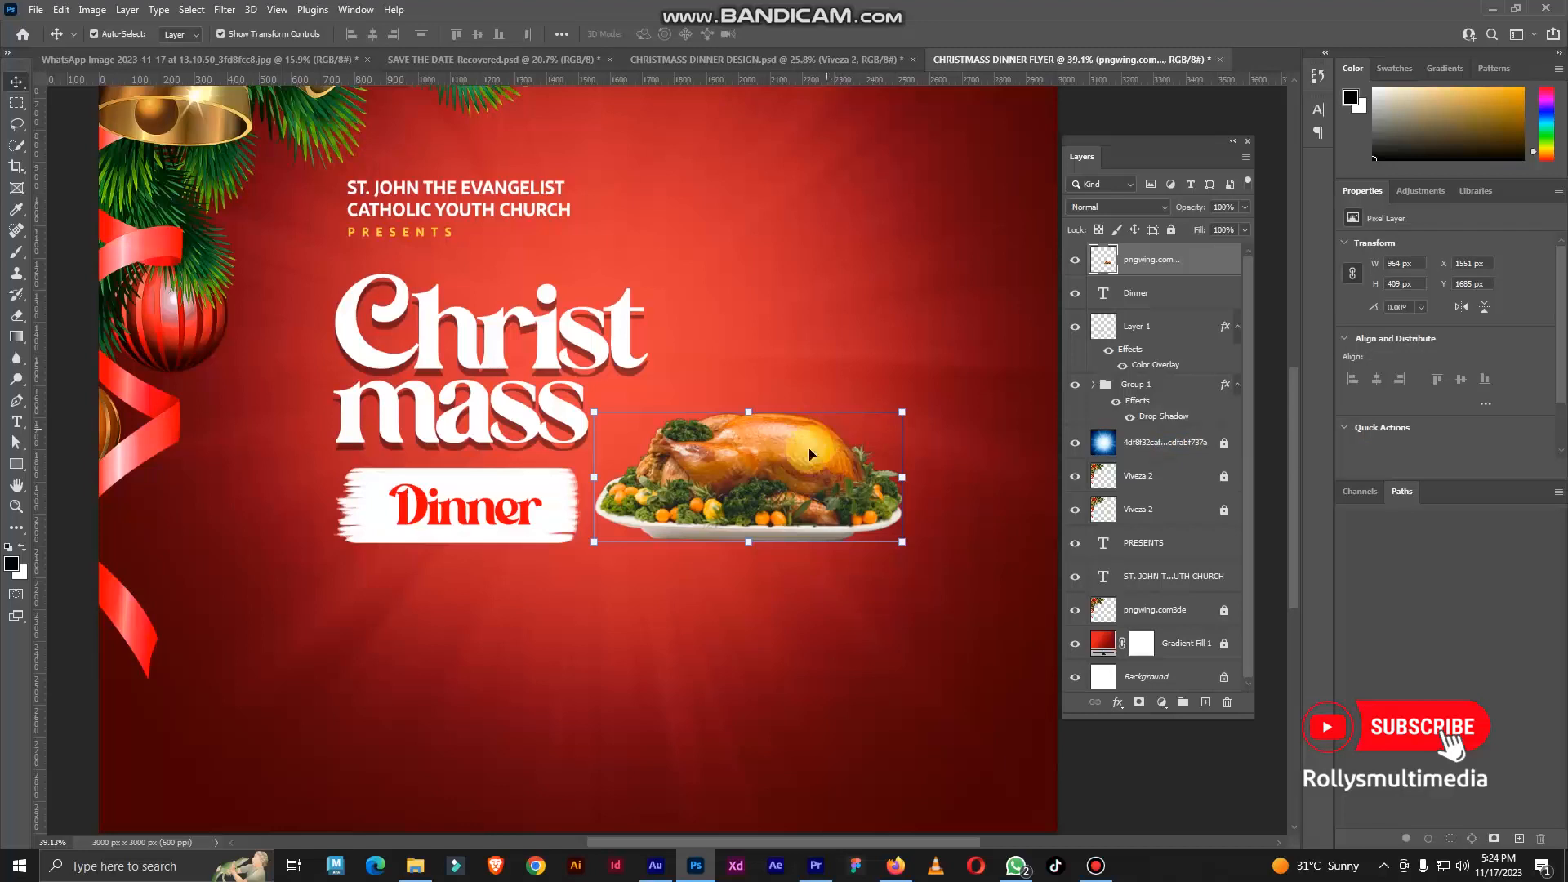
Inspect the turkey platter's detail up close and its fit within the flyer layout
scroll(778, 472, "up", 4)
scroll(754, 414, "down", 2)
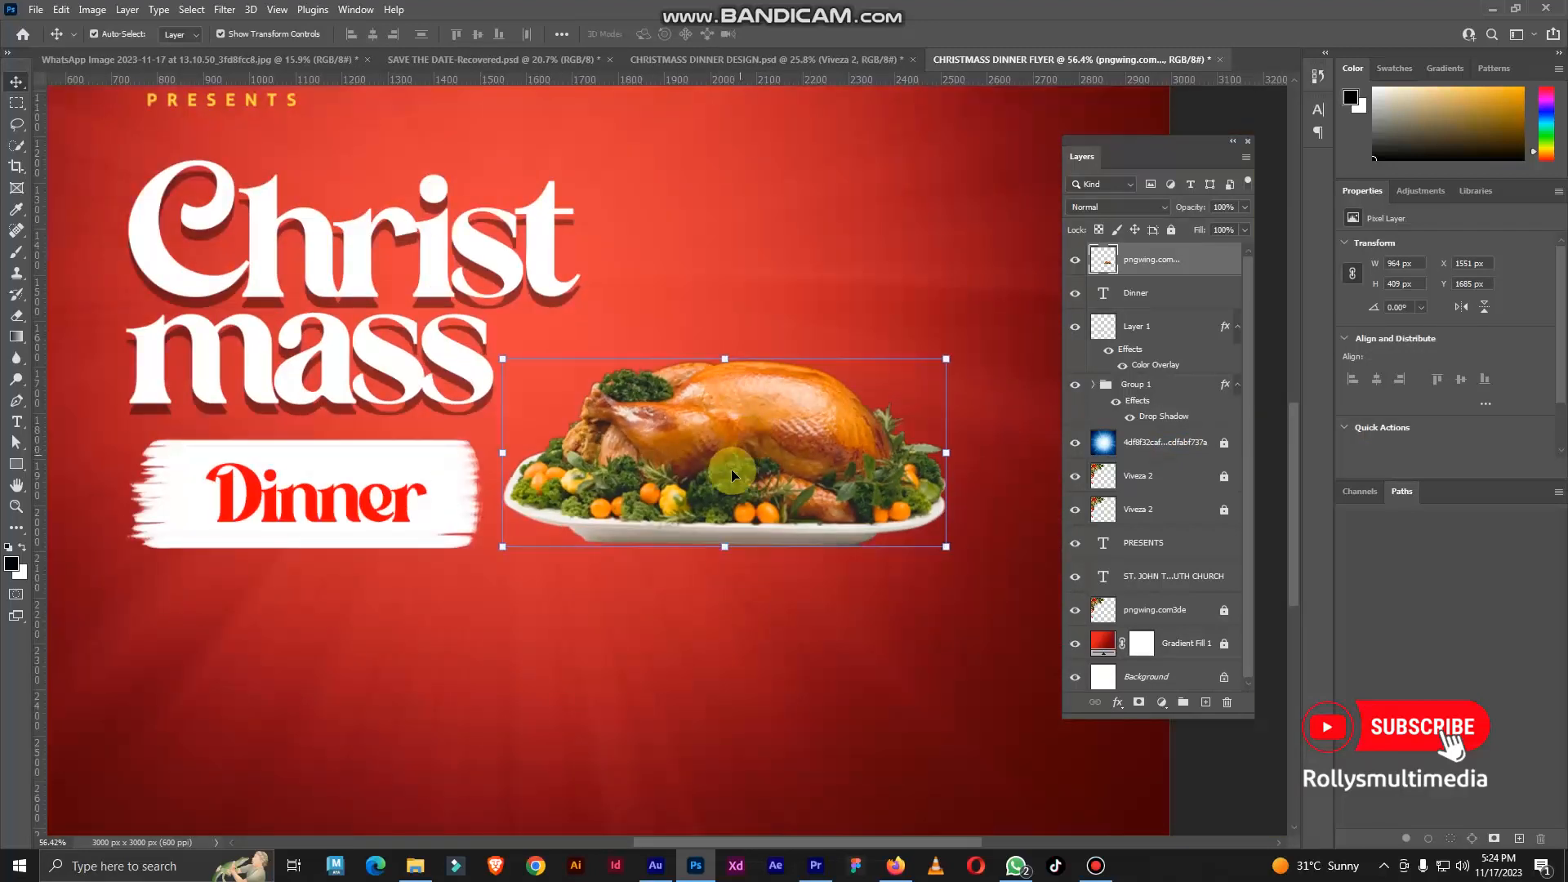
scroll(735, 465, "up", 3)
scroll(743, 459, "down", 3)
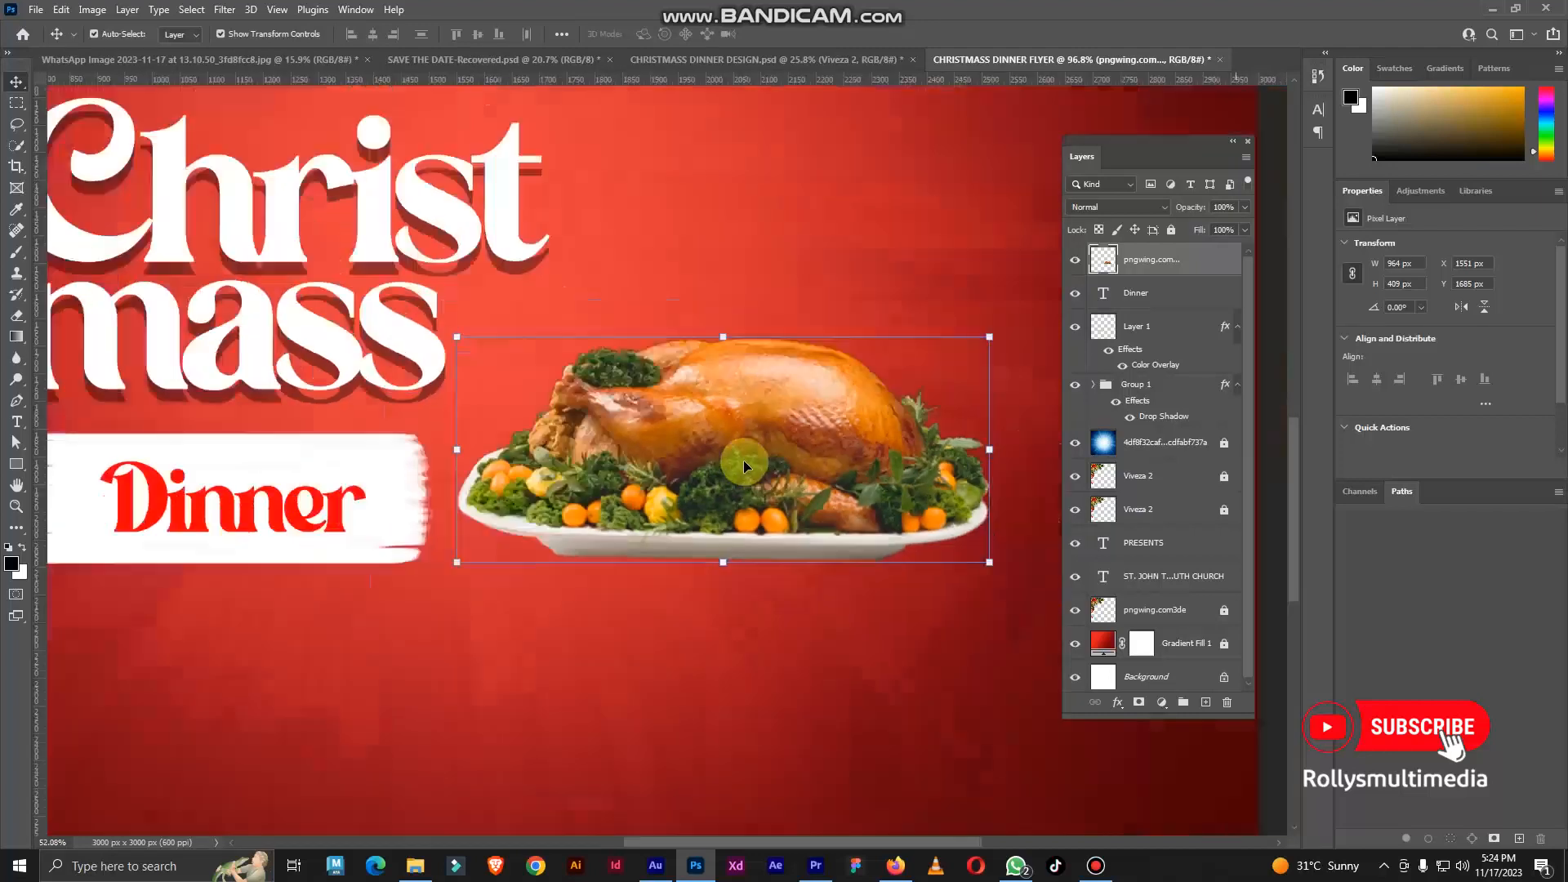
scroll(751, 458, "up", 2)
scroll(772, 458, "down", 3)
scroll(776, 459, "down", 2)
scroll(758, 459, "up", 1)
scroll(760, 456, "down", 3)
scroll(760, 432, "up", 4)
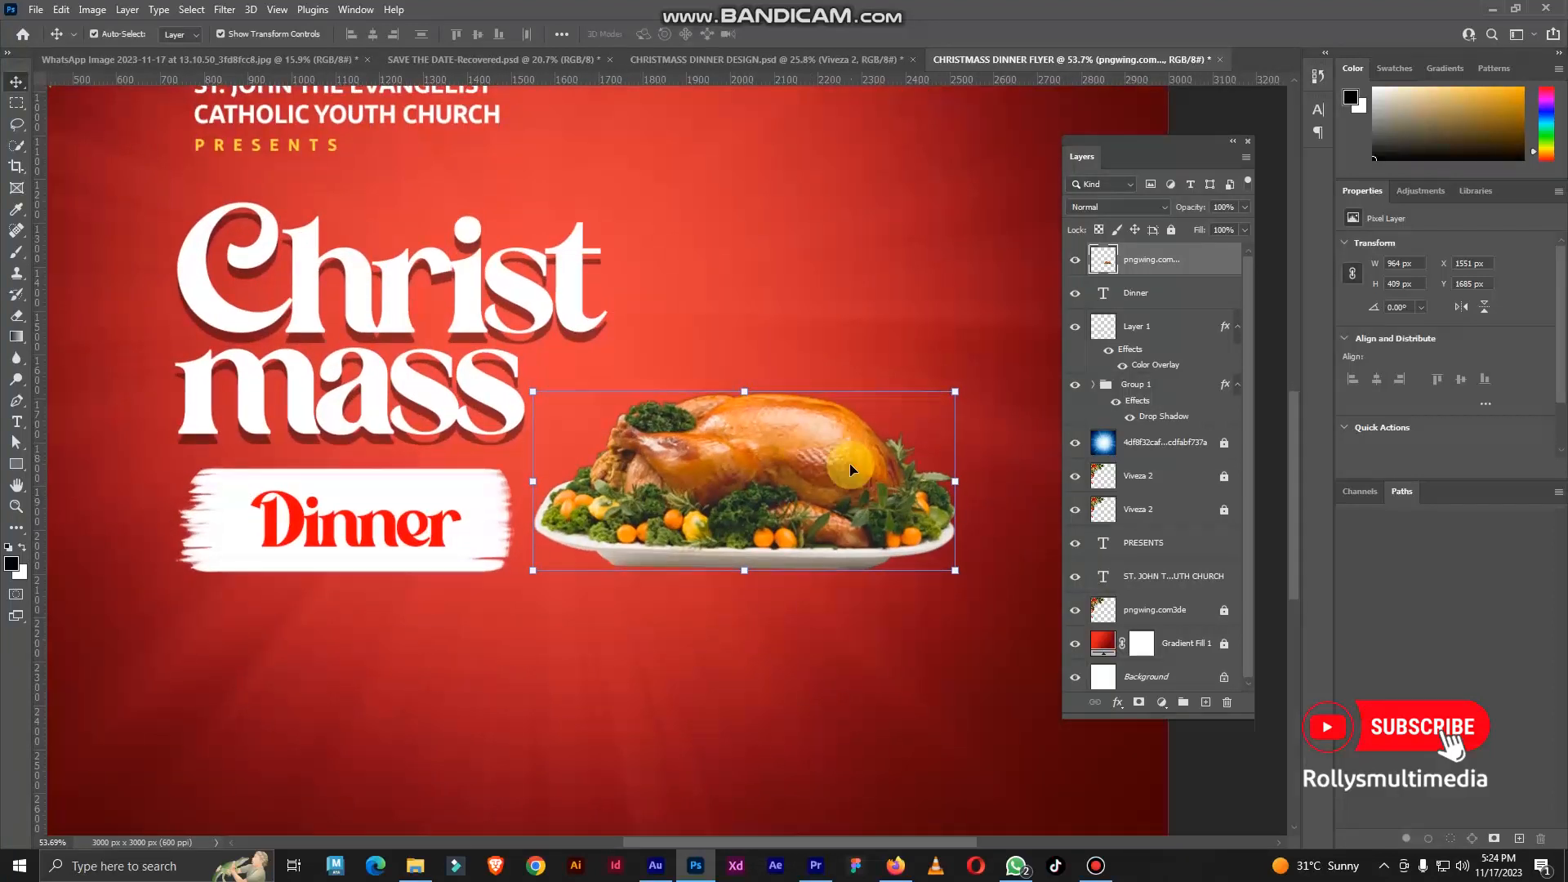
Apply the Nik Collection Viveza 2 filter to the turkey platter with Structure at 78%
left_click(225, 10)
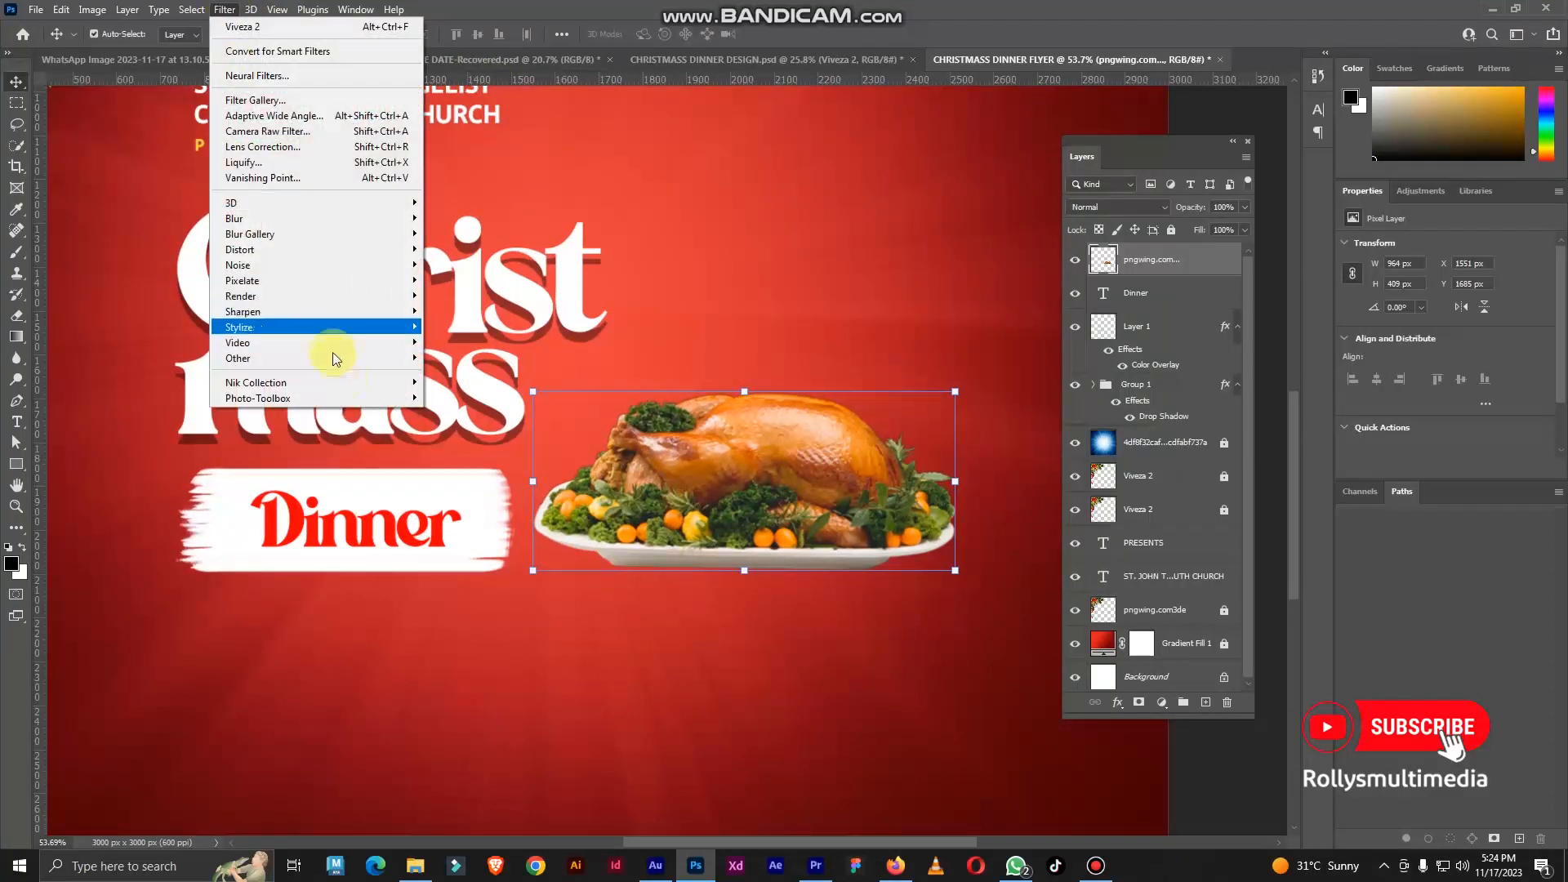
mouse_move(376, 382)
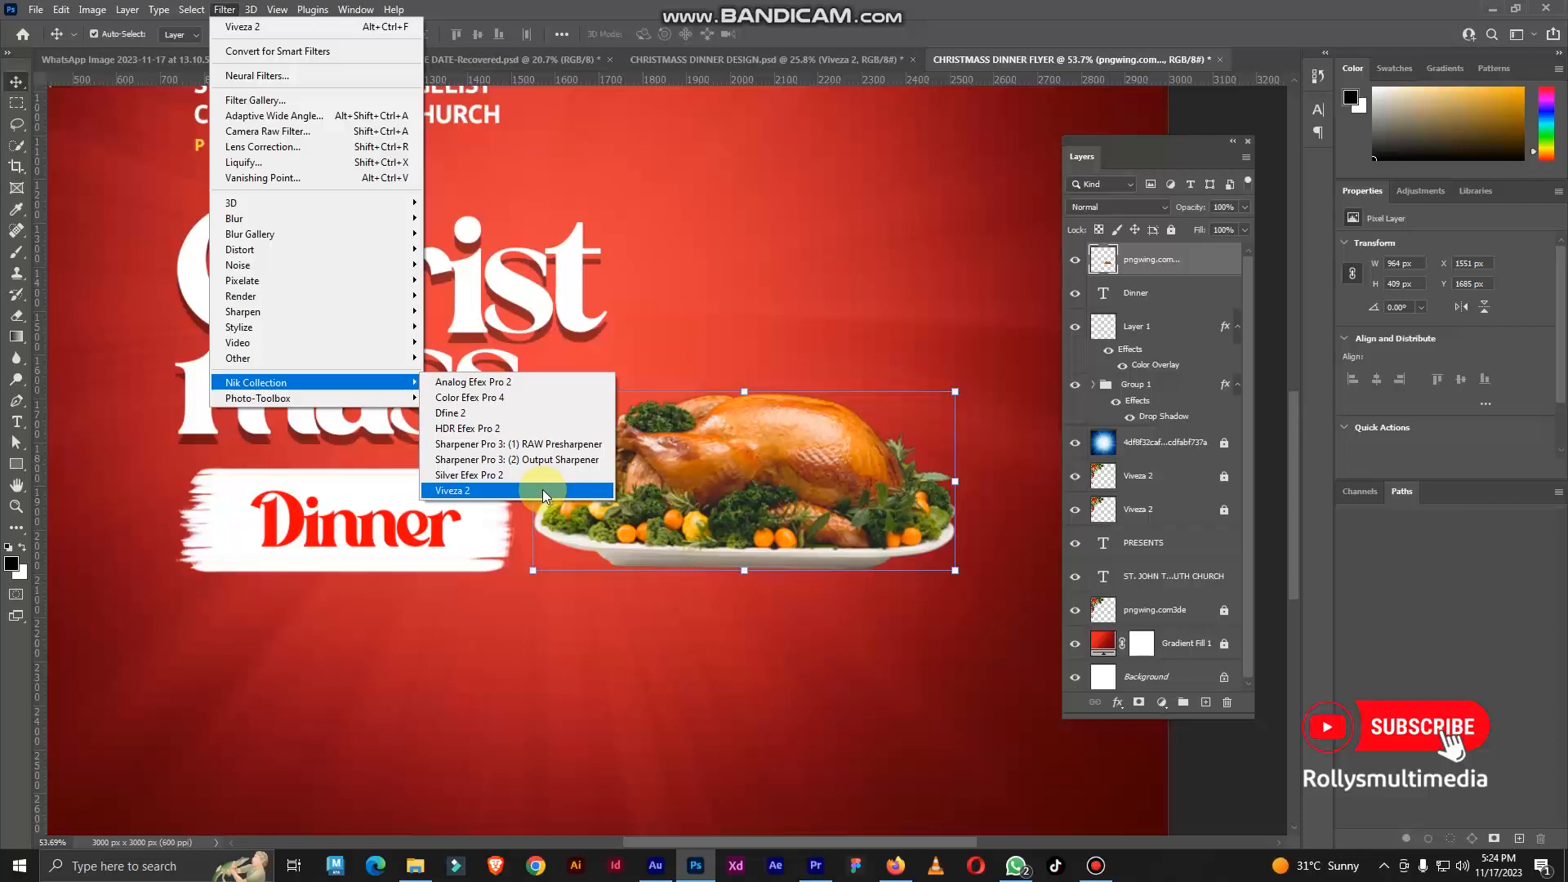
left_click(542, 489)
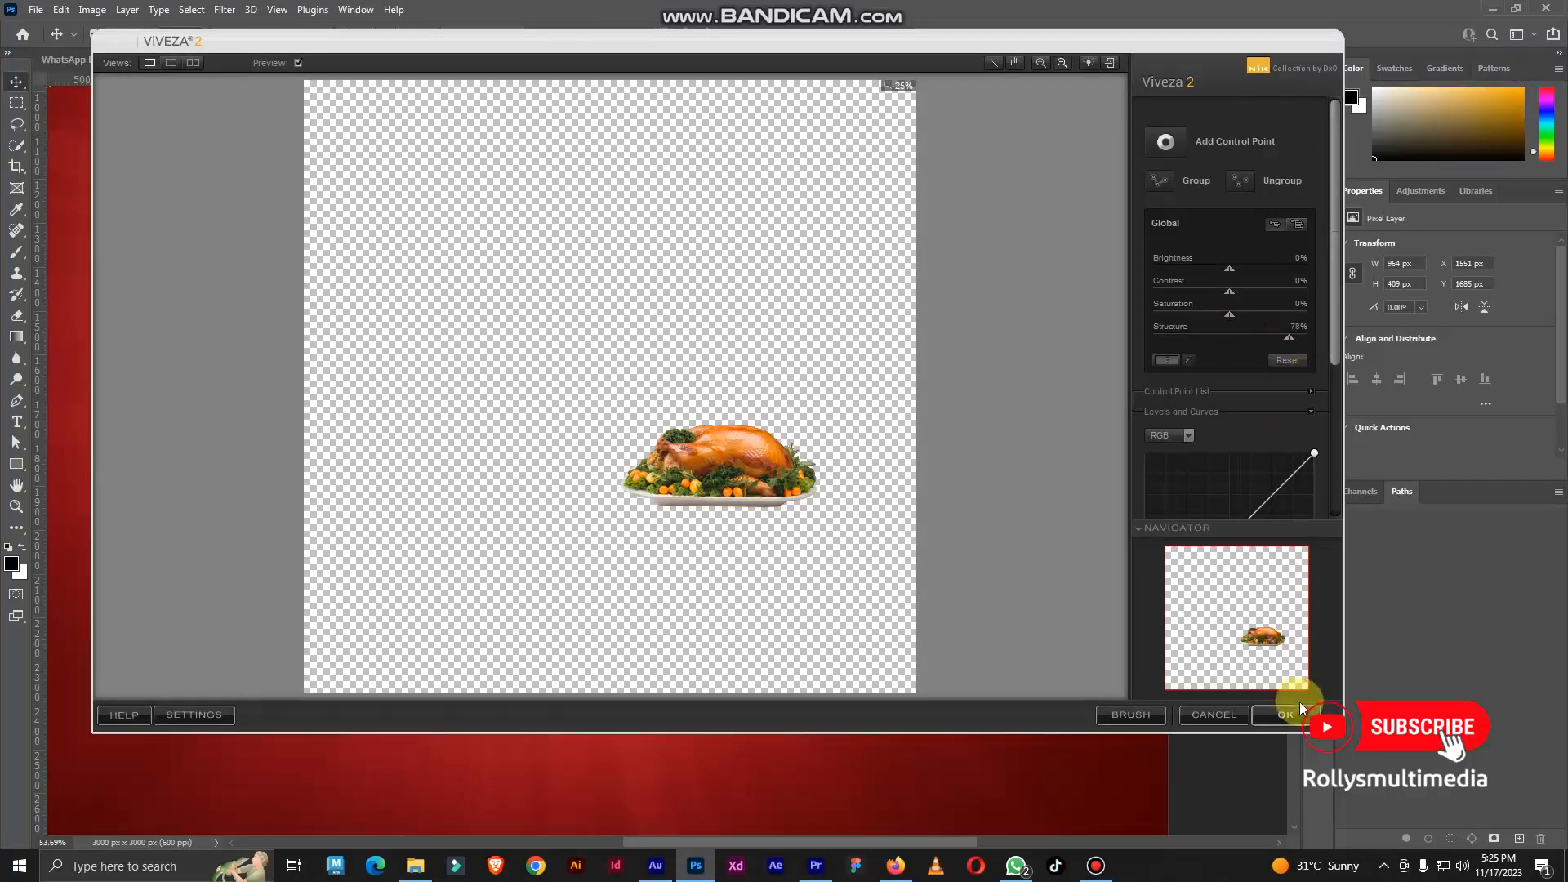
left_click_drag(1289, 337, 1345, 595)
left_click(1281, 719)
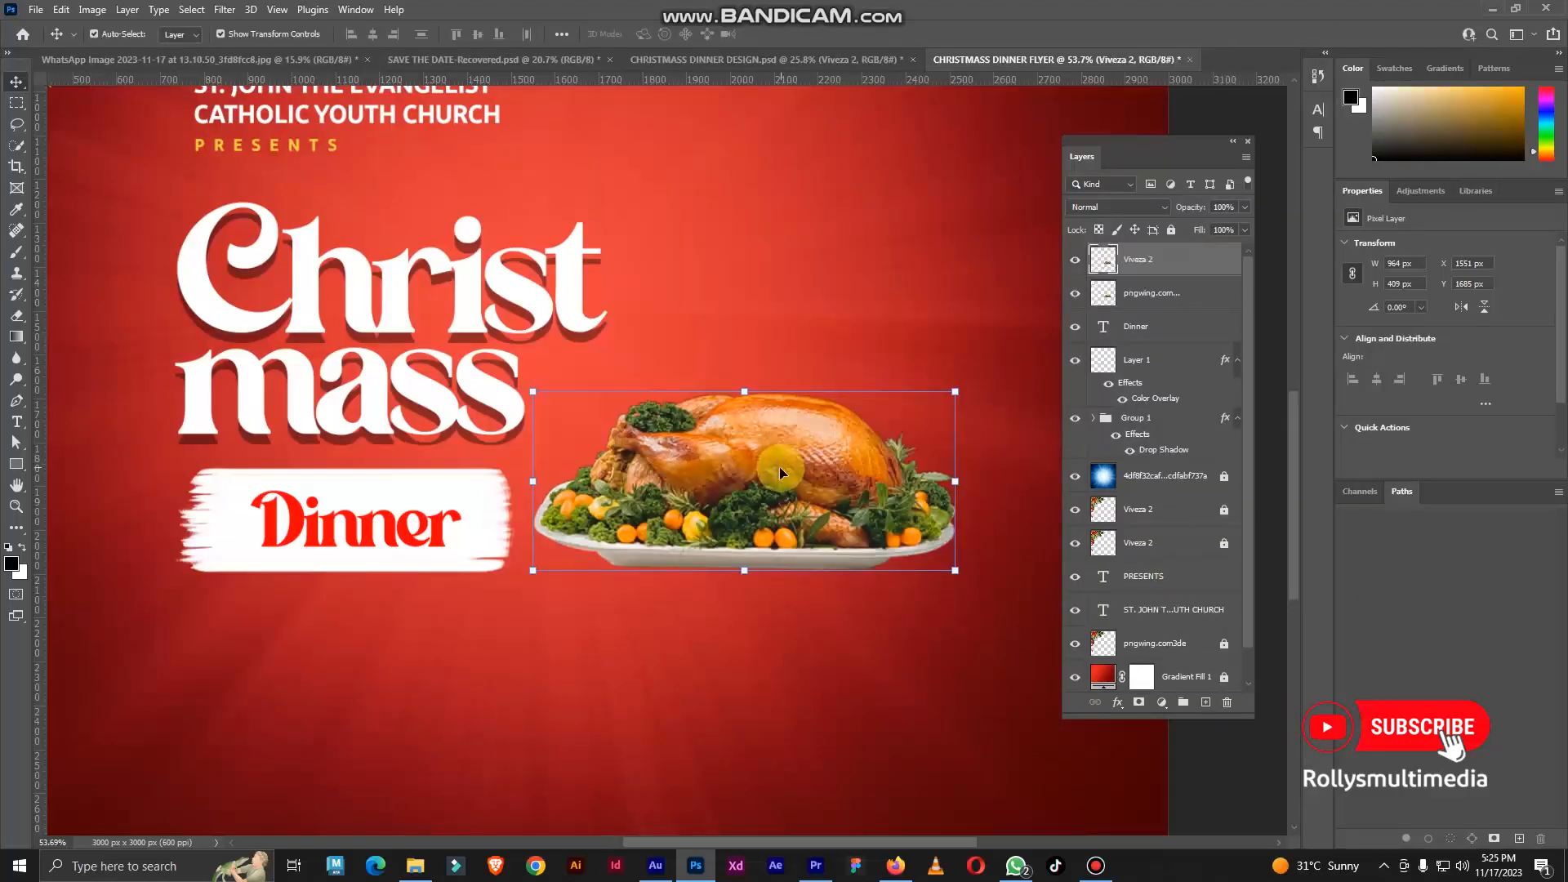
Apply the Nik Collection Viveza 2 filter to the turkey platter a second time with increased Structure
scroll(782, 470, "up", 2)
scroll(772, 424, "down", 3)
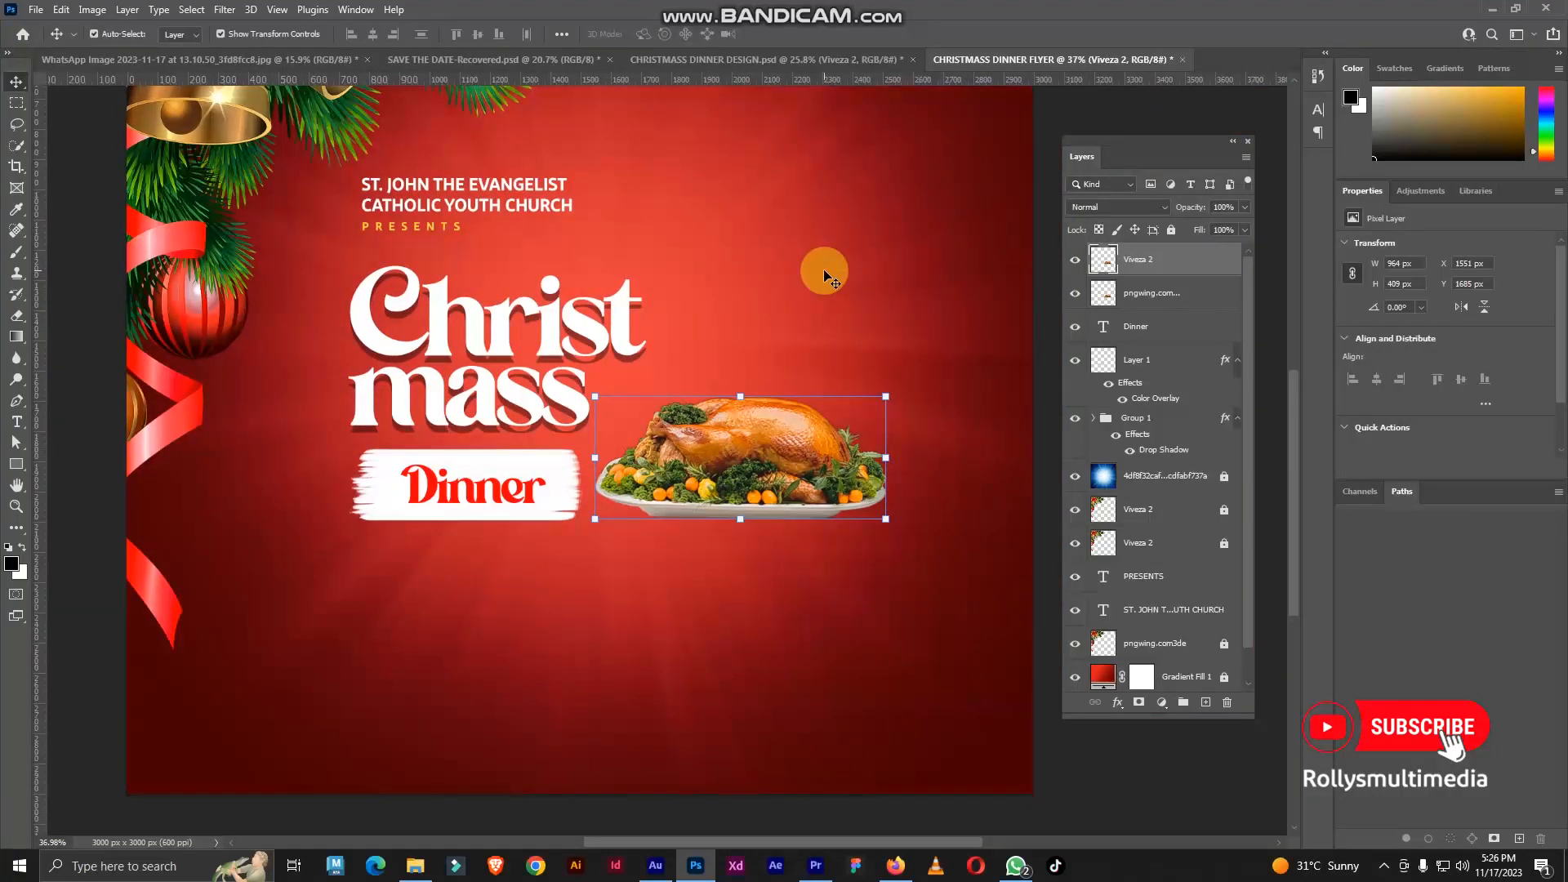
scroll(776, 463, "up", 3)
scroll(776, 457, "down", 2)
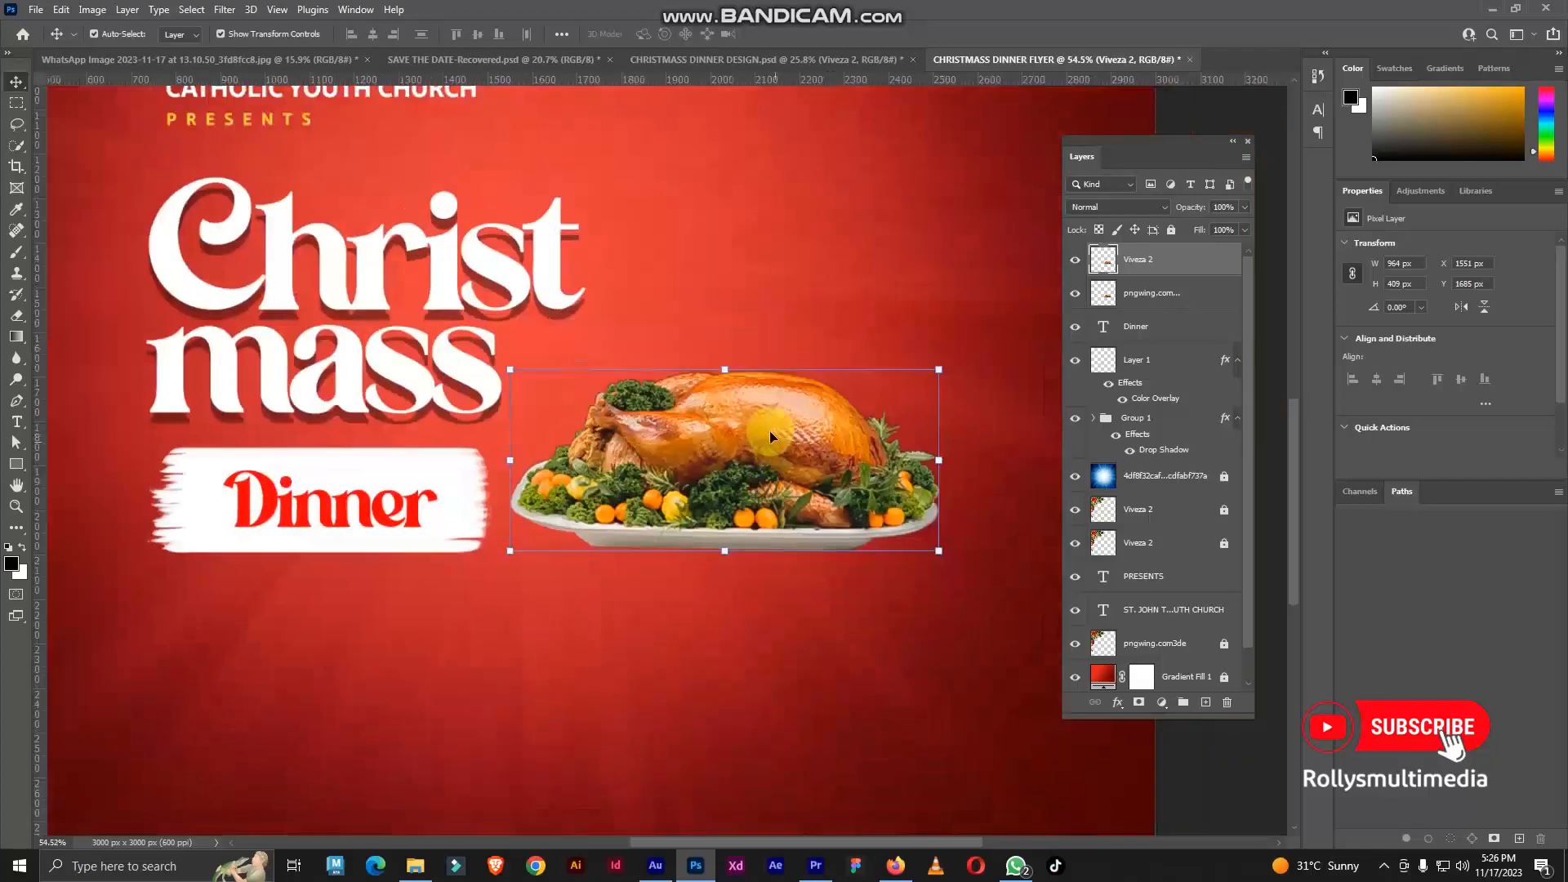
left_click(225, 9)
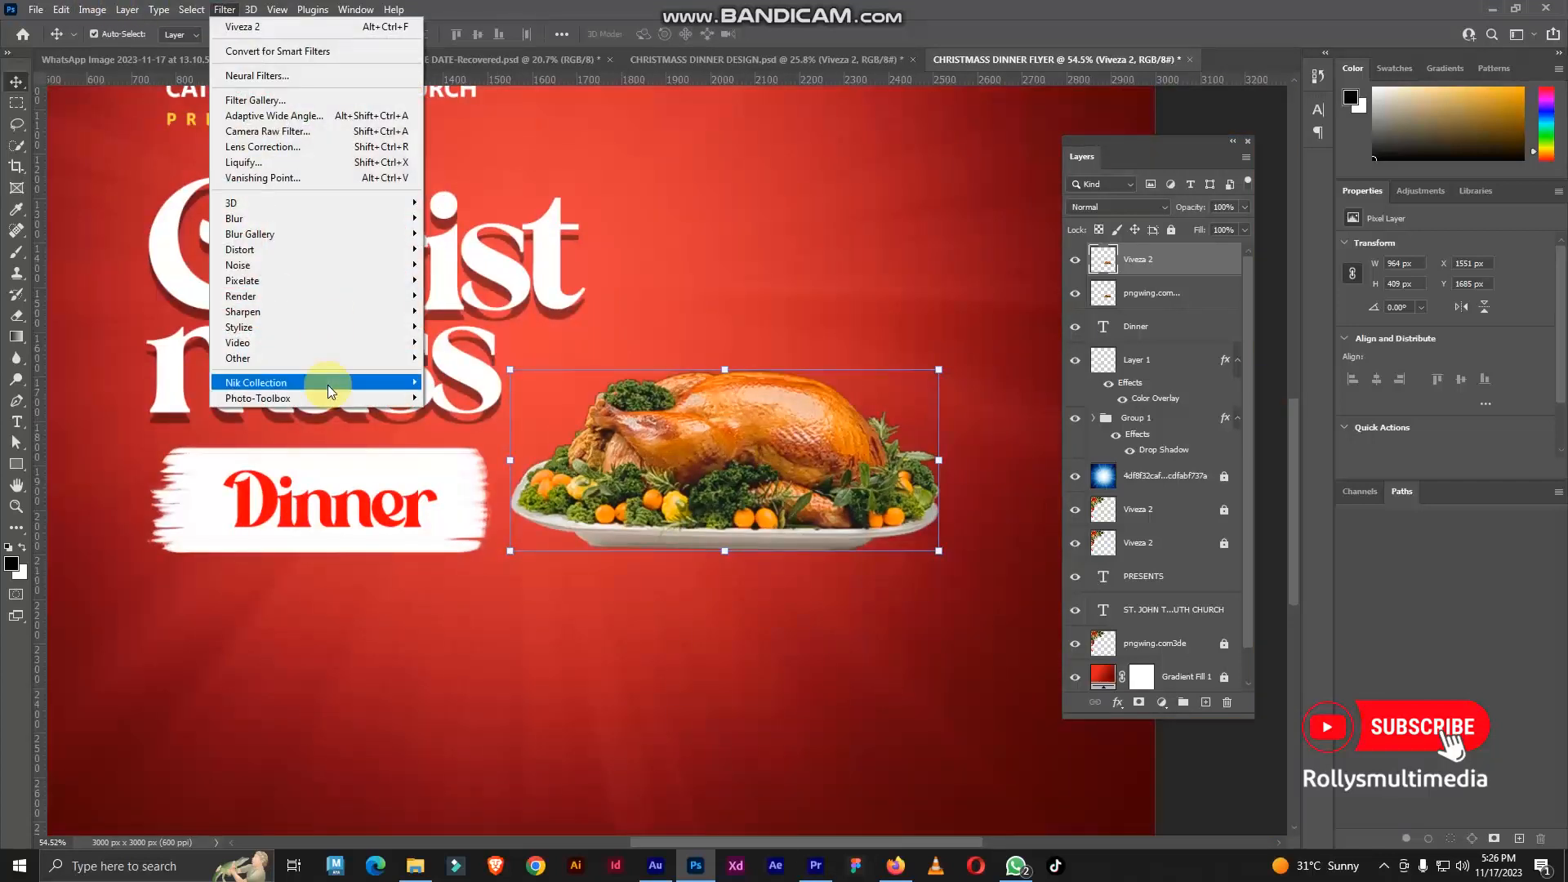
mouse_move(327, 385)
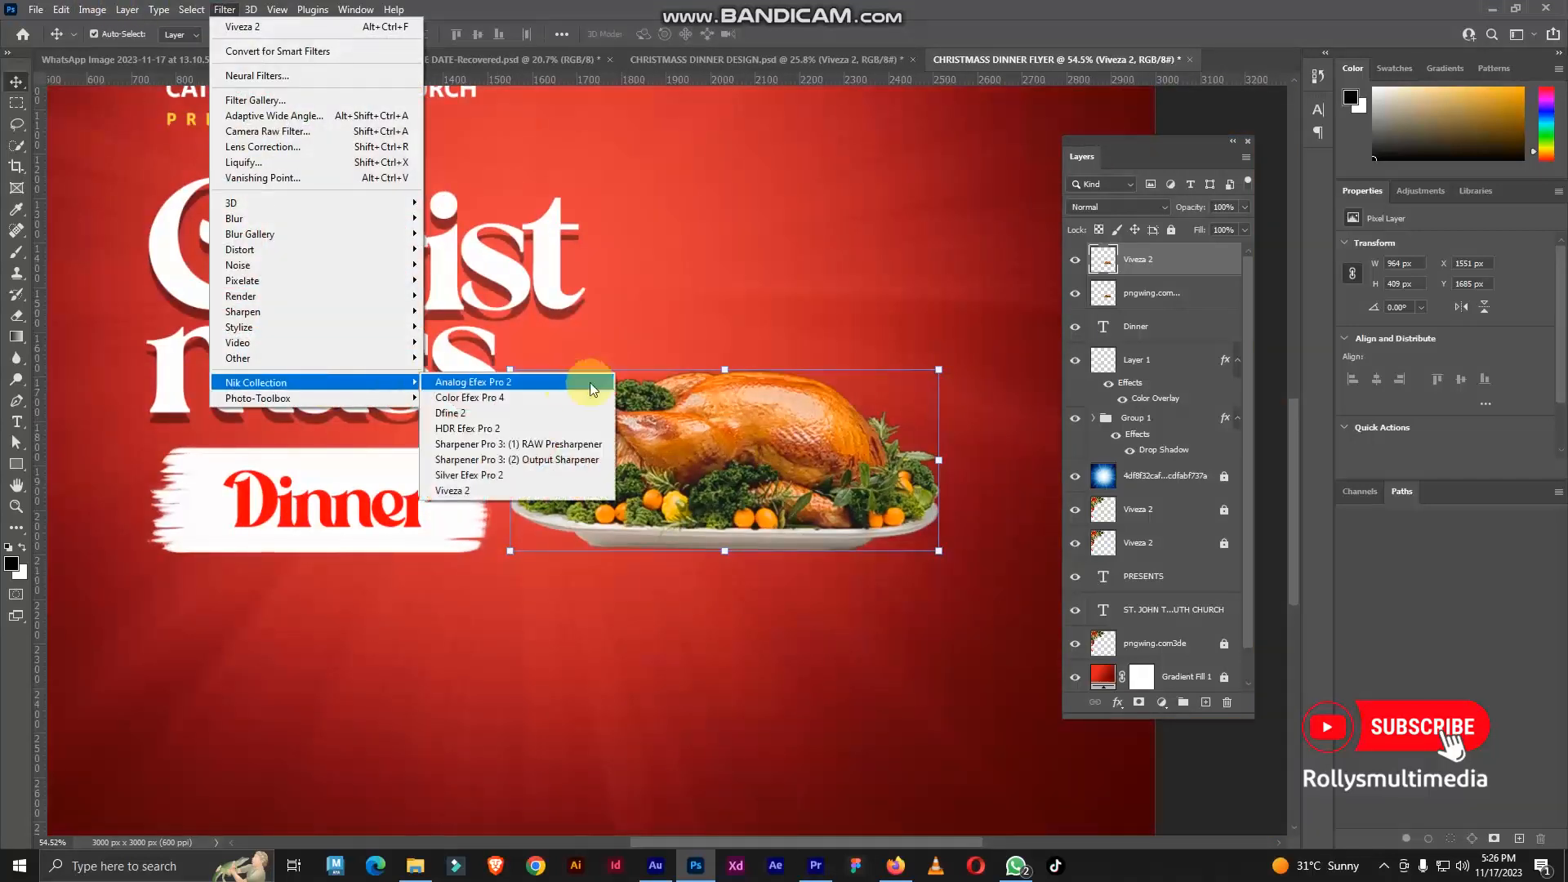
left_click(517, 490)
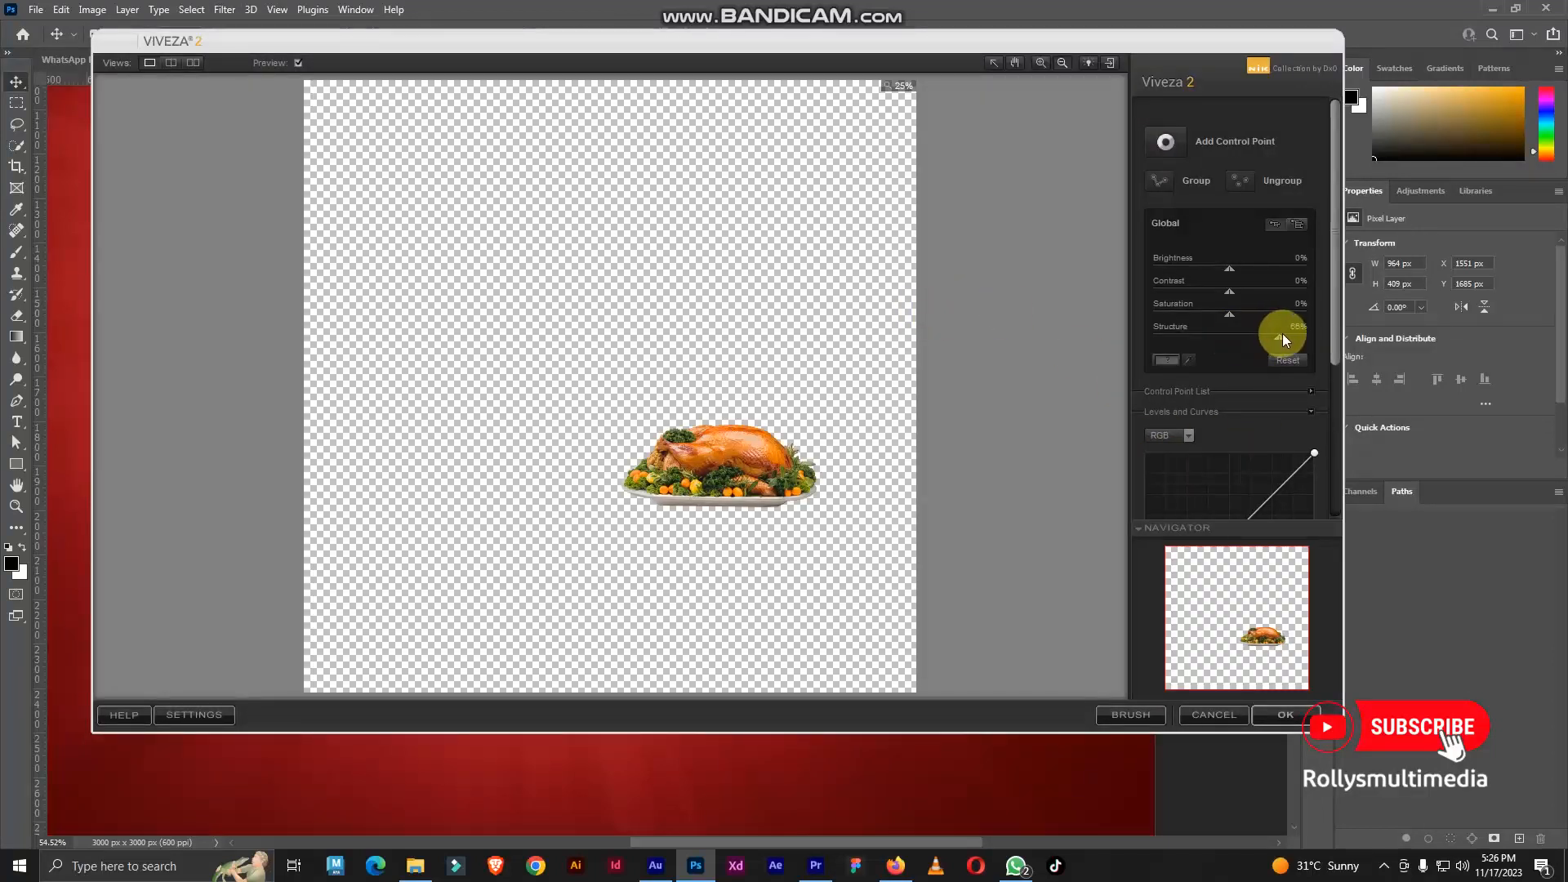
left_click_drag(1295, 334, 1293, 328)
left_click(1263, 709)
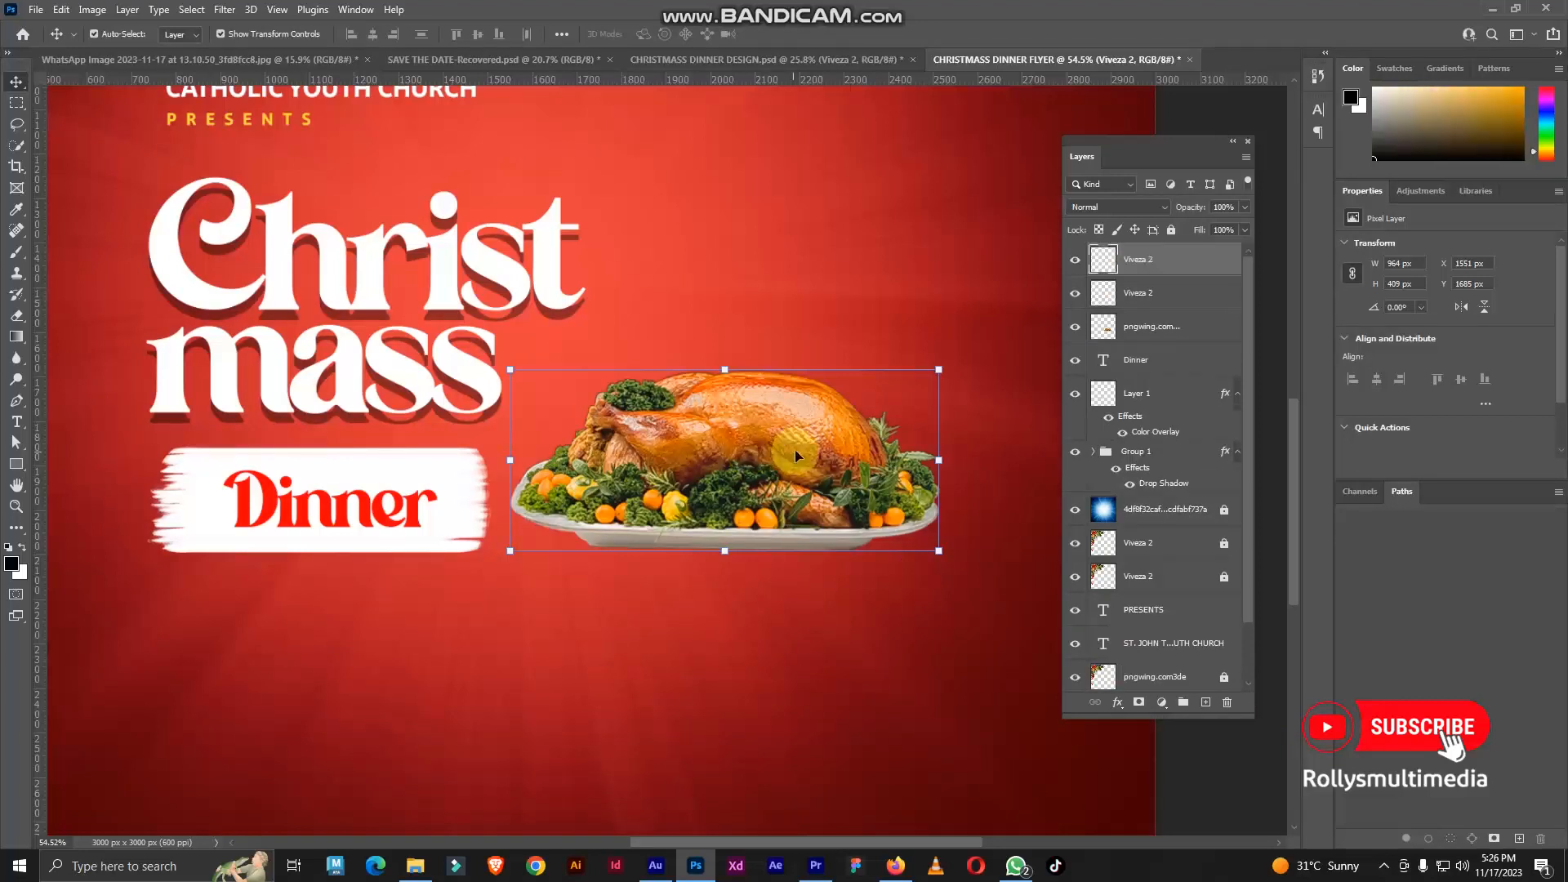
Compare the turkey platter with and without its two Viveza 2 layers, and check its look within the flyer
scroll(796, 450, "down", 5)
scroll(816, 441, "up", 3)
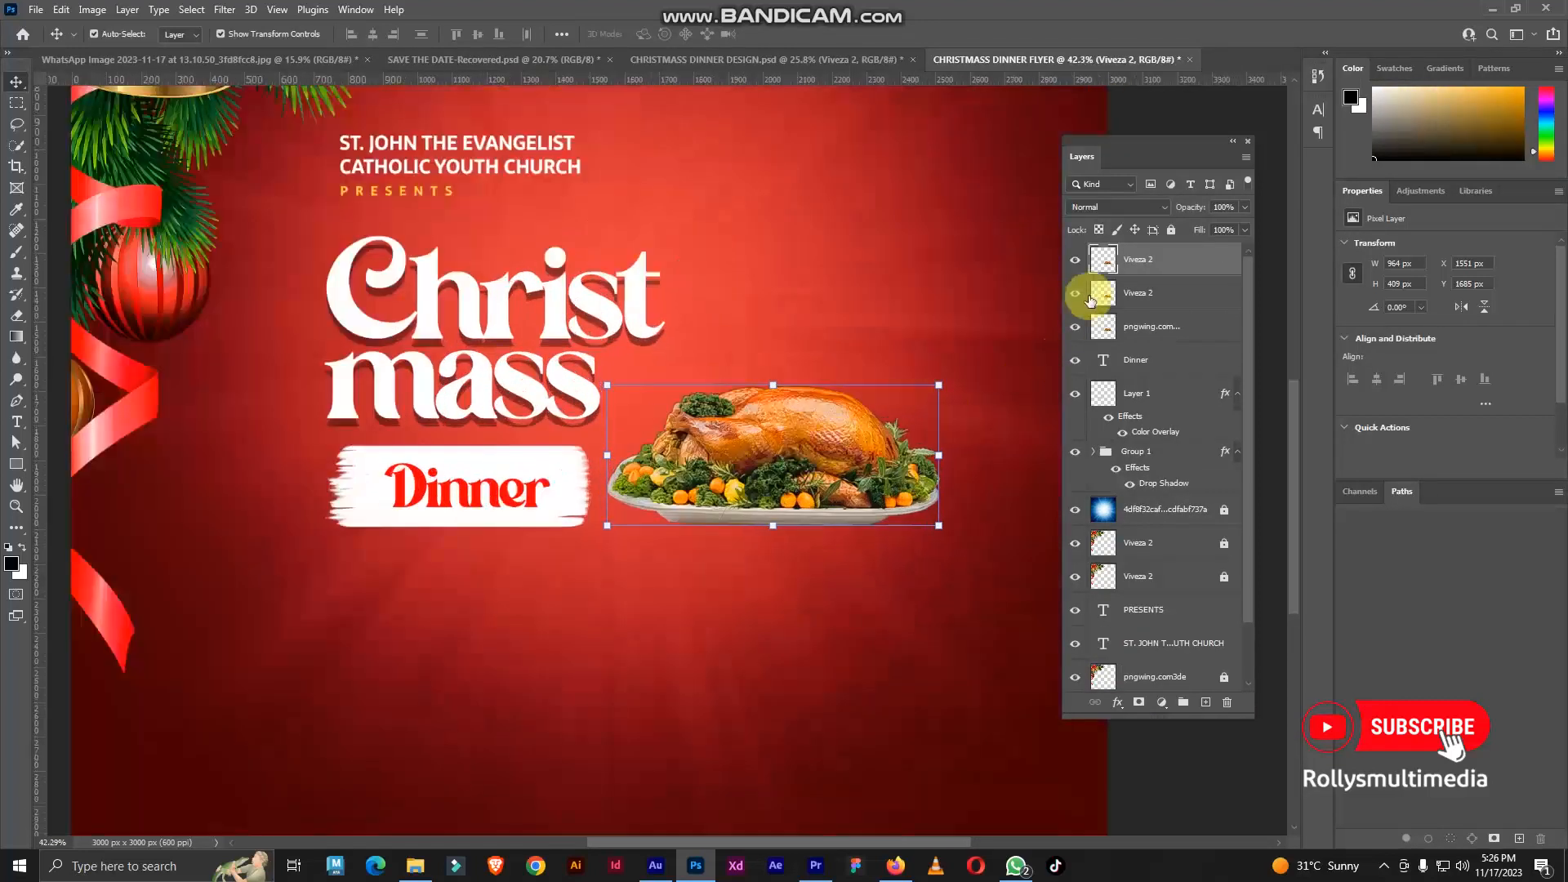
left_click(1079, 294)
left_click(1076, 265)
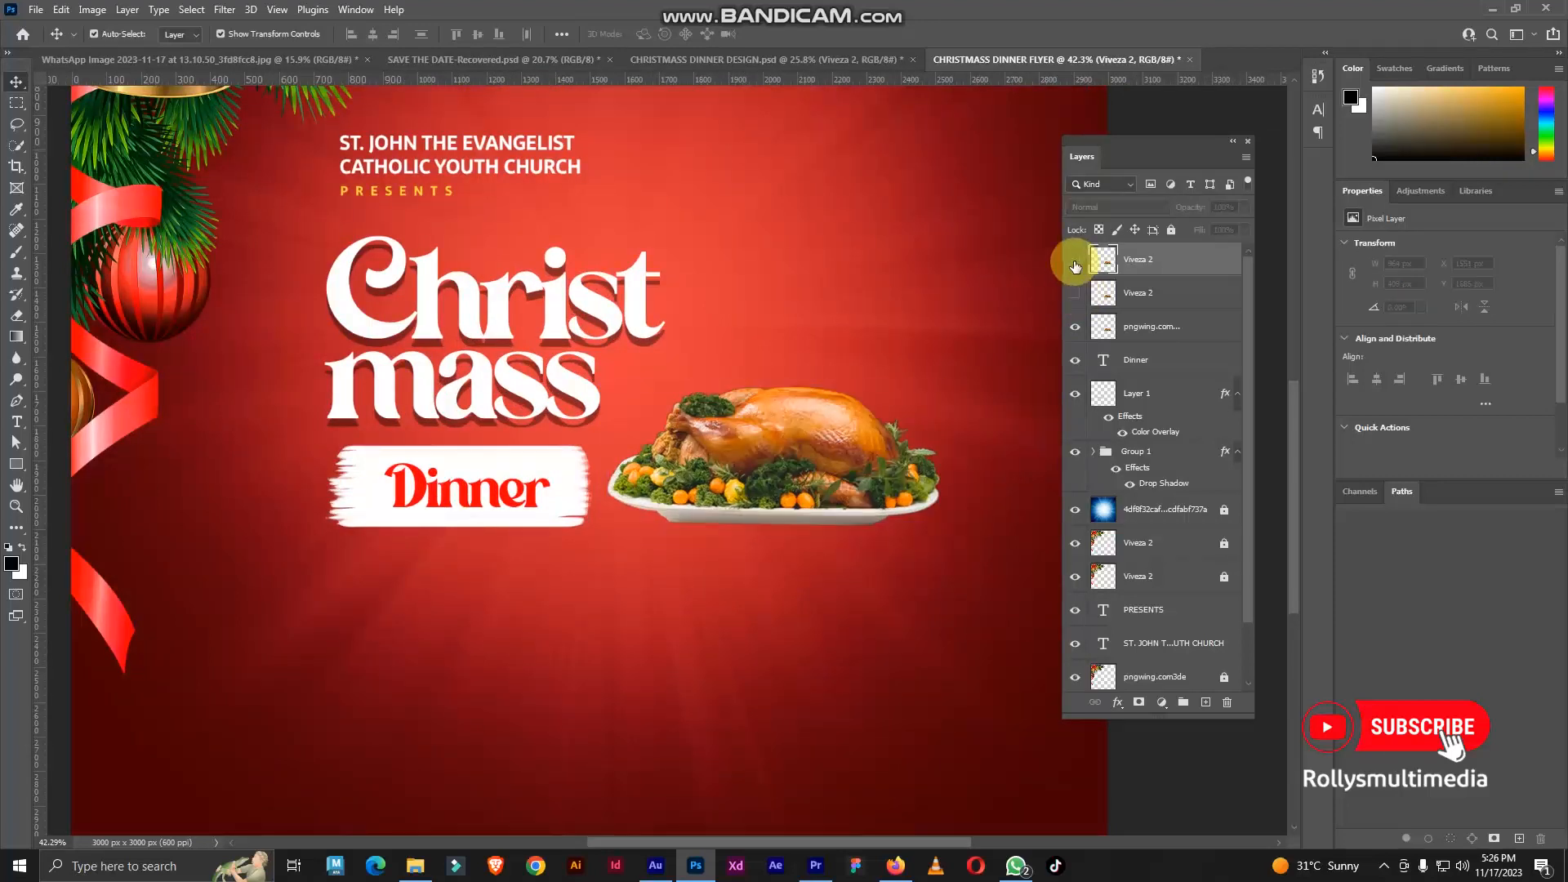
left_click(1075, 266)
left_click(1075, 294)
scroll(885, 418, "down", 3)
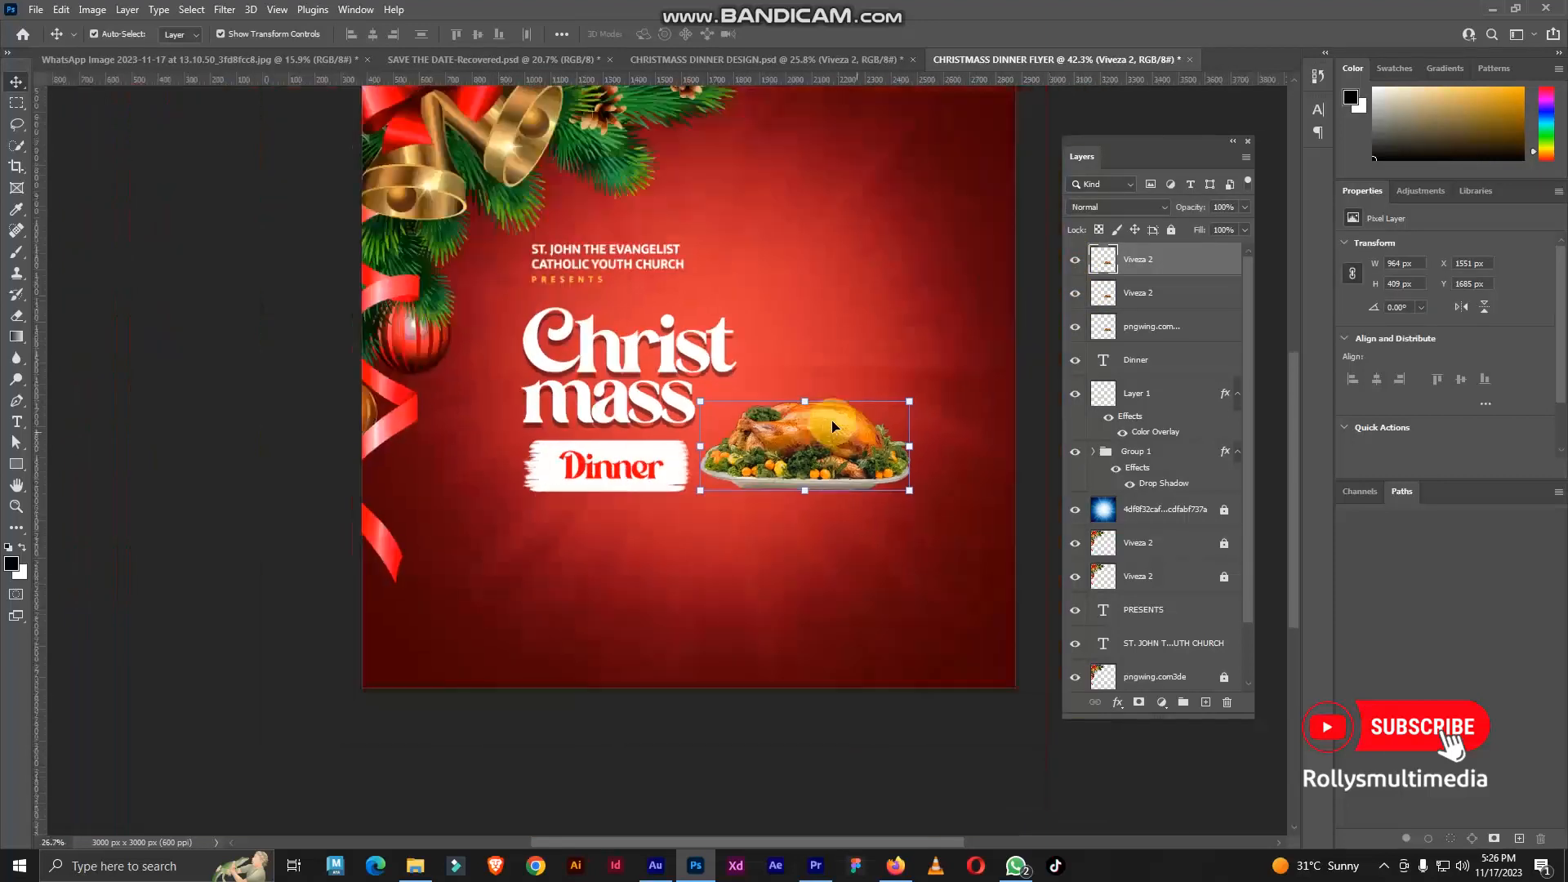
scroll(823, 433, "up", 4)
scroll(823, 433, "down", 4)
scroll(768, 421, "up", 2)
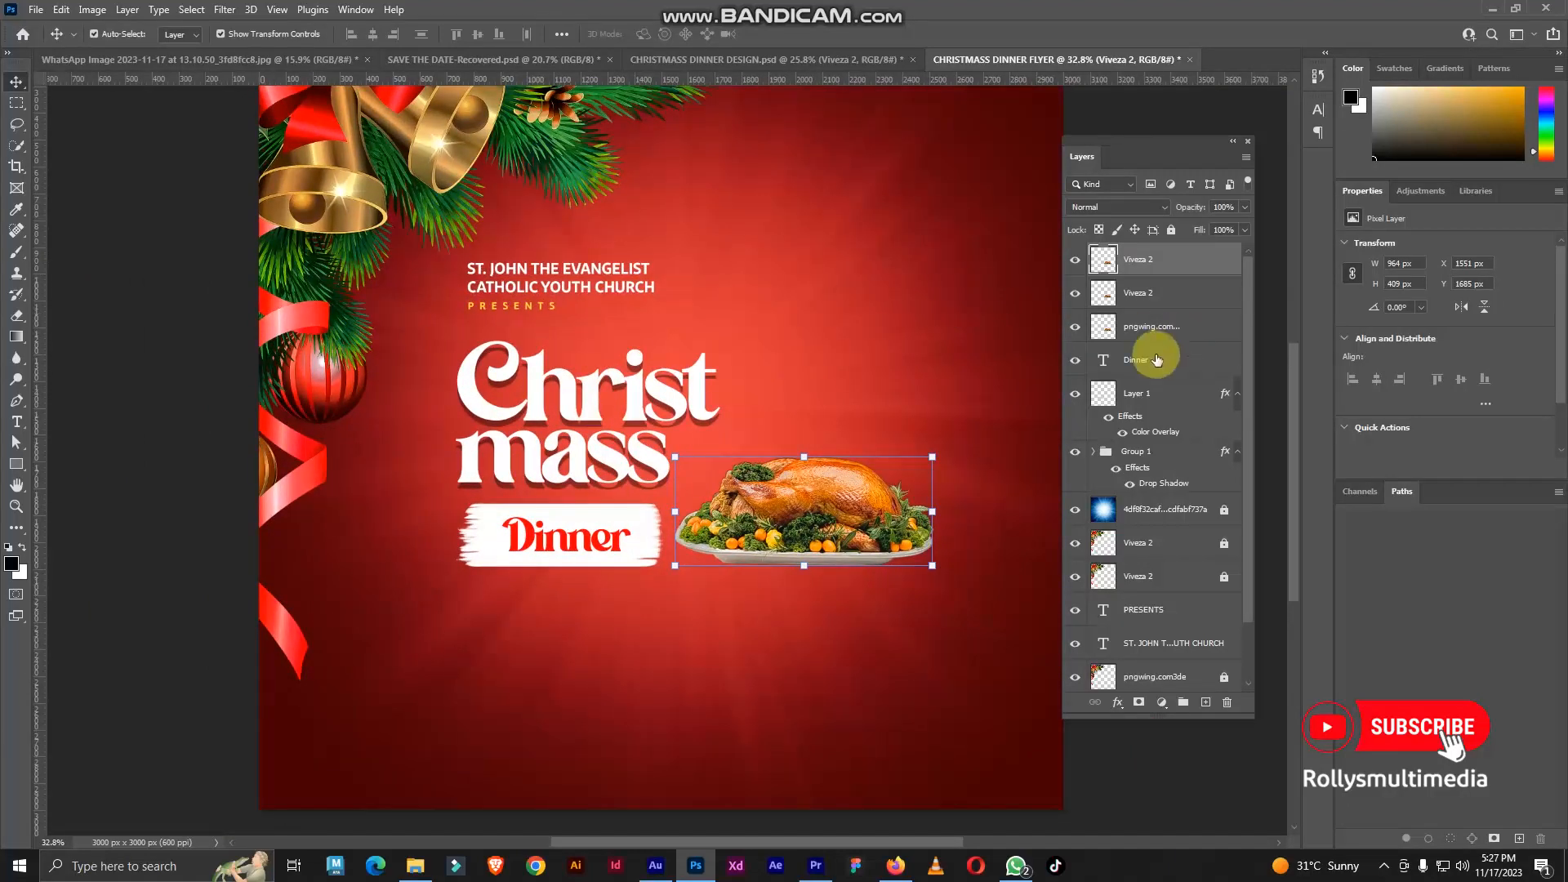
scroll(777, 497, "up", 1)
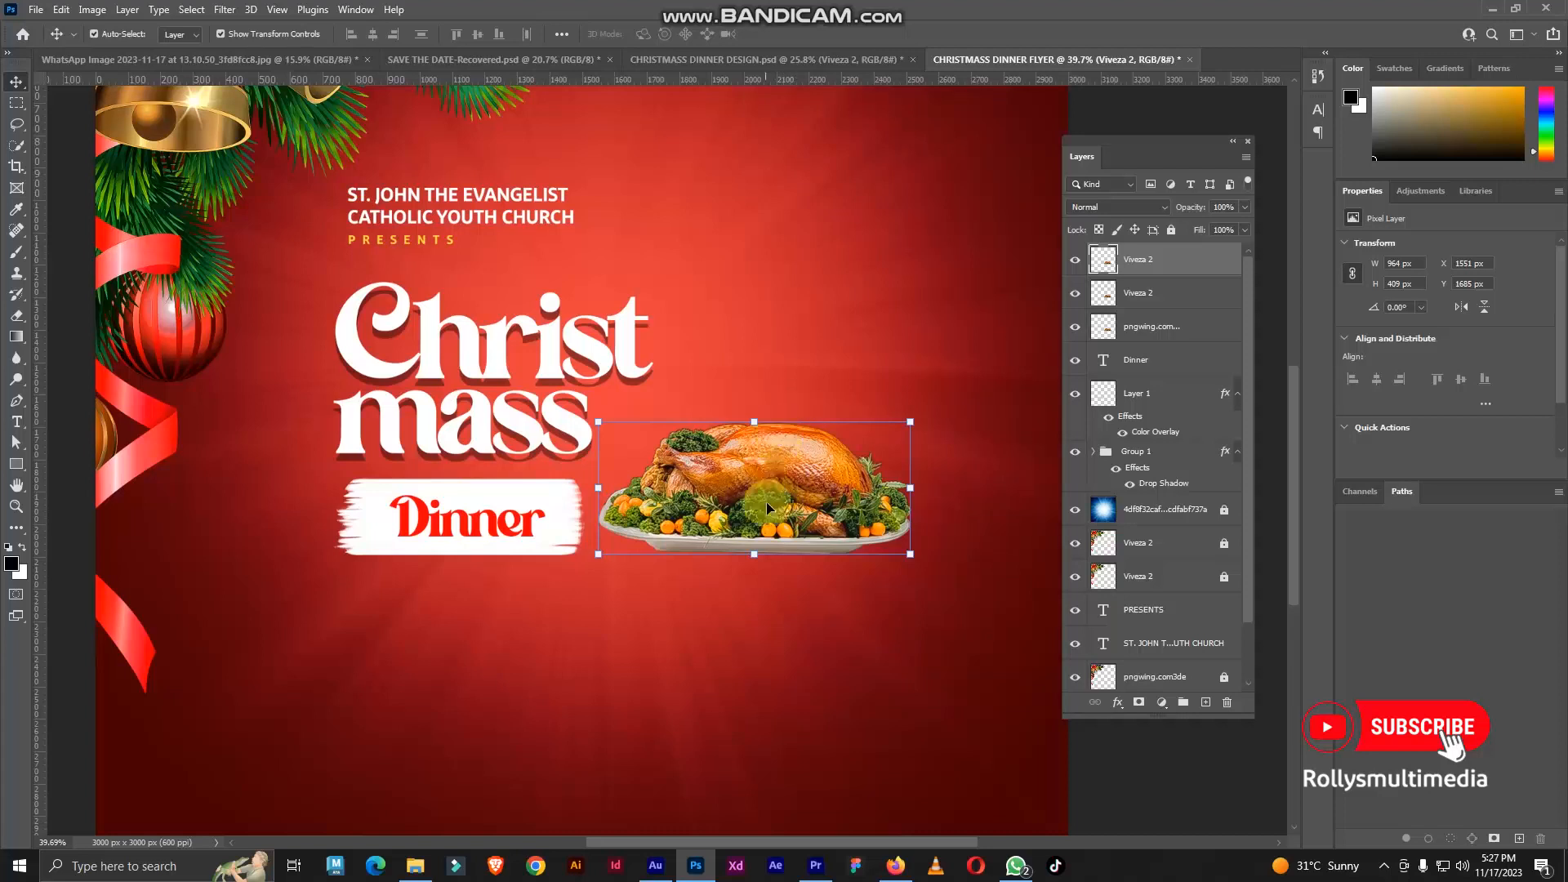
Place png-transparent-gold-bottle-champagne.png directly above the "Dinner" text layer, scaled to about 1864 × 1823 px
left_click(1160, 351)
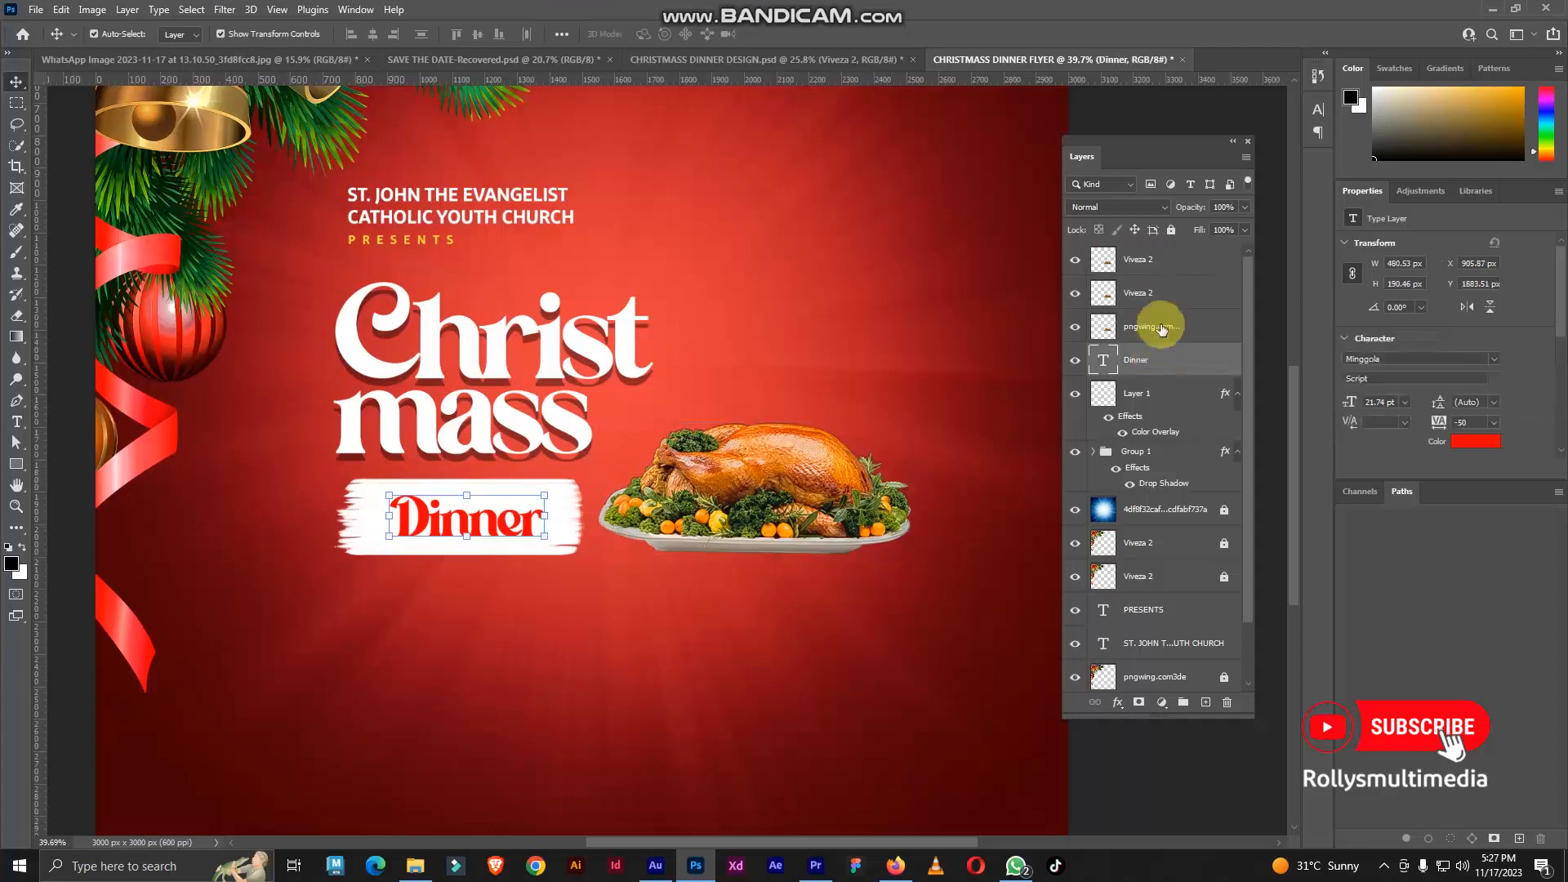
scroll(809, 513, "up", 2)
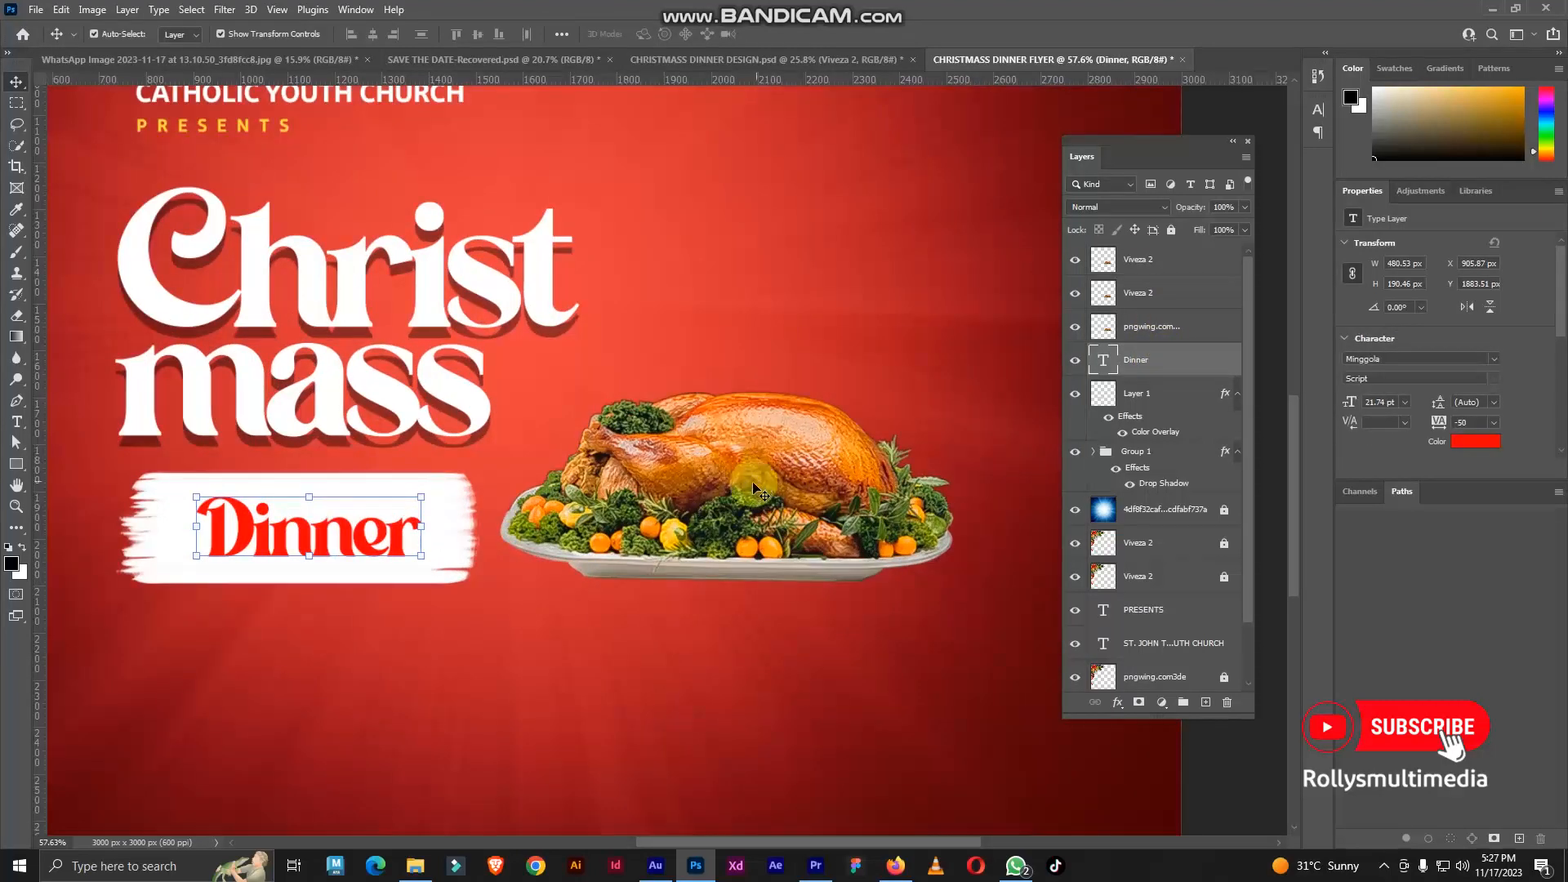
scroll(735, 473, "down", 3)
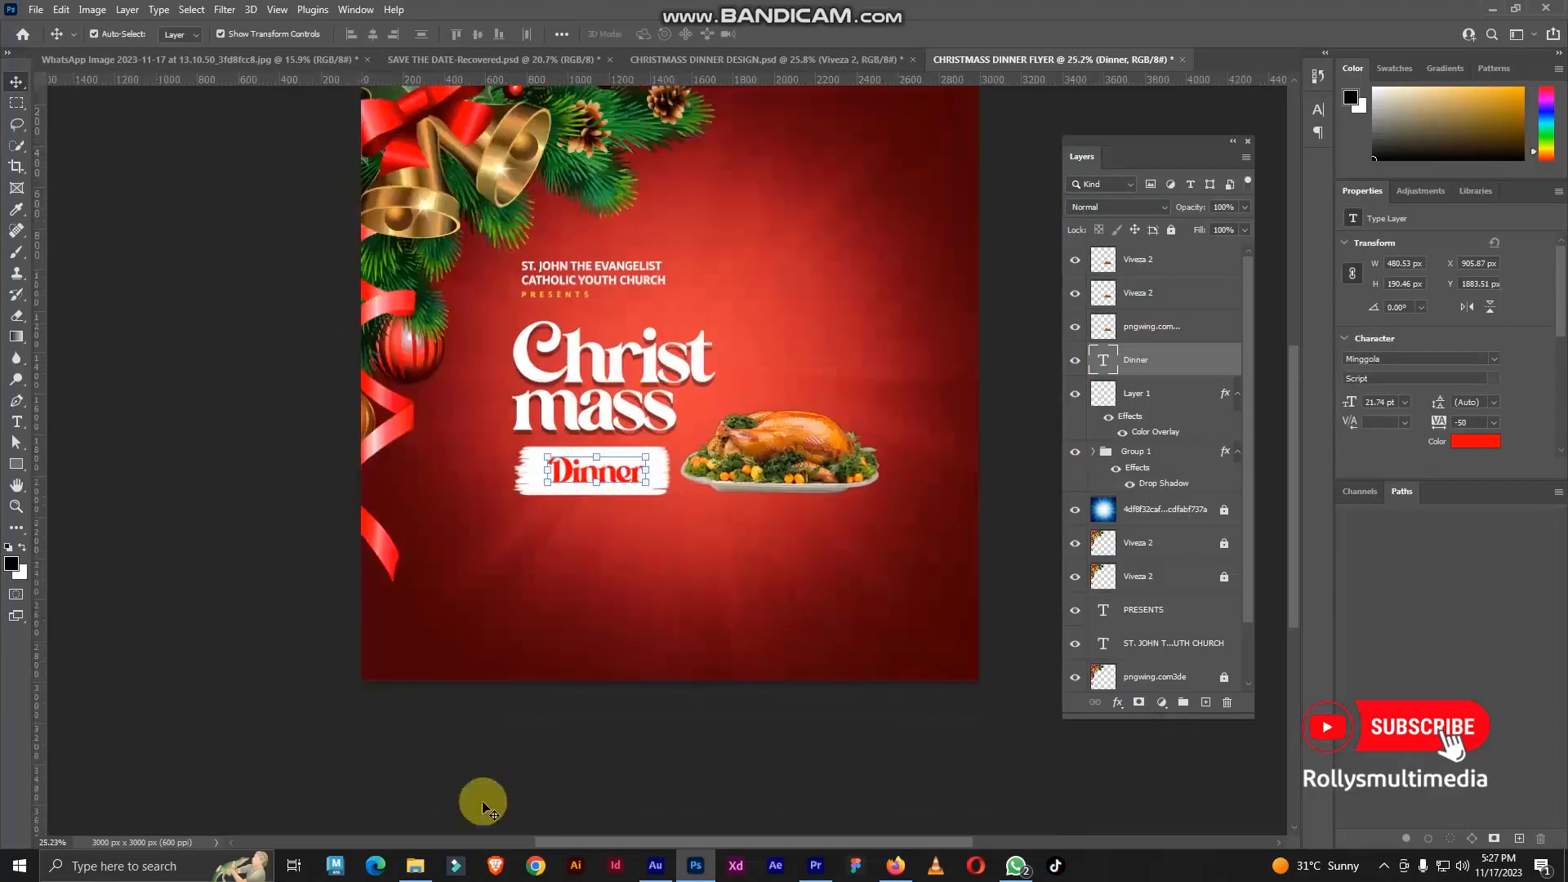
left_click(415, 865)
left_click_drag(516, 141, 756, 471)
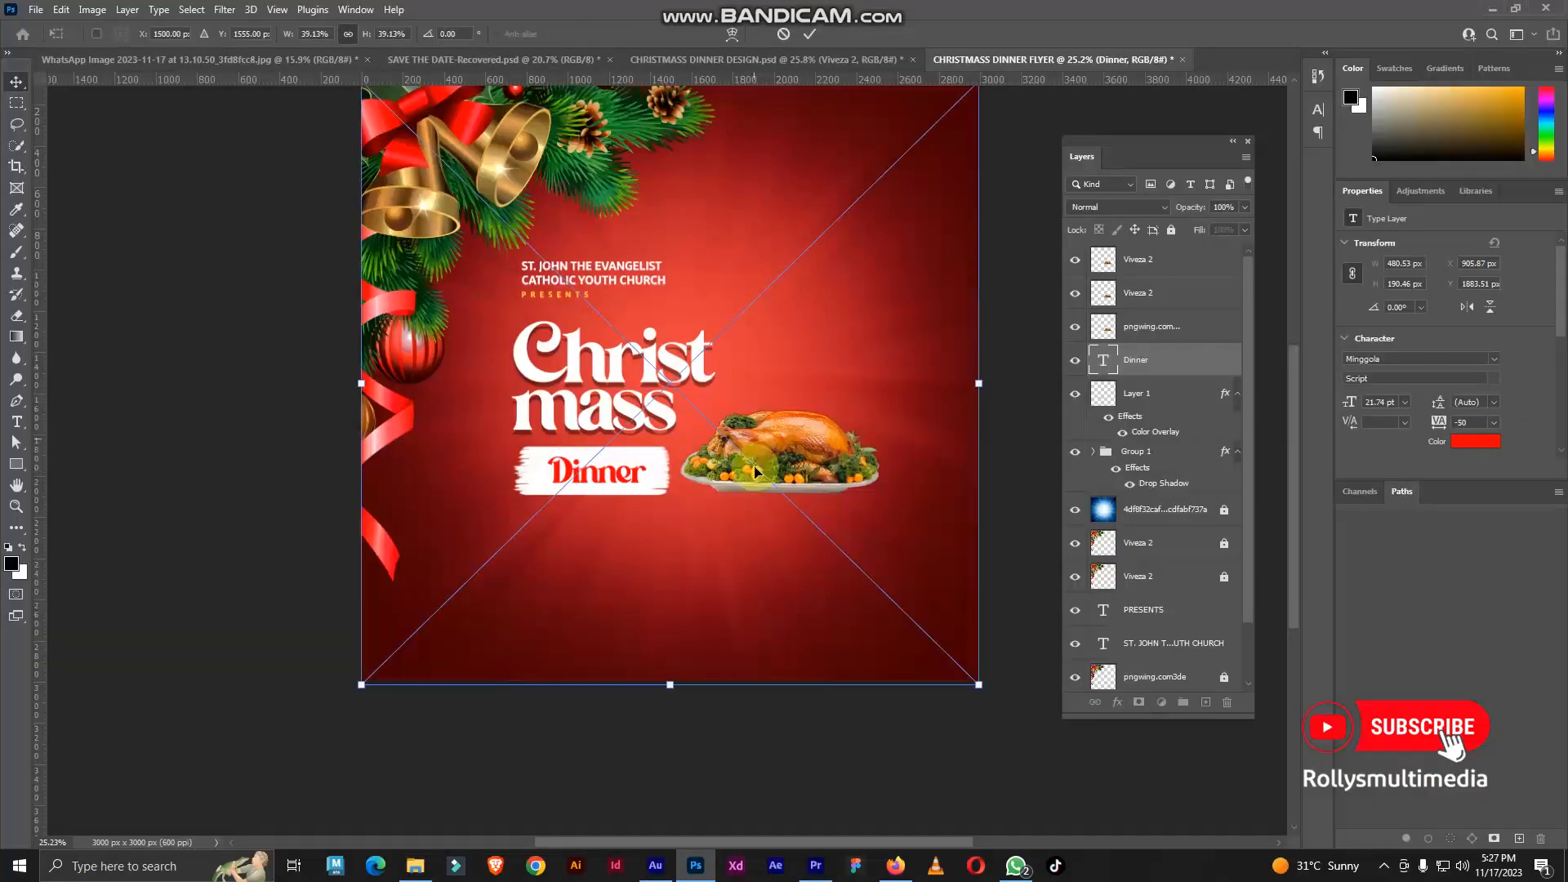
left_click_drag(670, 684, 733, 396)
key("Return")
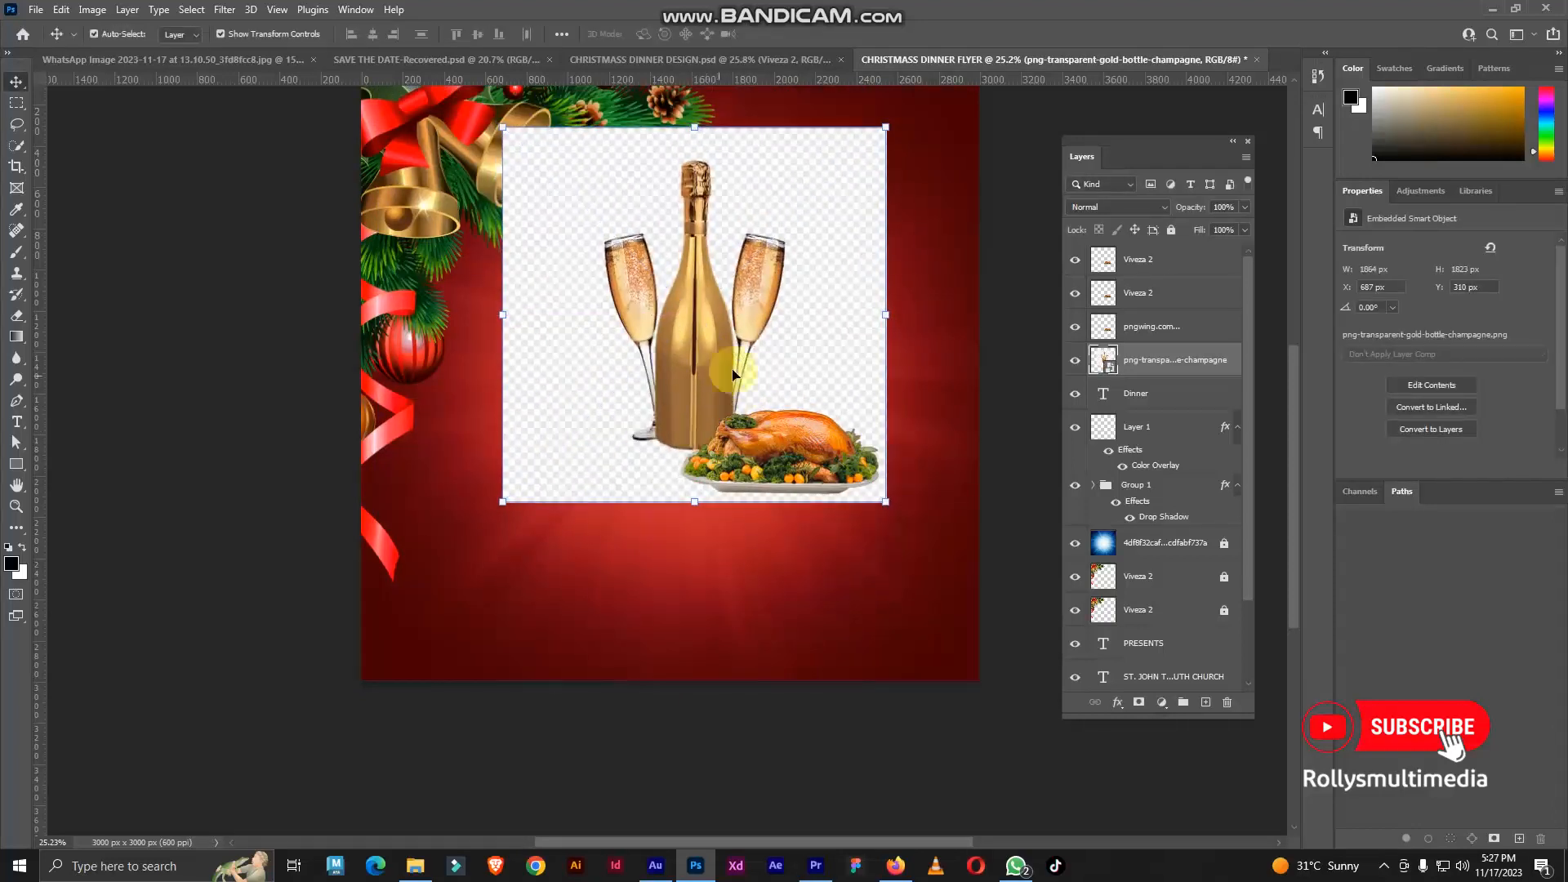
Rasterize the placed champagne bottle layer
scroll(733, 376, "up", 1)
right_click(1156, 371)
left_click(1192, 448)
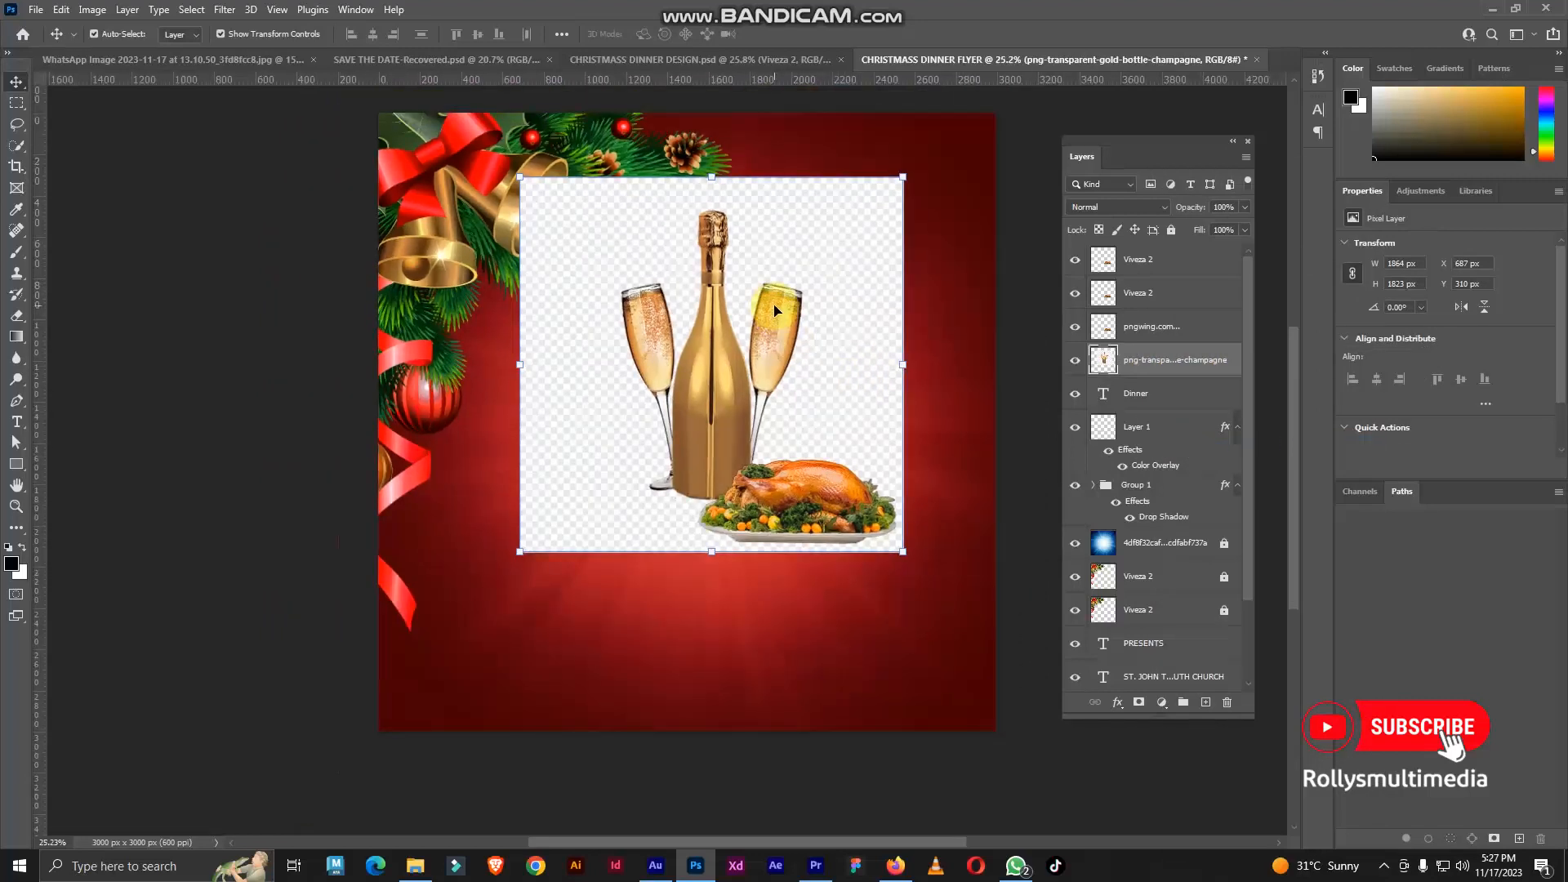
Cut out the champagne bottle and glasses onto a new layer using Select Subject, and delete the original image layer
left_click_drag(727, 312, 727, 314)
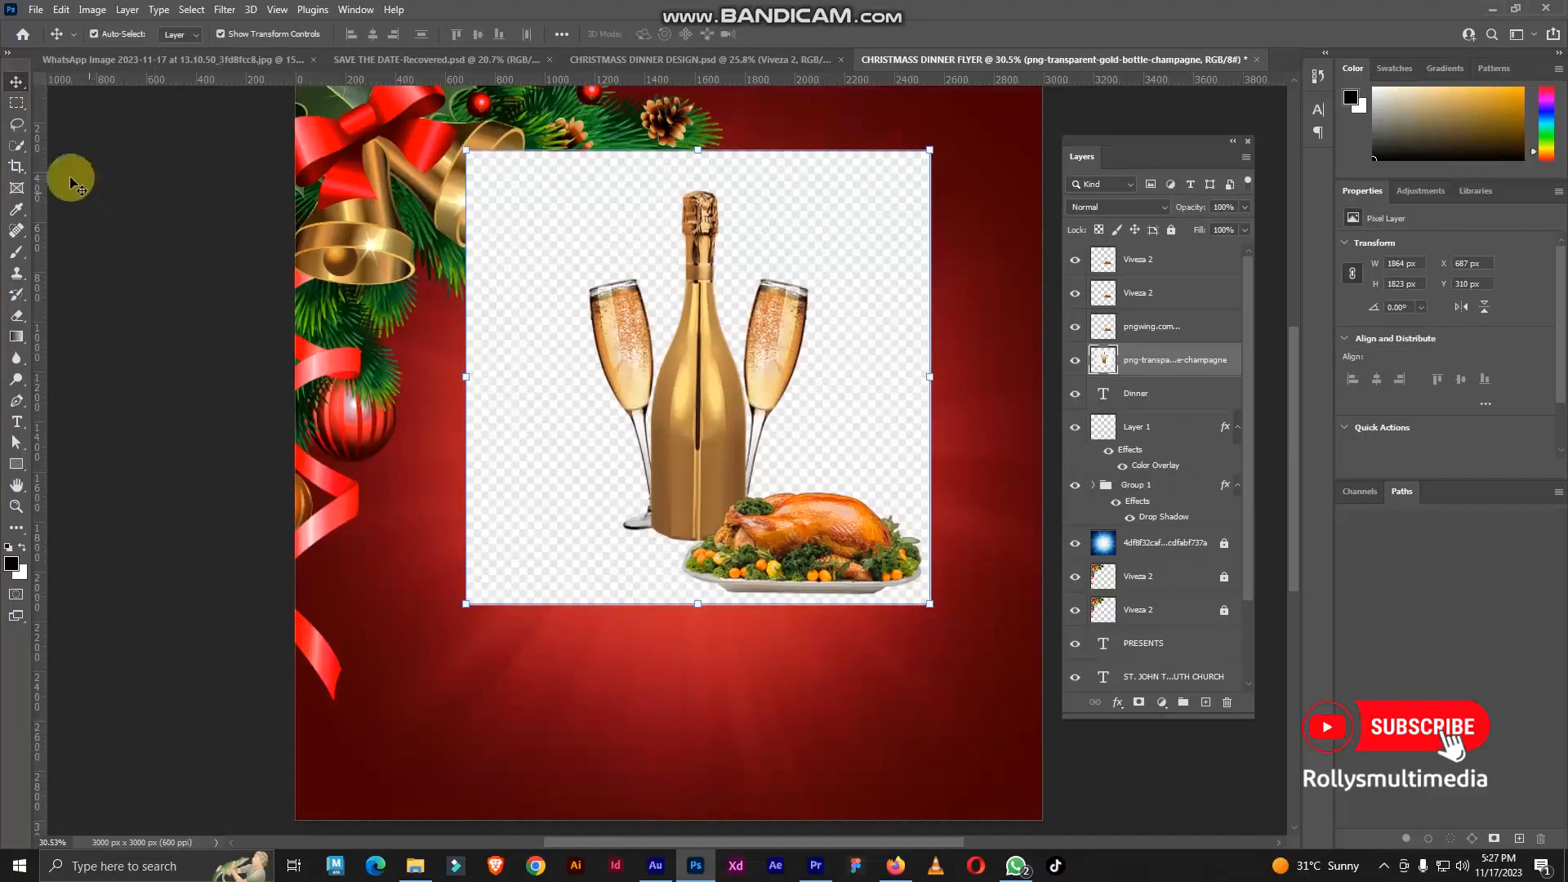
left_click(9, 147)
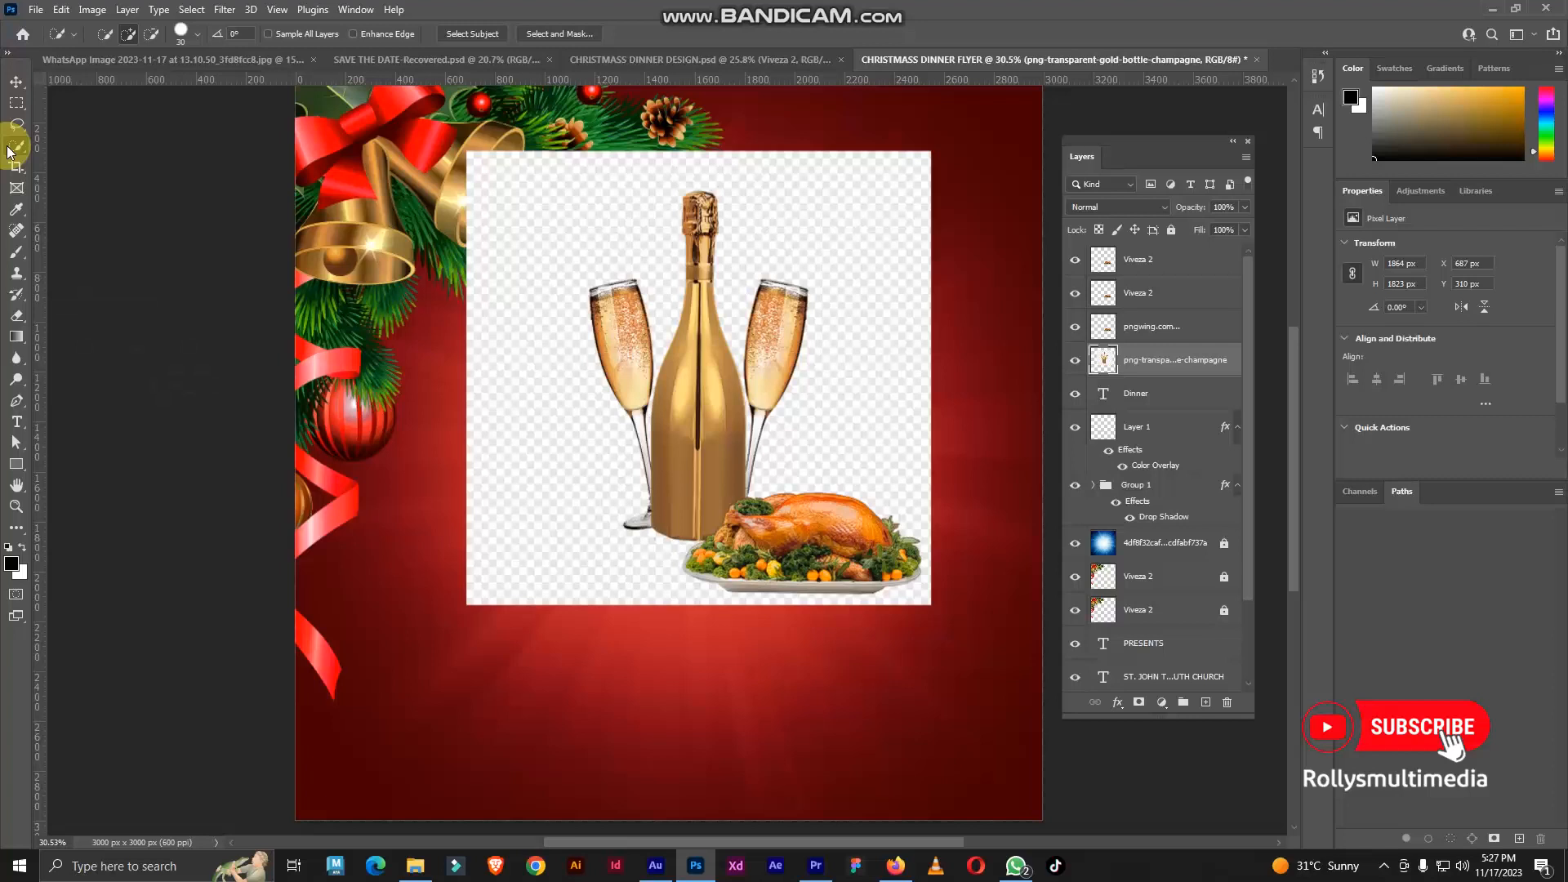
left_click(463, 32)
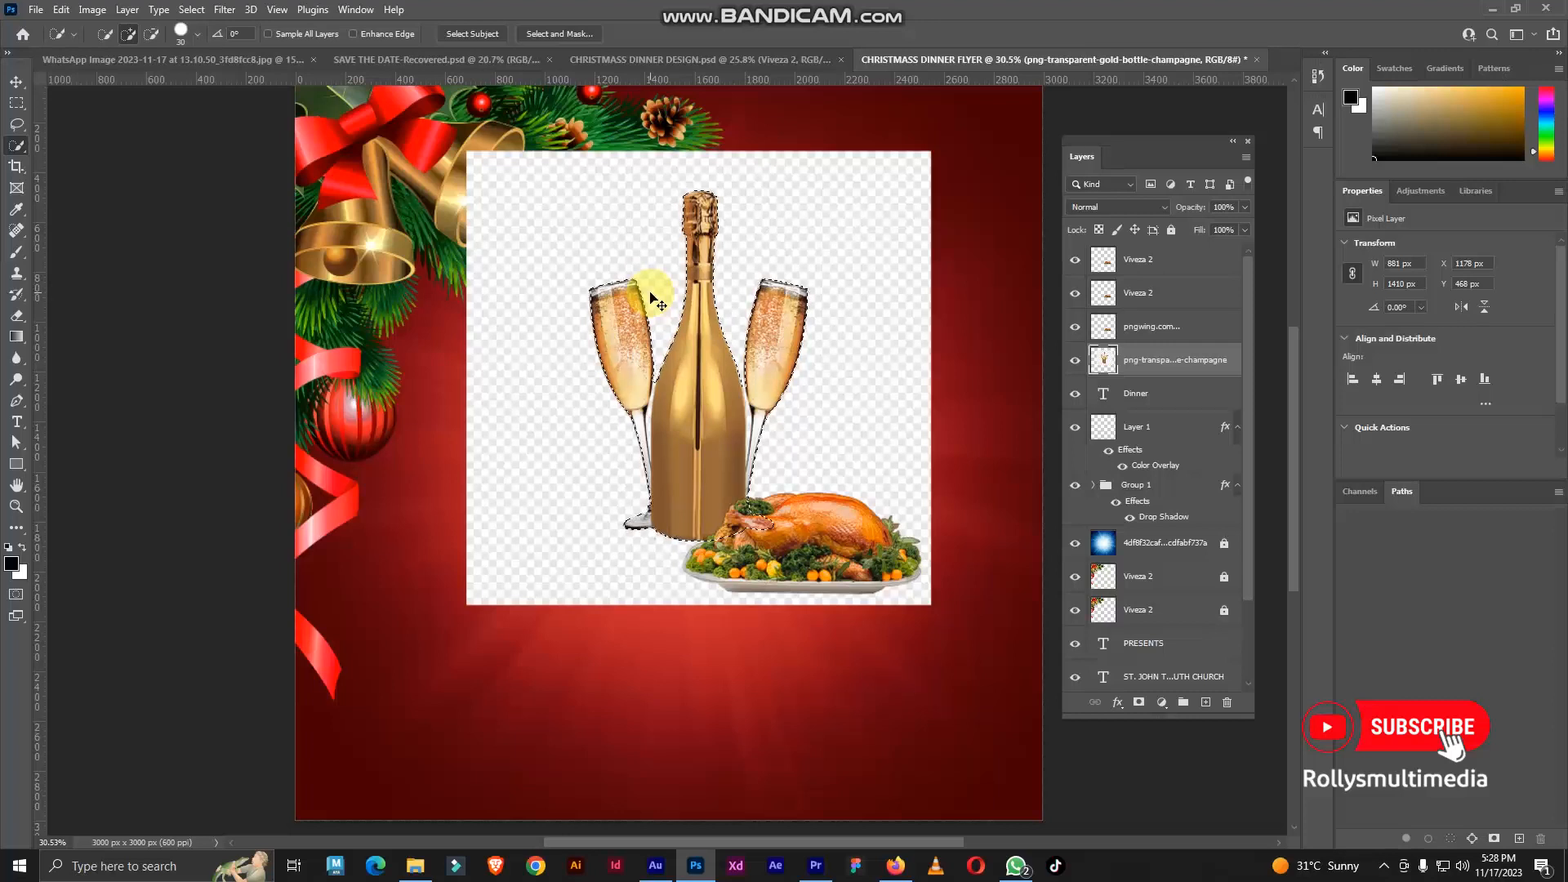
key("ctrl+j")
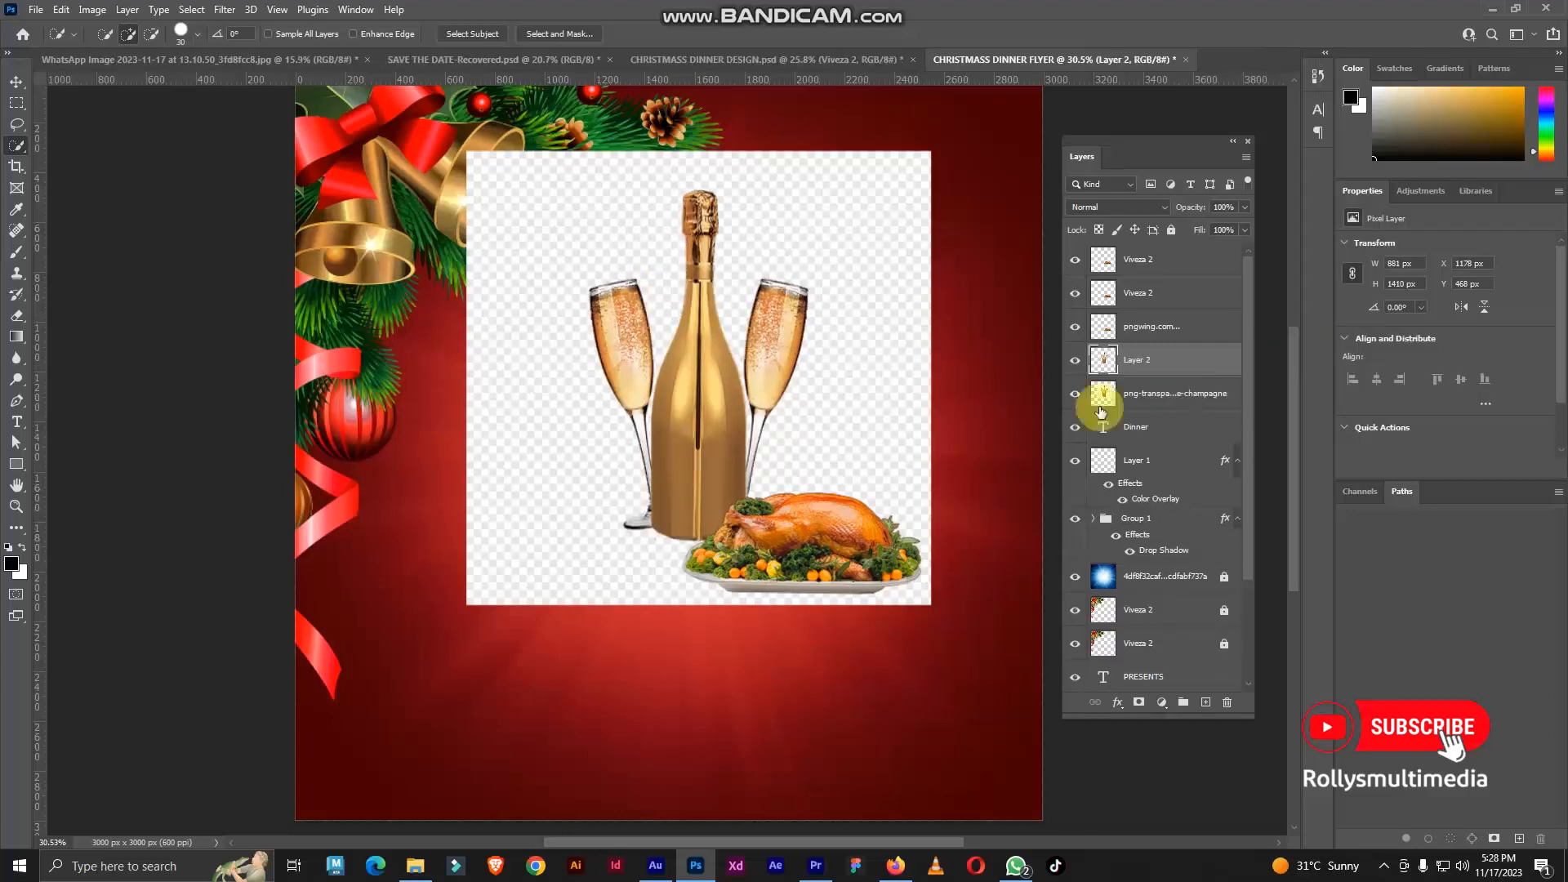
left_click_drag(1147, 395, 1227, 703)
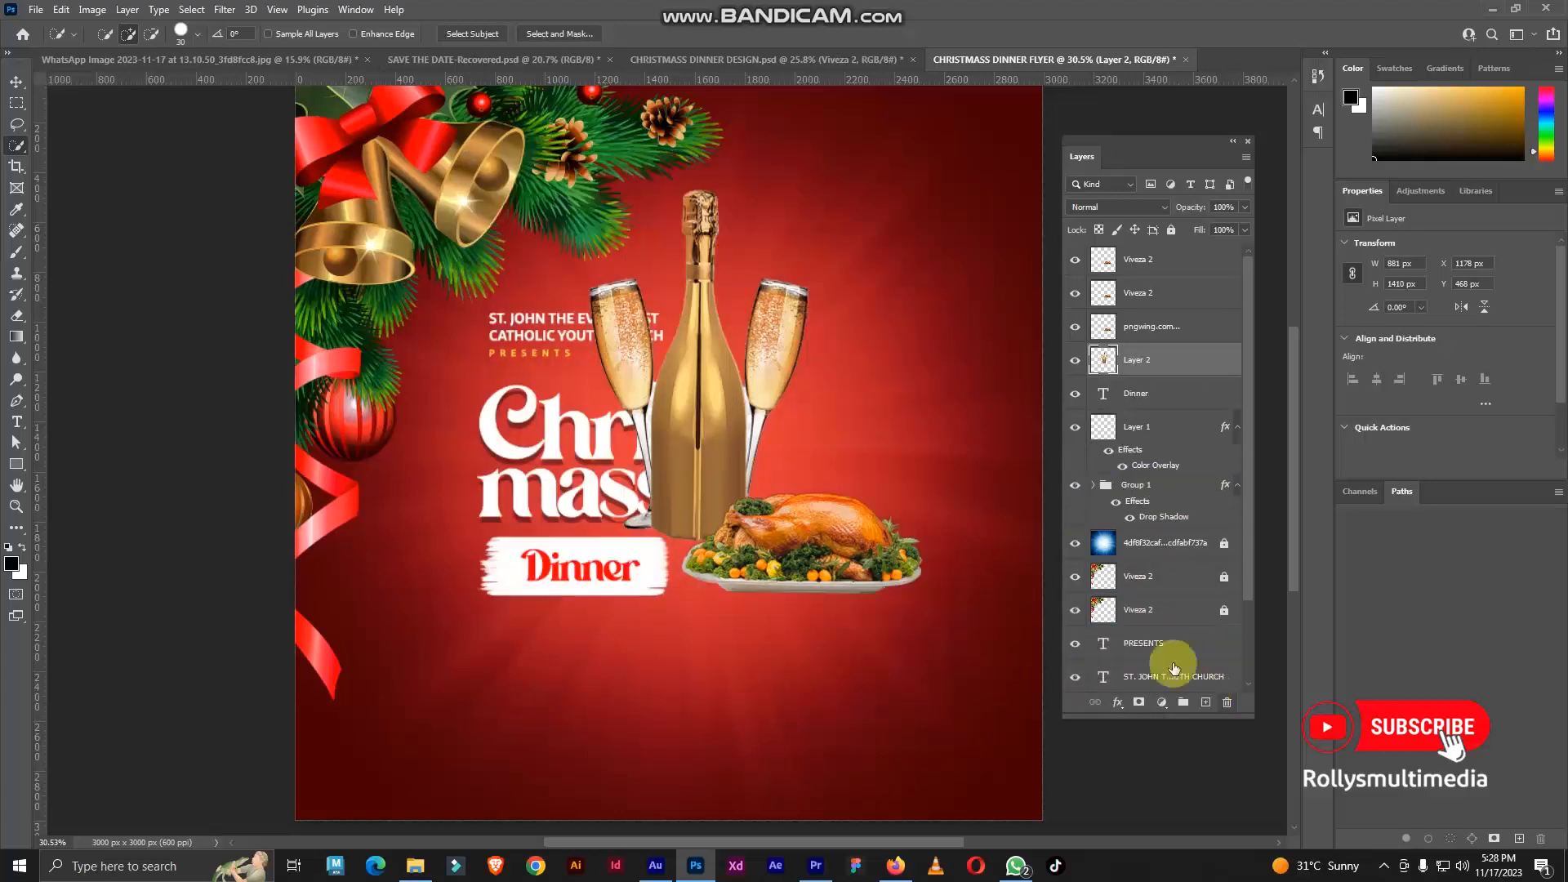
Move the bottle and glasses cutout clear of the title, behind the turkey platter, to about X 1634 px, Y 402 px
scroll(797, 363, "down", 2)
scroll(797, 364, "up", 2)
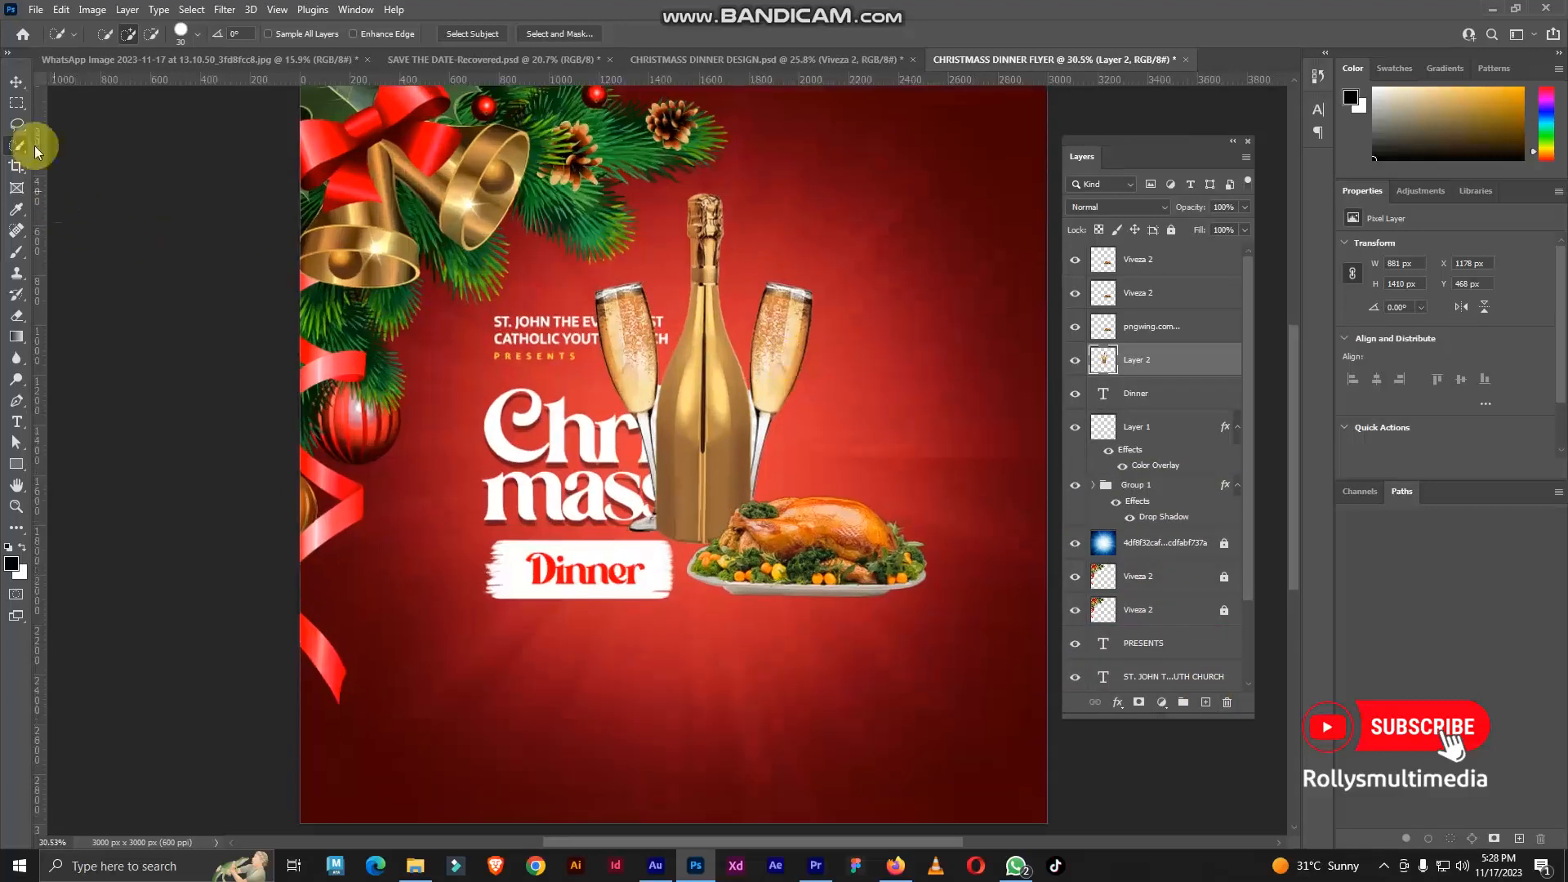
left_click(15, 82)
mouse_move(681, 365)
left_mouse_down()
mouse_move(822, 353)
mouse_move(794, 347)
left_mouse_up()
Erase the leftover checkerboard background between the bottle and the two glasses with the Magic Eraser tool at tolerance 32
scroll(844, 378, "up", 8)
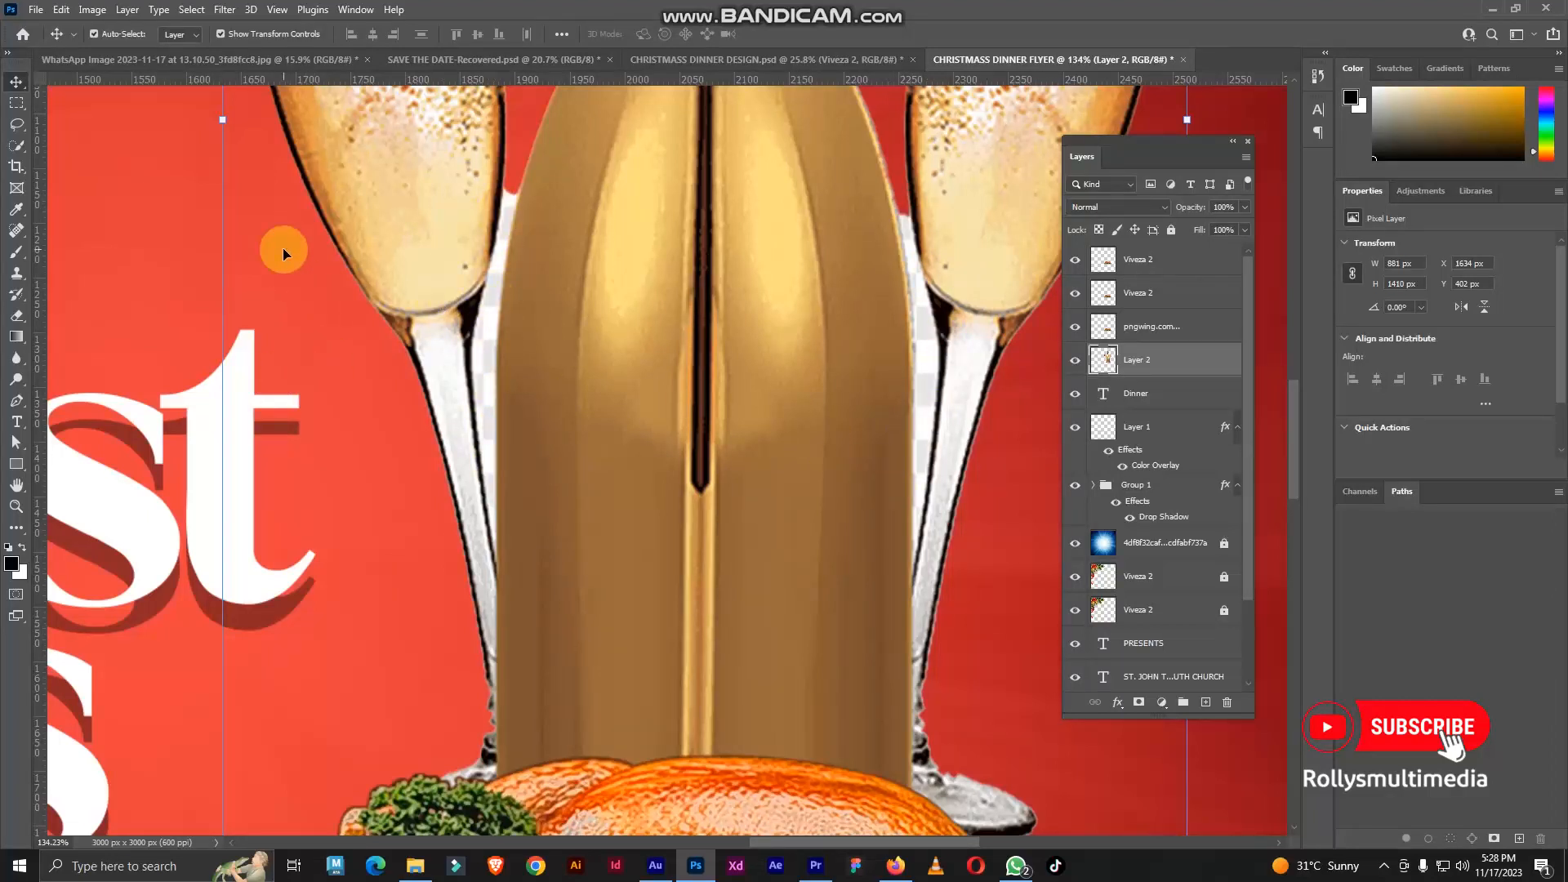
left_click(18, 318)
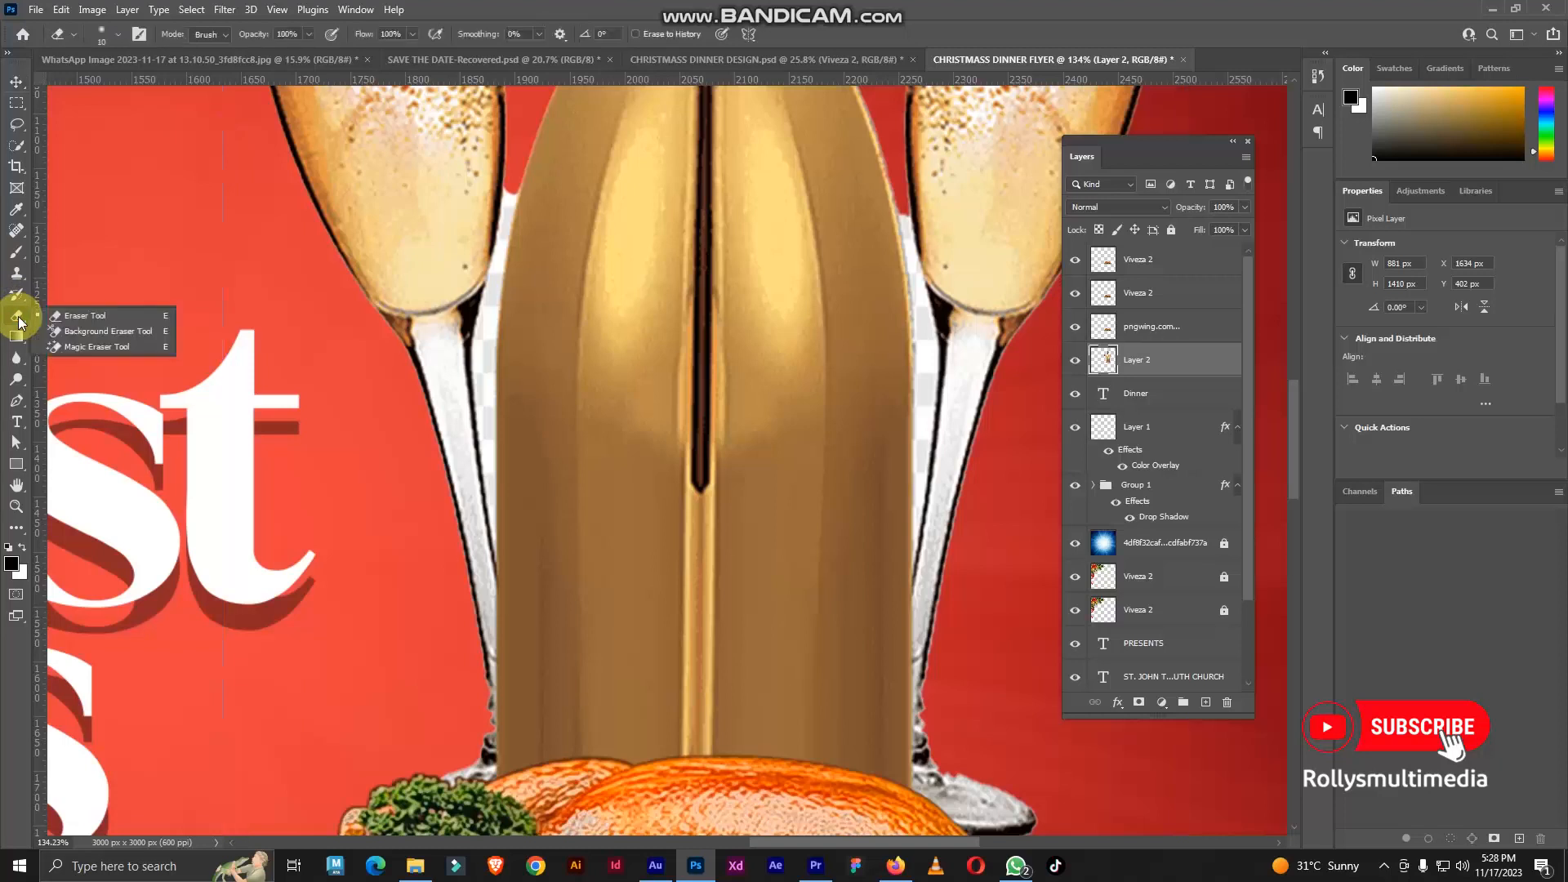
left_click(90, 346)
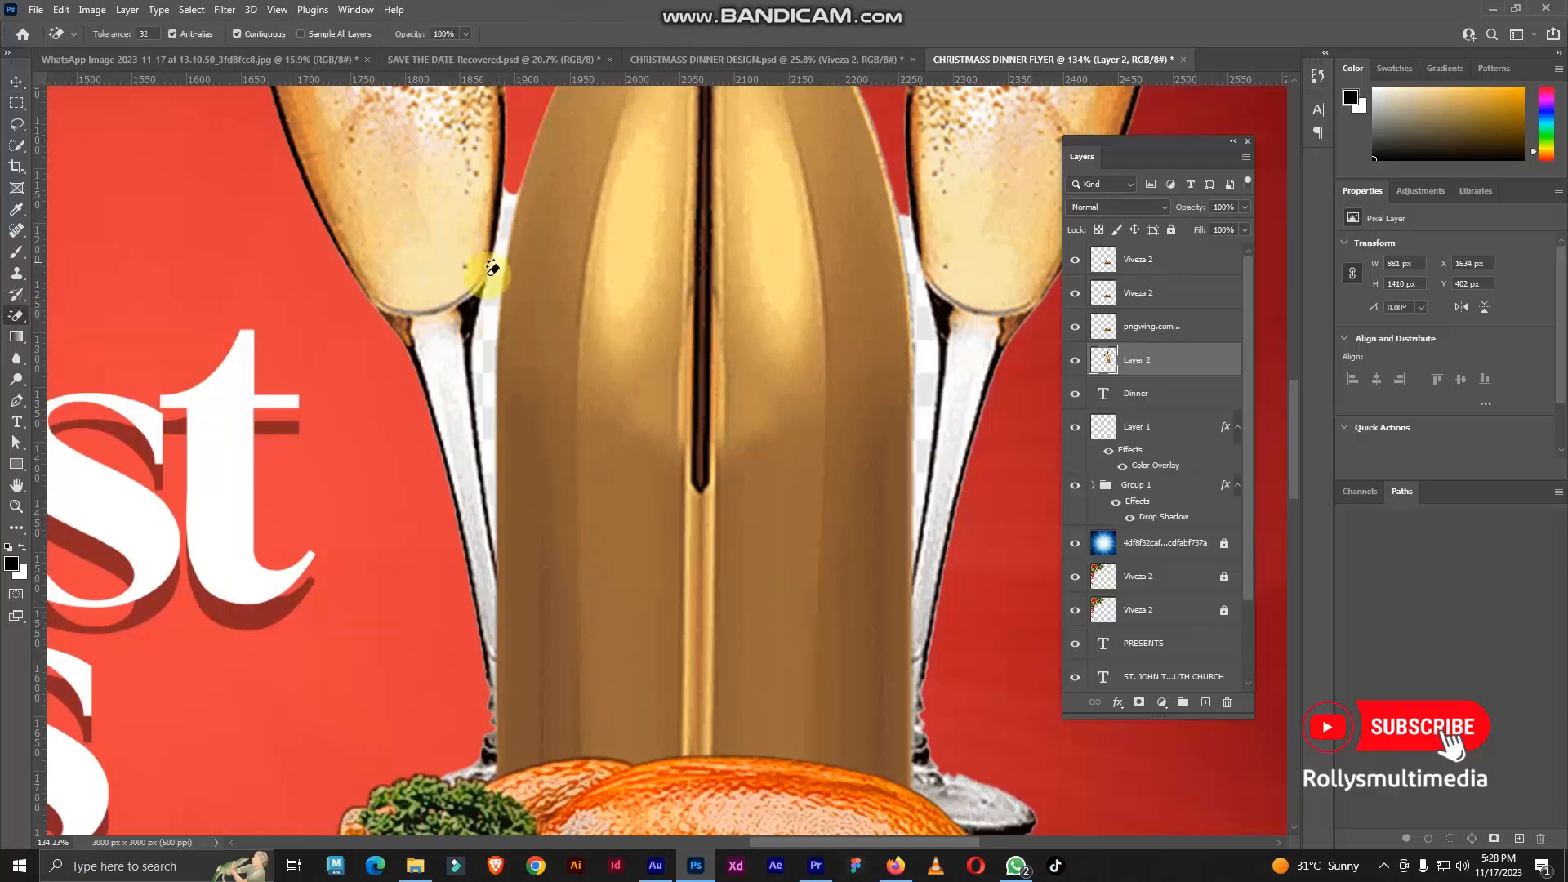
scroll(493, 269, "up", 3)
scroll(494, 314, "down", 5)
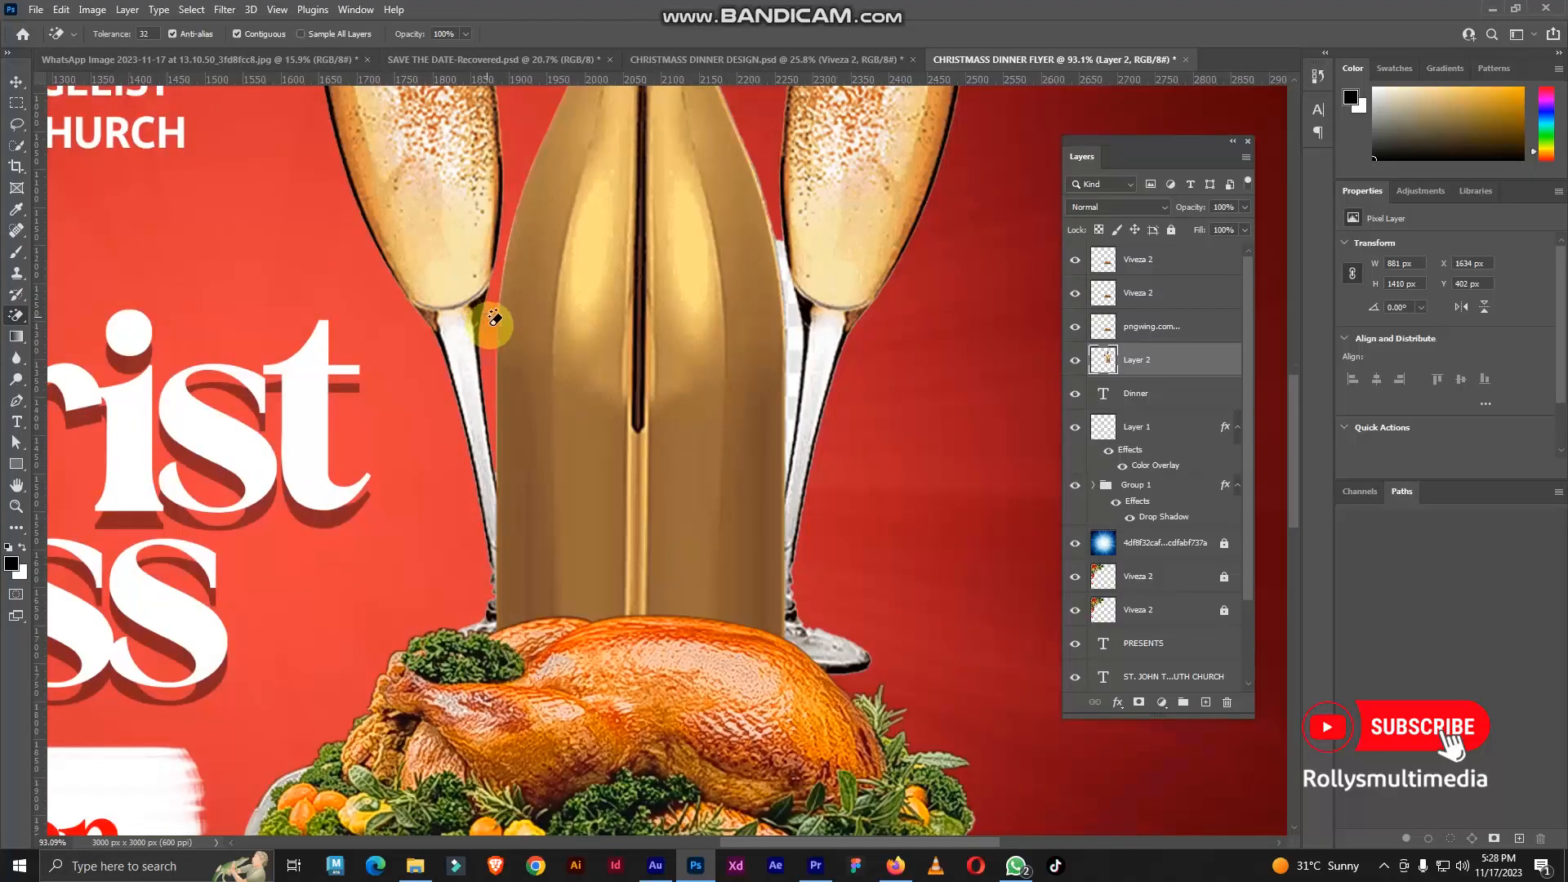
scroll(494, 319, "down", 3)
scroll(473, 325, "up", 6)
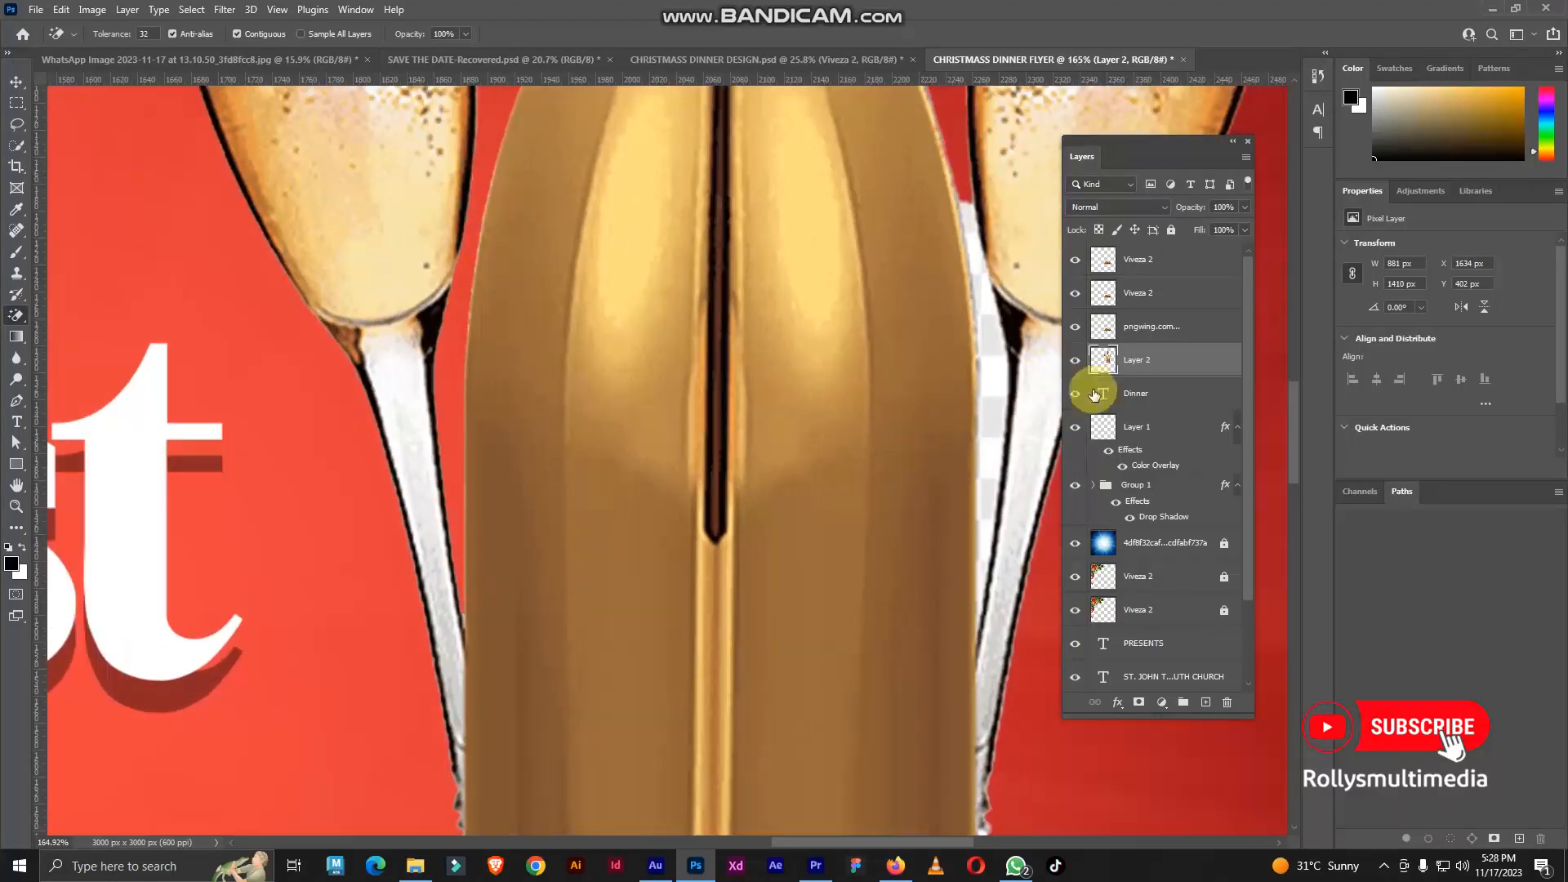
scroll(1006, 335, "up", 3)
scroll(991, 336, "down", 8)
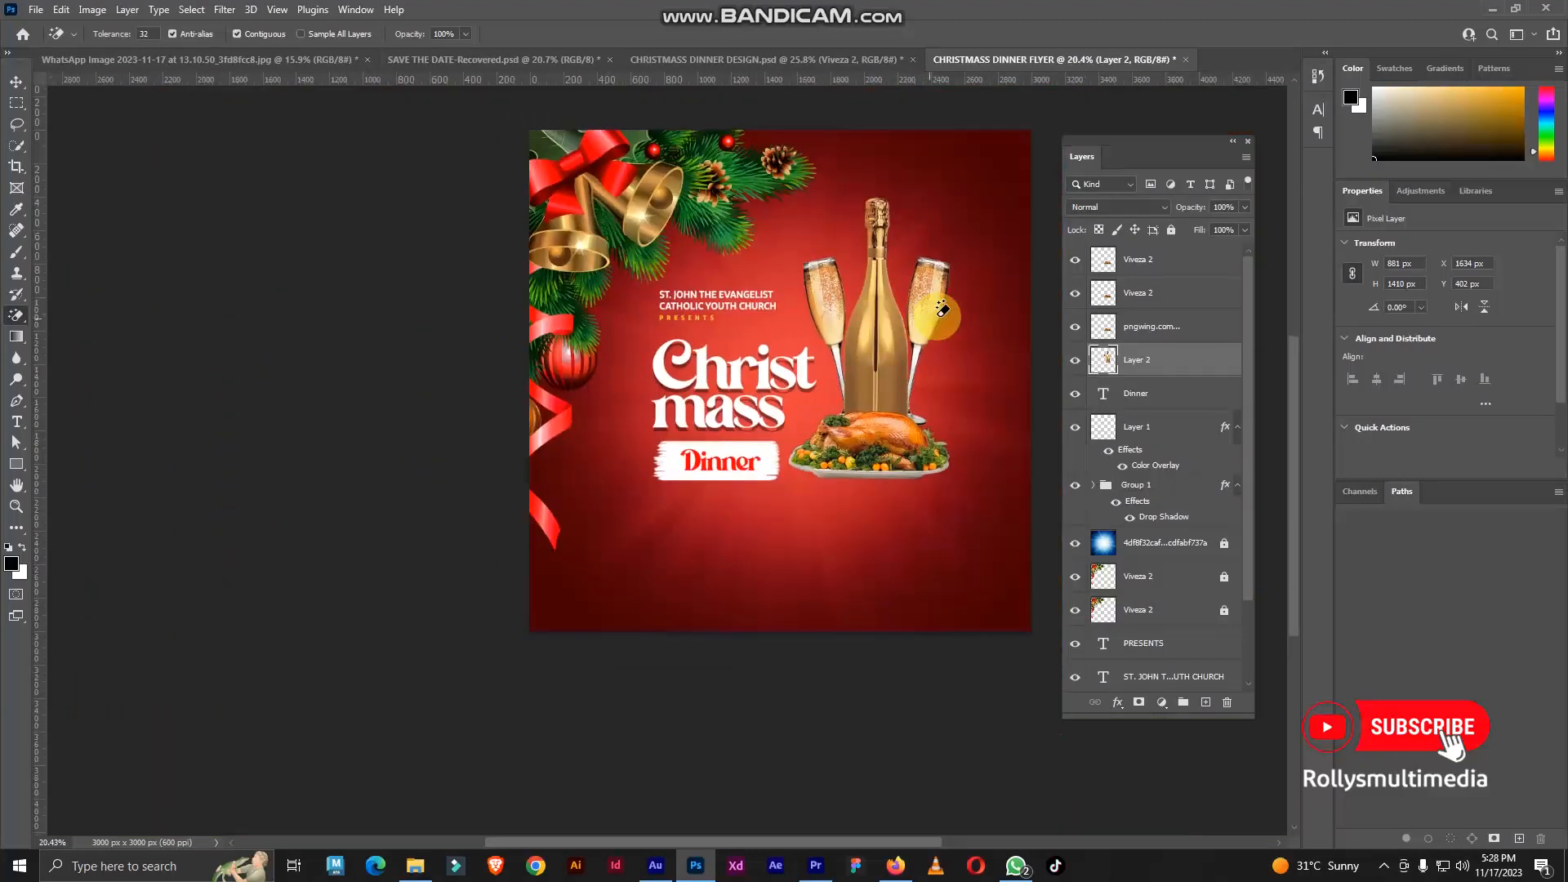
Lower the bottle and glasses behind the turkey platter to about X 1694 px, Y 684 px
scroll(942, 309, "up", 1)
left_click(17, 81)
scroll(920, 277, "up", 1)
left_click_drag(861, 353, 832, 408)
scroll(856, 404, "down", 1)
scroll(856, 404, "up", 1)
scroll(835, 417, "down", 2)
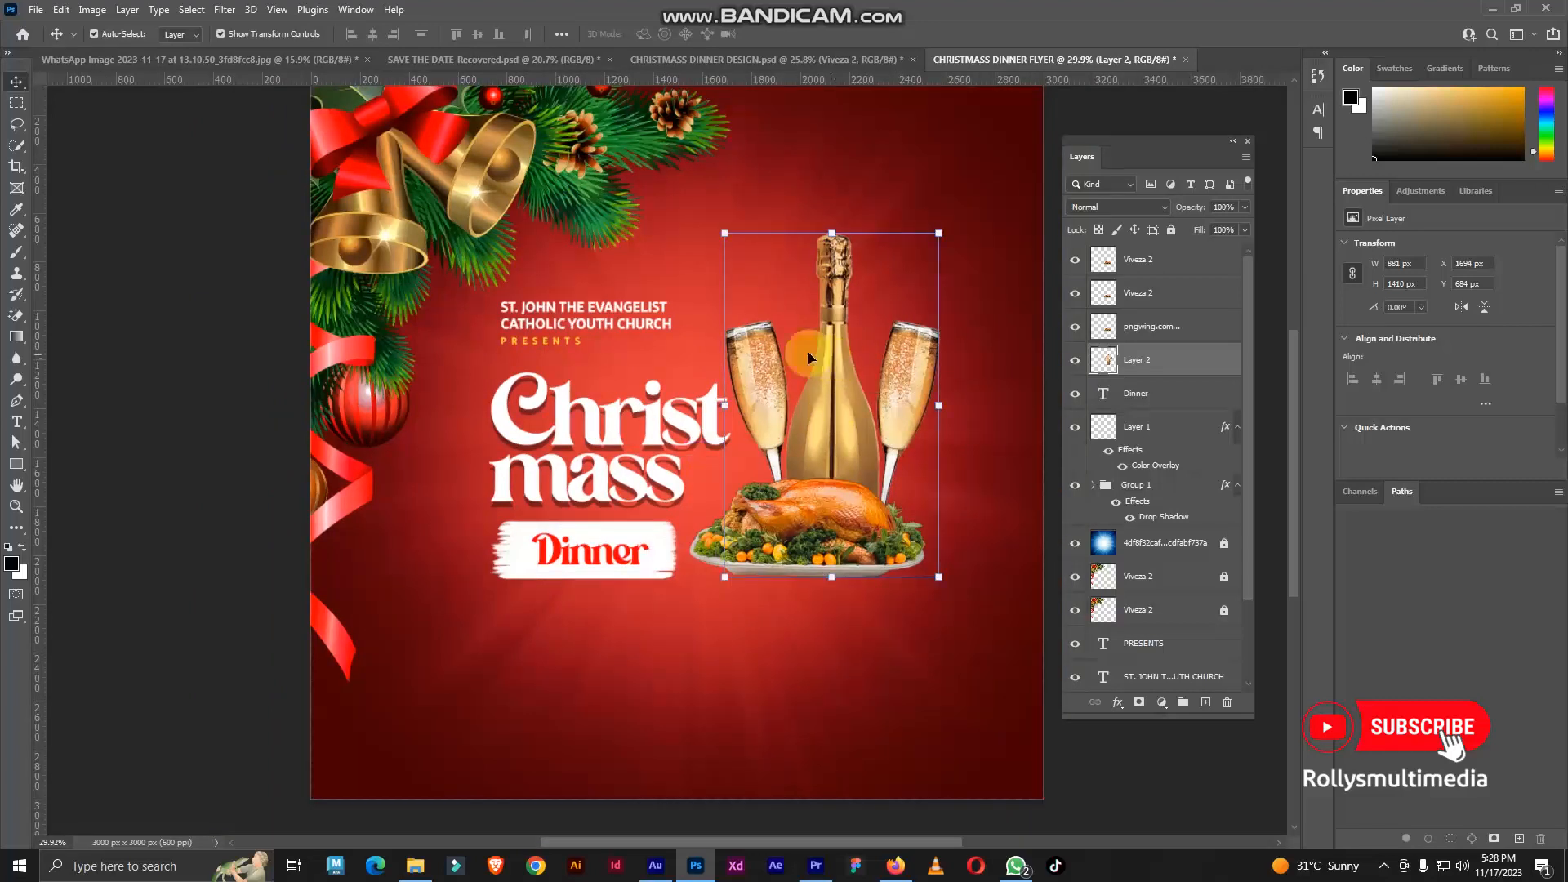
scroll(807, 351, "down", 2)
scroll(830, 272, "up", 2)
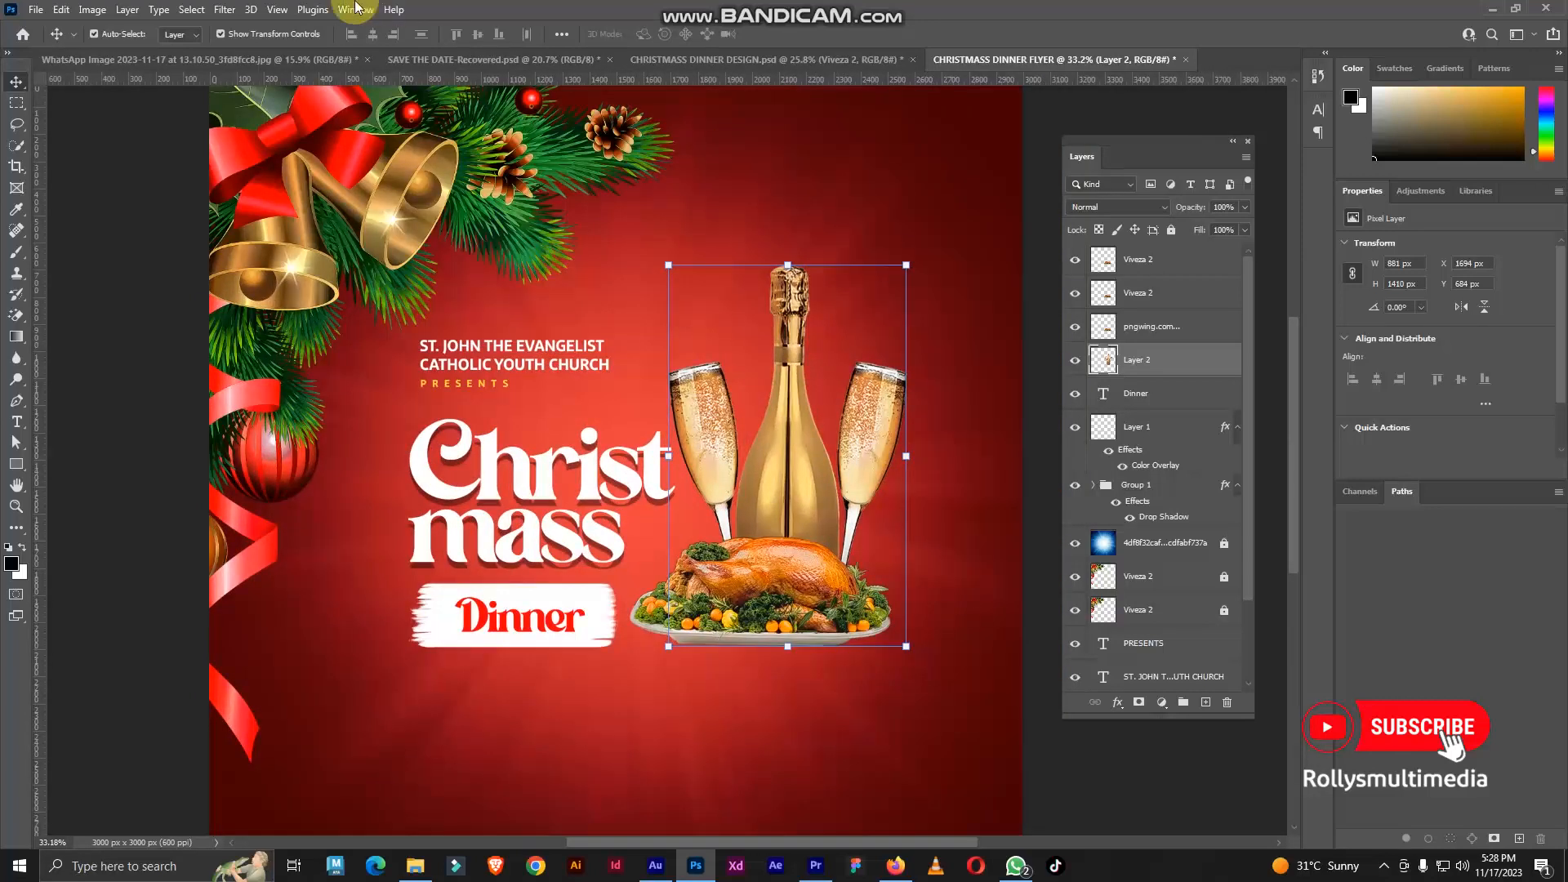
Apply the Nik Collection Viveza 2 filter to the bottle and glasses with Structure at 100%
left_click(228, 9)
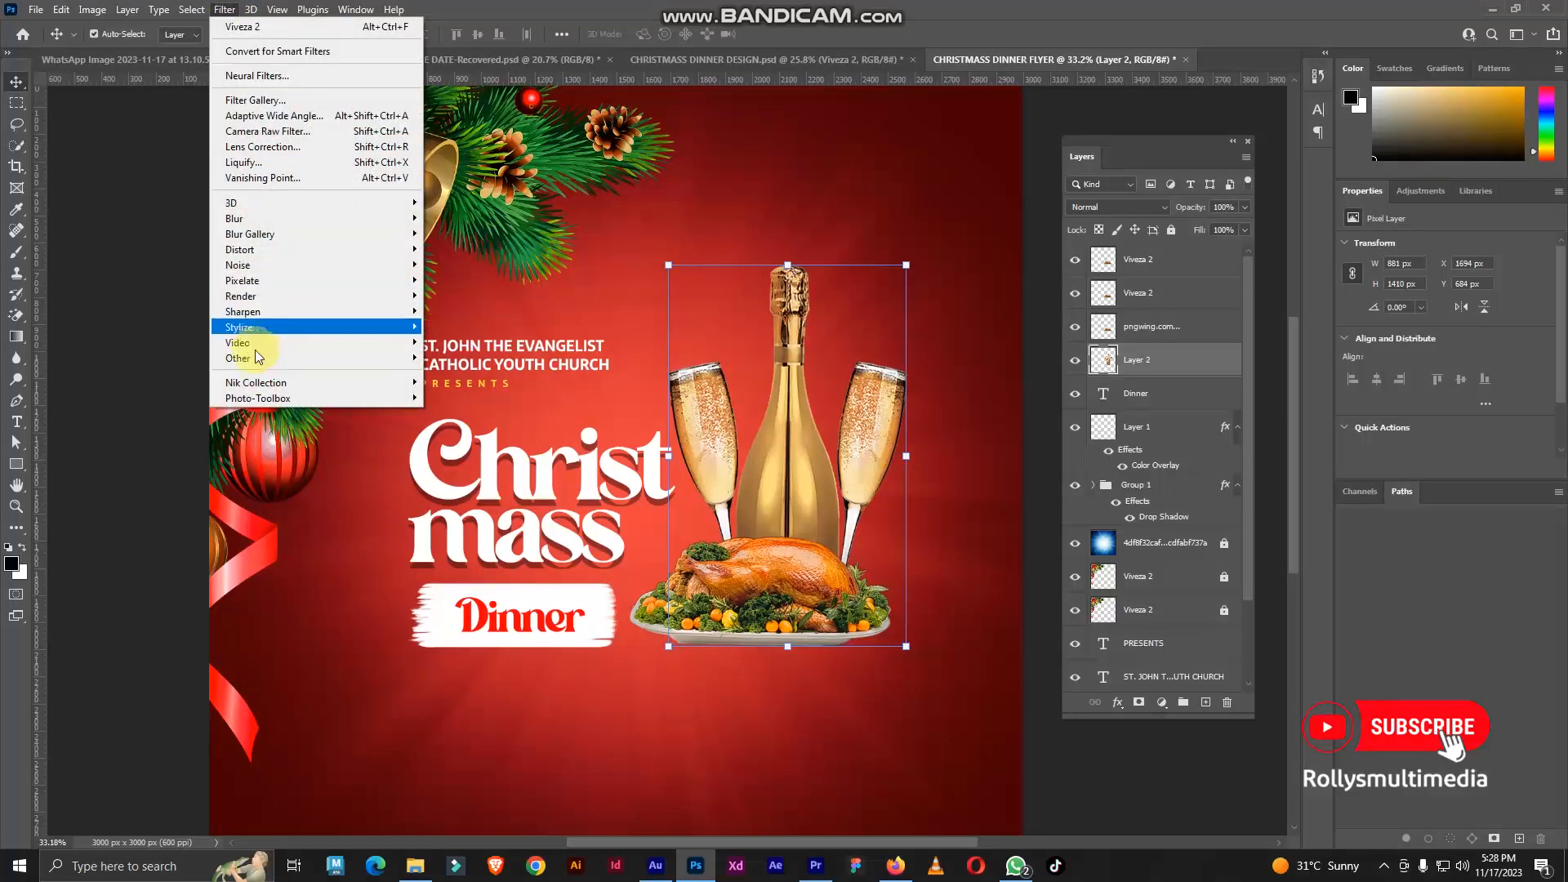
mouse_move(261, 382)
left_click(527, 491)
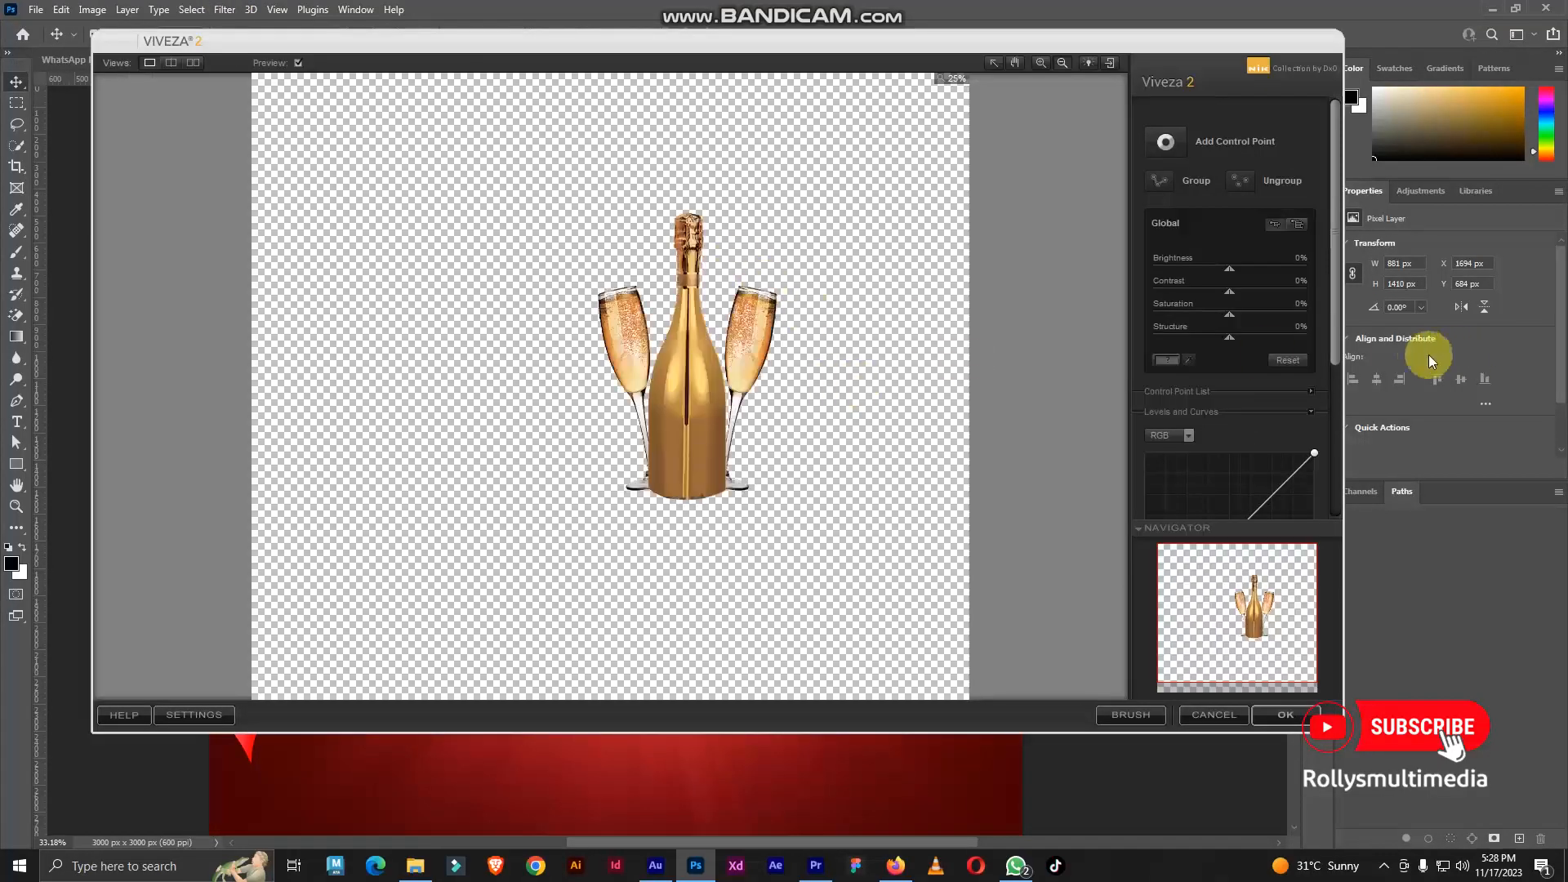
left_click_drag(1232, 335, 1329, 351)
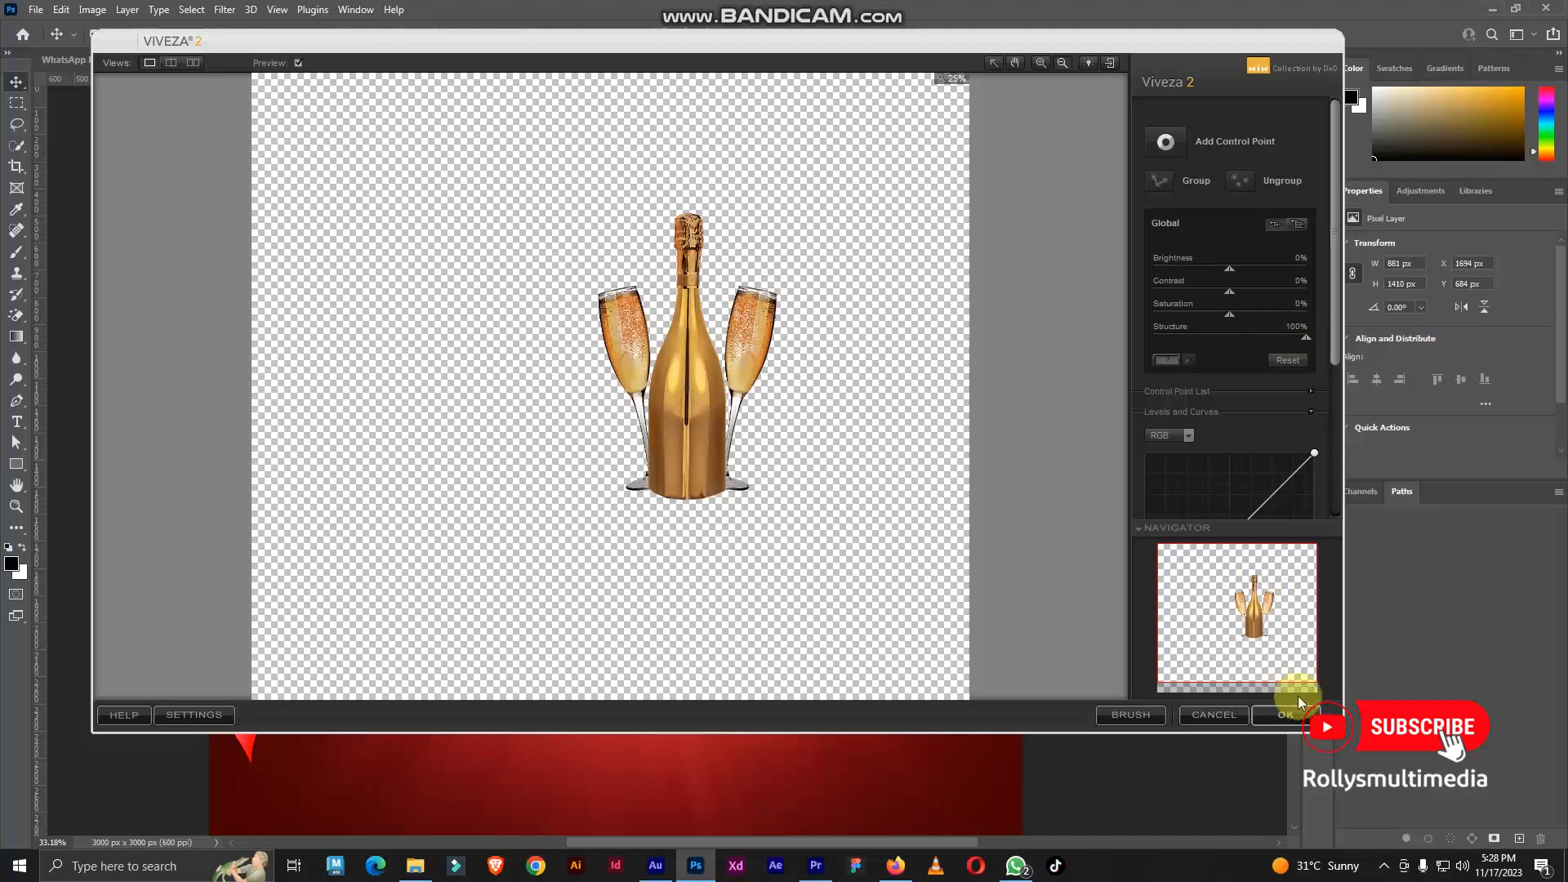
left_click(1287, 718)
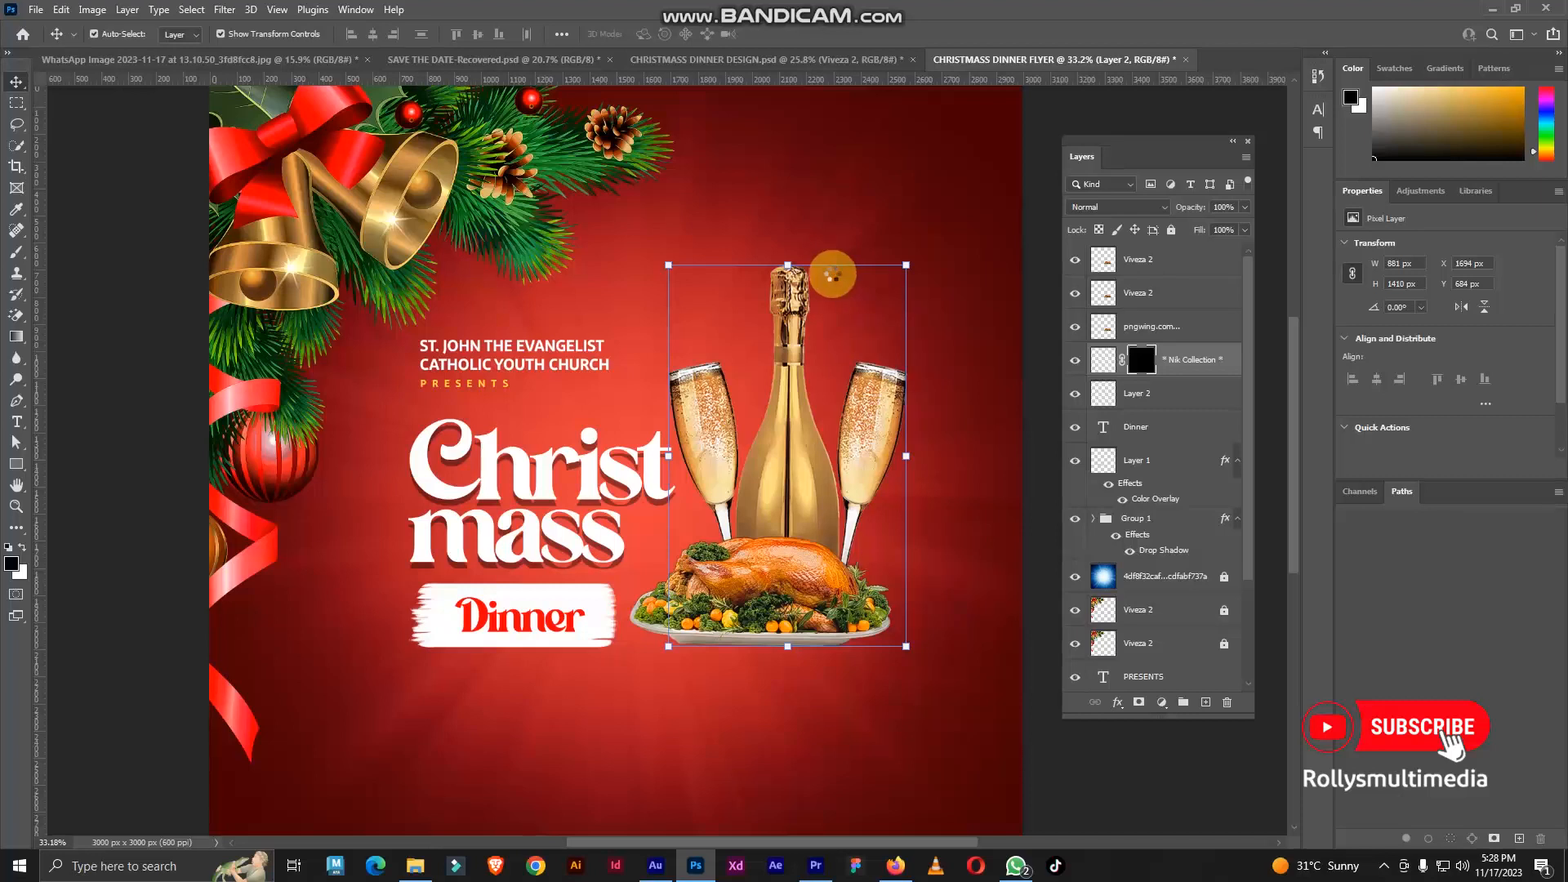
Apply the Nik Collection Viveza 2 filter to the bottle and glasses again with an increased Structure value
left_click(225, 9)
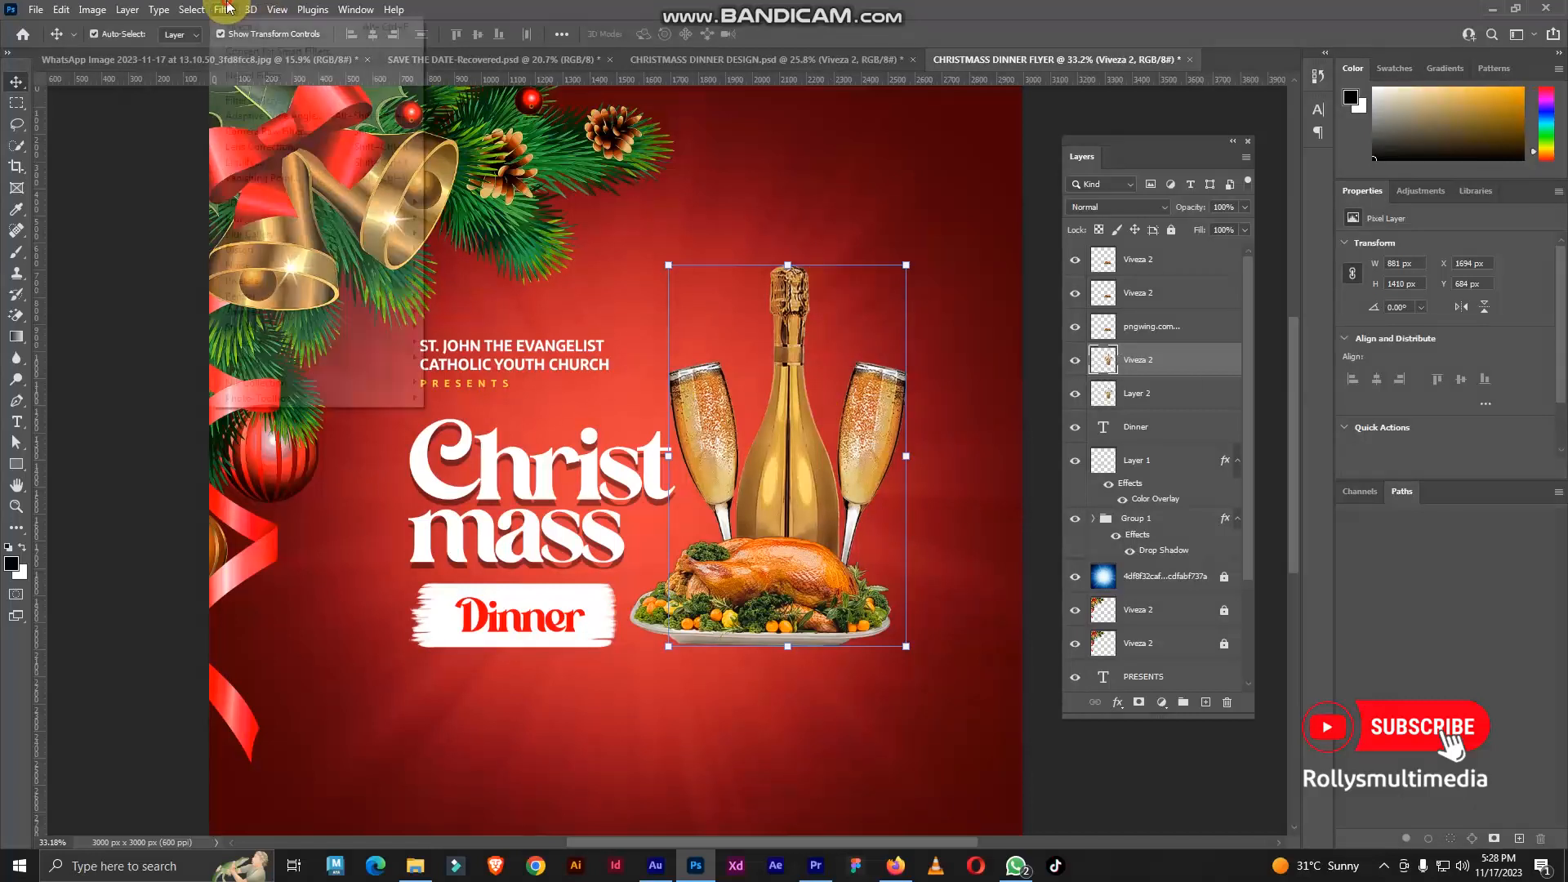
mouse_move(342, 384)
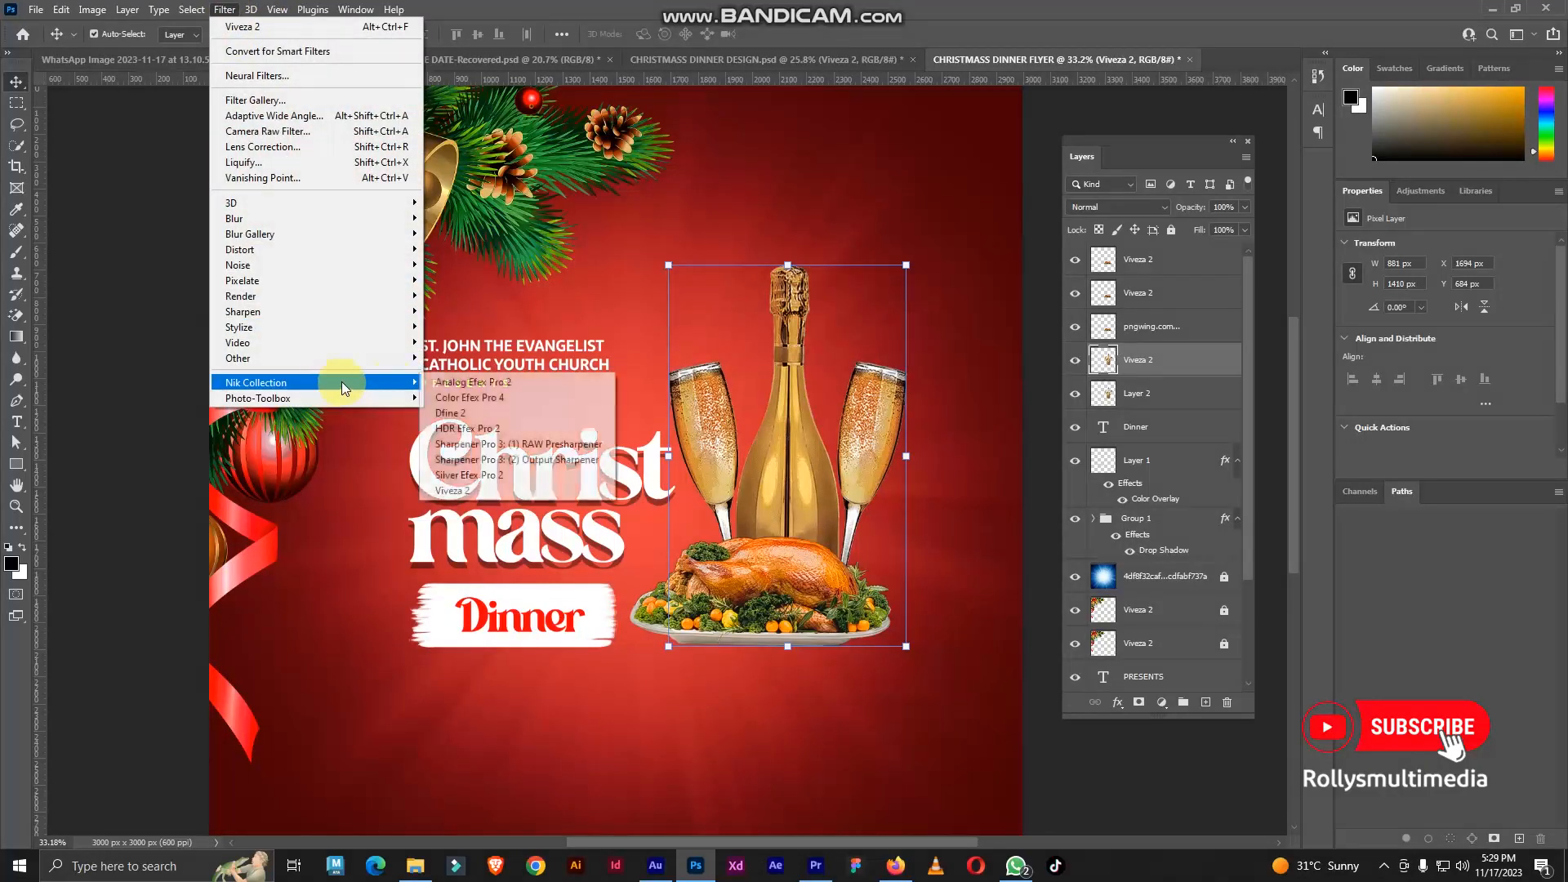
left_click(506, 491)
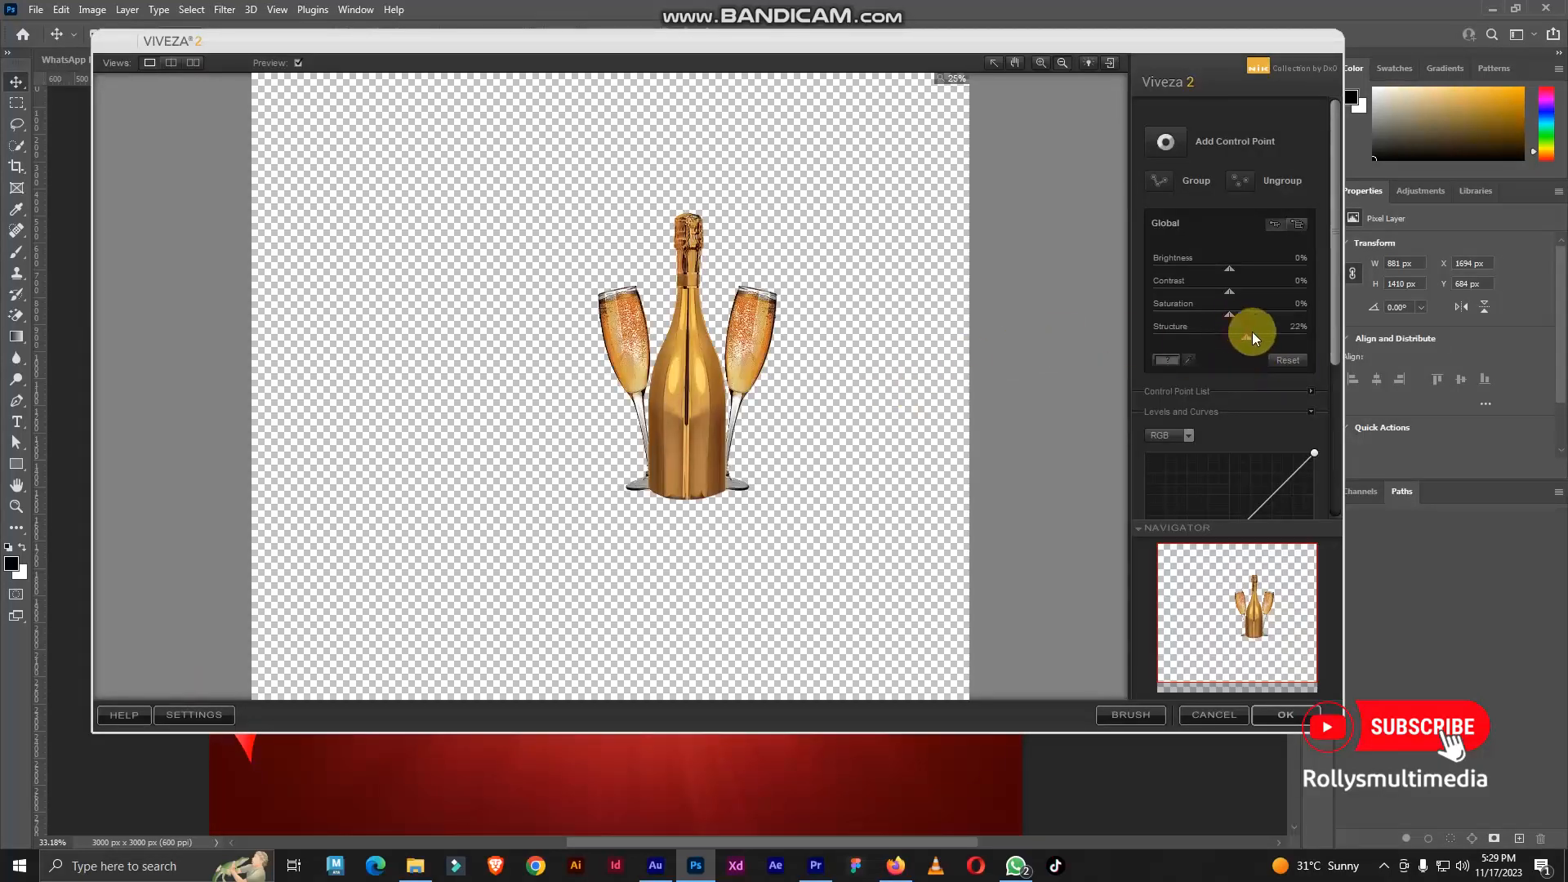
left_click(1285, 715)
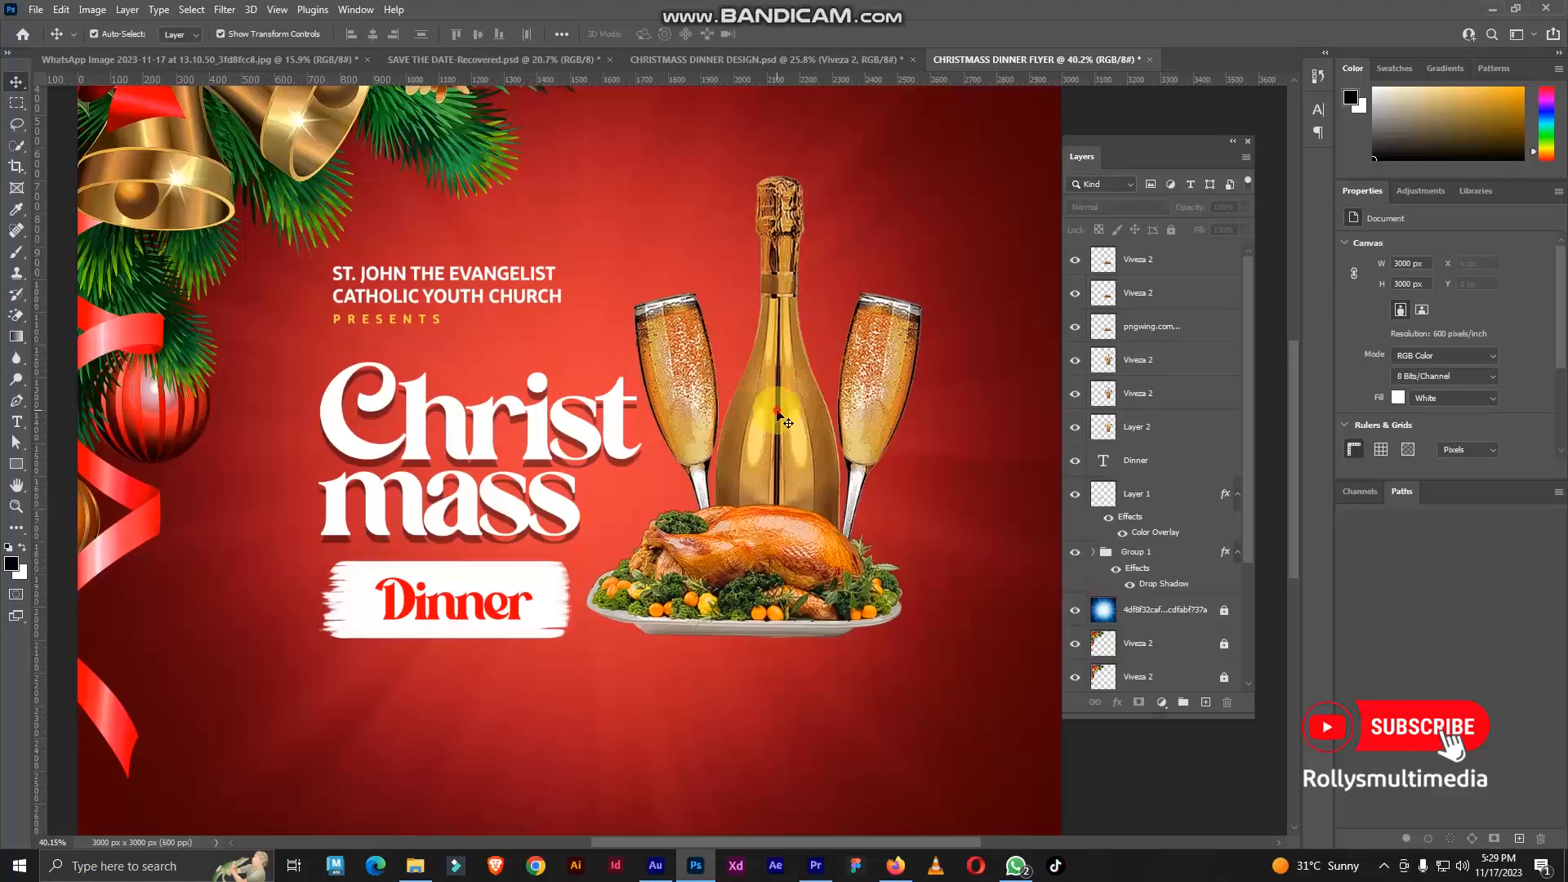
Compare the bottle and glasses with and without their two Viveza 2 layers
left_click(739, 419)
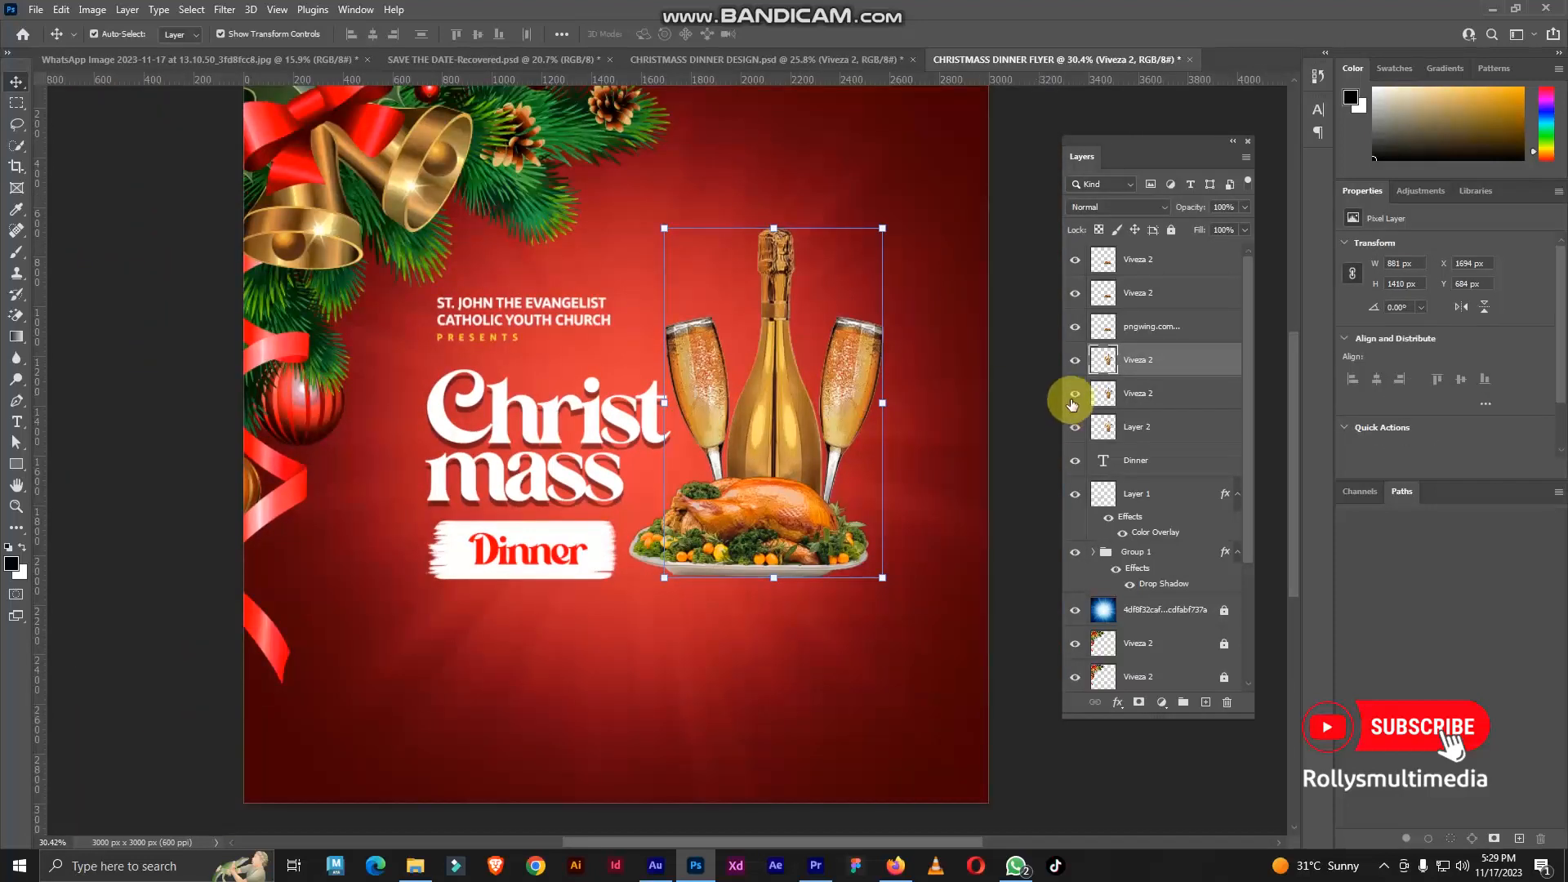
left_click(1075, 363)
left_click(1075, 396)
scroll(835, 400, "down", 3)
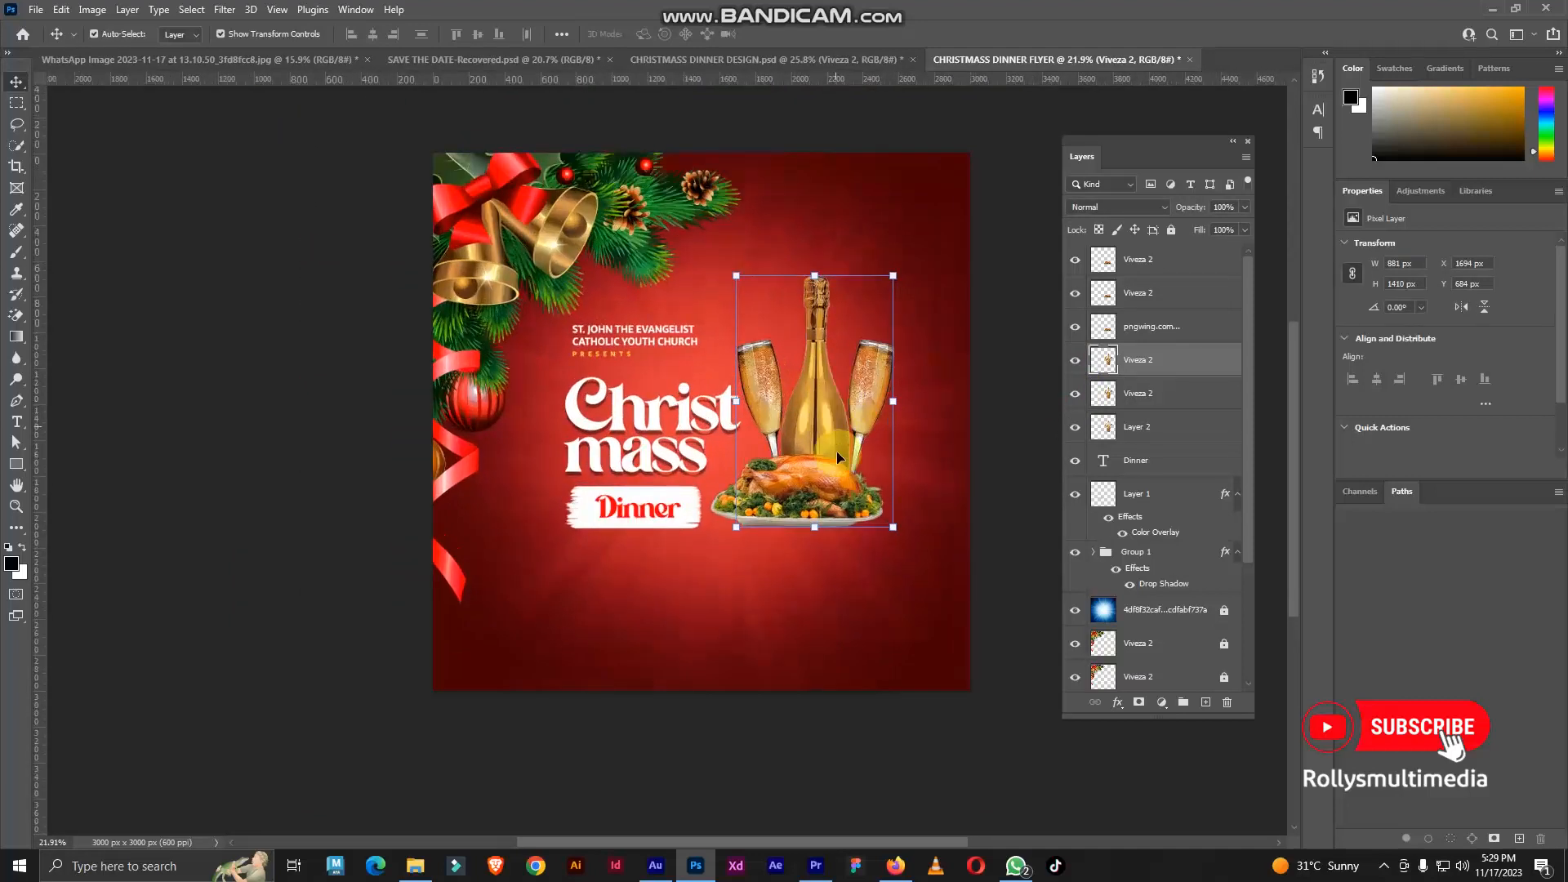
left_click(988, 476)
scroll(801, 515, "up", 3)
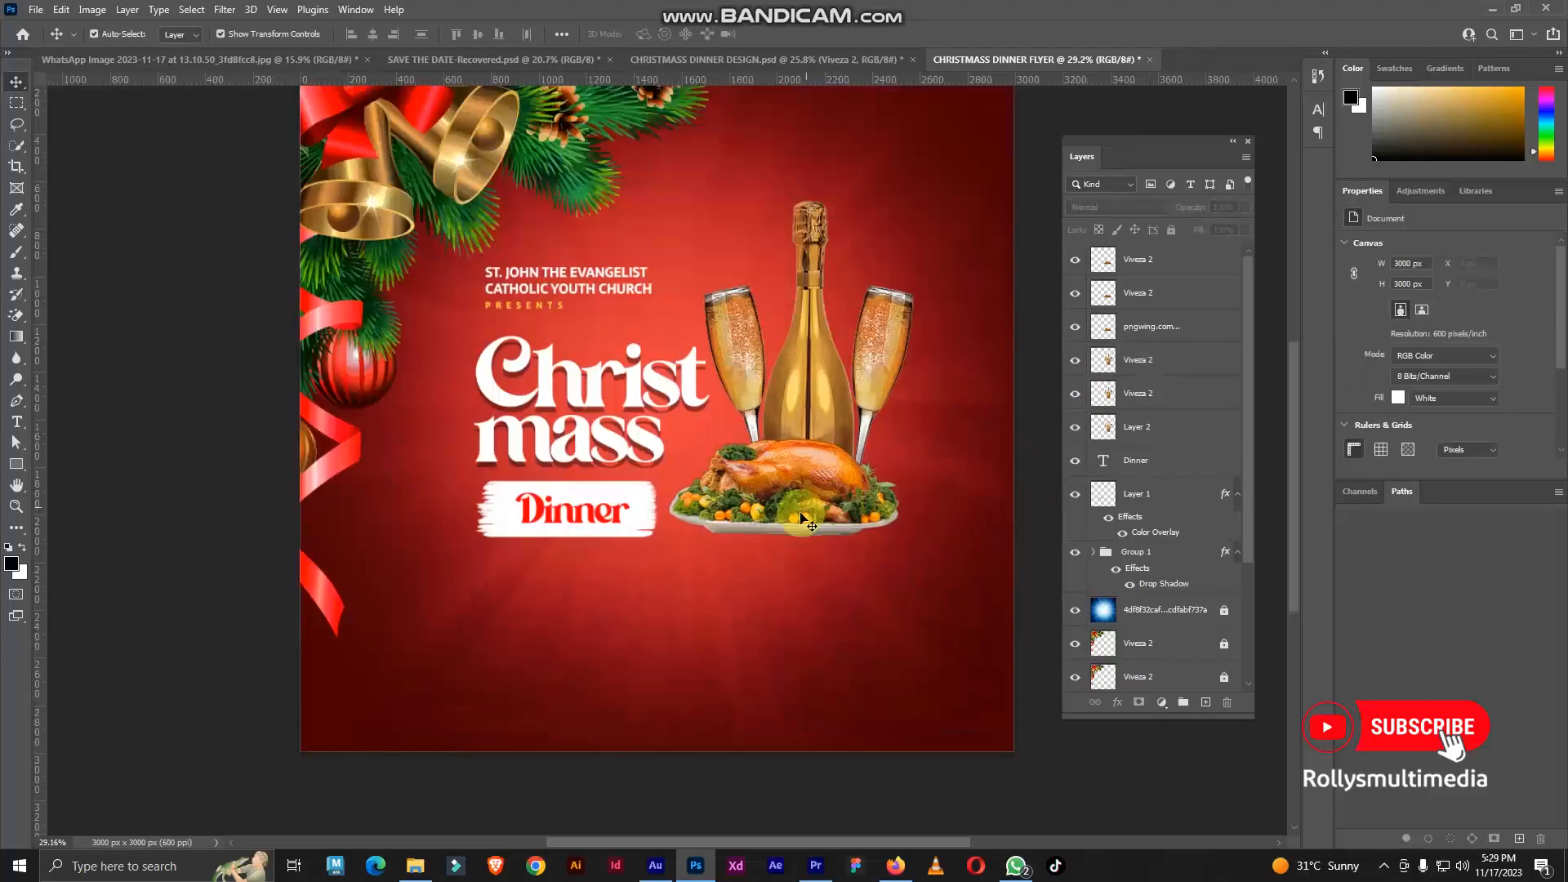
Draw a flat elliptical selection about 511 px wide and 27 px high across the turkey, with the uppermost bottle-and-glasses layer active
left_click(838, 490)
scroll(817, 474, "down", 2)
scroll(776, 441, "up", 5)
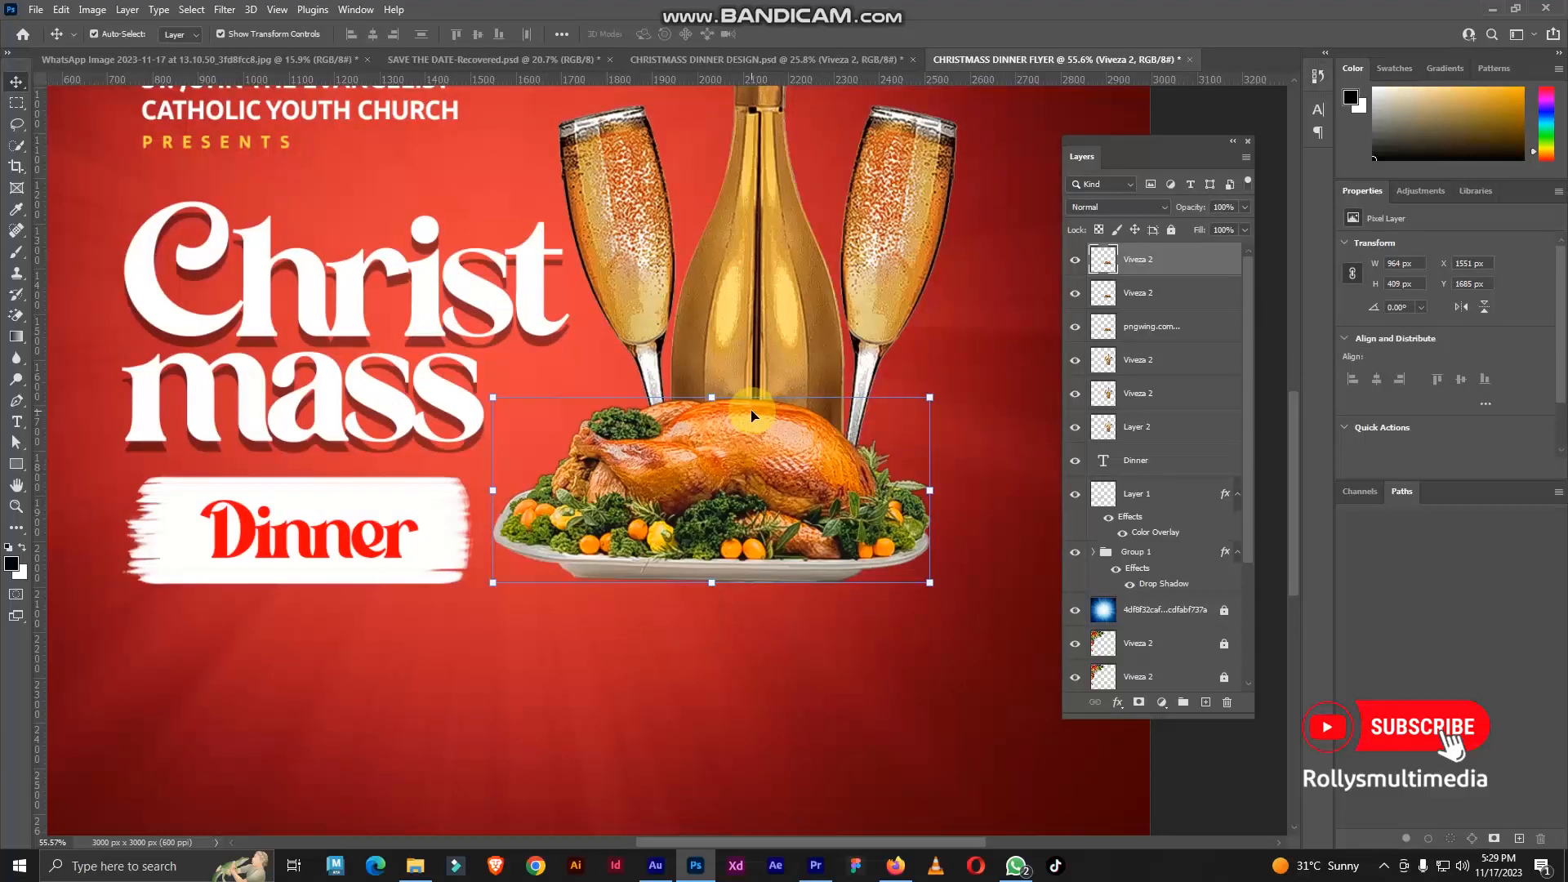
scroll(753, 415, "down", 2)
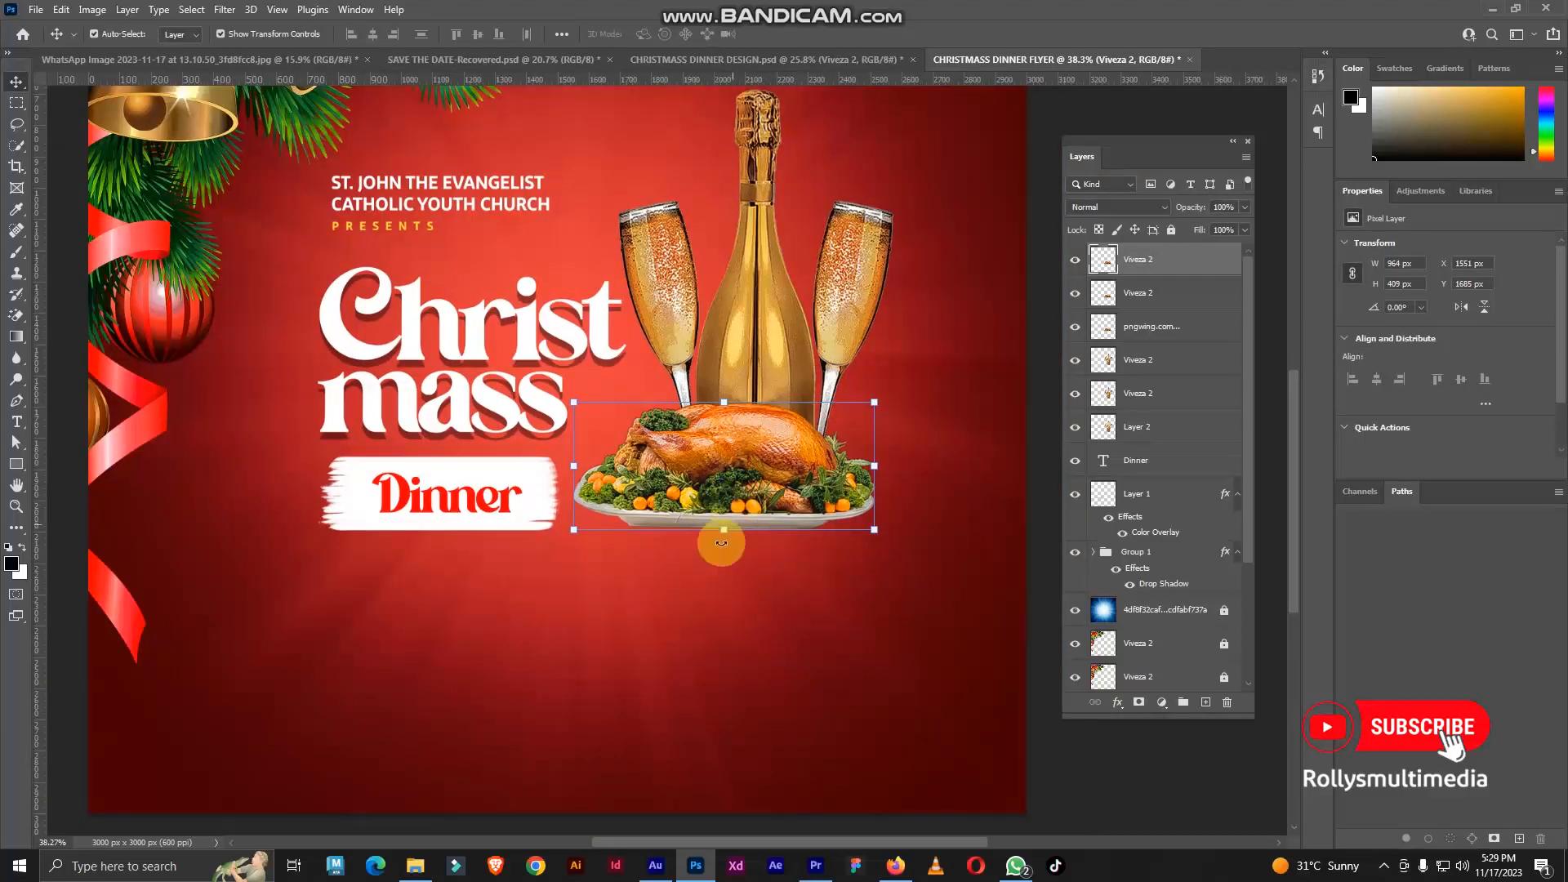
scroll(727, 523, "up", 2)
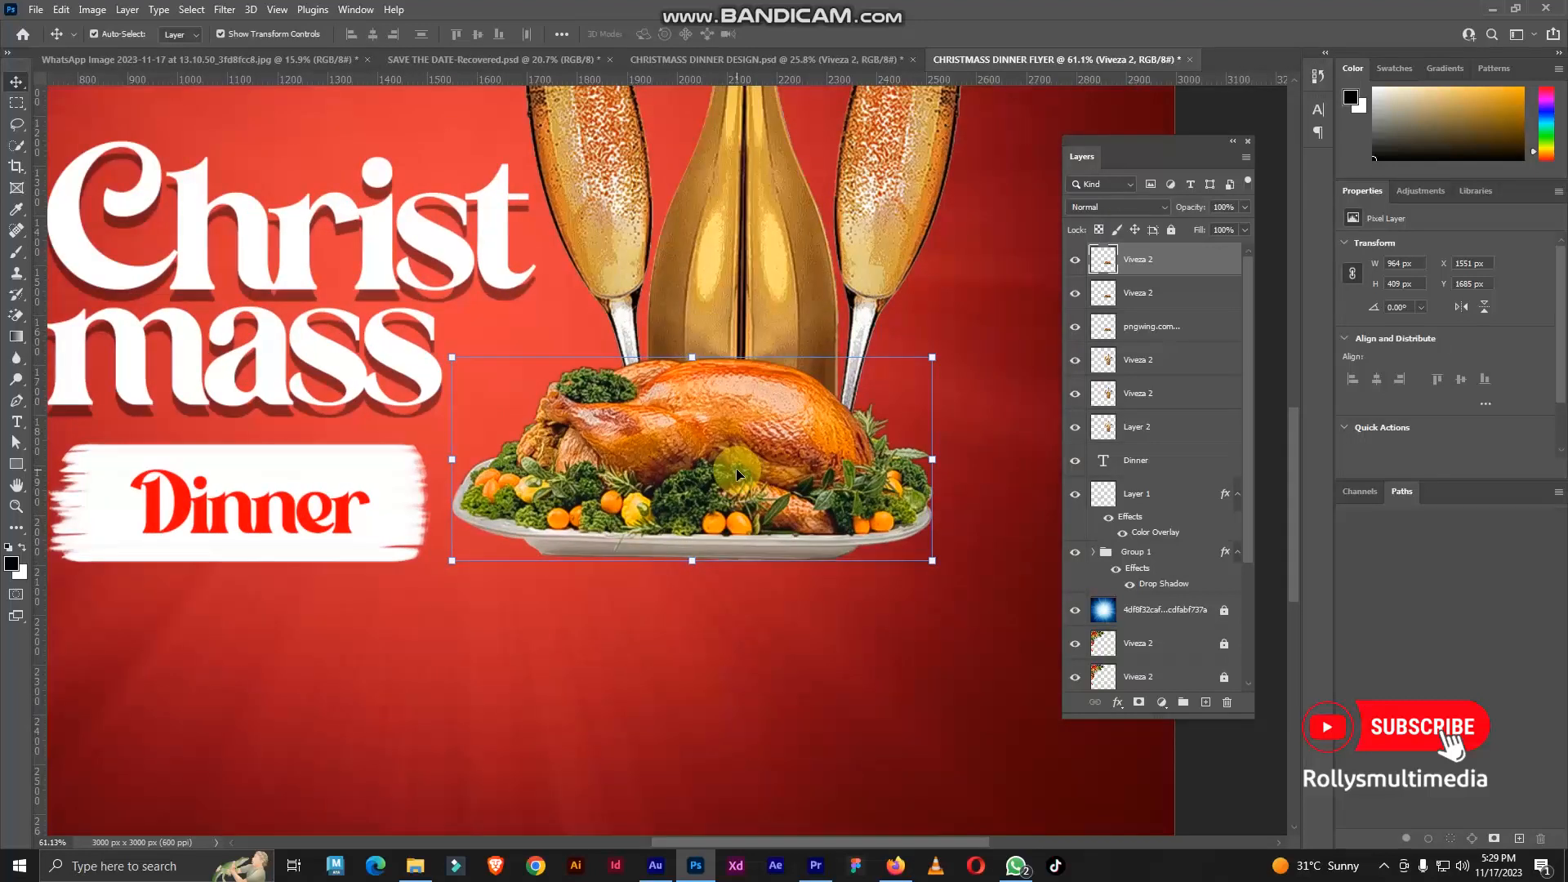
left_click(1174, 365)
right_click(15, 103)
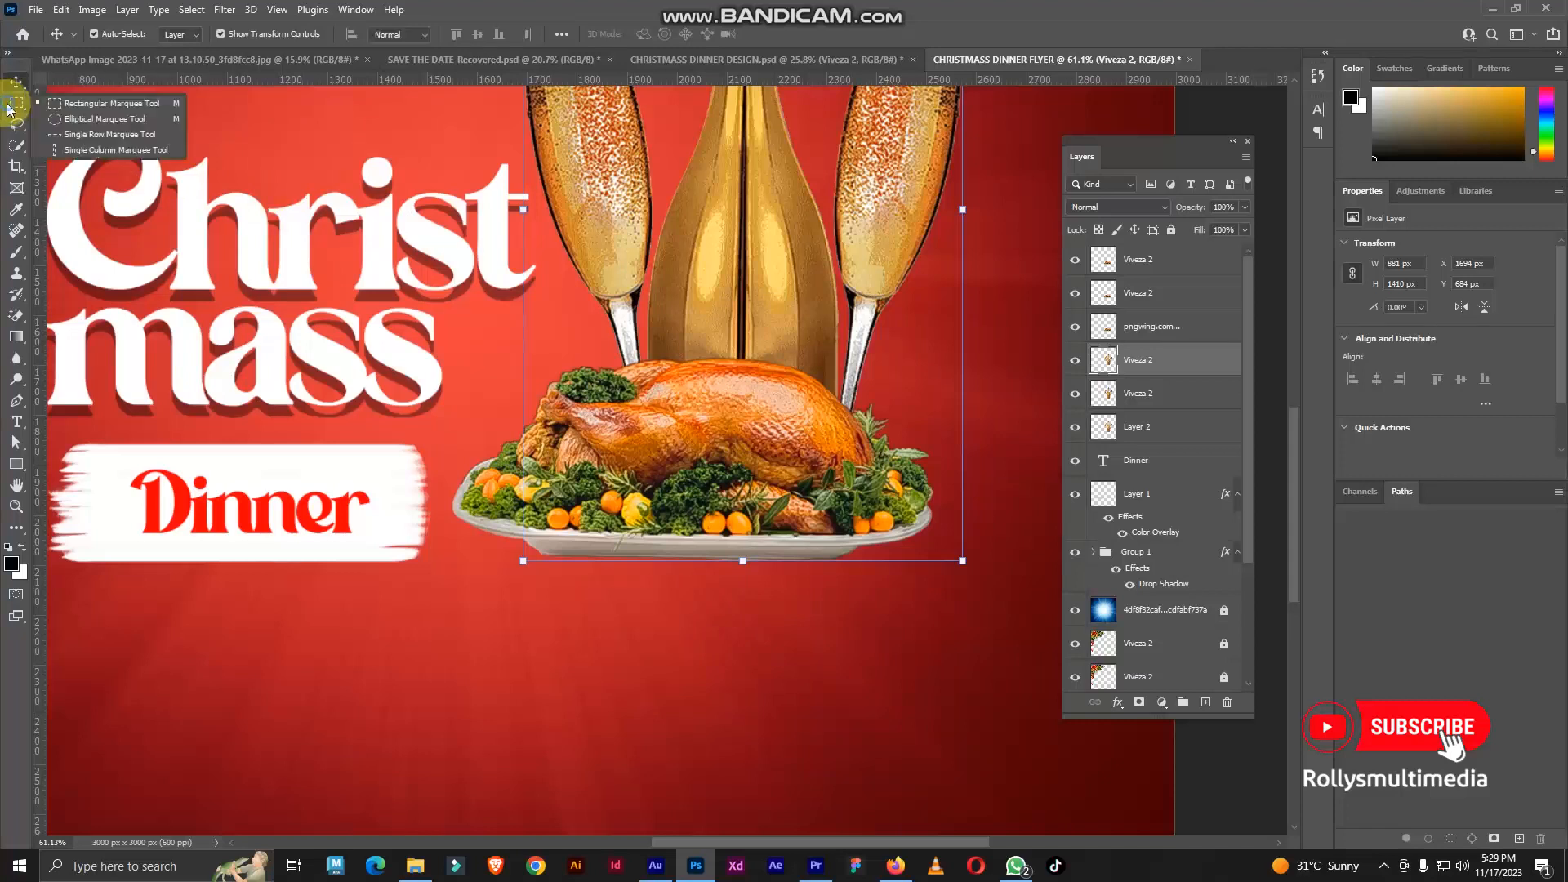
left_click(82, 121)
left_click_drag(533, 551, 793, 566)
left_click(795, 570)
left_click_drag(594, 424, 836, 602)
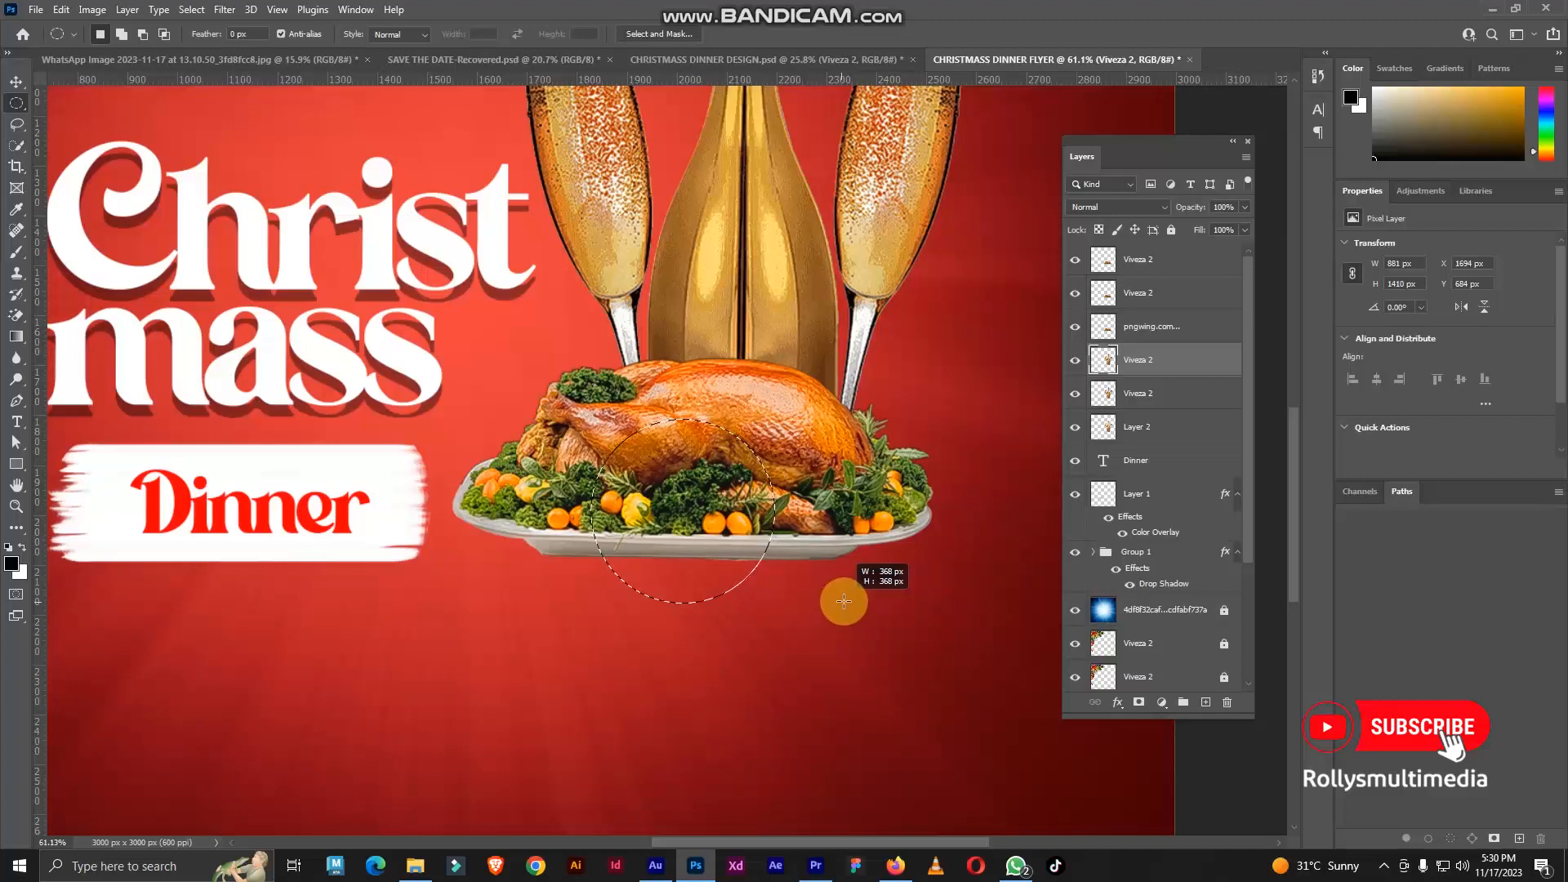
left_click_drag(844, 601, 846, 430)
Fill the elliptical selection with a black (000000) Solid Color fill layer beneath the turkey platter layers
left_click(1160, 704)
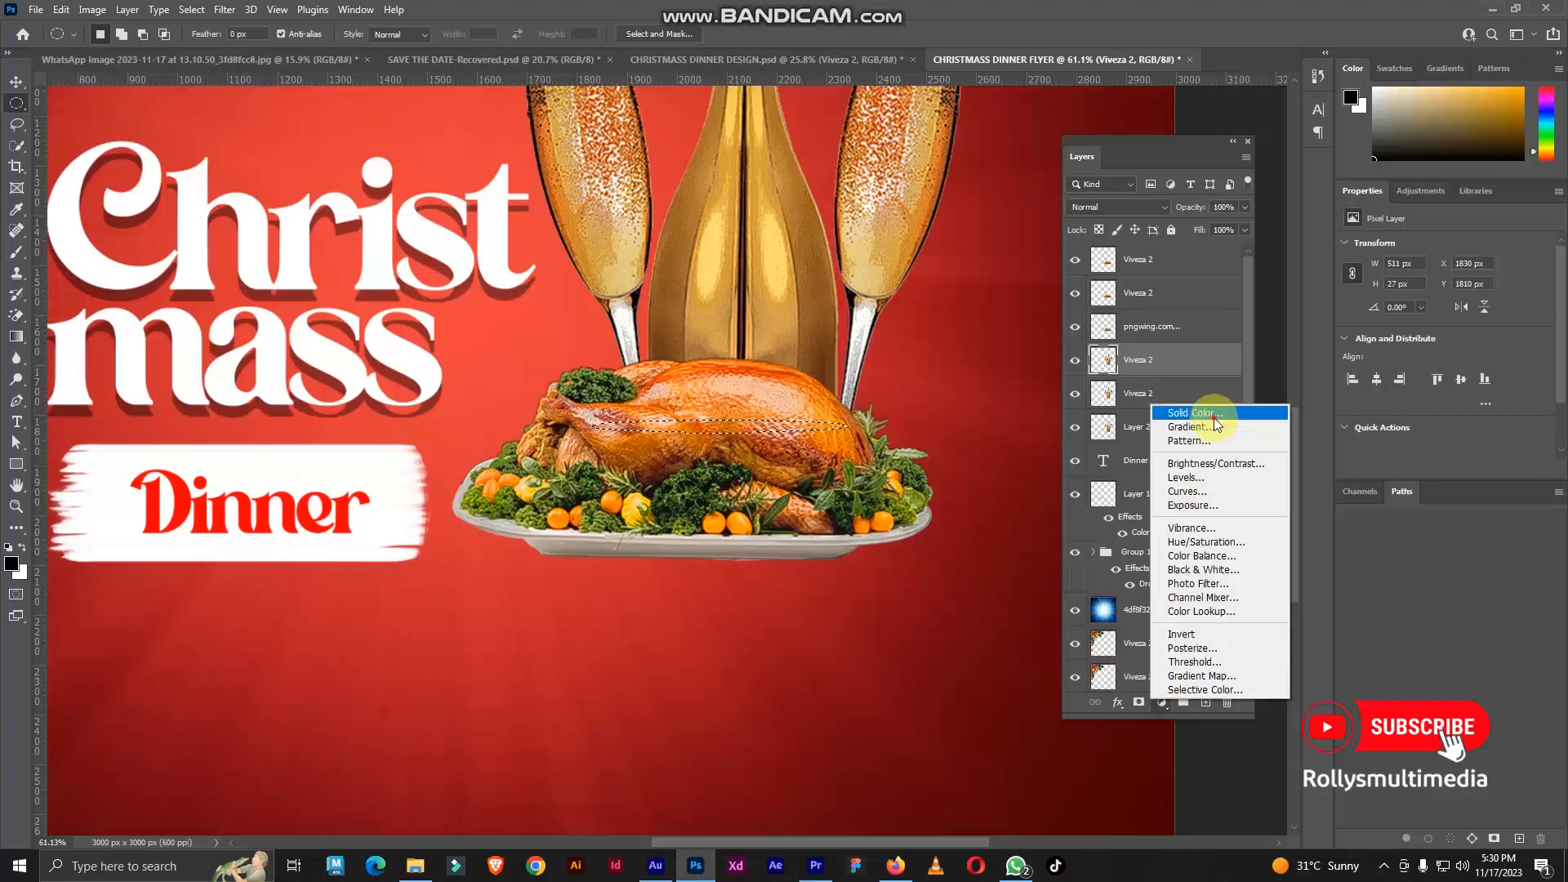
left_click(1214, 415)
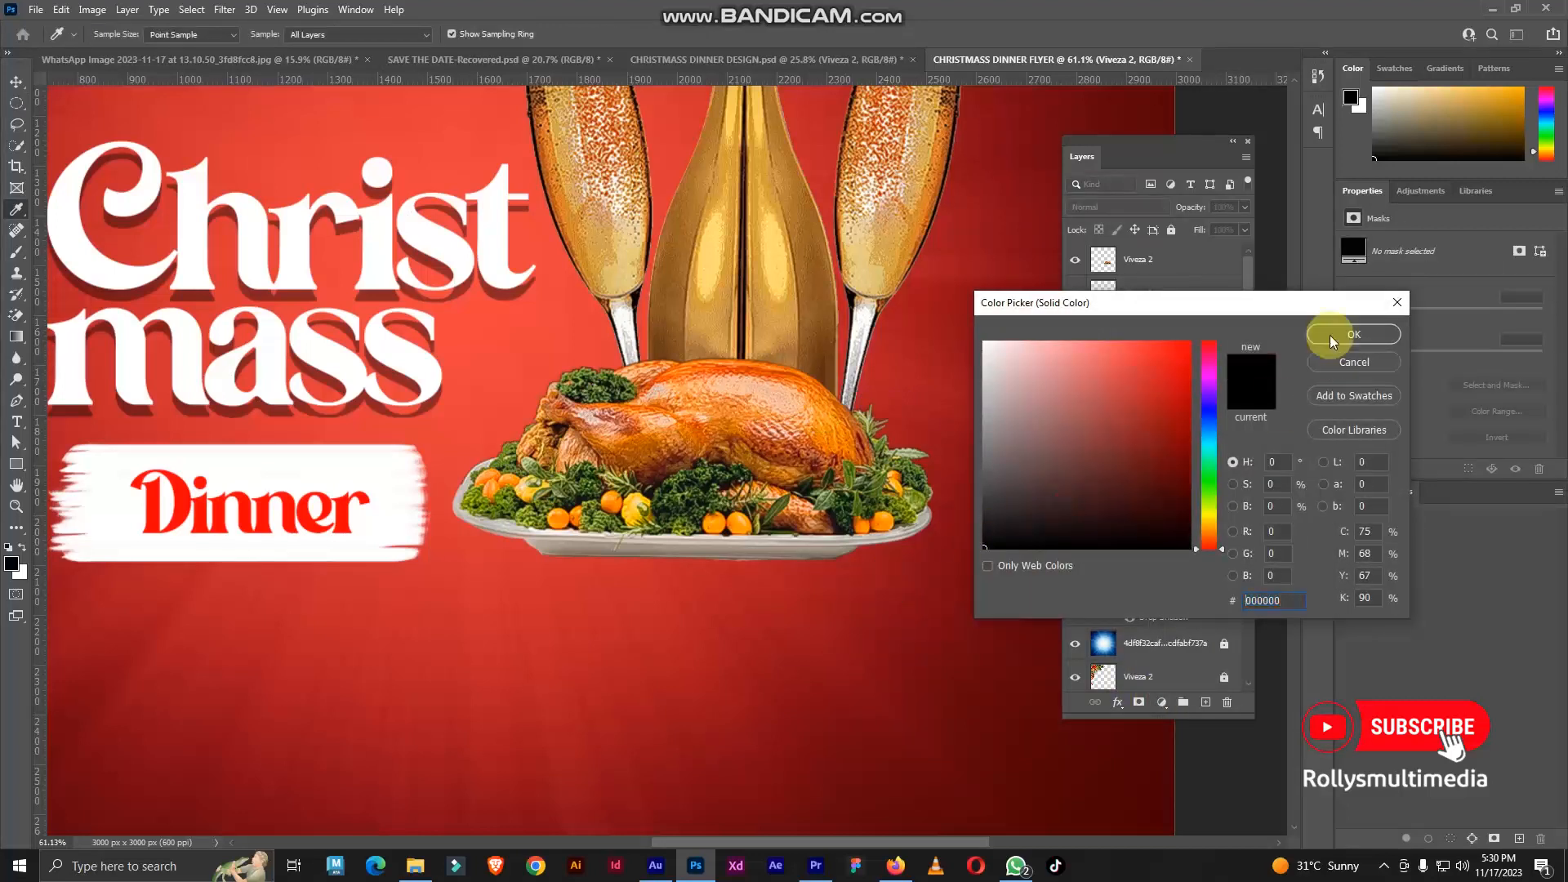
left_click(1344, 334)
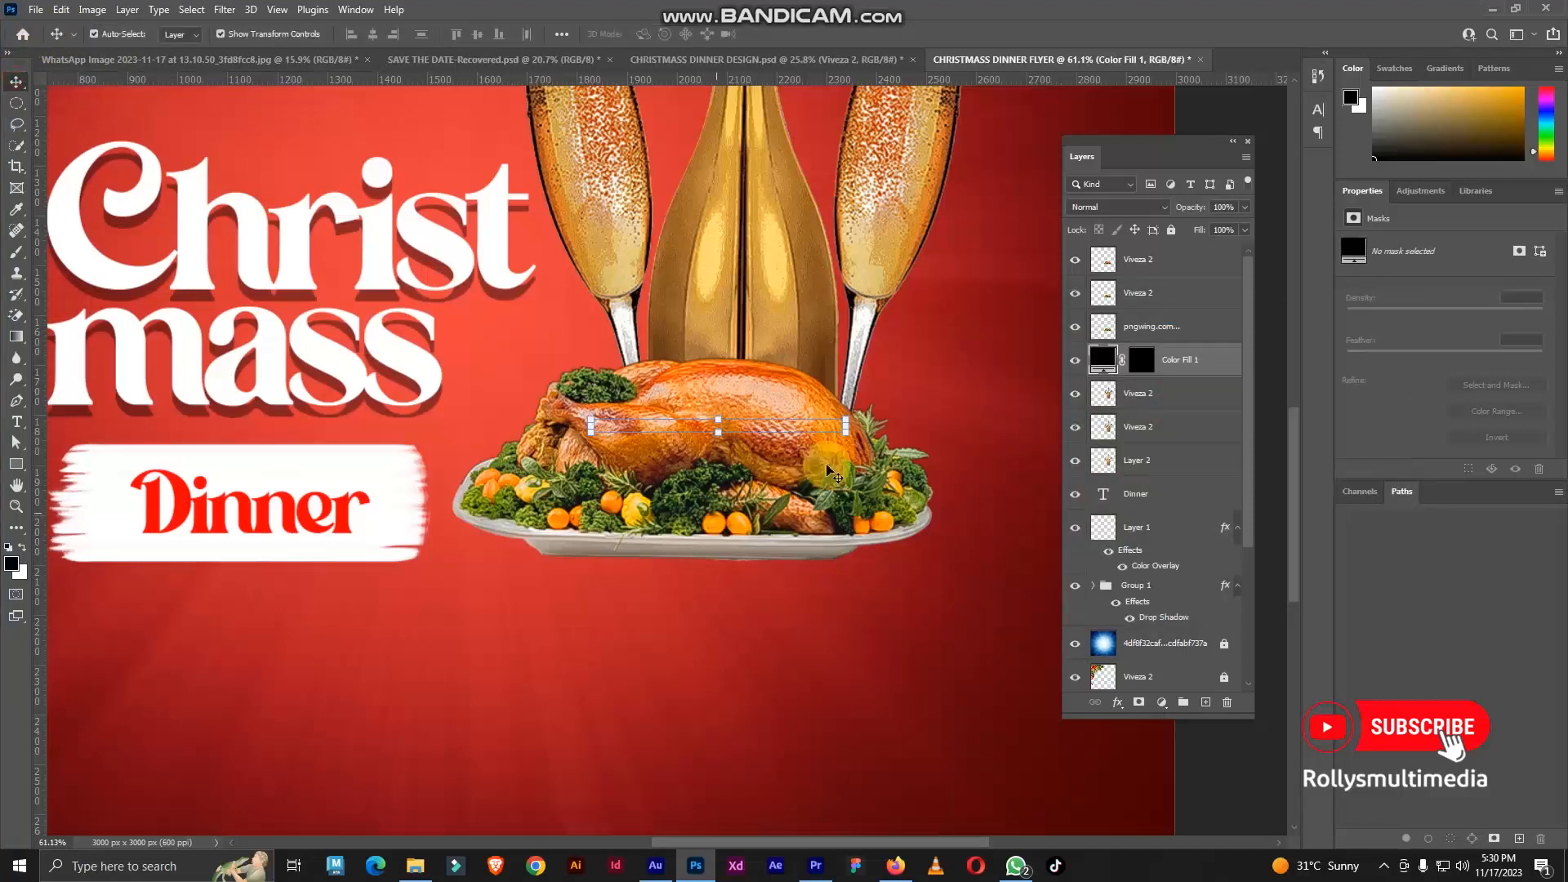
mouse_move(1200, 365)
left_mouse_down()
mouse_move(1185, 245)
mouse_move(1190, 362)
left_mouse_up()
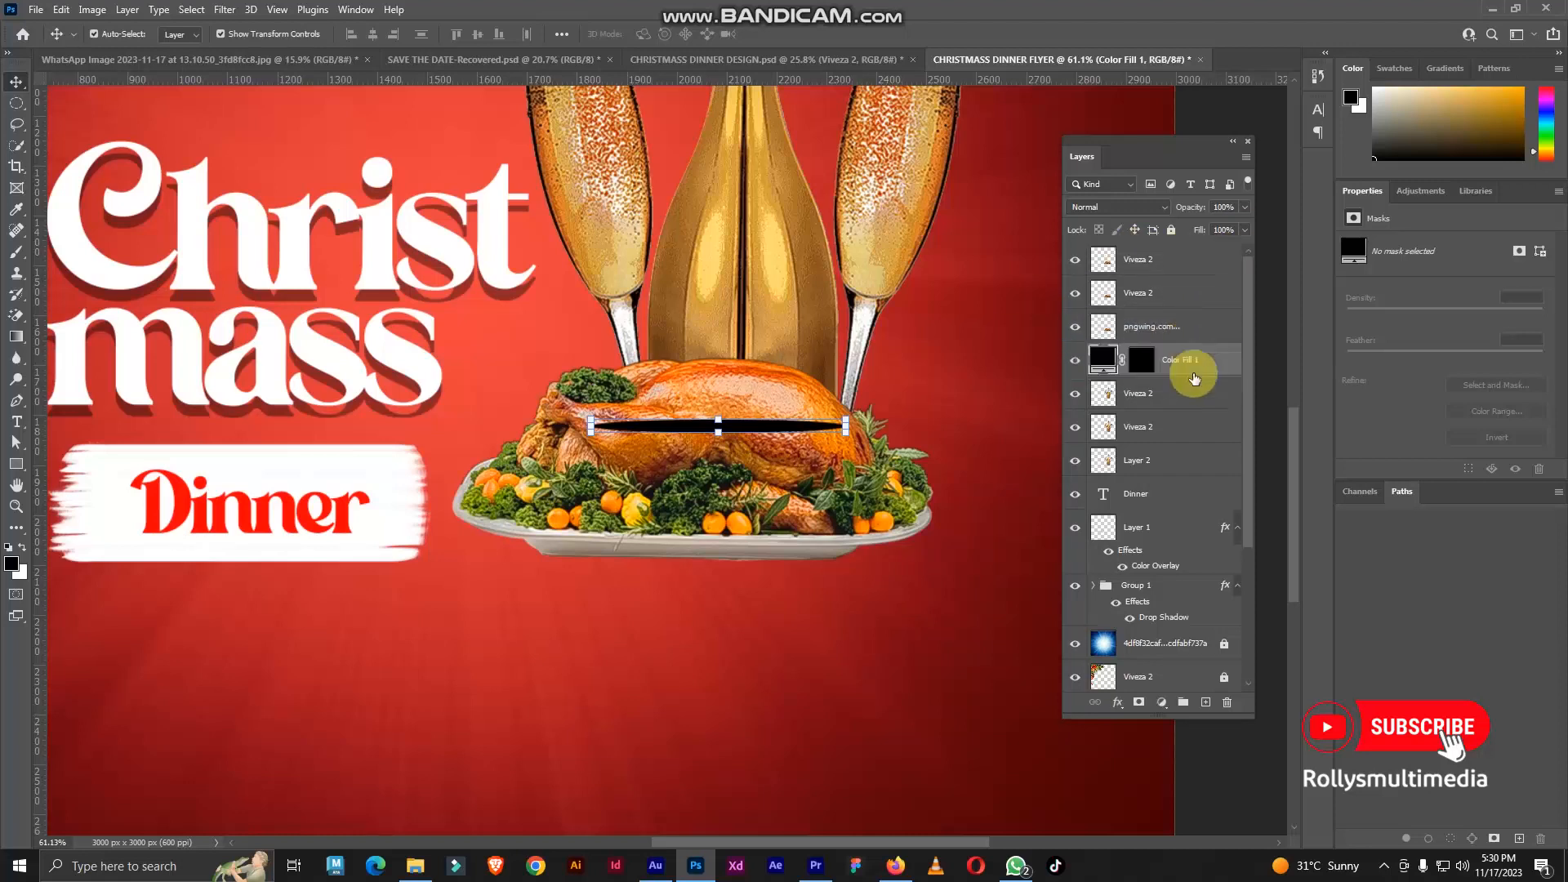
Move the black ellipse directly under the platter and scale it to fit the width of the platter's base
left_click_drag(720, 439, 706, 549)
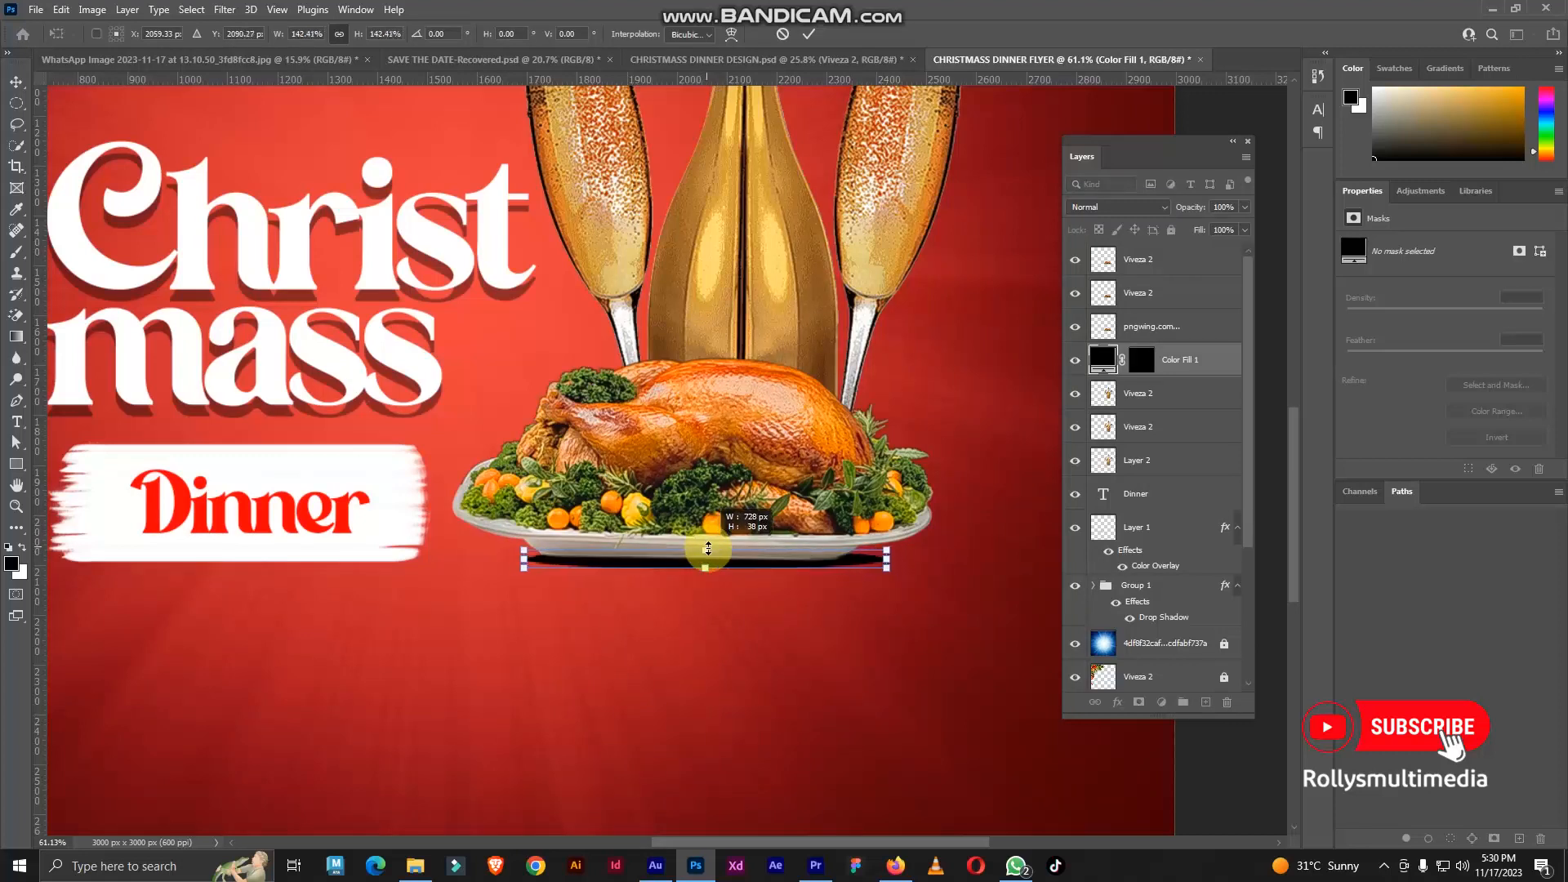
key("Return")
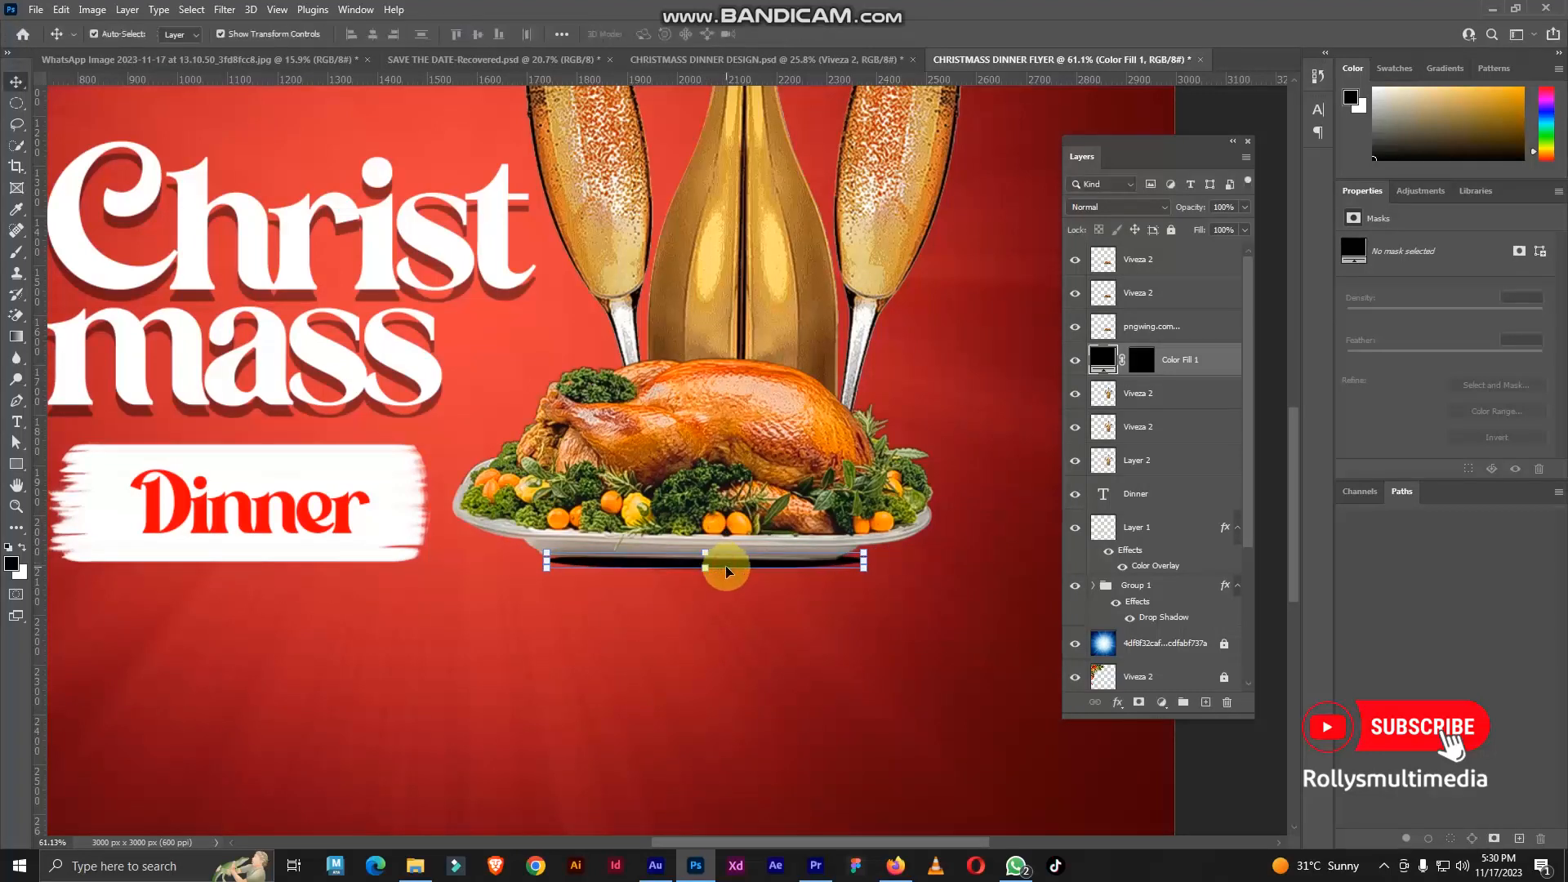
scroll(723, 563, "up", 3)
left_click_drag(1038, 552, 968, 553)
left_click_drag(811, 556, 805, 549)
key("Return")
scroll(798, 543, "down", 3)
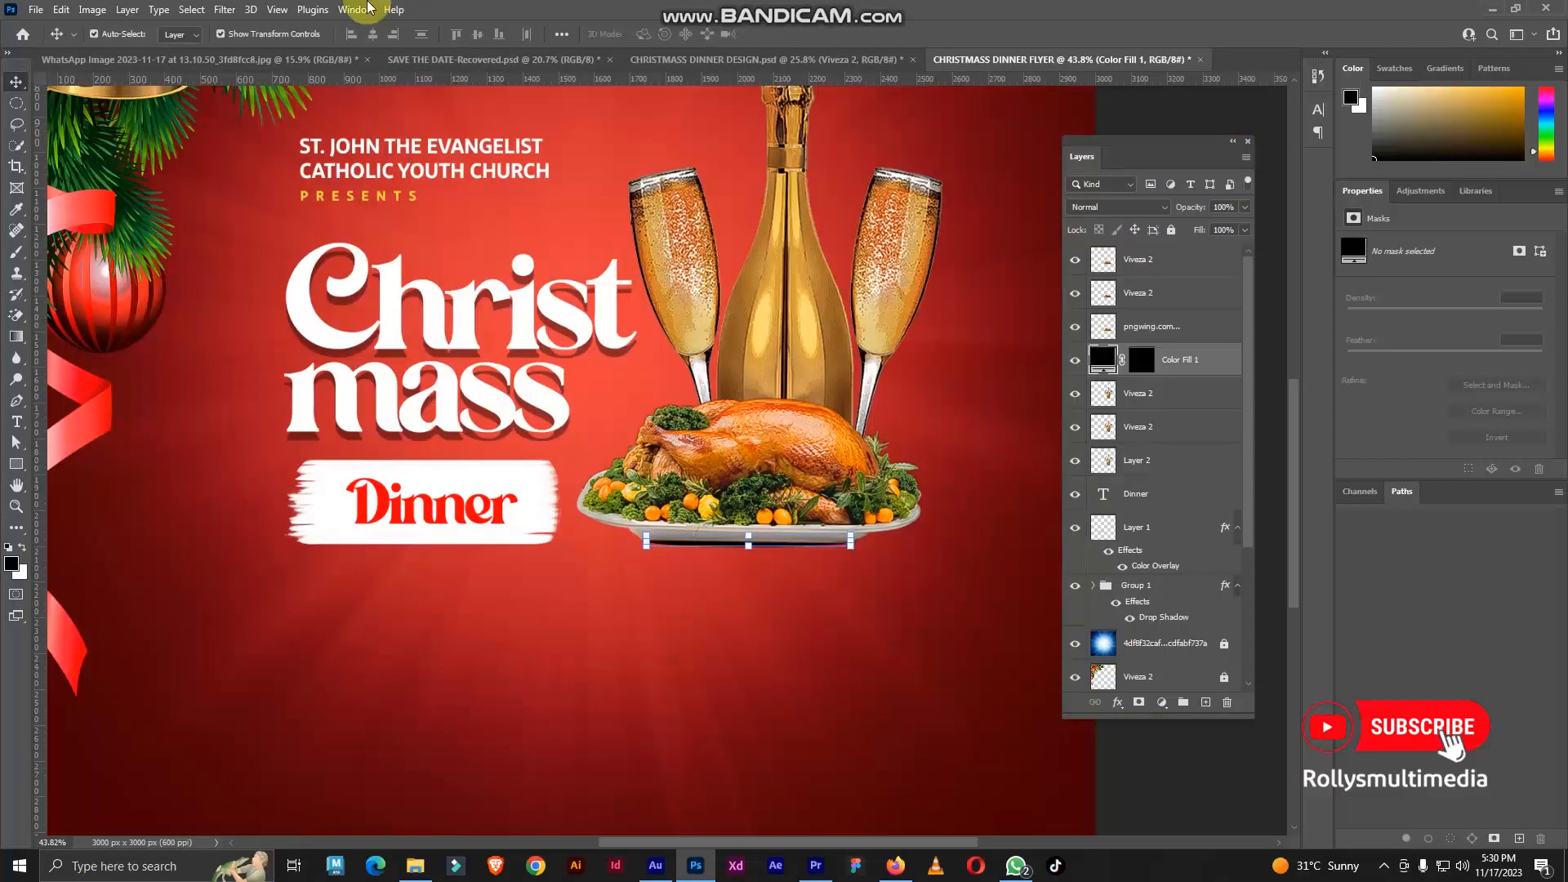
Convert the black ellipse layer to a smart object and soften it with a Gaussian Blur of about 5.4 px radius
left_click(225, 9)
mouse_move(309, 218)
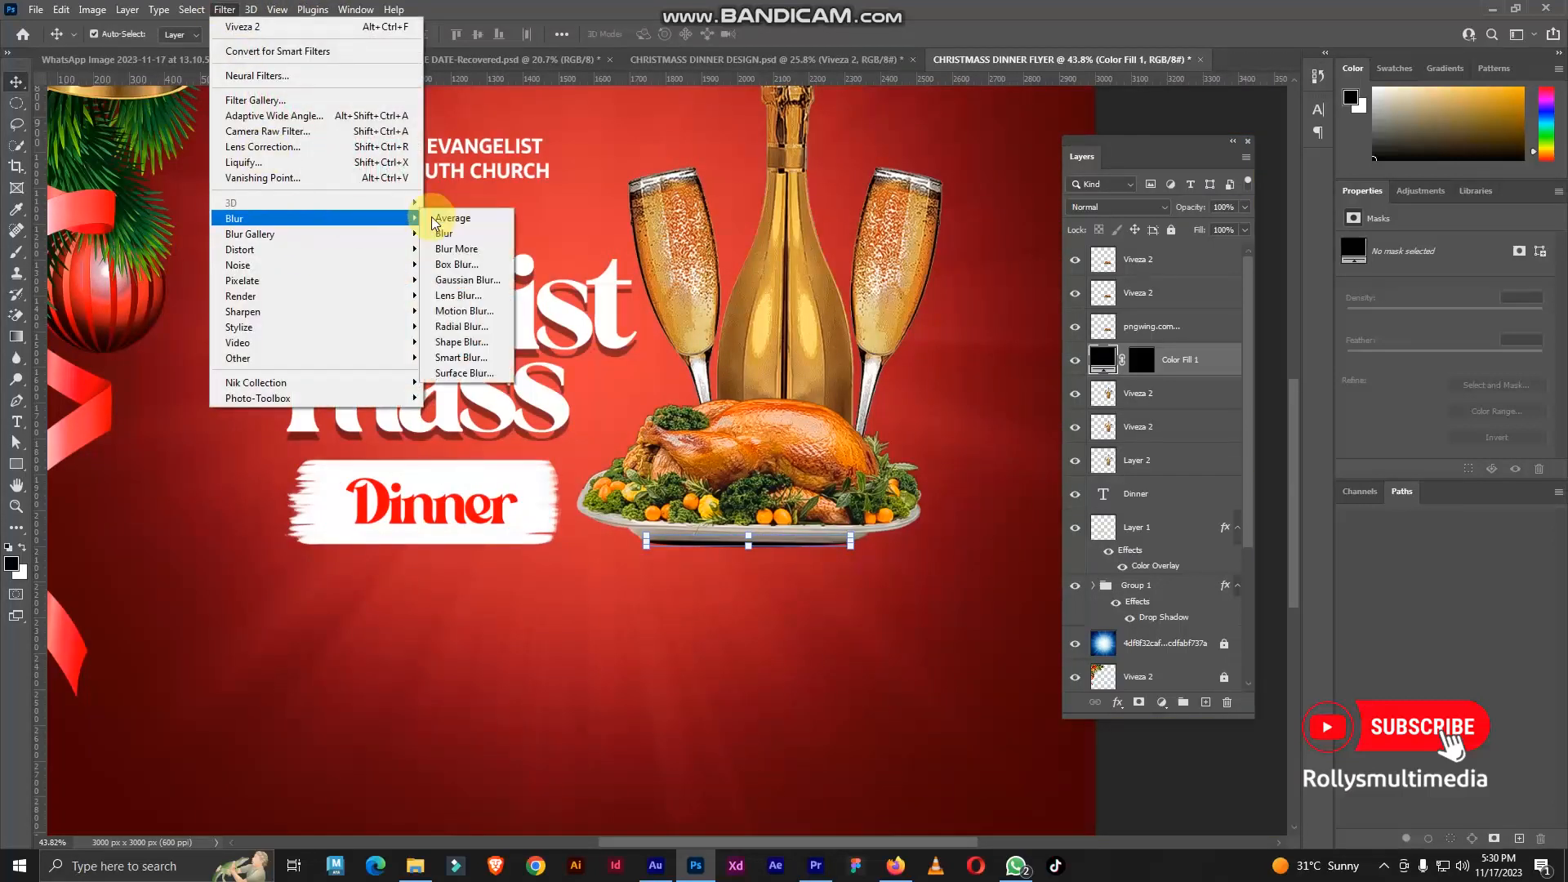
left_click(491, 282)
left_click(739, 315)
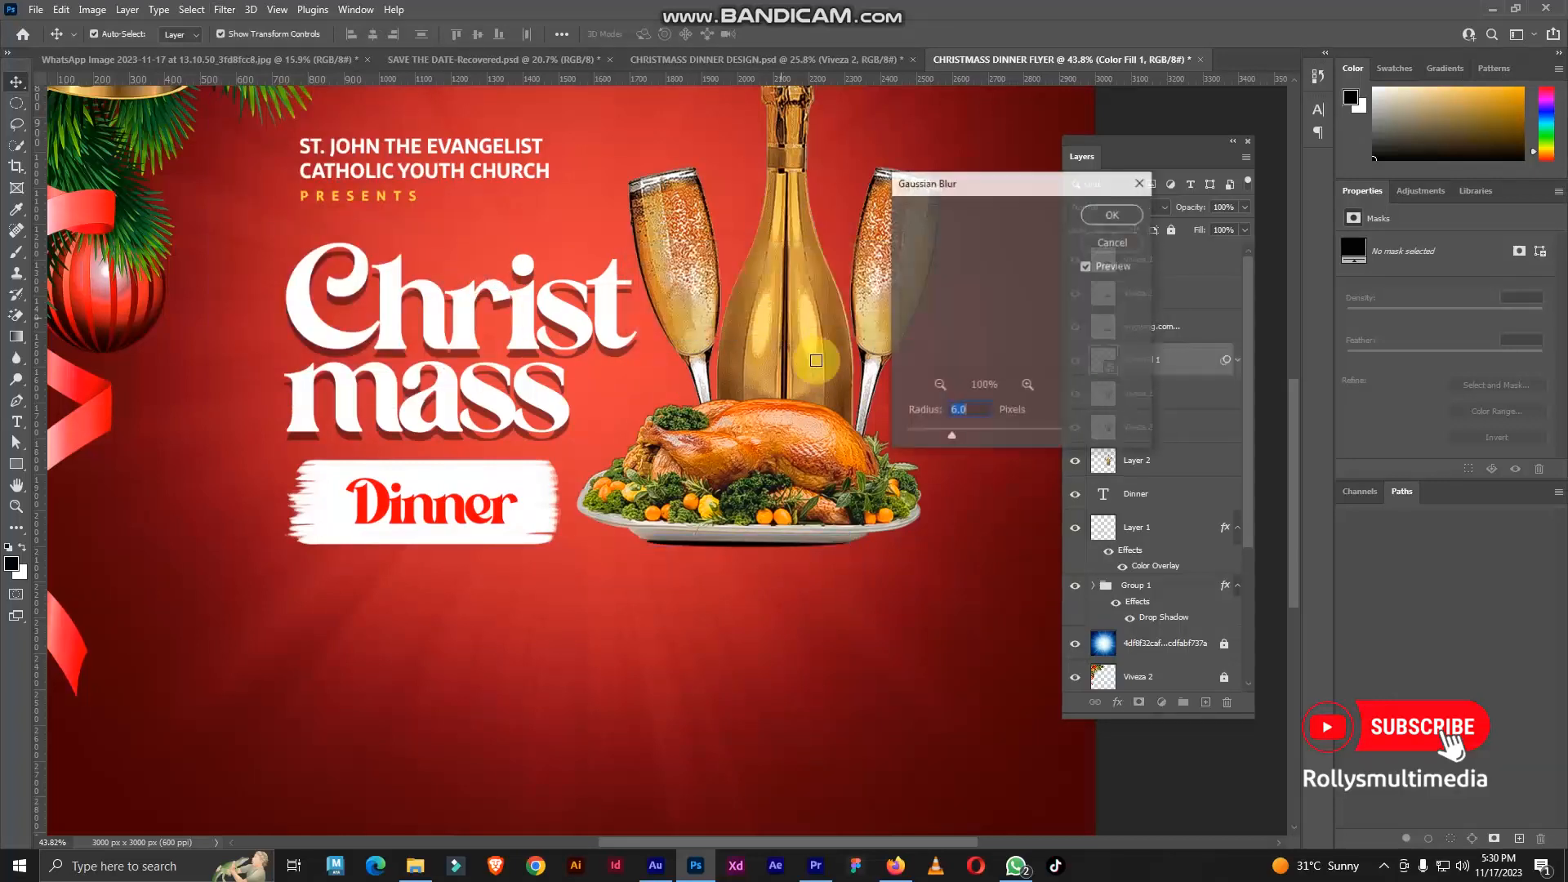
left_click(978, 431)
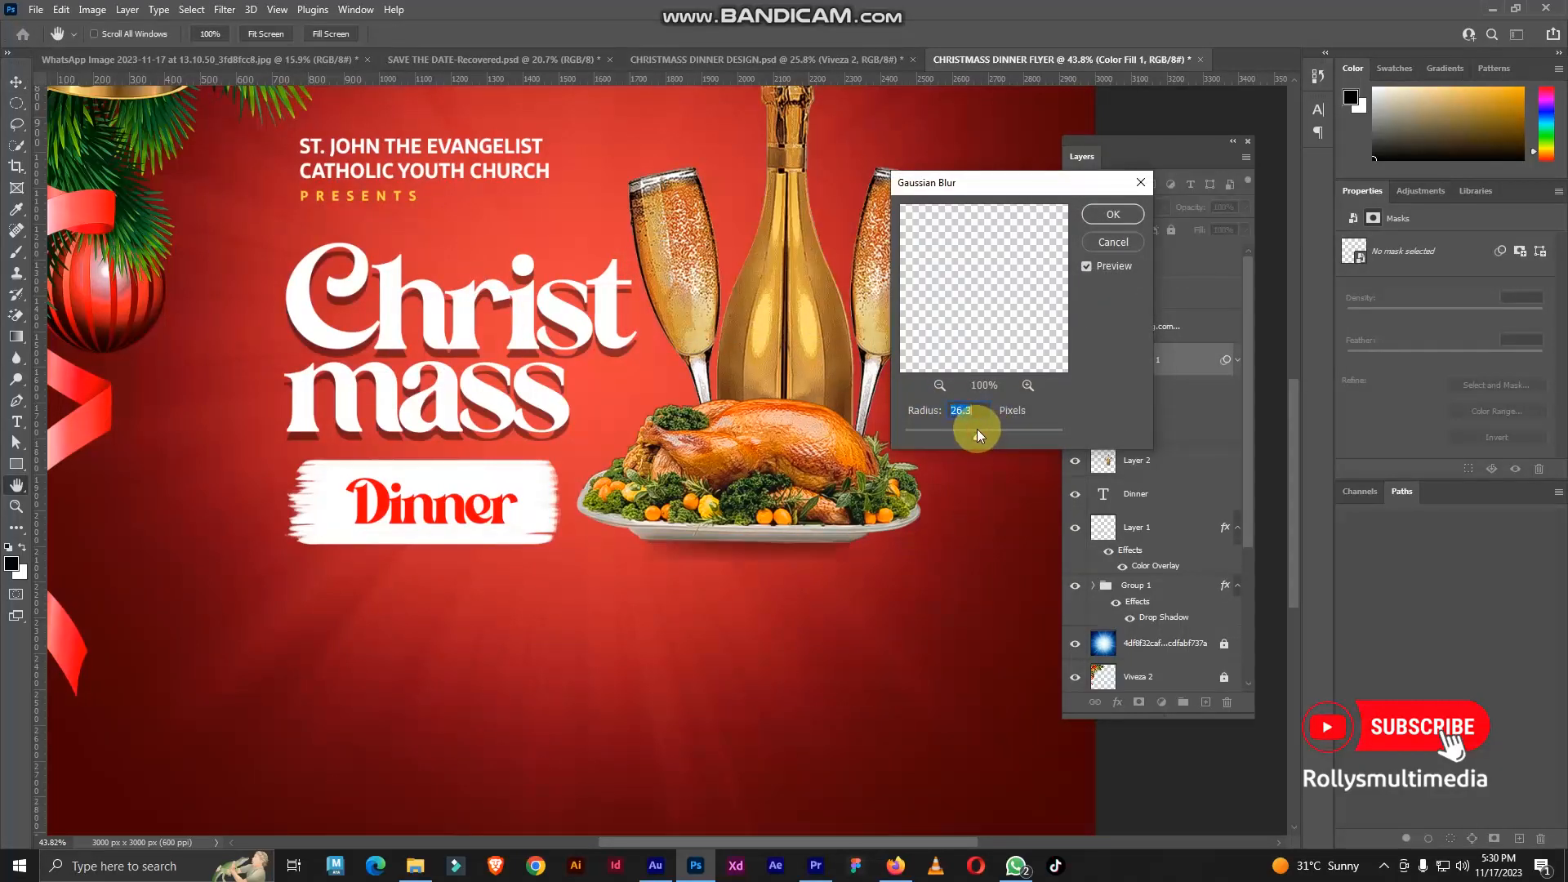
left_click(948, 430)
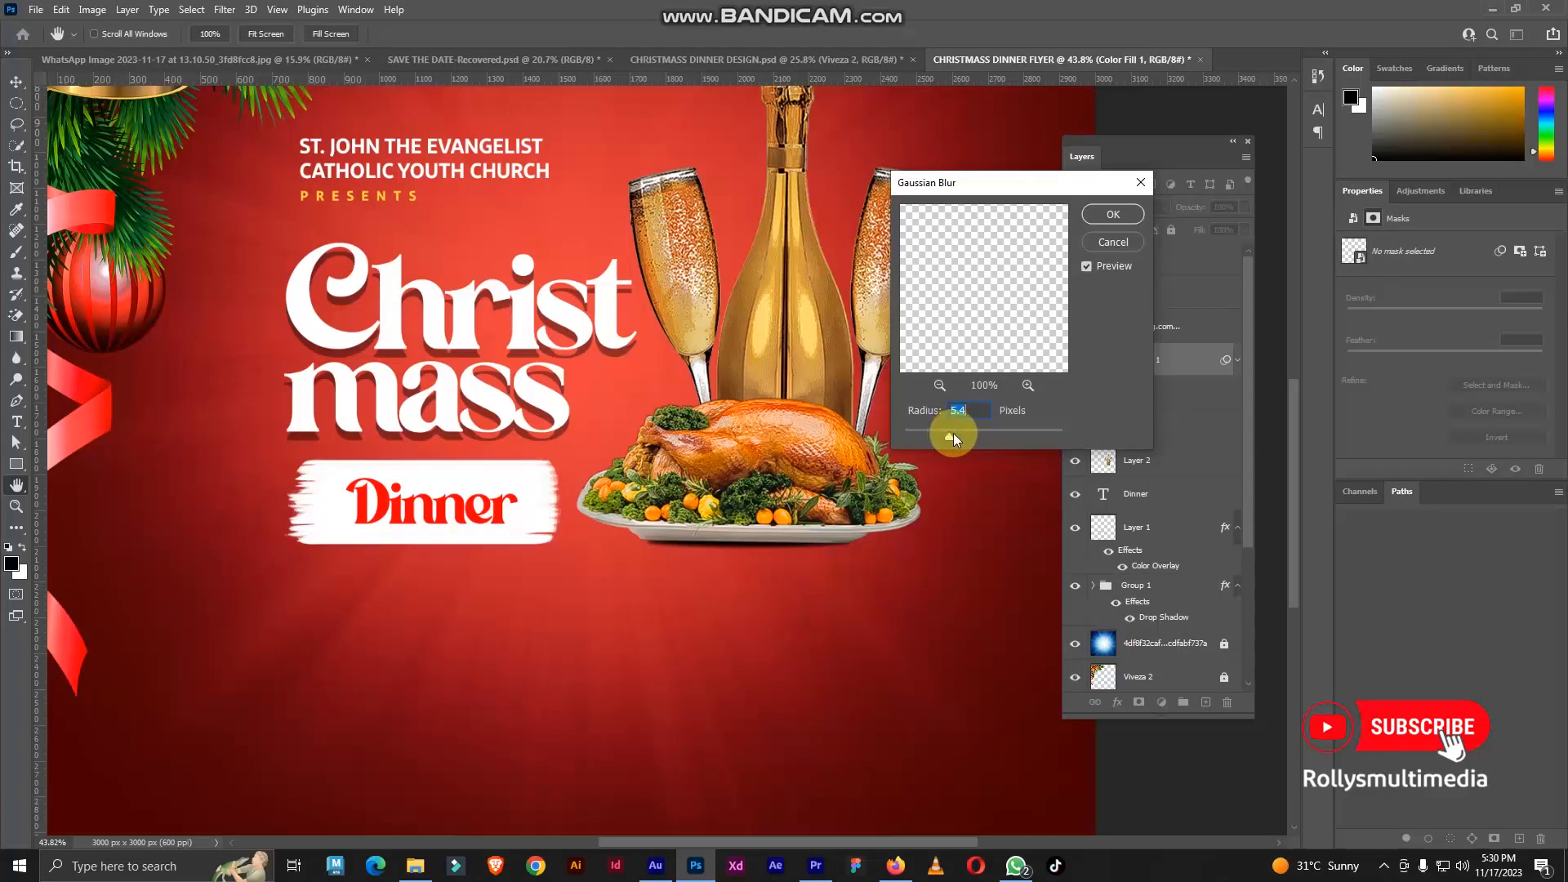
left_click(1107, 215)
scroll(825, 524, "down", 5)
left_click(987, 522)
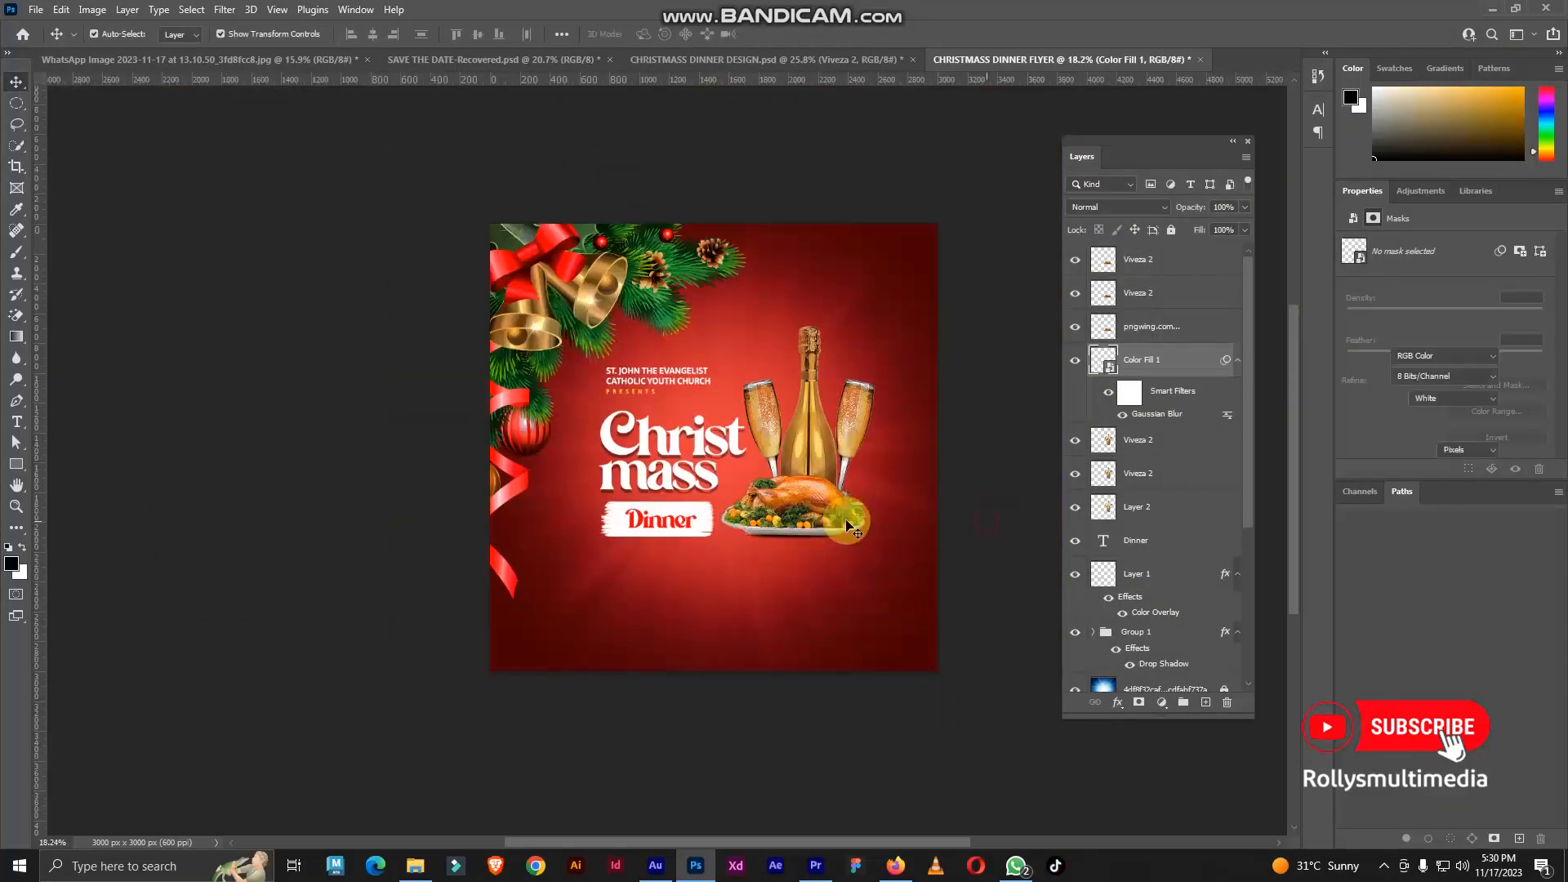
Enlarge the three turkey platter layers together to about 1328 × 564 px at about X 1369 px, Y 1716 px
scroll(847, 527, "up", 4)
scroll(833, 527, "down", 3)
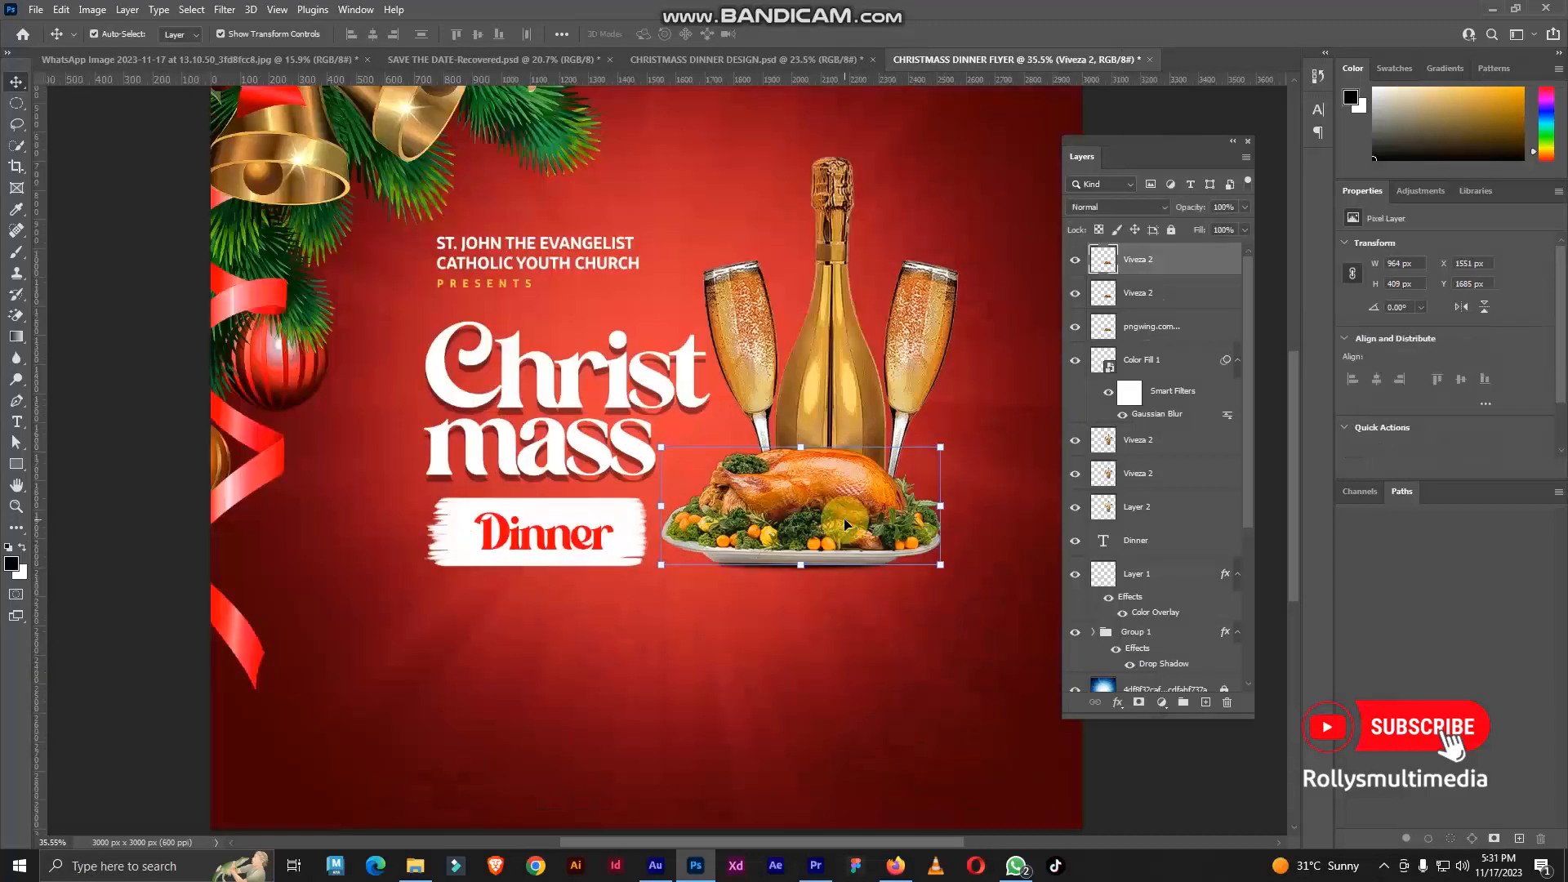
left_click(1150, 326, "shift")
mouse_move(801, 568)
left_mouse_down()
mouse_move(806, 609)
mouse_move(821, 572)
left_mouse_up()
key("Return")
scroll(788, 500, "down", 3)
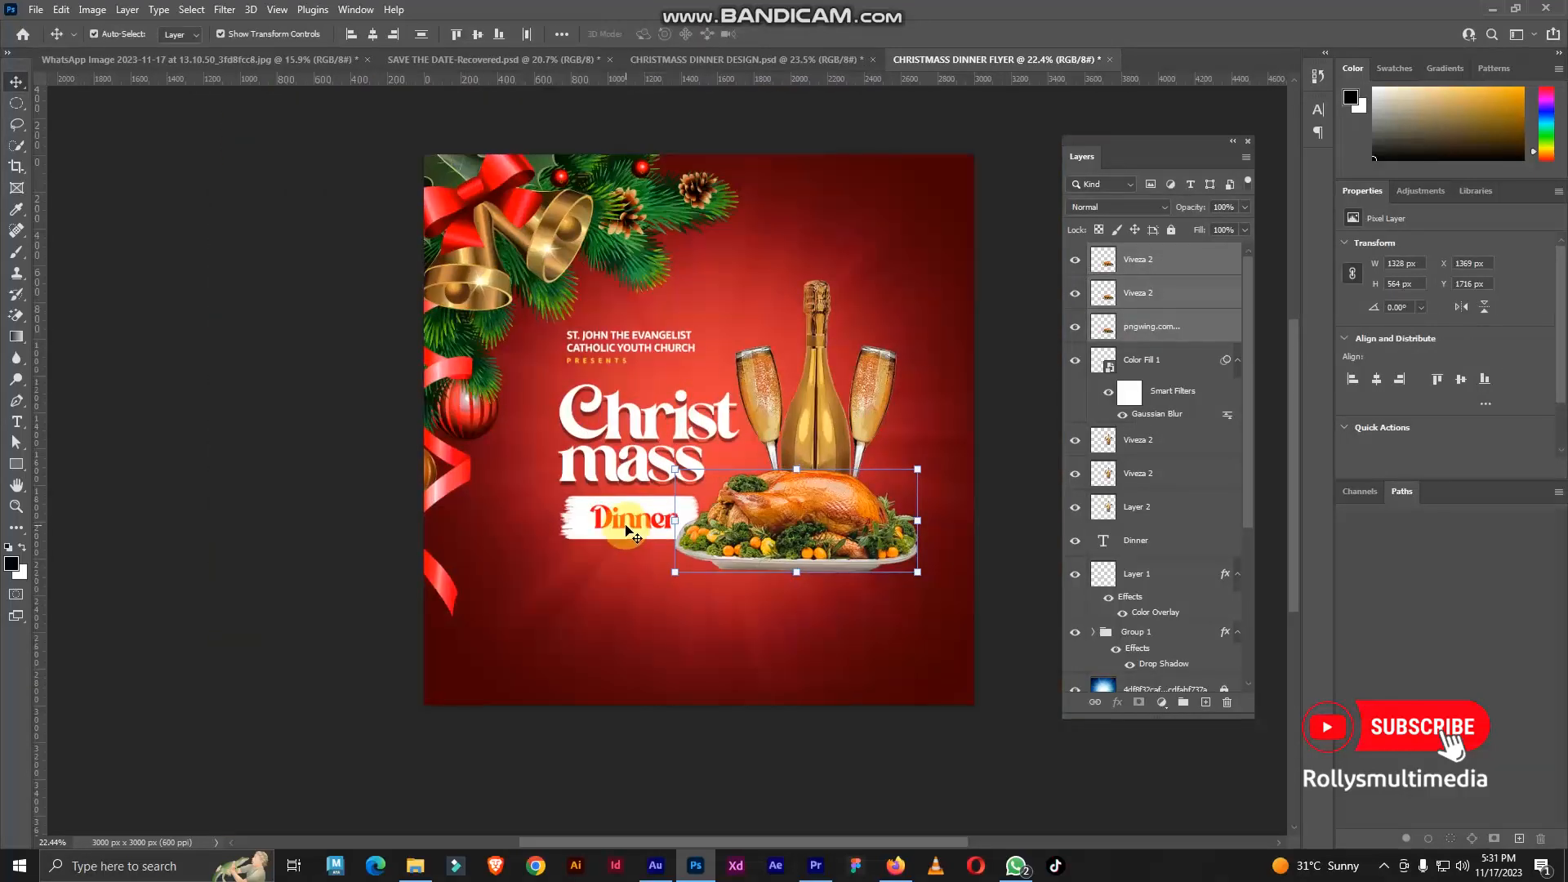
Shift the "Dinner" text slightly left and shrink the white brush stroke behind it to about 636 × 198 px, clear of the platter
left_click(624, 523)
scroll(645, 543, "up", 5)
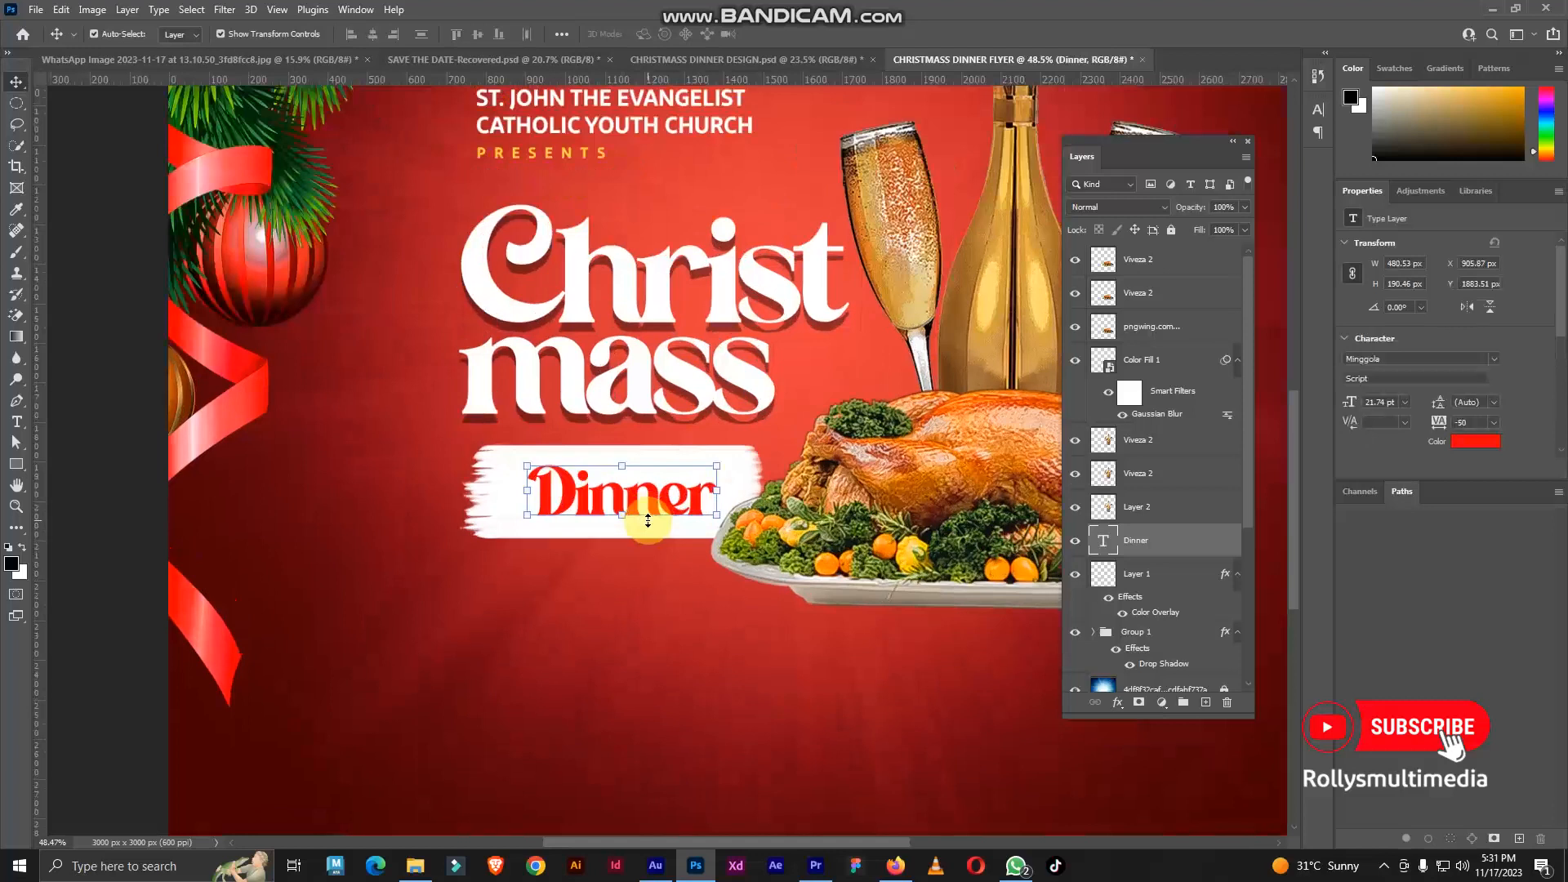
left_click(750, 474)
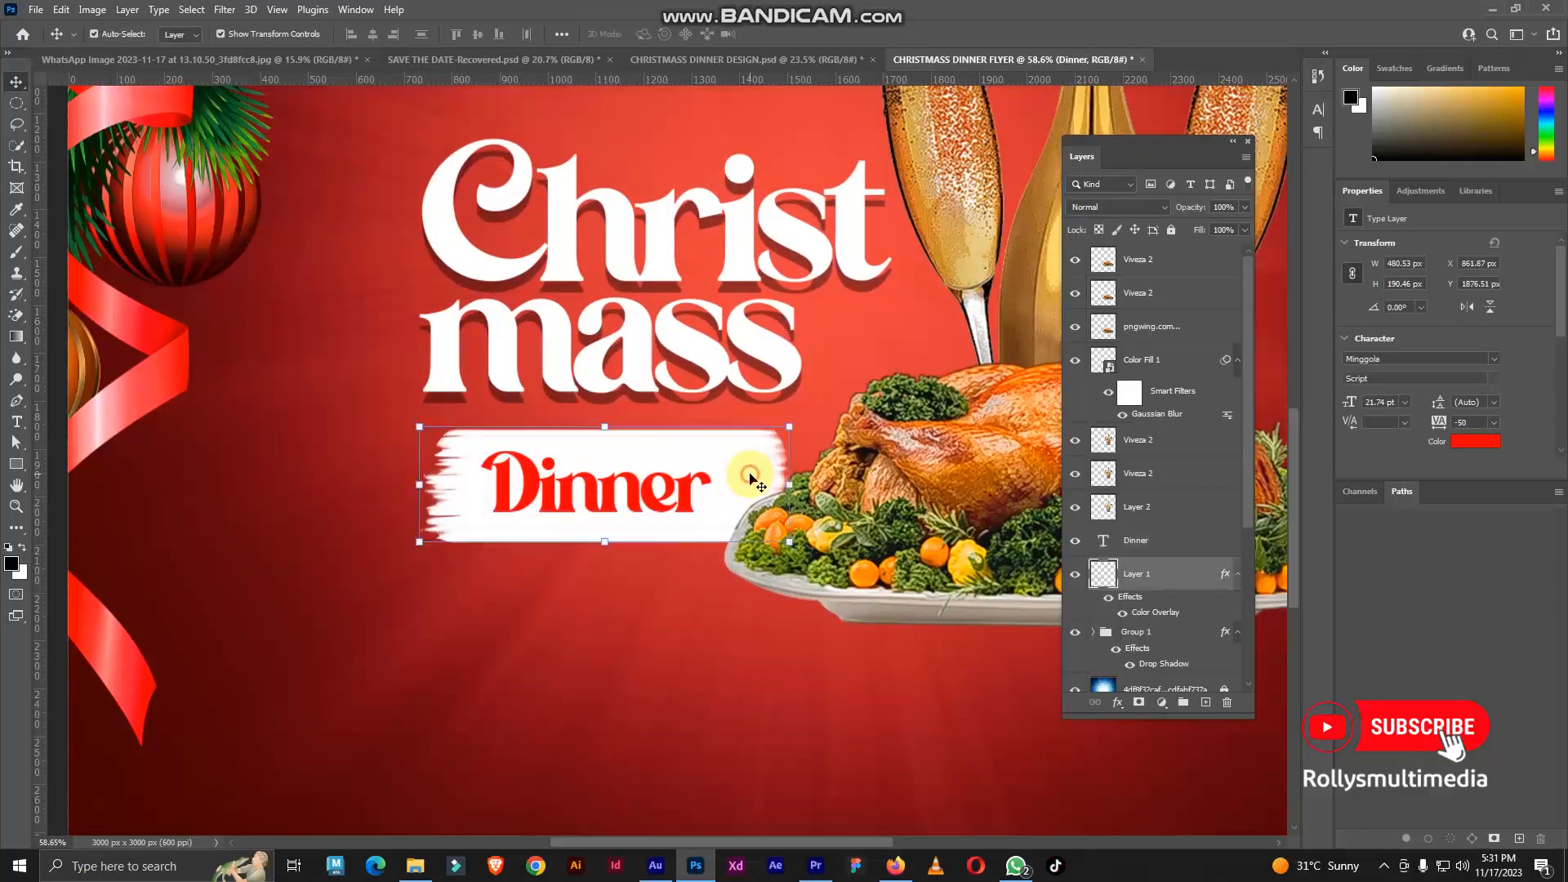
left_click_drag(787, 484, 725, 484)
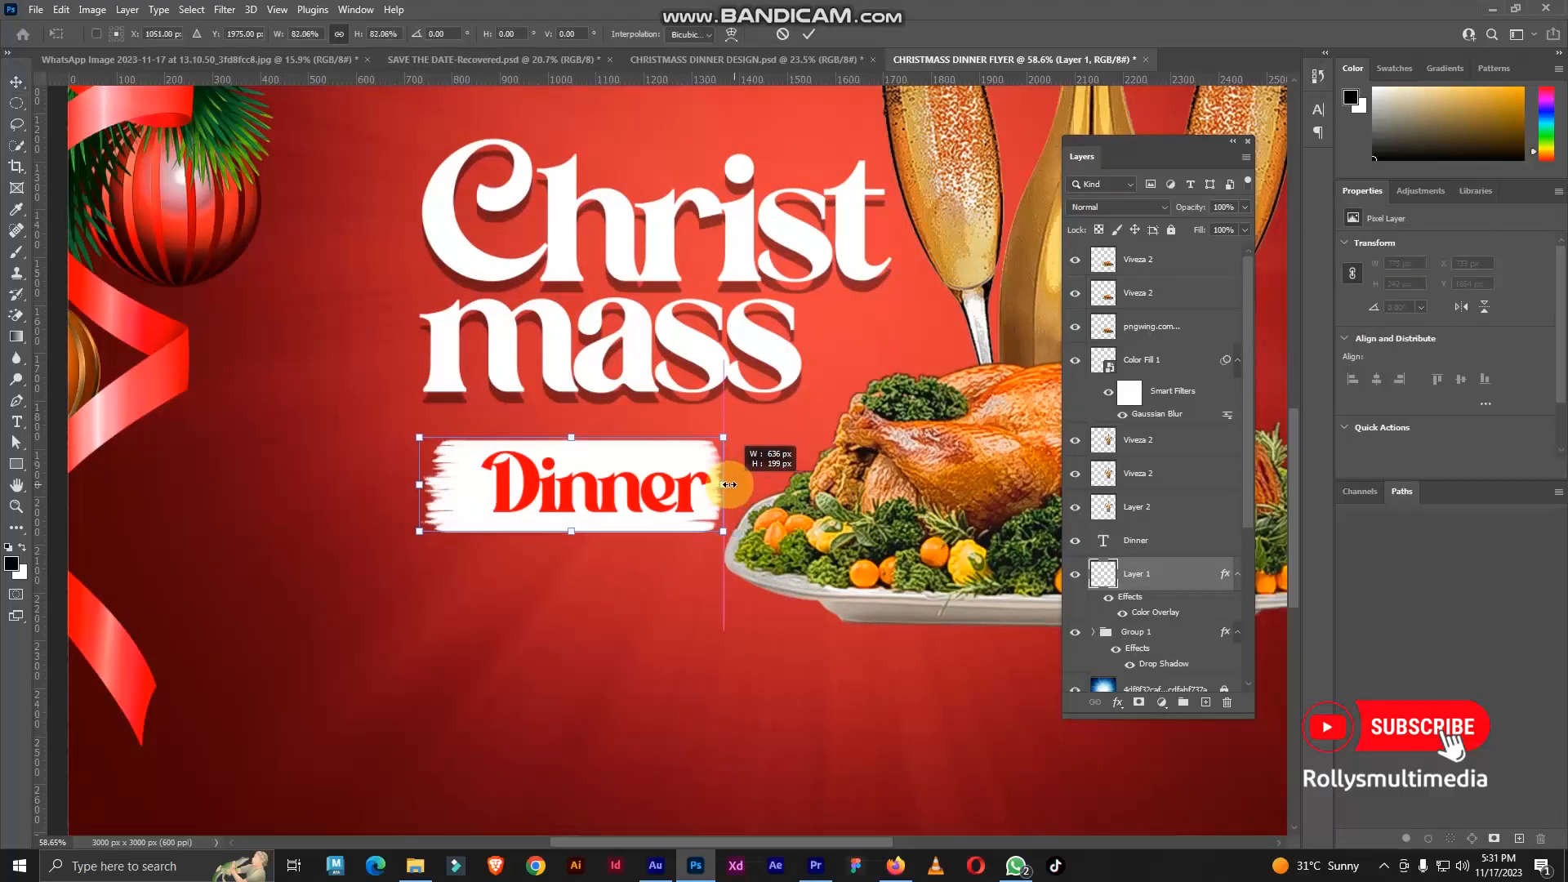
key("Return")
Scale the "Dinner" text down to 89% so it fits within the smaller white brush stroke
left_click(605, 495)
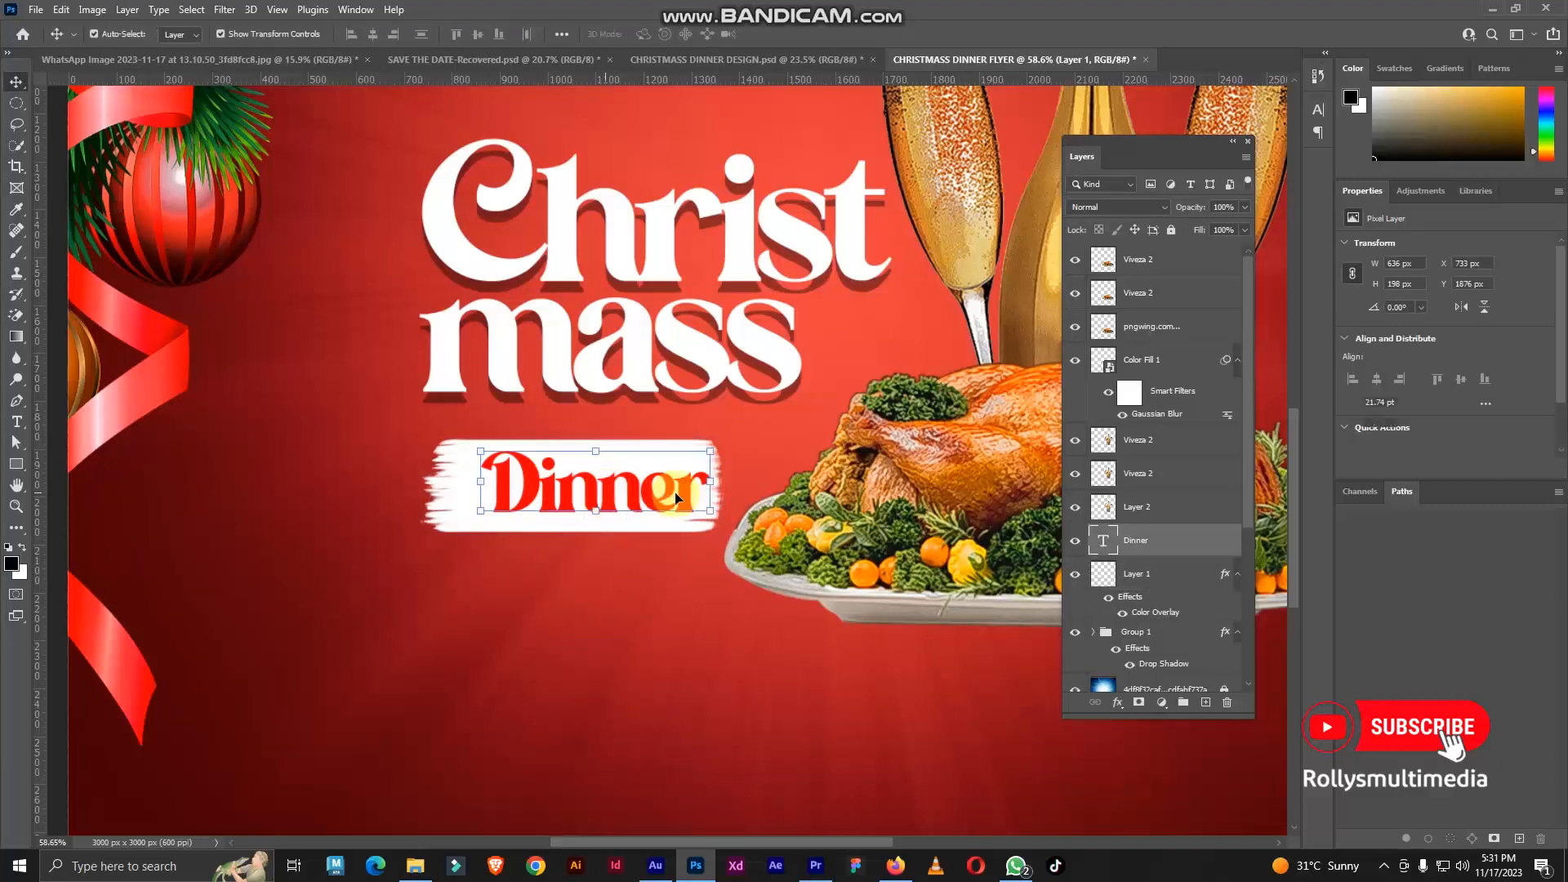
left_click_drag(711, 483, 686, 484)
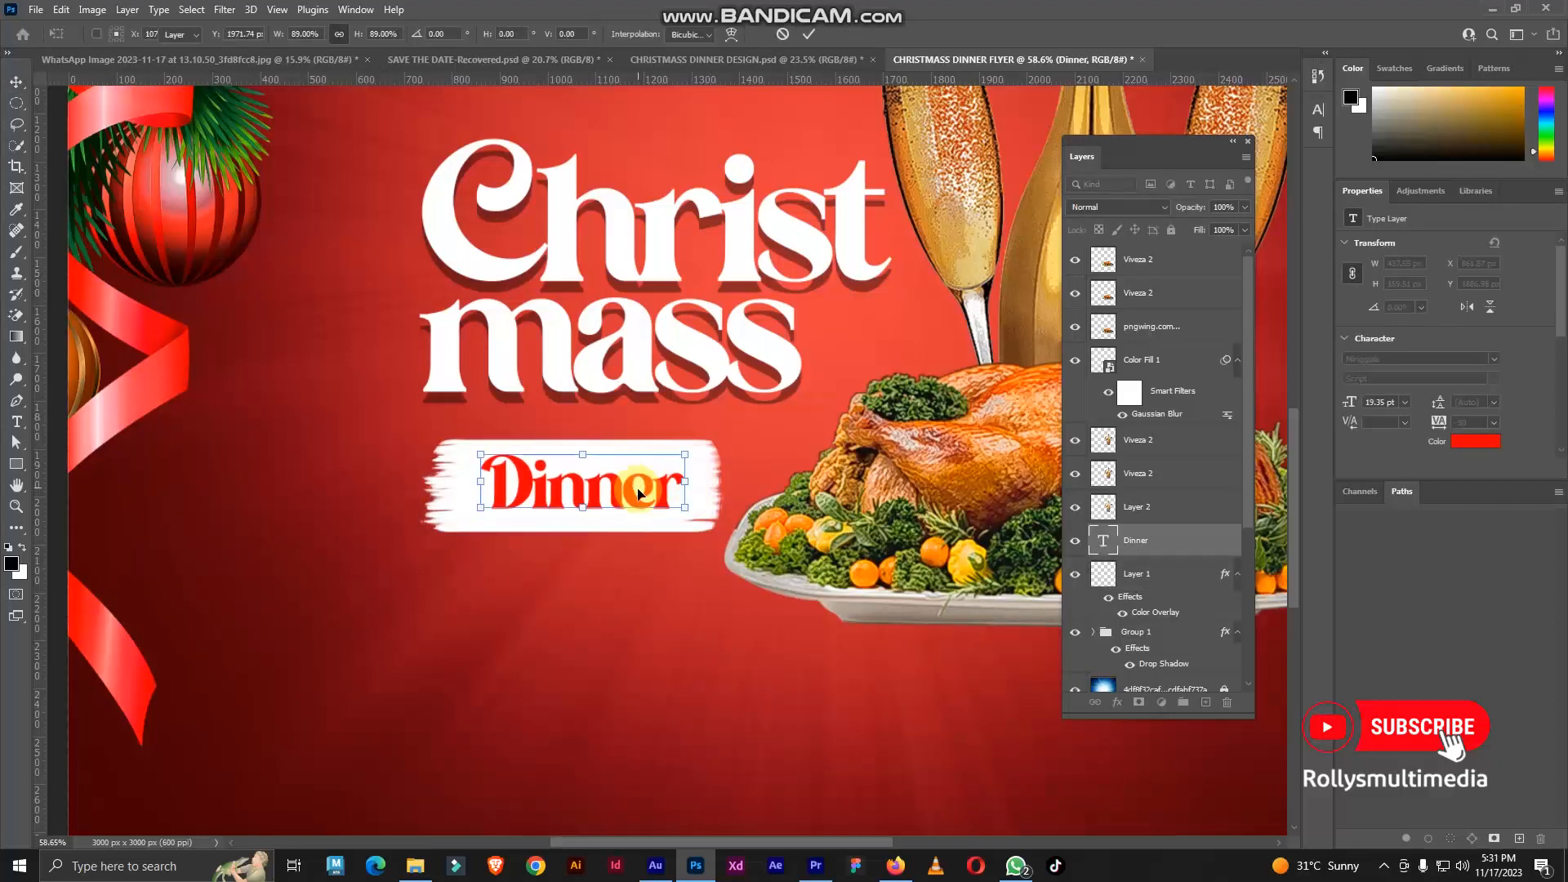
scroll(640, 494, "down", 10)
key("Return")
scroll(642, 494, "up", 2)
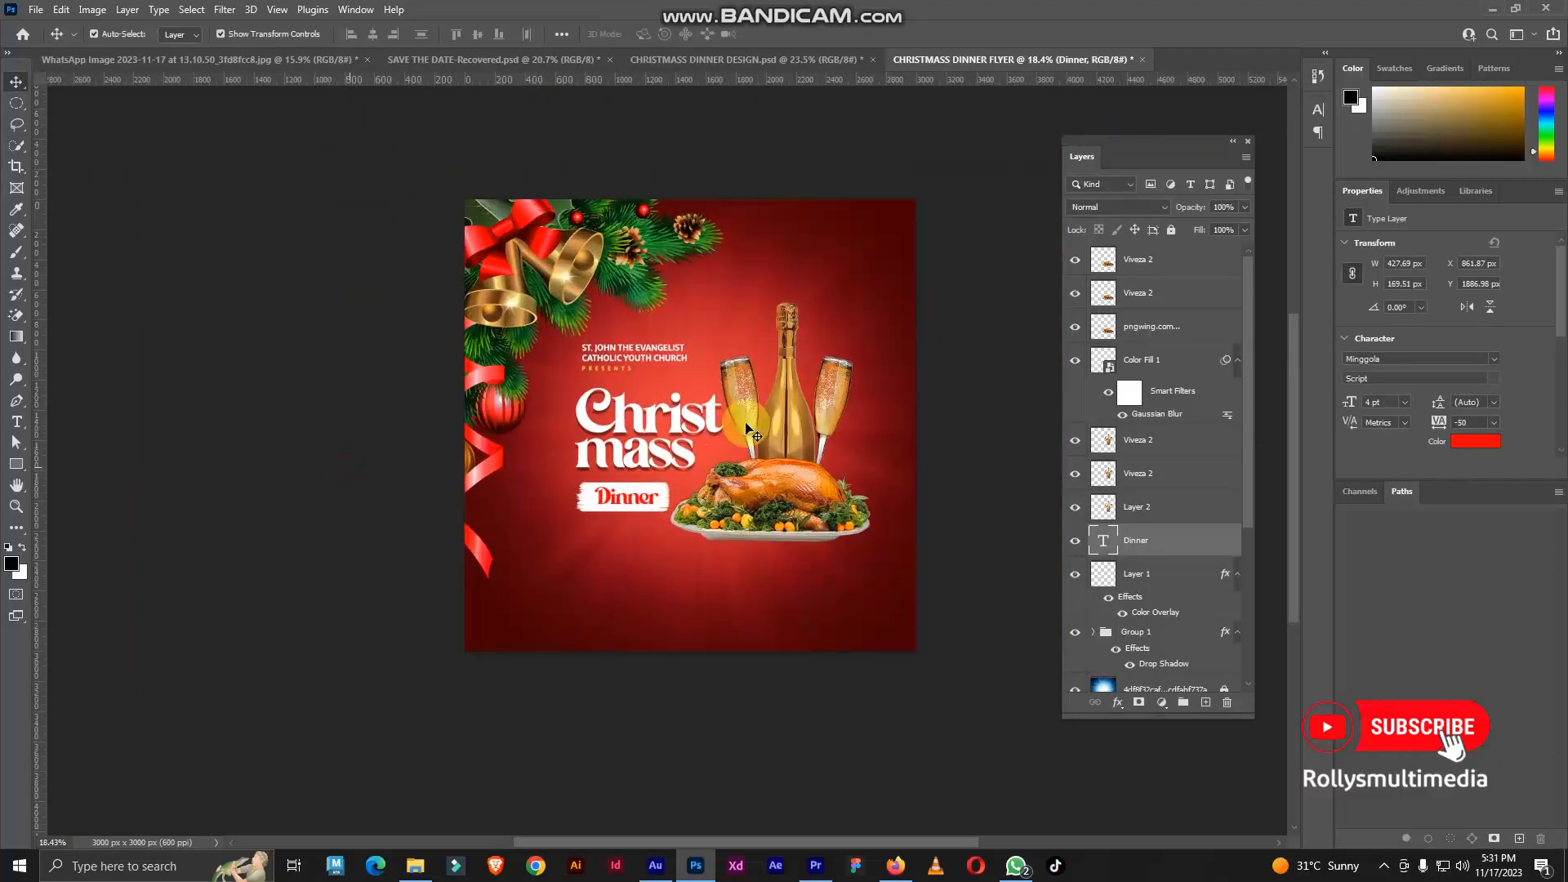
scroll(755, 426, "up", 2)
left_click_drag(783, 433, 802, 405)
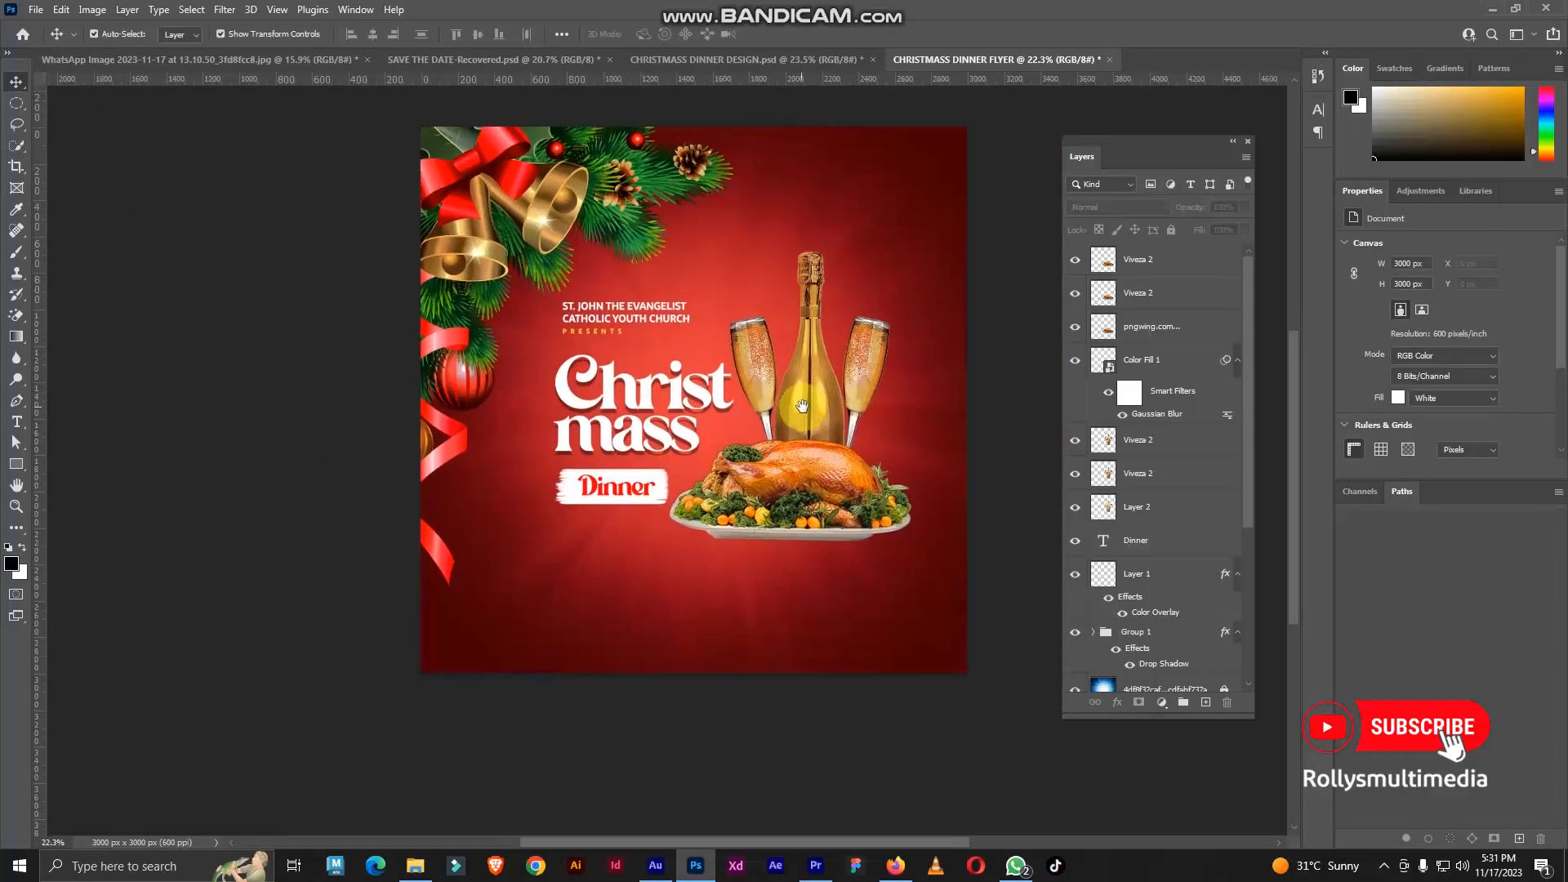
Copy the white curved shapes from CHRISTMASS DINNER DESIGN.psd into the CHRISTMASS DINNER FLYER document, at about X 1317 px, Y -159 px
left_click(664, 57)
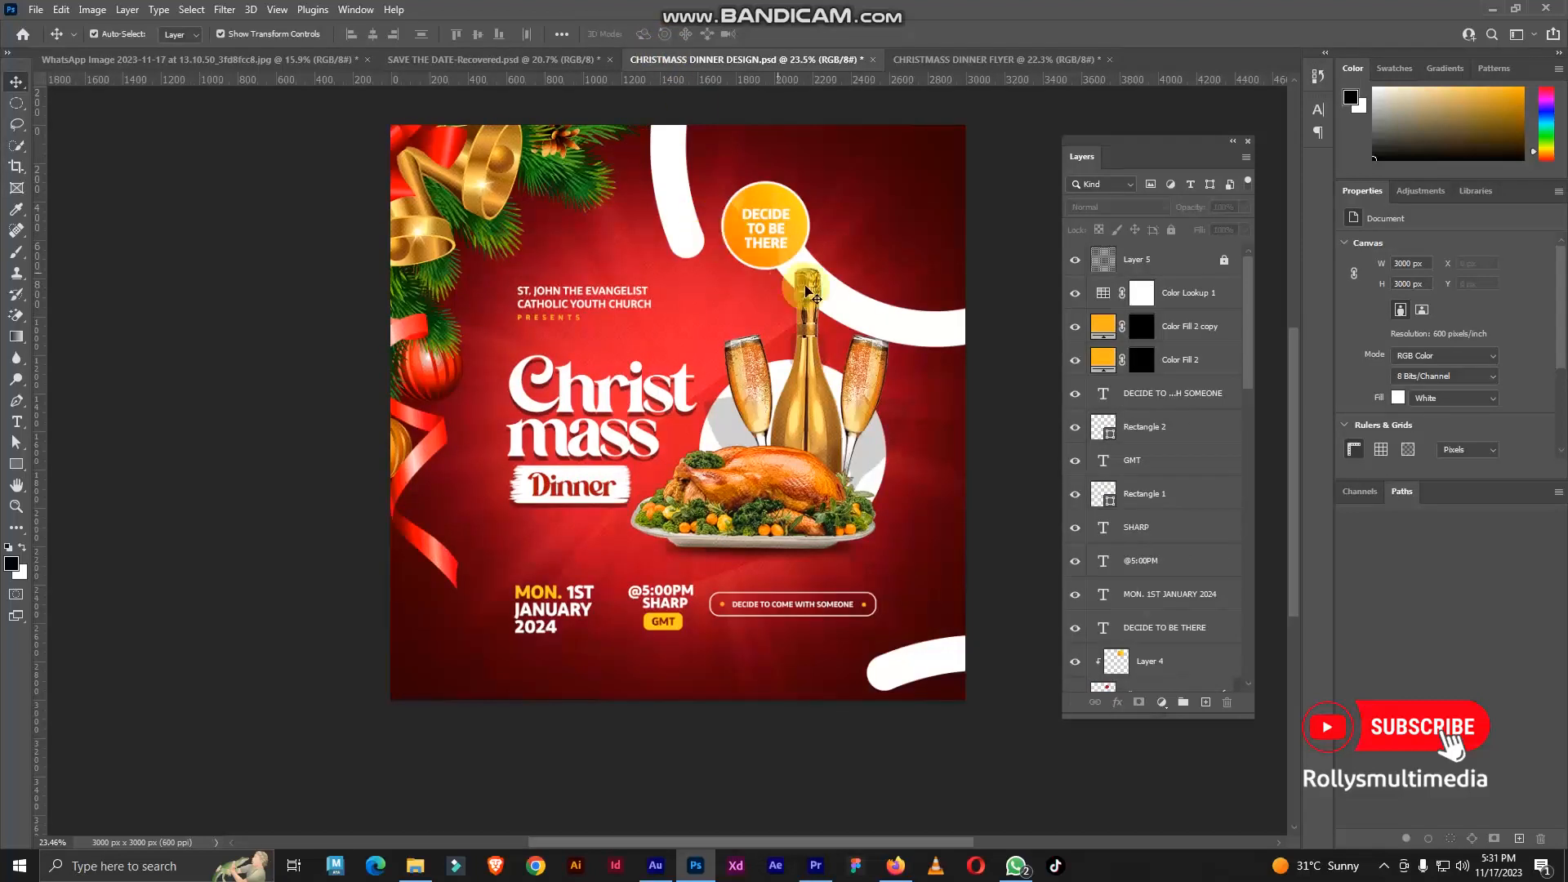
left_click(912, 339)
left_click_drag(888, 335, 1030, 64)
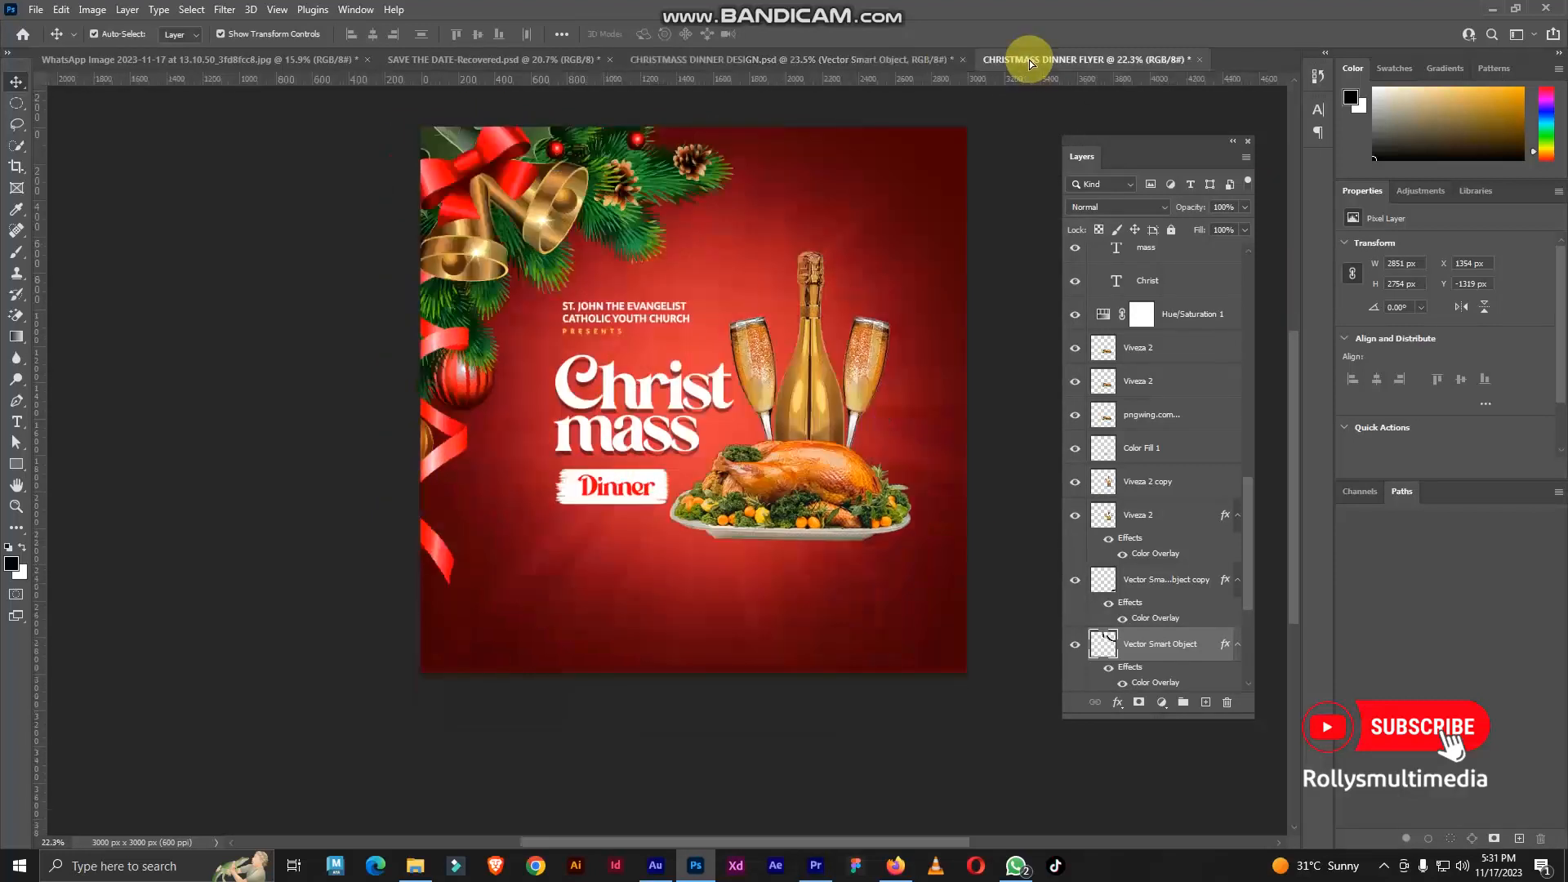
left_click_drag(922, 354, 920, 351)
scroll(809, 317, "down", 5)
scroll(807, 317, "up", 4)
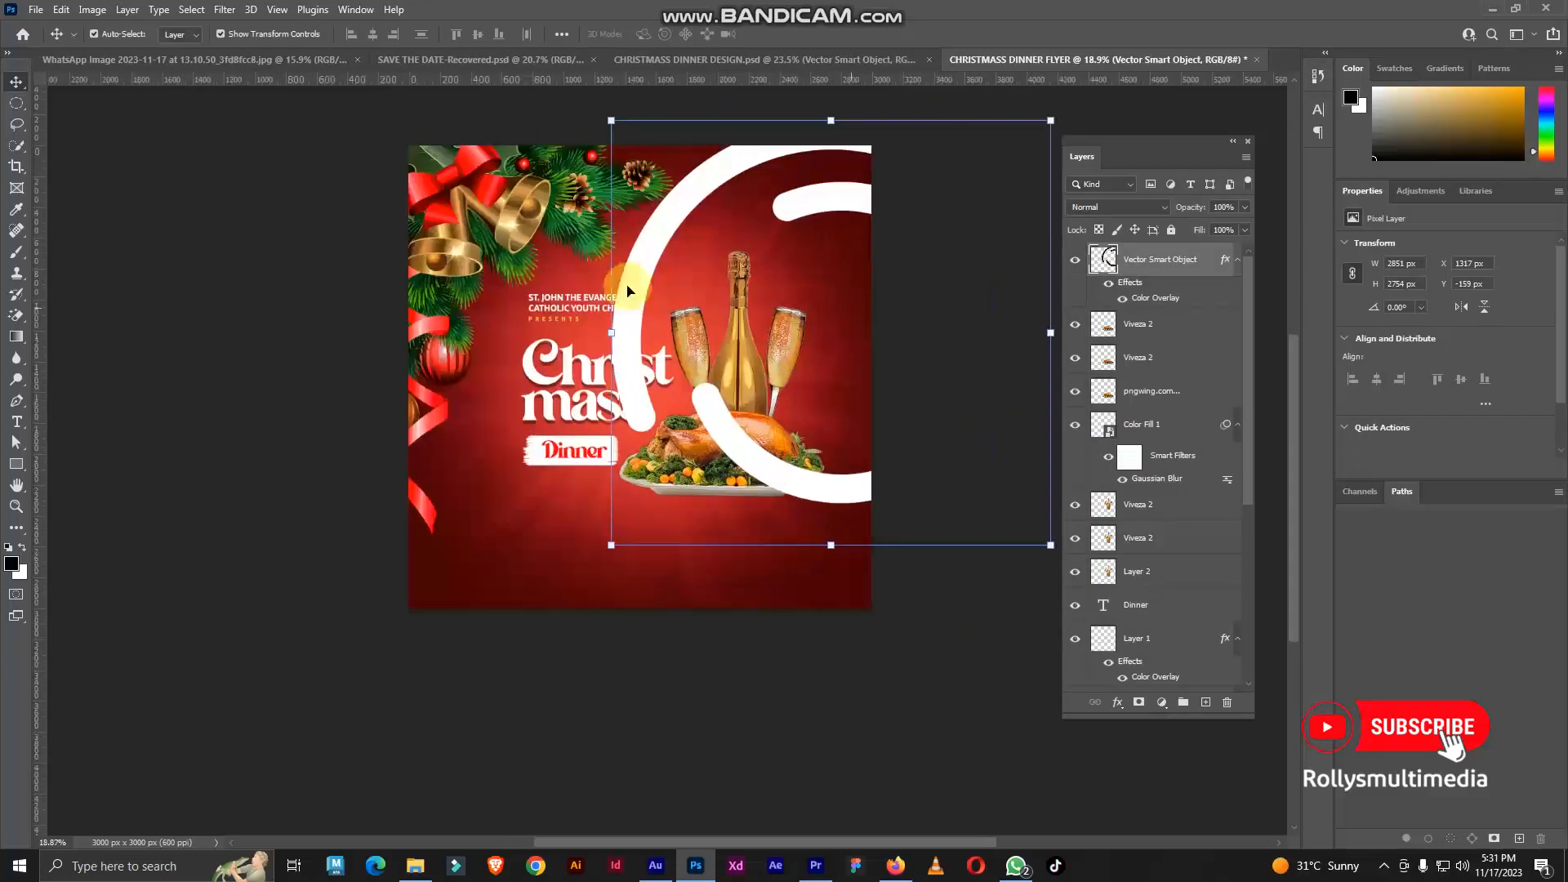
Rotate the white curved shapes and shift them over the canvas's right edge, to about X 1806 px, Y -302 px
scroll(604, 291, "down", 5)
scroll(799, 370, "up", 2)
left_click_drag(864, 459, 732, 428)
double_click(676, 350)
scroll(866, 359, "down", 2)
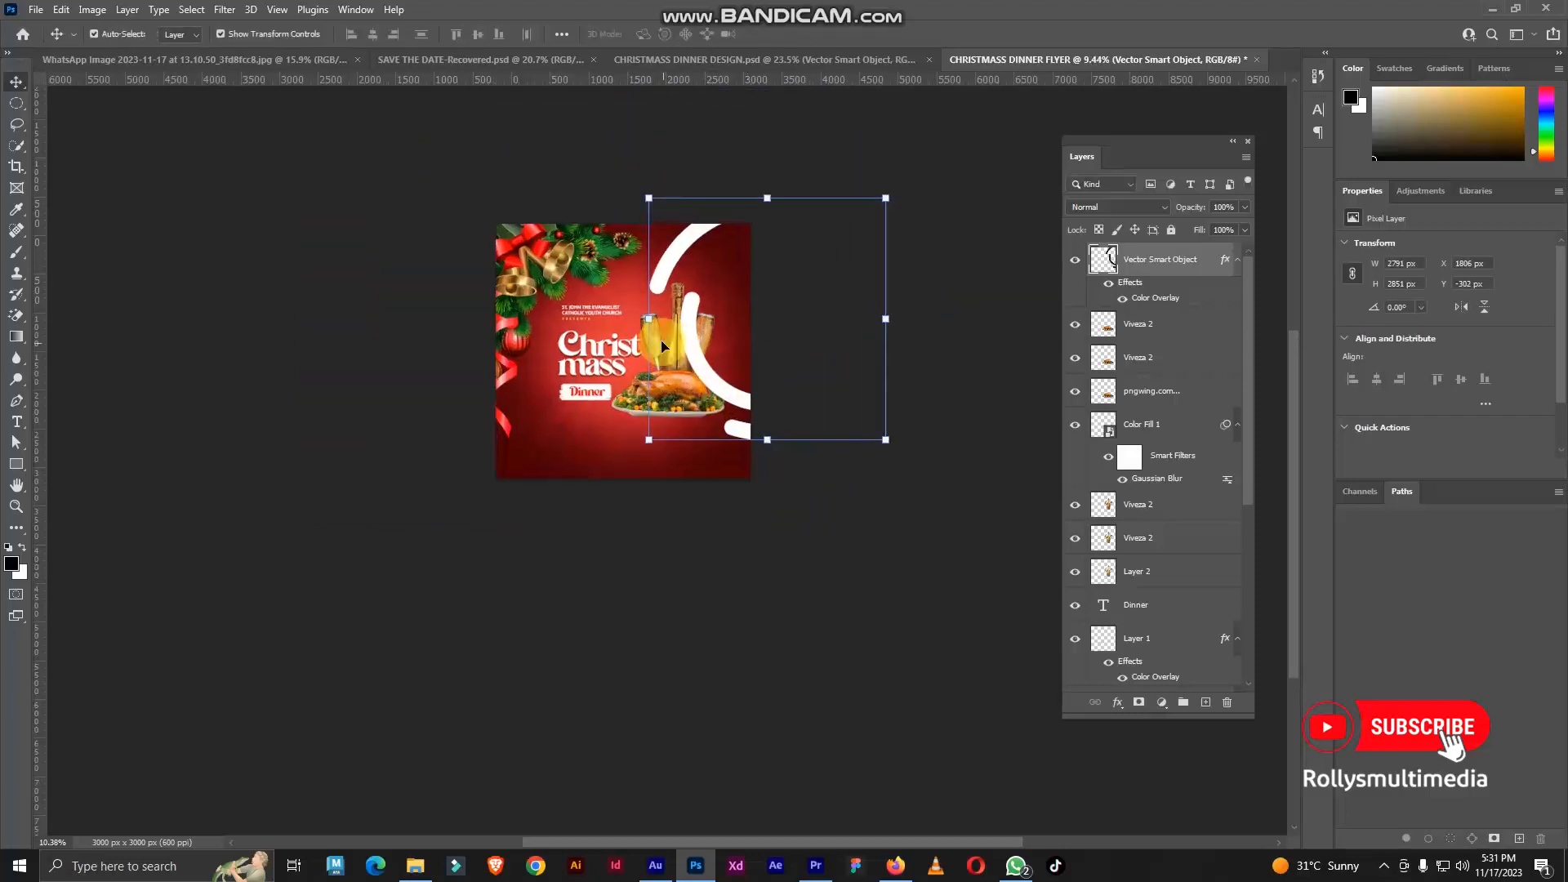
Move the white curved shapes layer directly beneath Group 1, behind the title, bottle and turkey platter
scroll(660, 320, "up", 4)
scroll(660, 320, "up", 1)
left_click_drag(1138, 262, 1135, 455)
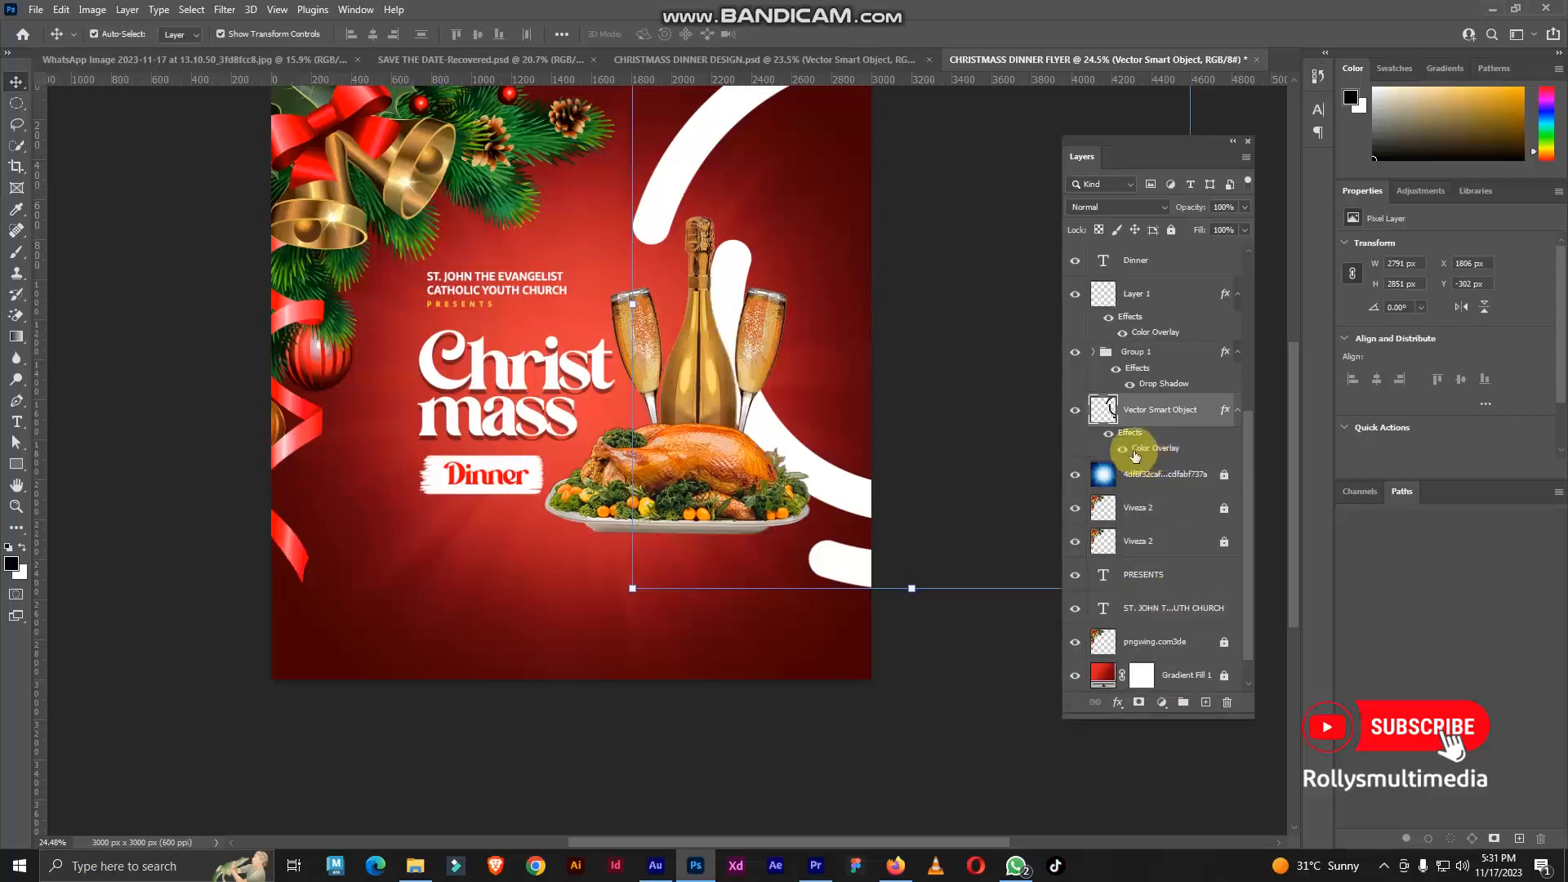
scroll(703, 352, "up", 2)
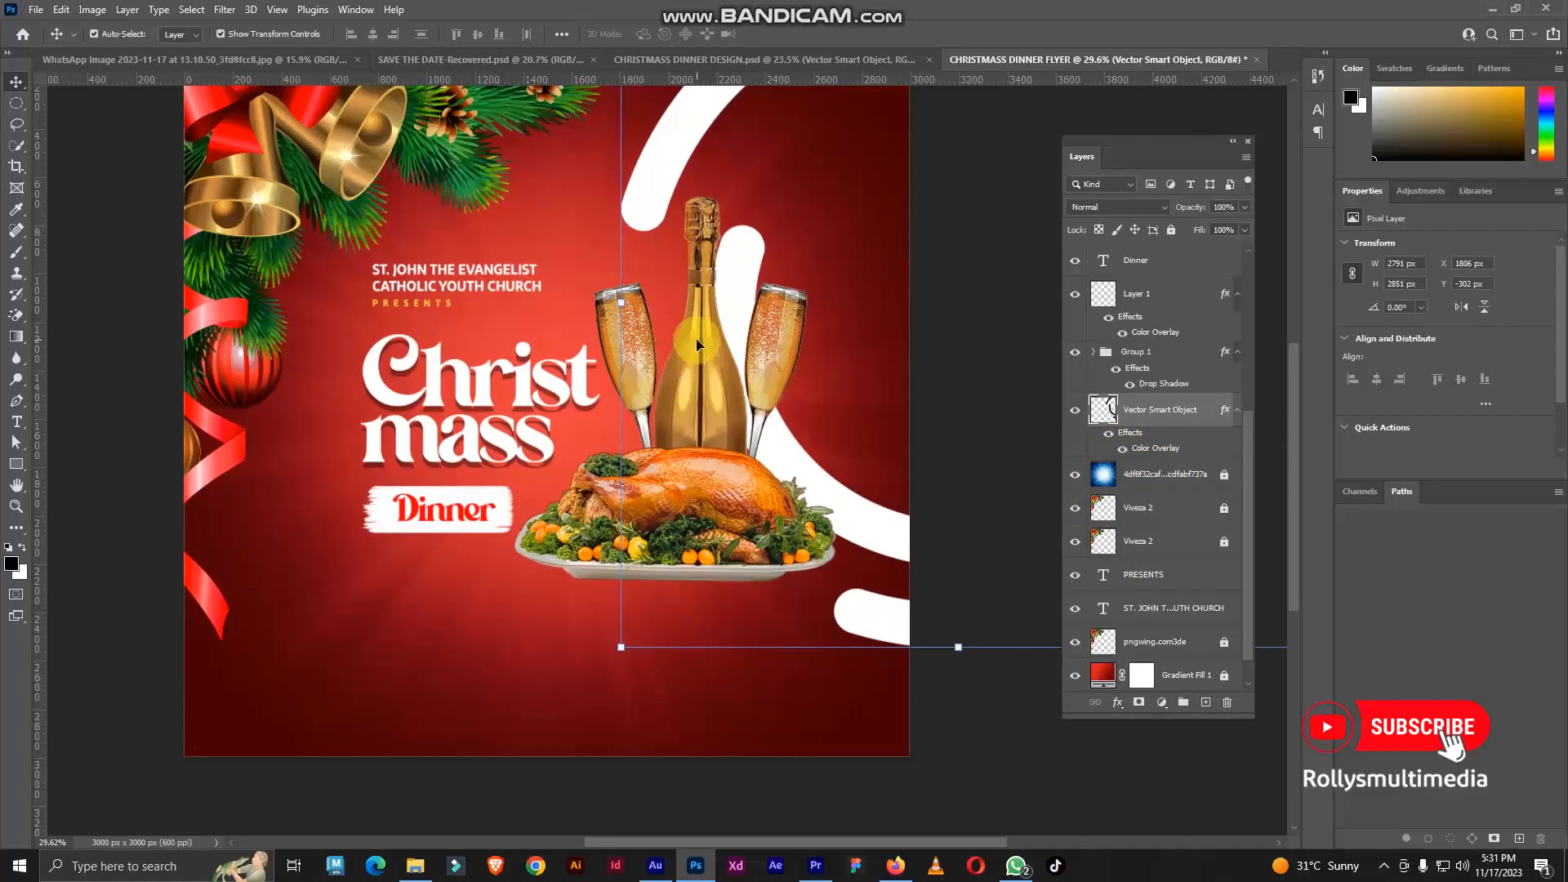
scroll(702, 359, "up", 2)
scroll(730, 462, "down", 4)
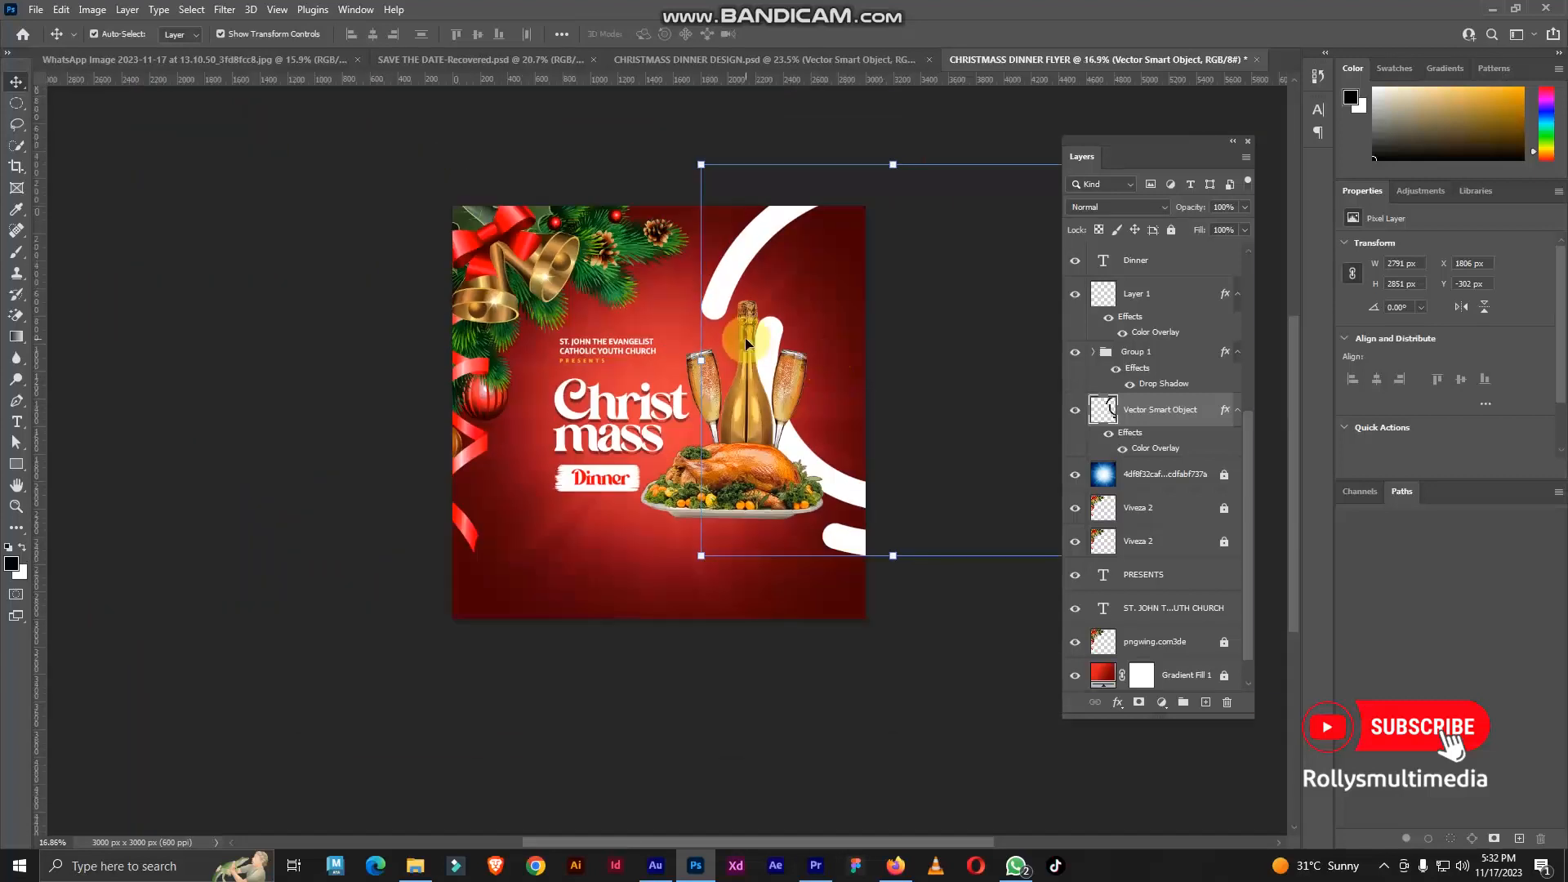
left_click(952, 421)
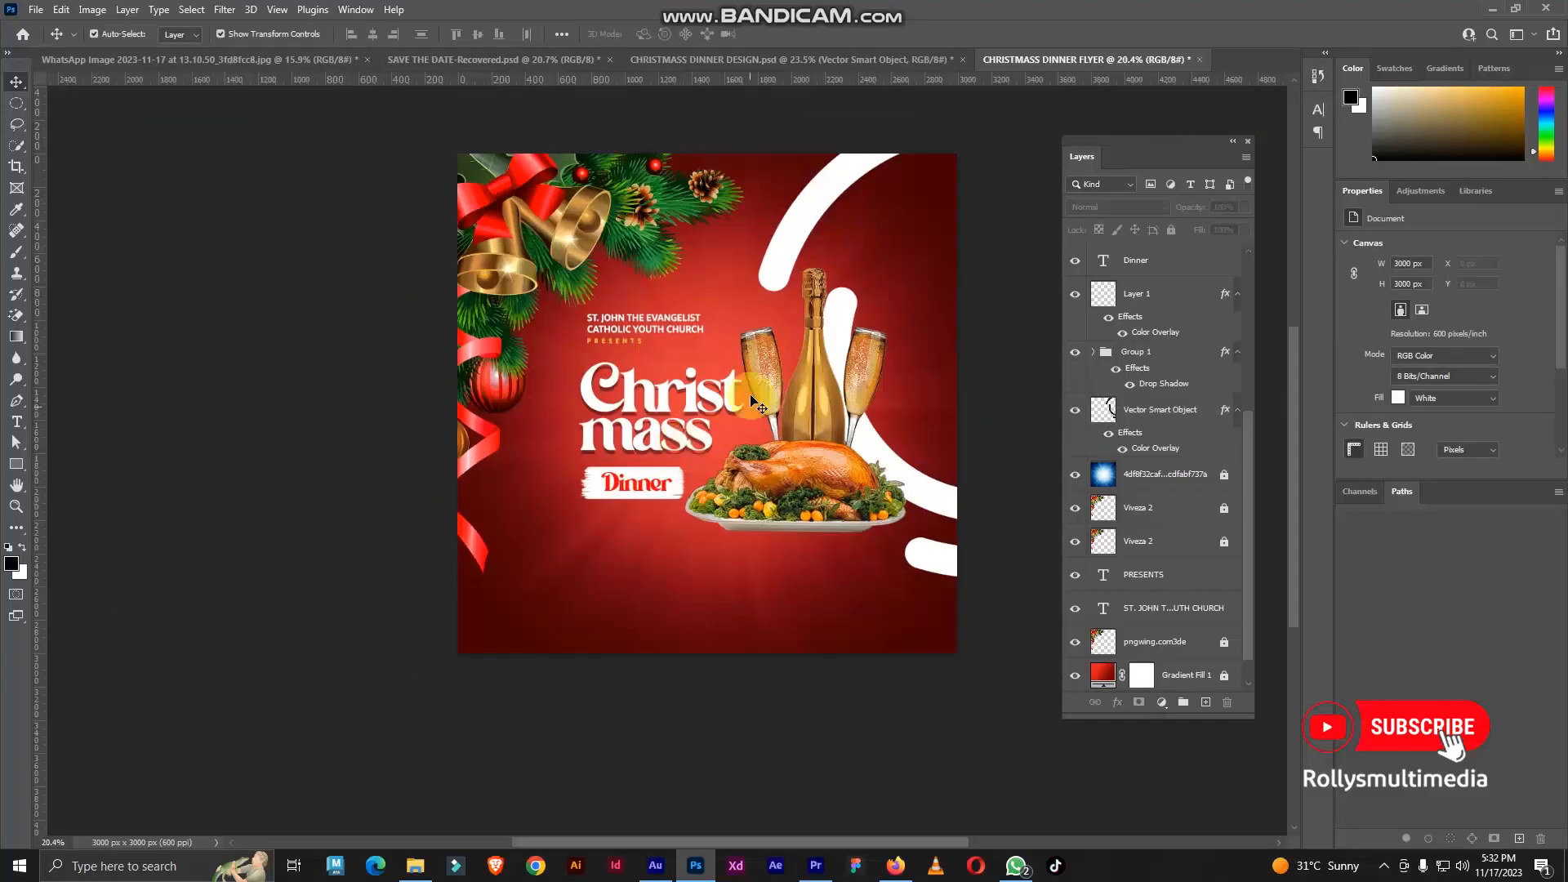
left_click(763, 60)
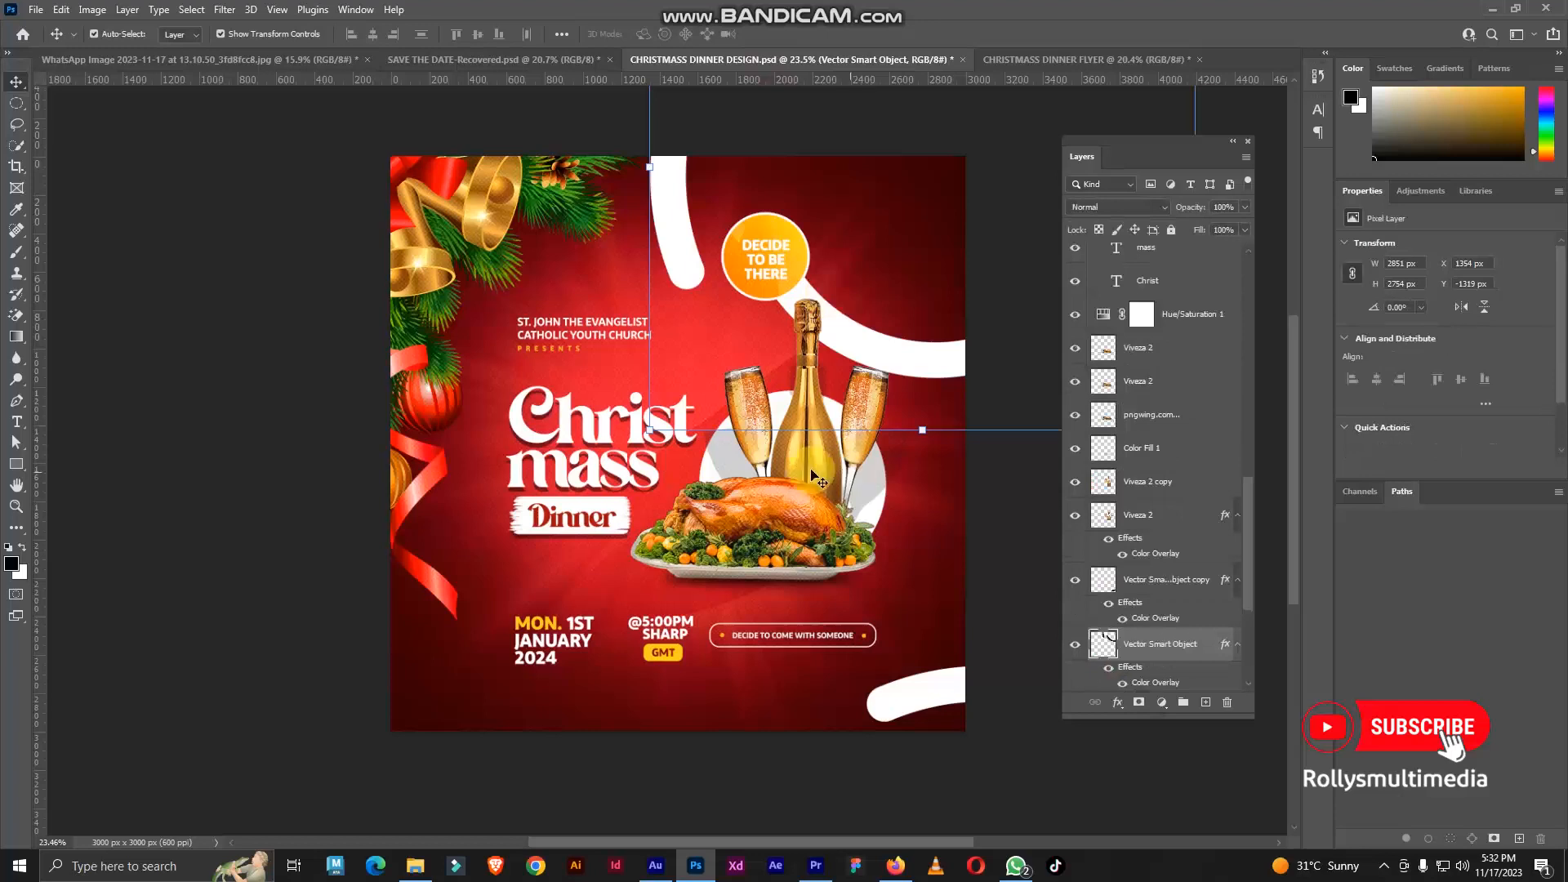
left_click(1042, 59)
scroll(830, 399, "down", 2)
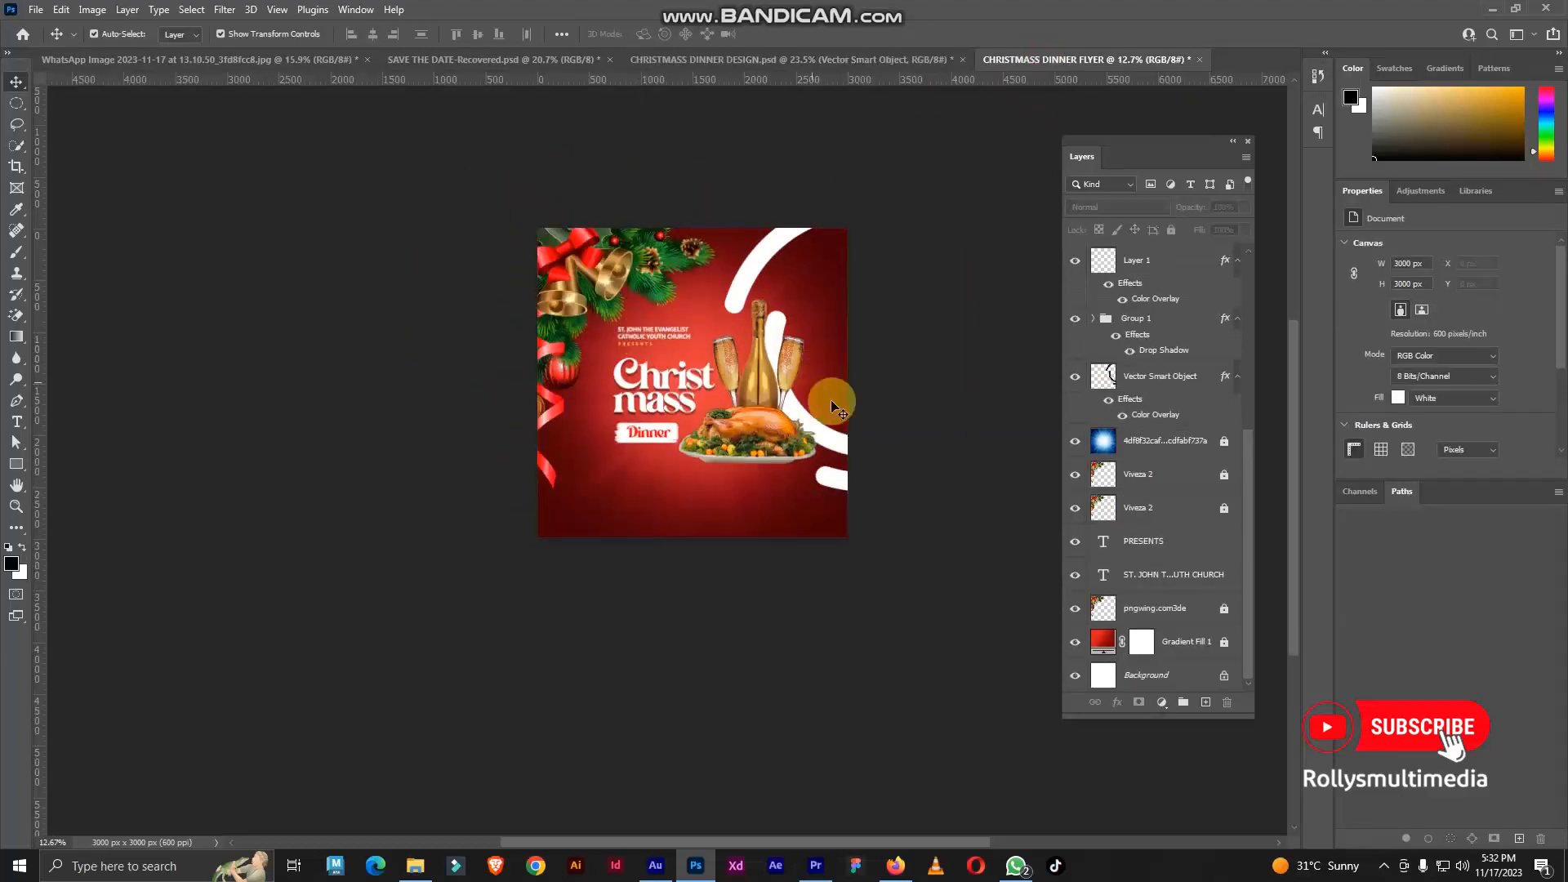
scroll(699, 435, "up", 1)
scroll(698, 434, "down", 2)
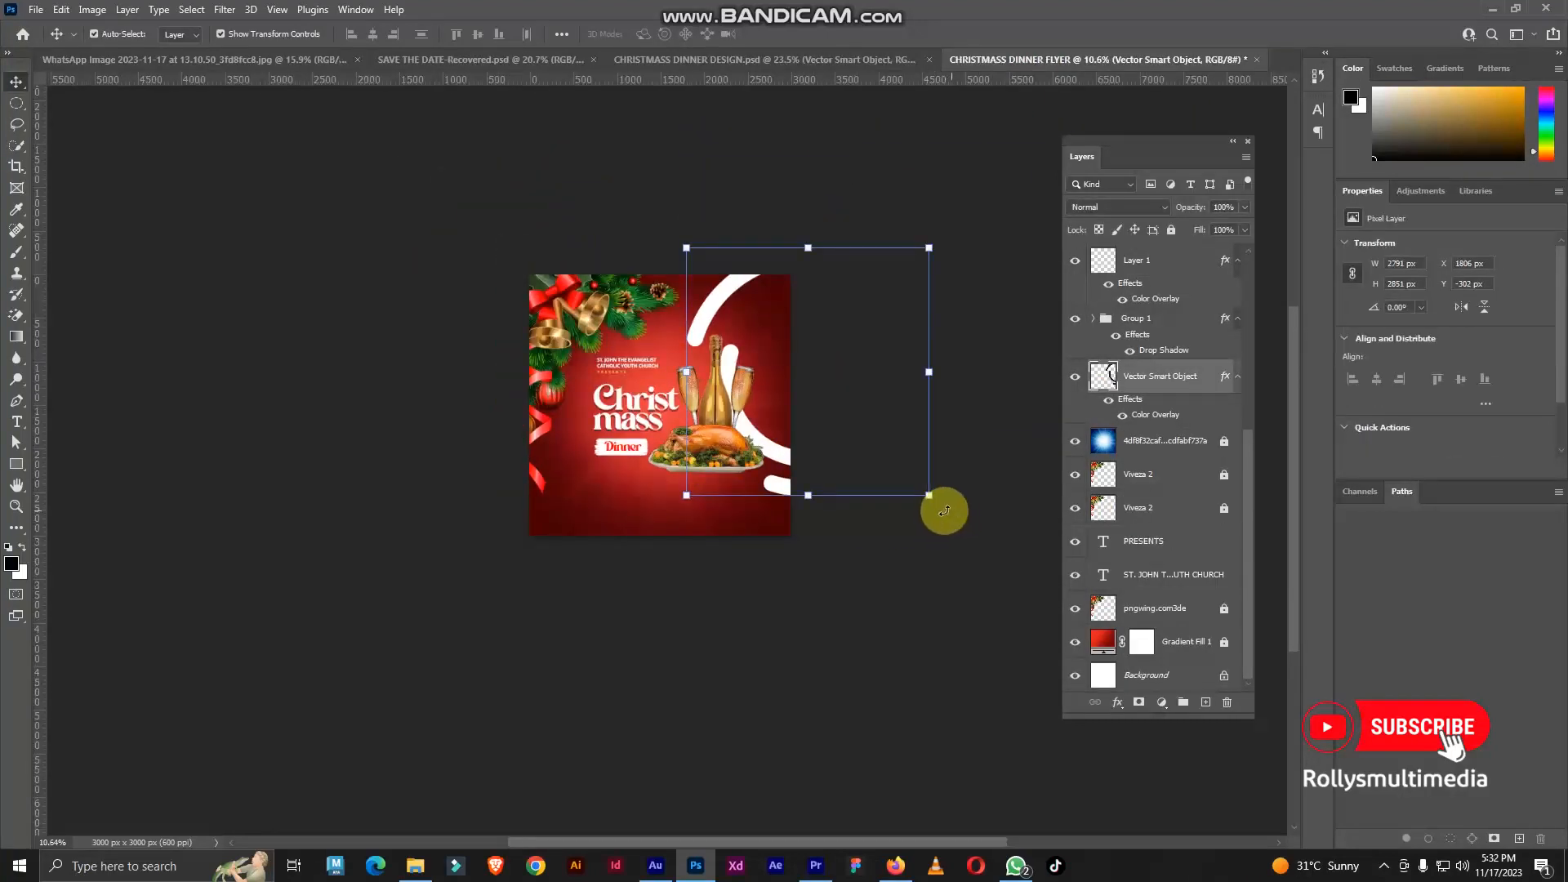
left_click_drag(991, 430, 768, 392)
key("Escape")
scroll(713, 412, "up", 2)
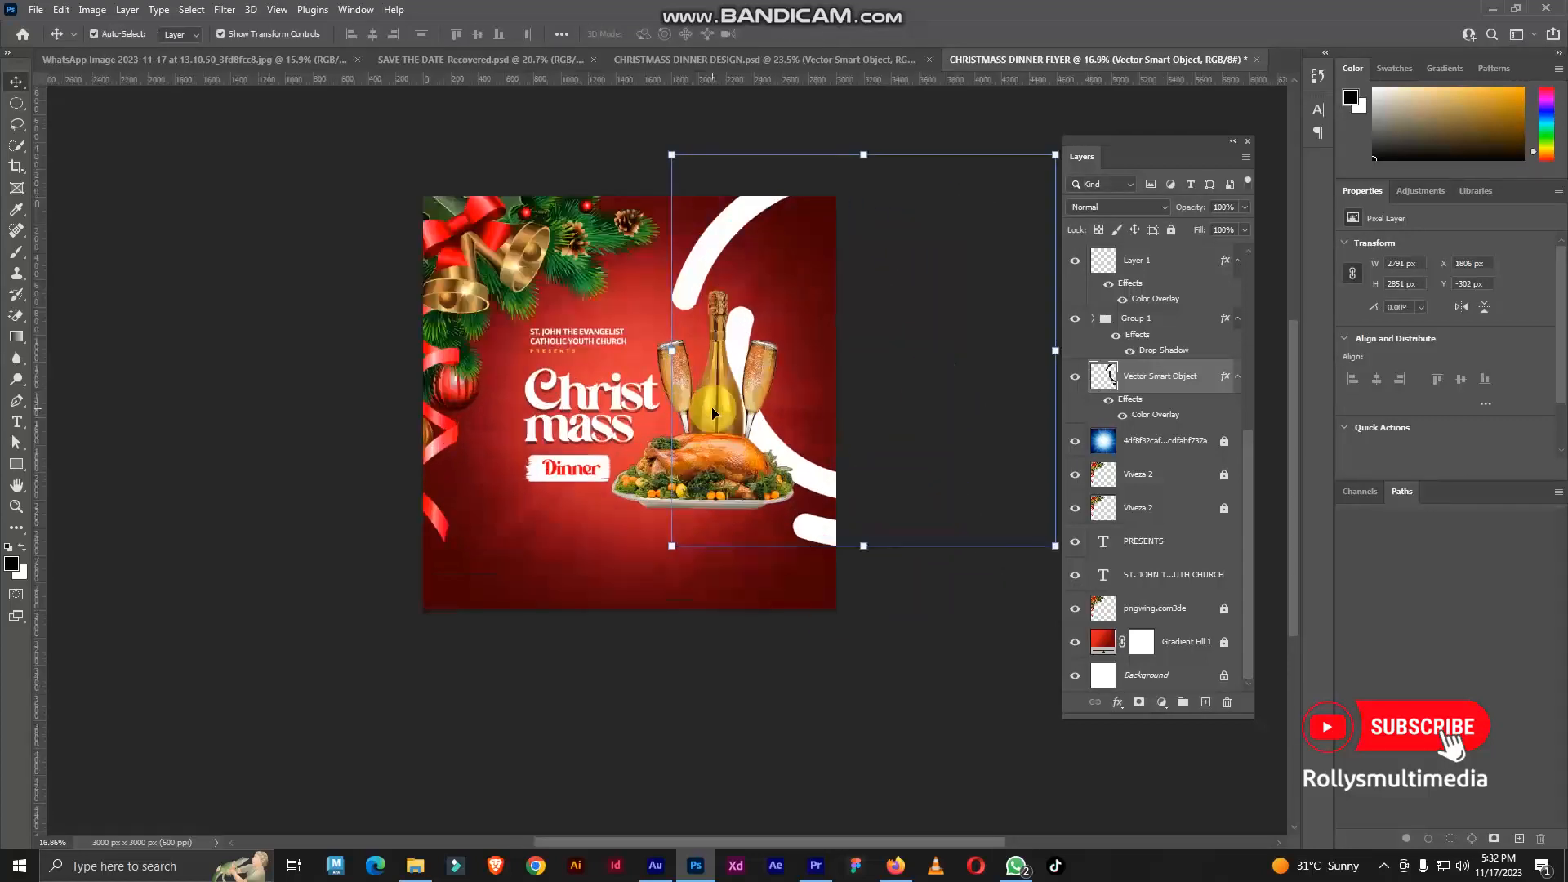
left_click(308, 403)
scroll(808, 374, "up", 2)
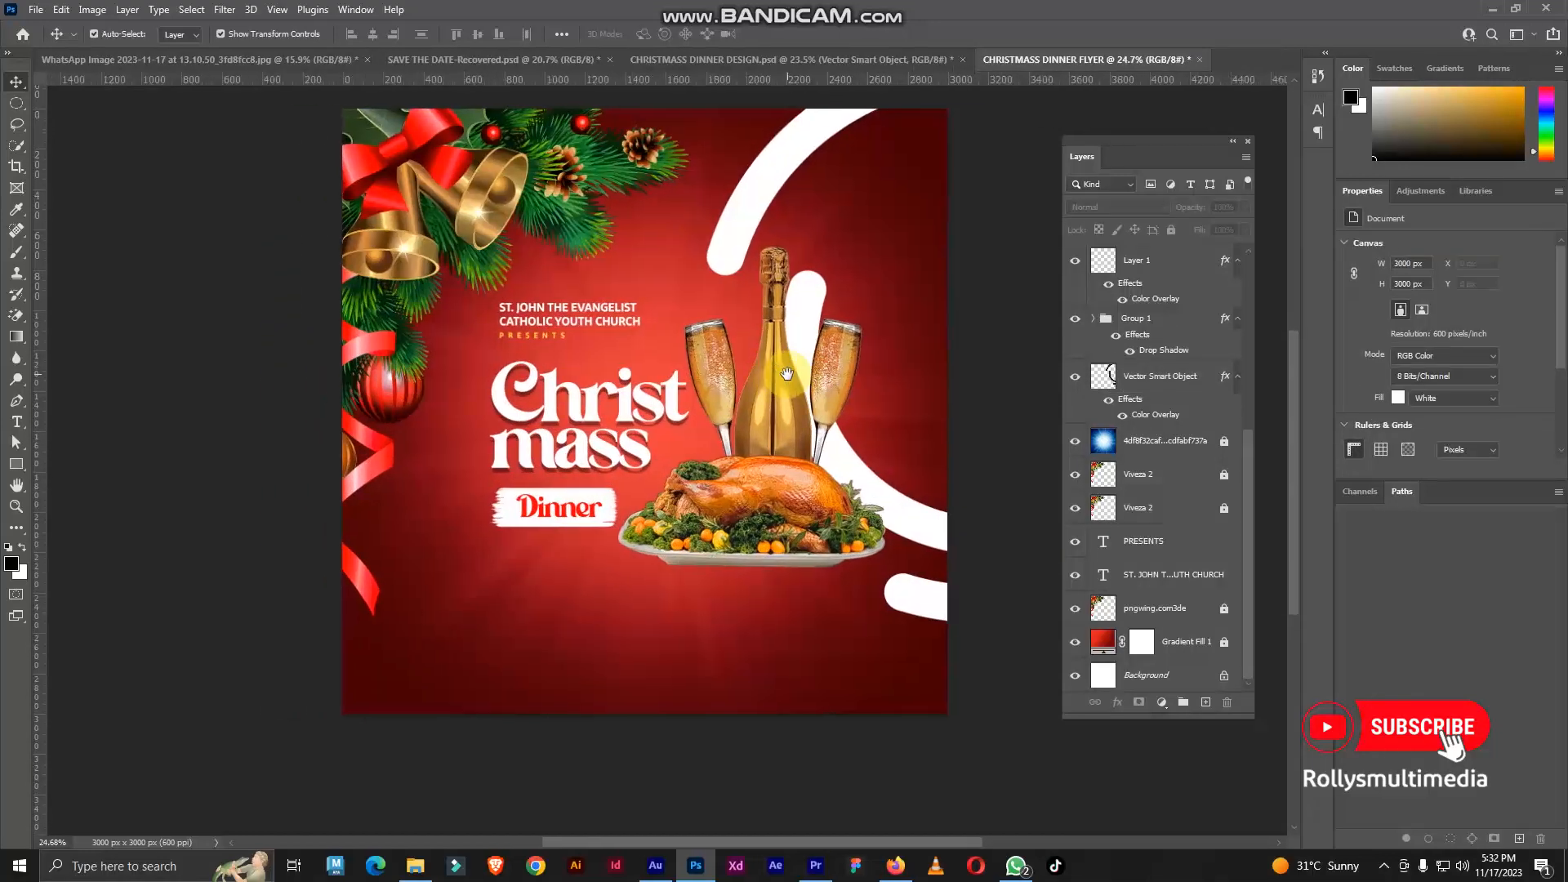
Rotate the white curved shapes about -24° and move them up to about X 1944 px, Y -982 px
scroll(787, 374, "down", 2)
left_click(850, 476)
scroll(849, 476, "down", 2)
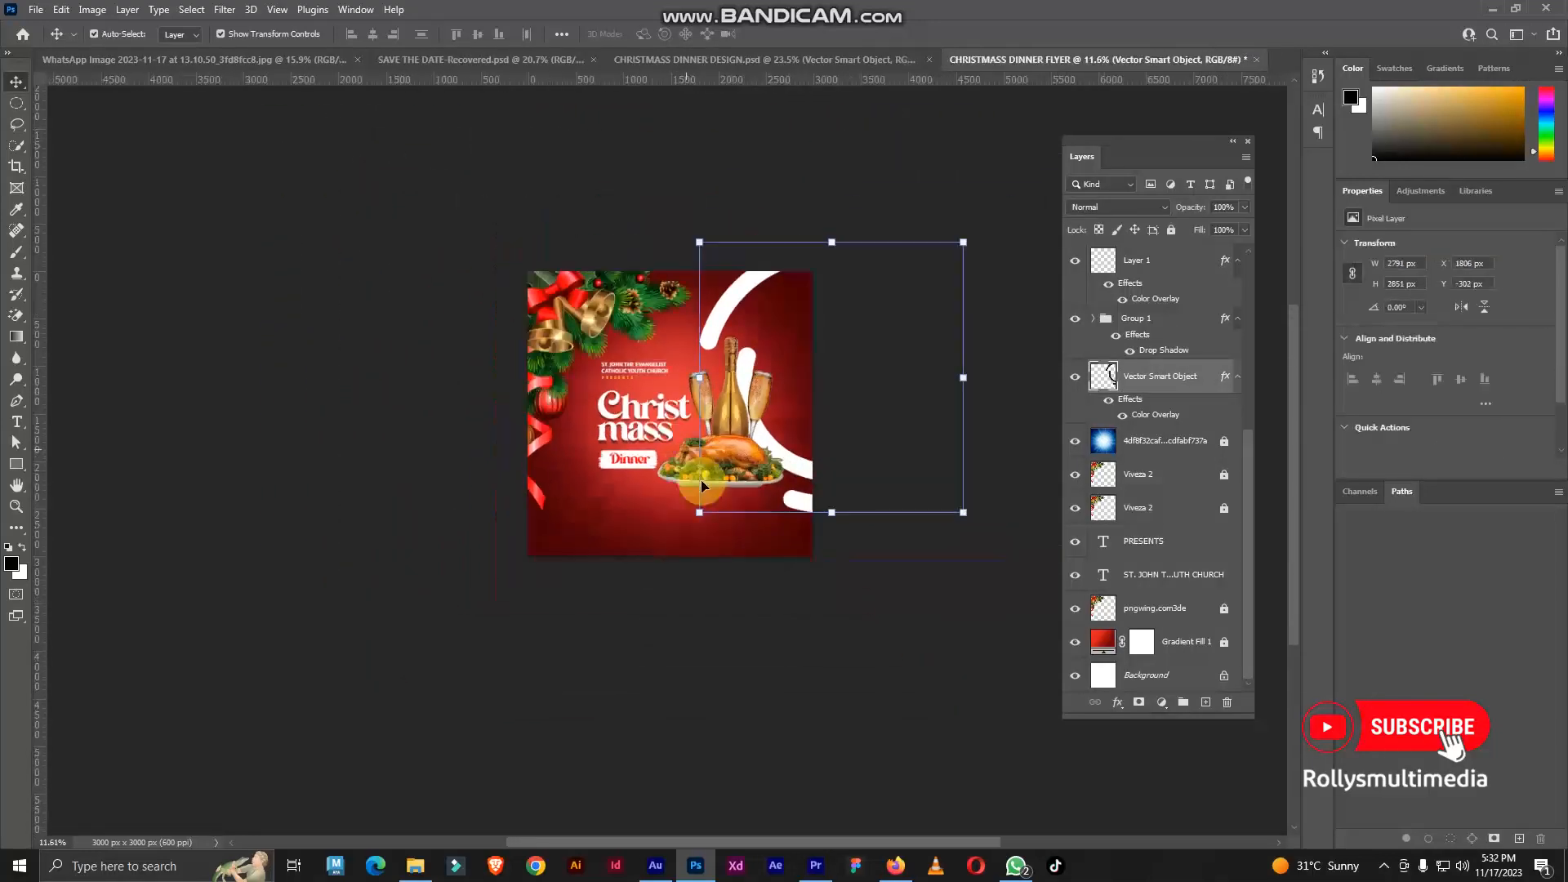
left_click_drag(983, 523, 1013, 496)
left_click_drag(798, 493, 822, 429)
left_click_drag(990, 467, 1009, 429)
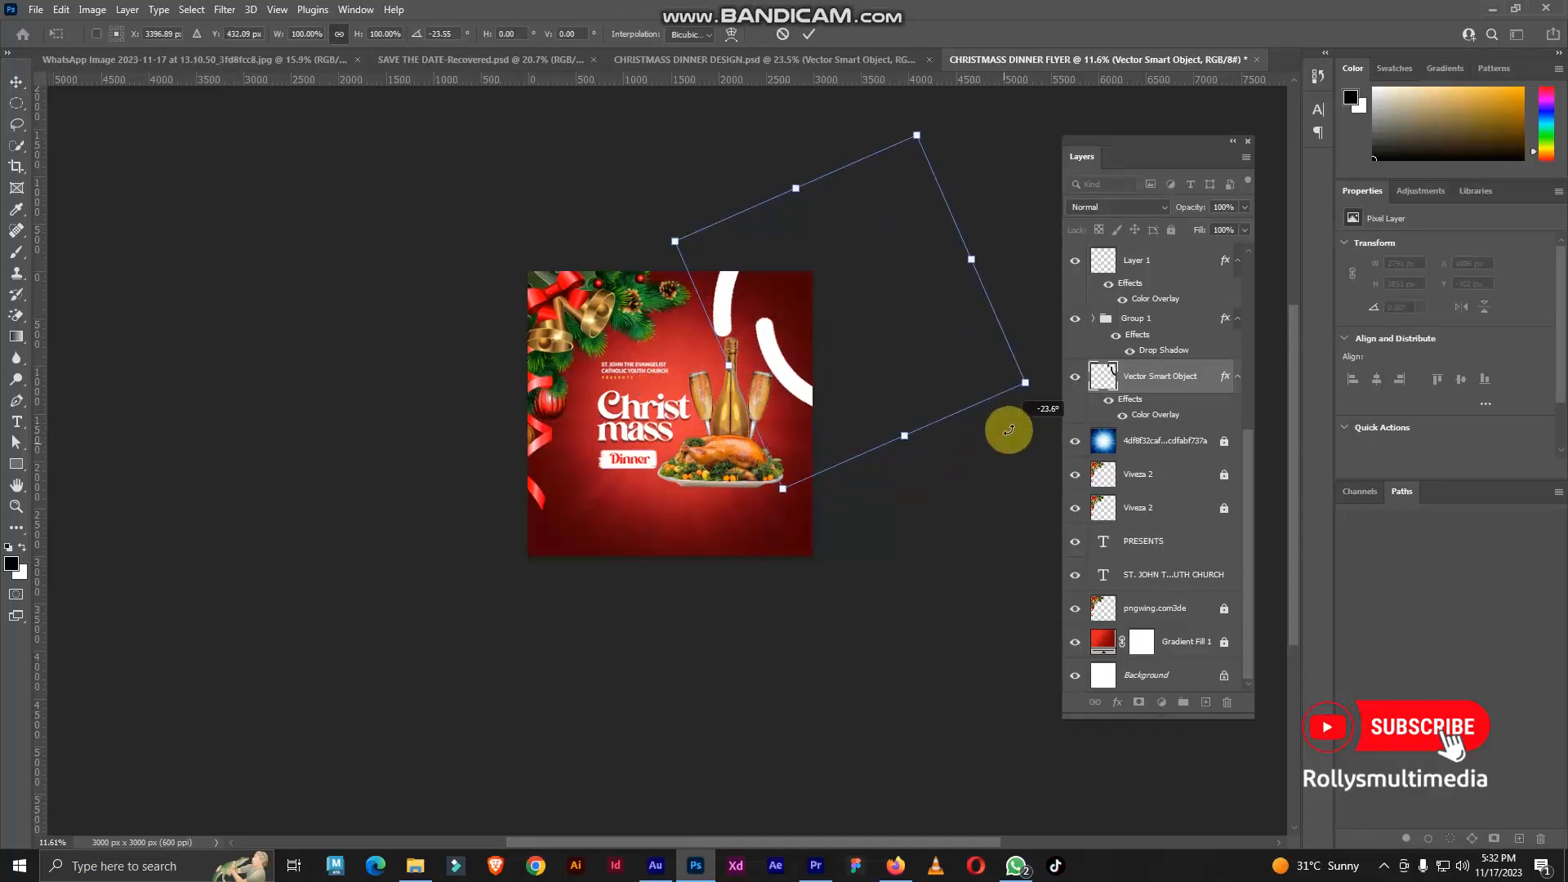
key("Escape")
scroll(679, 343, "up", 2)
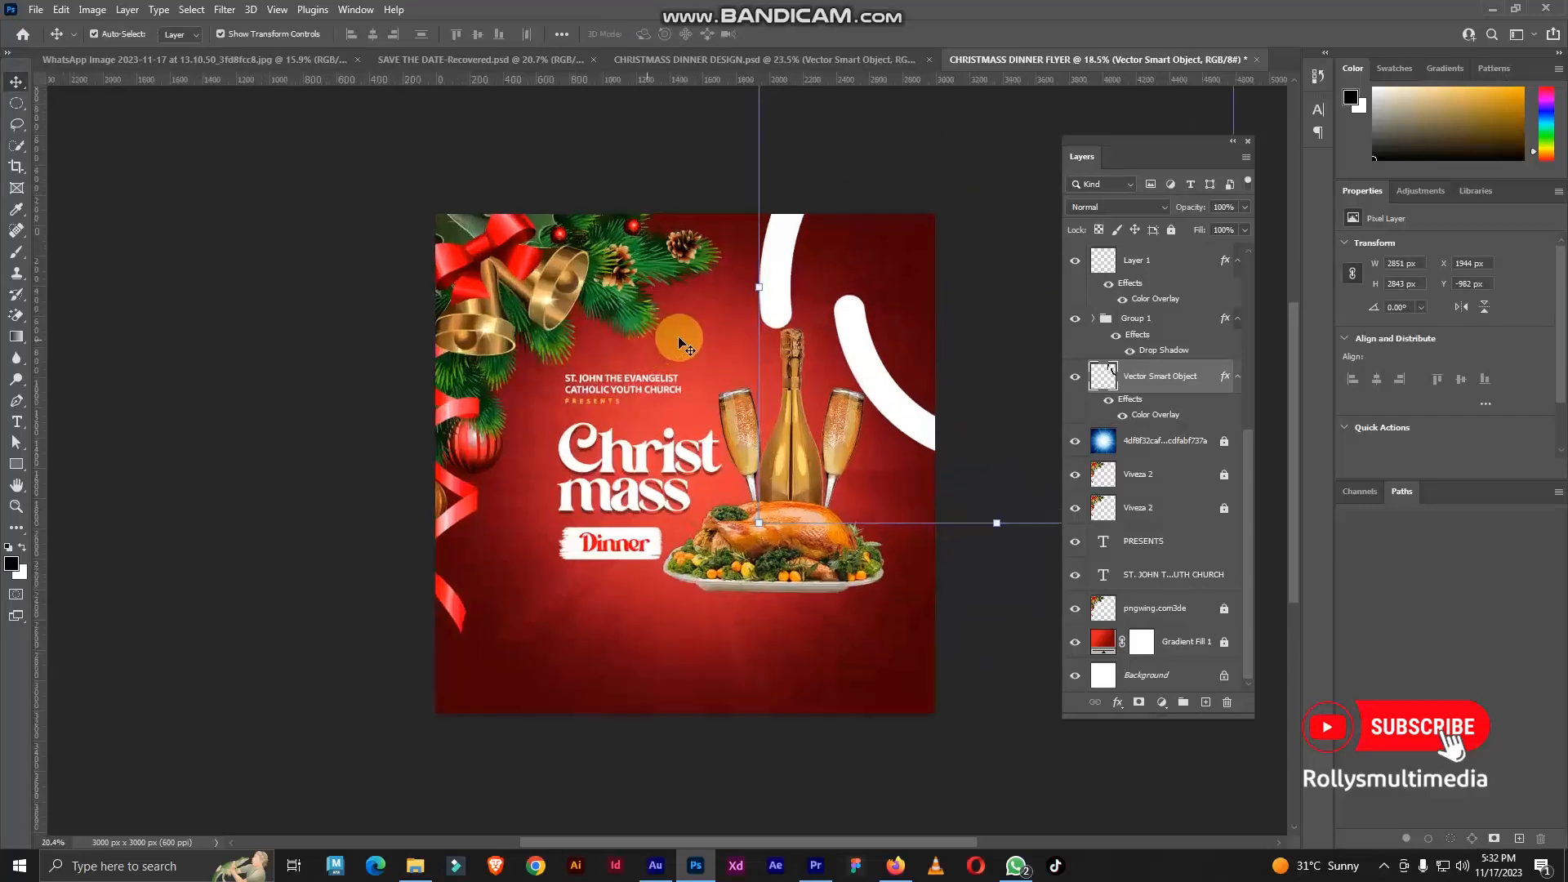
scroll(680, 343, "up", 1)
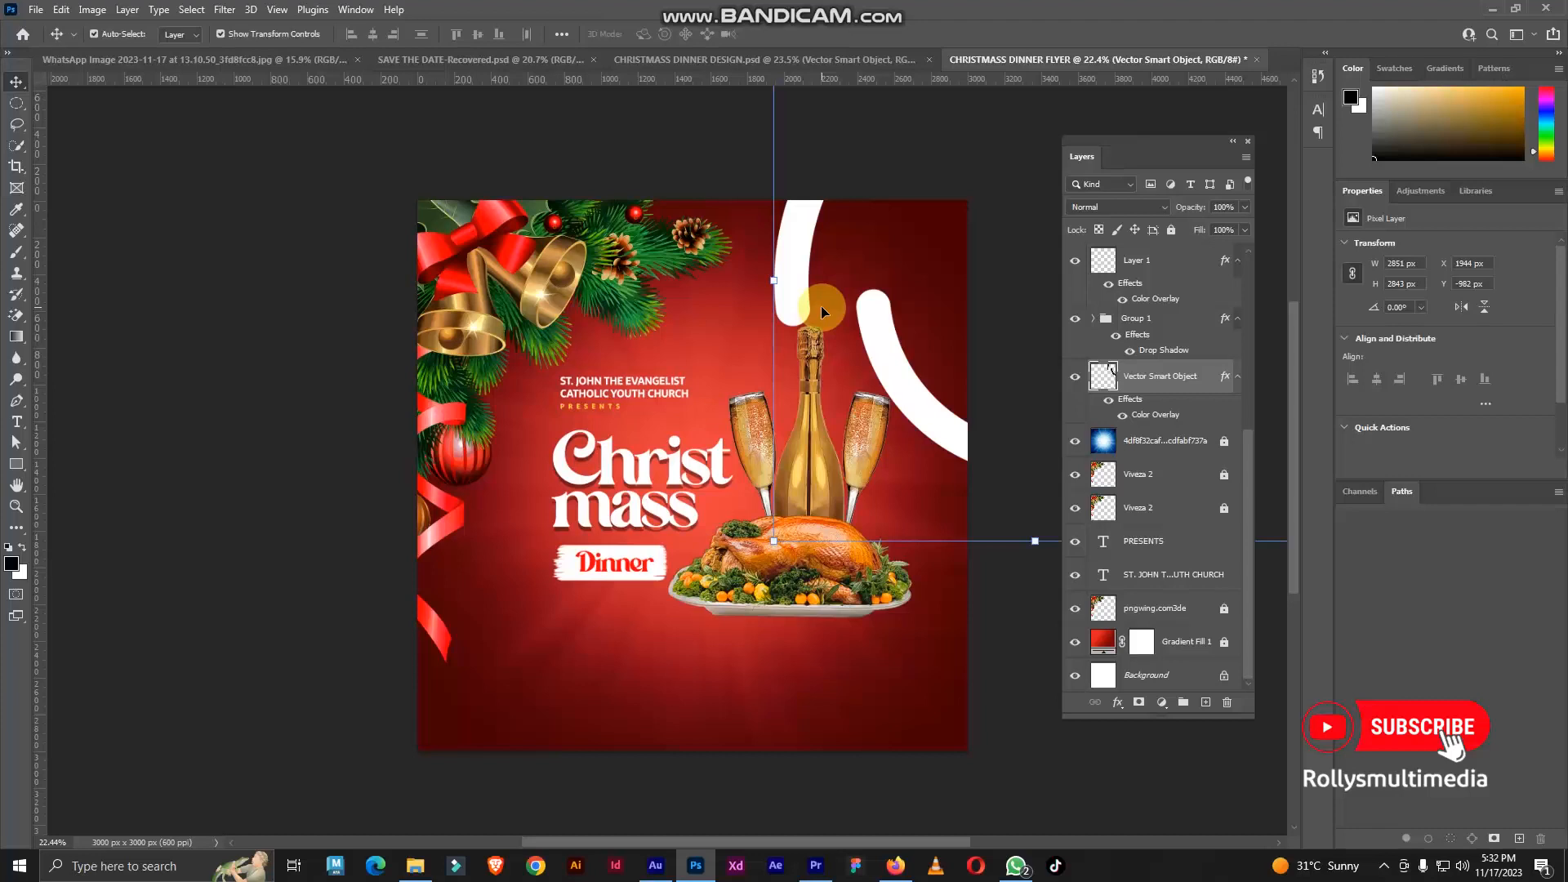
left_click(681, 149)
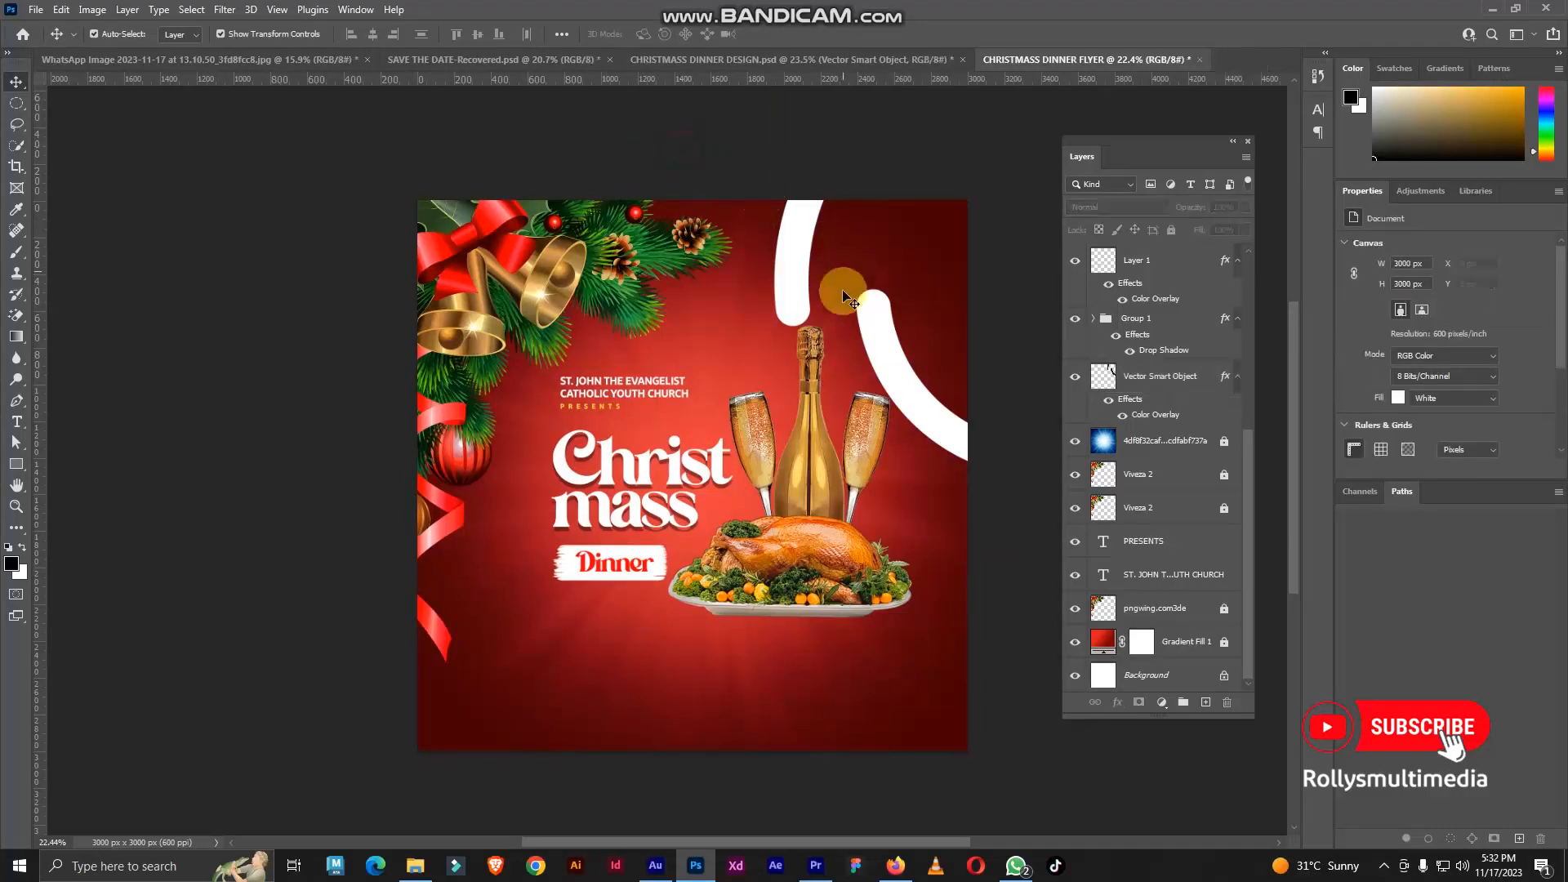
Copy the "MON. 1ST JANUARY 2024" text from the reference design into the flyer, below "Dinner" at about X 739 px, Y 2418 px
left_click(782, 59)
scroll(546, 612, "up", 2)
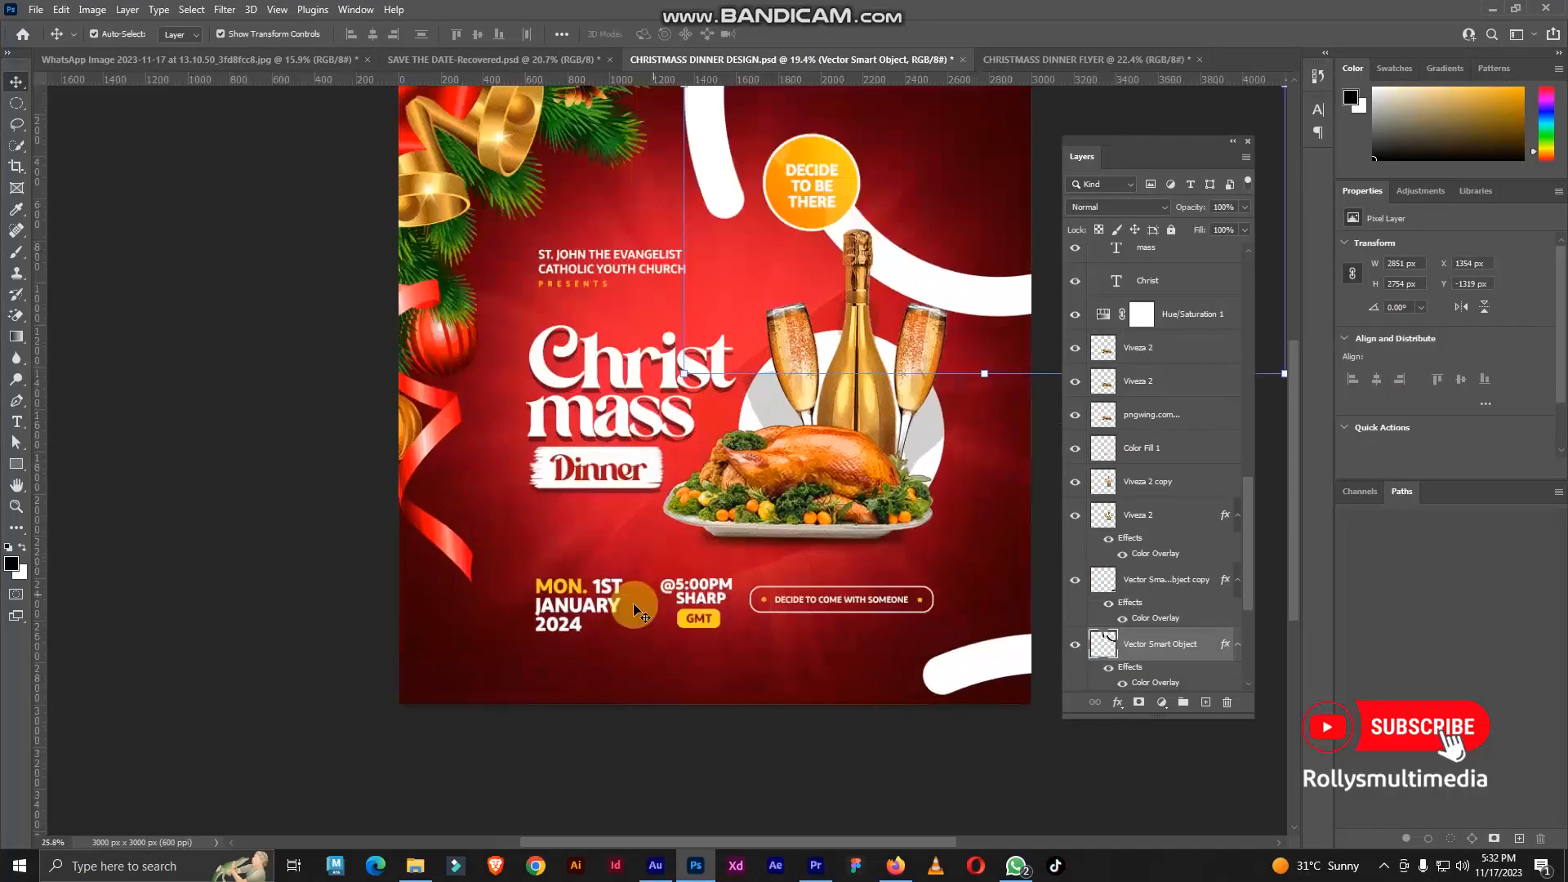
left_click(577, 608)
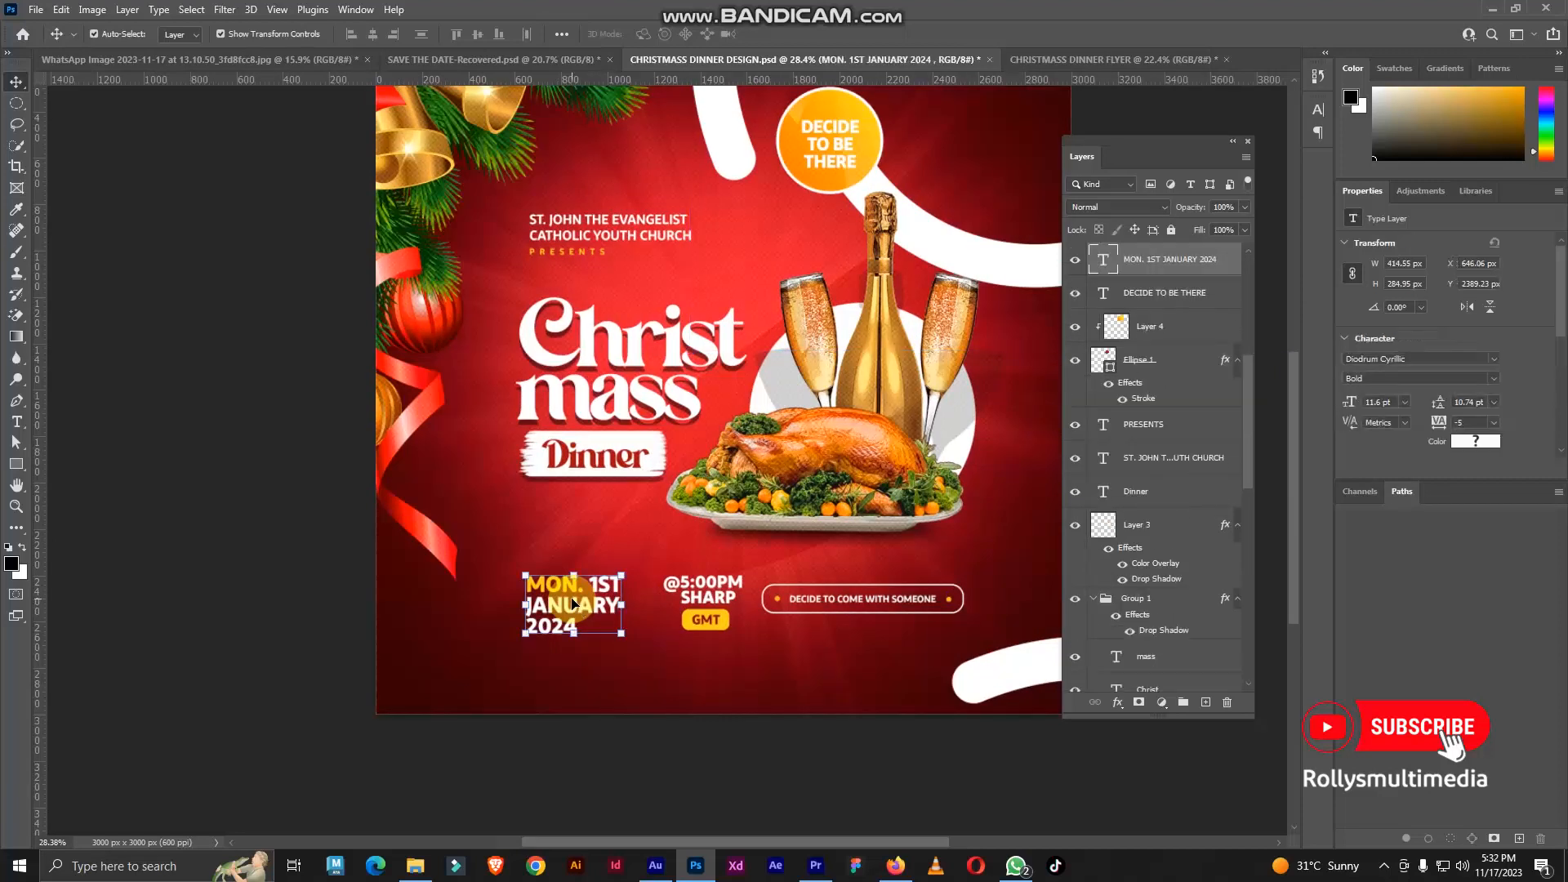
scroll(574, 604, "up", 2)
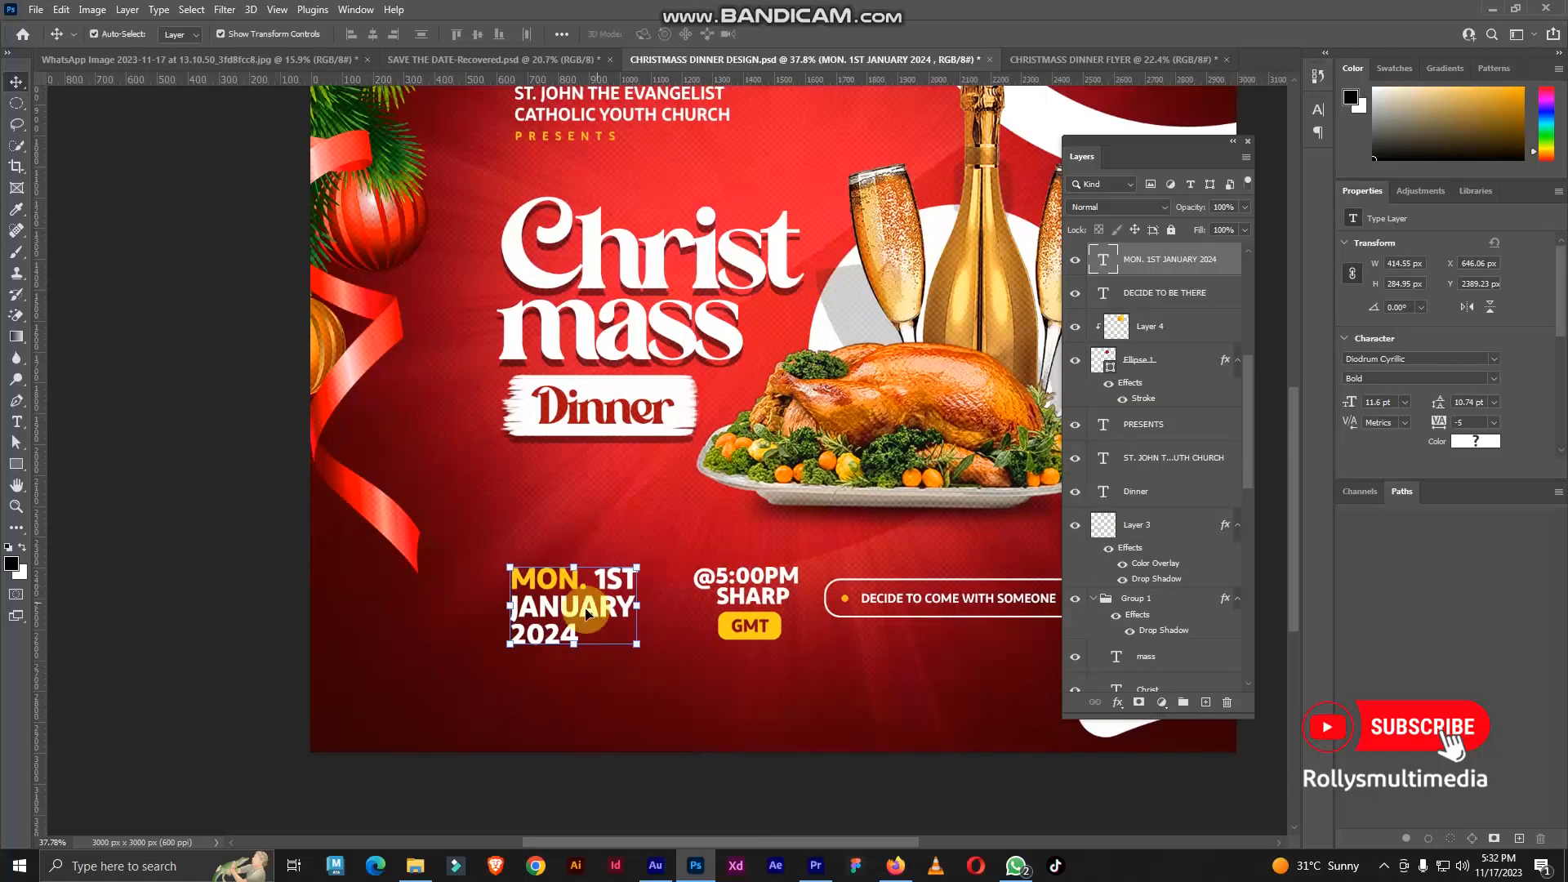
left_click_drag(576, 608, 669, 628)
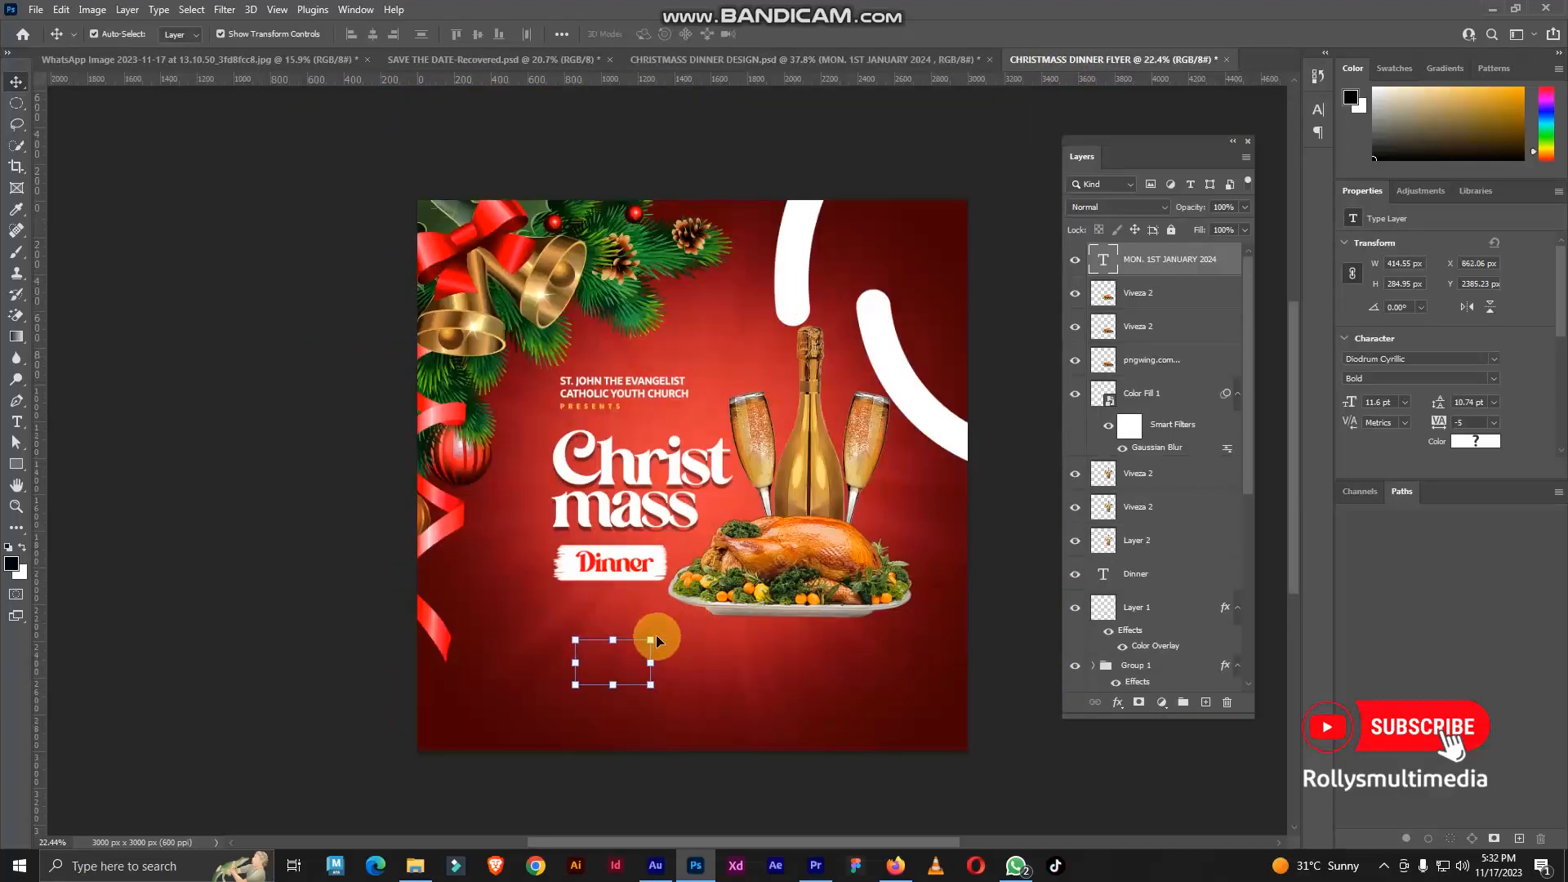
scroll(656, 640, "up", 5)
left_click_drag(614, 540, 569, 550)
scroll(569, 551, "down", 3)
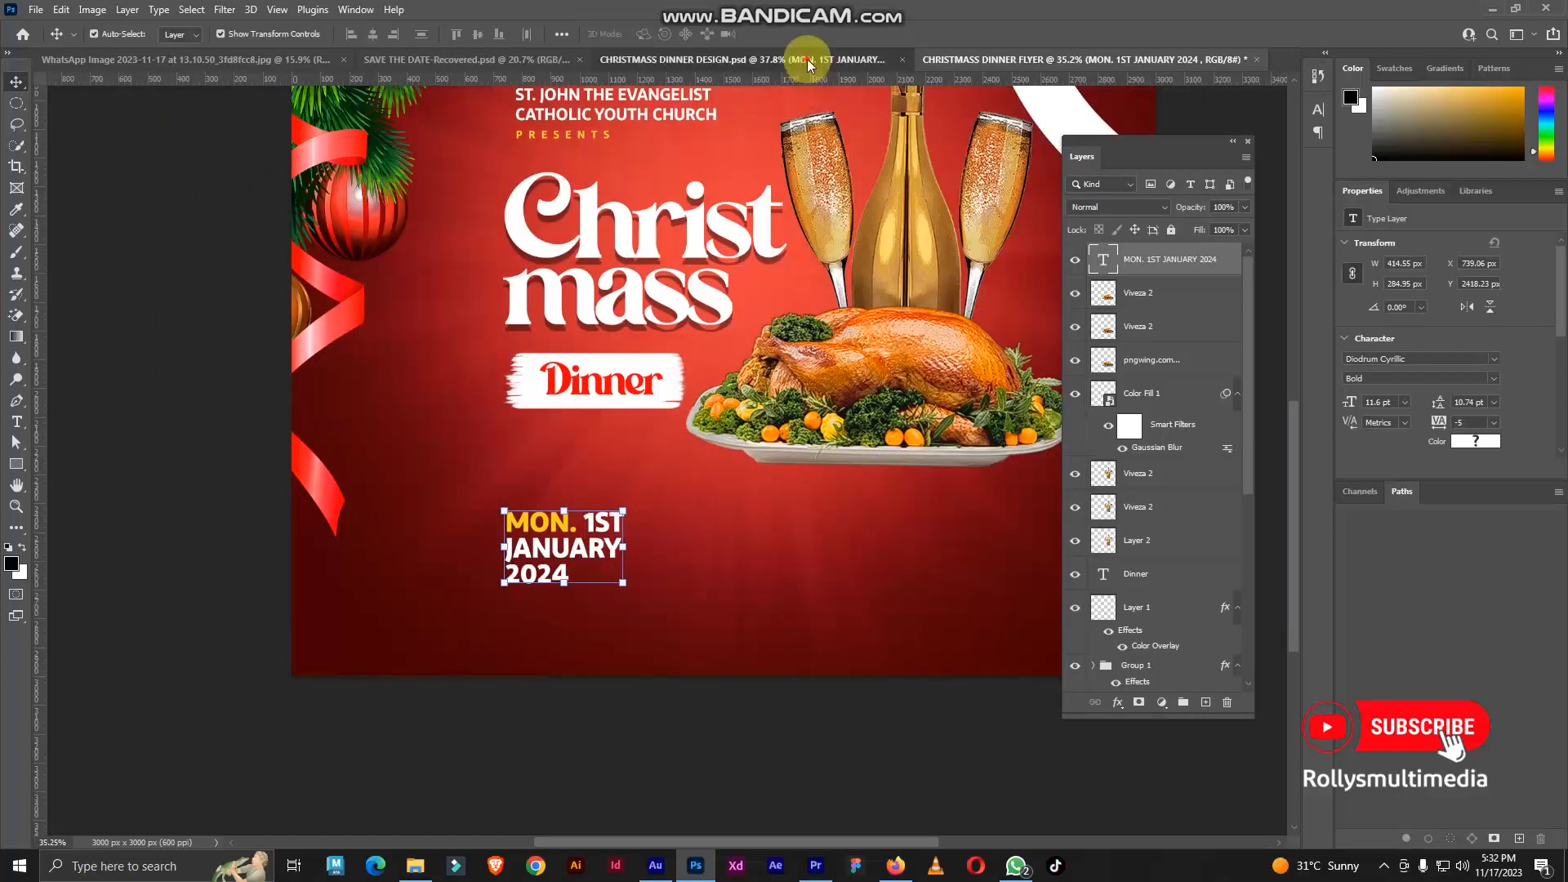
Lock the blue light texture, Layer 1 and Gradient Fill 1 background layers in CHRISTMASS DINNER DESIGN.psd
left_click(807, 59)
scroll(777, 774, "down", 2)
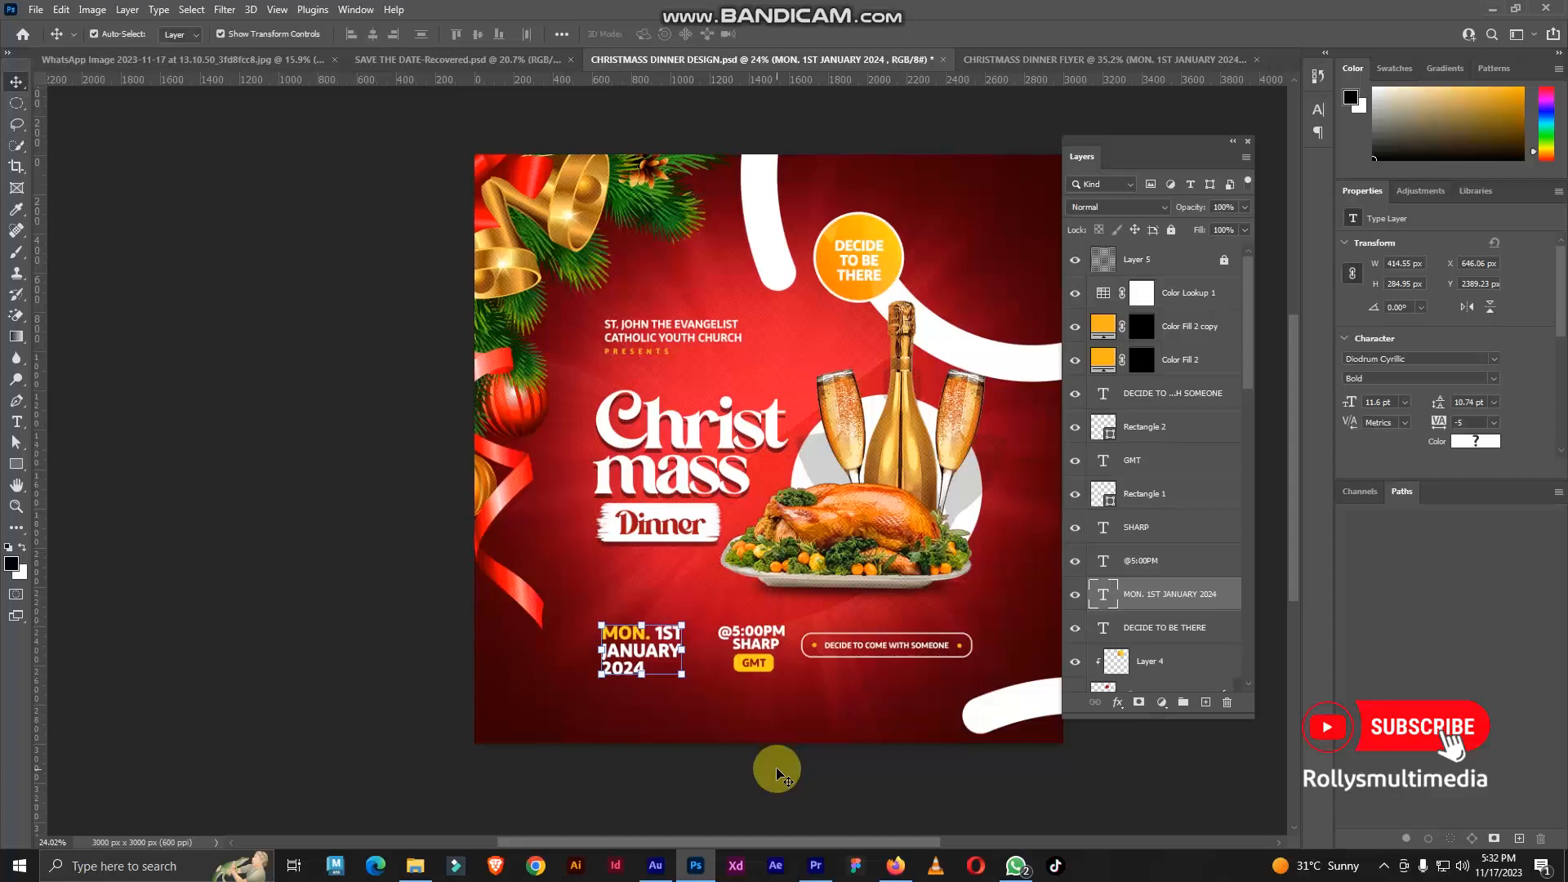
left_click(778, 774)
left_click(762, 707)
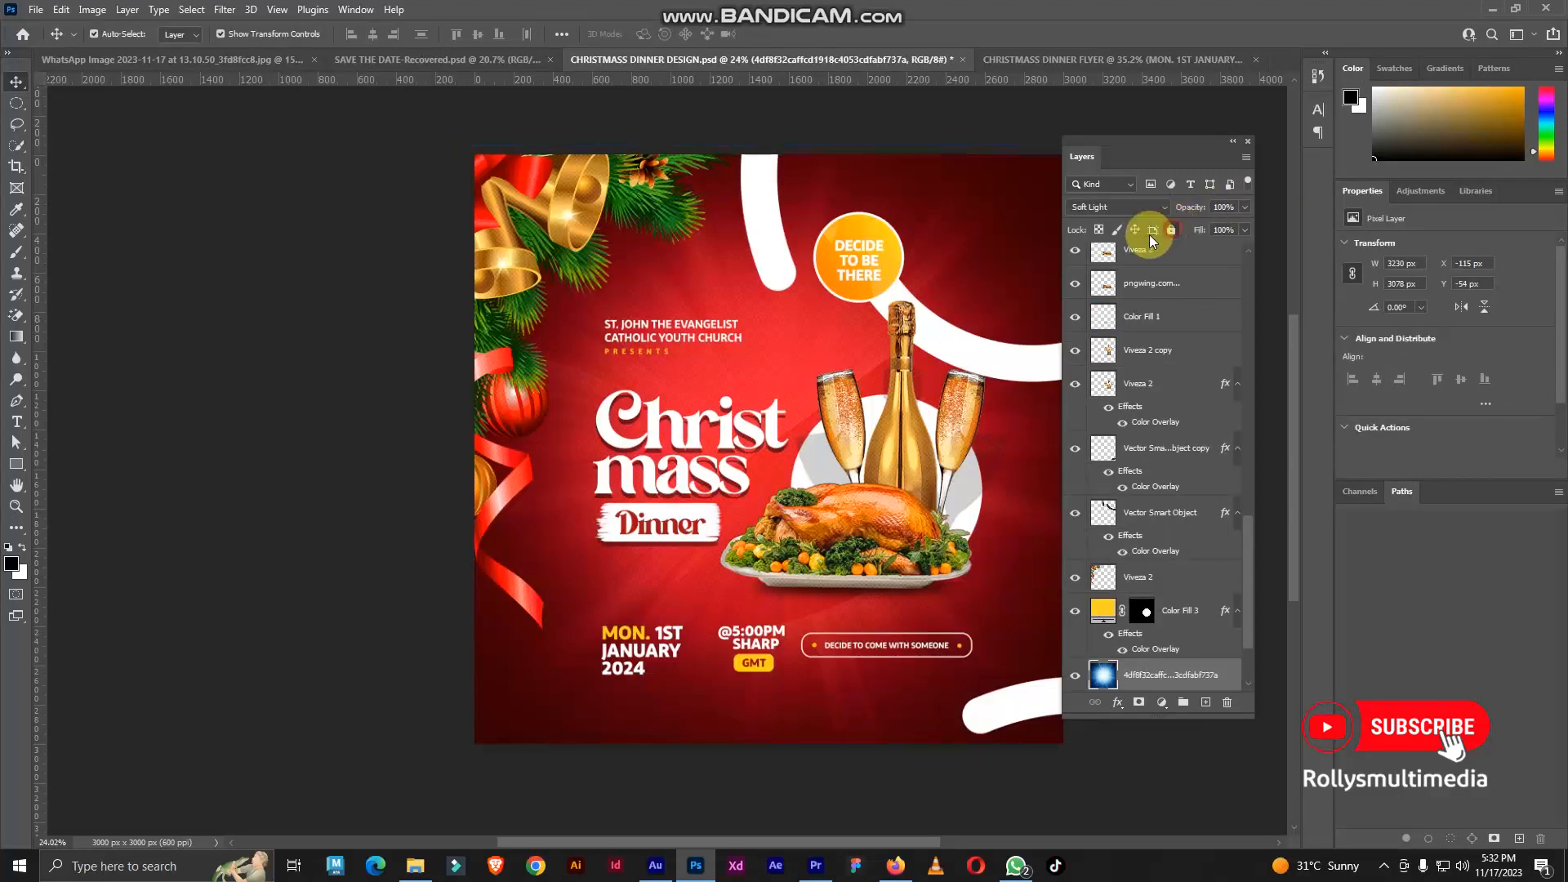
scroll(785, 695, "up", 1)
left_click(742, 663)
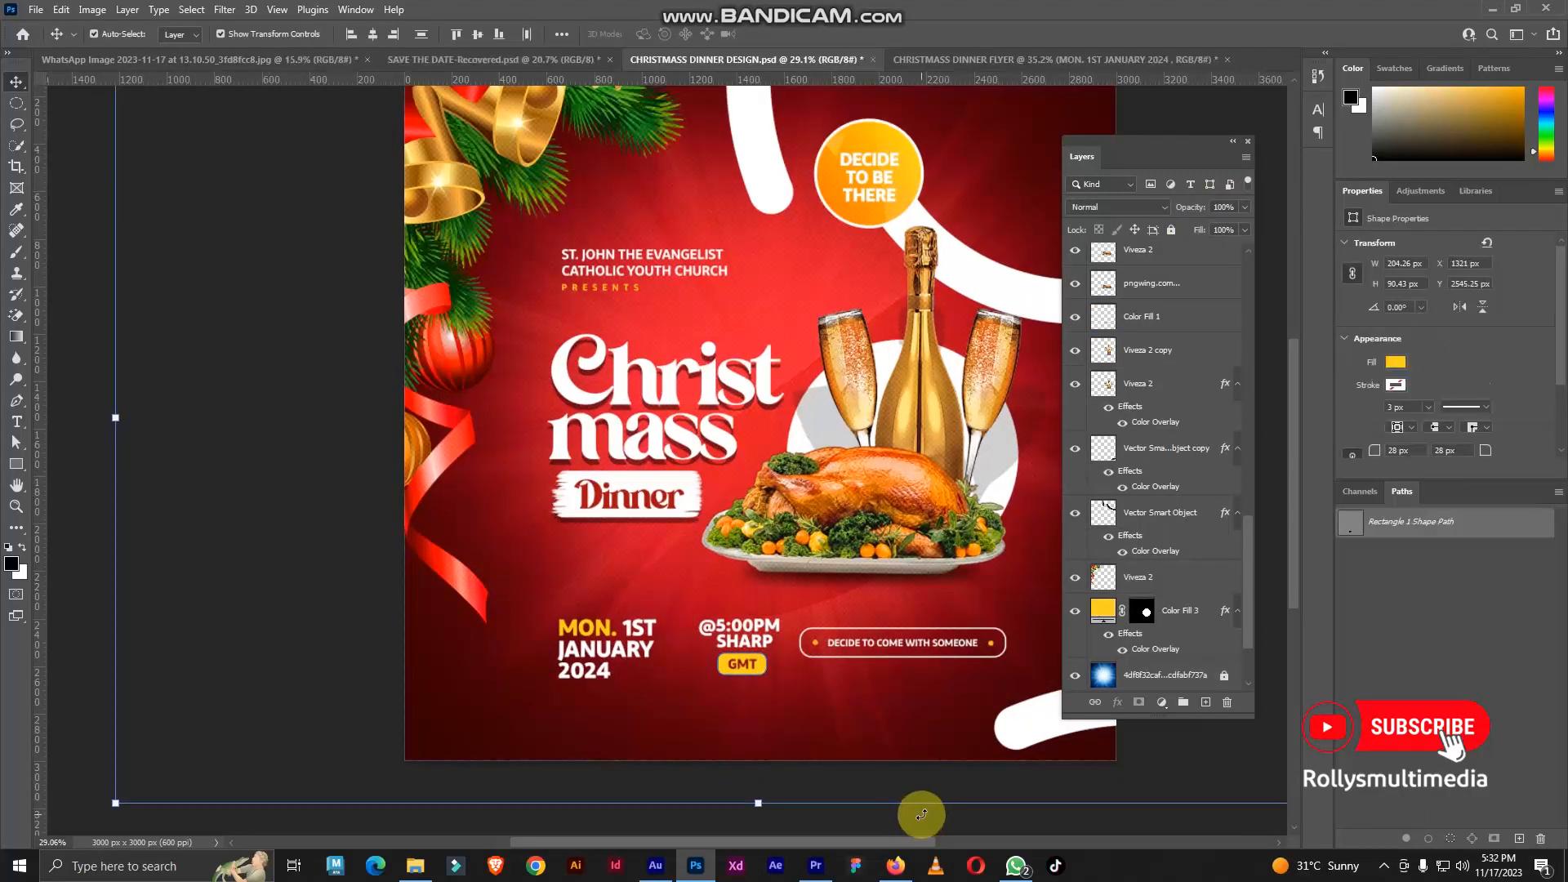
scroll(645, 203, "down", 2)
left_click(819, 578)
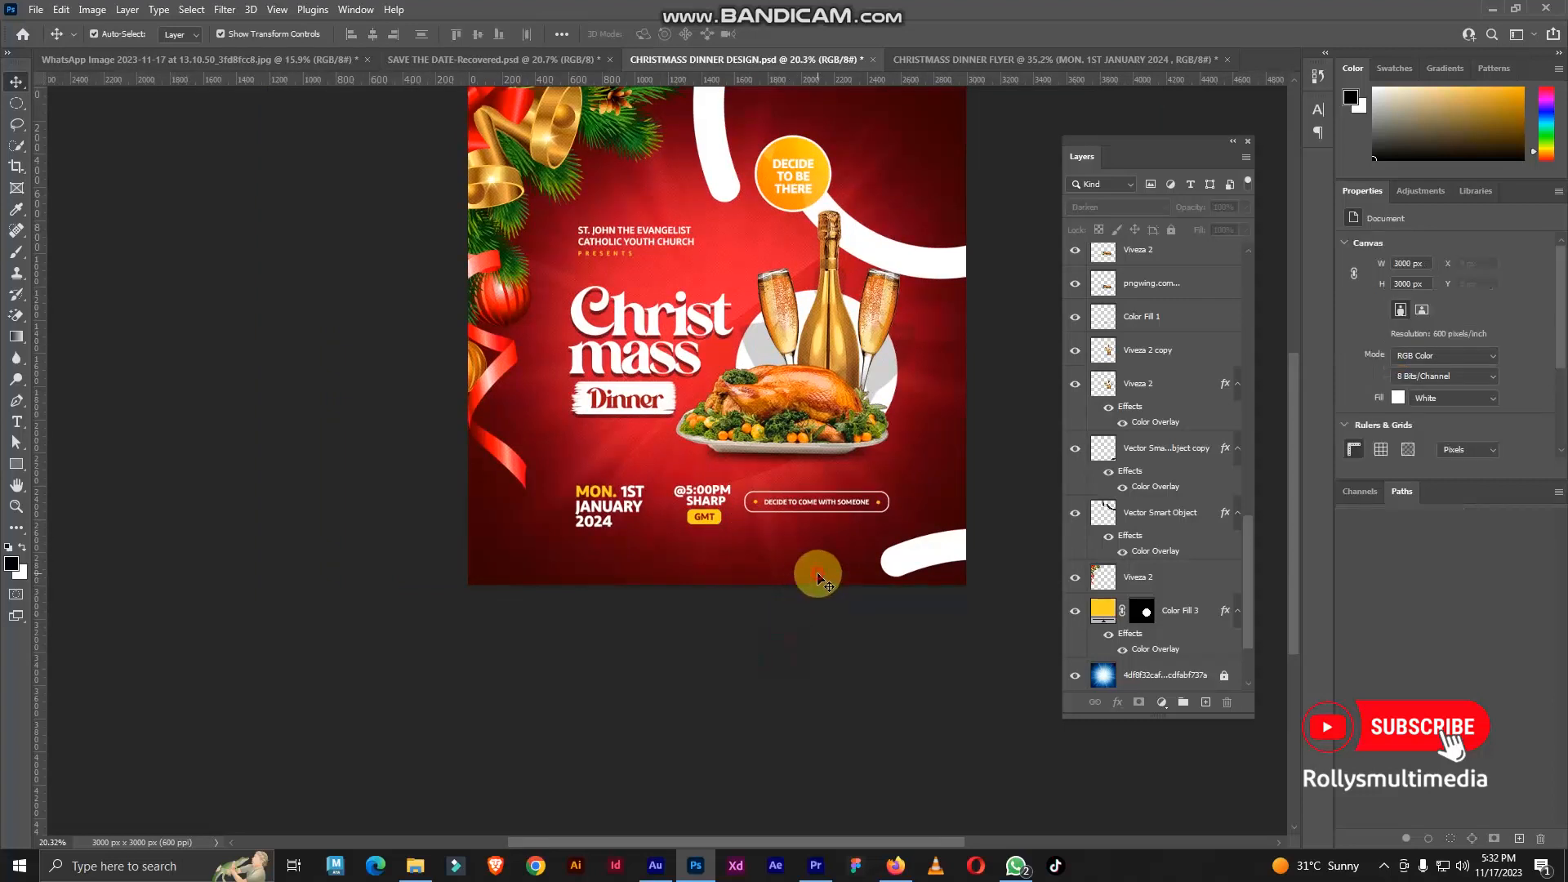
scroll(1191, 578, "down", 1)
left_click(1172, 231)
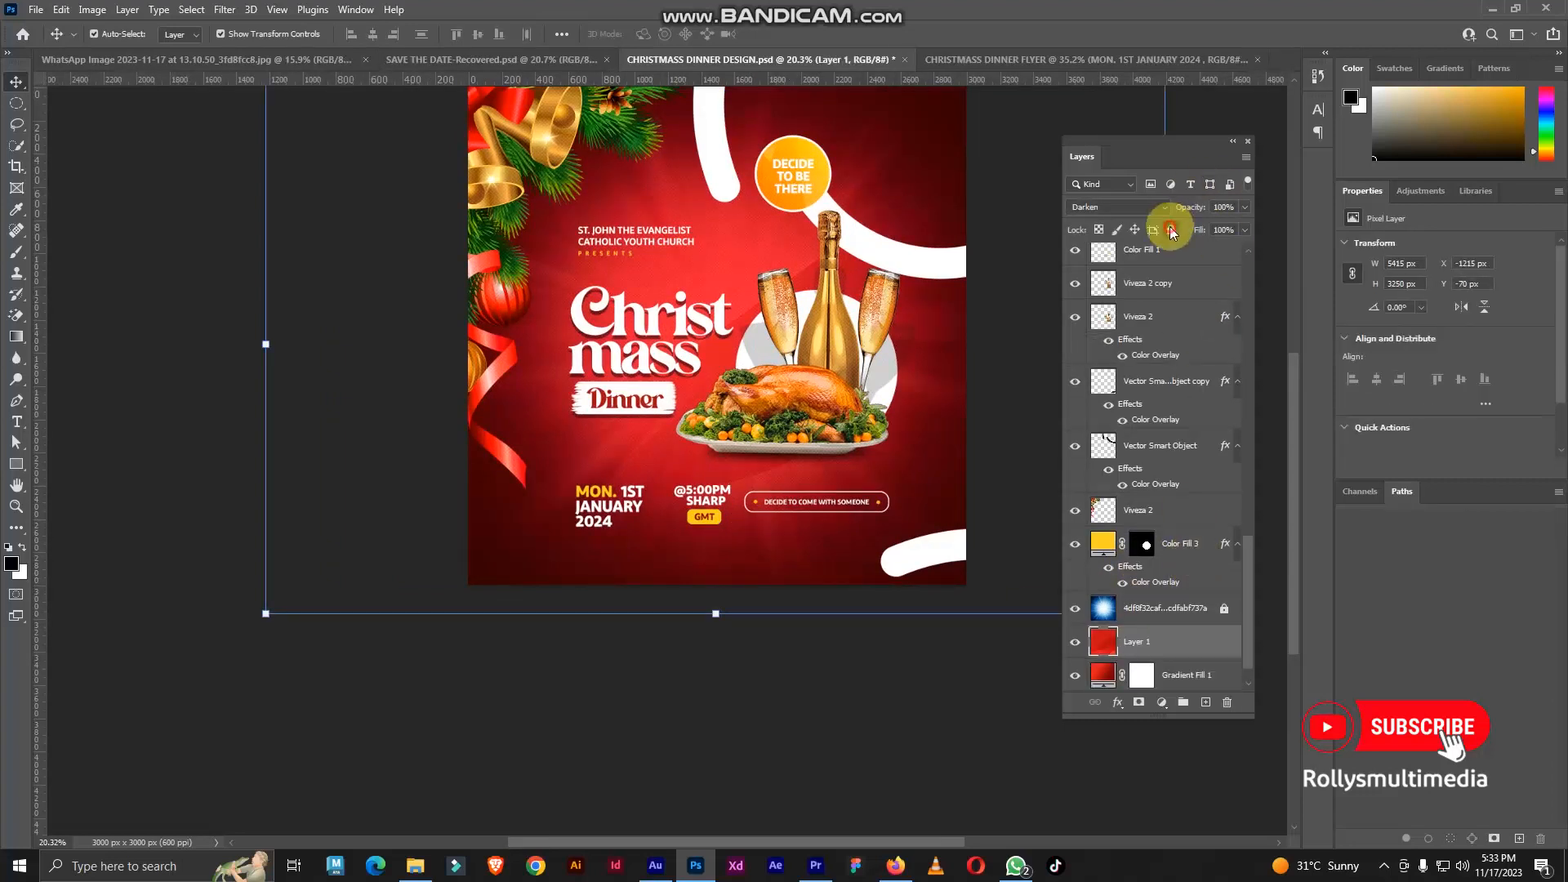
scroll(1176, 633, "down", 1)
left_click(1181, 641)
left_click(1173, 231)
Copy the "@5:00PM", "SHARP" and "GMT" text with the yellow rectangle into the flyer, to the right of the date
scroll(700, 596, "up", 3)
left_click_drag(717, 701, 838, 225)
left_click_drag(693, 714, 694, 714)
scroll(756, 592, "down", 3)
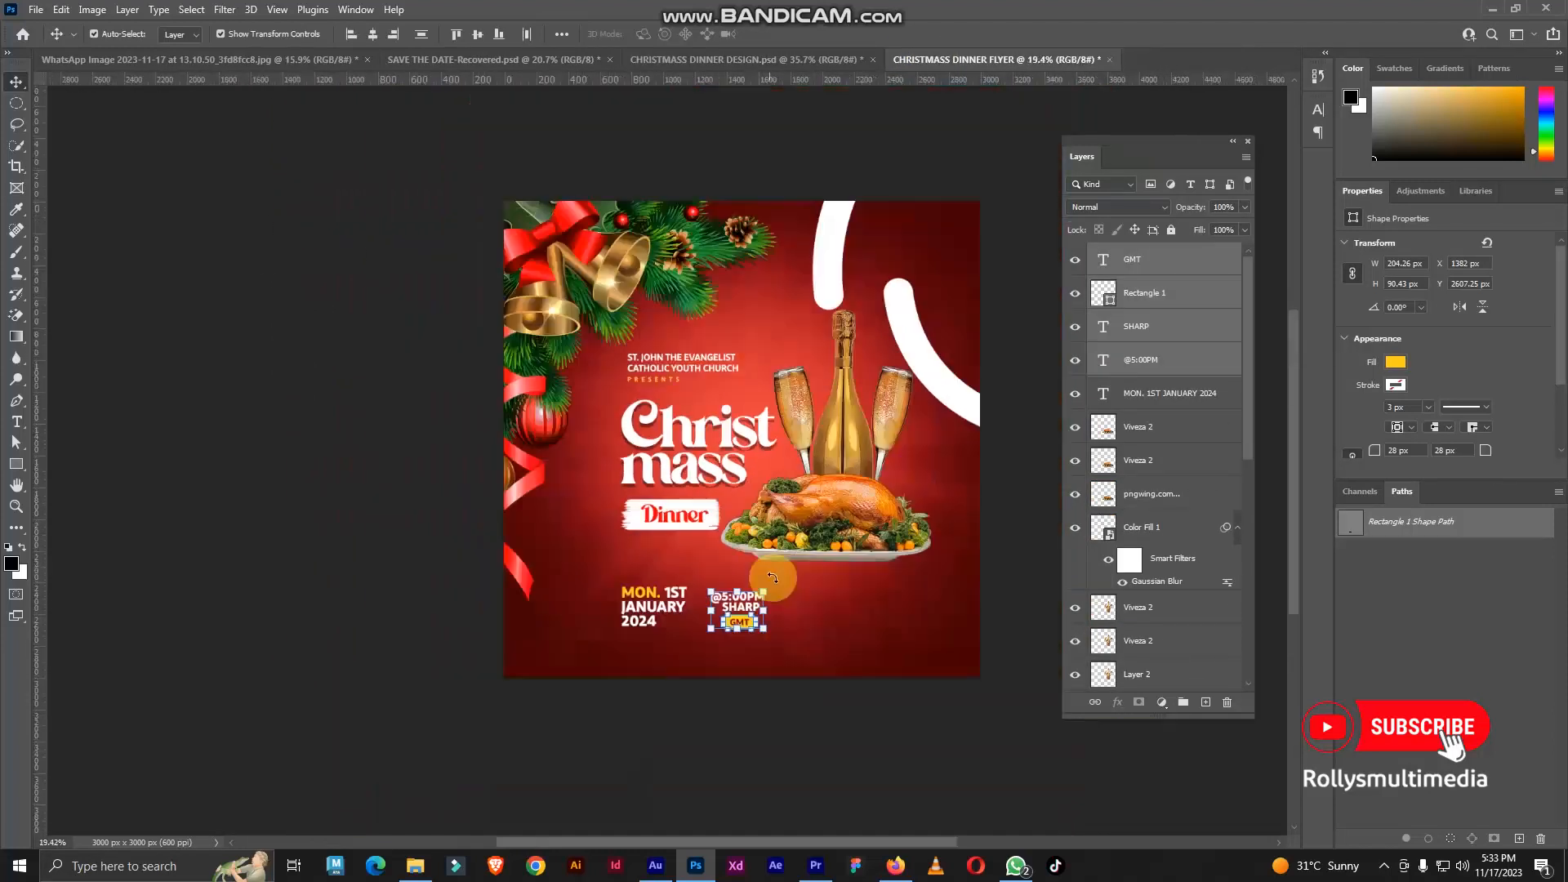
Align the time block beside the date and enlarge it slightly, with its yellow rectangle about 218 × 97 px at X 1404 px, Y 2584 px
scroll(763, 601, "up", 6)
mouse_move(683, 650)
left_mouse_down()
mouse_move(693, 629)
mouse_move(680, 629)
left_mouse_up()
scroll(694, 629, "down", 3)
key("ctrl+t")
key("Return")
scroll(688, 609, "down", 2)
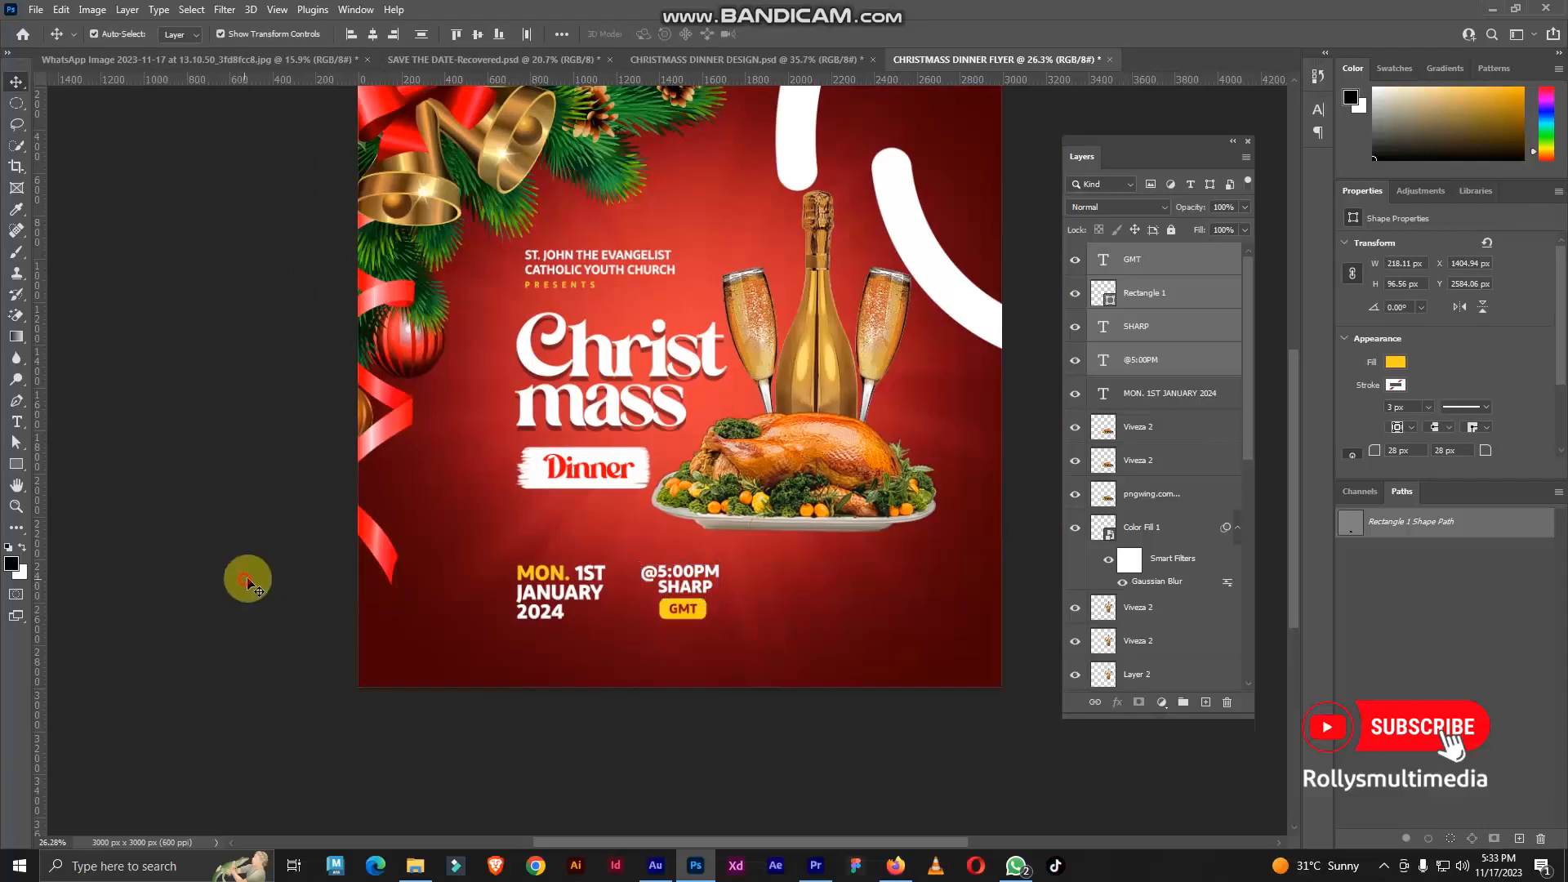
left_click(248, 579)
scroll(593, 578, "down", 2)
scroll(791, 508, "up", 3)
Delete the white curve in the lower-right corner of CHRISTMASS DINNER DESIGN.psd
left_click(756, 57)
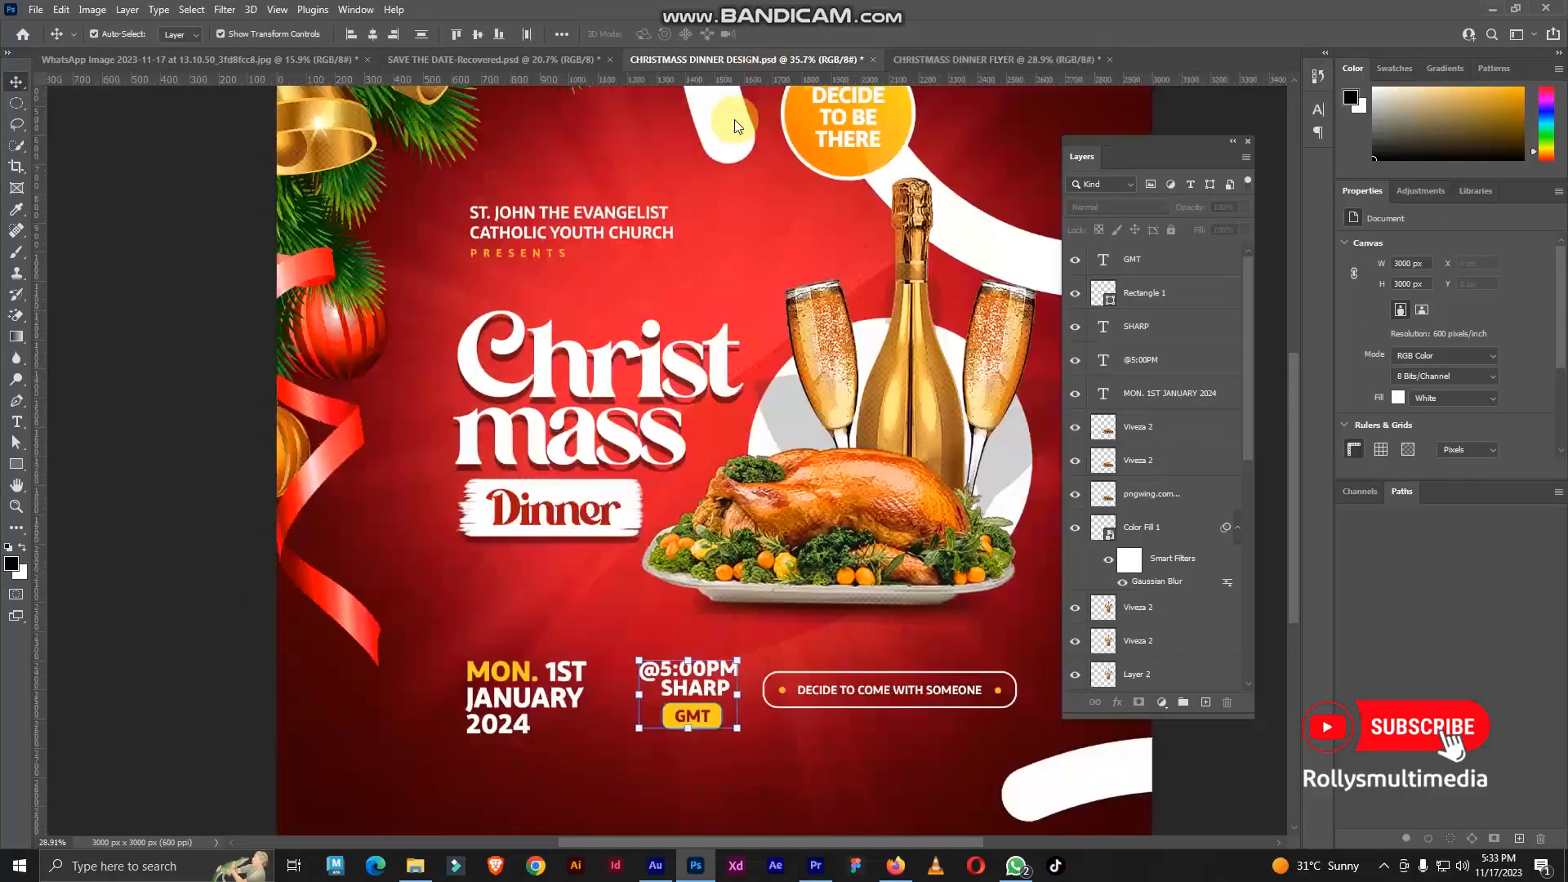
scroll(833, 735, "down", 3)
scroll(875, 715, "up", 3)
left_click_drag(954, 657, 803, 561)
left_click(694, 745)
scroll(628, 596, "down", 3)
scroll(615, 596, "down", 2)
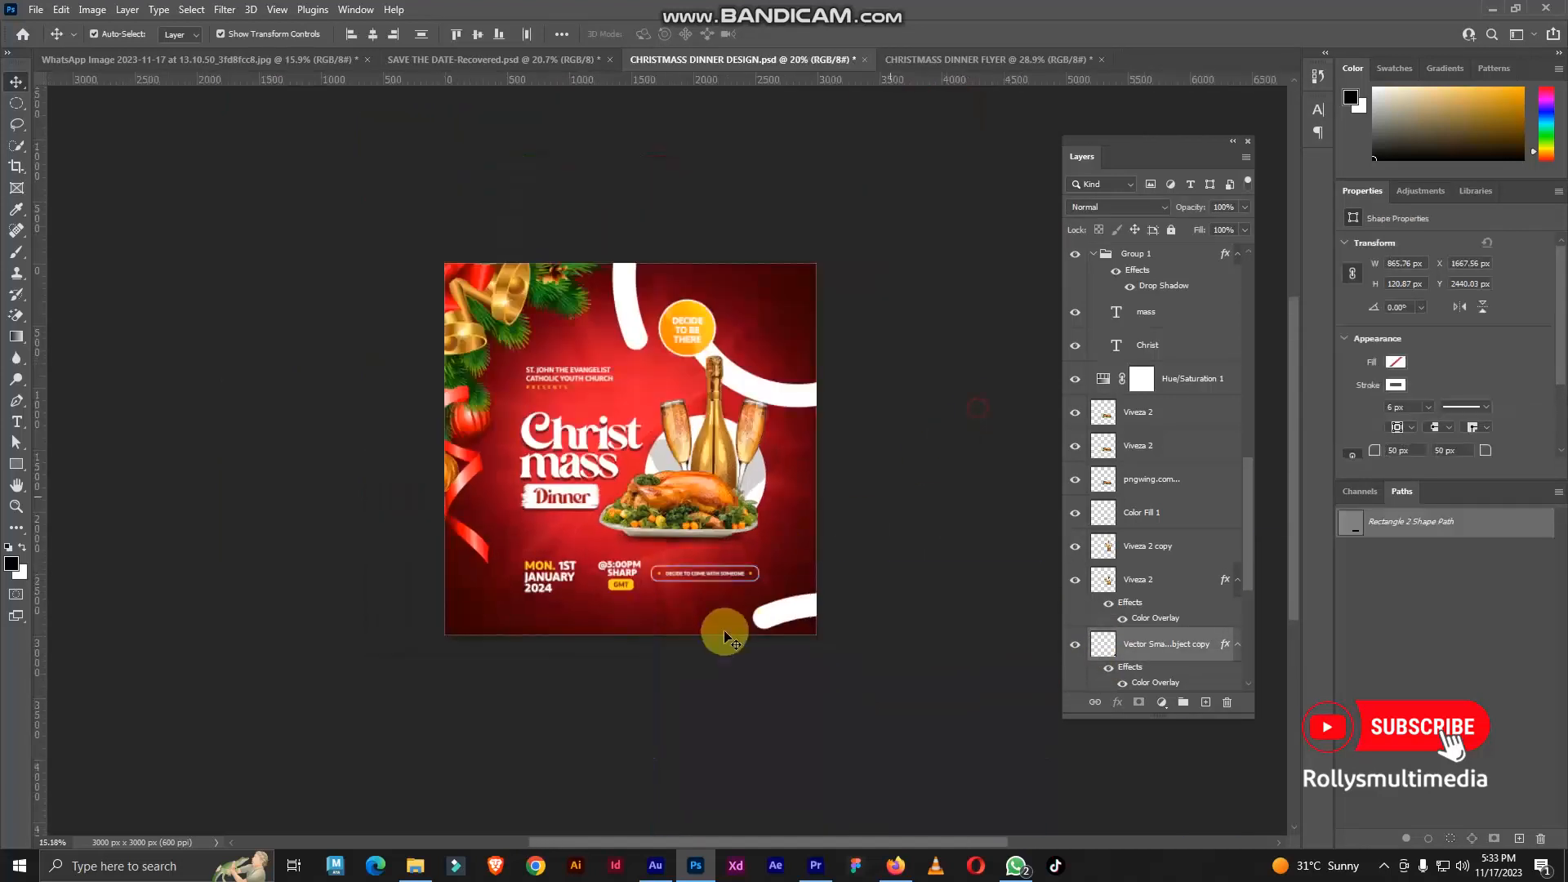
left_click(782, 606)
left_click(810, 611)
key("Delete")
Copy the "DECIDE TO COME WITH SOMEONE" text with its rounded outline and dots into the flyer, to the right of the time block
scroll(776, 606, "down", 3)
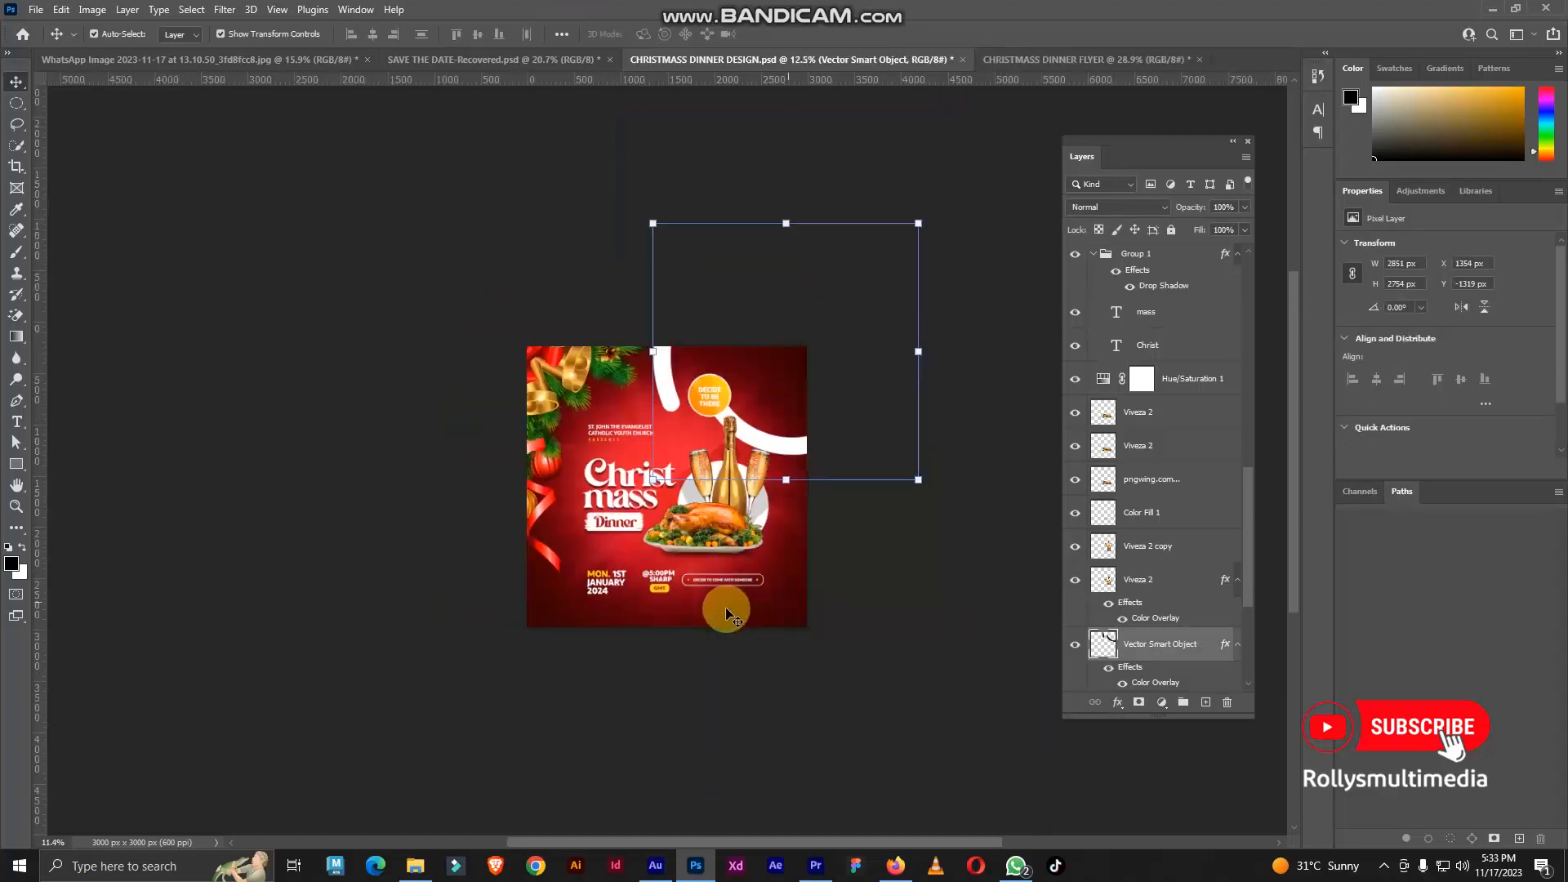
scroll(725, 609, "up", 4)
left_click_drag(830, 692, 651, 539)
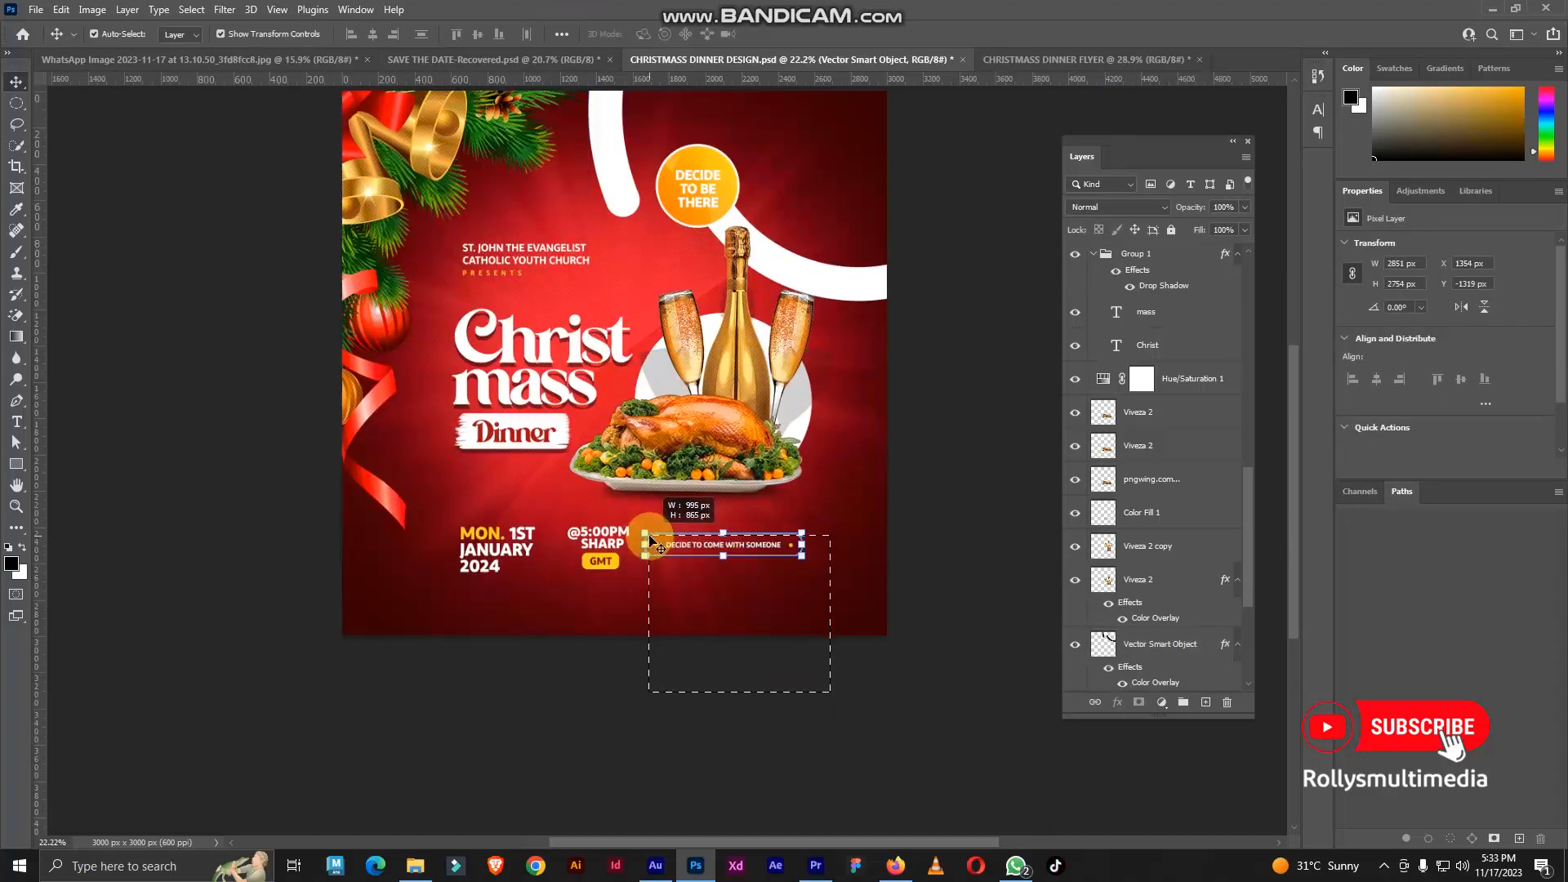
scroll(651, 539, "up", 3)
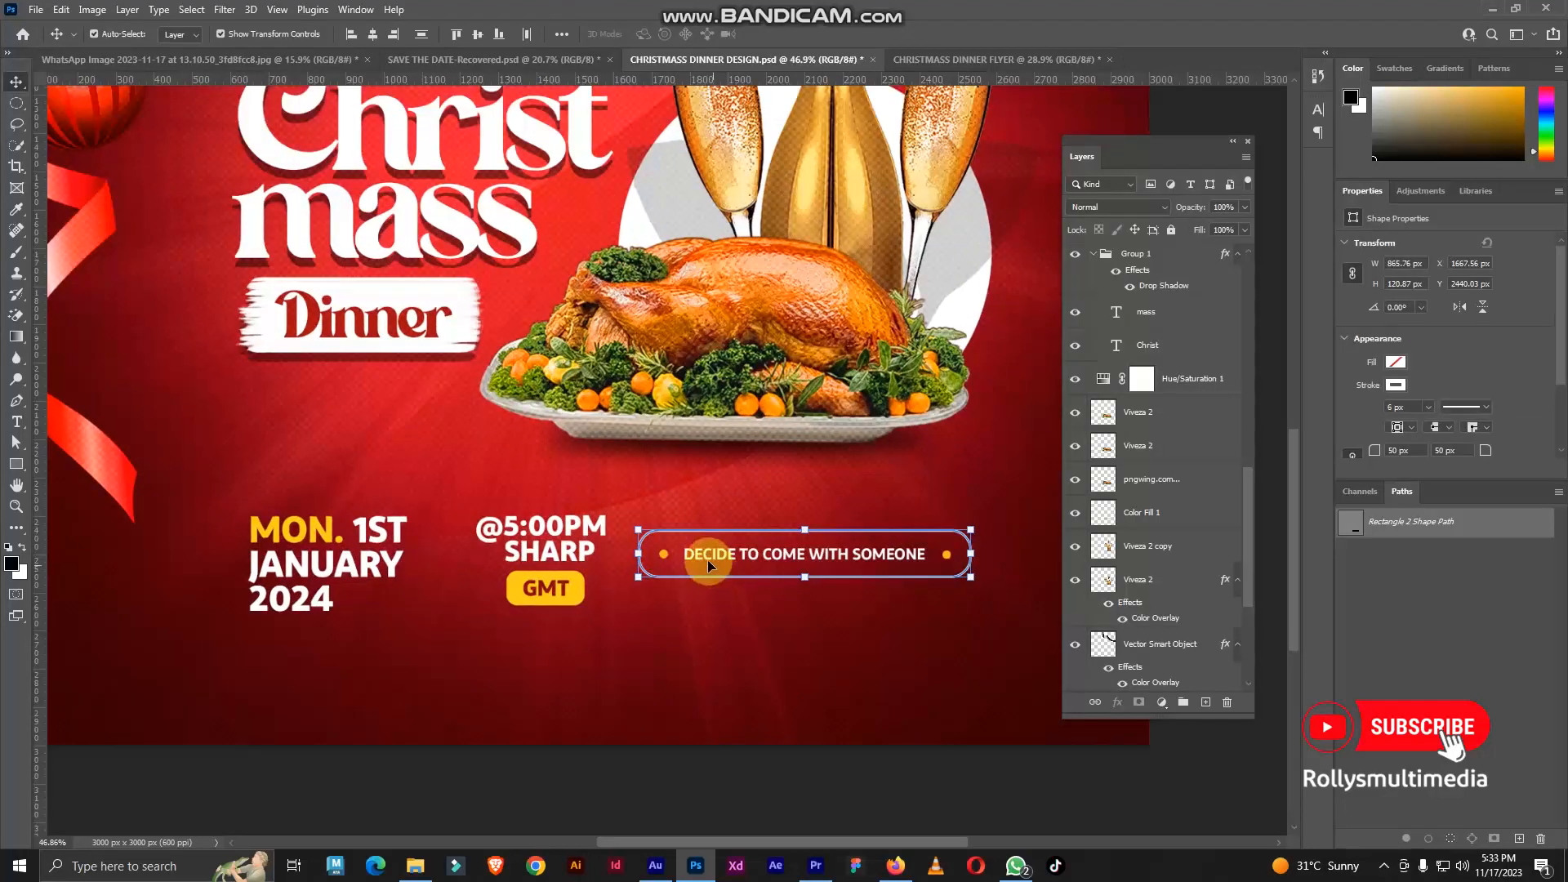
left_click_drag(702, 556, 896, 62)
left_click_drag(773, 679, 830, 693)
scroll(797, 675, "up", 3)
scroll(830, 693, "down", 5)
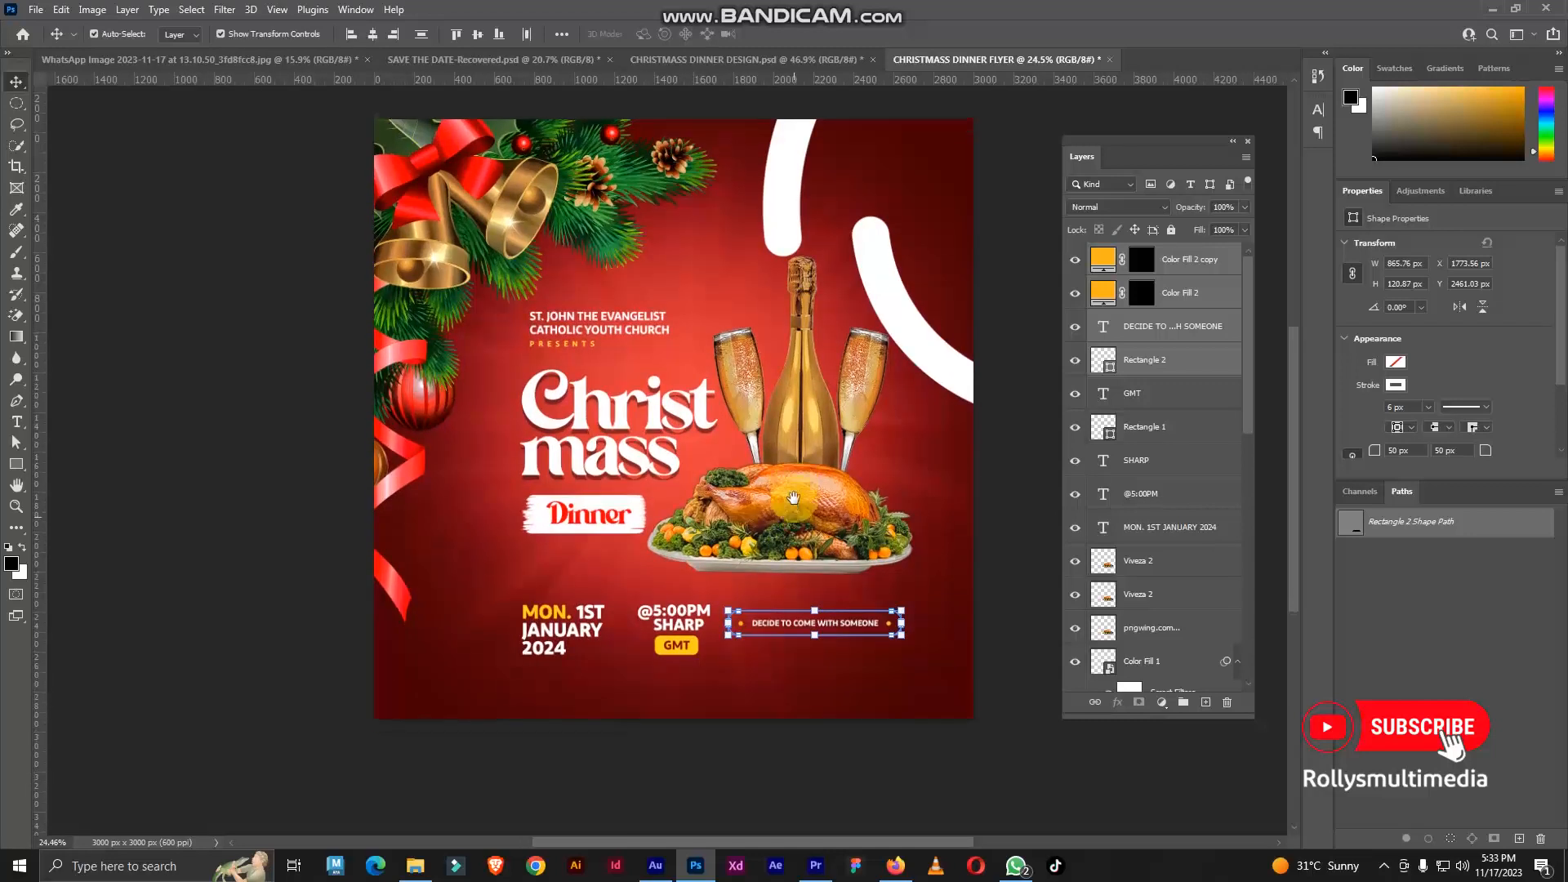
scroll(794, 498, "up", 2)
scroll(805, 506, "down", 3)
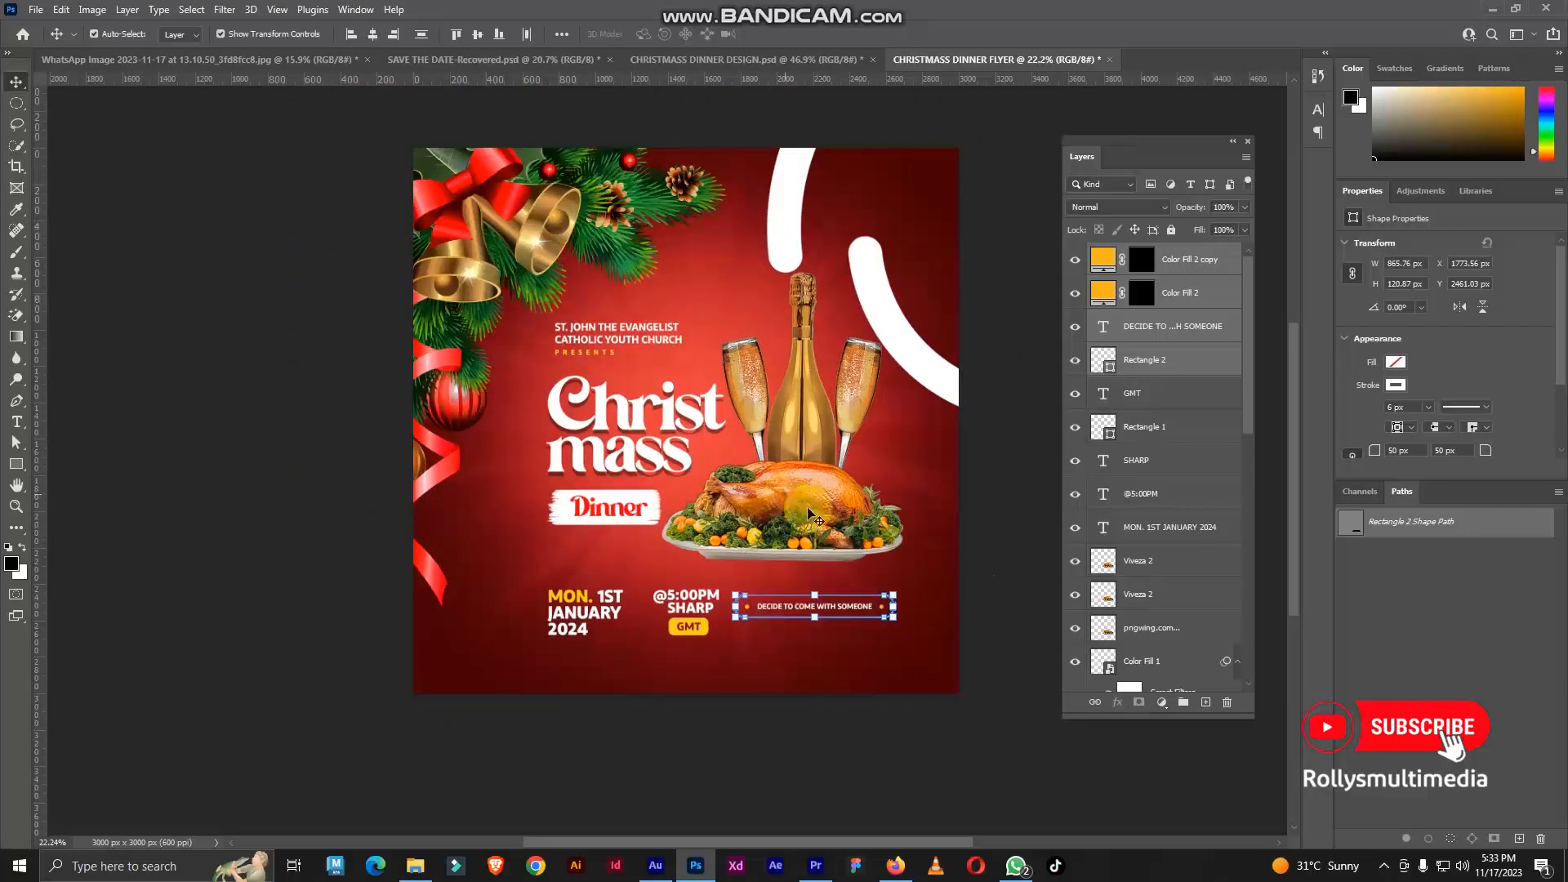
left_click(1007, 570)
Lock the Vector Smart Object layer holding the white curves in the flyer
scroll(808, 468, "up", 1)
left_click_drag(804, 443, 825, 444)
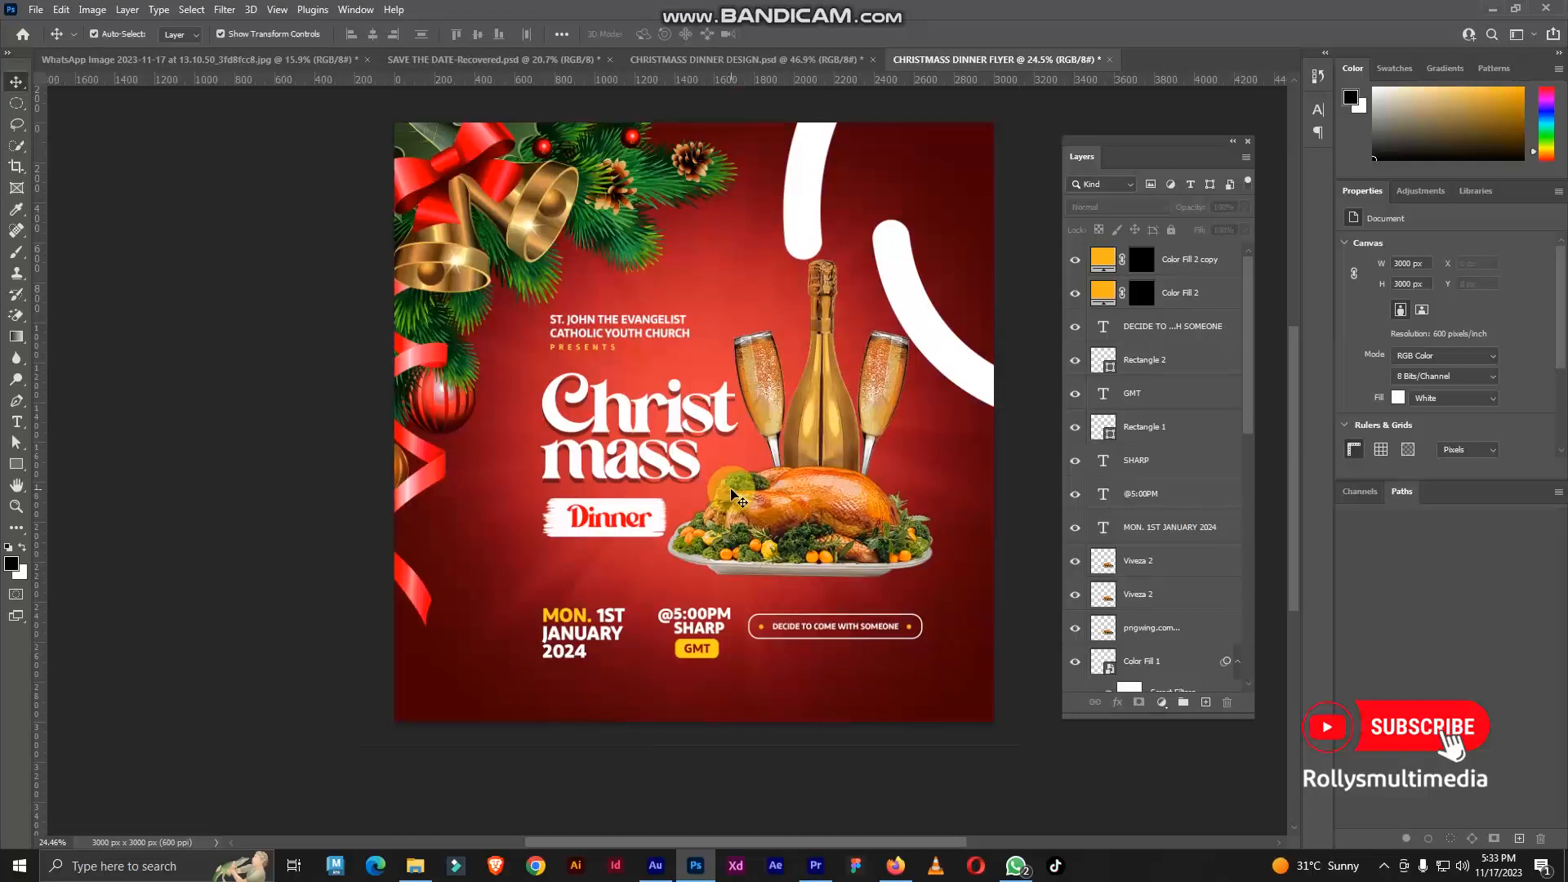
scroll(735, 489, "up", 1)
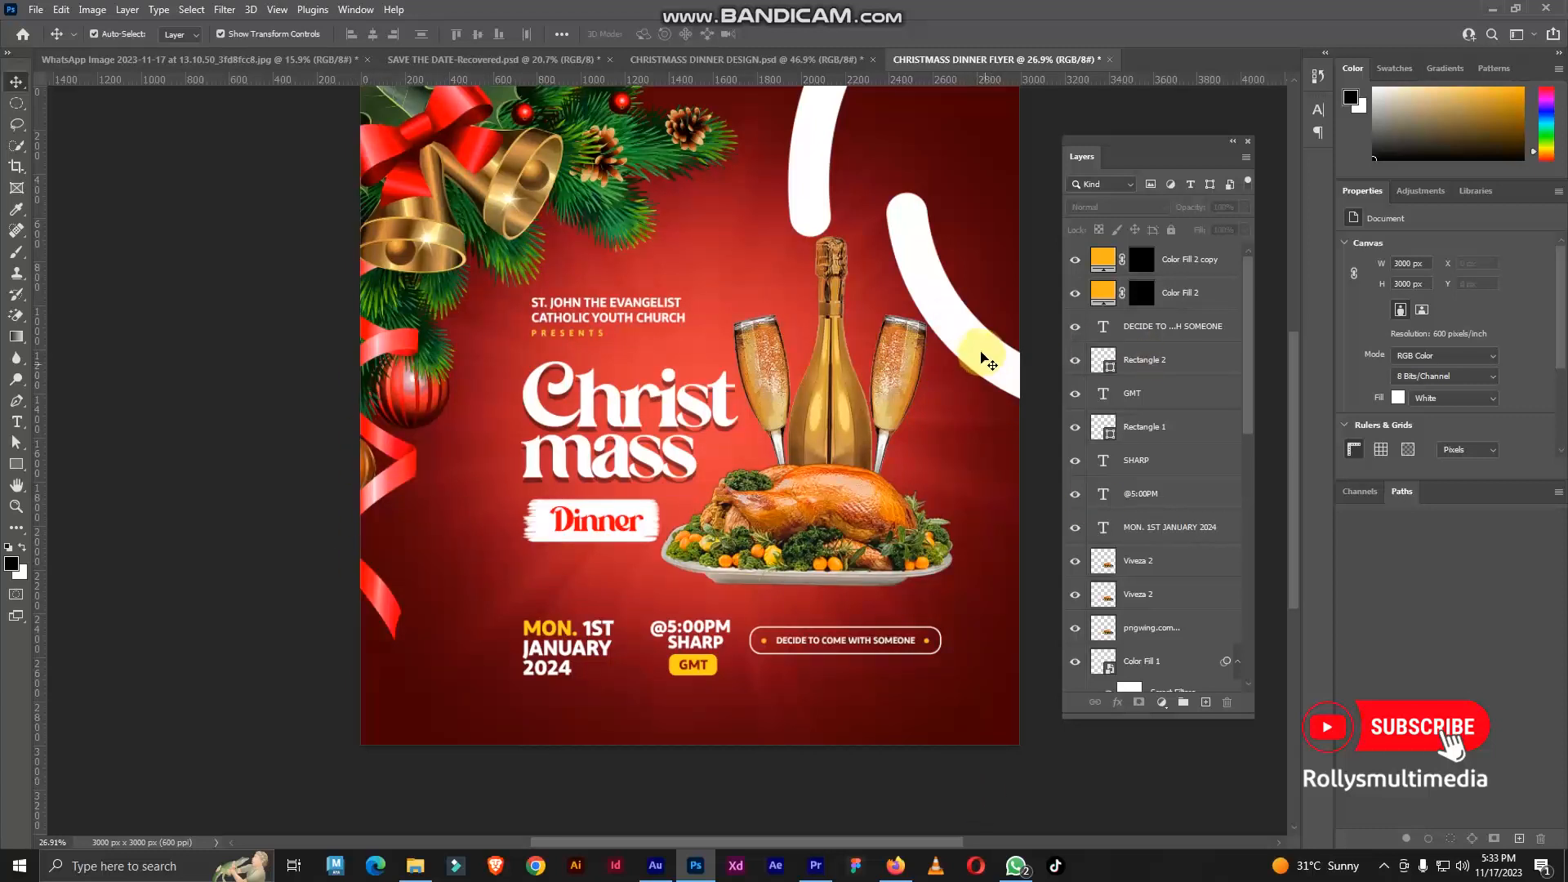
left_click(977, 552)
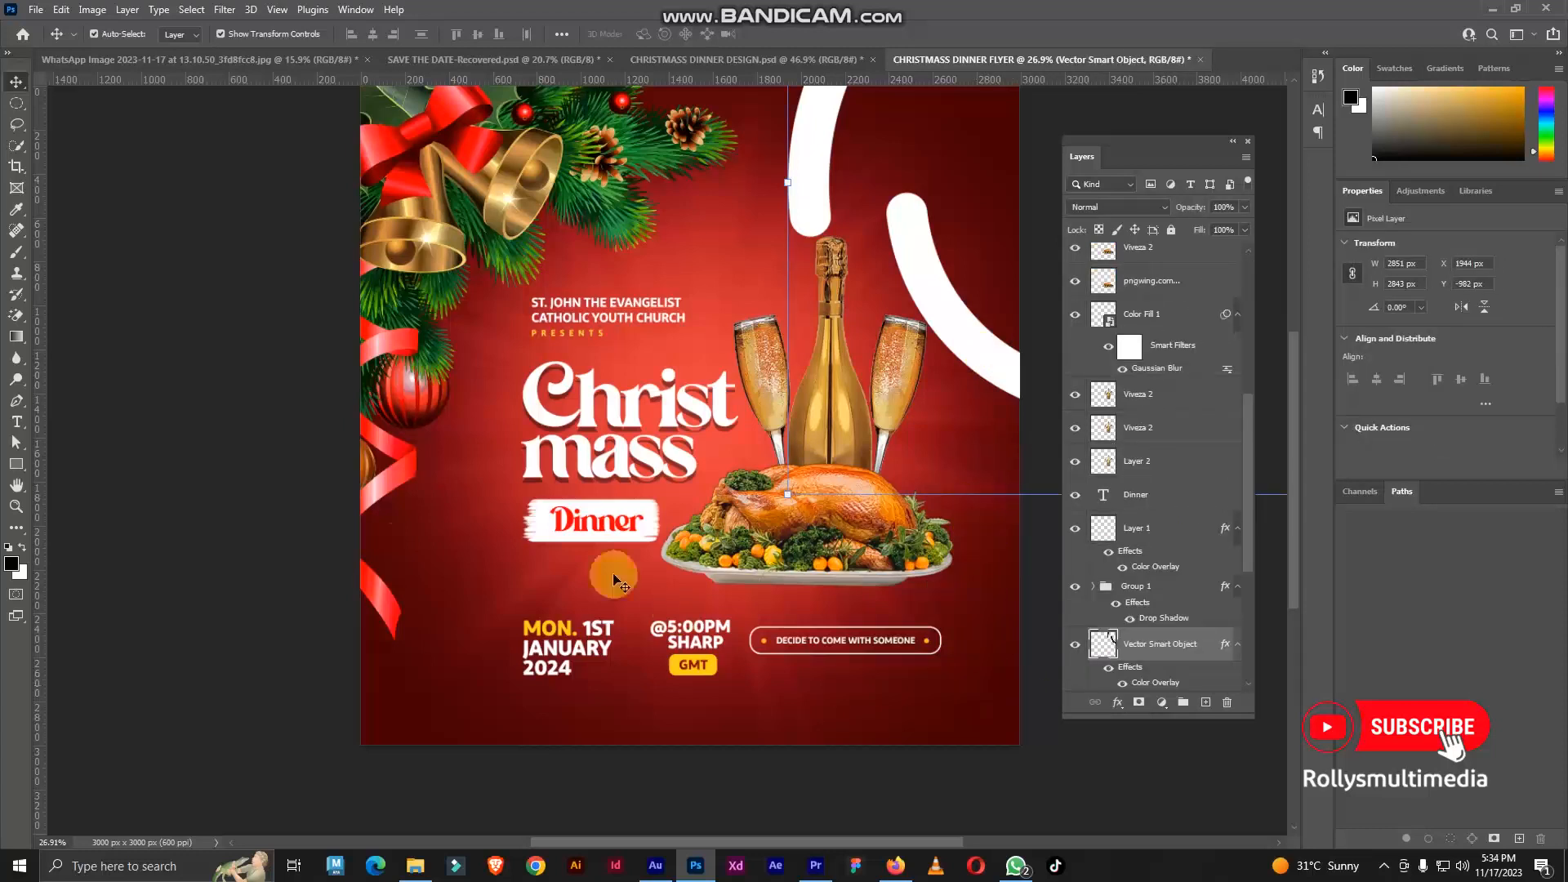
left_click(542, 460)
scroll(754, 444, "down", 1)
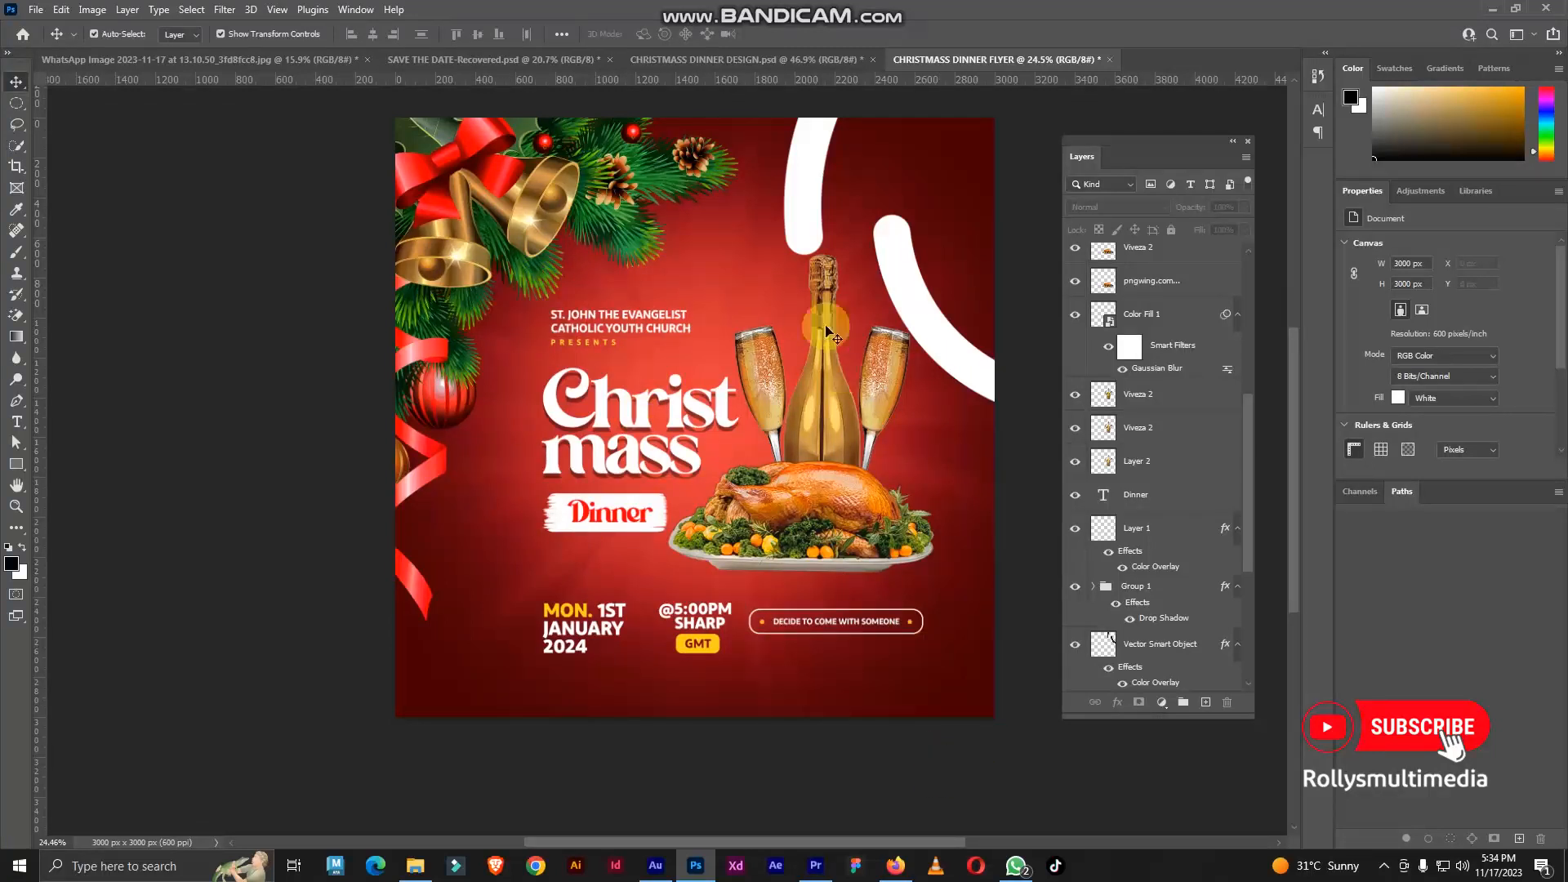
left_click(479, 513)
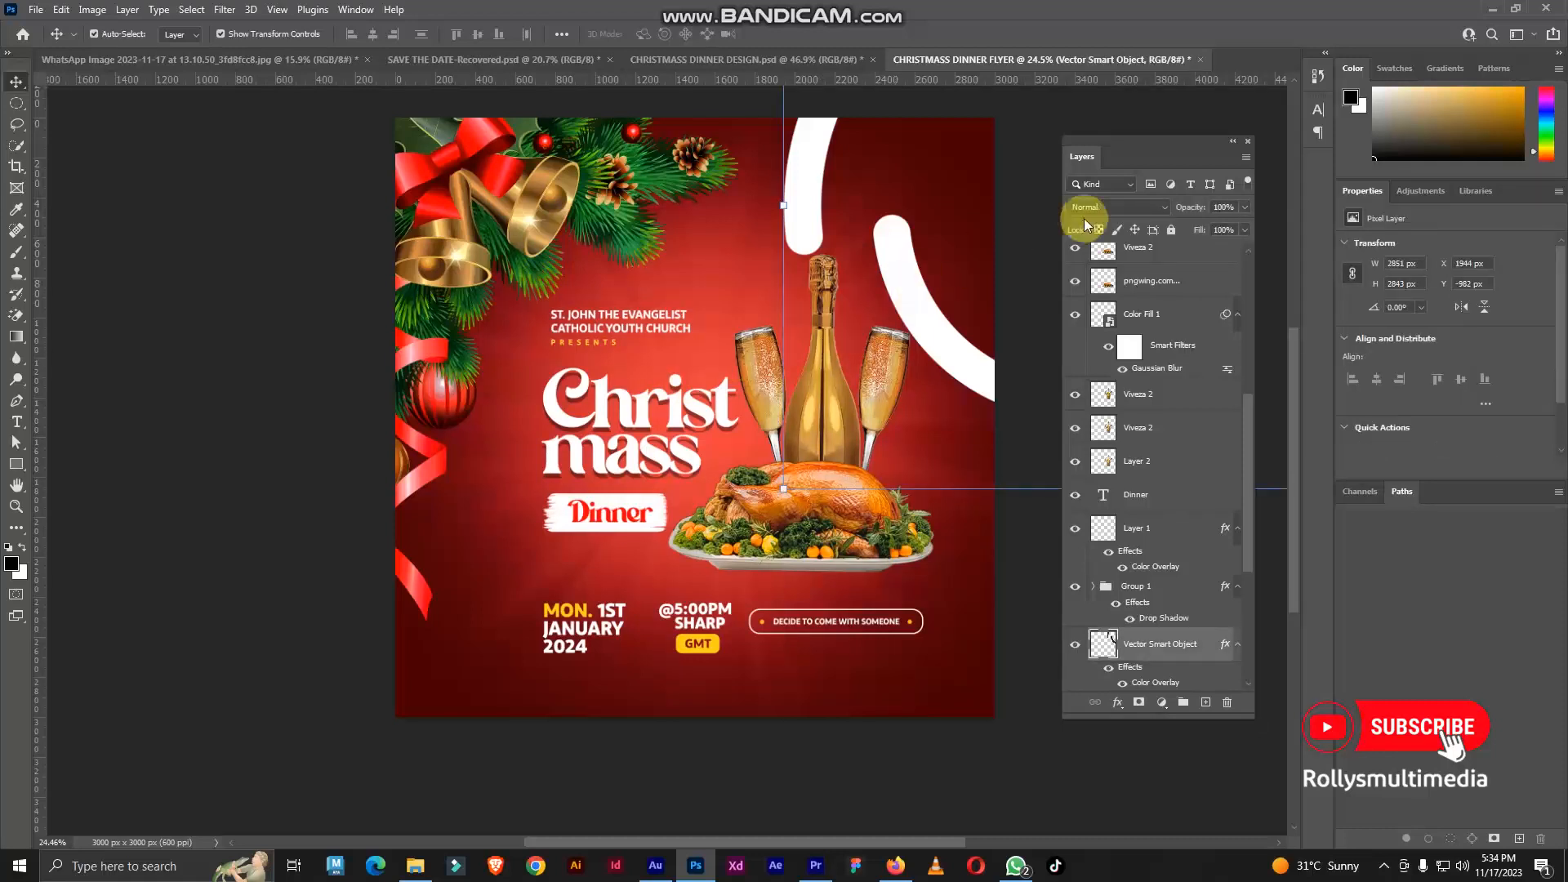
left_click(1171, 229)
left_click(933, 435)
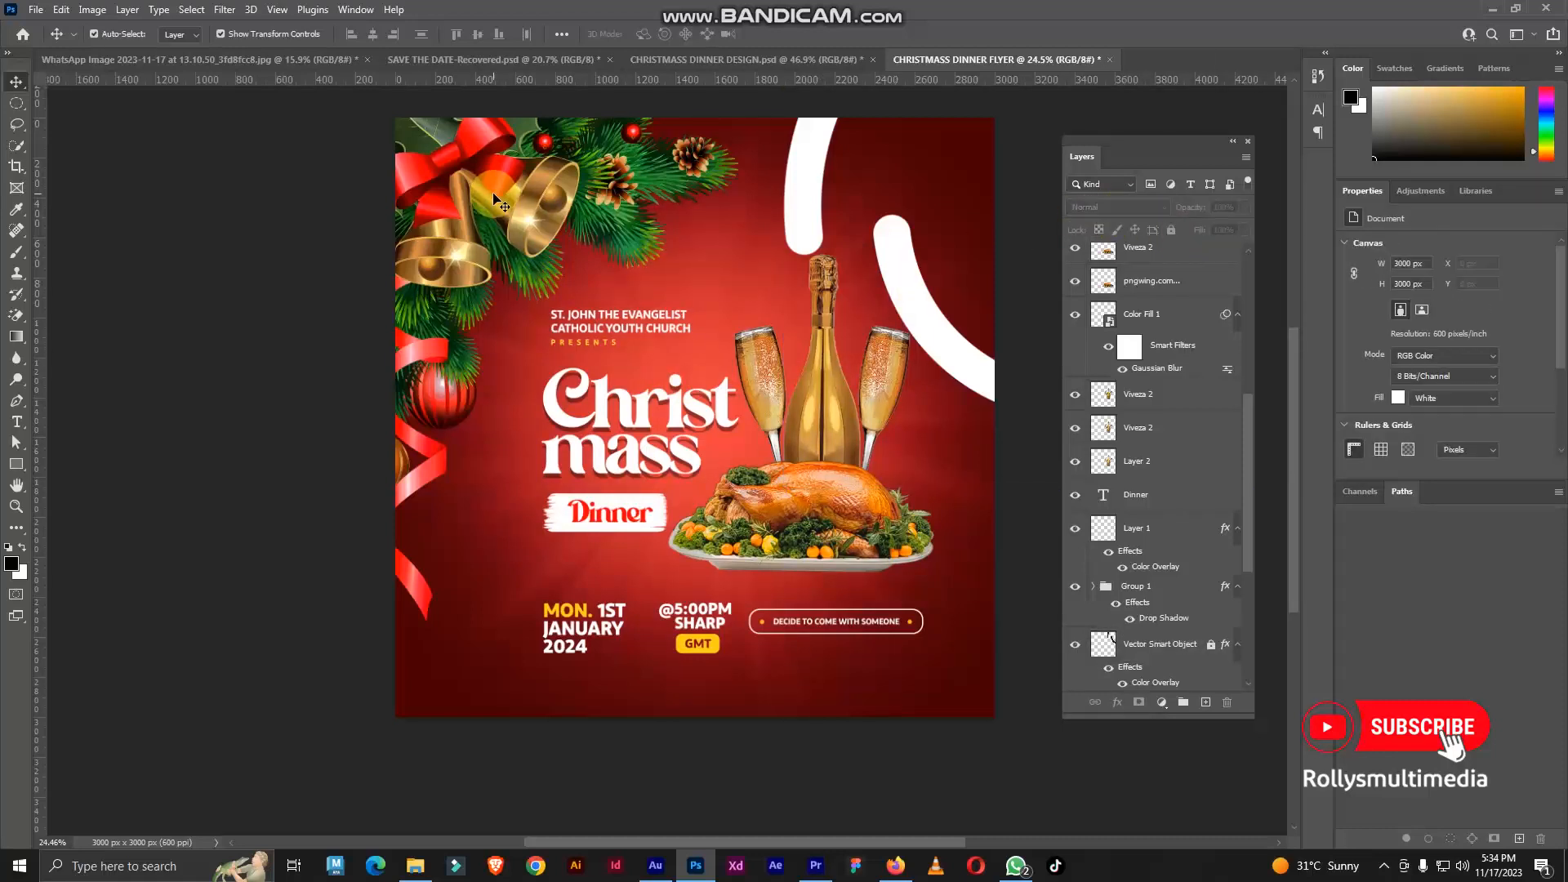
Select the headings, title, bottle, turkey platter, date, time and invitation together and shift them about 120 px left and 28 px down
scroll(1102, 539, "down", 5)
scroll(431, 204, "up", 2)
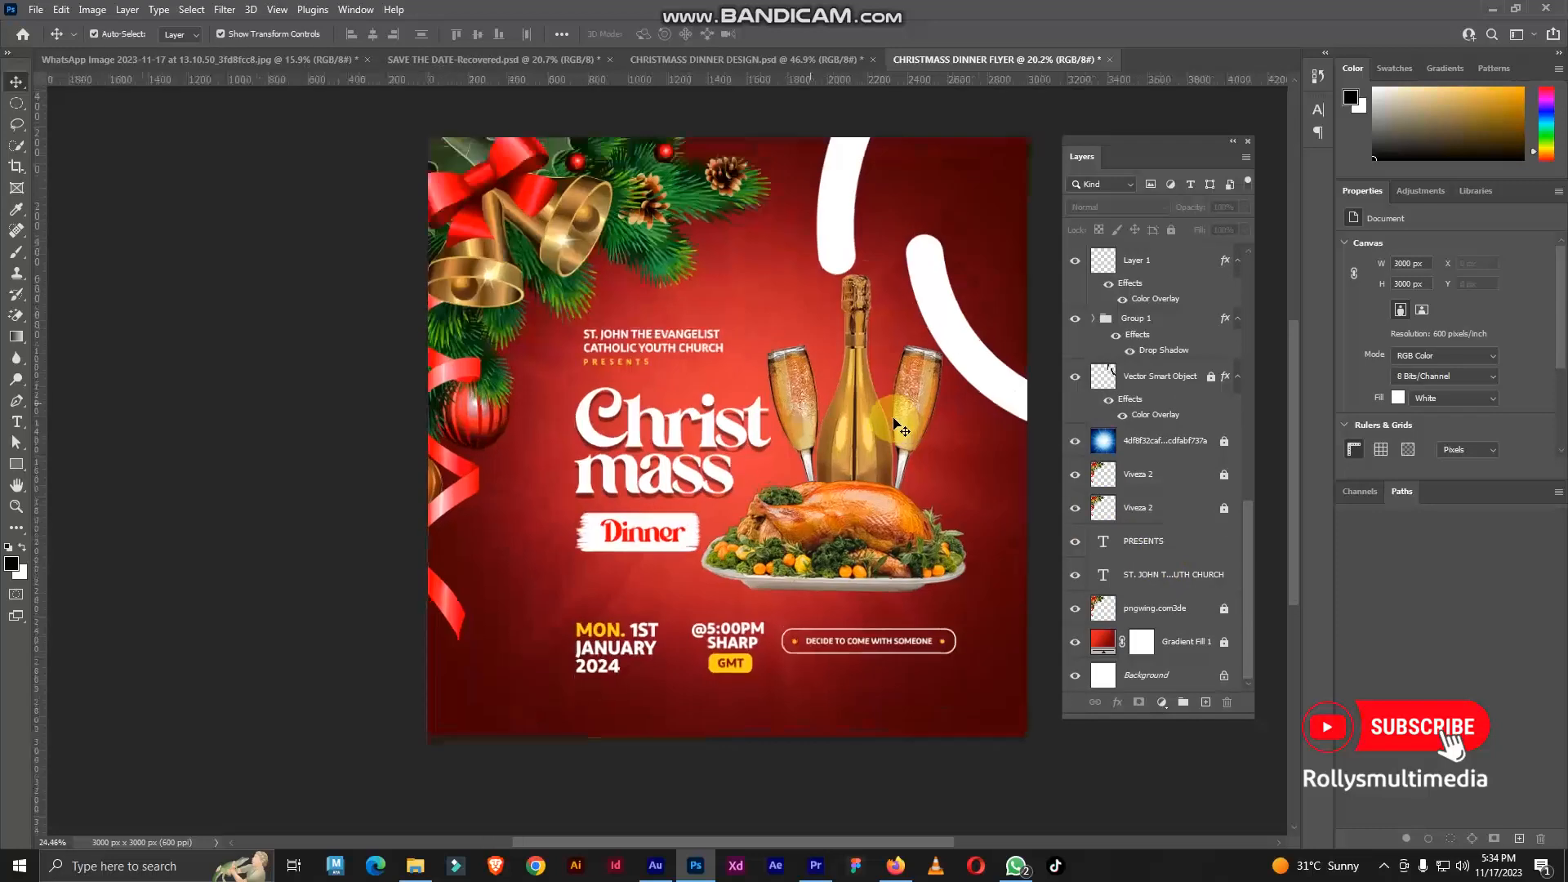
scroll(431, 204, "down", 2)
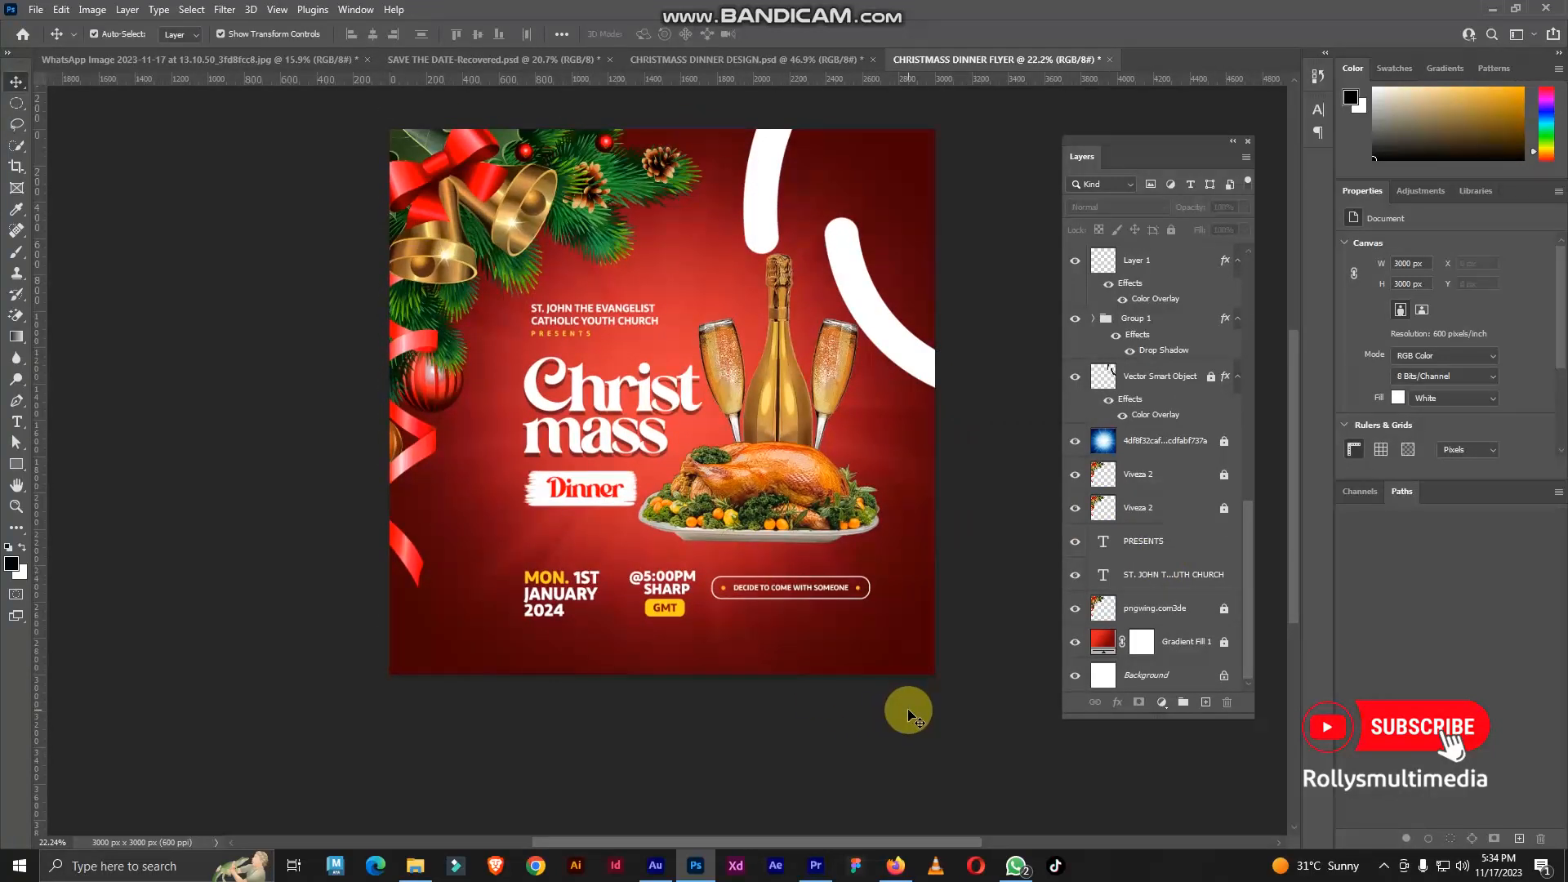
left_click_drag(908, 708, 507, 299)
key("Left")
key("Left")
key("Left")
key("Left")
key("Left")
key("Left")
key("Left")
key("Left")
key("Left")
key("Left")
key("Left")
key("Left")
key("Left")
key("Left")
key("Left")
key("Left")
key("Left")
key("Left")
key("Left")
key("Left")
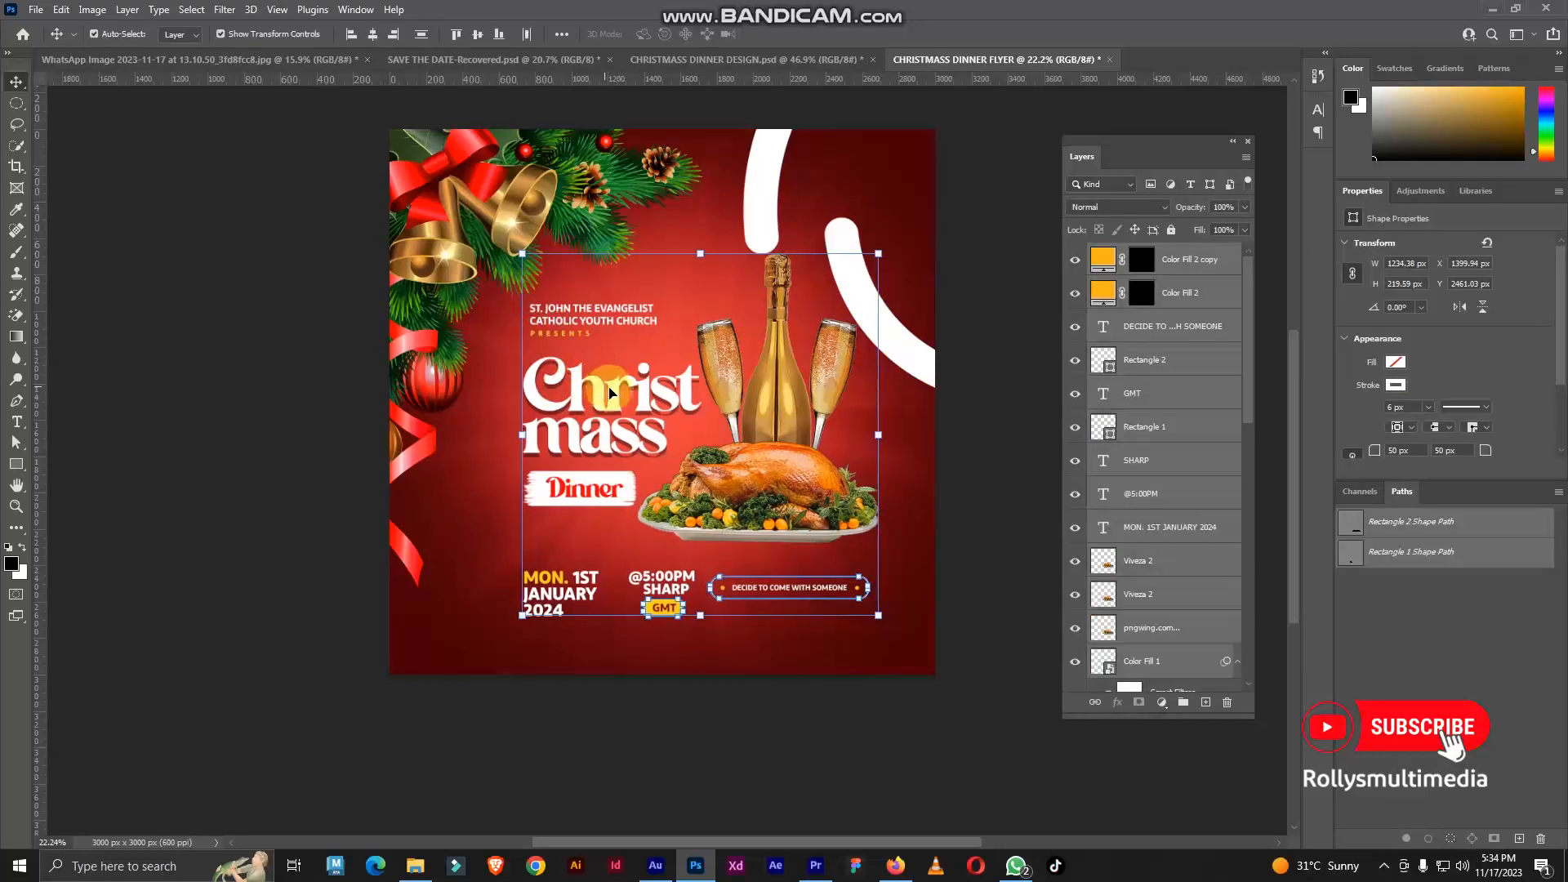
key("Left")
key("Left")
key("Left")
key("Left")
key("Left")
key("Left")
key("Left")
key("Left")
key("Left")
key("Left")
key("Left")
key("Left")
key("Left")
key("Left")
key("Left")
key("Left")
key("Left")
key("Left")
key("Left")
key("Left")
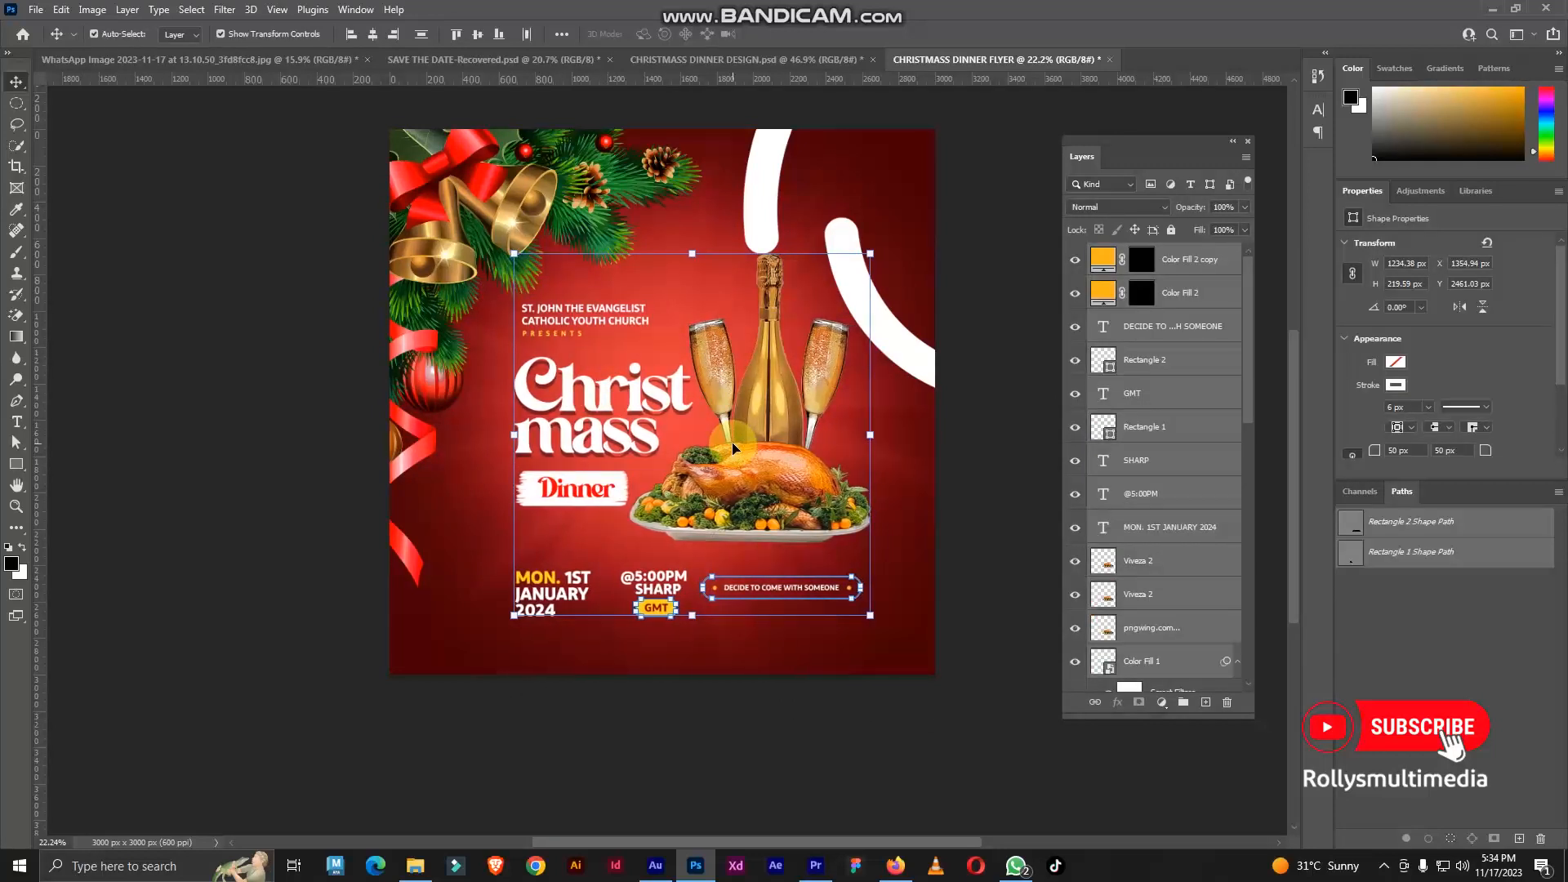
key("Left")
key("Left")
key("Left")
key("Left")
key("Left")
key("Left")
key("Left")
key("Left")
key("Left")
key("Left")
key("Left")
key("Left")
key("Left")
key("Left")
key("Left")
key("Left")
key("Left")
key("Left")
key("Left")
key("Left")
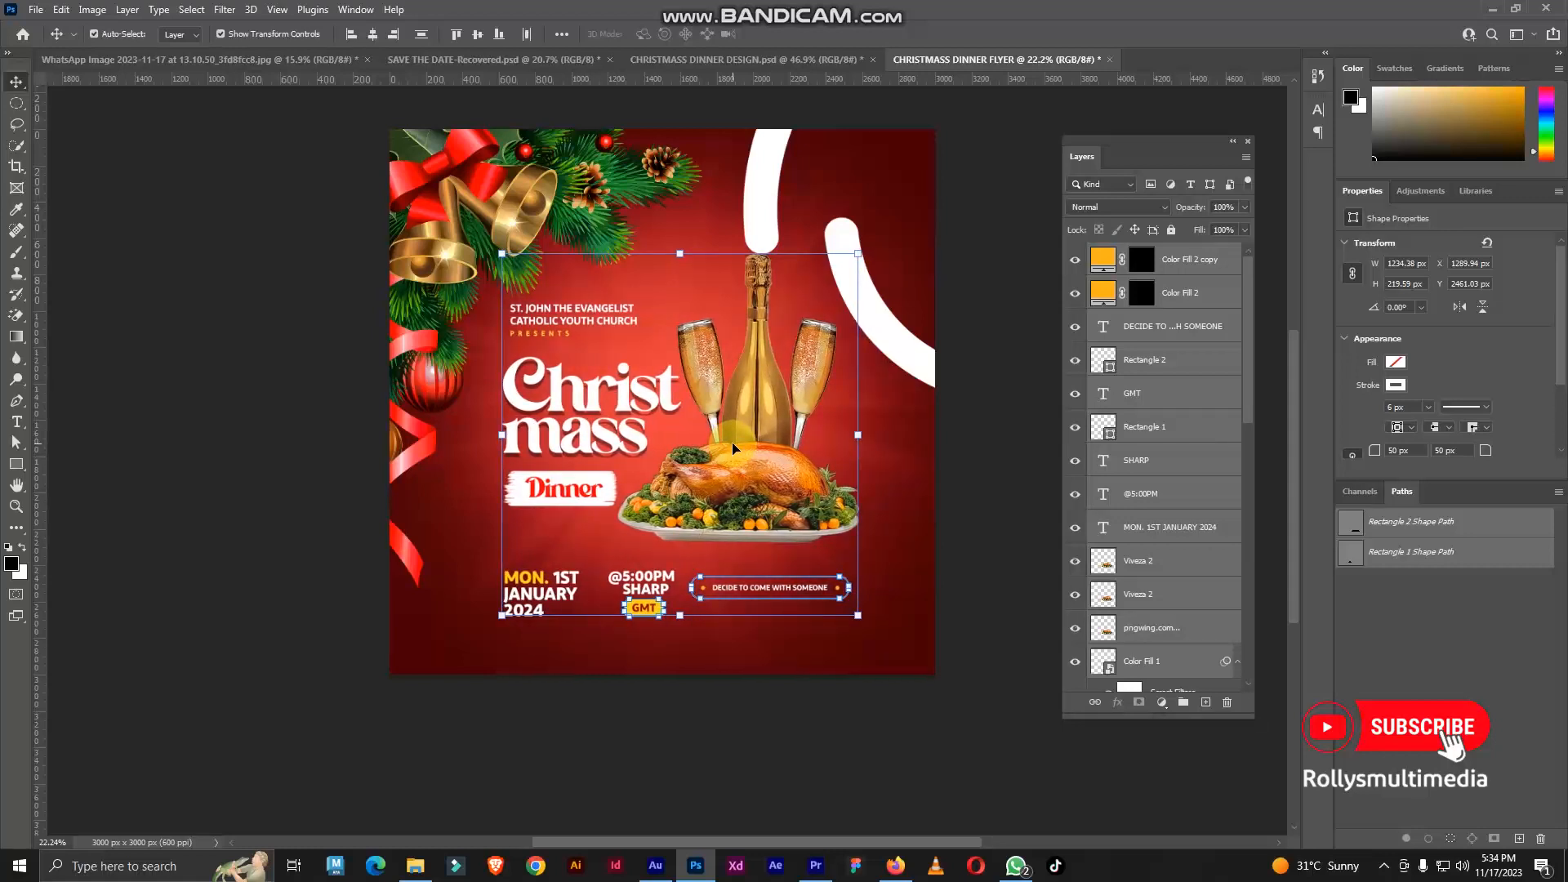
key("Left")
key("Left")
key("Left")
key("Left")
key("Left")
key("Down")
key("Down")
key("Down")
key("Down")
key("Down")
key("Down")
key("Down")
key("Down")
key("Down")
key("Down")
key("Down")
key("Down")
key("Down")
key("Down")
key("Down")
key("Down")
key("Down")
key("Down")
key("Down")
key("Down")
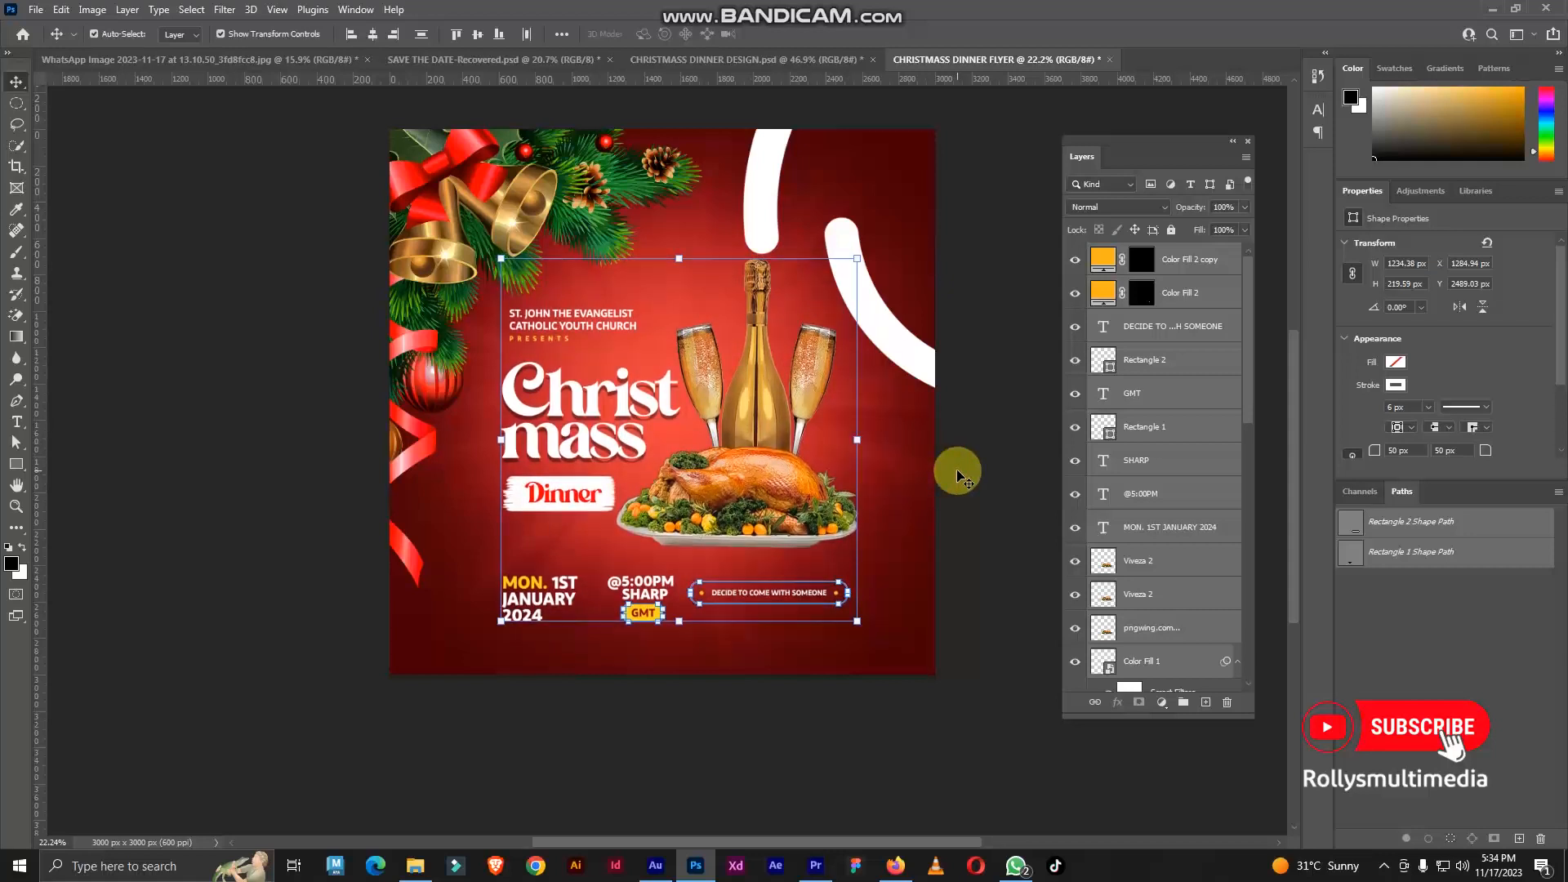
left_click(973, 431)
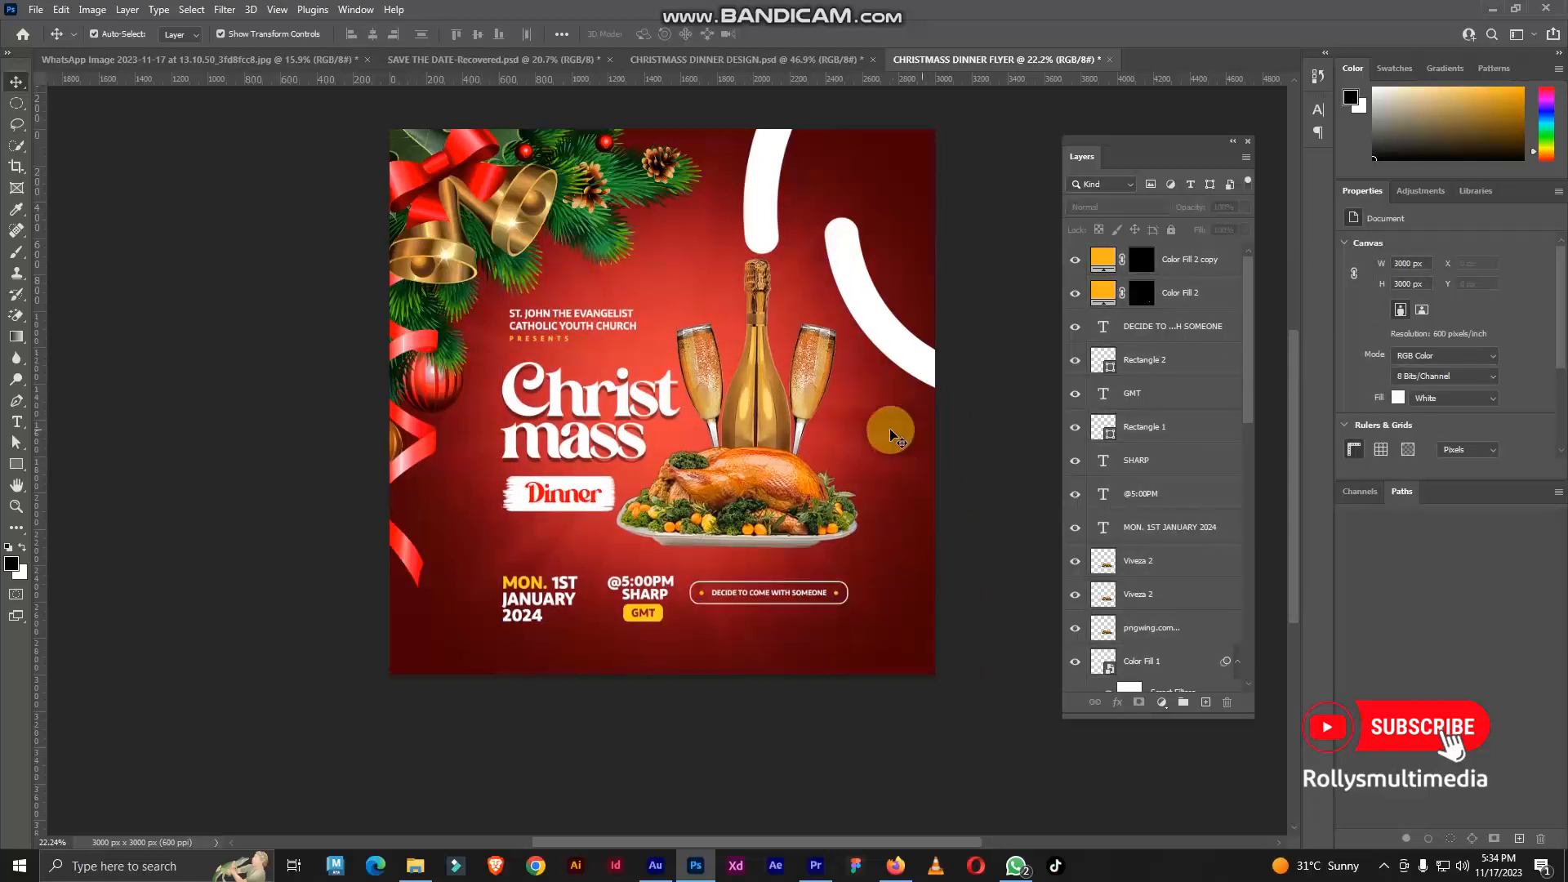
Add a Hue/Saturation adjustment layer above Color Fill 2 copy and set its saturation to +14
scroll(578, 455, "up", 1)
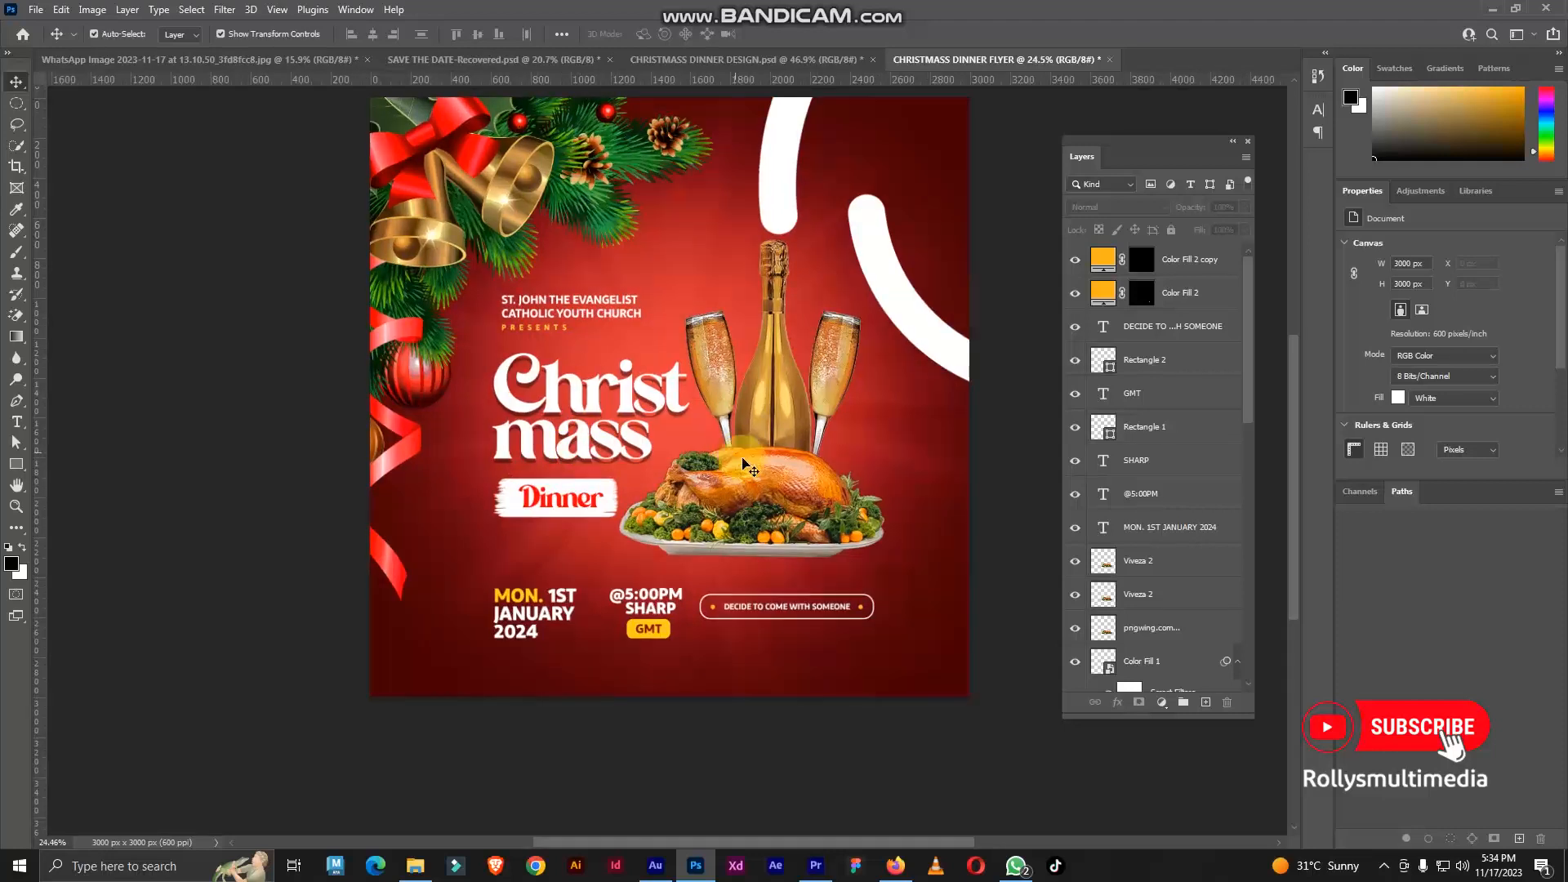
scroll(744, 457, "down", 1)
left_click_drag(742, 432, 756, 457)
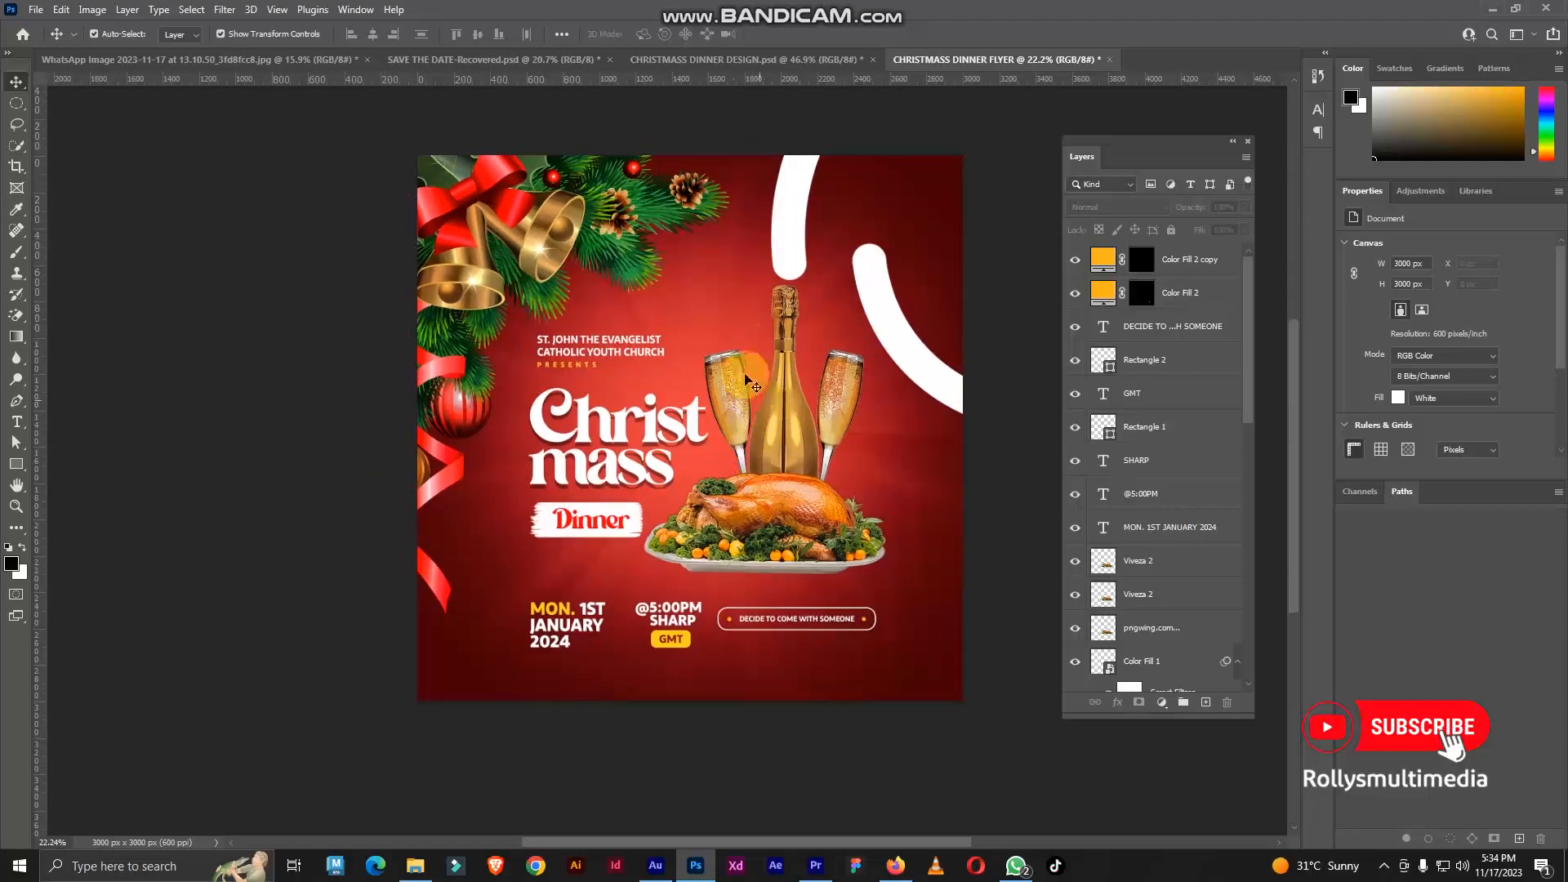
left_click(1189, 260)
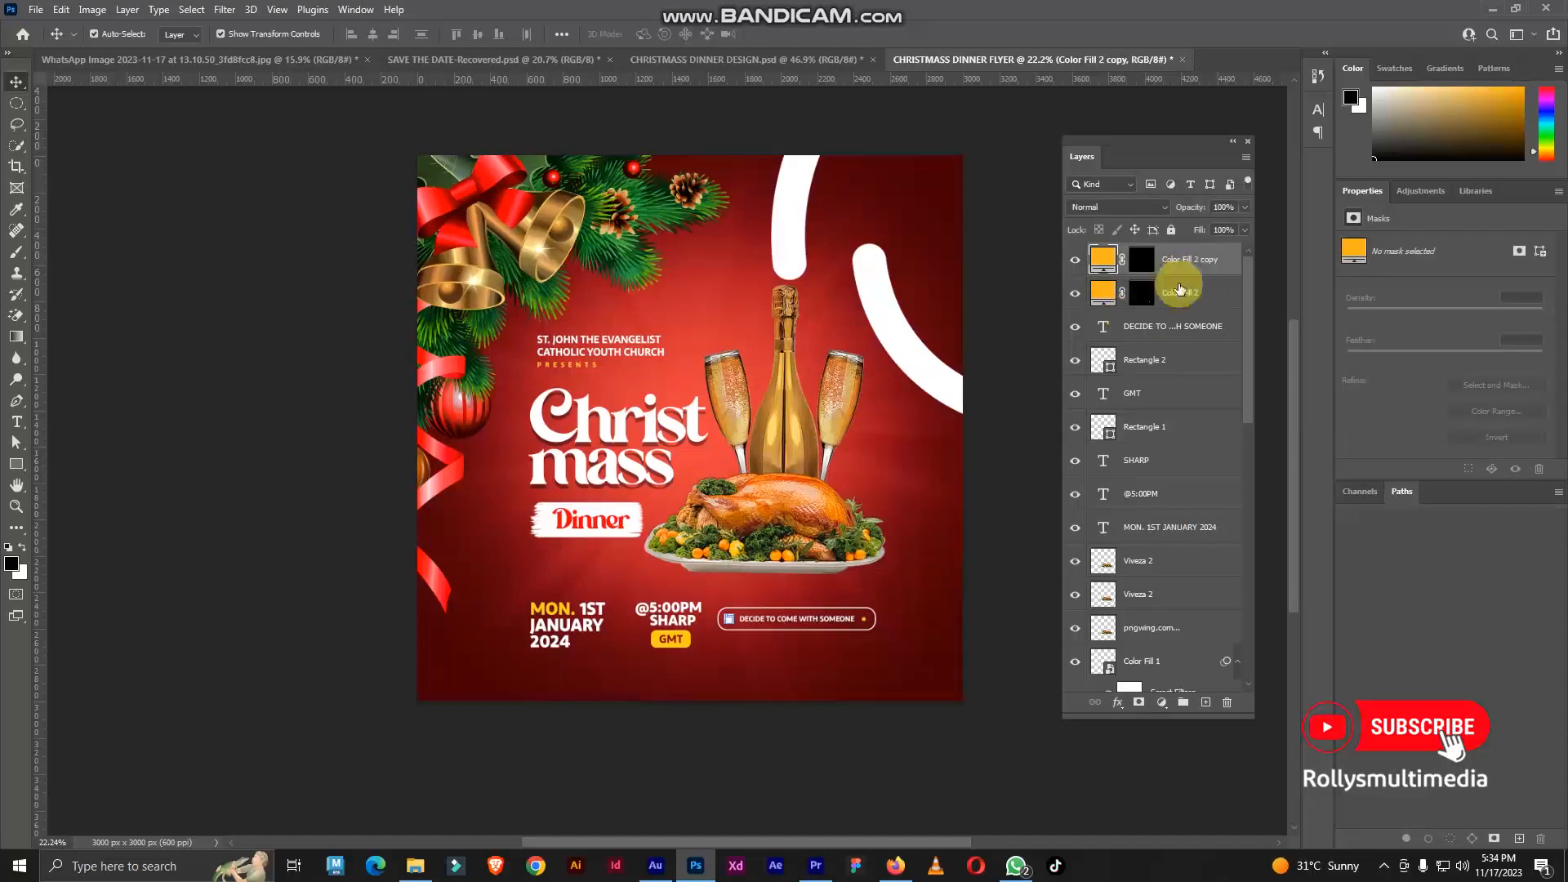
left_click(1163, 704)
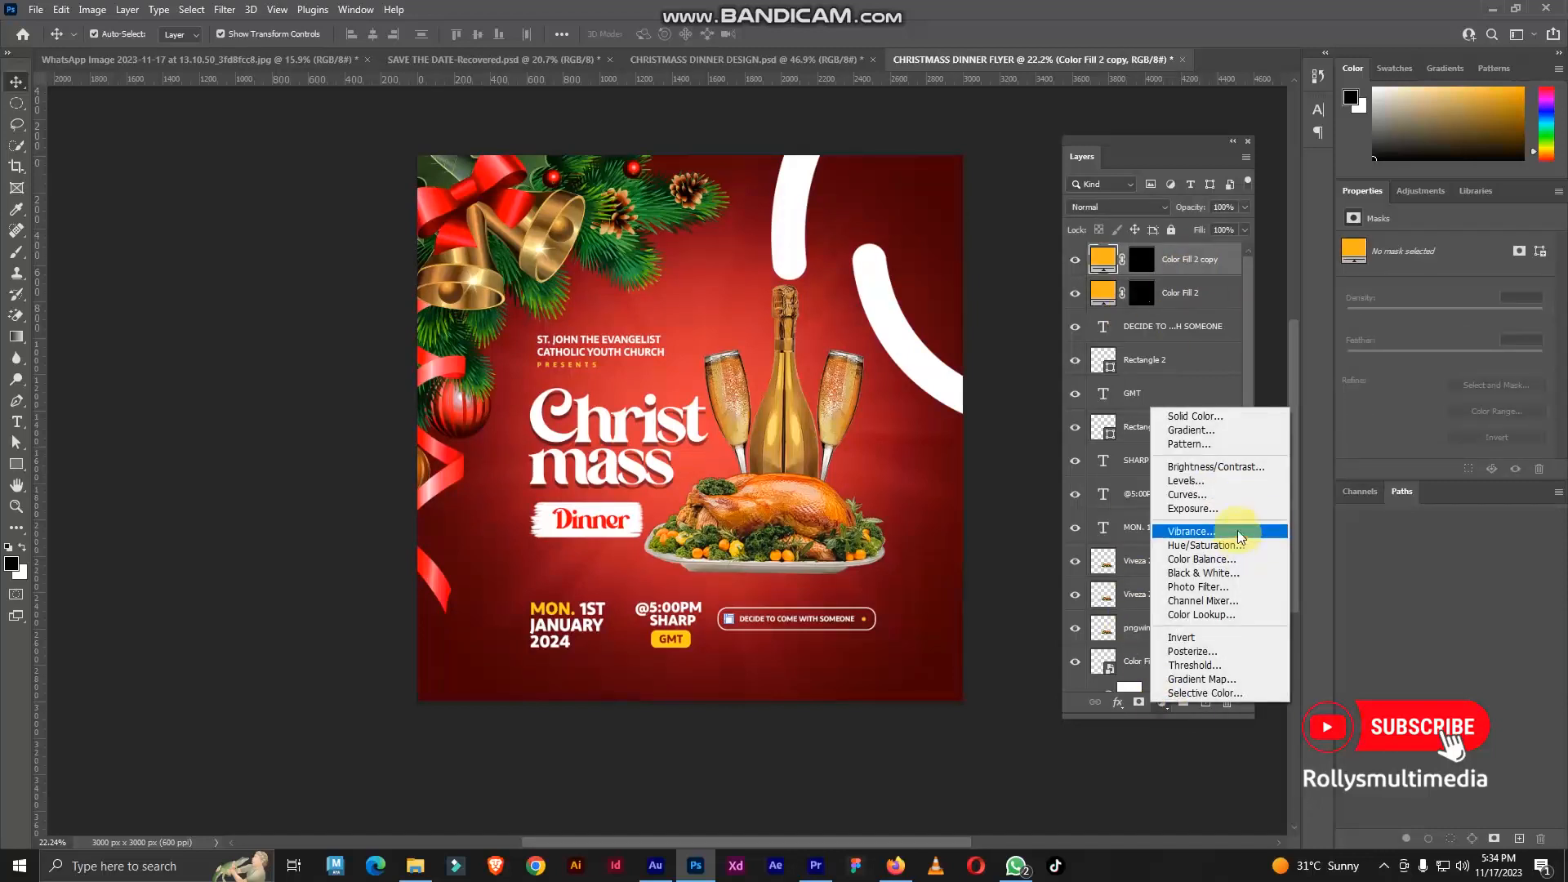
left_click(1238, 531)
left_click_drag(1467, 336, 1464, 333)
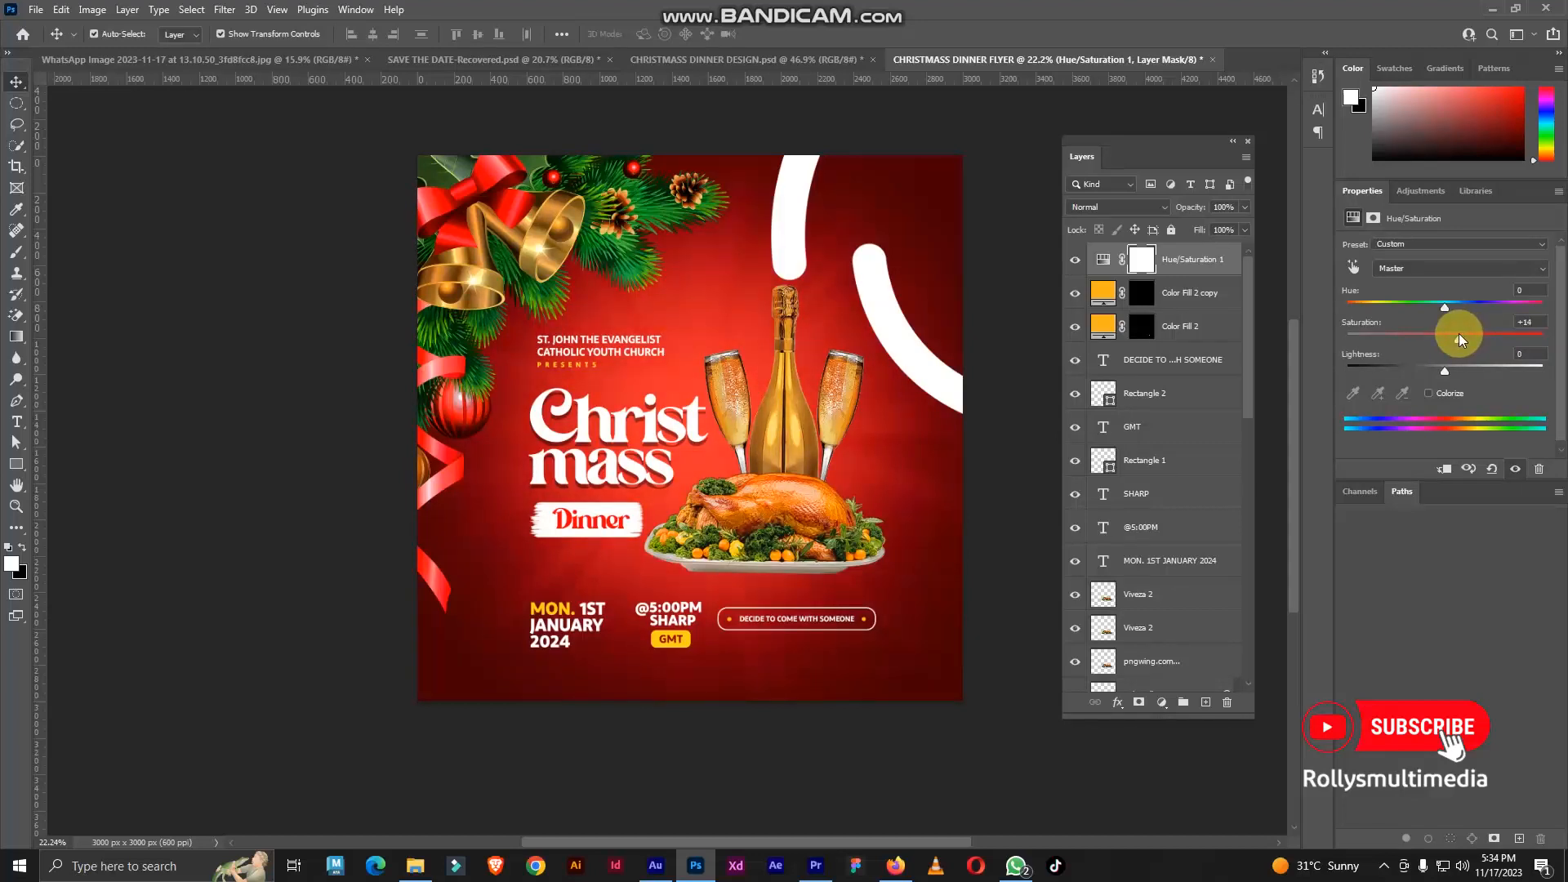
scroll(670, 408, "up", 2)
scroll(750, 448, "down", 2)
scroll(776, 396, "up", 1)
left_click_drag(785, 384, 788, 395)
scroll(726, 452, "down", 1)
scroll(744, 433, "up", 1)
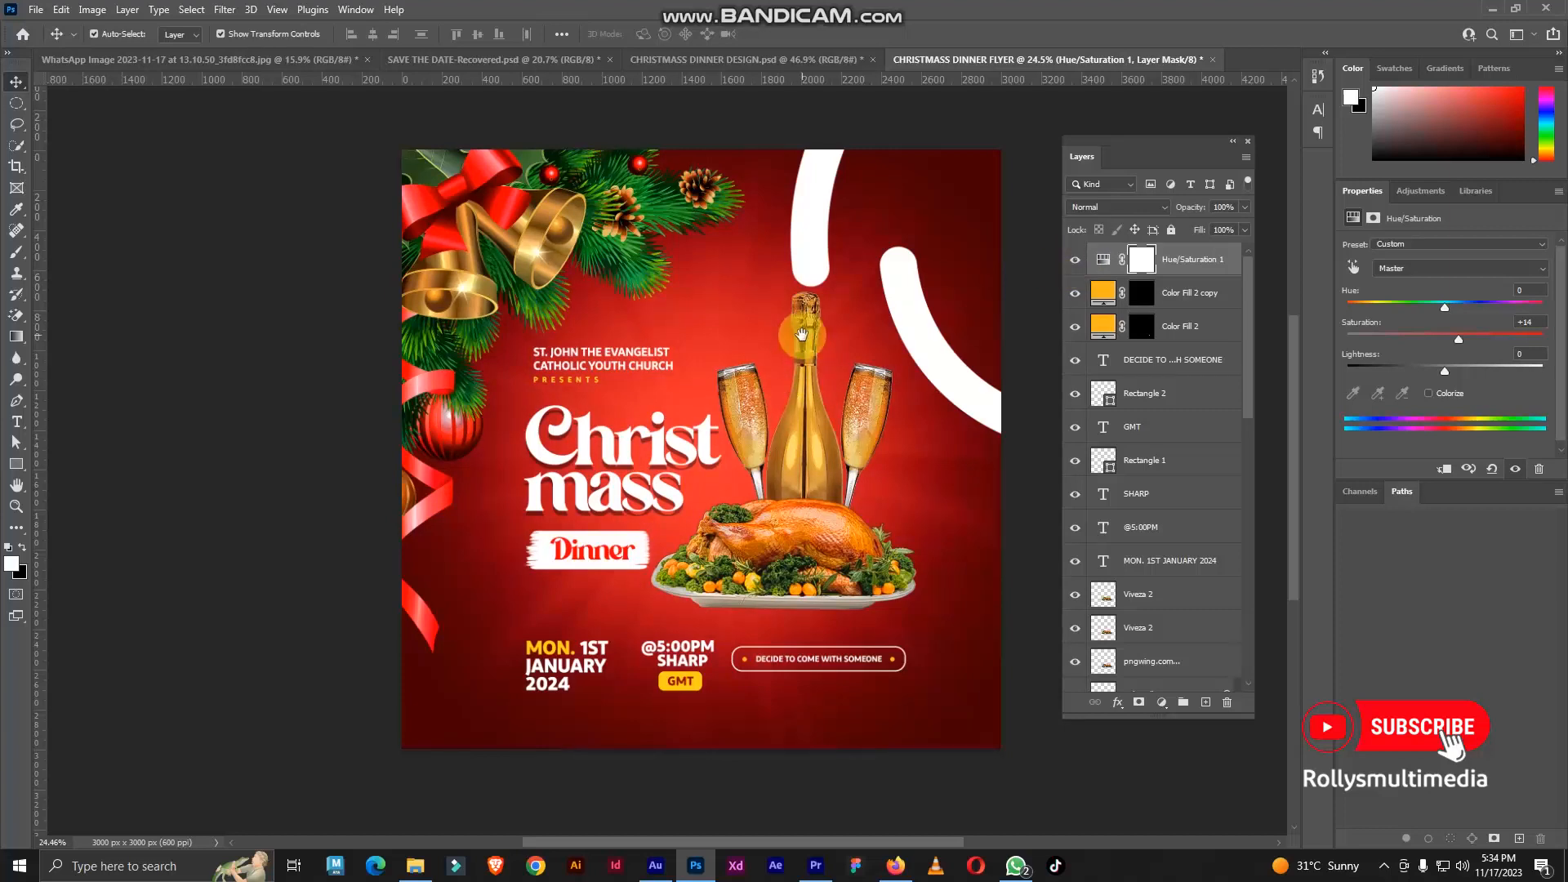
left_click_drag(801, 333, 798, 340)
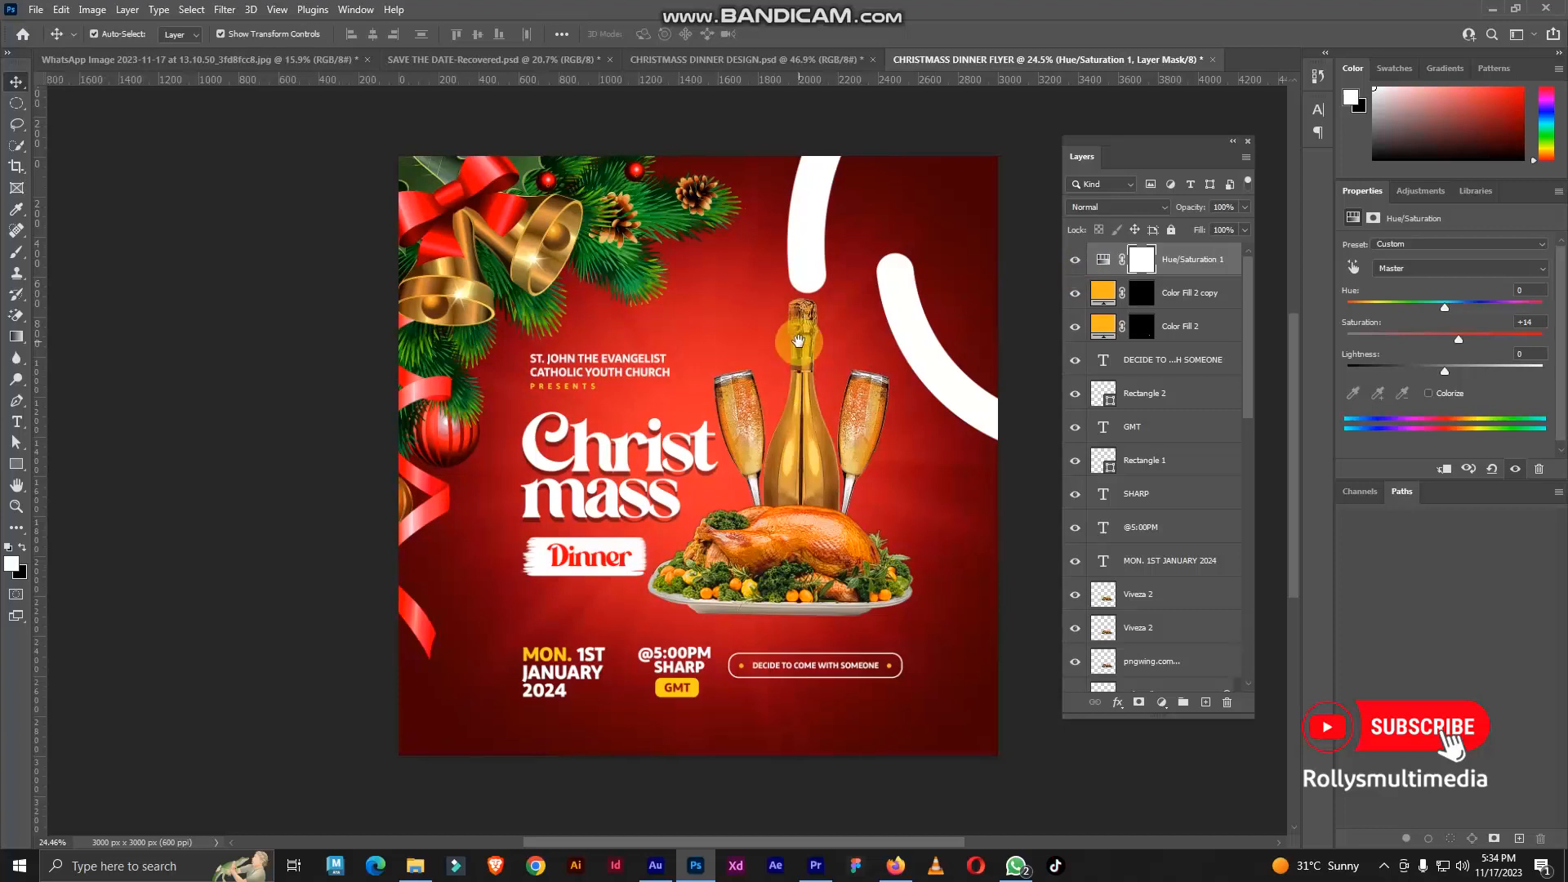
Check the badge in CHRISTMASS DINNER DESIGN.psd and draw a circle about 478 px across in the flyer over the bottle's top, above Color Fill 2 copy
left_click(775, 54)
scroll(756, 195, "down", 3)
scroll(756, 195, "up", 5)
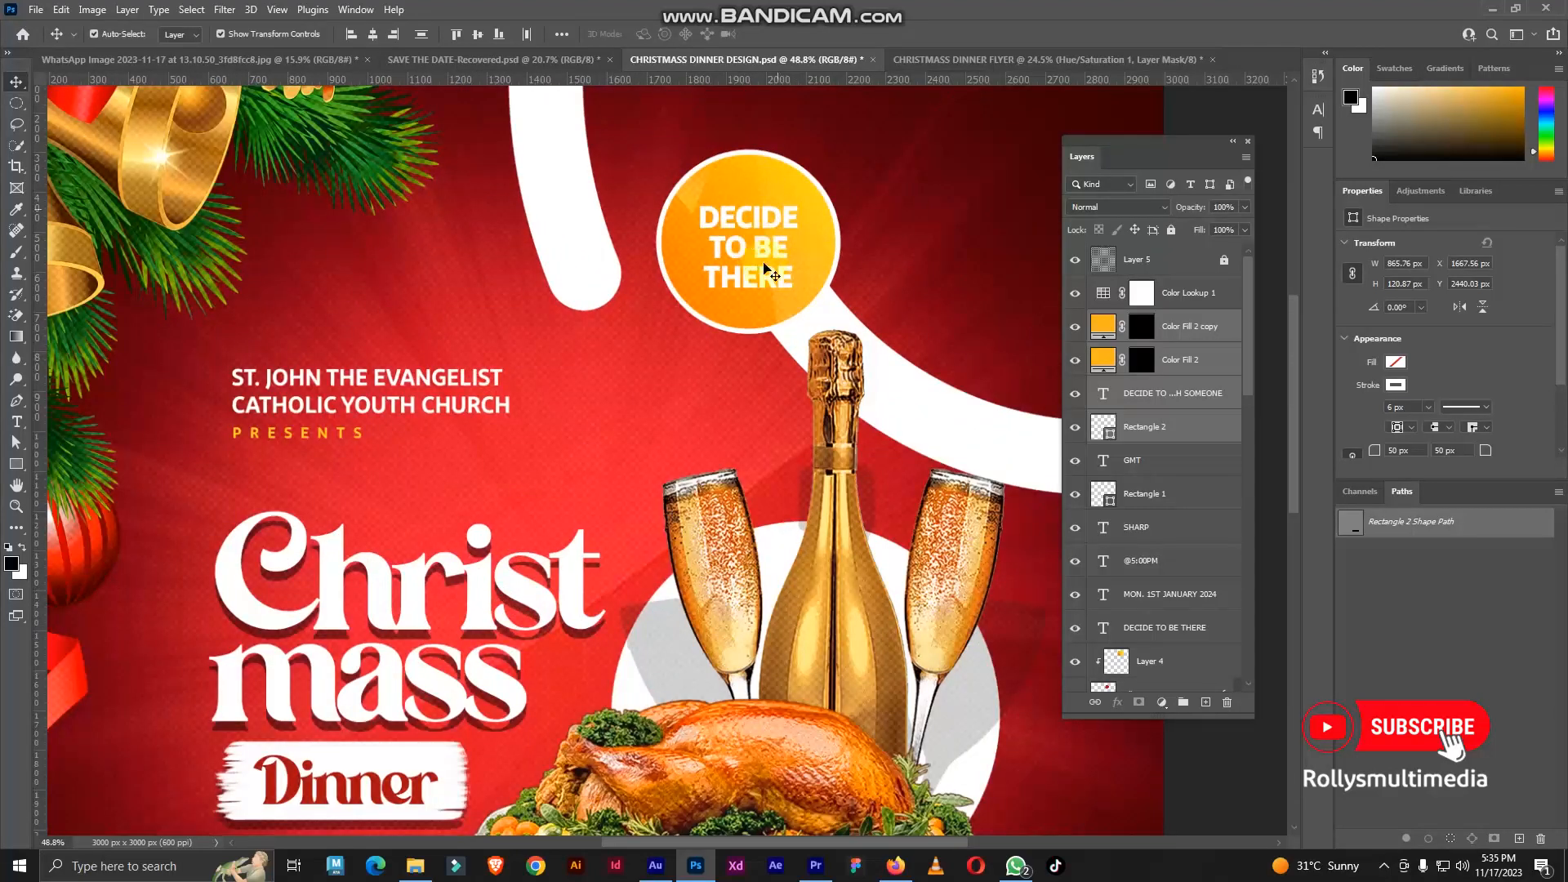
left_click(1007, 59)
scroll(908, 252, "up", 2)
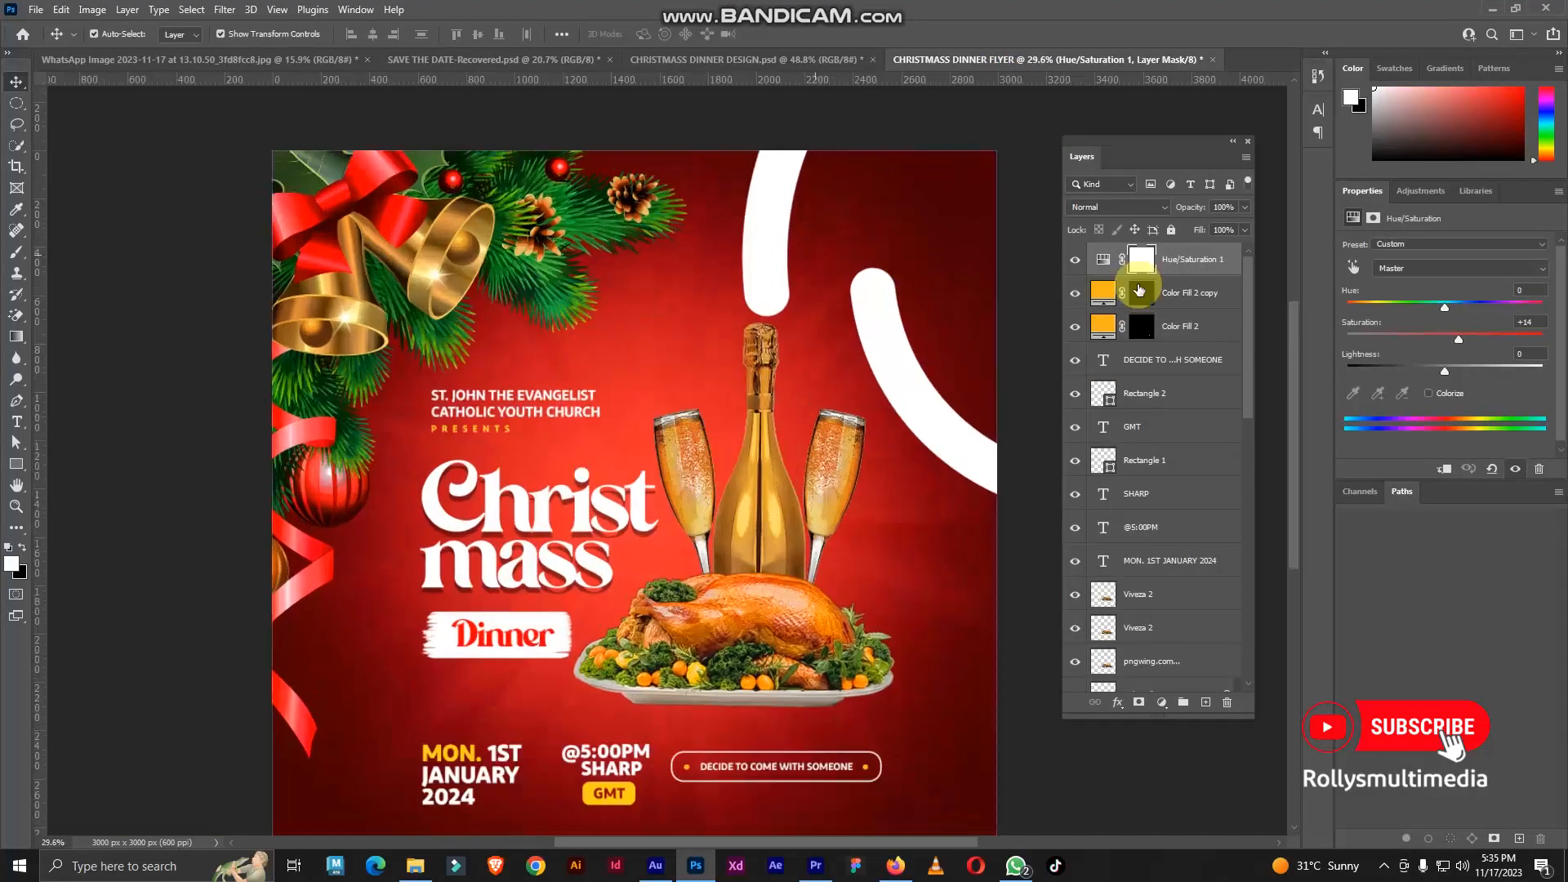
left_click(1168, 294)
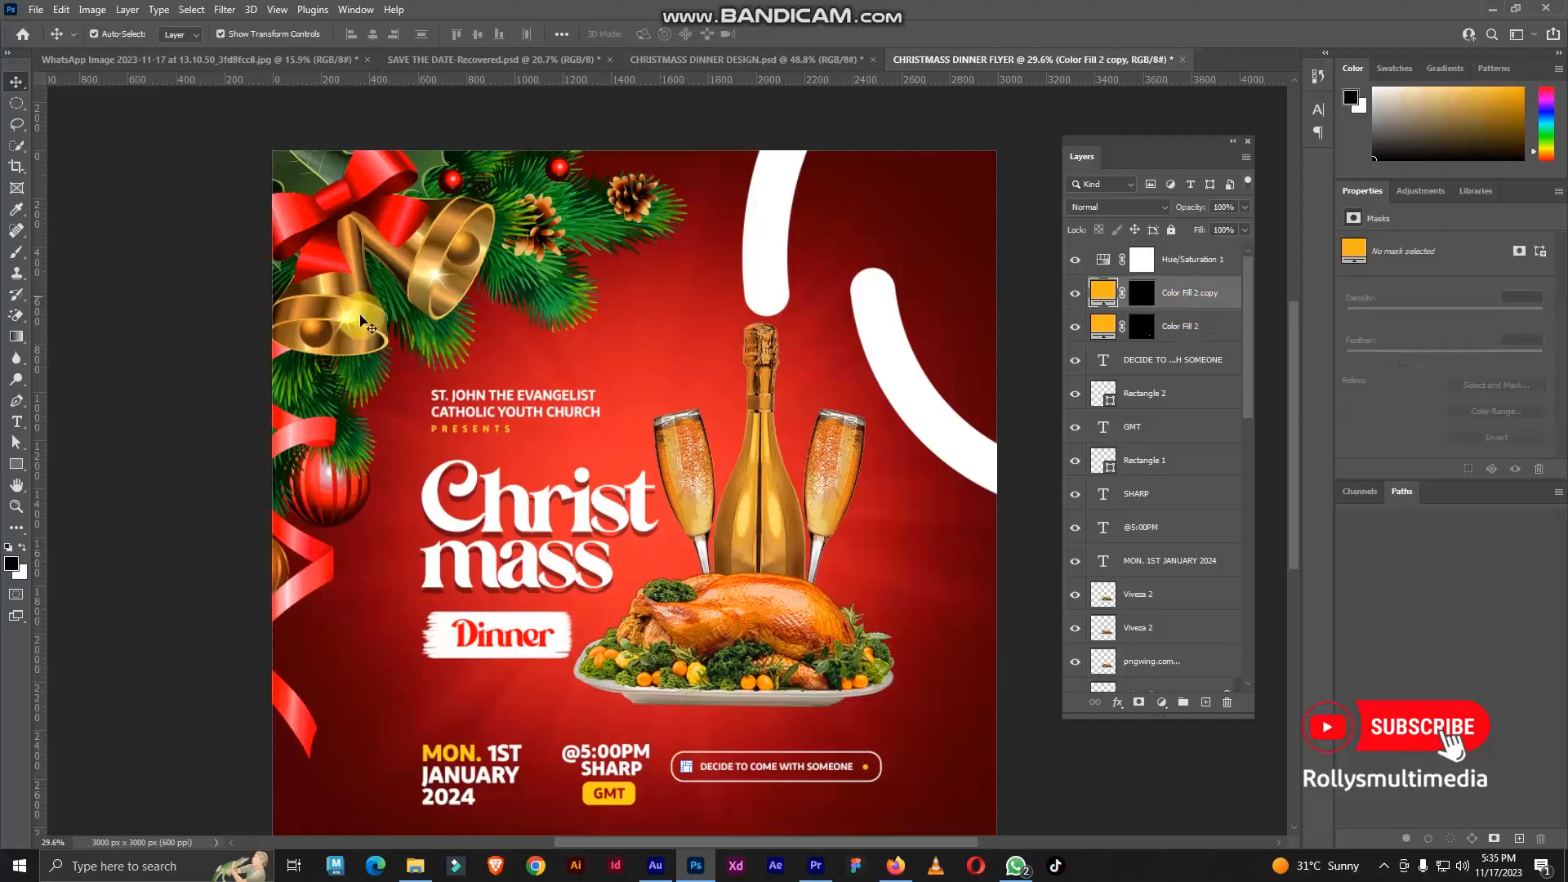
left_click(28, 471)
left_click(96, 482)
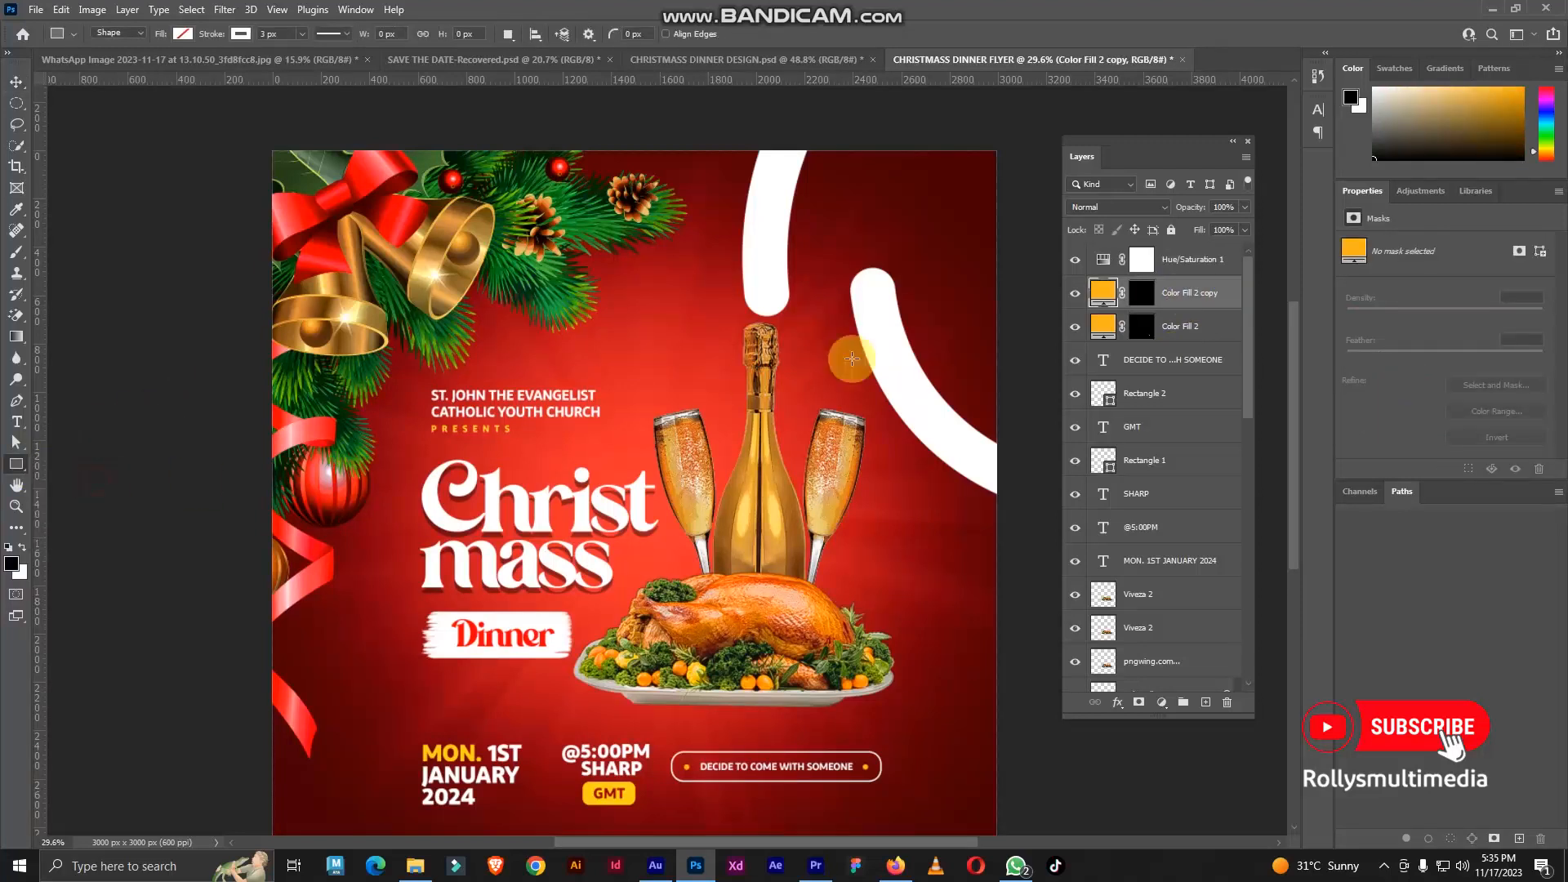
scroll(812, 276, "up", 1)
scroll(811, 276, "up", 1)
left_click_drag(678, 232, 829, 393)
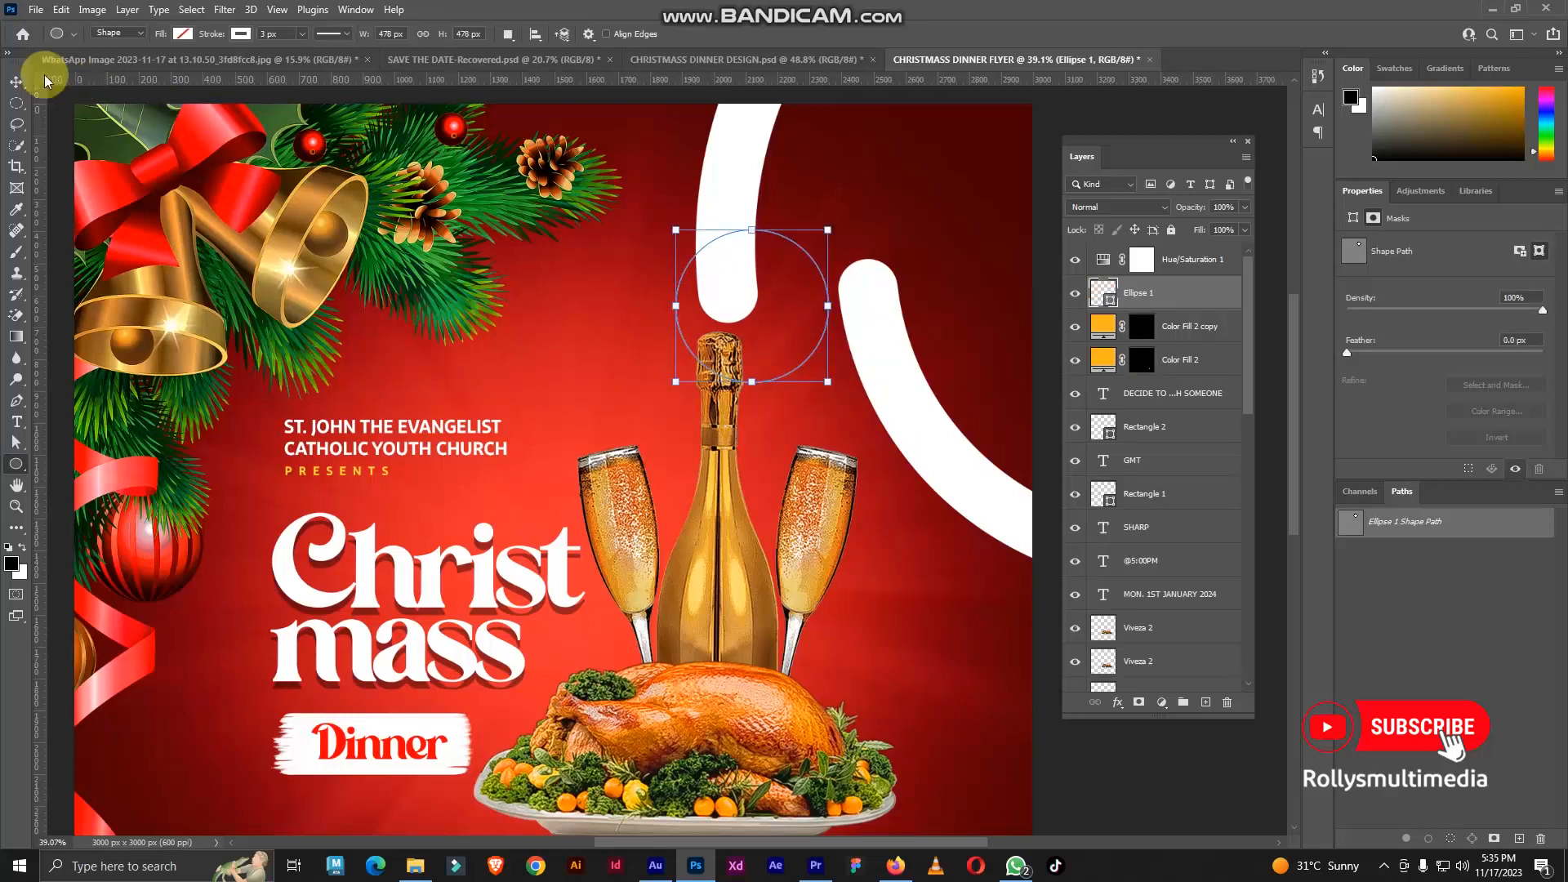
left_click(16, 83)
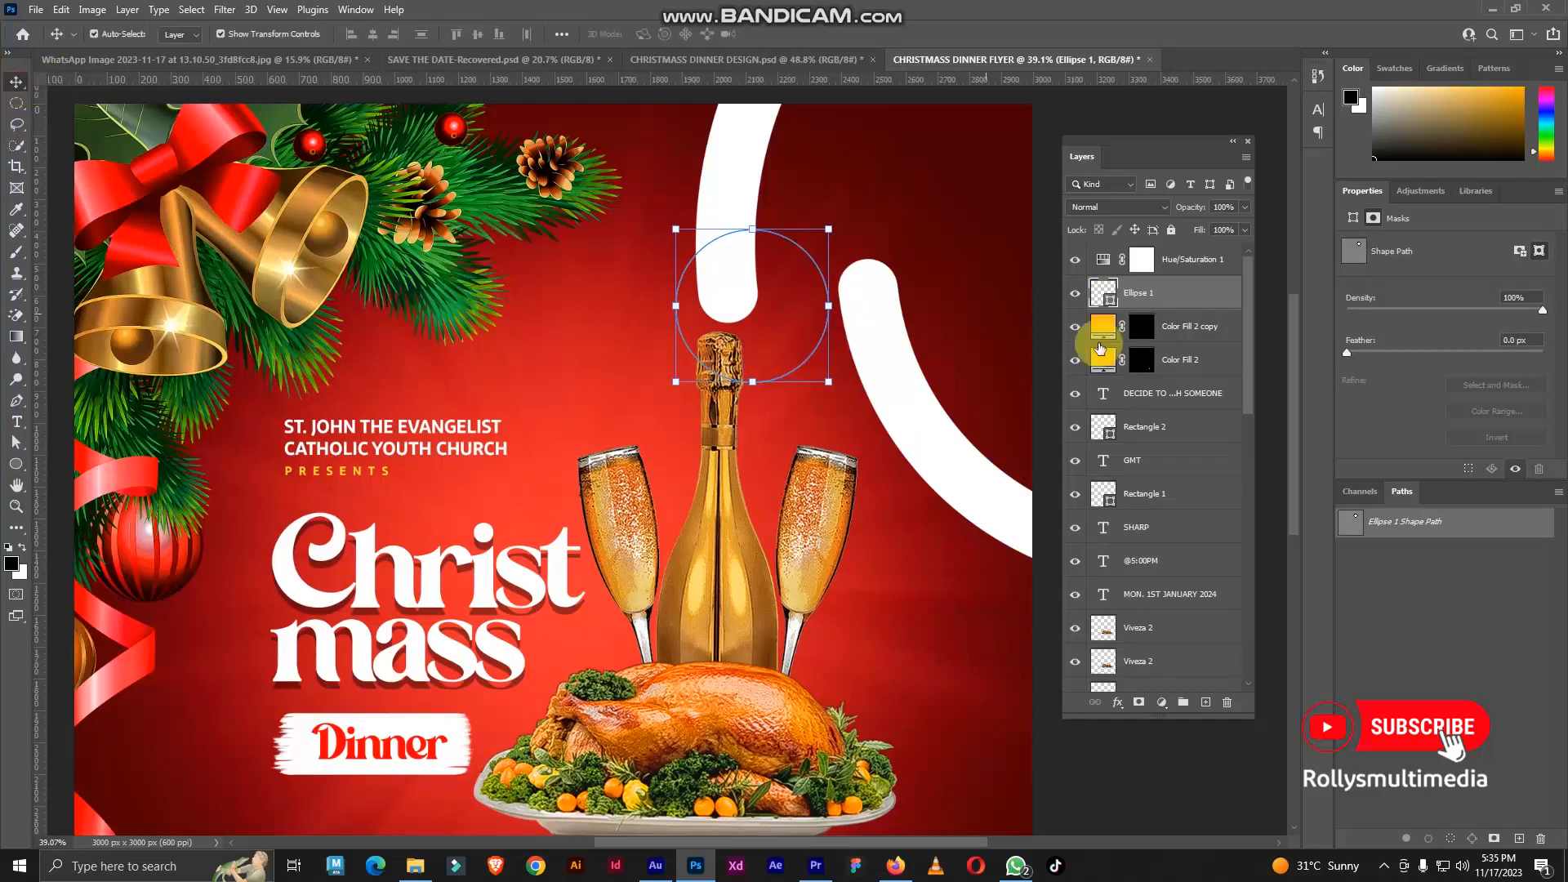
Fill the circle with red and give it a white stroke about 24.82 px wide
left_click(1353, 218)
left_click(1394, 365)
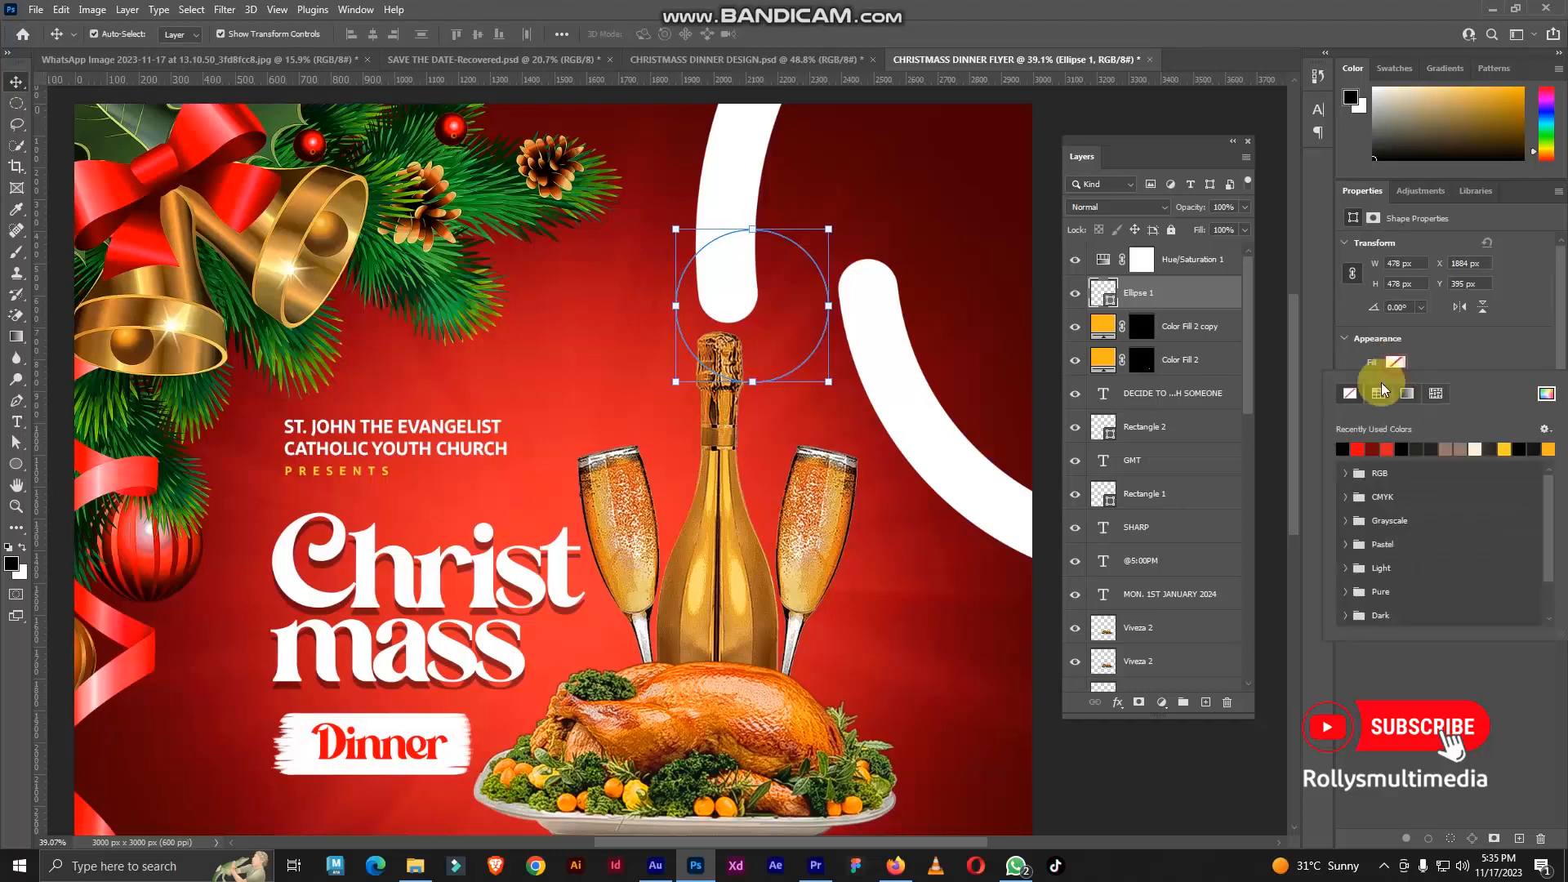
left_click(1358, 449)
left_click(1396, 362)
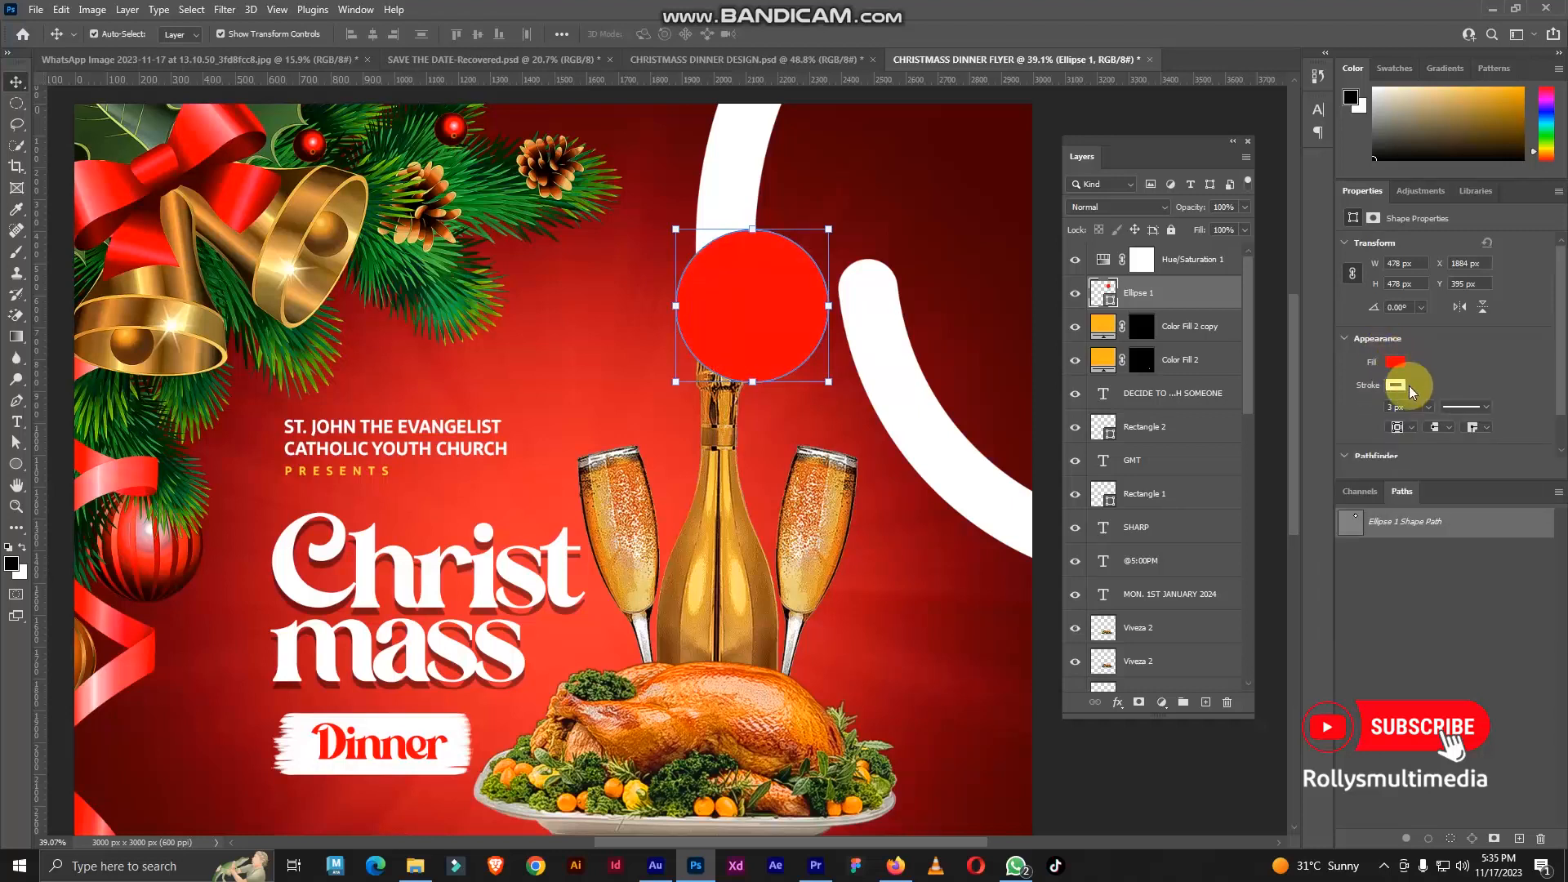
left_click(1404, 385)
left_click(1404, 385)
left_click_drag(1431, 402, 1434, 424)
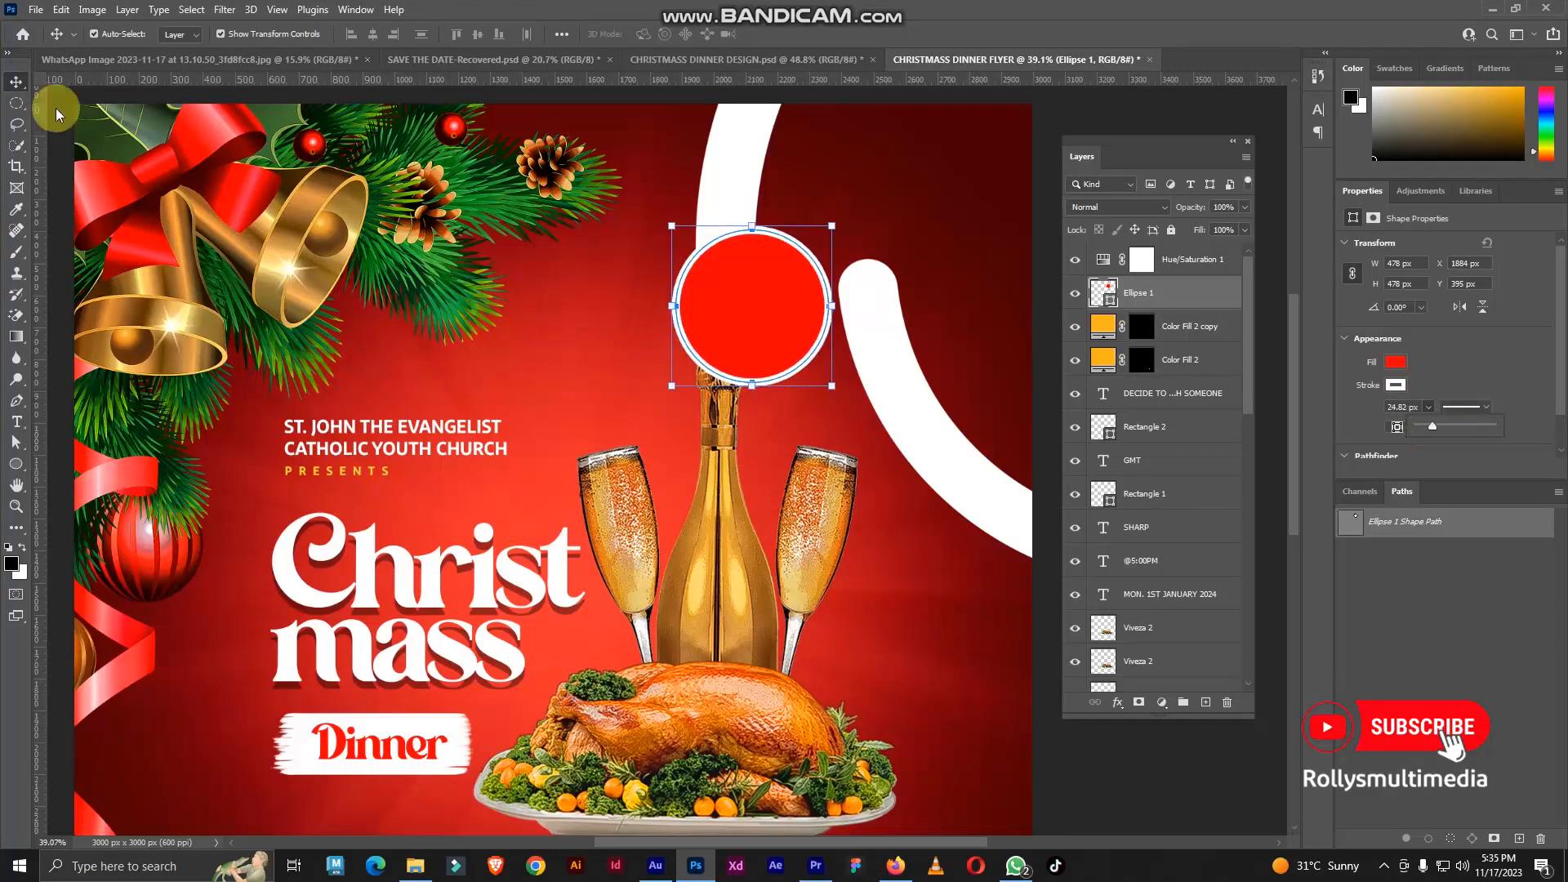
Scale the red circle to 83.02% and position it just above the bottle's top
mouse_move(769, 291)
left_mouse_down()
mouse_move(701, 243)
mouse_move(750, 276)
mouse_move(795, 276)
left_mouse_up()
scroll(780, 277, "down", 2)
scroll(785, 275, "up", 5)
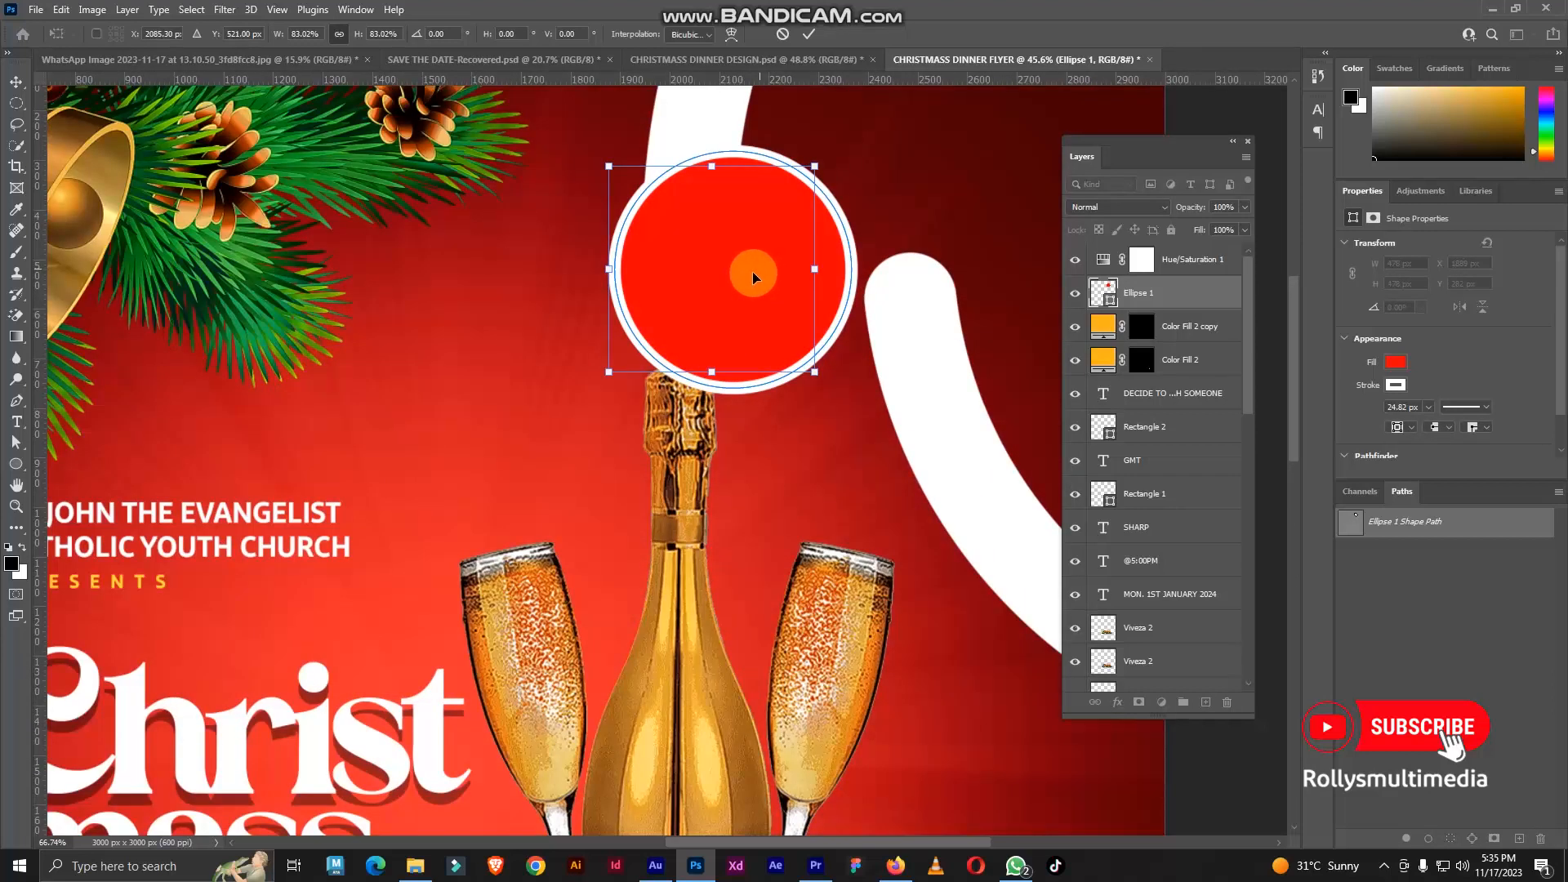
key("Return")
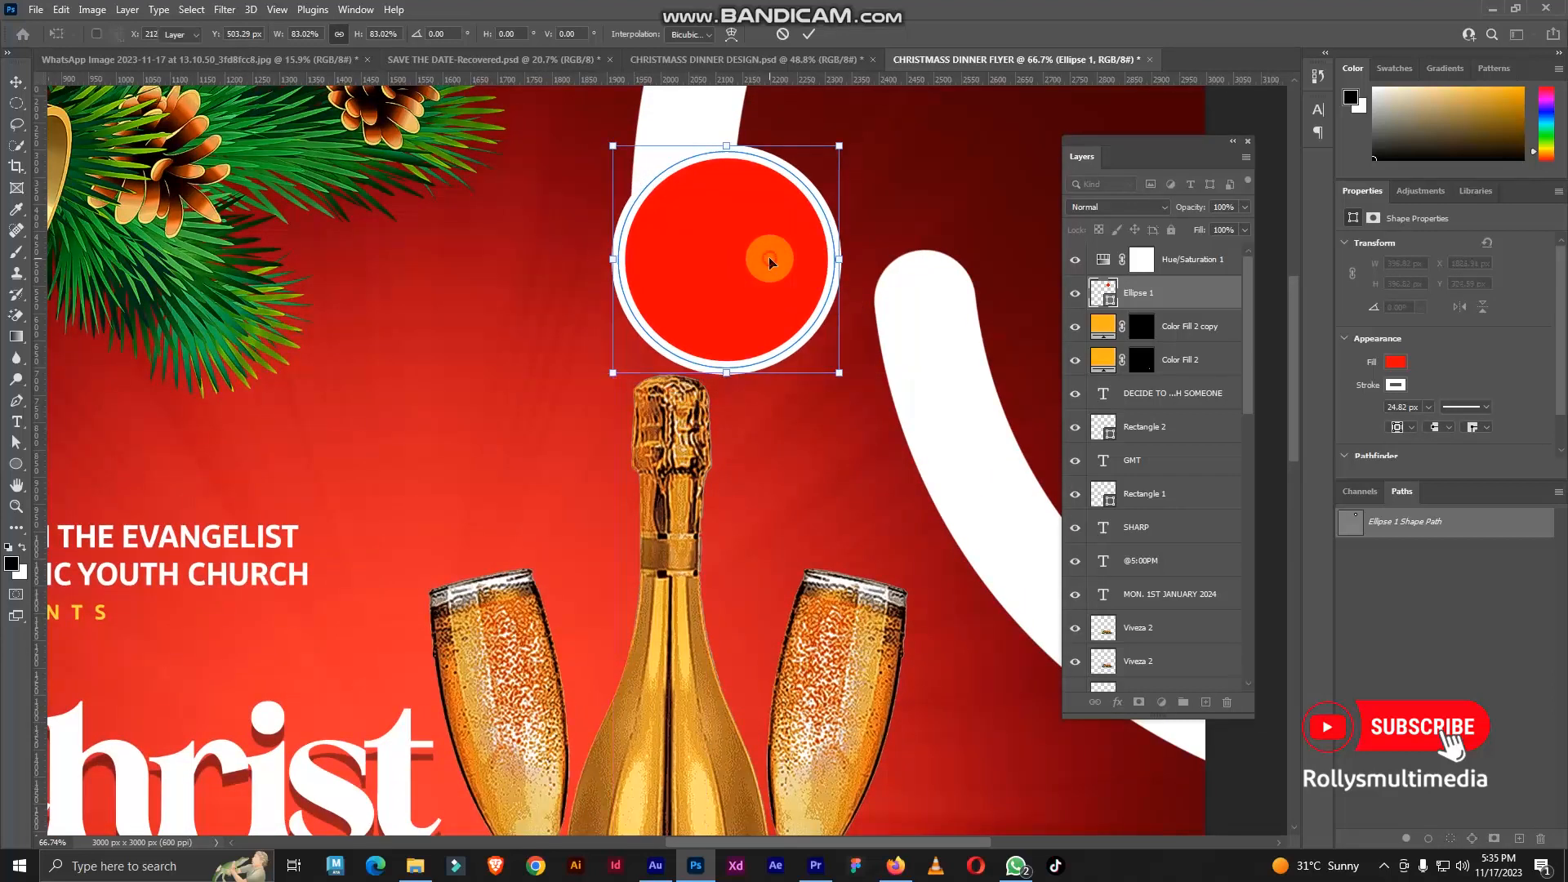
scroll(771, 302, "down", 3)
Copy the badge's orange-yellow gradient layer from CHRISTMASS DINNER DESIGN.psd into the flyer and place it over the red circle
left_click(768, 60)
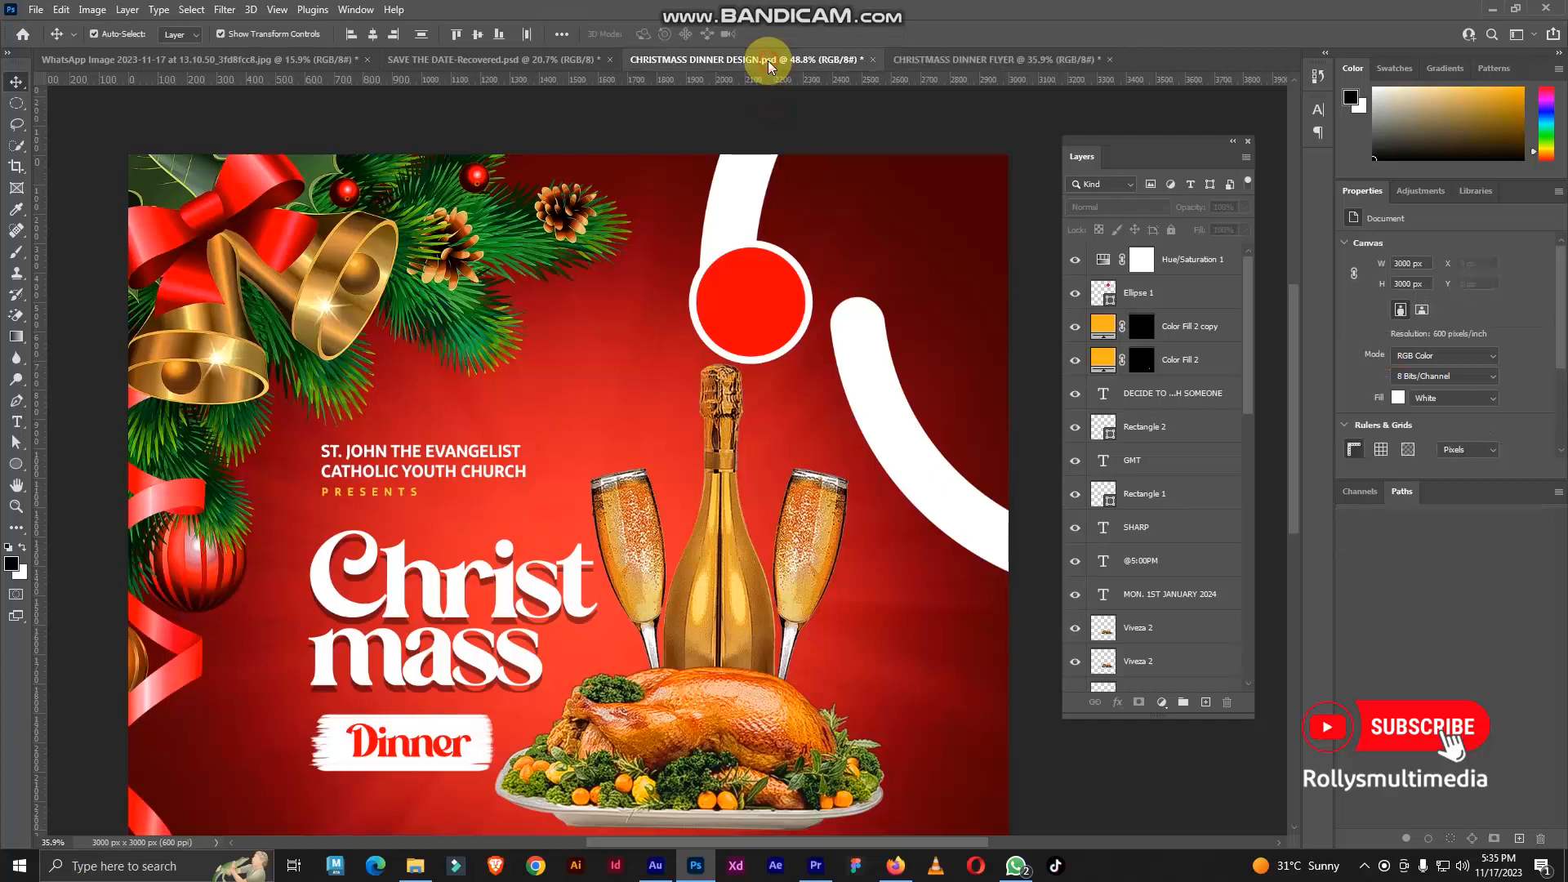
scroll(719, 285, "down", 2)
left_click(819, 281)
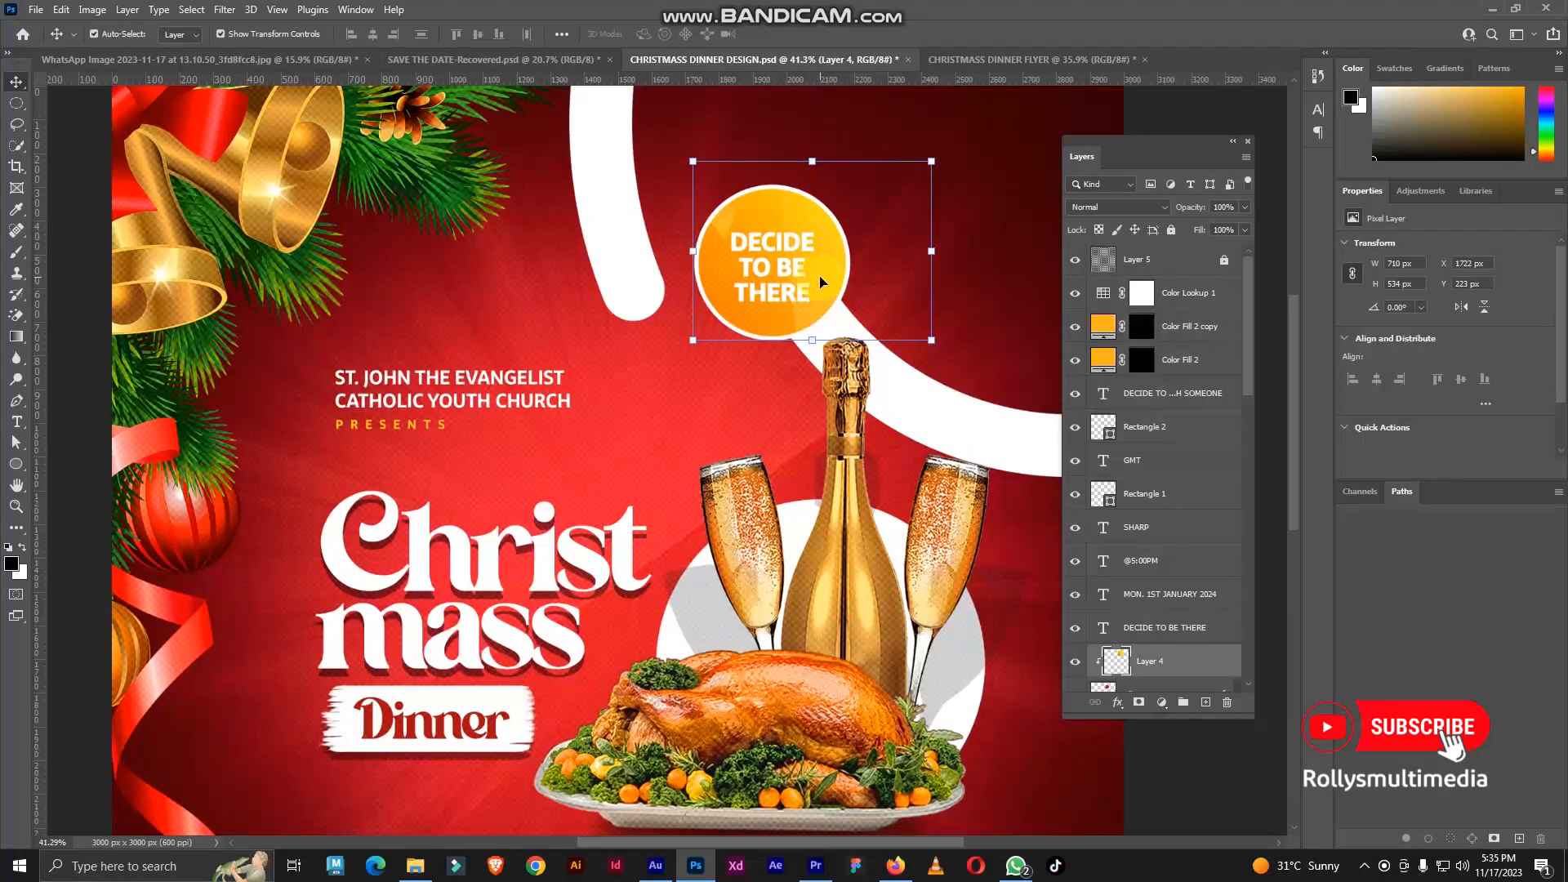
left_click_drag(821, 282, 951, 66)
left_click_drag(754, 250, 756, 248)
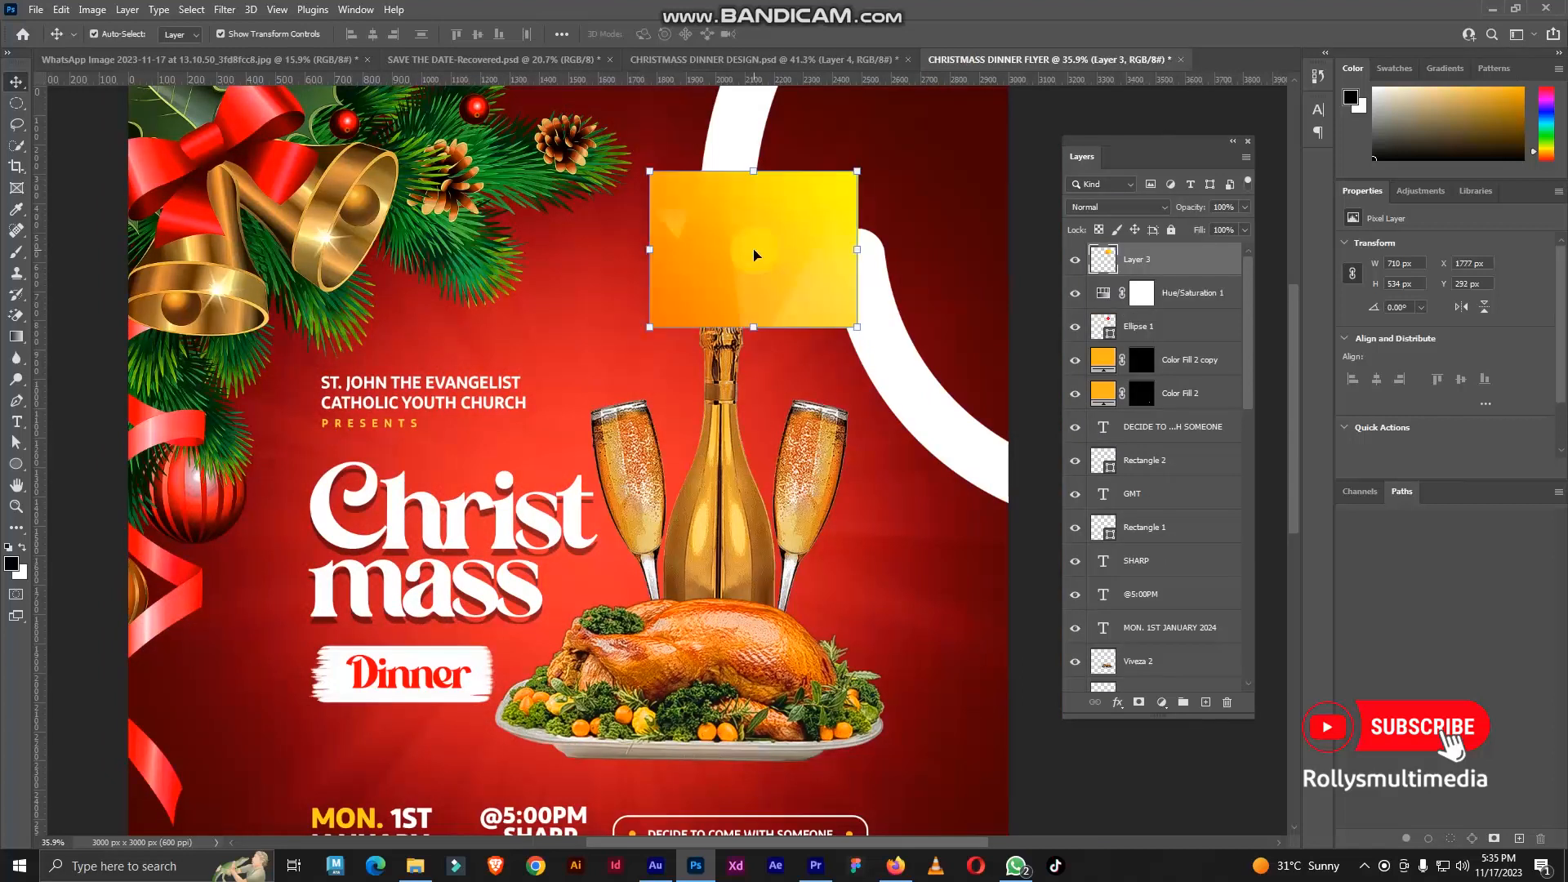
Move the gradient layer below Hue/Saturation 1 and clip it to Ellipse 1
scroll(788, 243, "up", 3)
left_click_drag(1131, 260, 1168, 294)
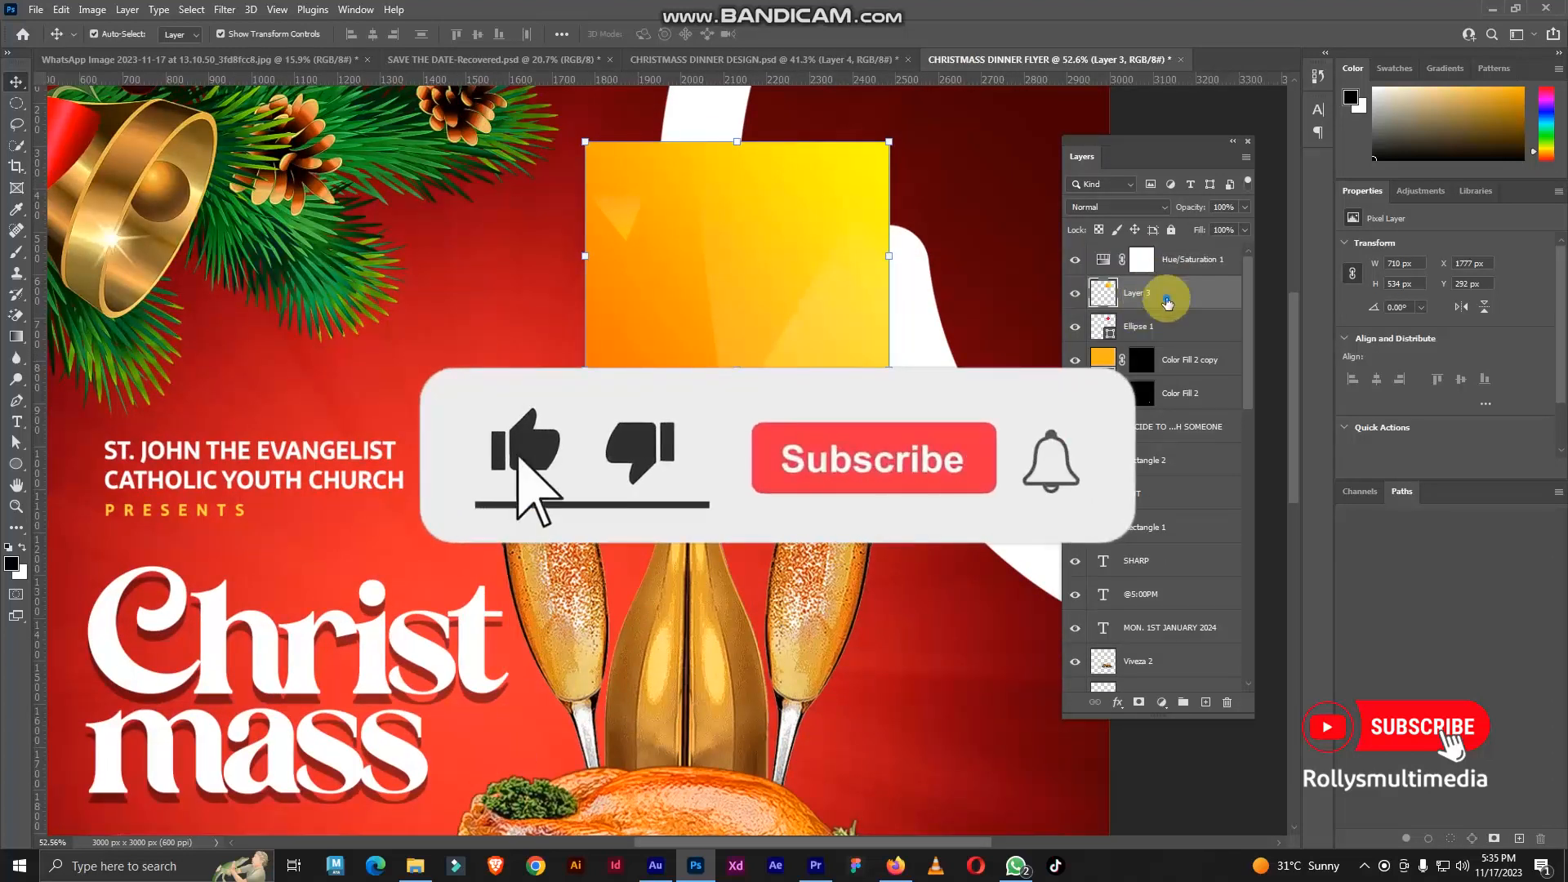
right_click(1168, 294)
left_click(1229, 474)
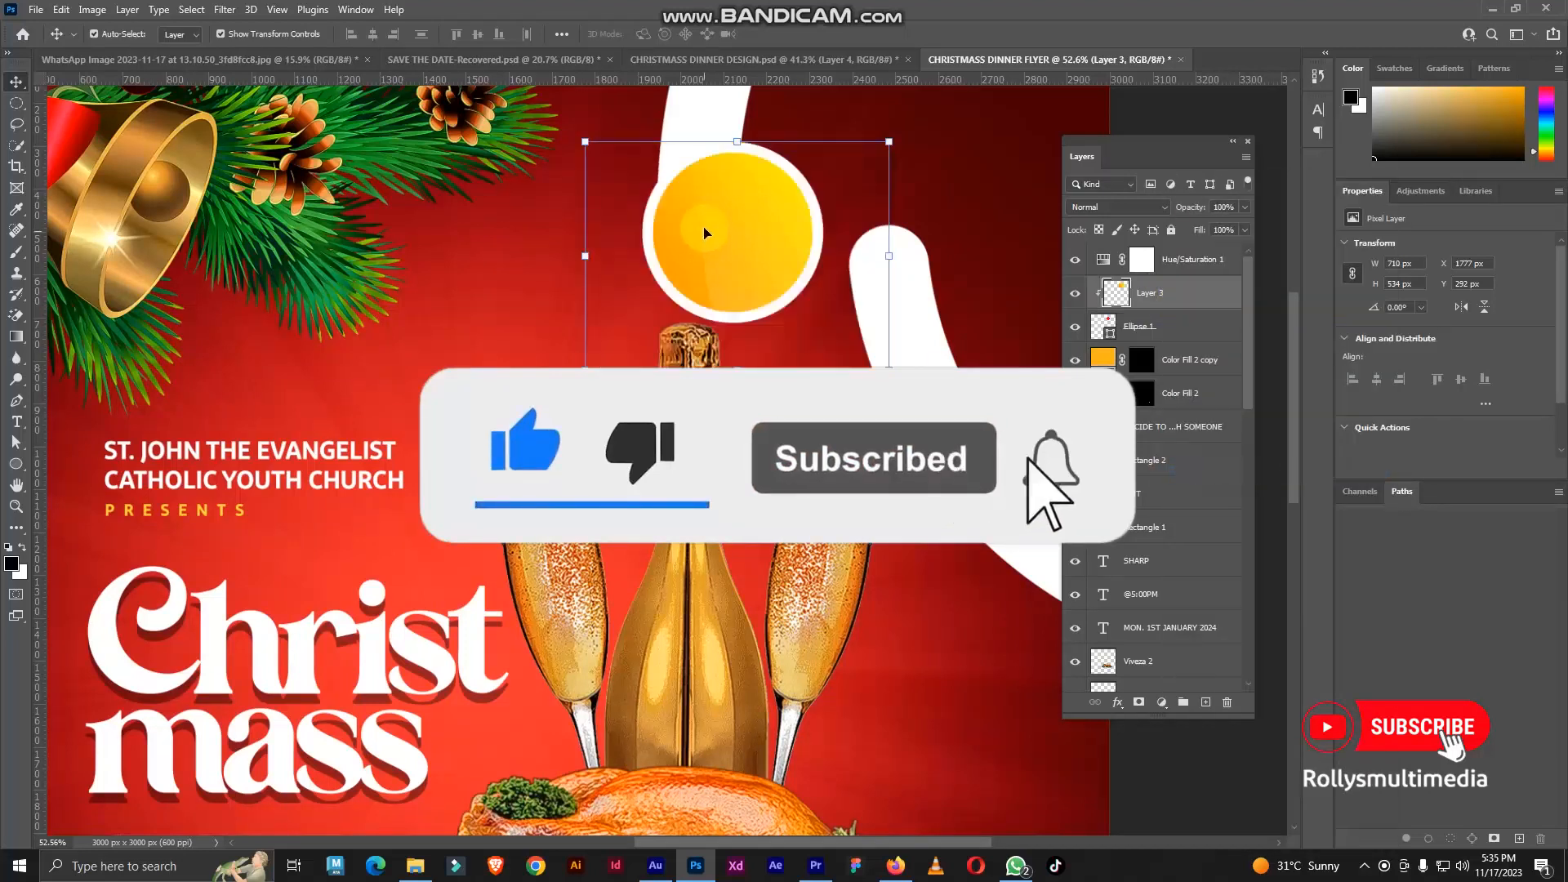
Scale the clipped gradient down to about 558 × 420 px so it still covers the circle
scroll(735, 327, "down", 3)
left_click_drag(760, 345, 767, 271)
key("Return")
scroll(747, 262, "up", 3)
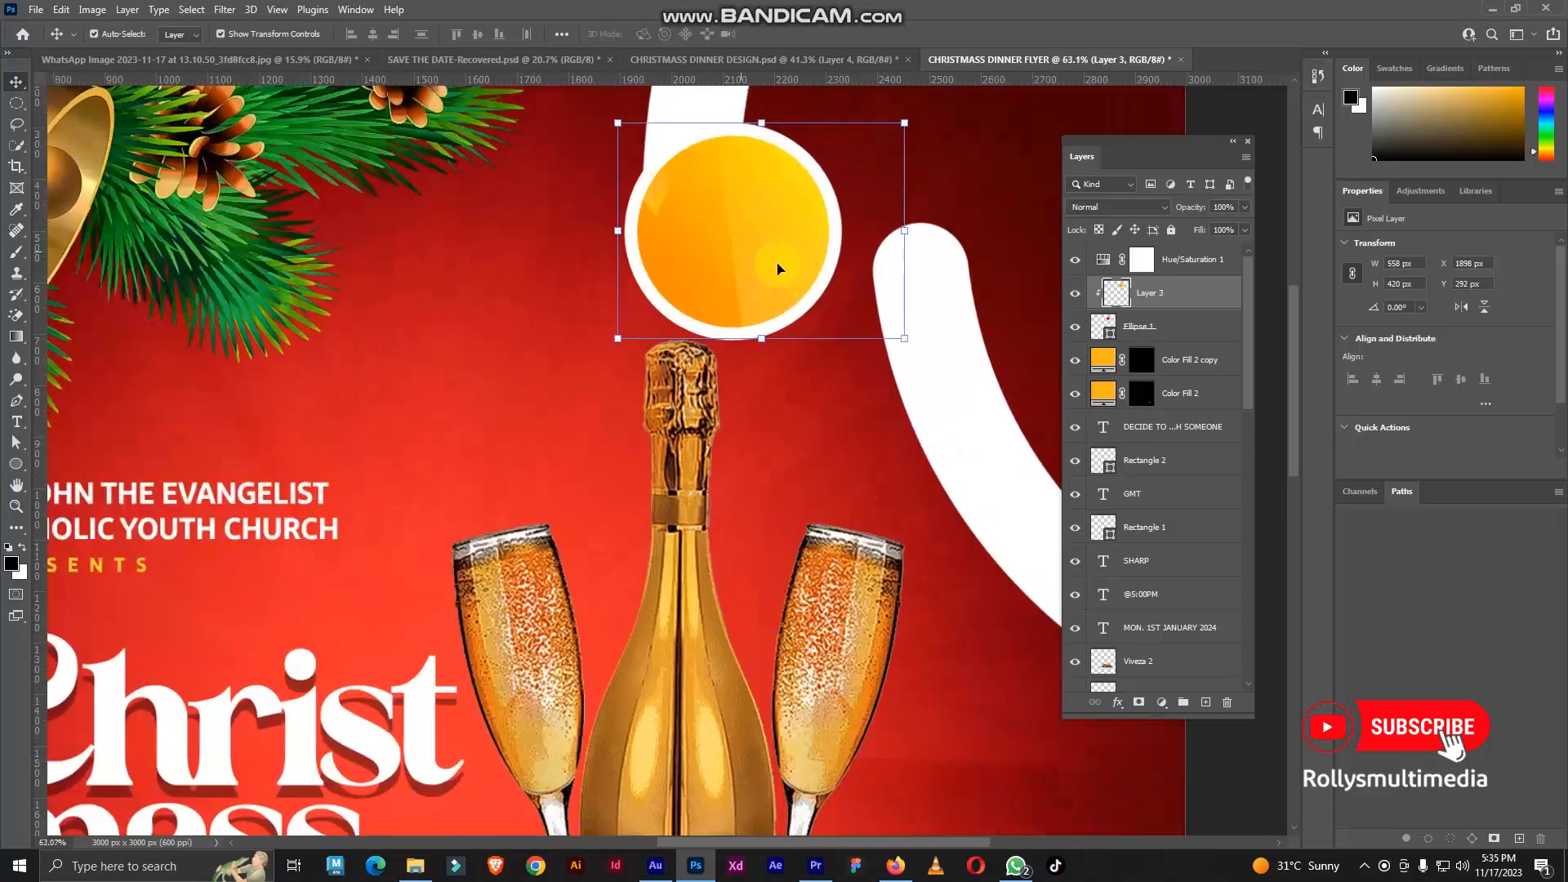
Copy the DECIDE TO BE THERE text from CHRISTMASS DINNER DESIGN.psd into the flyer and center it within the gold badge
left_click(707, 59)
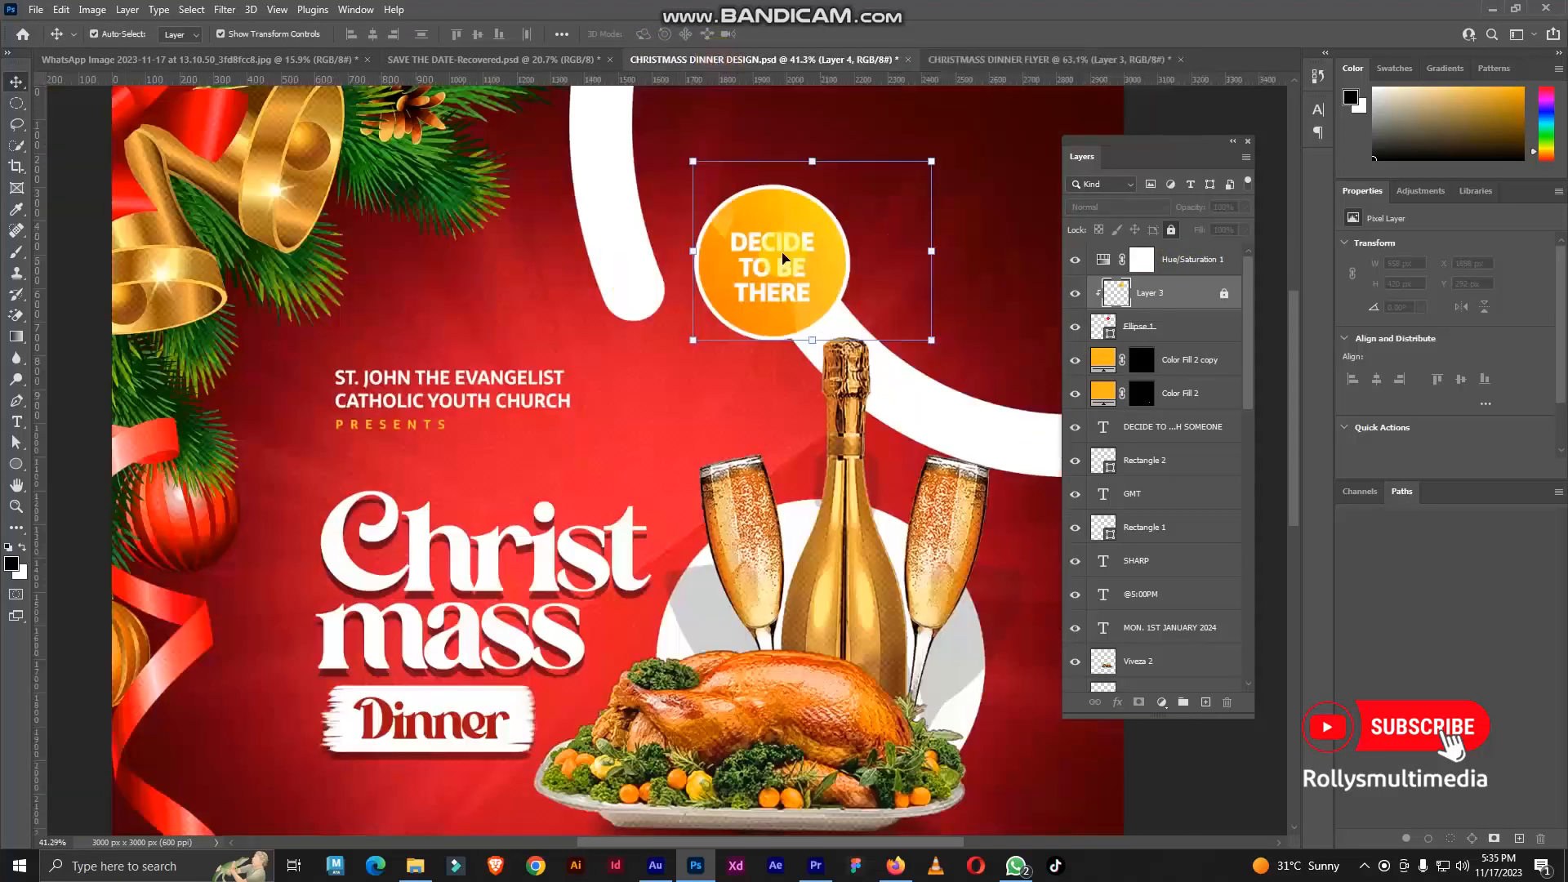
left_click(782, 286)
left_click_drag(790, 261, 835, 232)
scroll(835, 232, "up", 3)
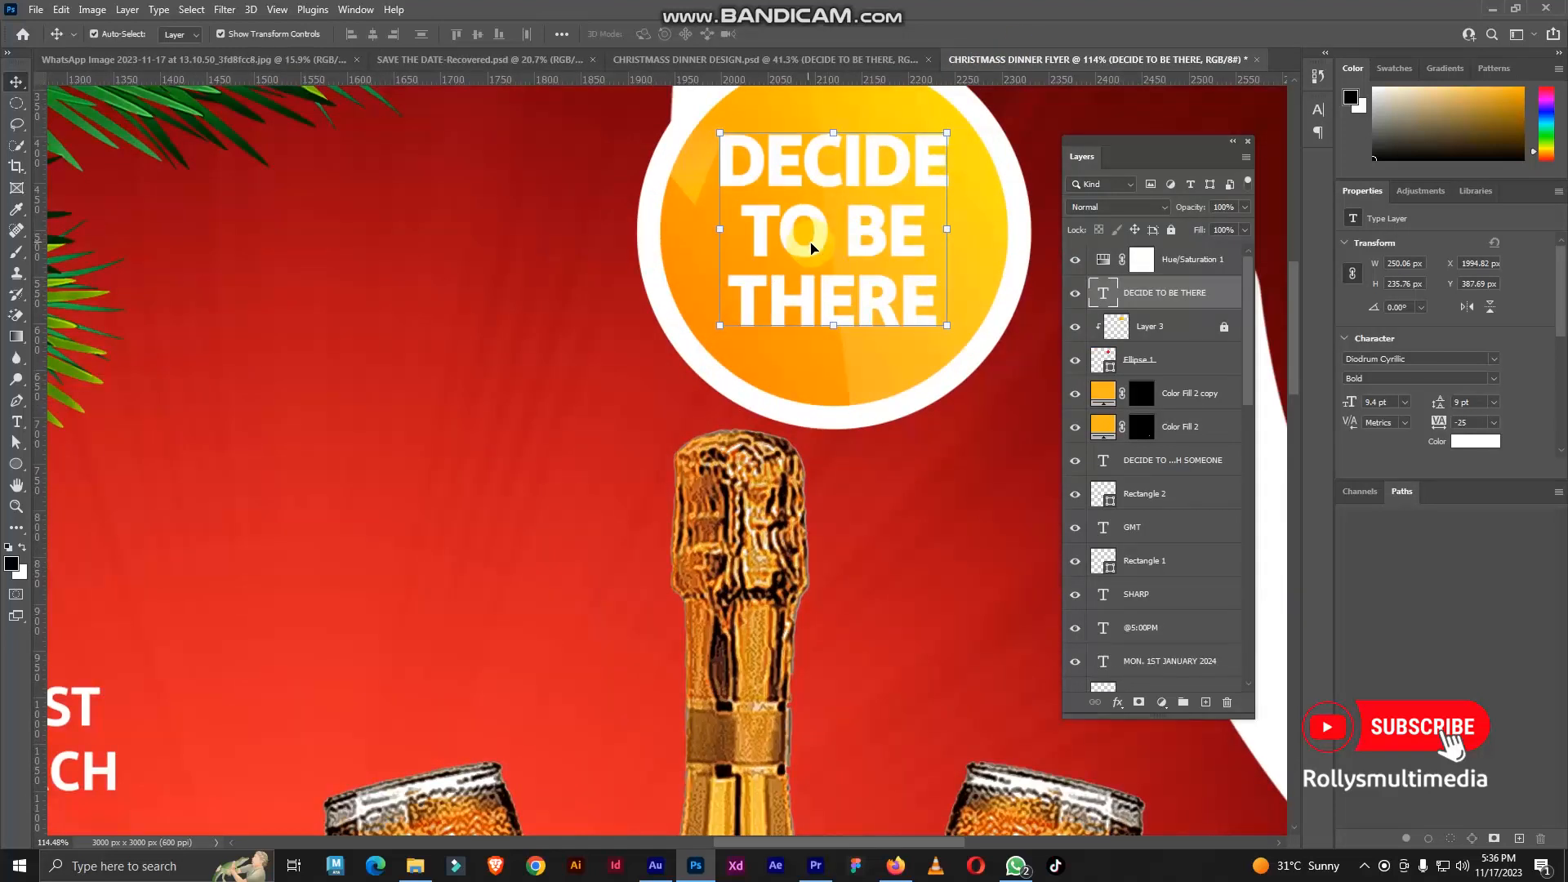
key("Down")
key("Down")
key("Down")
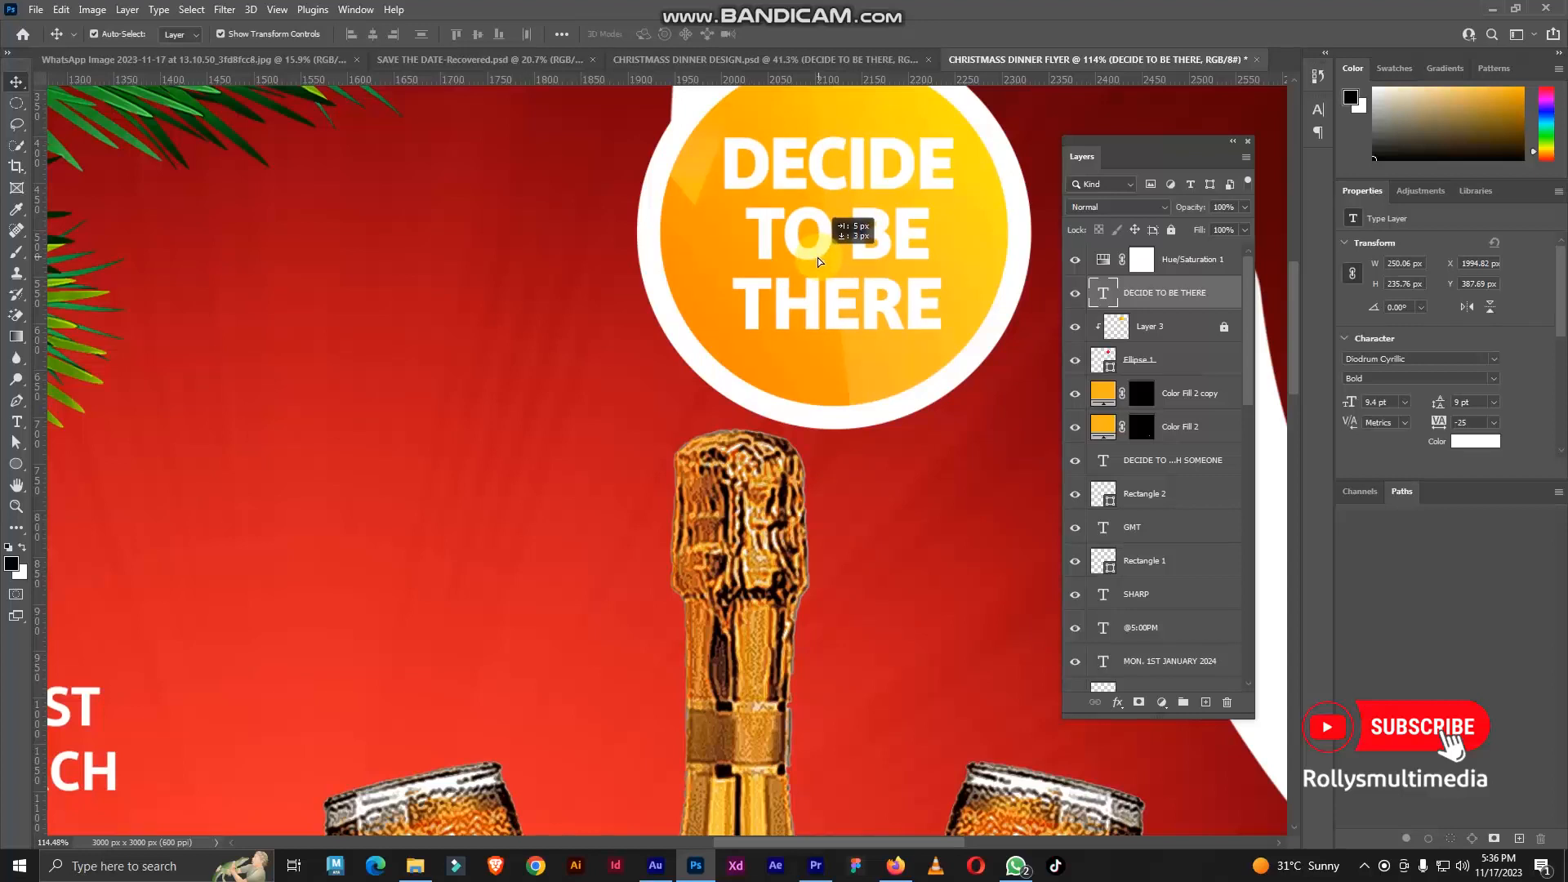
scroll(817, 258, "down", 2)
Release the clipping mask on Layer 3 and clip the gradient to Ellipse 1 again
scroll(837, 285, "down", 5)
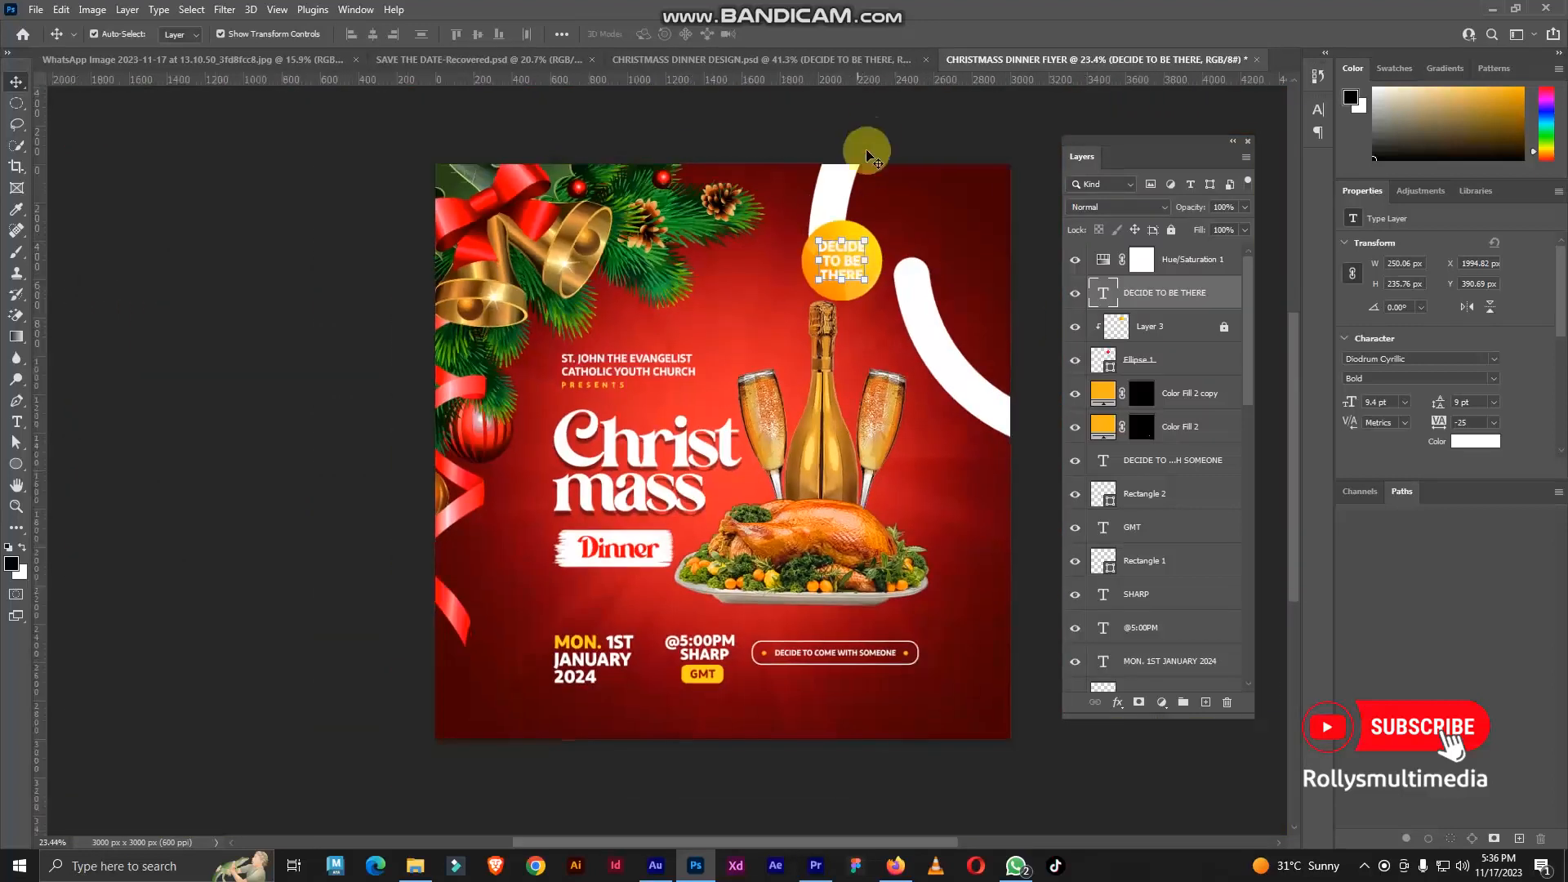
scroll(868, 280, "up", 2)
left_click(1142, 363)
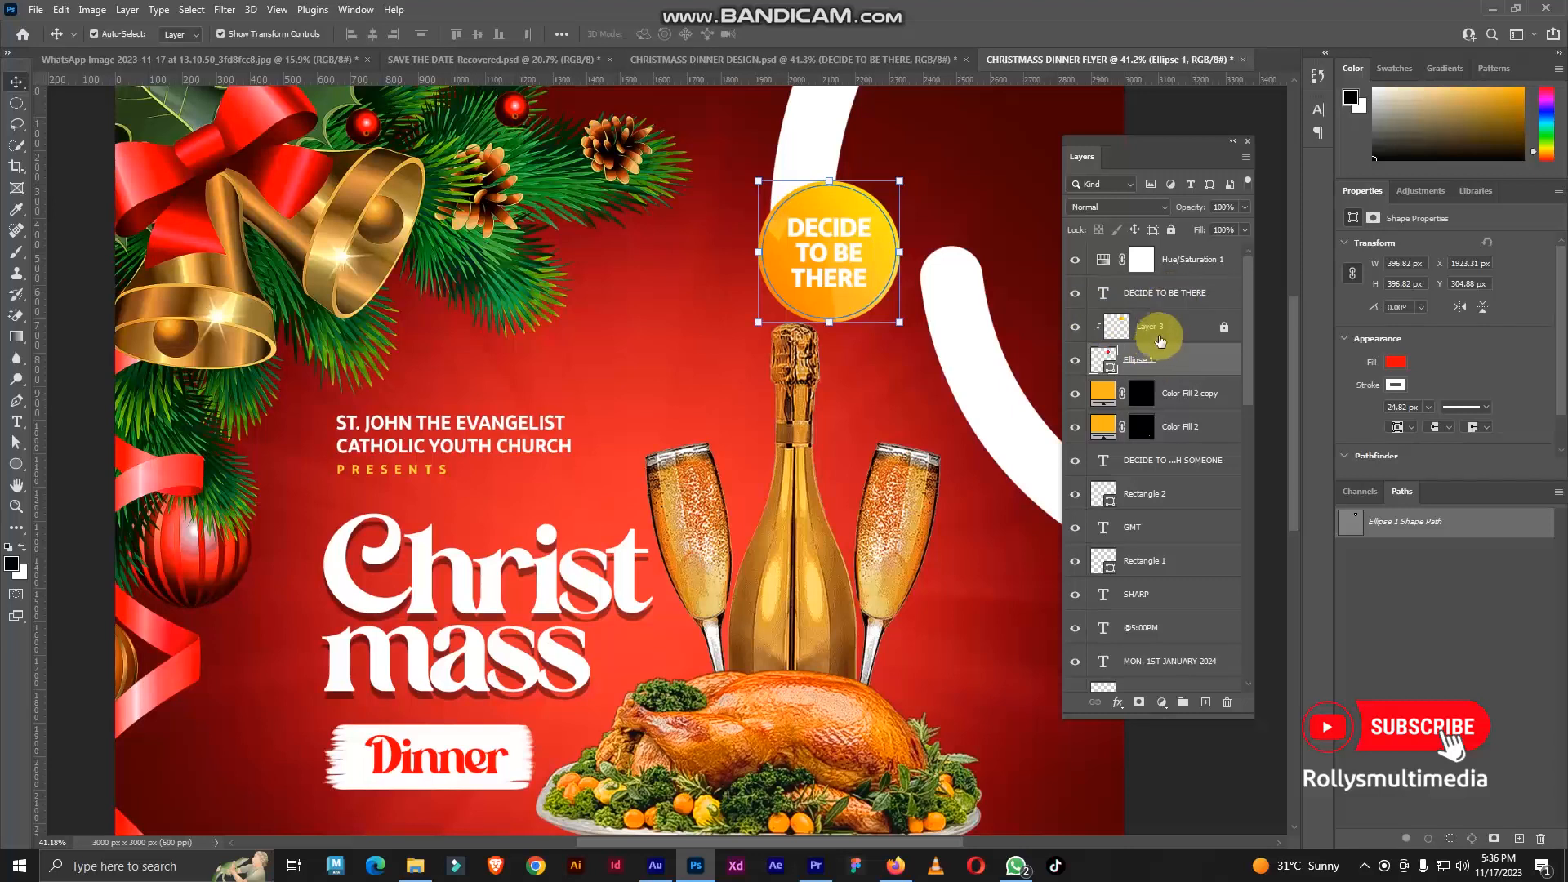
left_click(1194, 331)
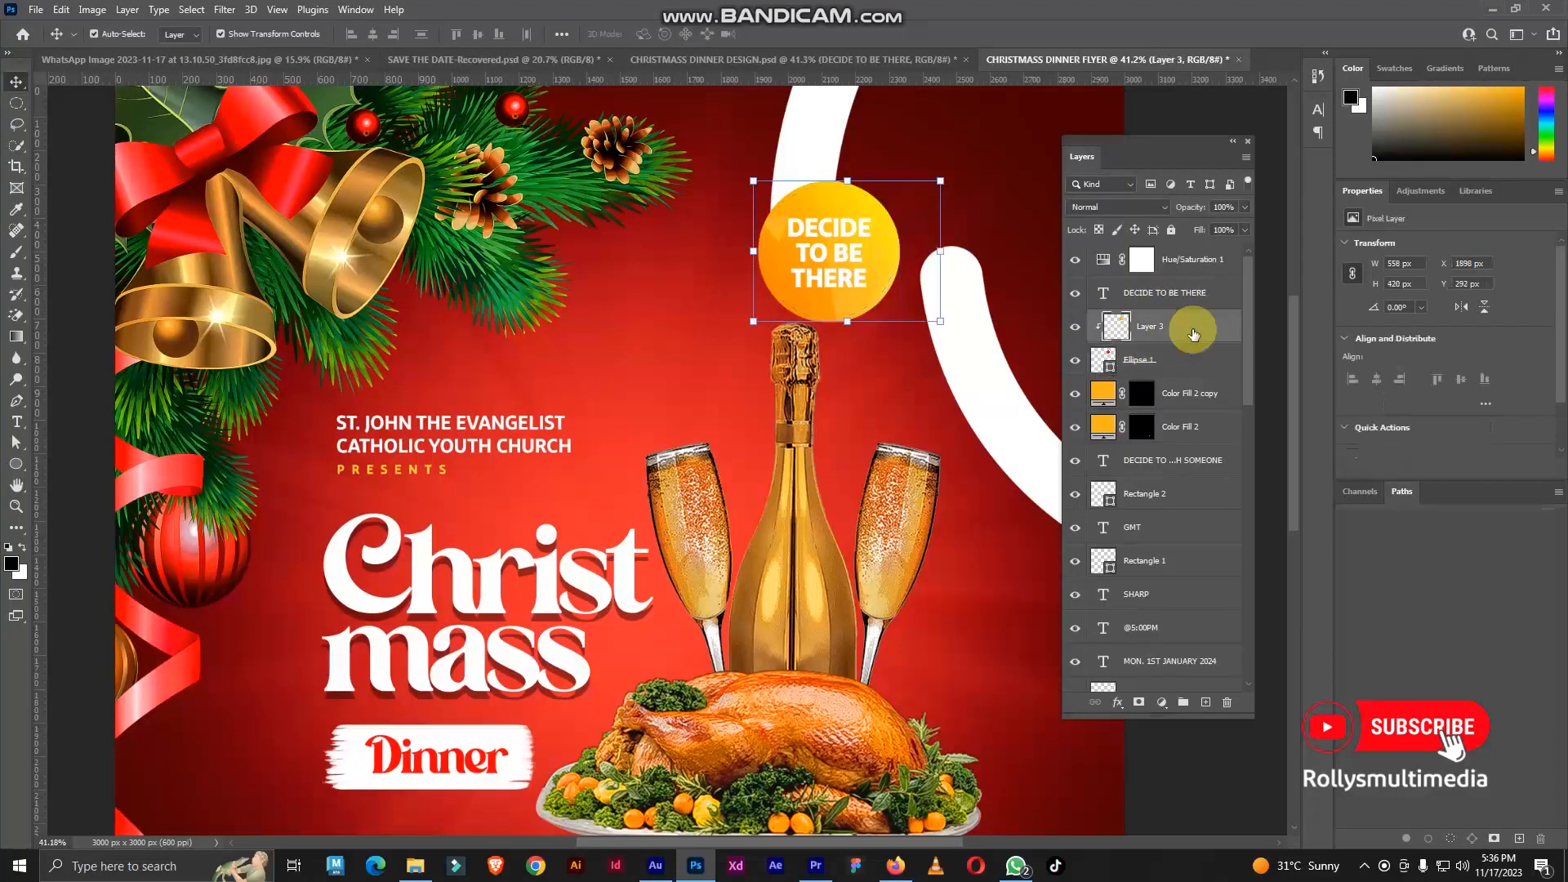
right_click(1191, 327)
left_click(1225, 471)
right_click(1180, 317)
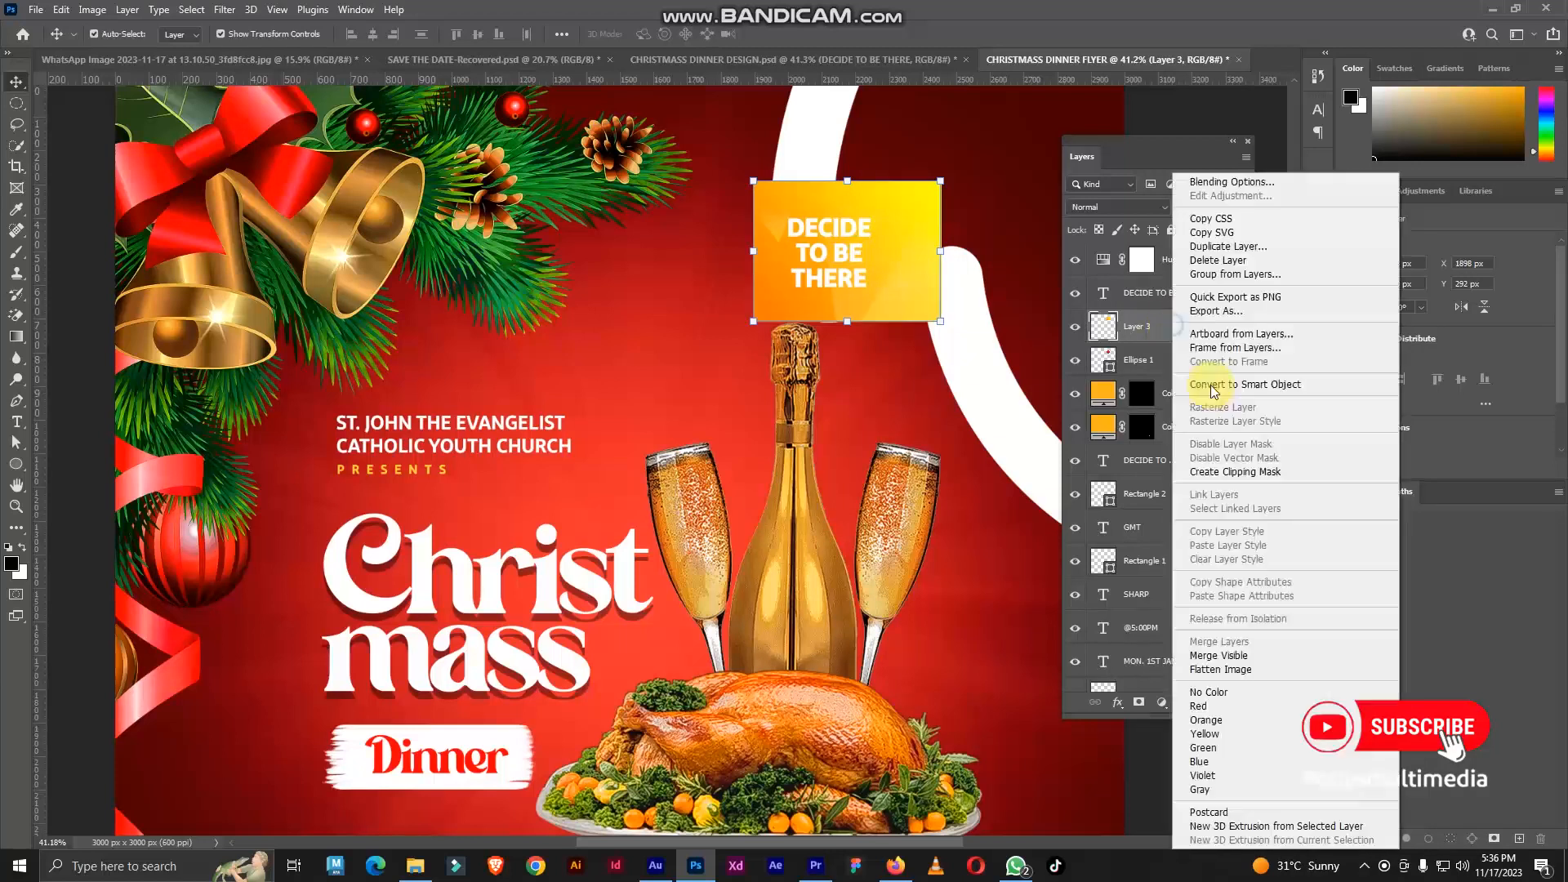
left_click(1217, 462)
scroll(849, 282, "down", 3)
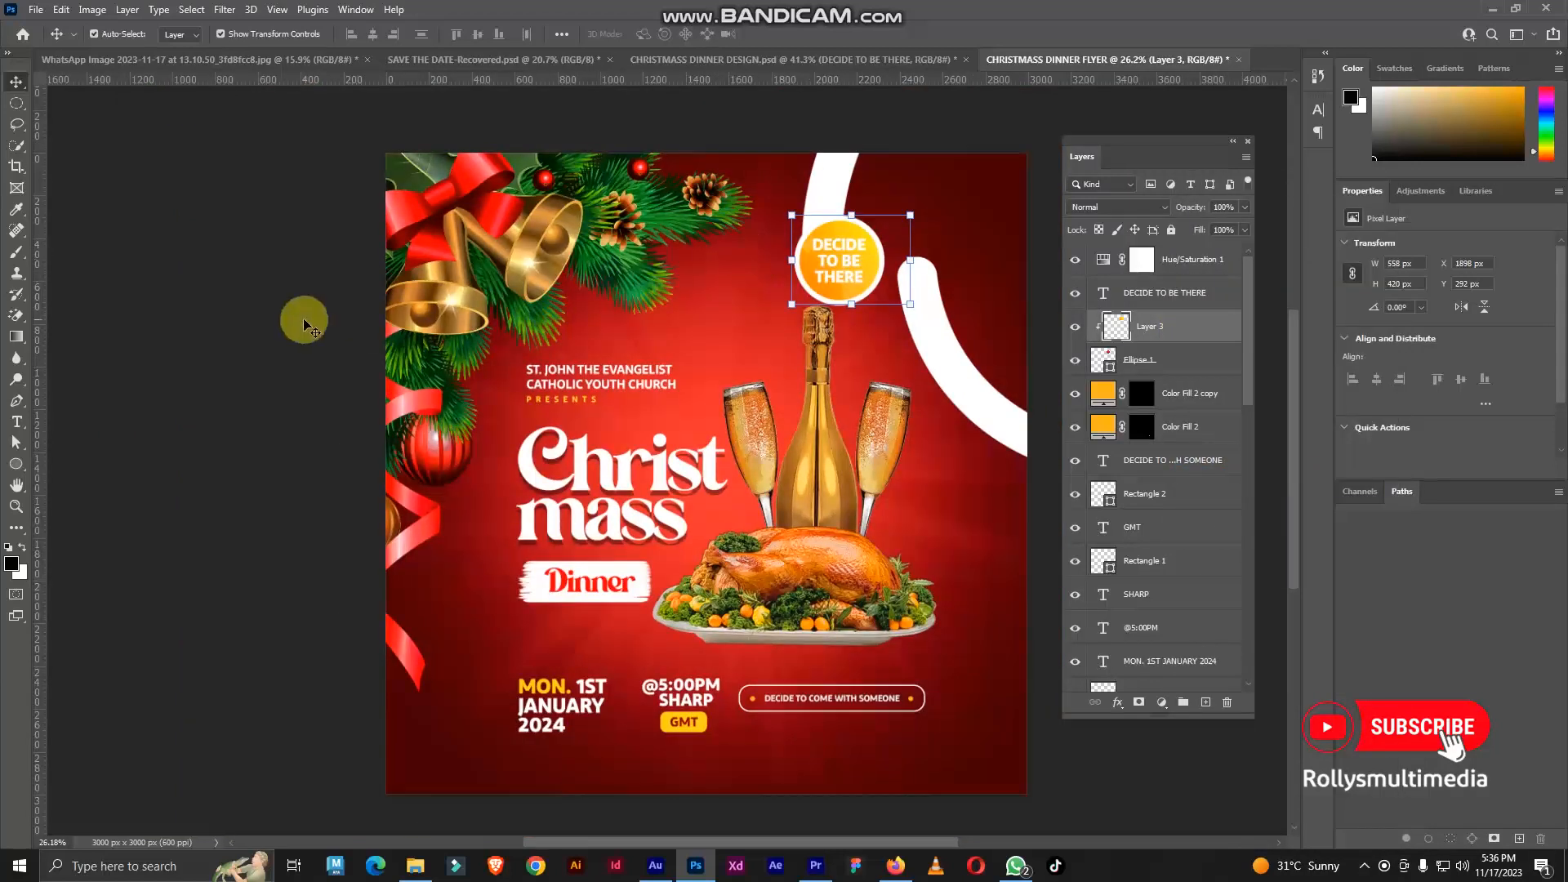
scroll(750, 264, "down", 2)
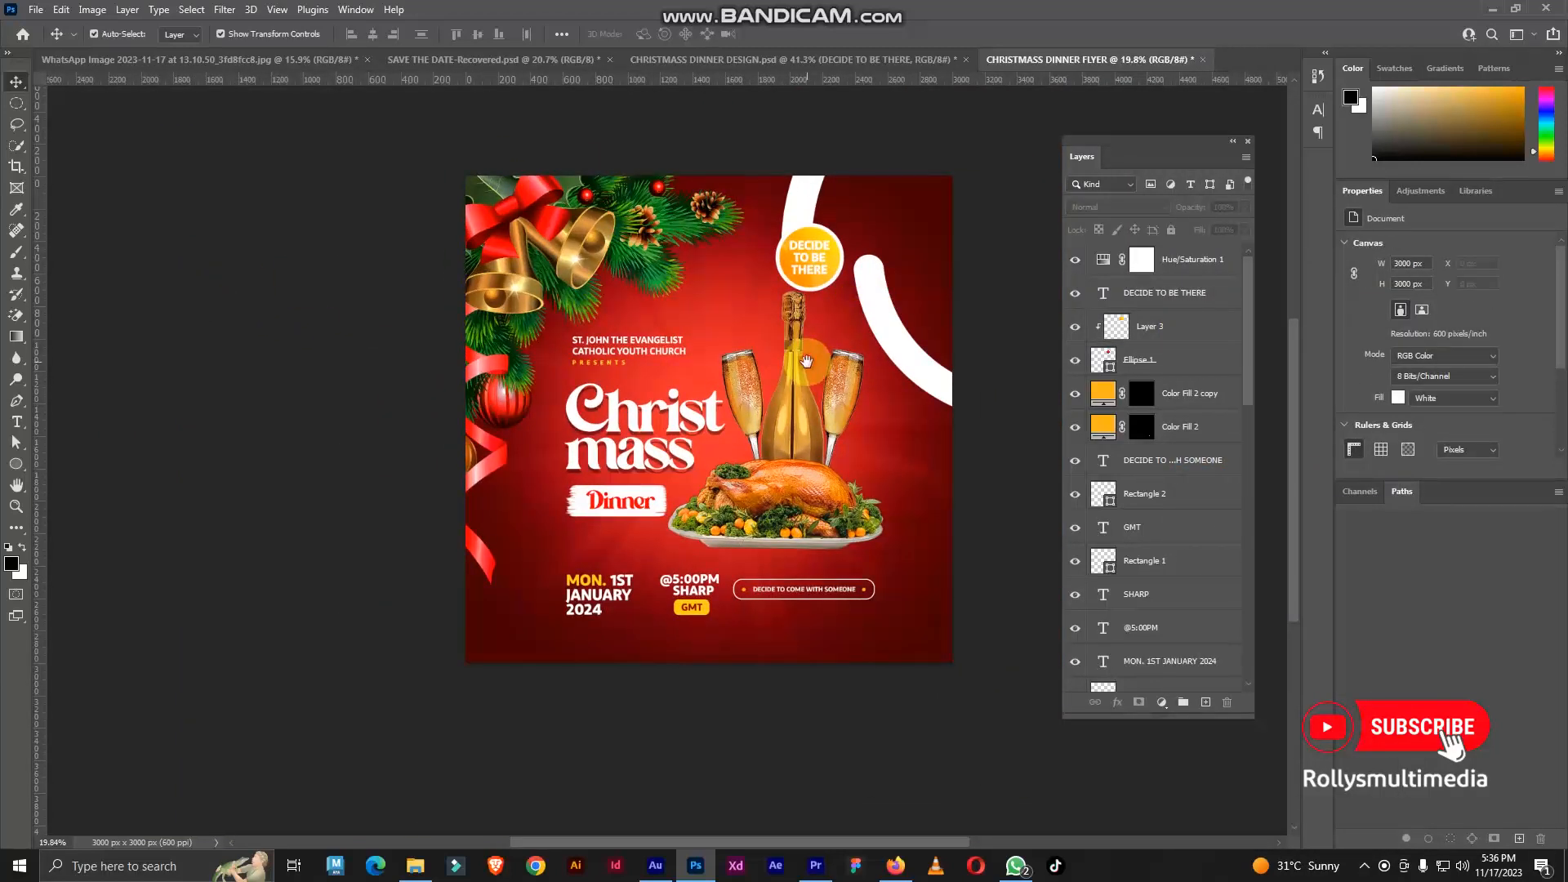
scroll(738, 271, "up", 1)
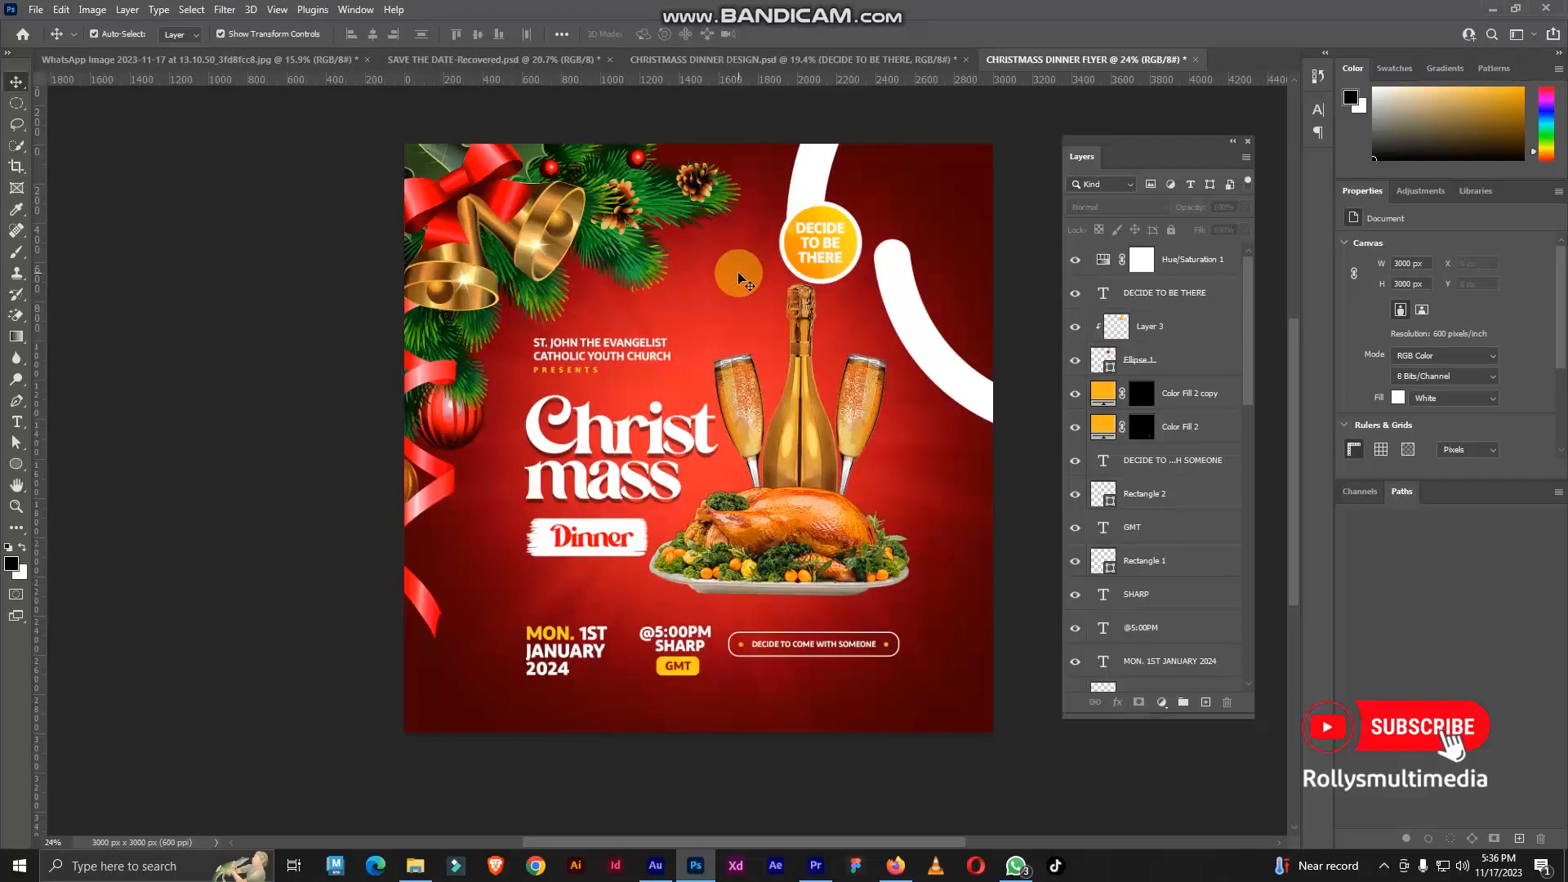
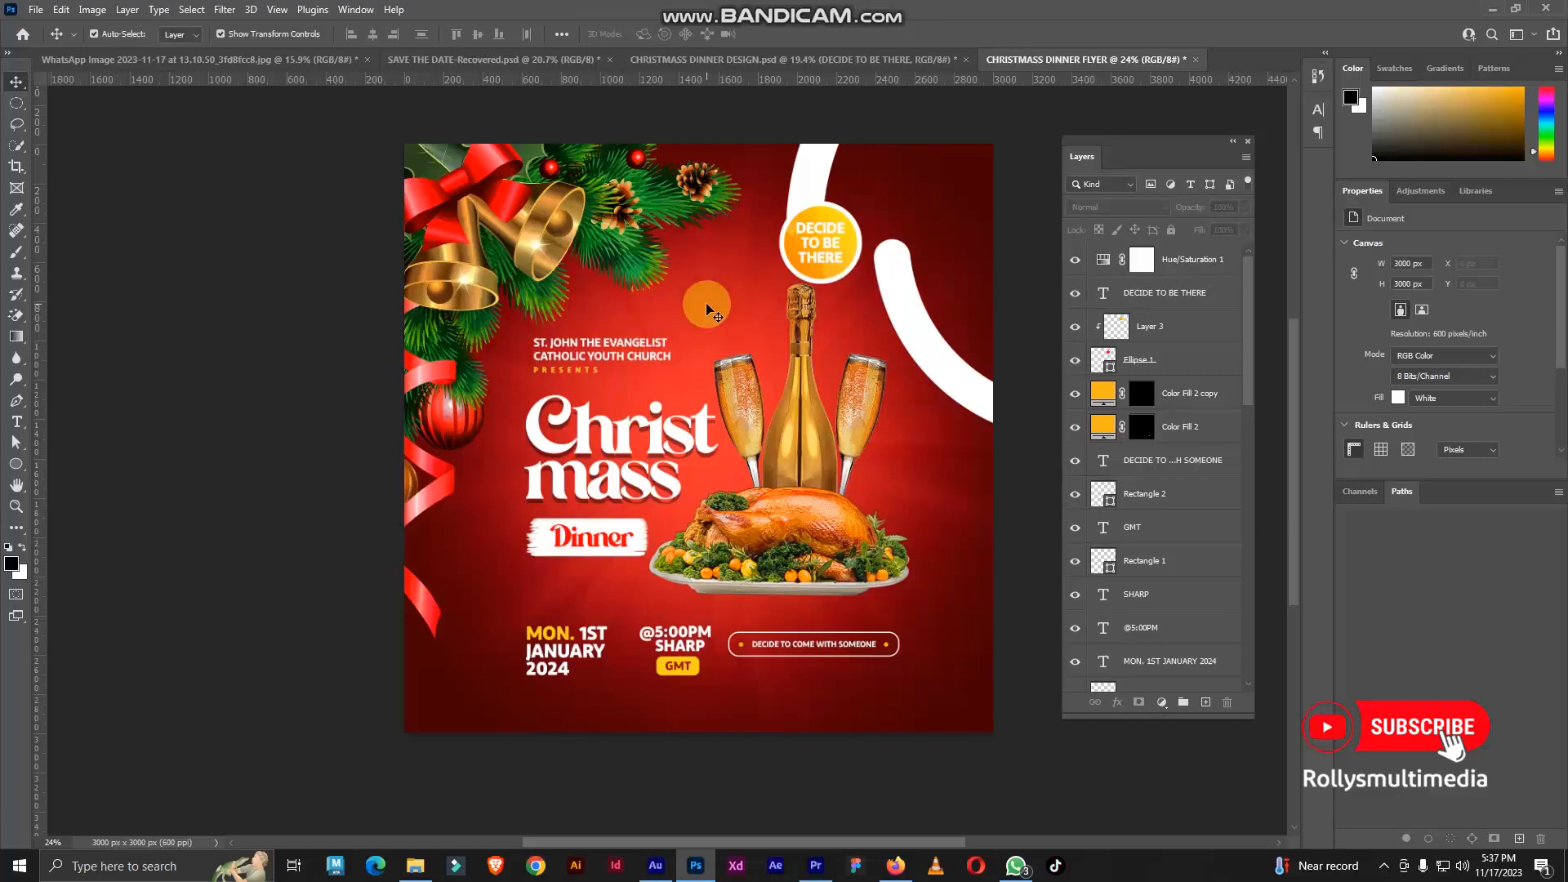
Add a Color Lookup adjustment layer above the DECIDE TO BE THERE text with the default name, Normal mode and 100% opacity
left_click(1182, 299)
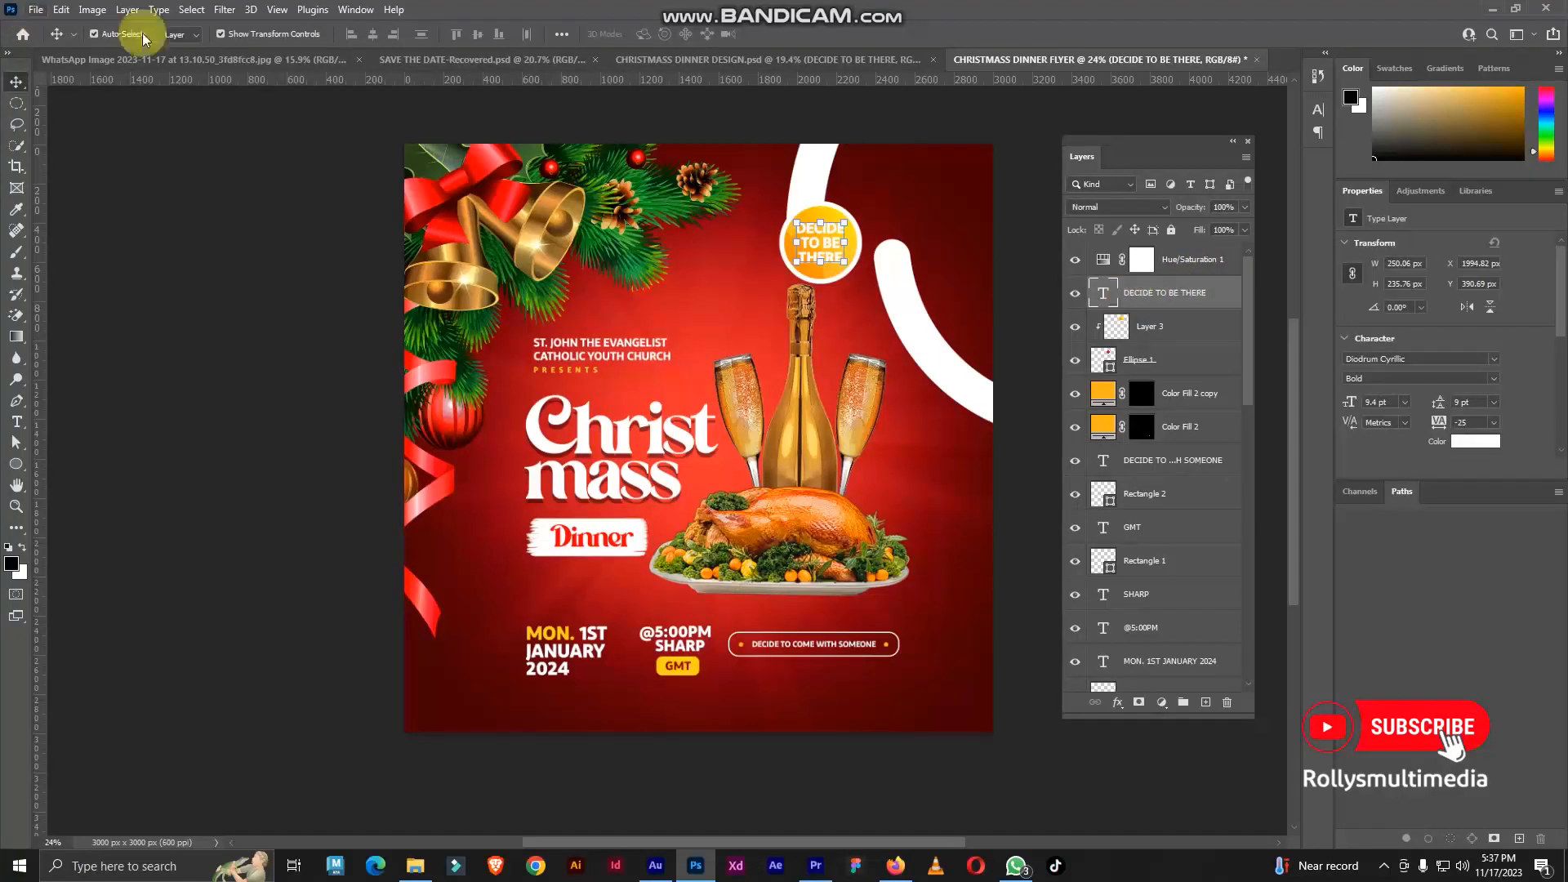
left_click(128, 10)
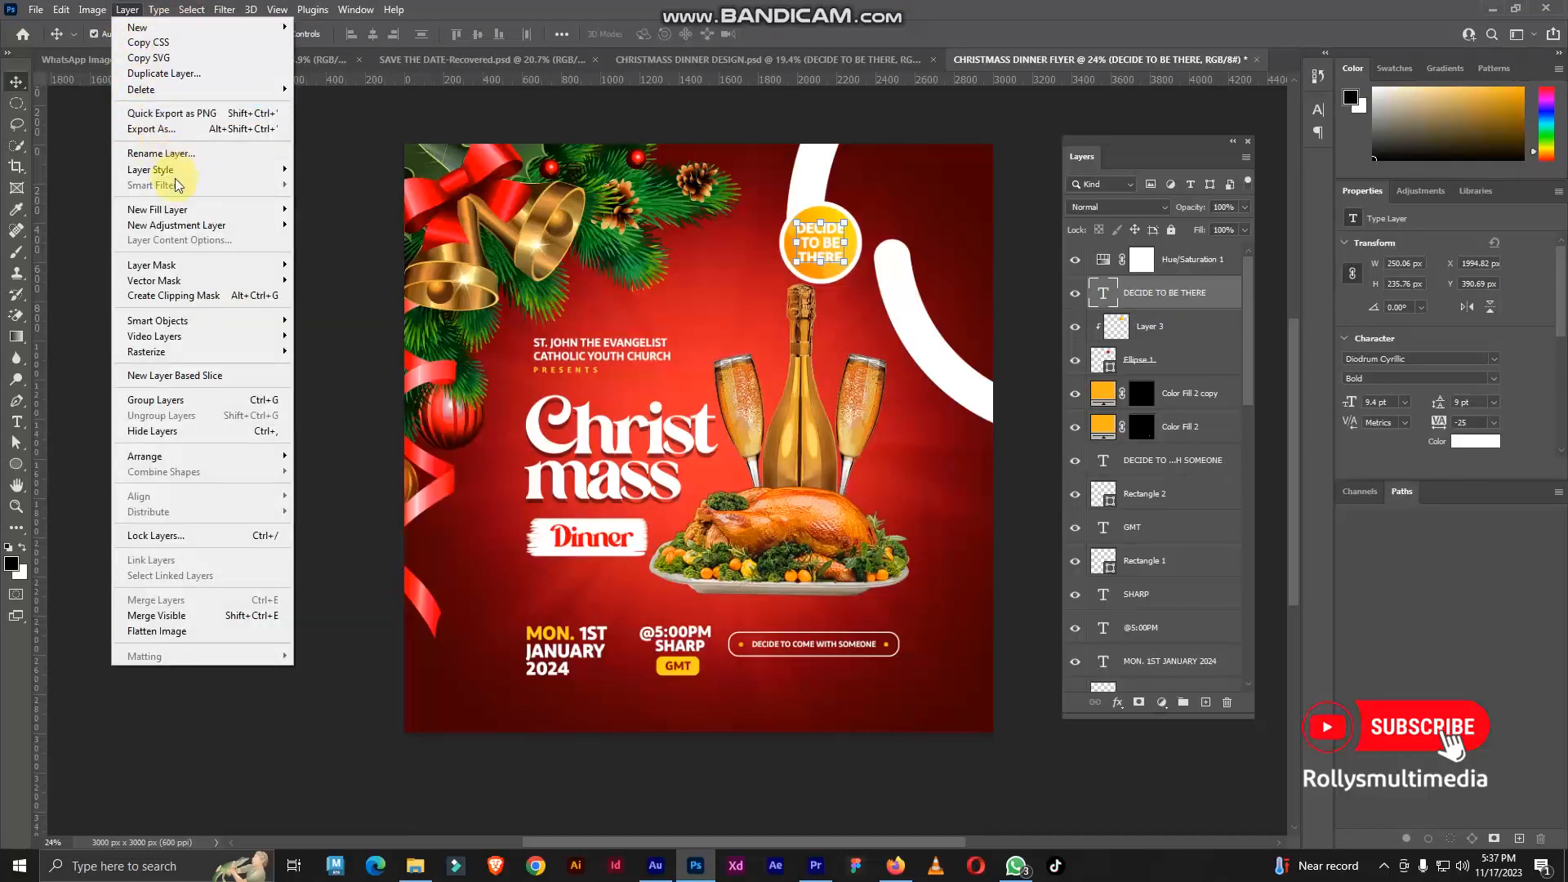
mouse_move(127, 10)
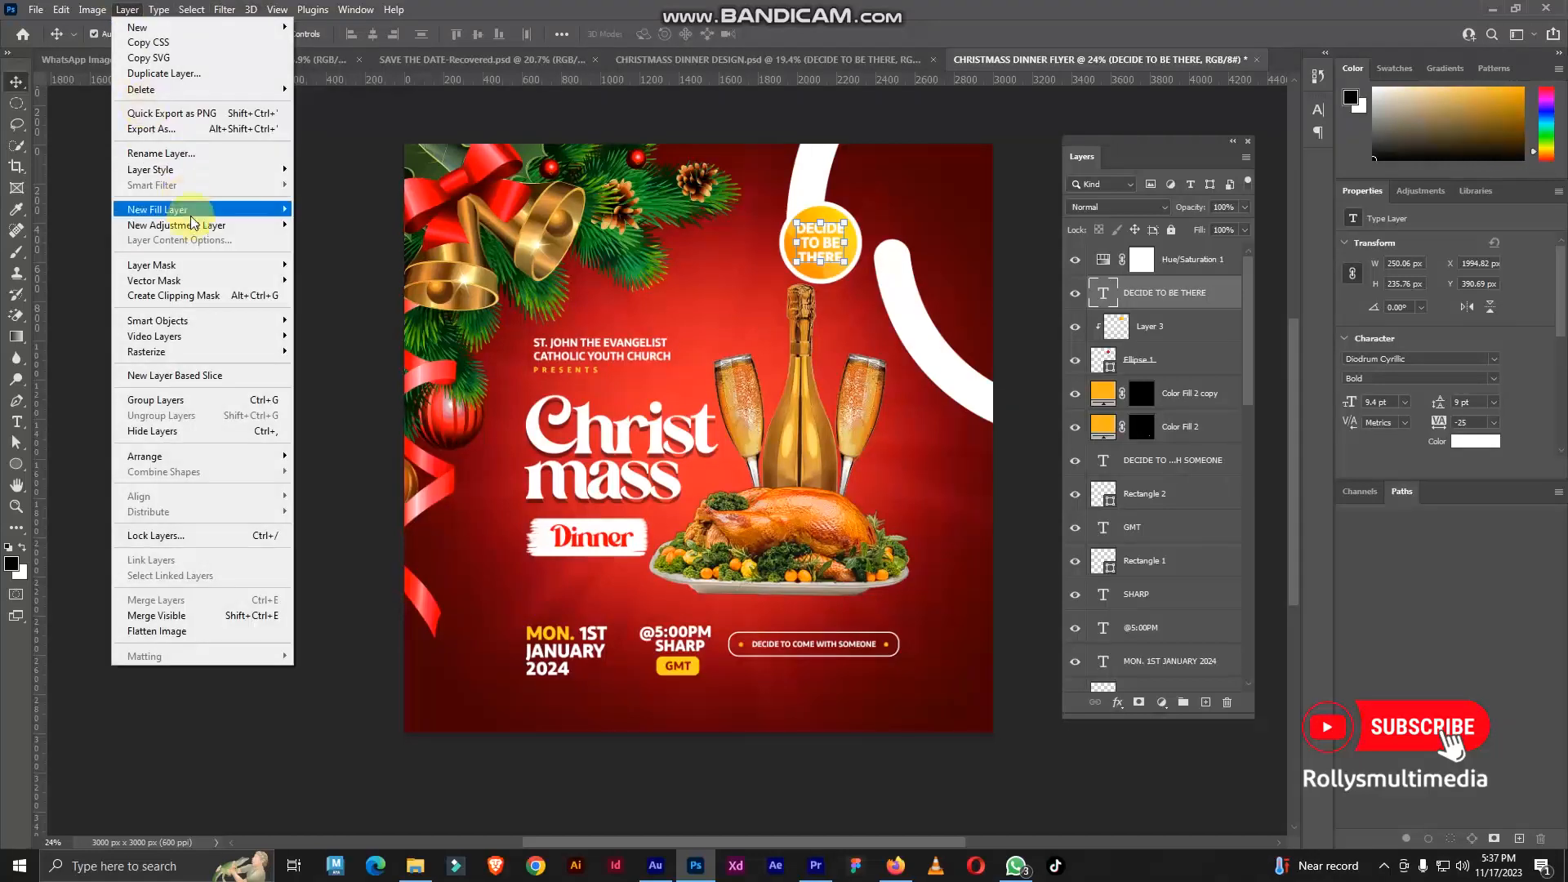
mouse_move(196, 225)
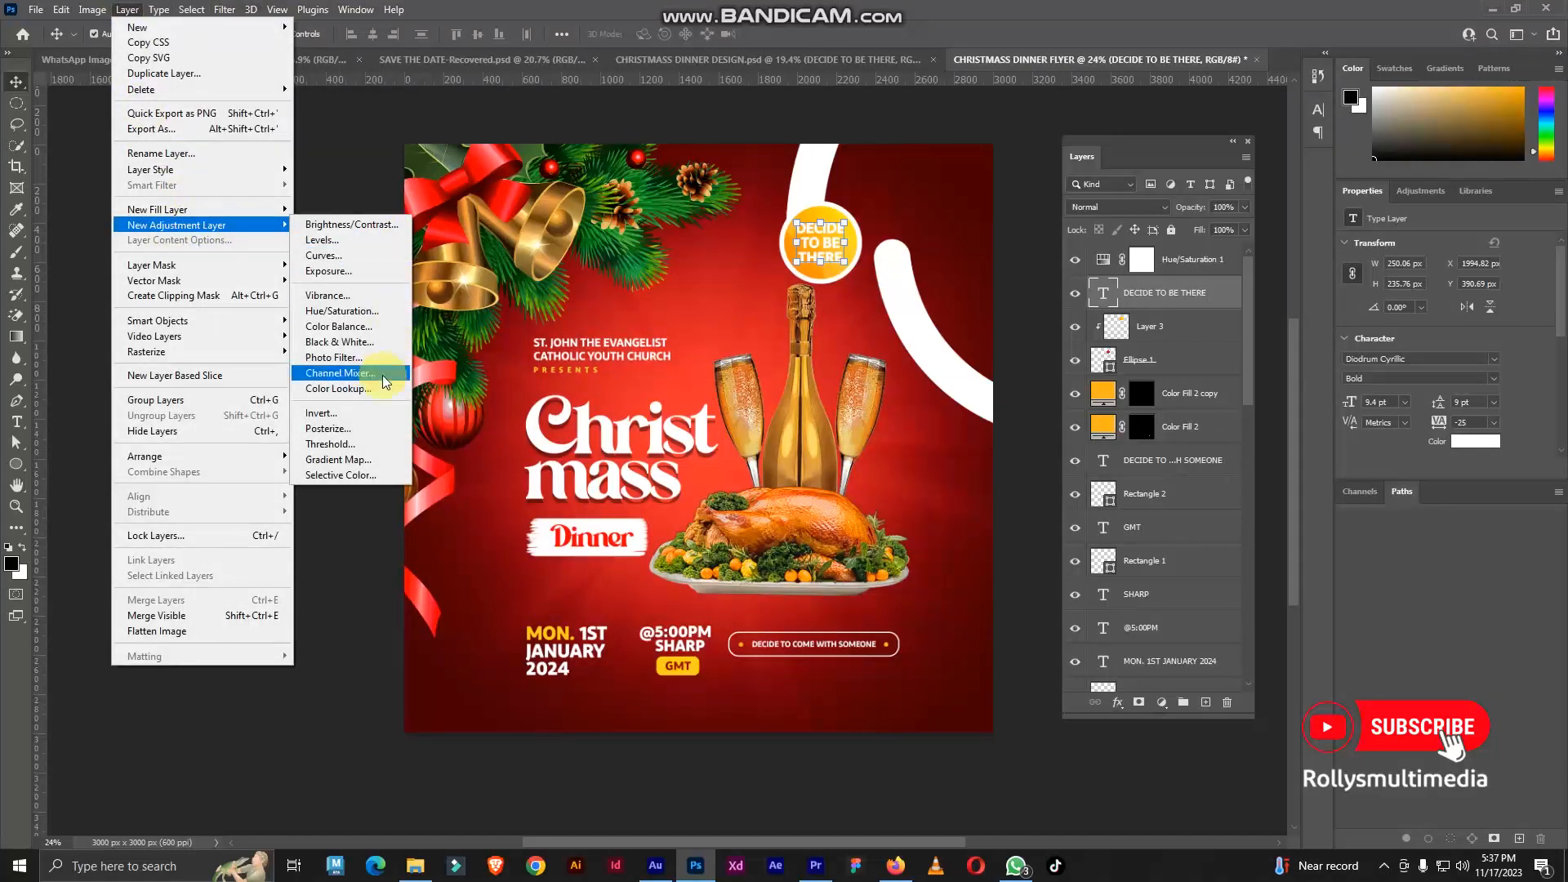
left_click(376, 396)
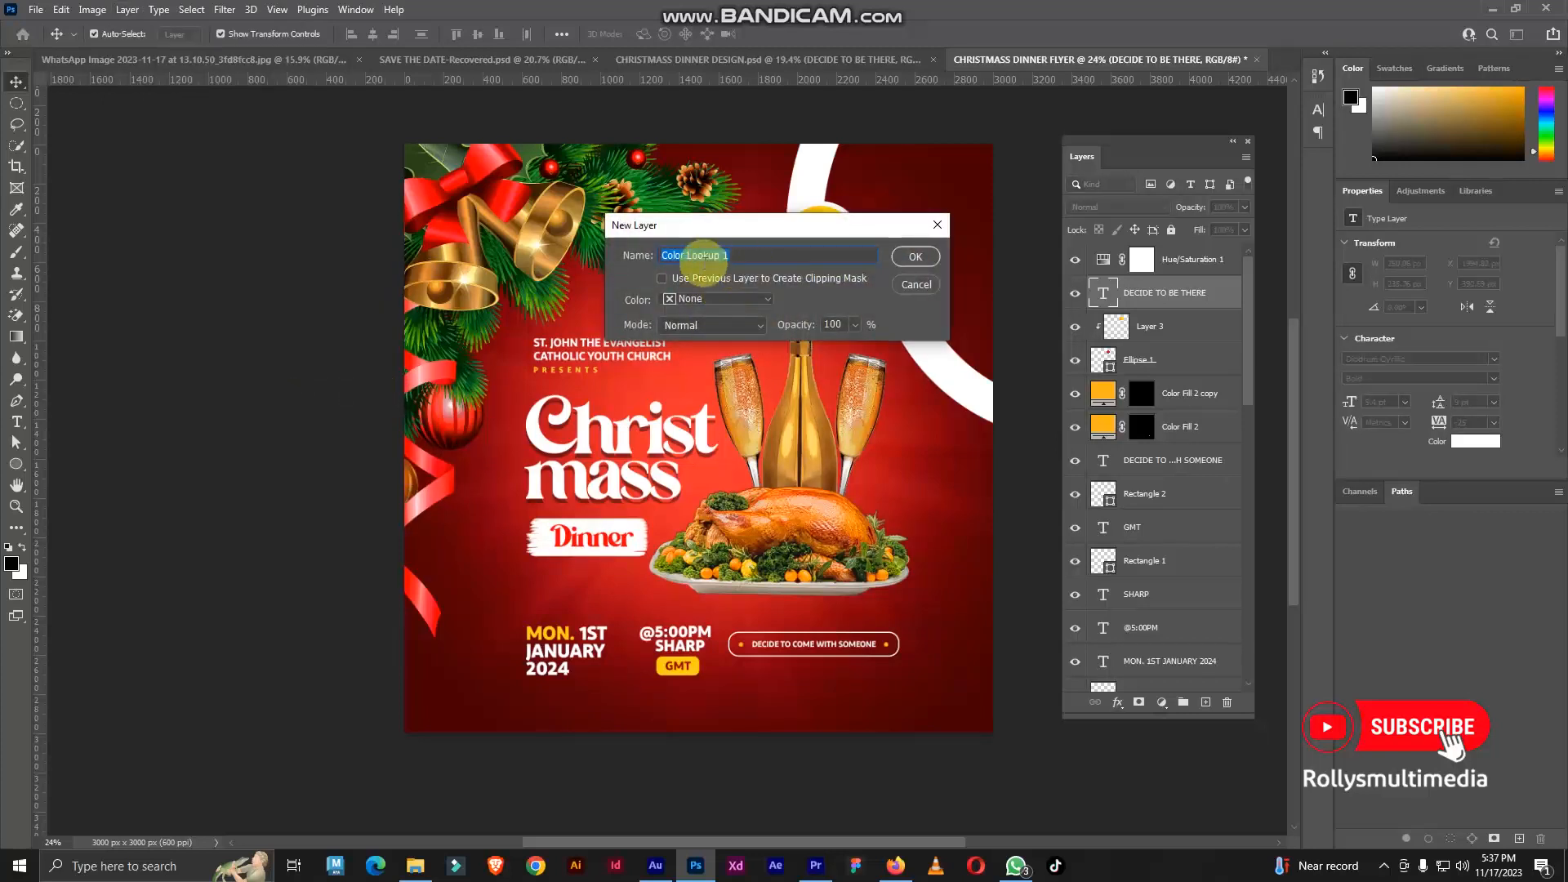
left_click(918, 256)
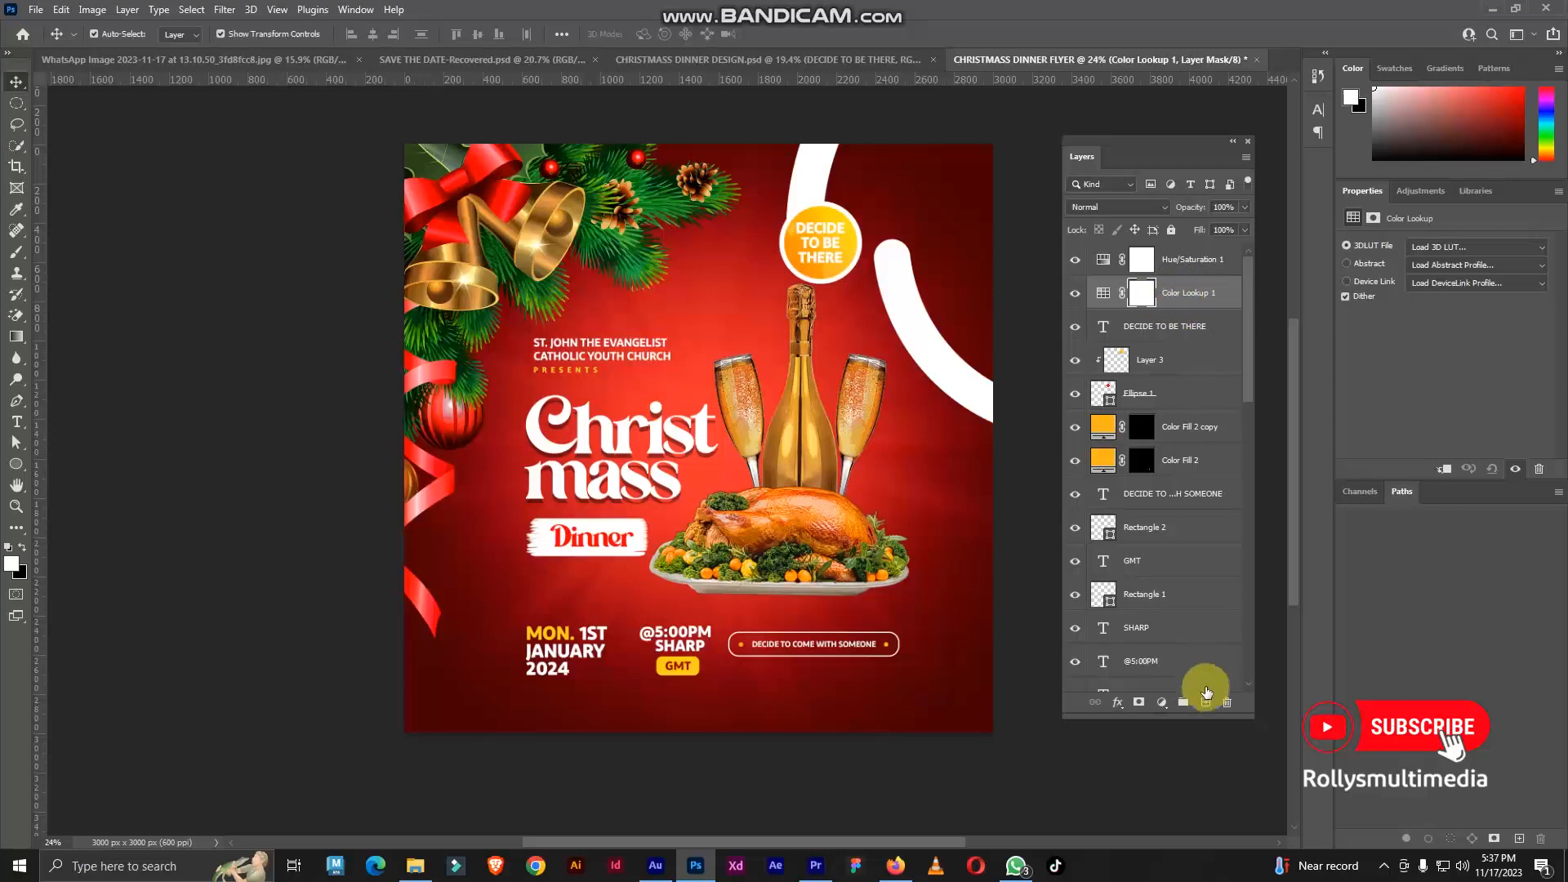
Create a new layer above Color Lookup 1 and fill it with 50% Gray in Normal mode at 100% opacity
left_click(1207, 704)
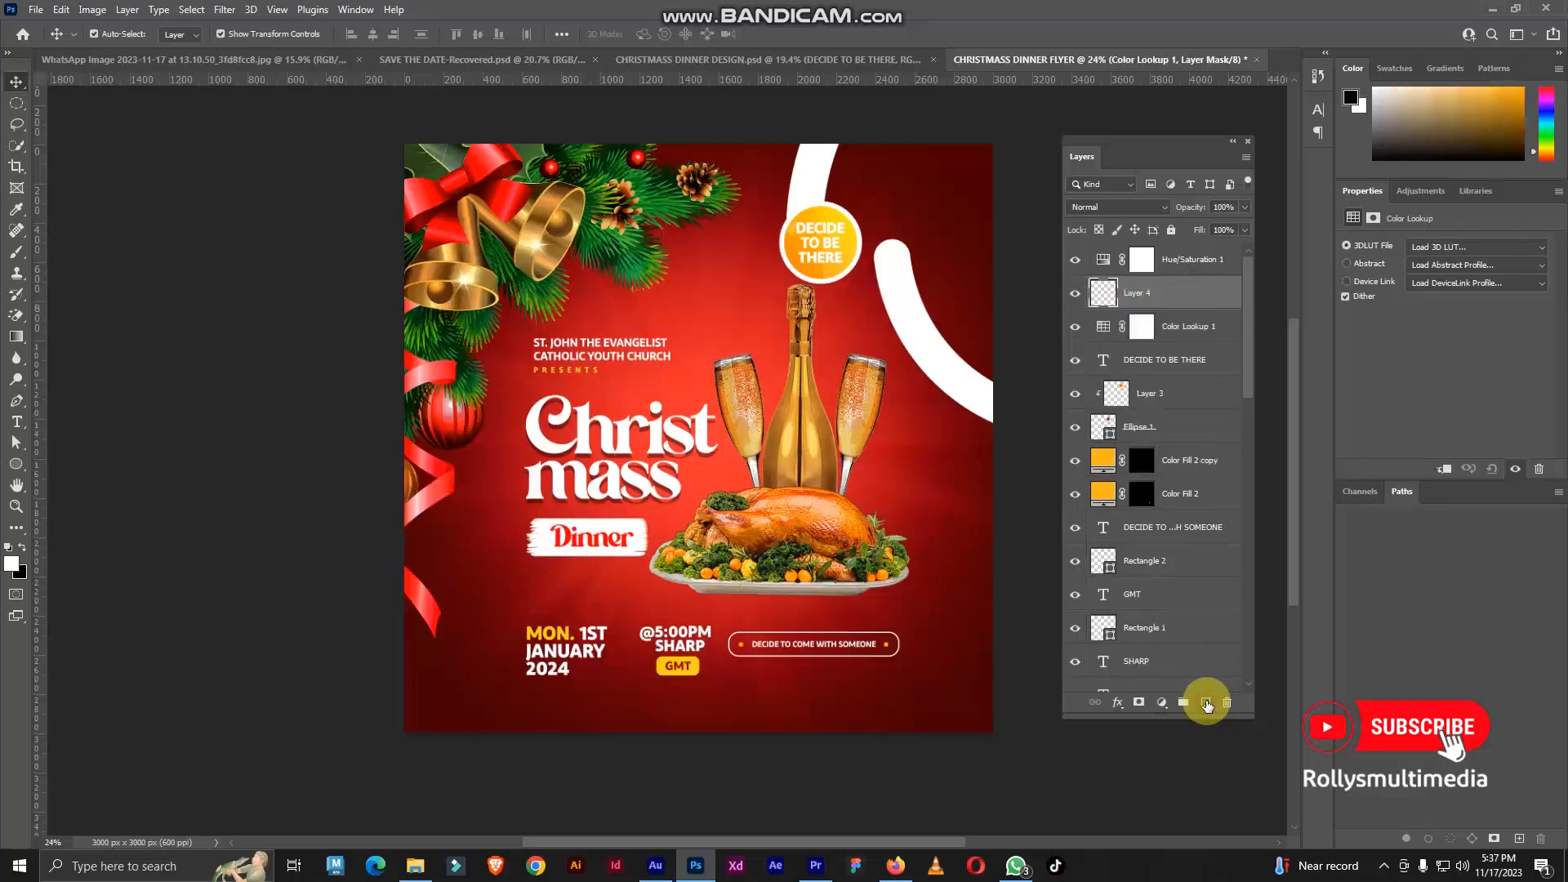
left_click(1143, 296)
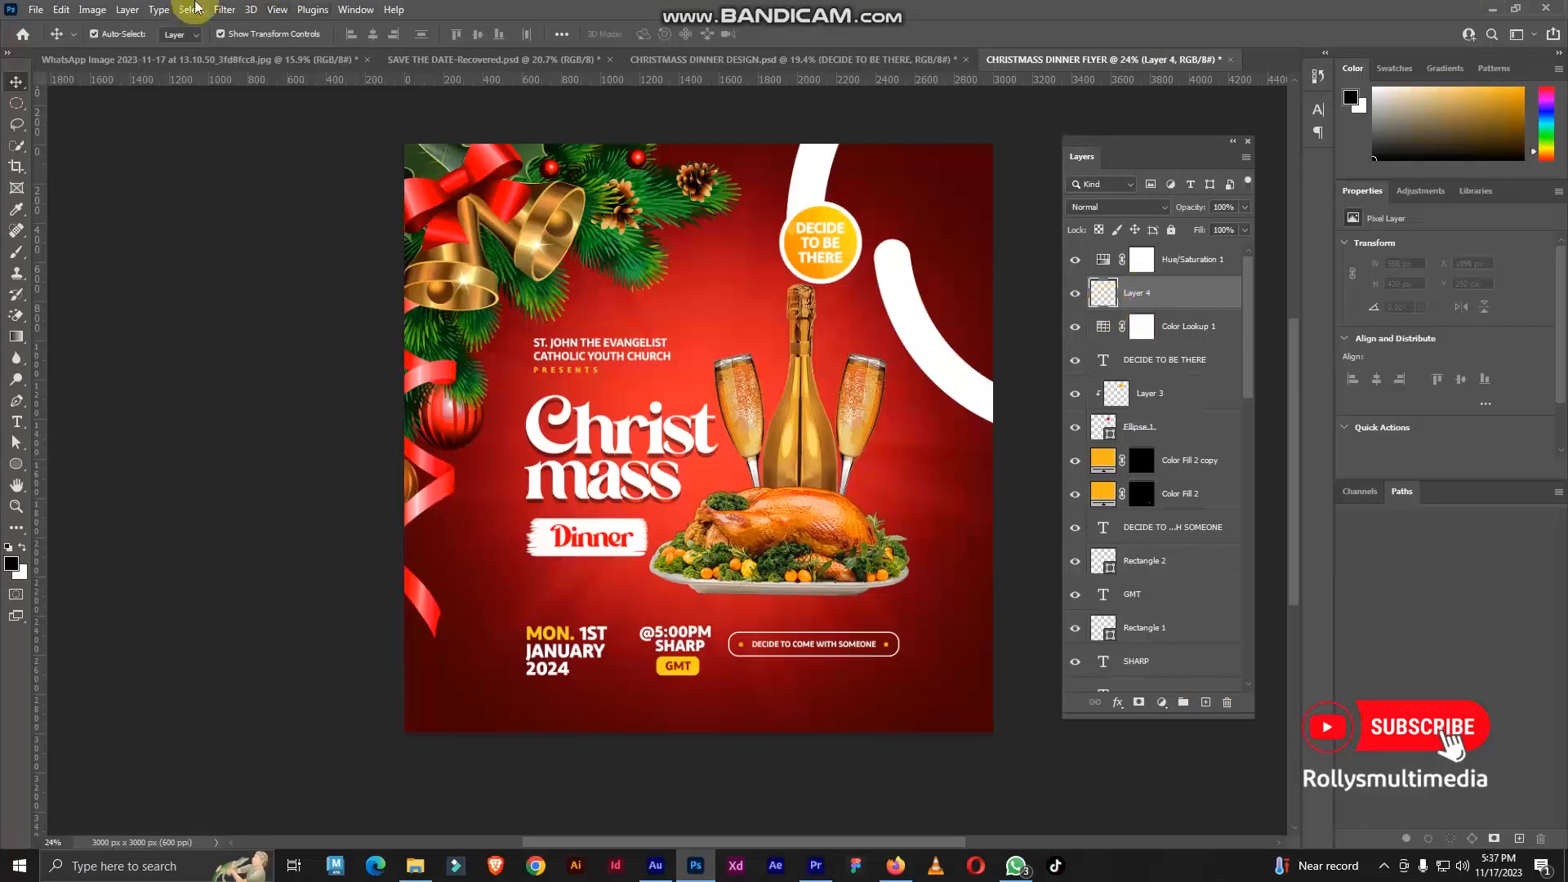
left_click(62, 9)
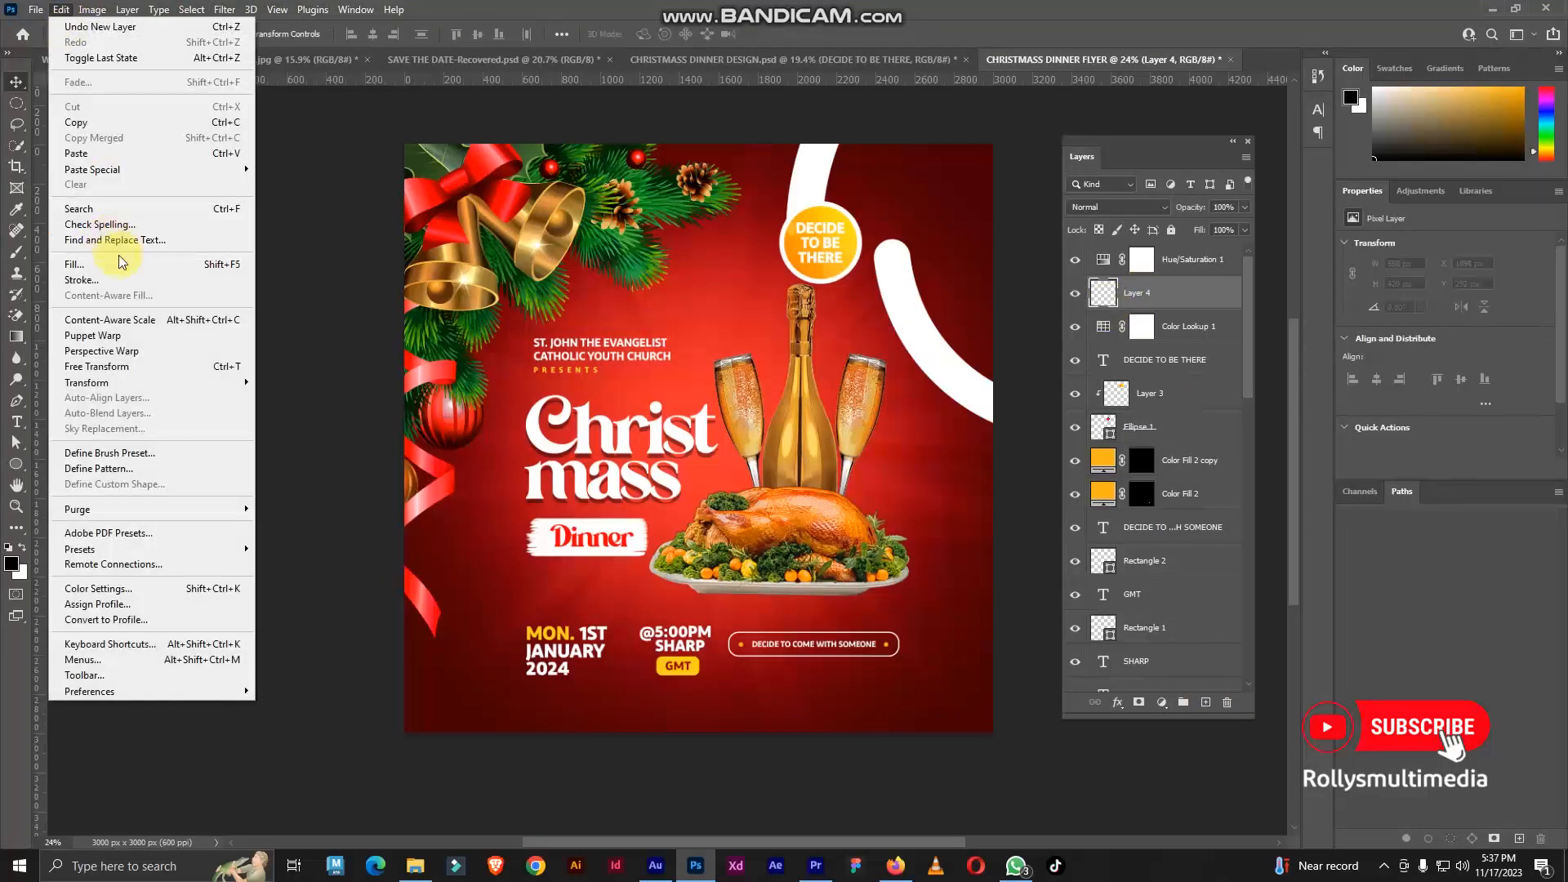
left_click(120, 262)
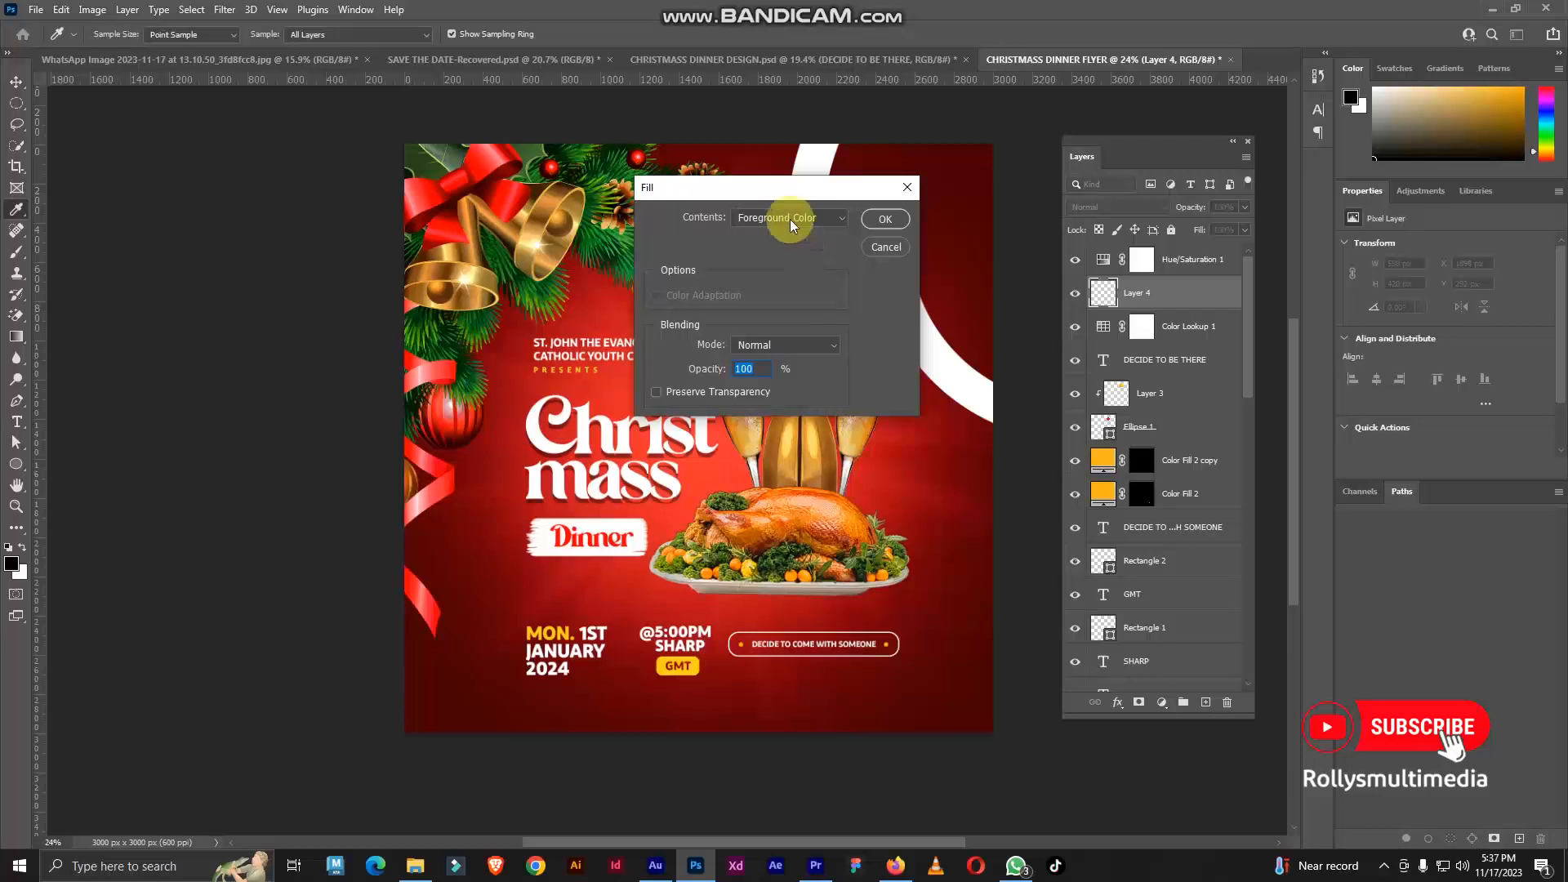
left_click(793, 215)
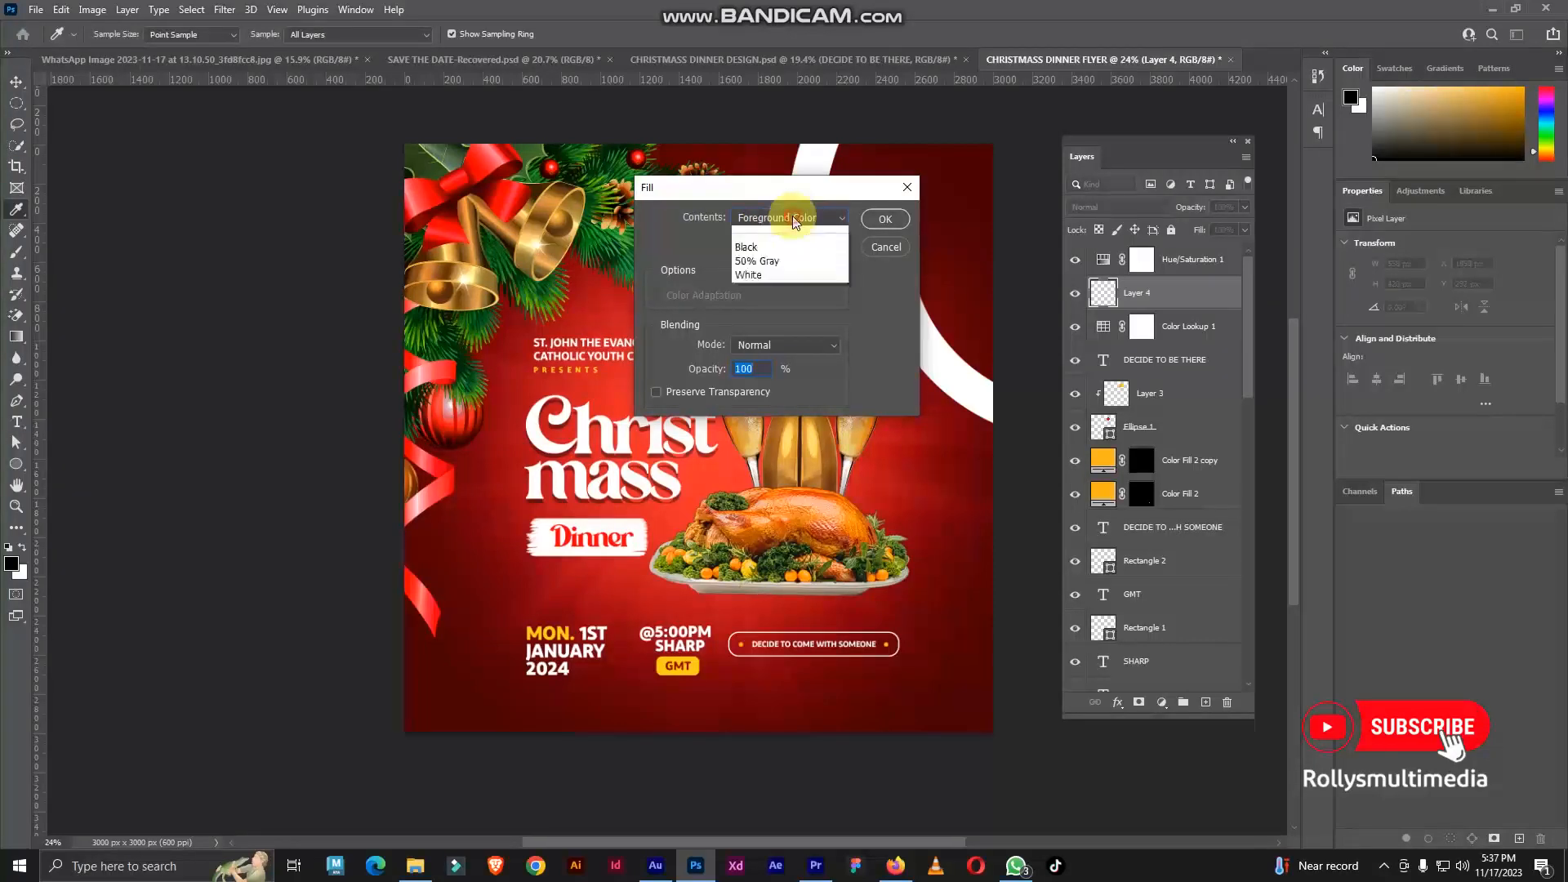
left_click(789, 354)
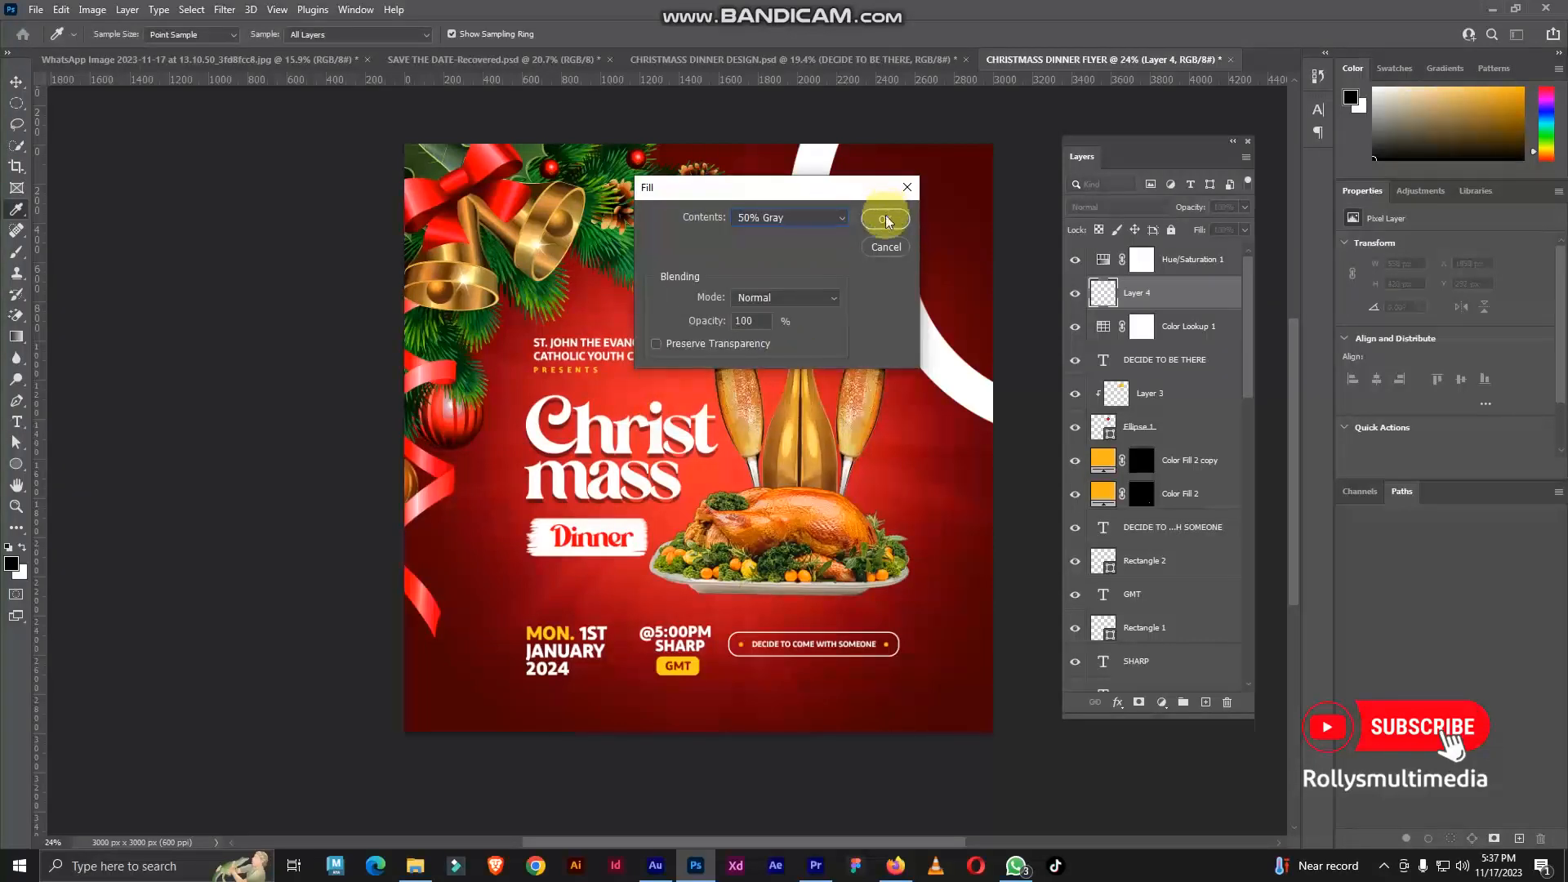
left_click(886, 218)
key("v")
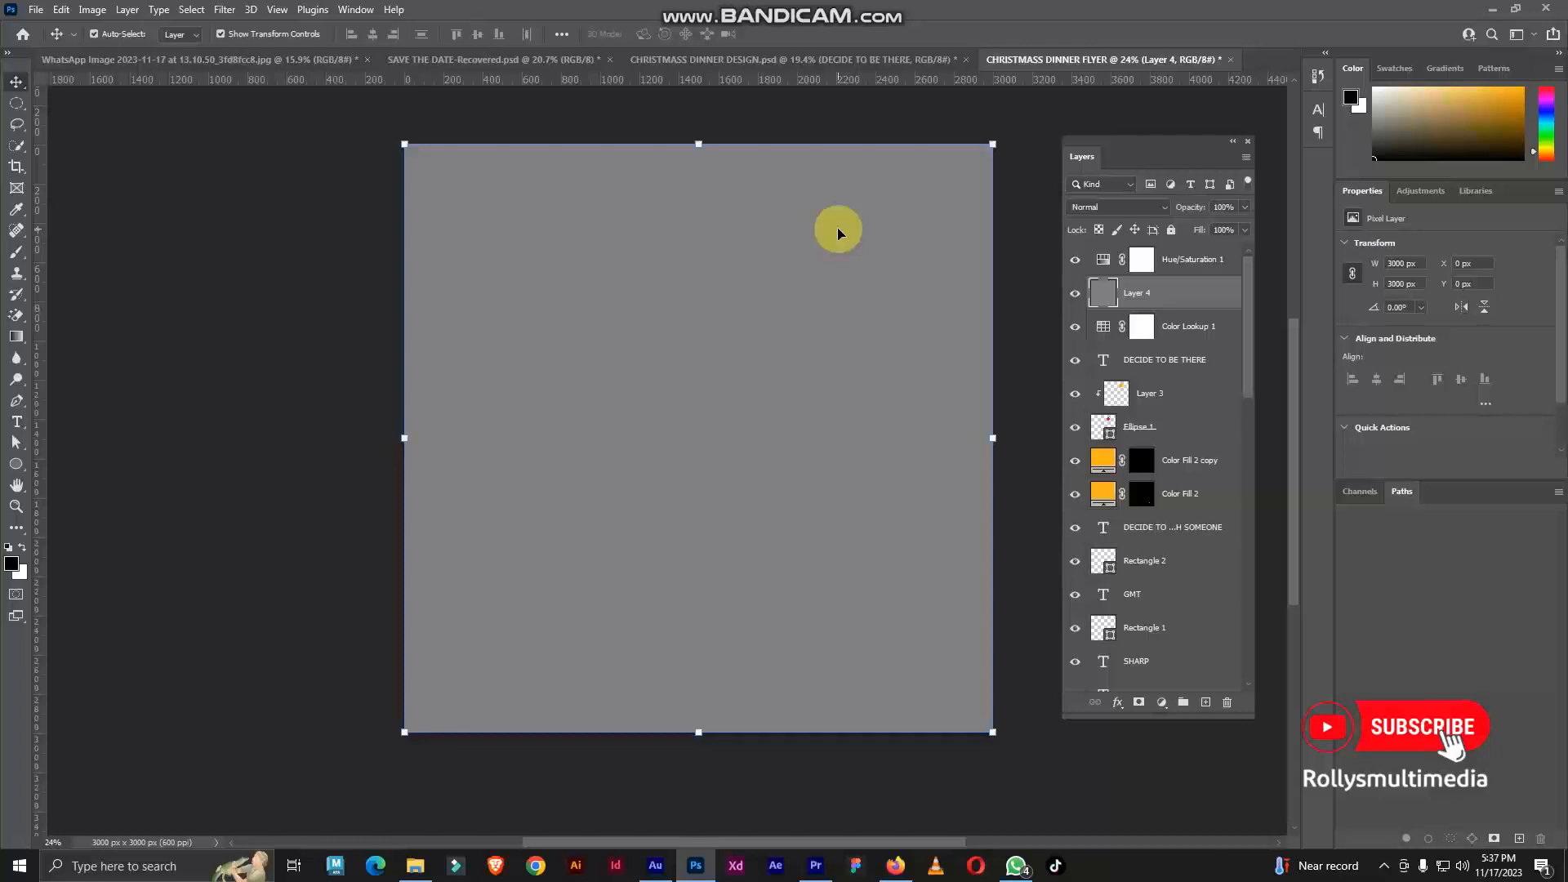
left_click(12, 566)
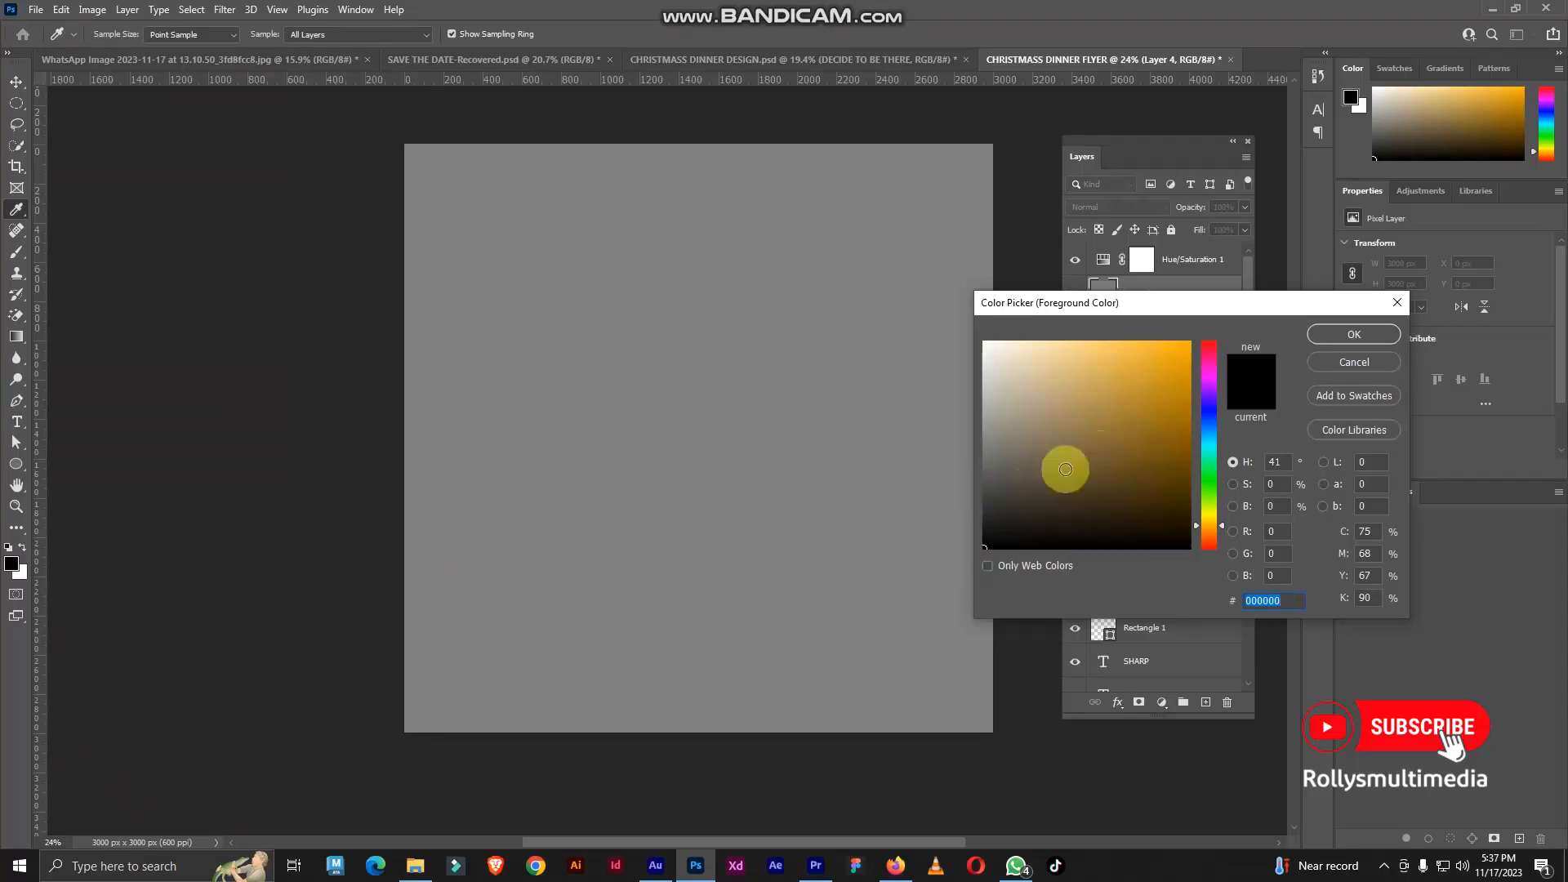
left_click(1354, 335)
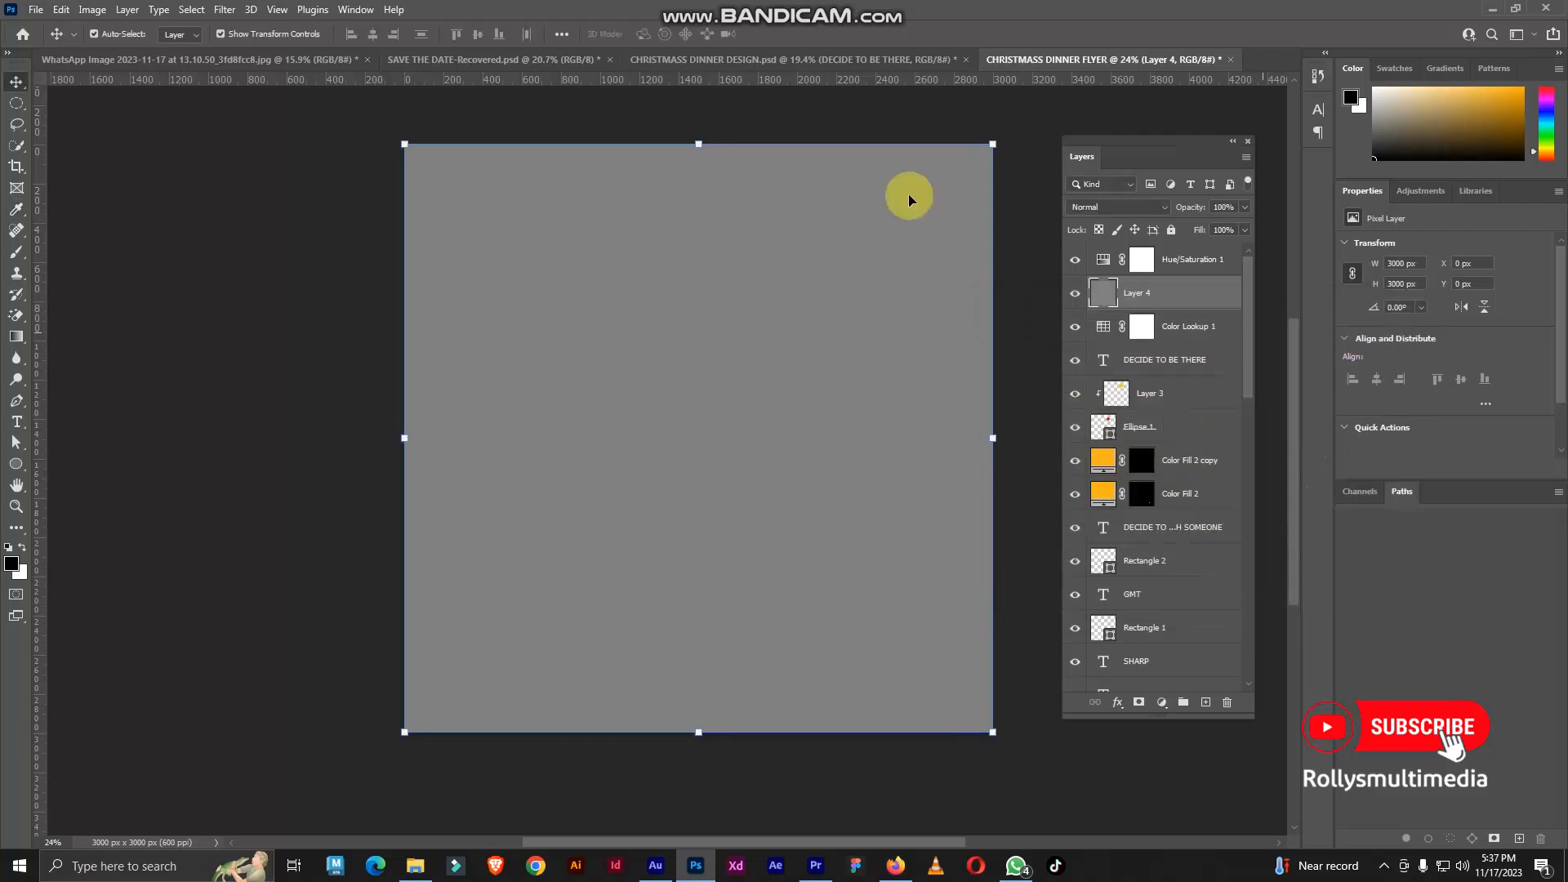
Start the Filter Gallery's Halftone Pattern filter on Layer 4 with the Dot pattern type and a size of 5
left_click(233, 11)
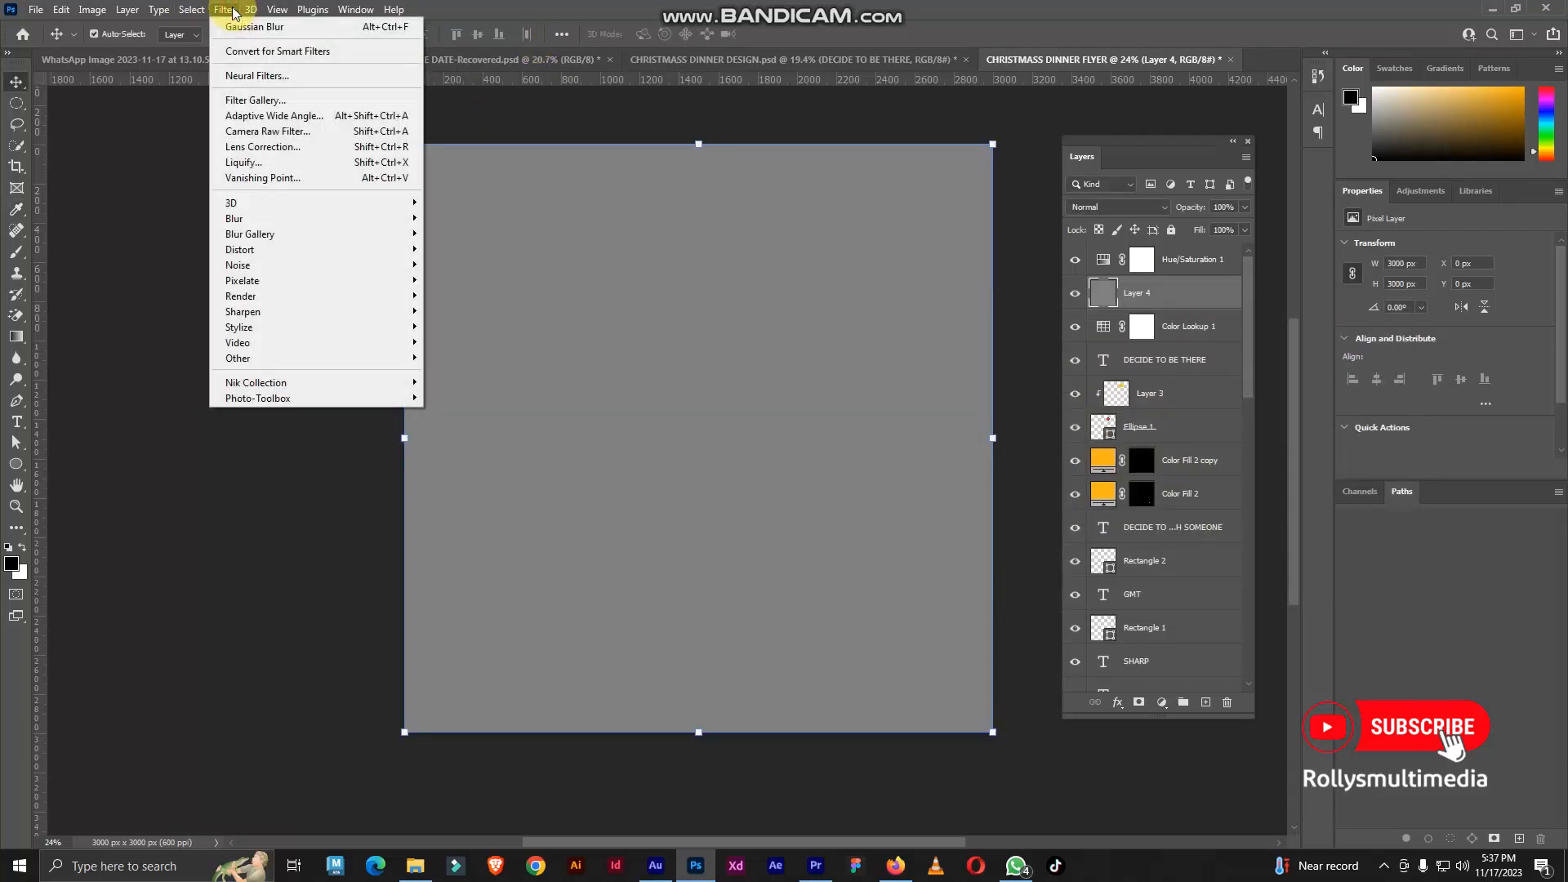
left_click(275, 100)
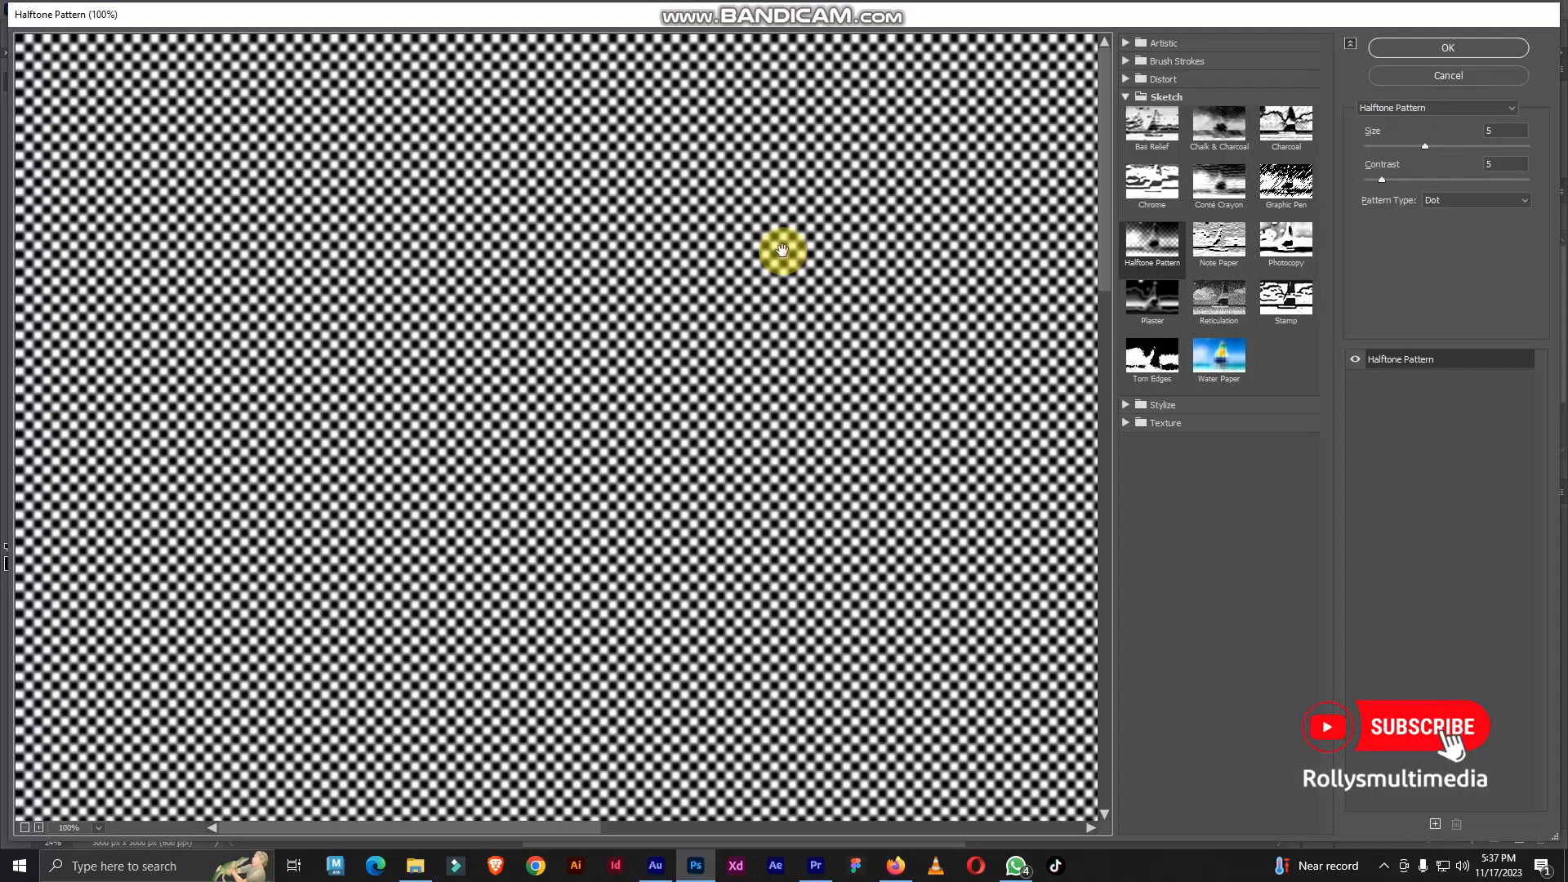
key("ctrl")
key("ctrl+minus")
key("ctrl+minus")
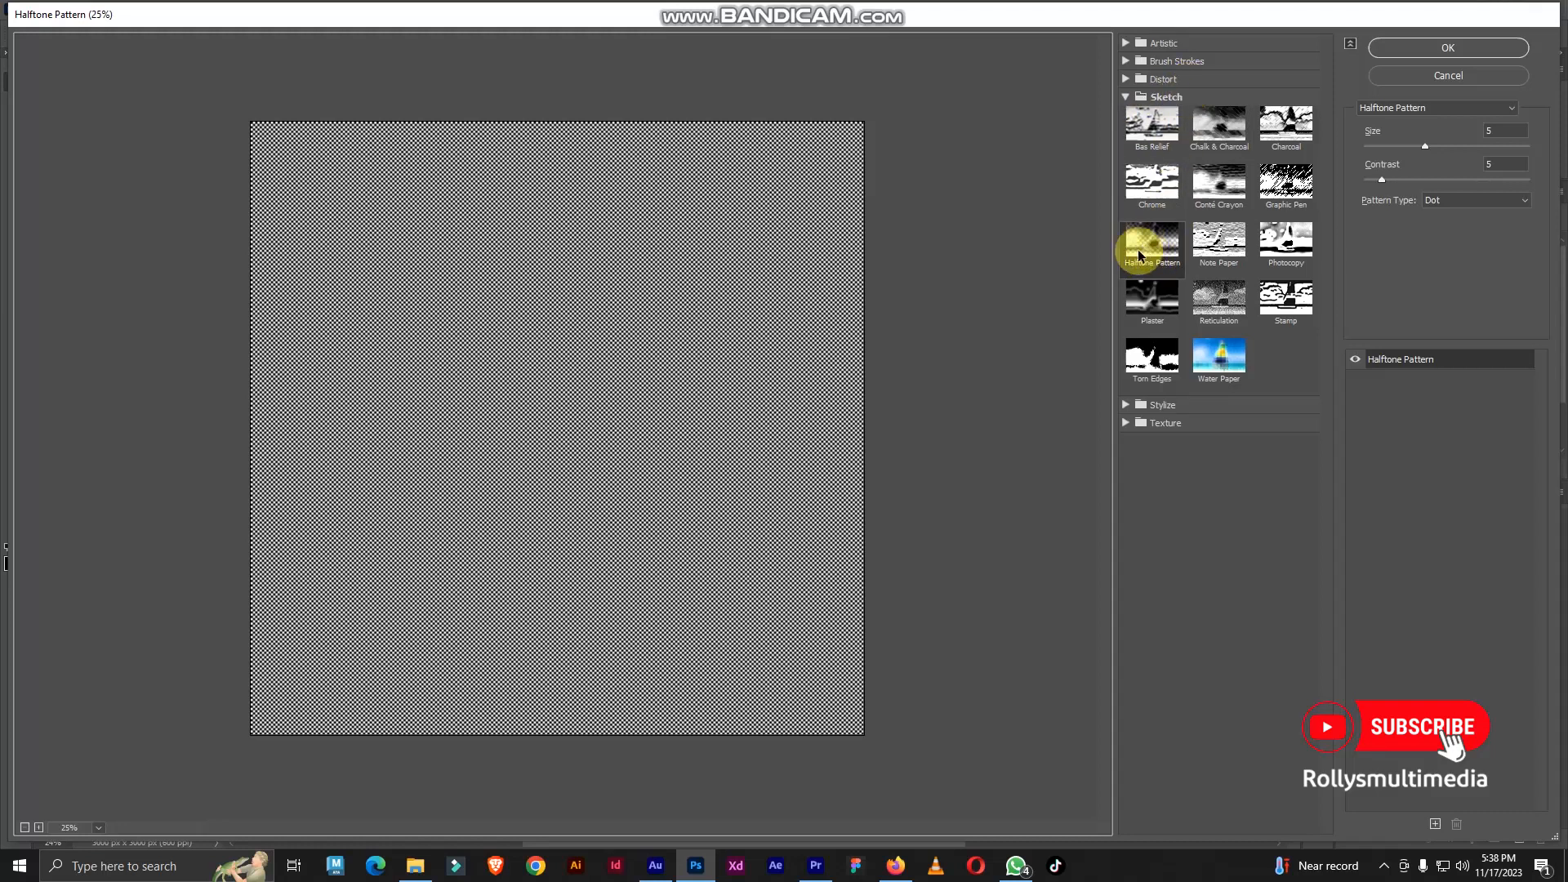
left_click_drag(1426, 147, 1469, 147)
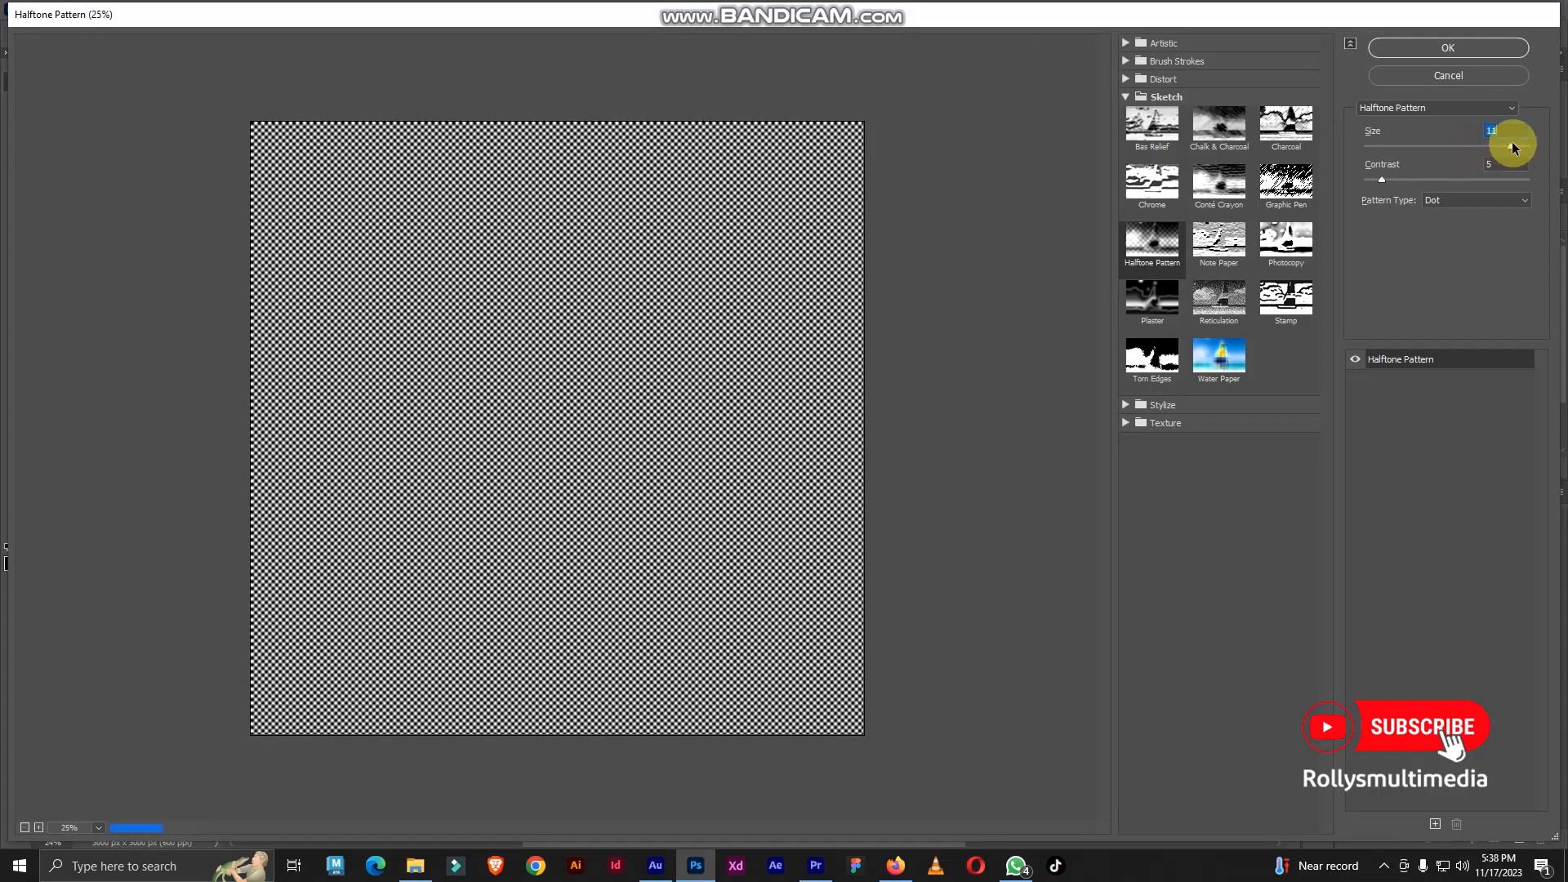
left_click_drag(1513, 147, 1415, 150)
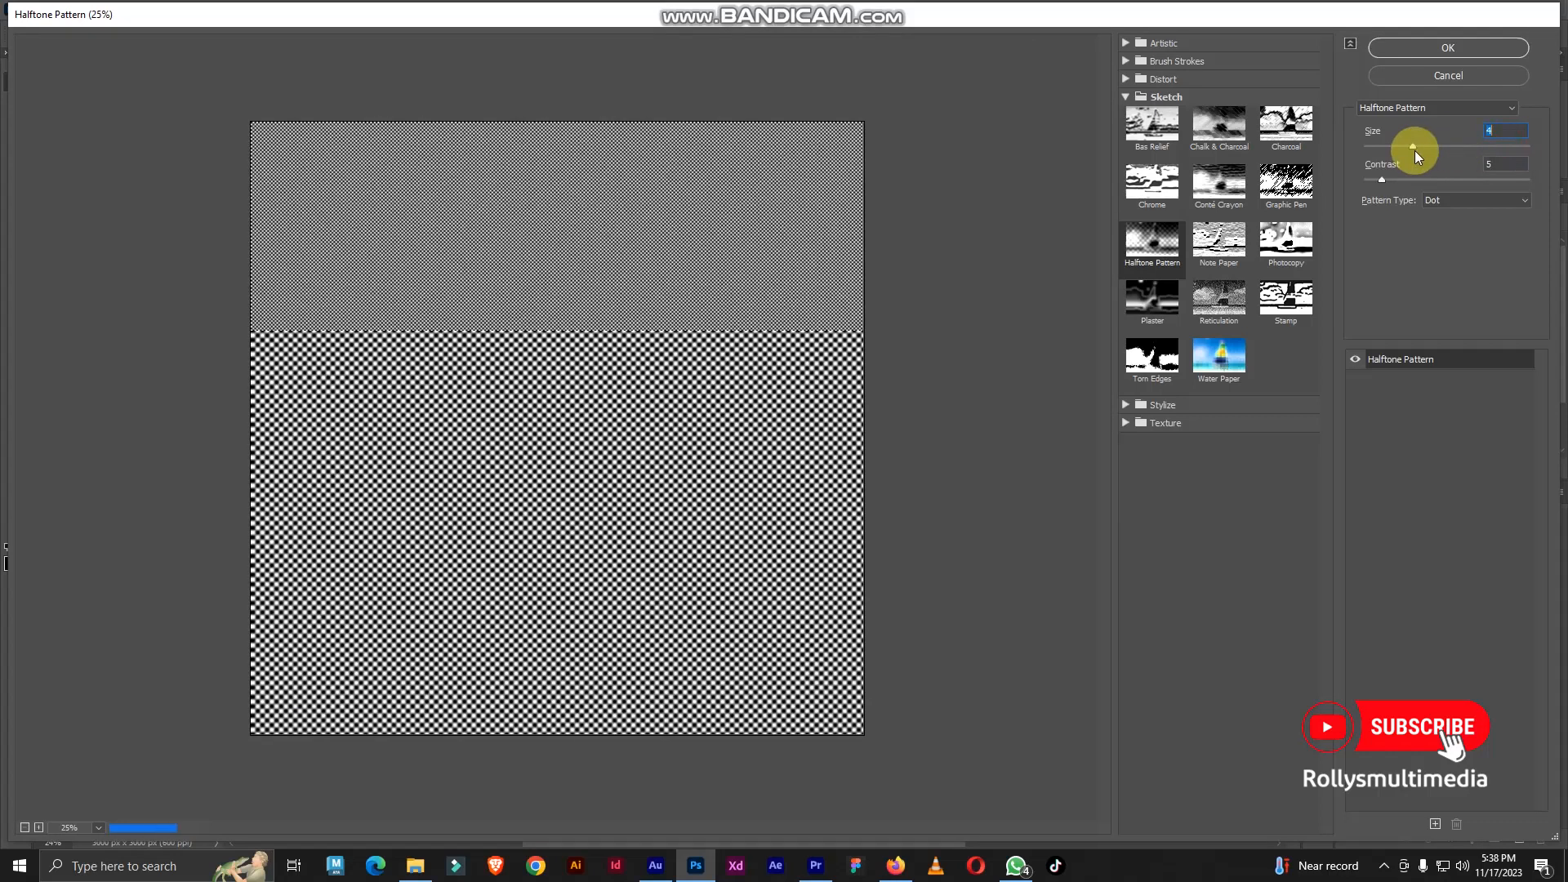
left_click(1419, 151)
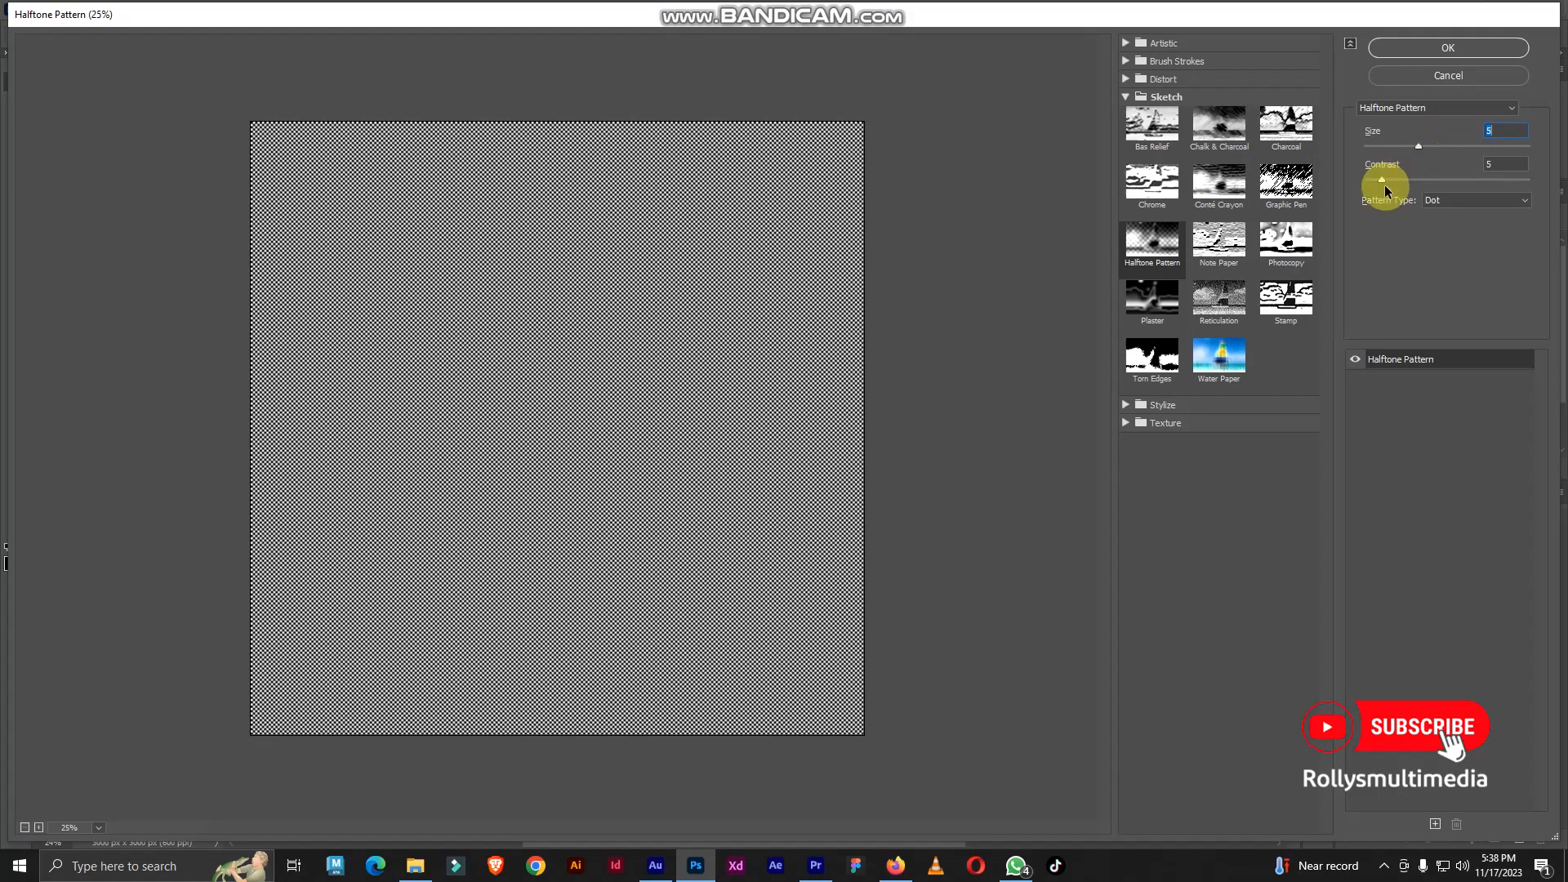
Set the halftone contrast to 1 and apply the Halftone Pattern filter to the gray Layer 4
left_click_drag(1385, 183, 1361, 179)
type("10")
type("1")
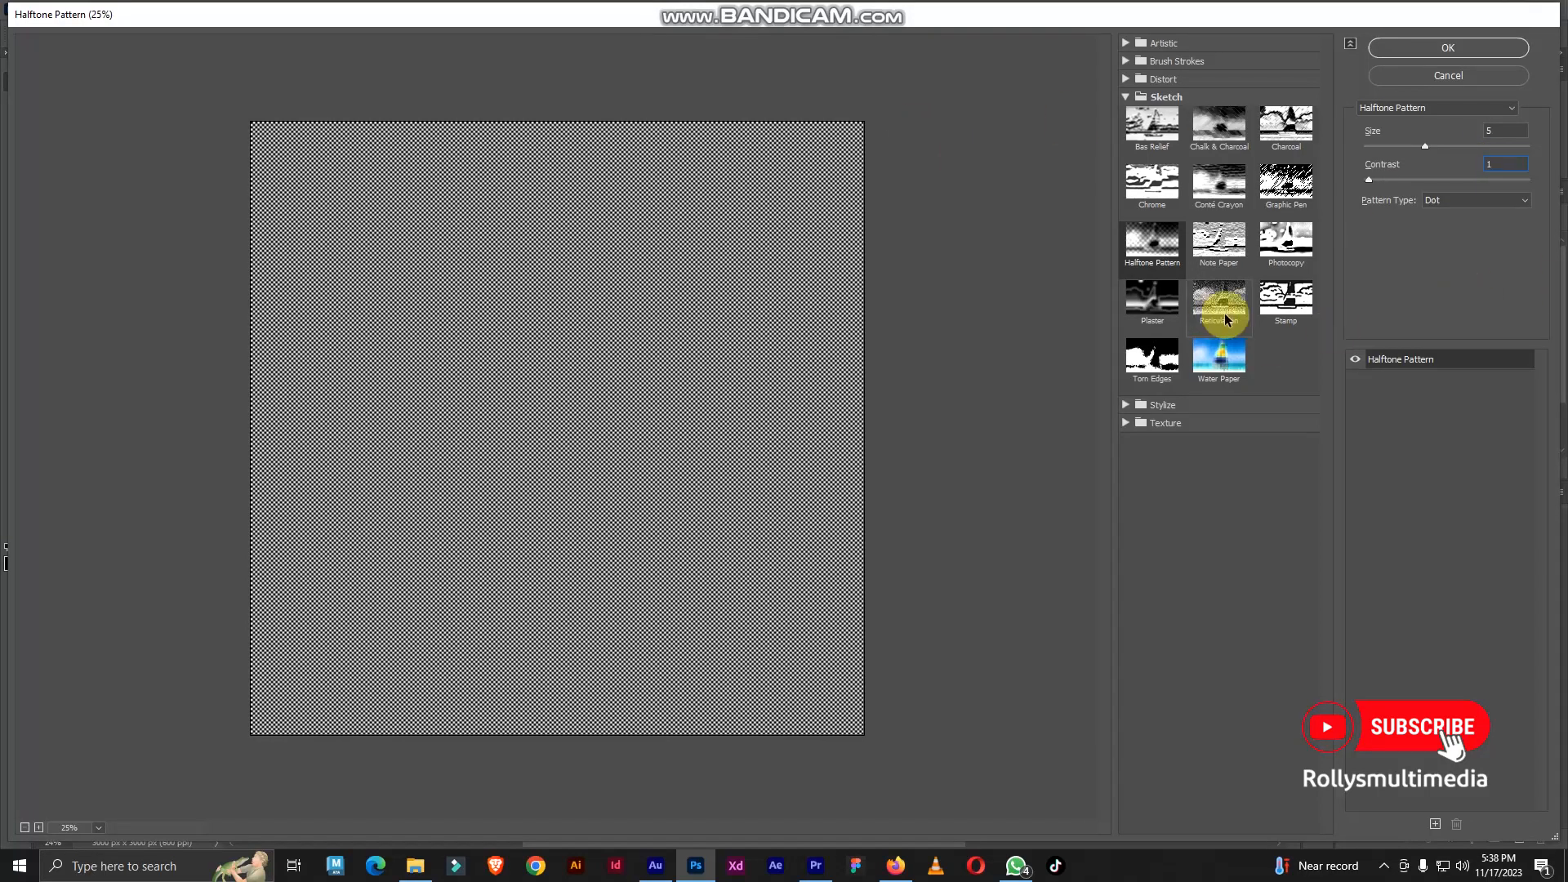
left_click(1155, 372)
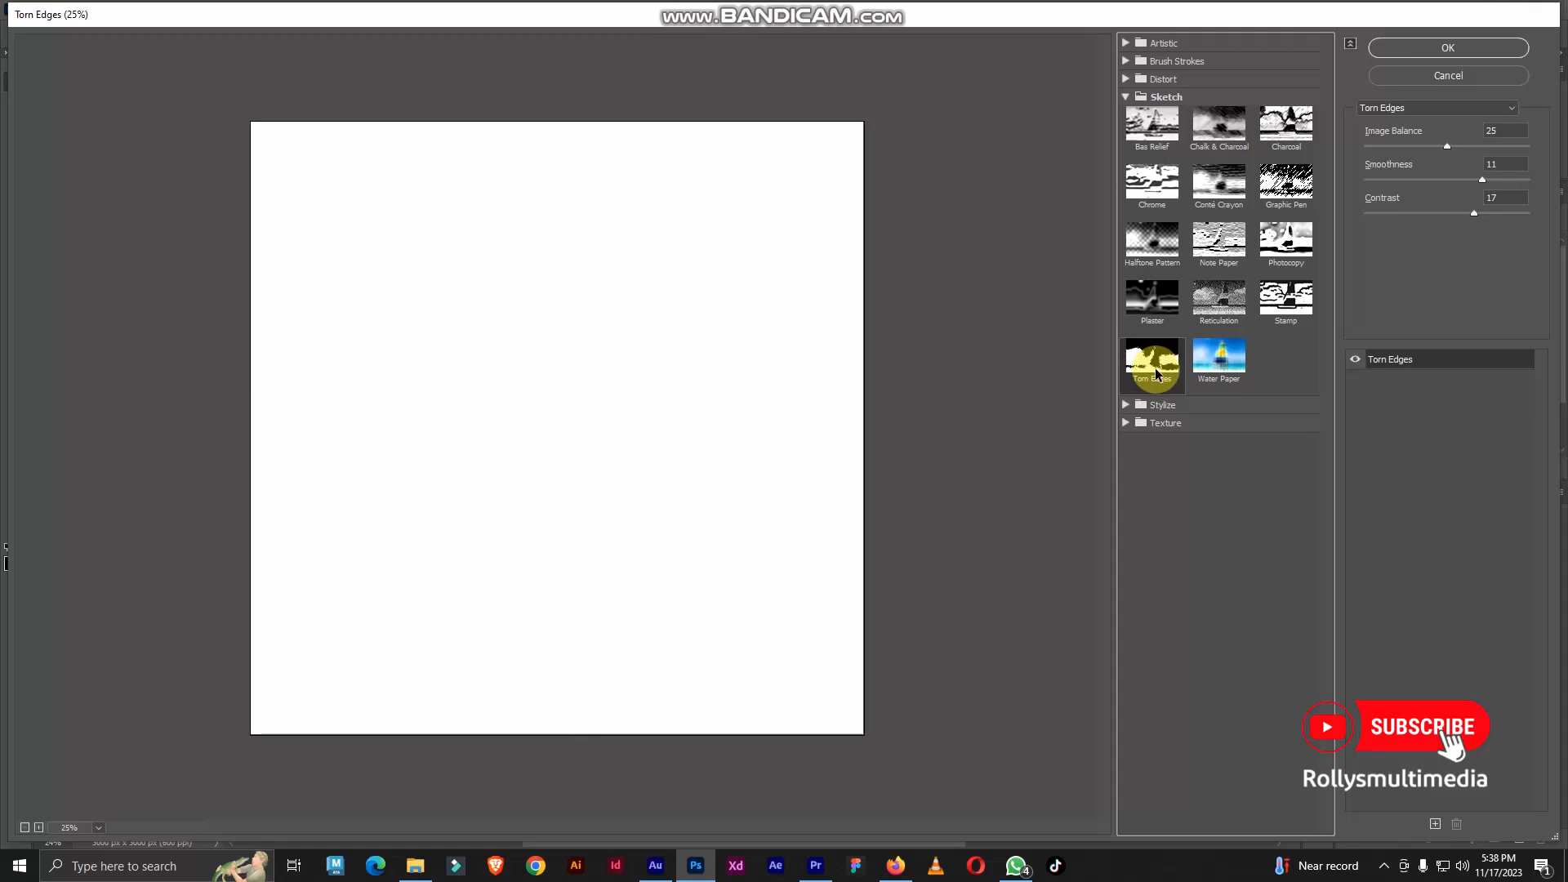
left_click(1153, 249)
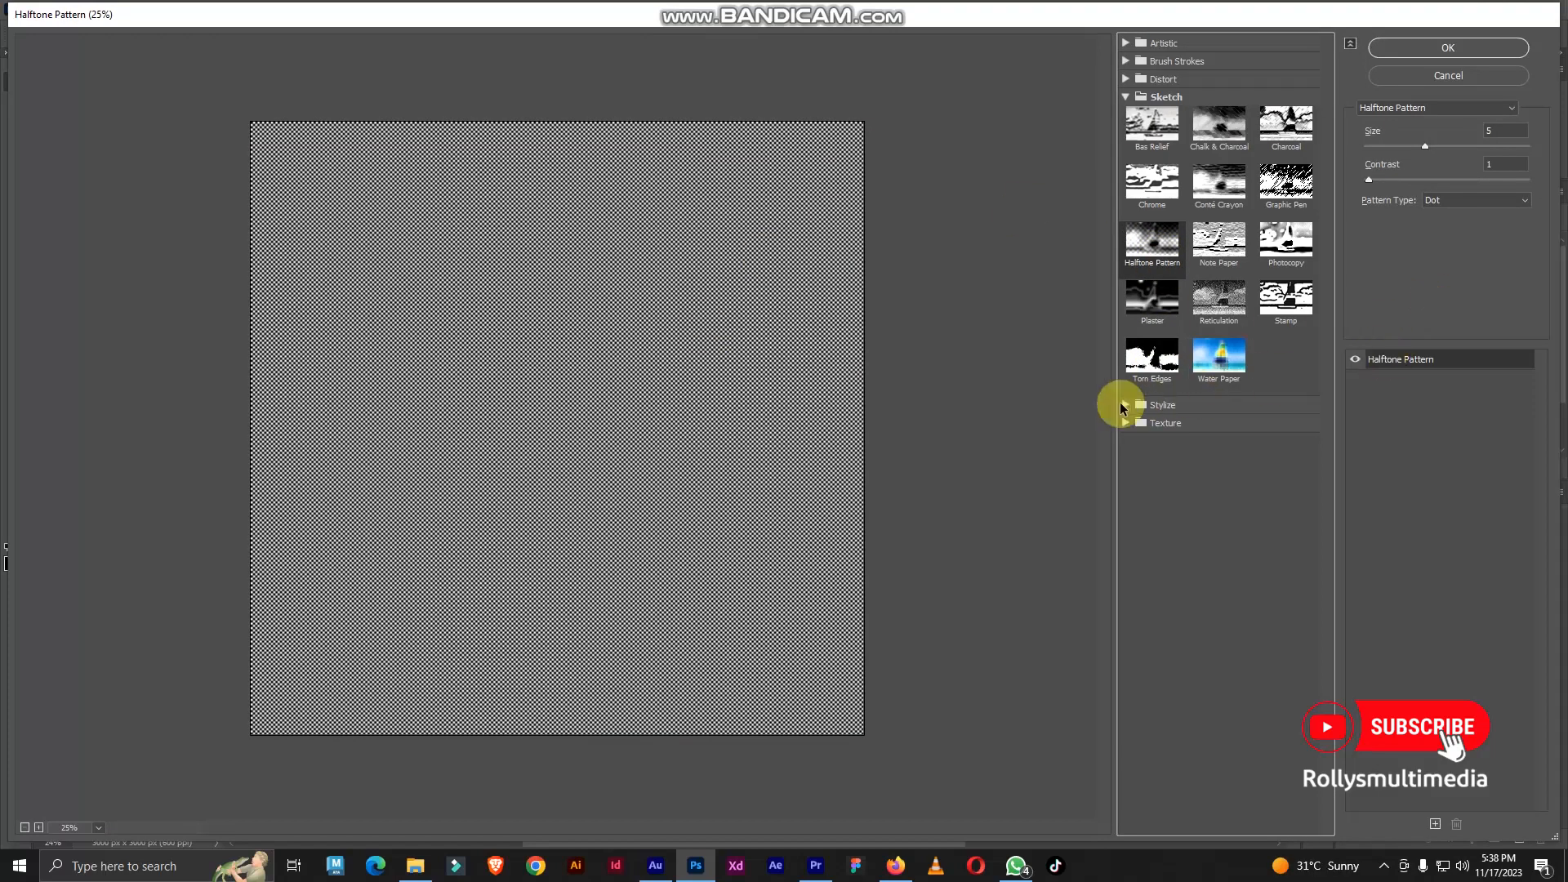
left_click(1462, 46)
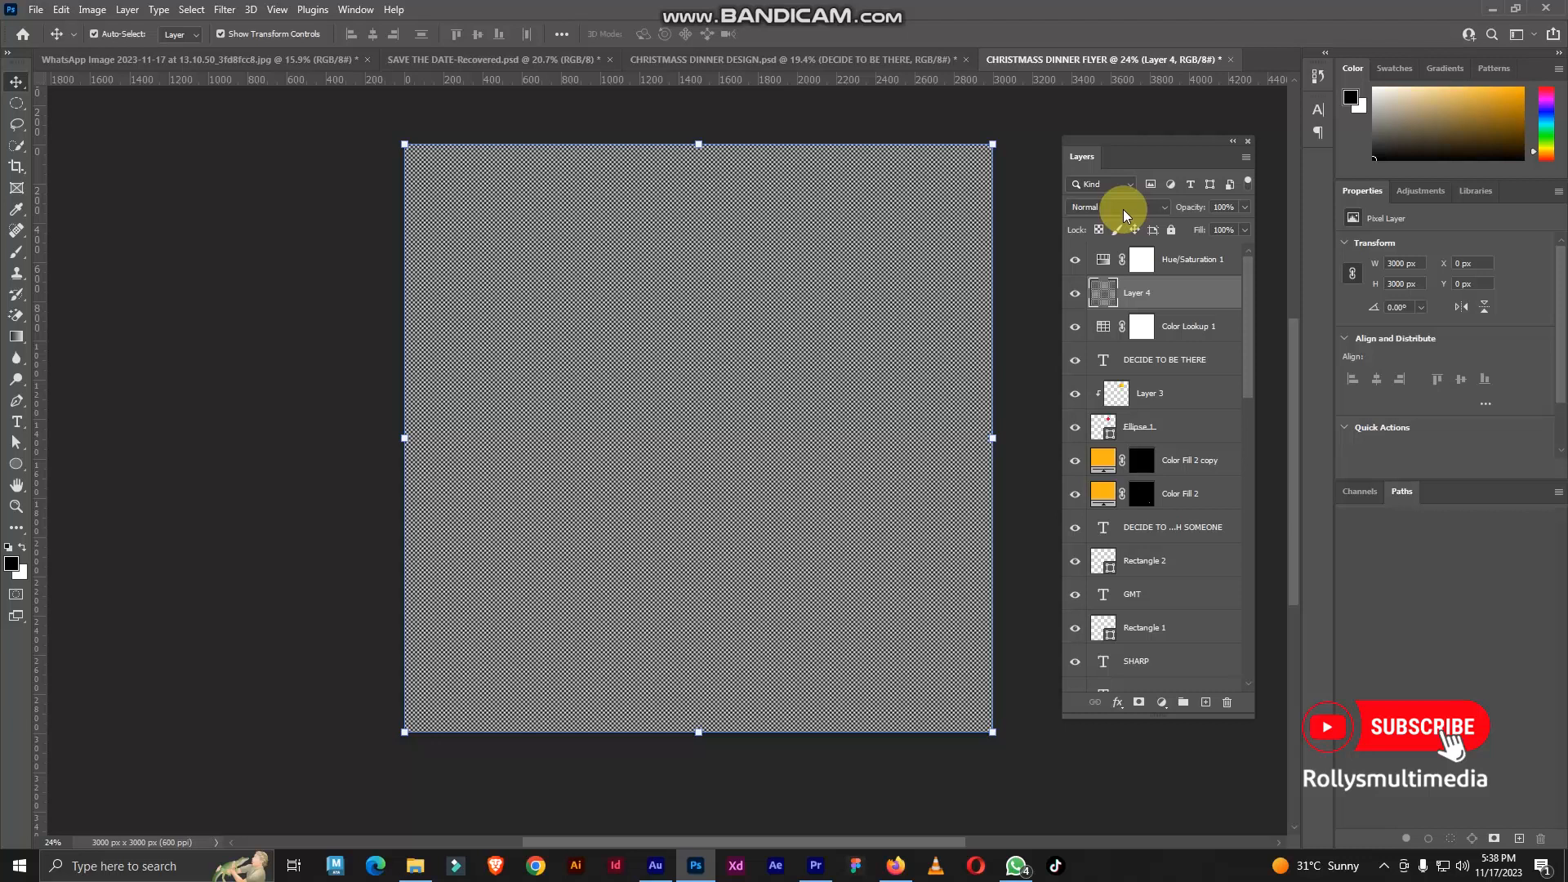
Change Layer 4's blending mode to Soft Light and reduce its fill to 15%
left_click(1124, 209)
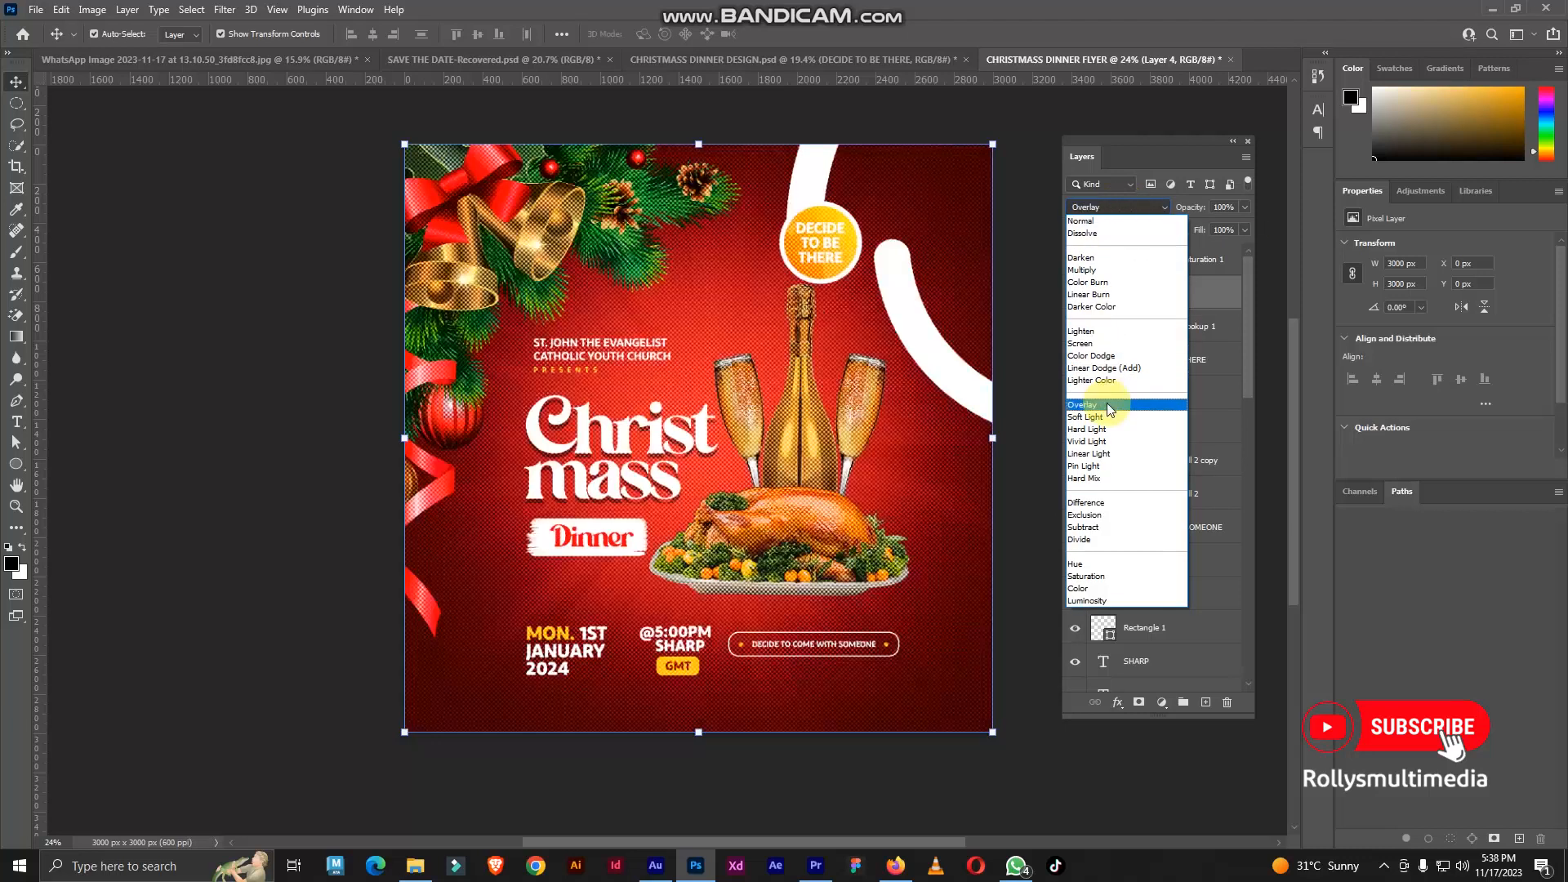
left_click(1108, 418)
scroll(715, 364, "up", 1)
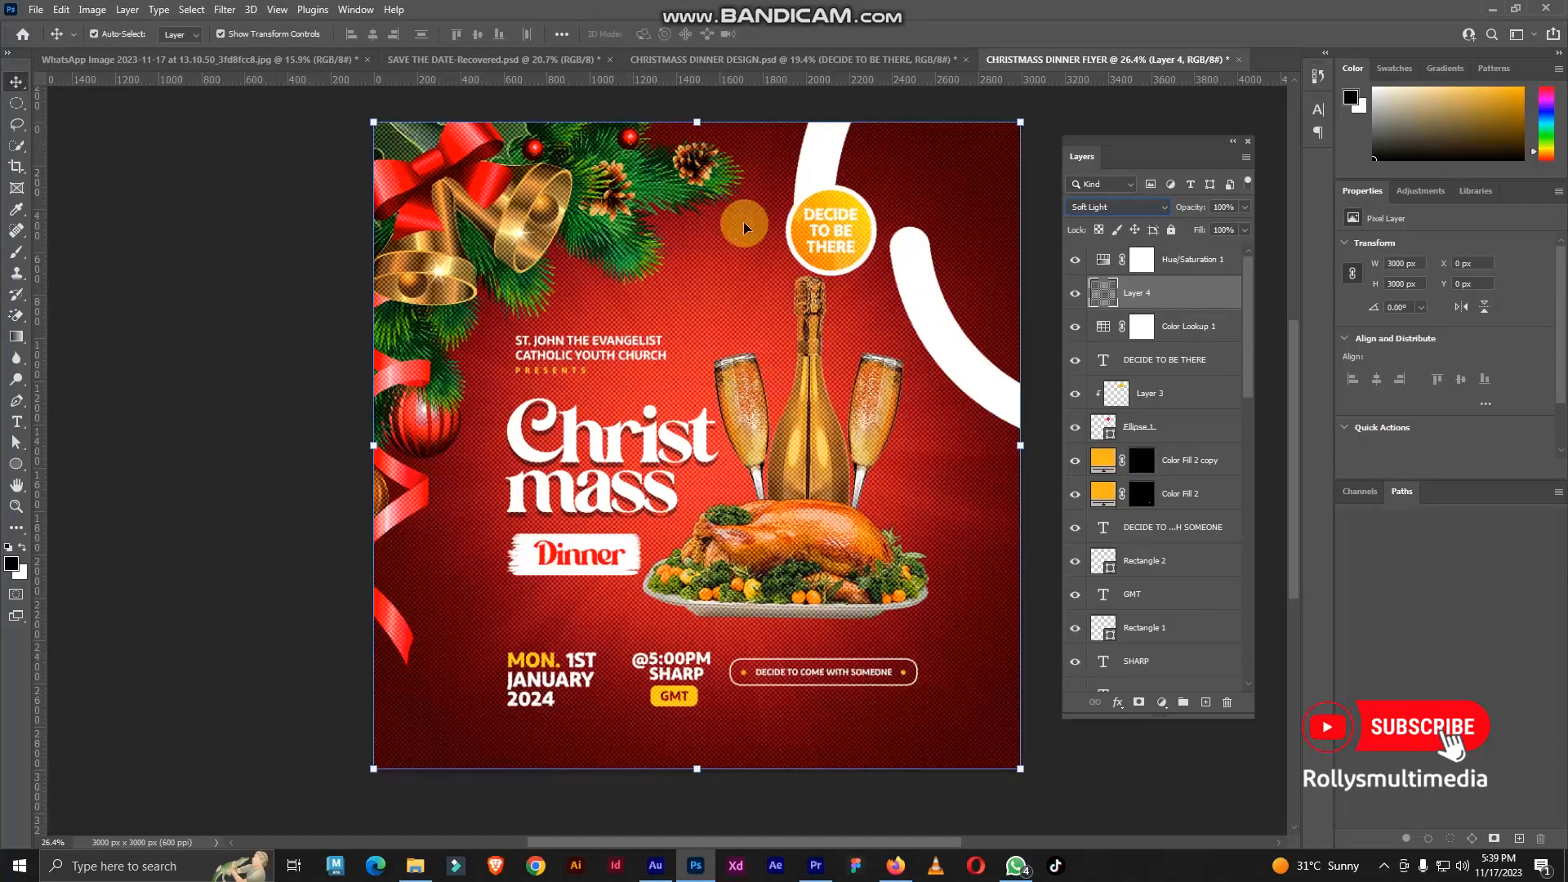
left_click(1245, 229)
left_click_drag(1247, 247, 1188, 243)
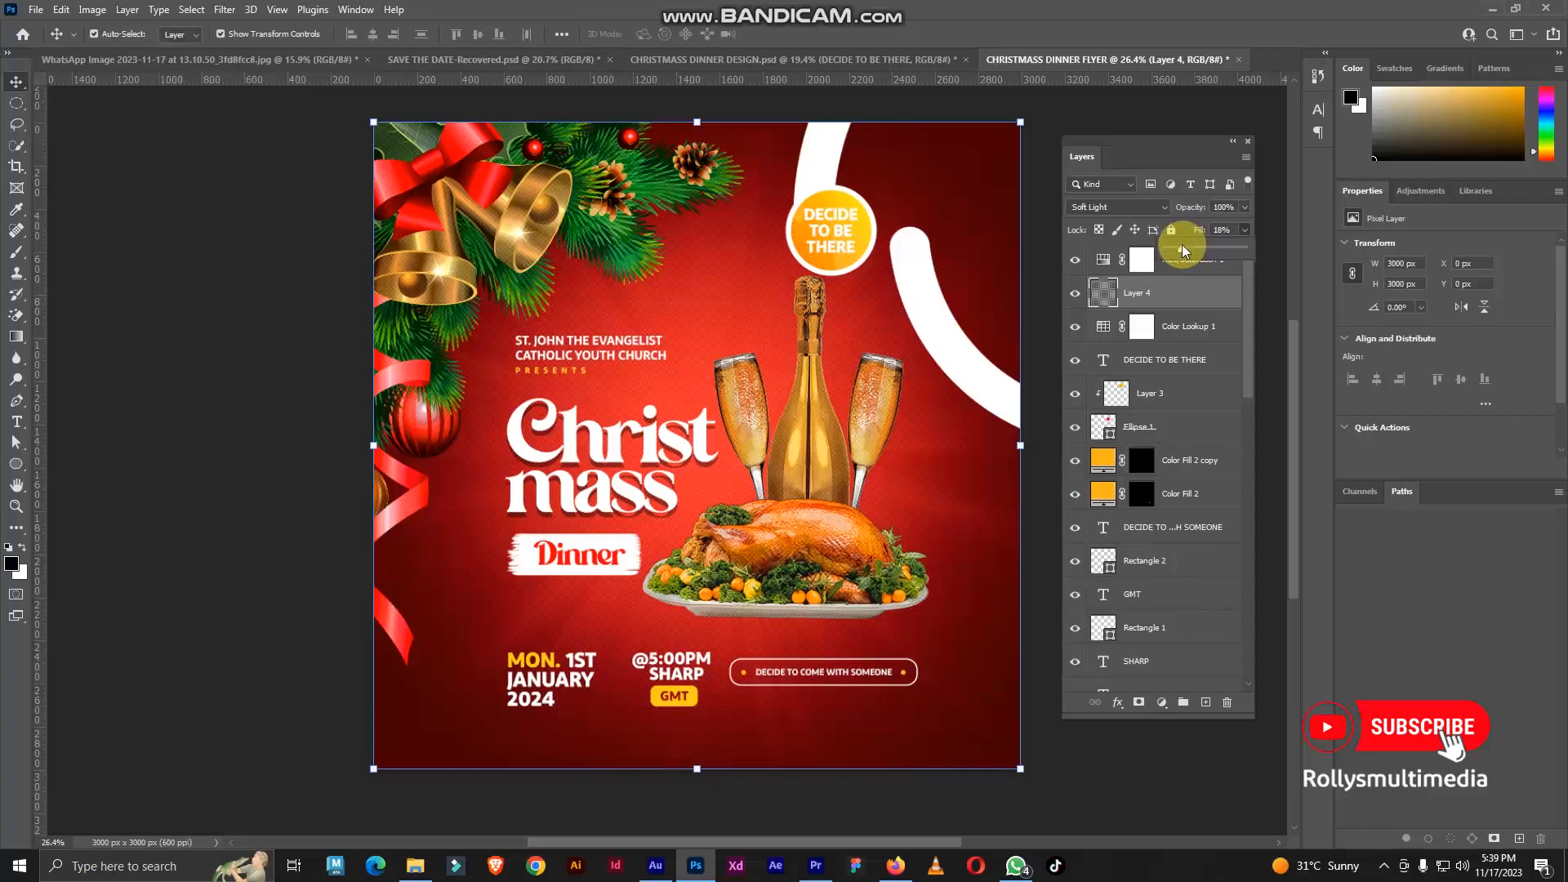
left_click(1222, 230)
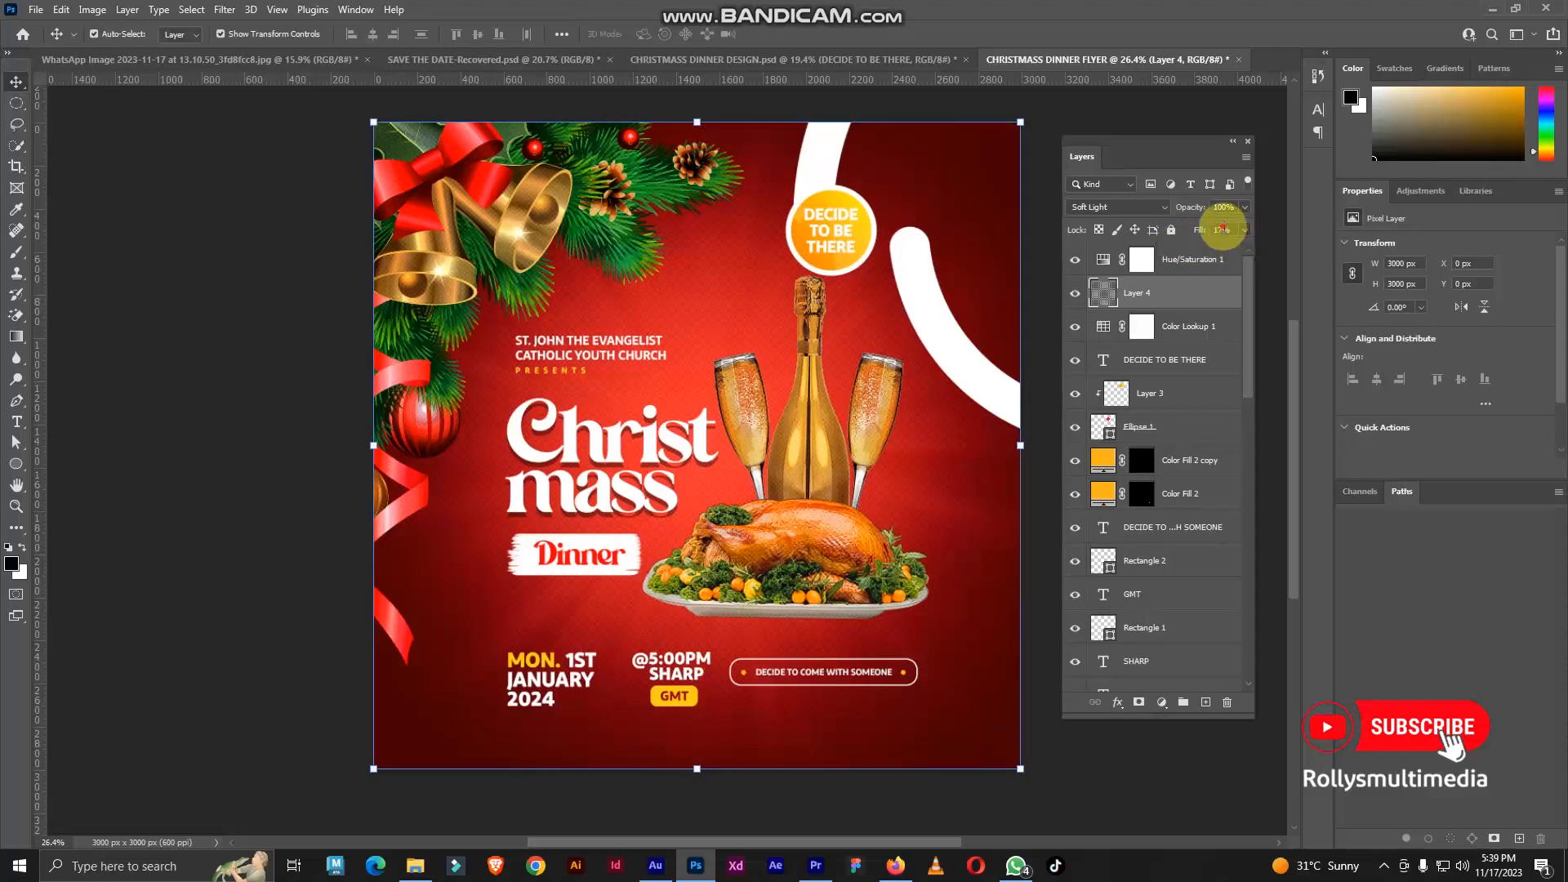
left_click_drag(1206, 234, 1206, 234)
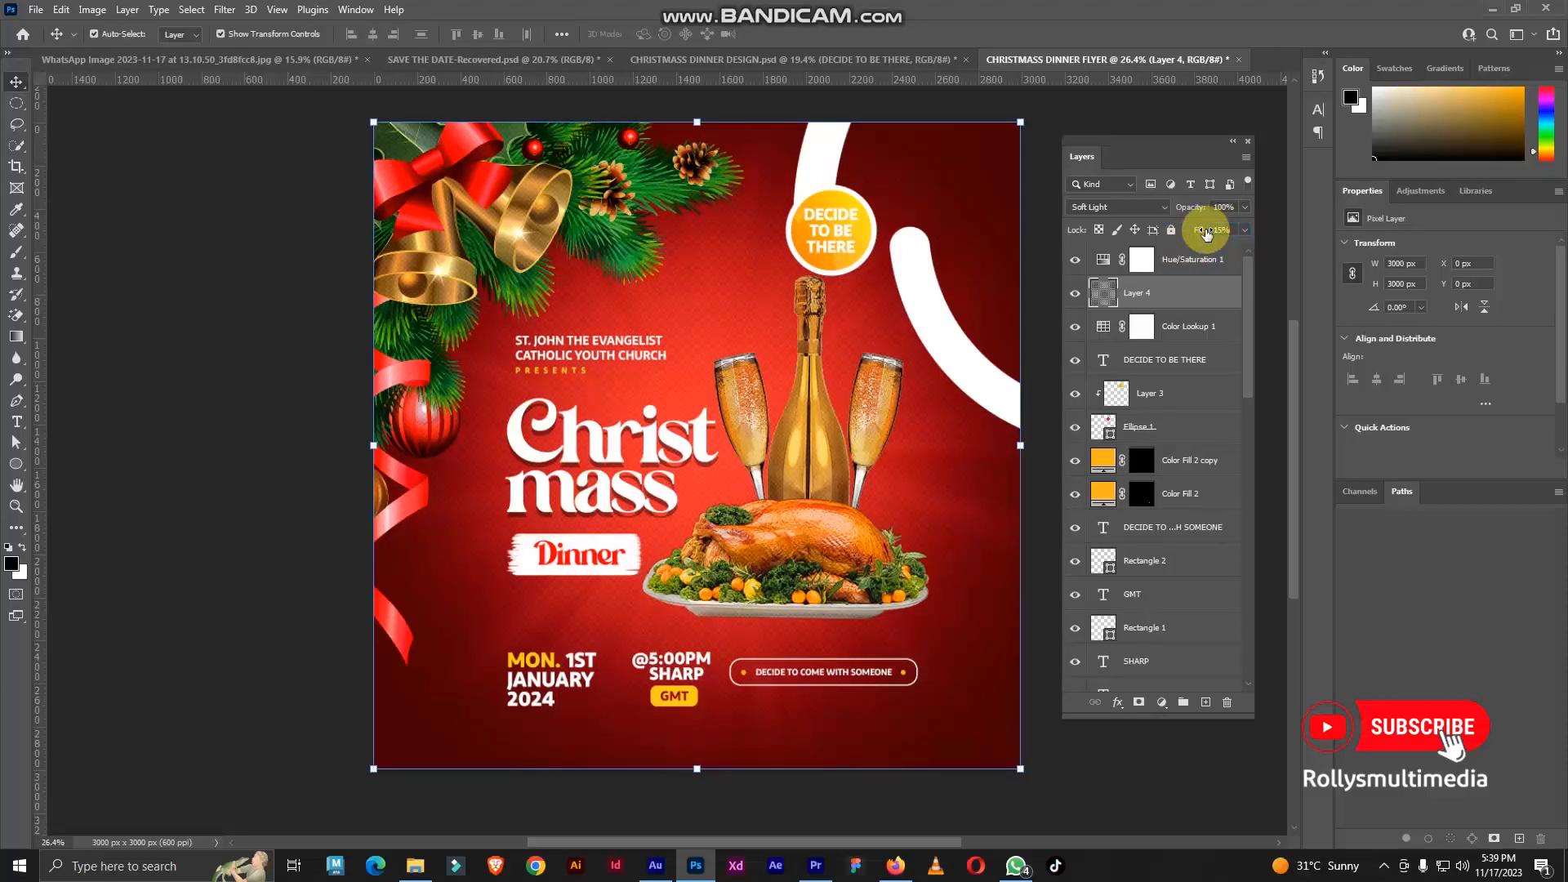
left_click(203, 433)
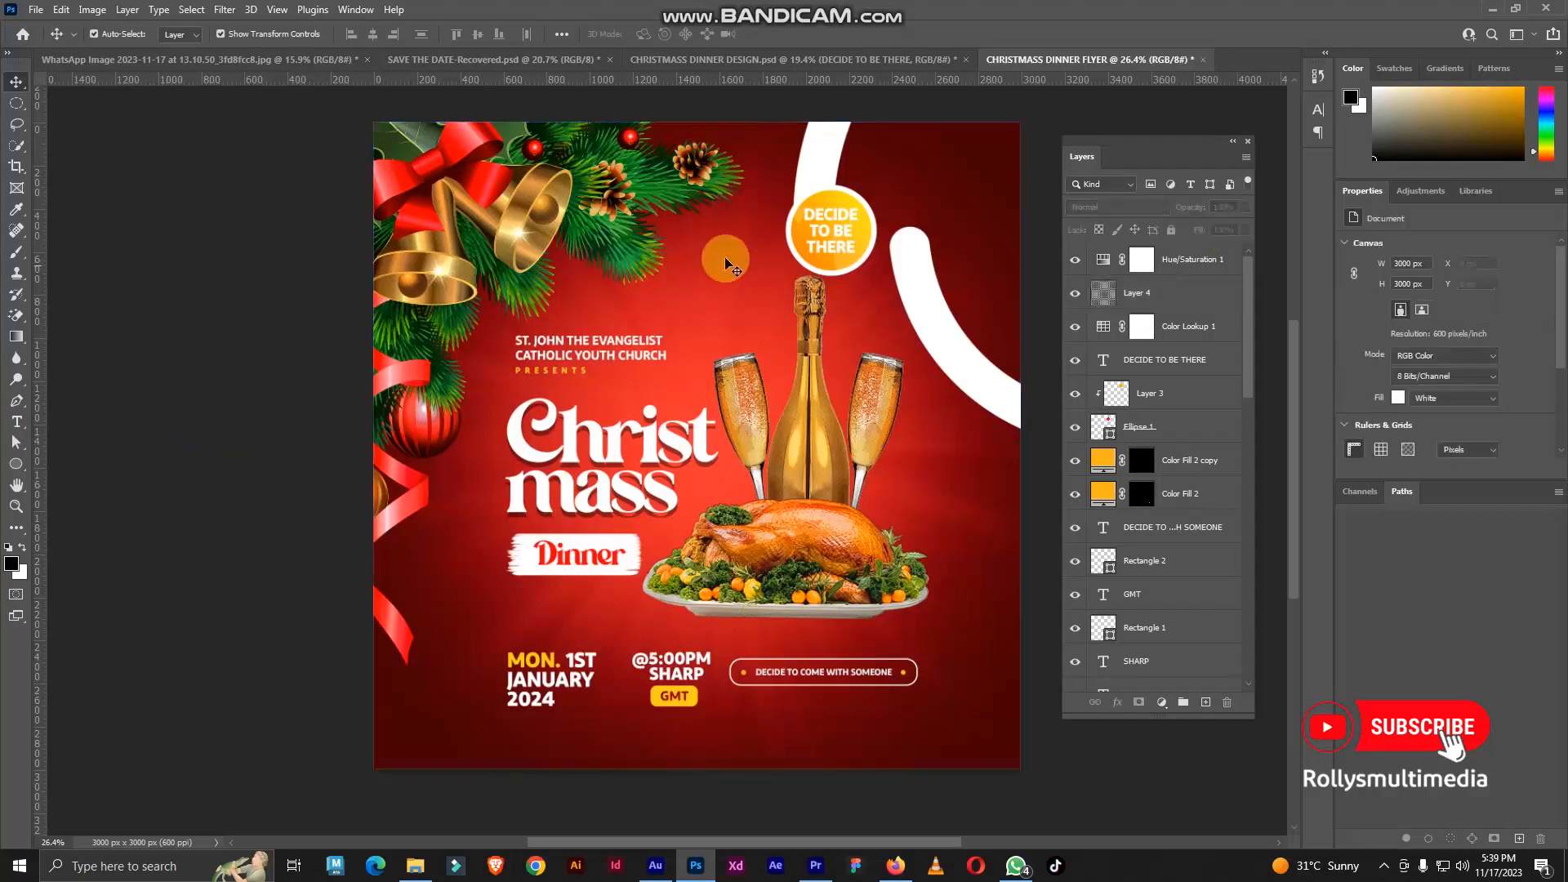
Examine the halftone texture up close near the white curve, comparing the flyer with Layer 4 hidden and shown
scroll(968, 163, "up", 10)
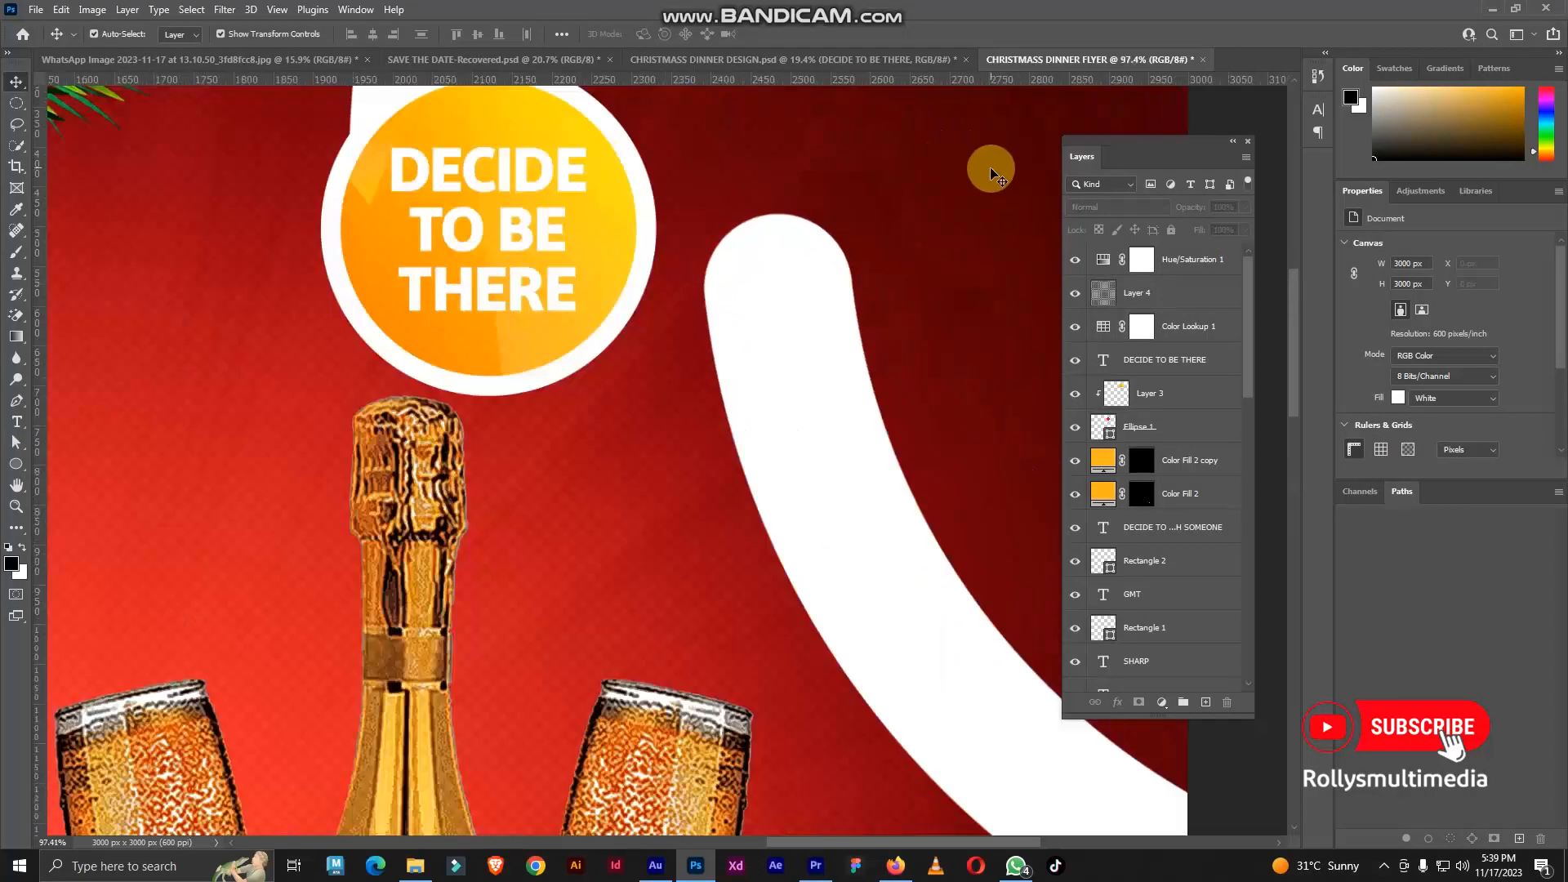
scroll(977, 175, "up", 3)
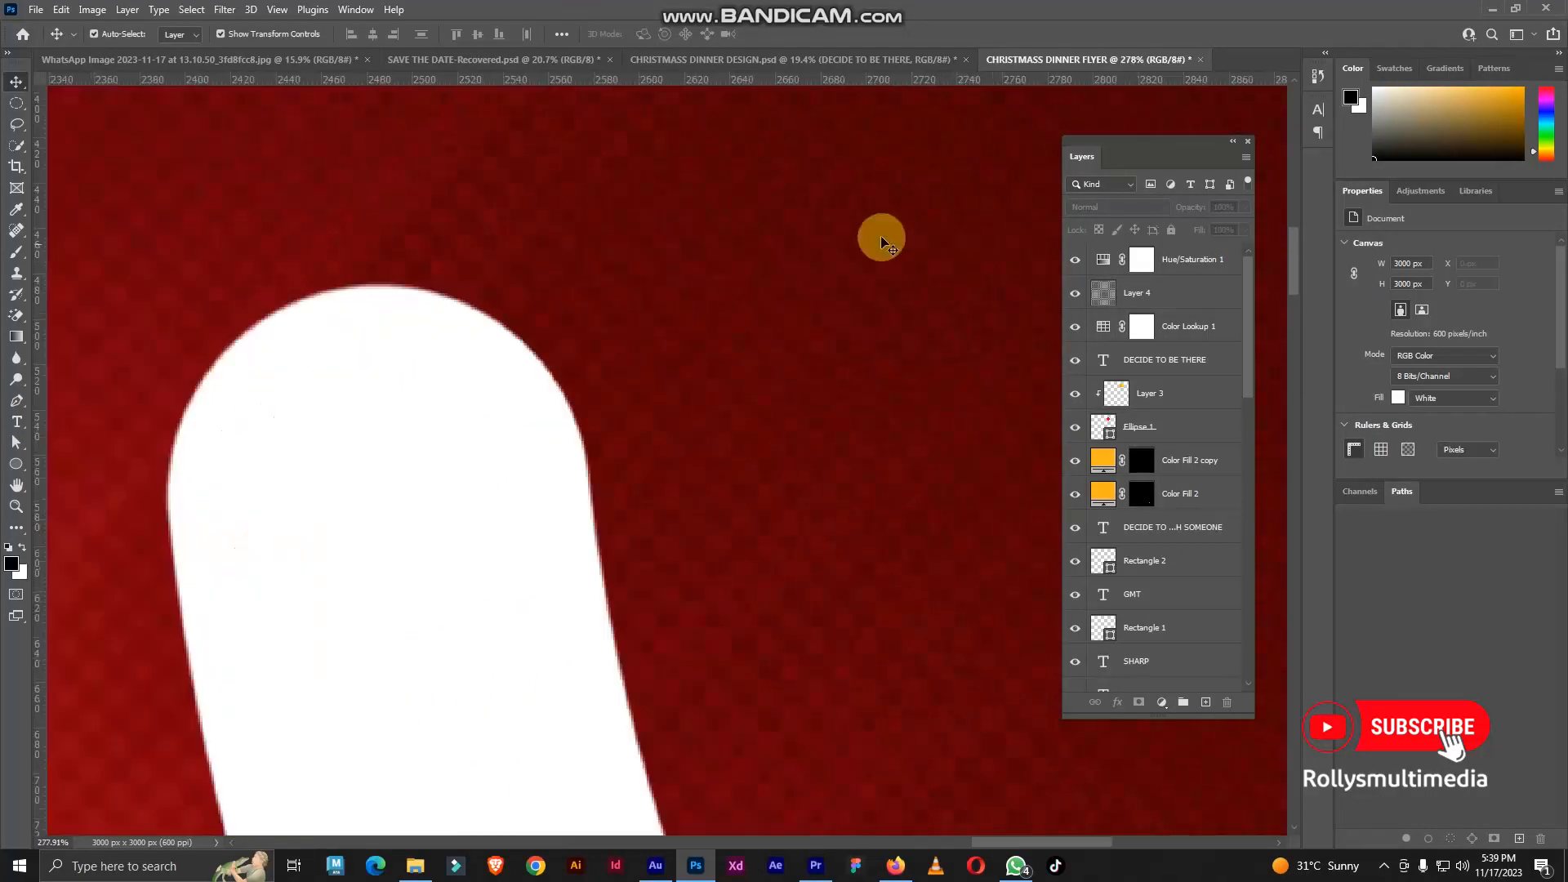
scroll(991, 249, "up", 2)
scroll(886, 258, "down", 3)
left_click_drag(966, 259, 852, 275)
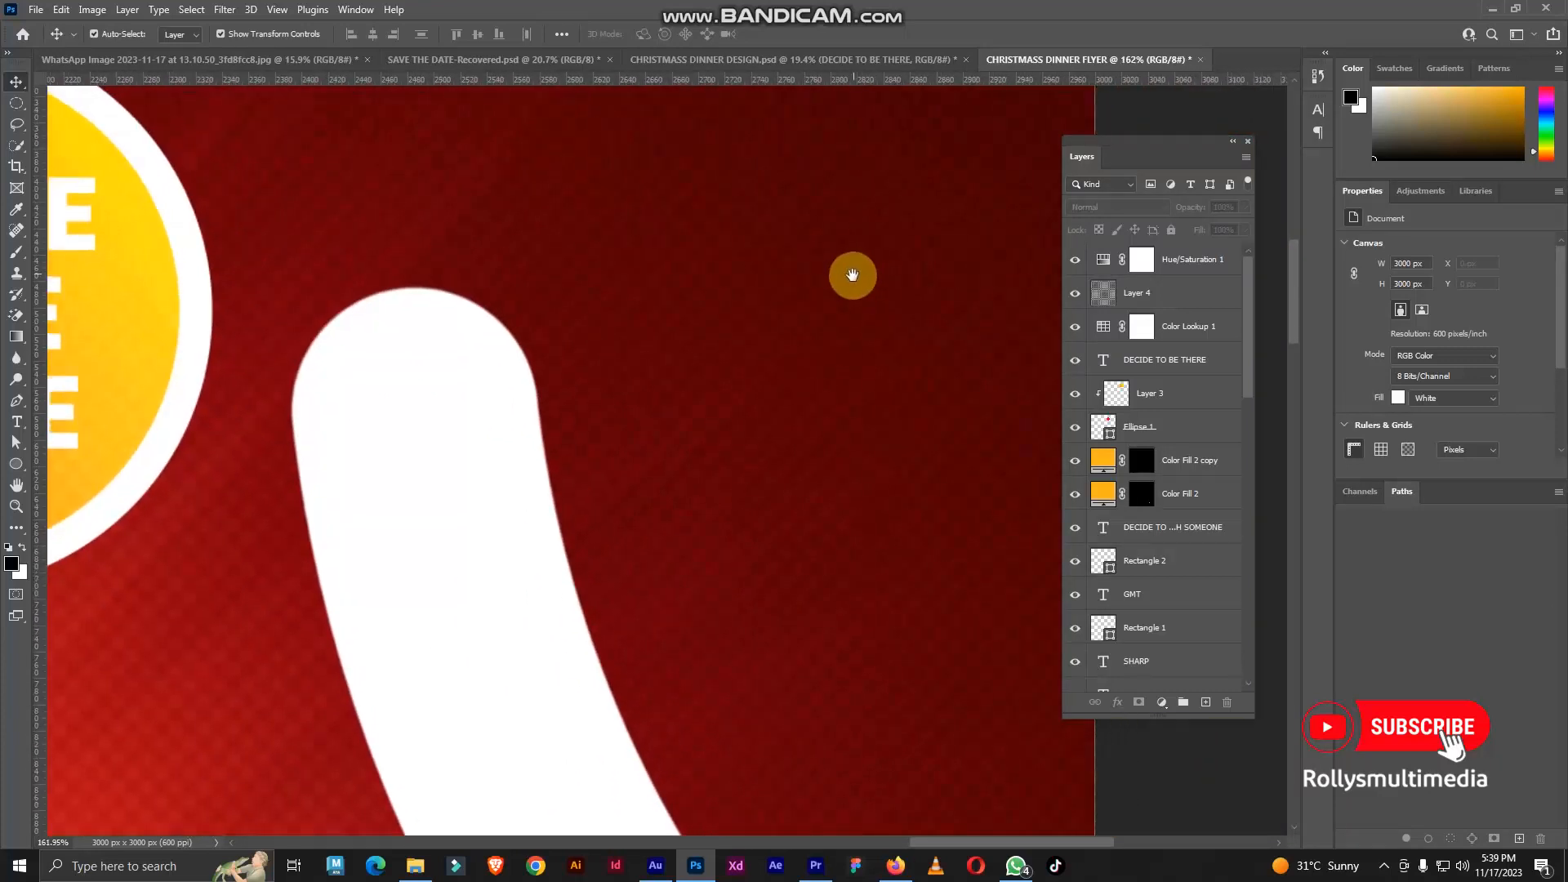
left_click(1077, 295)
scroll(940, 274, "down", 5)
scroll(947, 310, "down", 2)
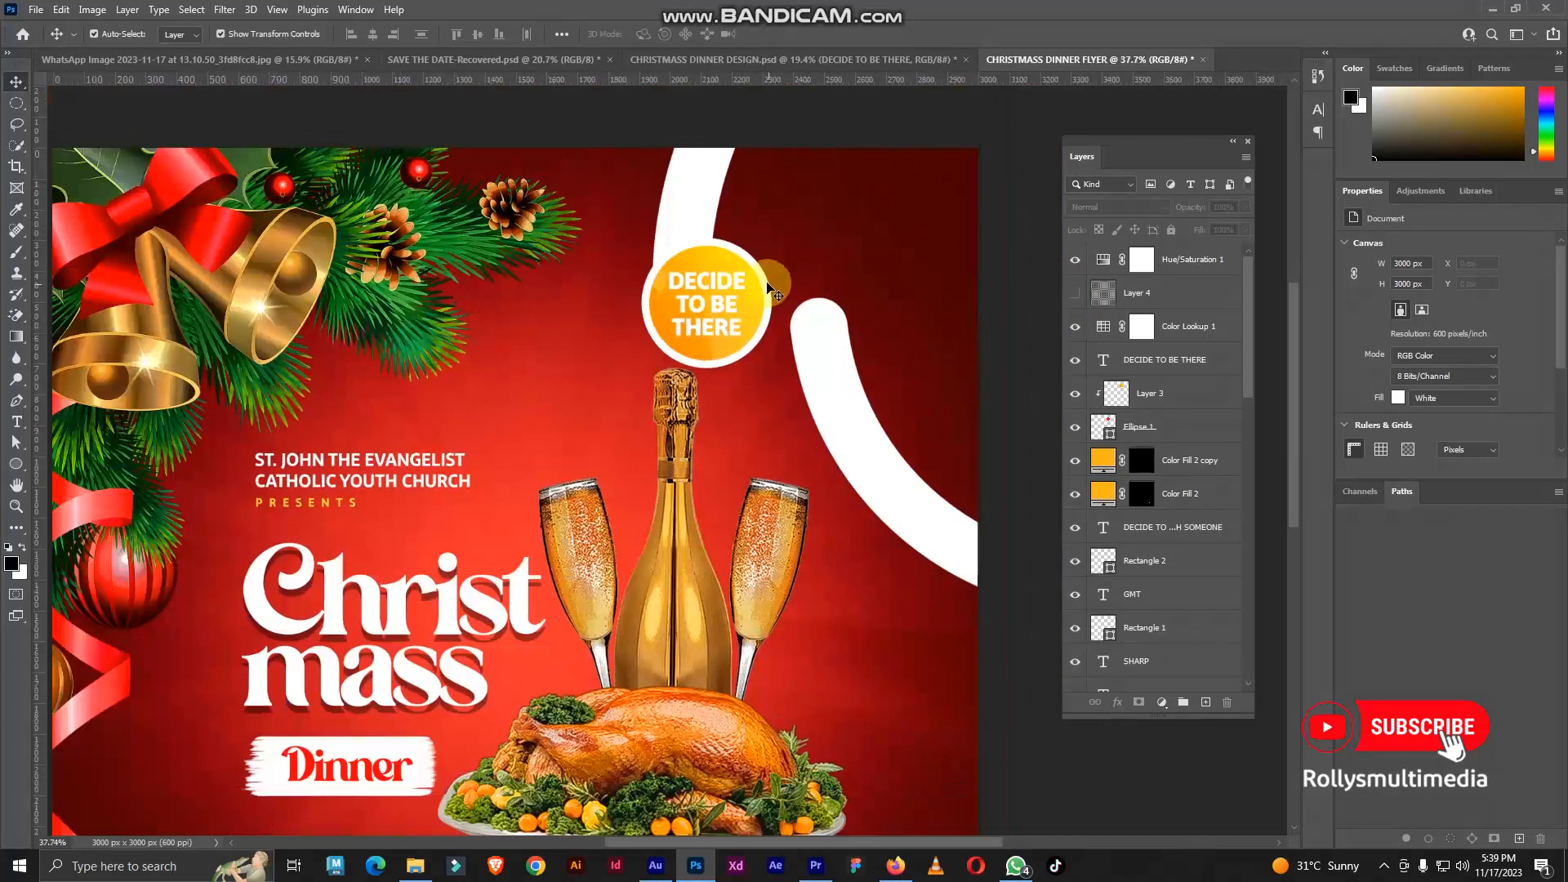
scroll(981, 302, "up", 2)
left_click(1074, 293)
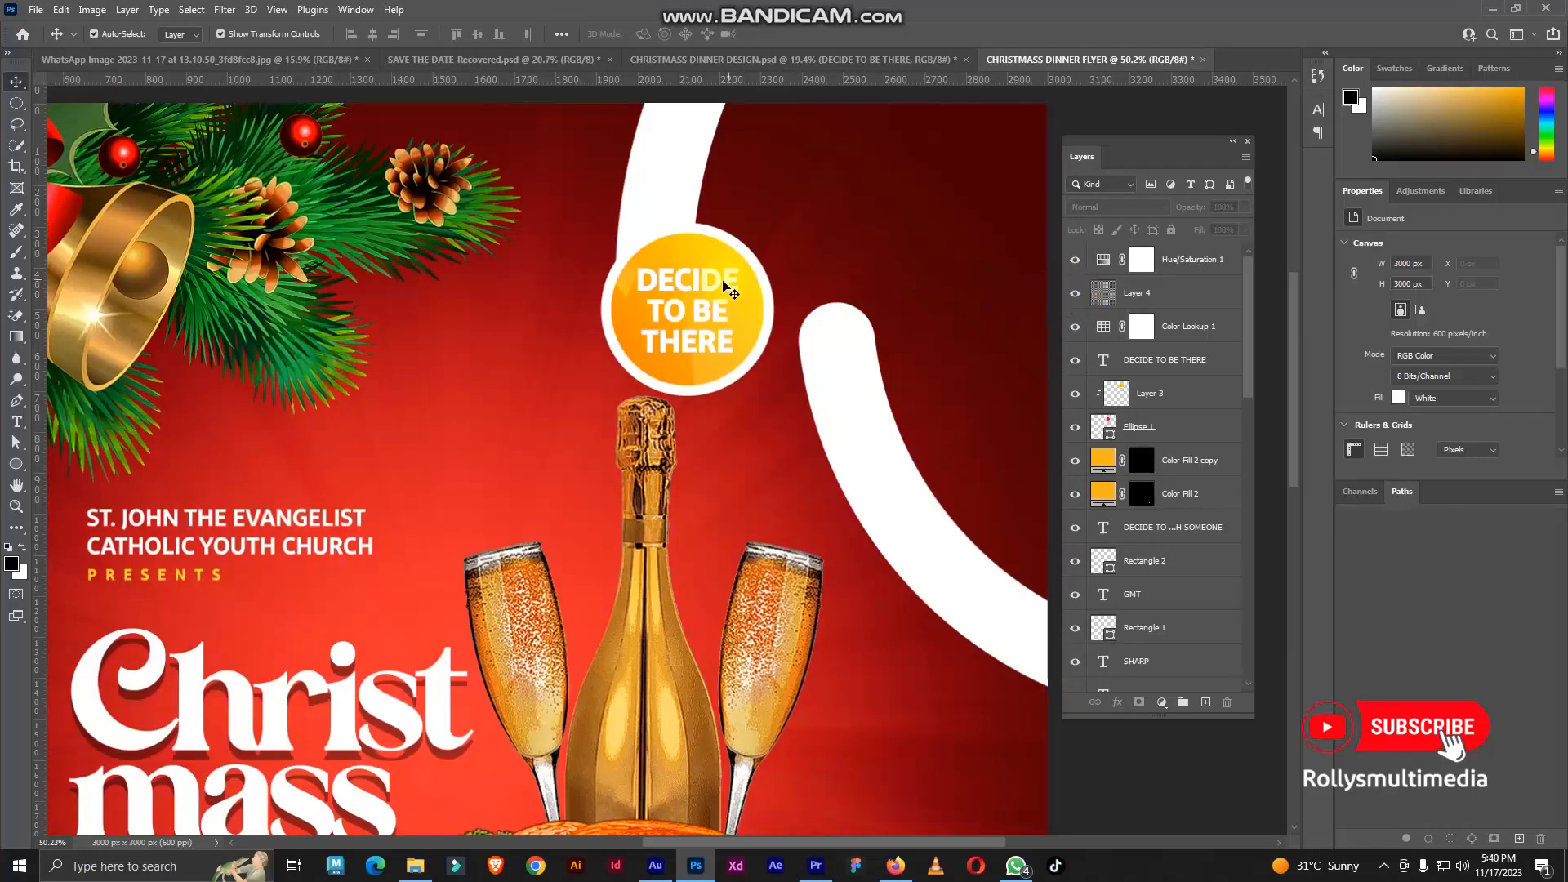
Check how the Layer 4 halftone texture looks across the badge, food artwork and whole flyer
scroll(793, 266, "up", 5)
scroll(874, 272, "down", 8)
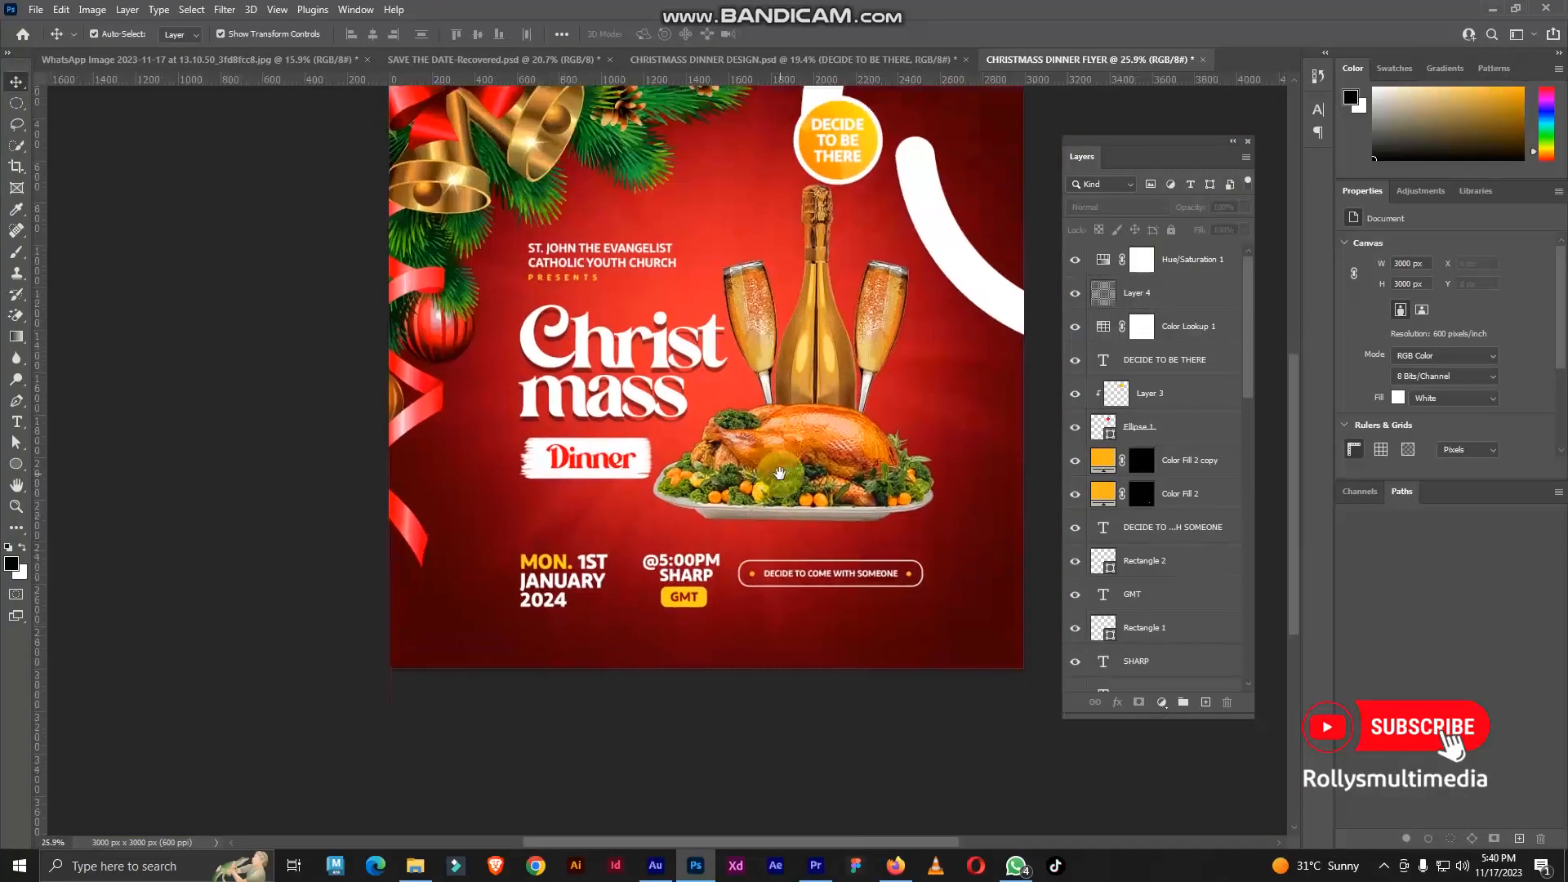
scroll(786, 554, "up", 3)
scroll(768, 347, "down", 2)
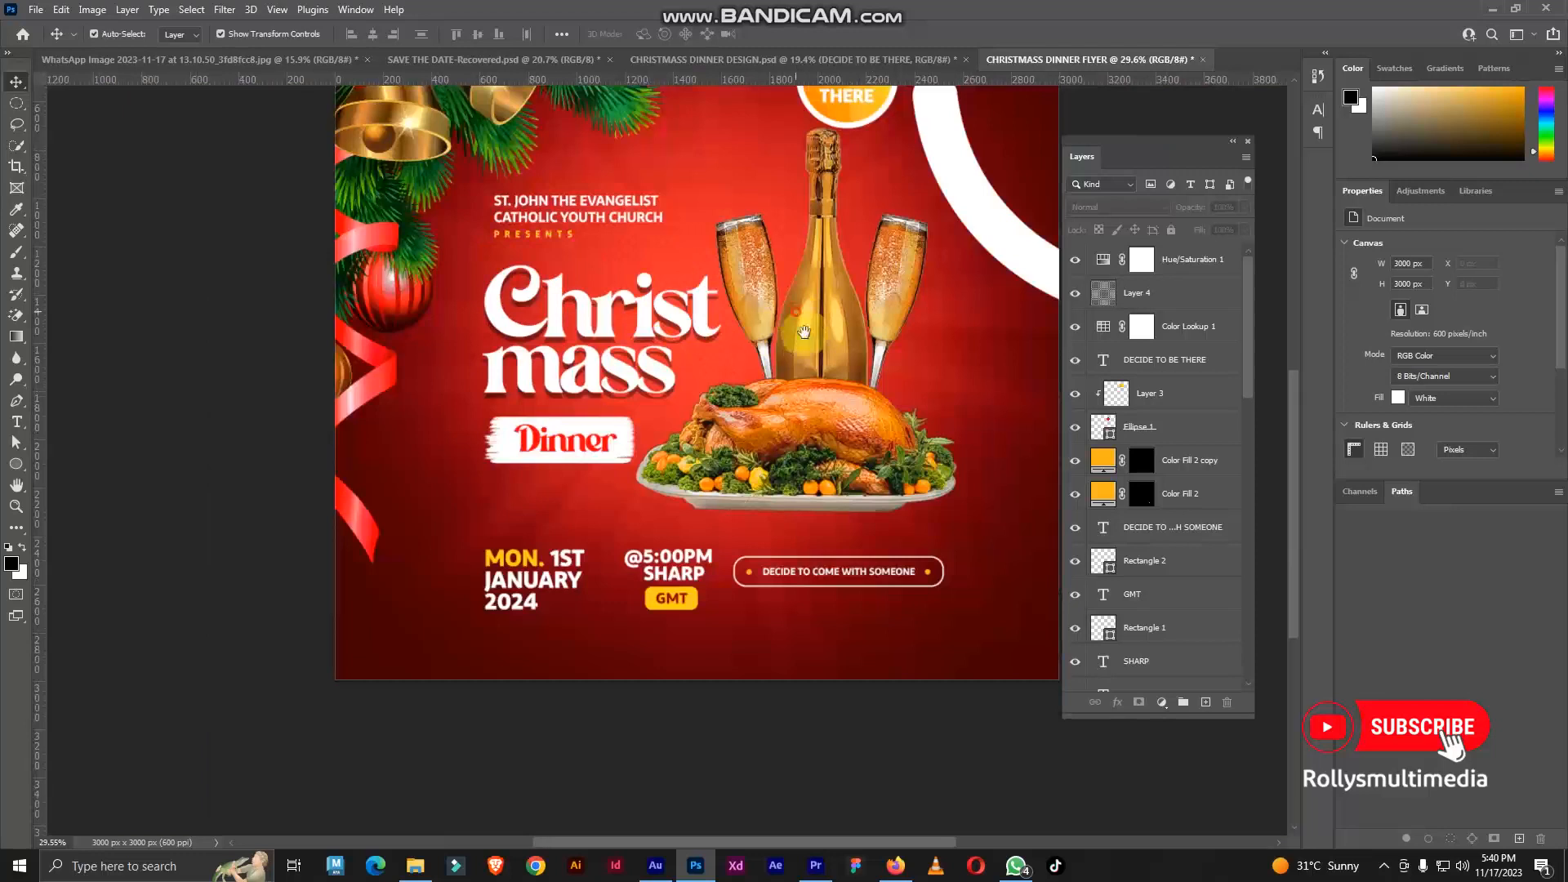
scroll(809, 346, "up", 1)
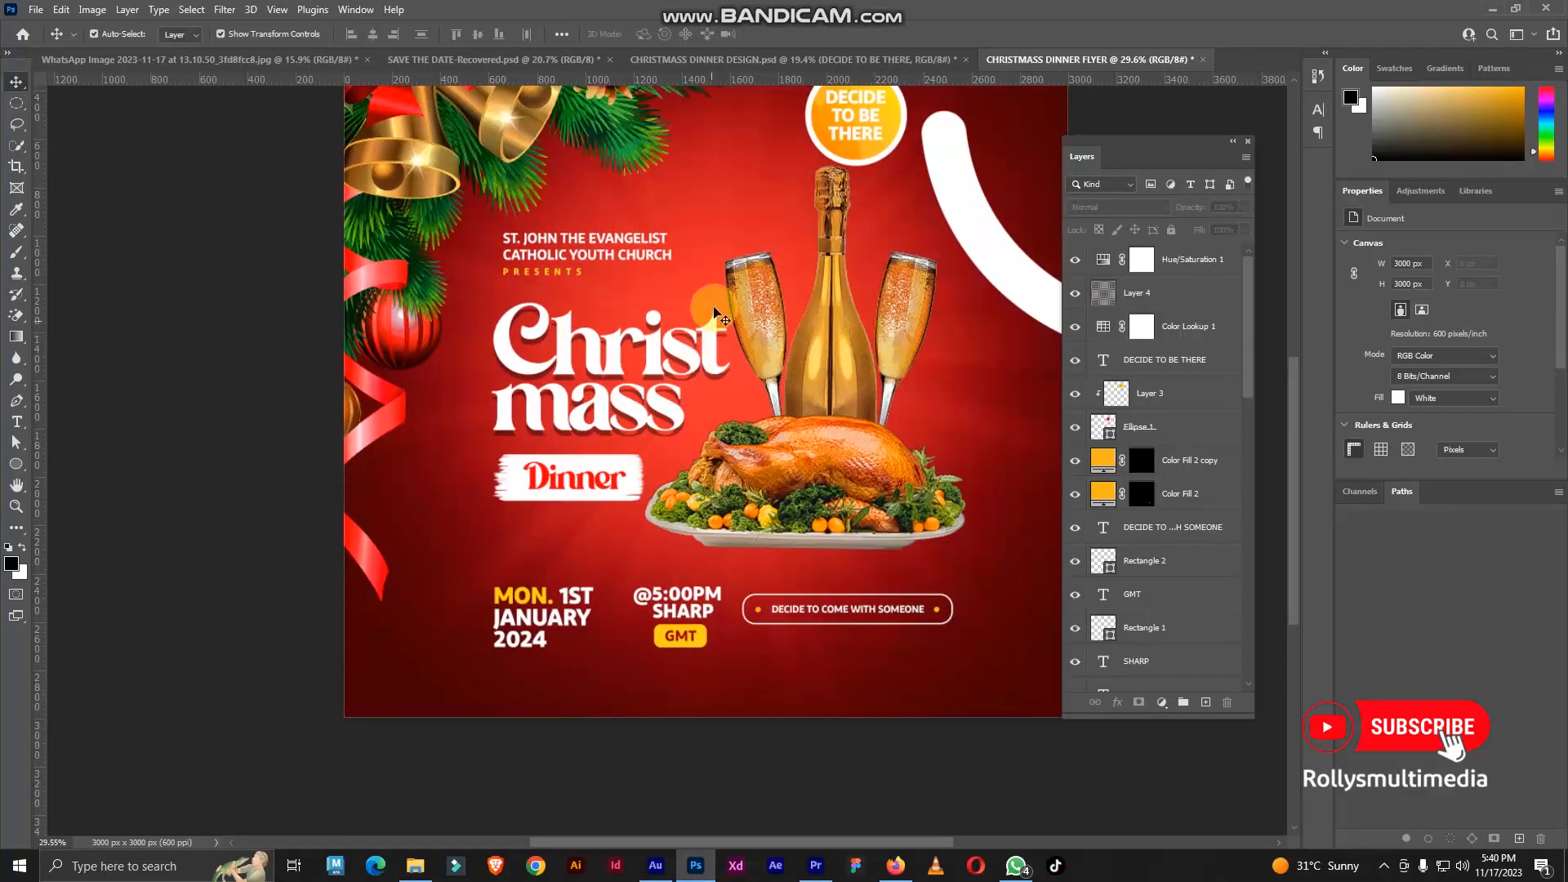
left_click(1171, 294)
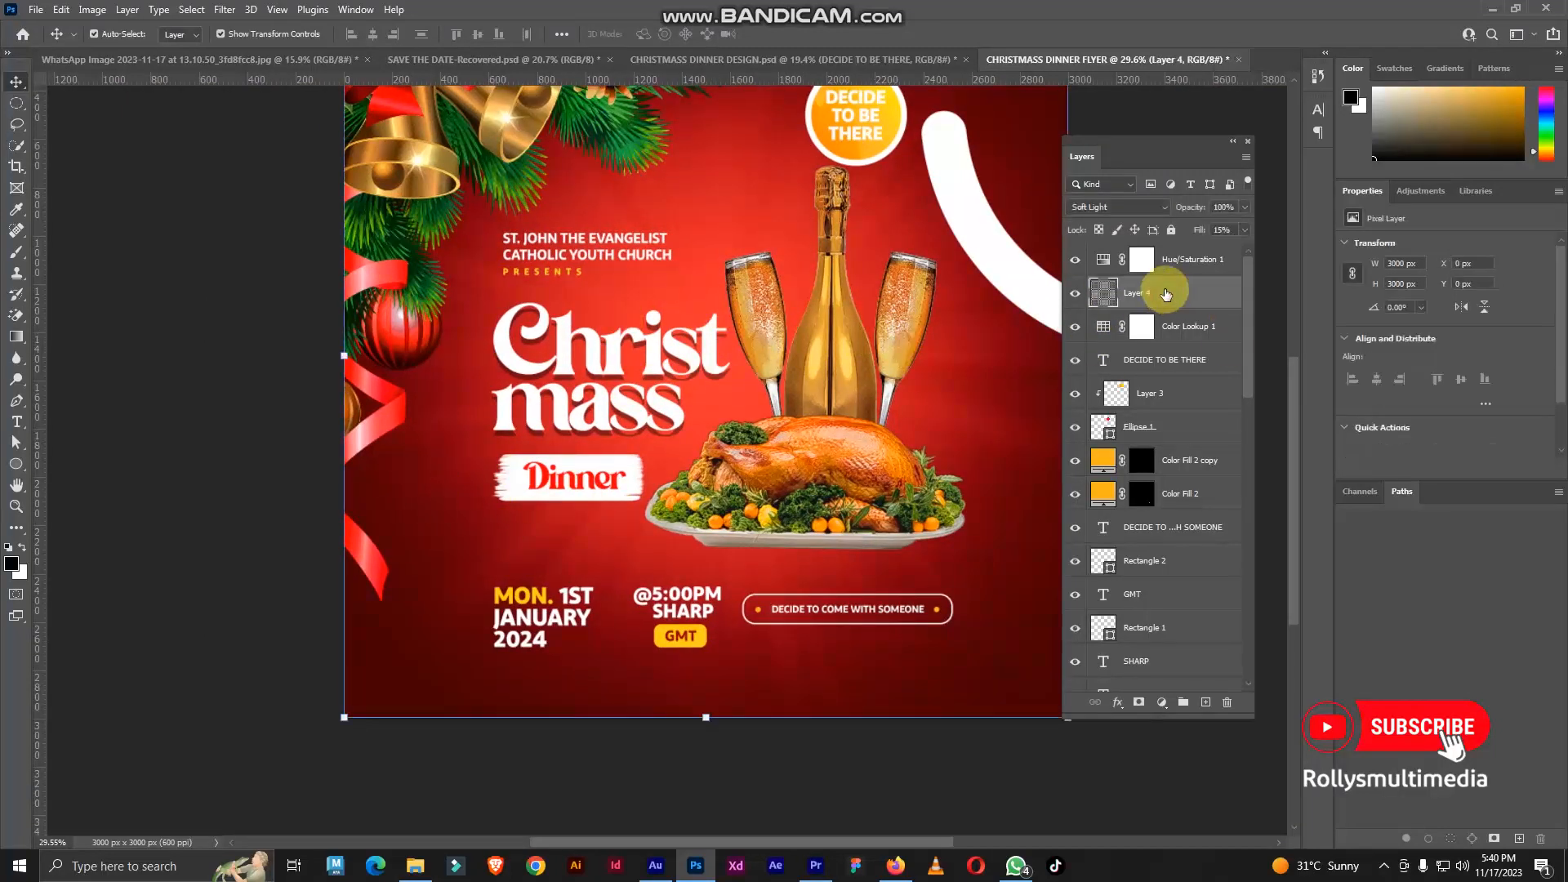
mouse_move(1165, 295)
left_mouse_down()
mouse_move(1180, 613)
mouse_move(1129, 357)
mouse_move(1147, 294)
left_mouse_up()
scroll(611, 351, "down", 1)
left_click_drag(733, 307, 735, 372)
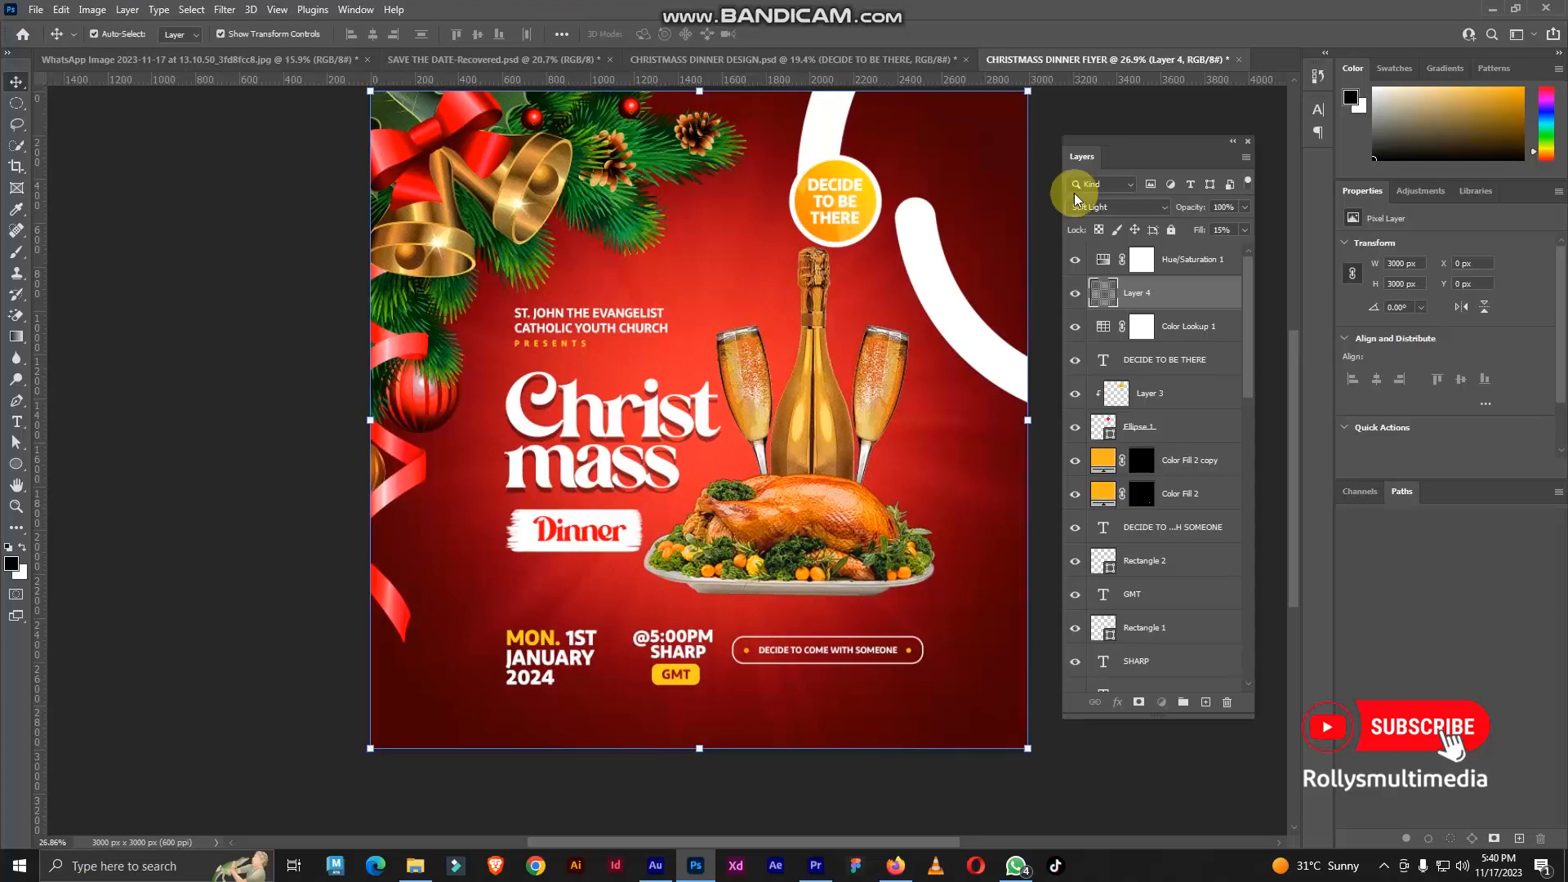
Add a black Multiply drop shadow to the white brush shape behind Dinner, with 40% opacity, 90° angle, 24 px distance and 0 px size
left_click(351, 536)
left_click(543, 535)
scroll(625, 533, "up", 3)
left_click(622, 535)
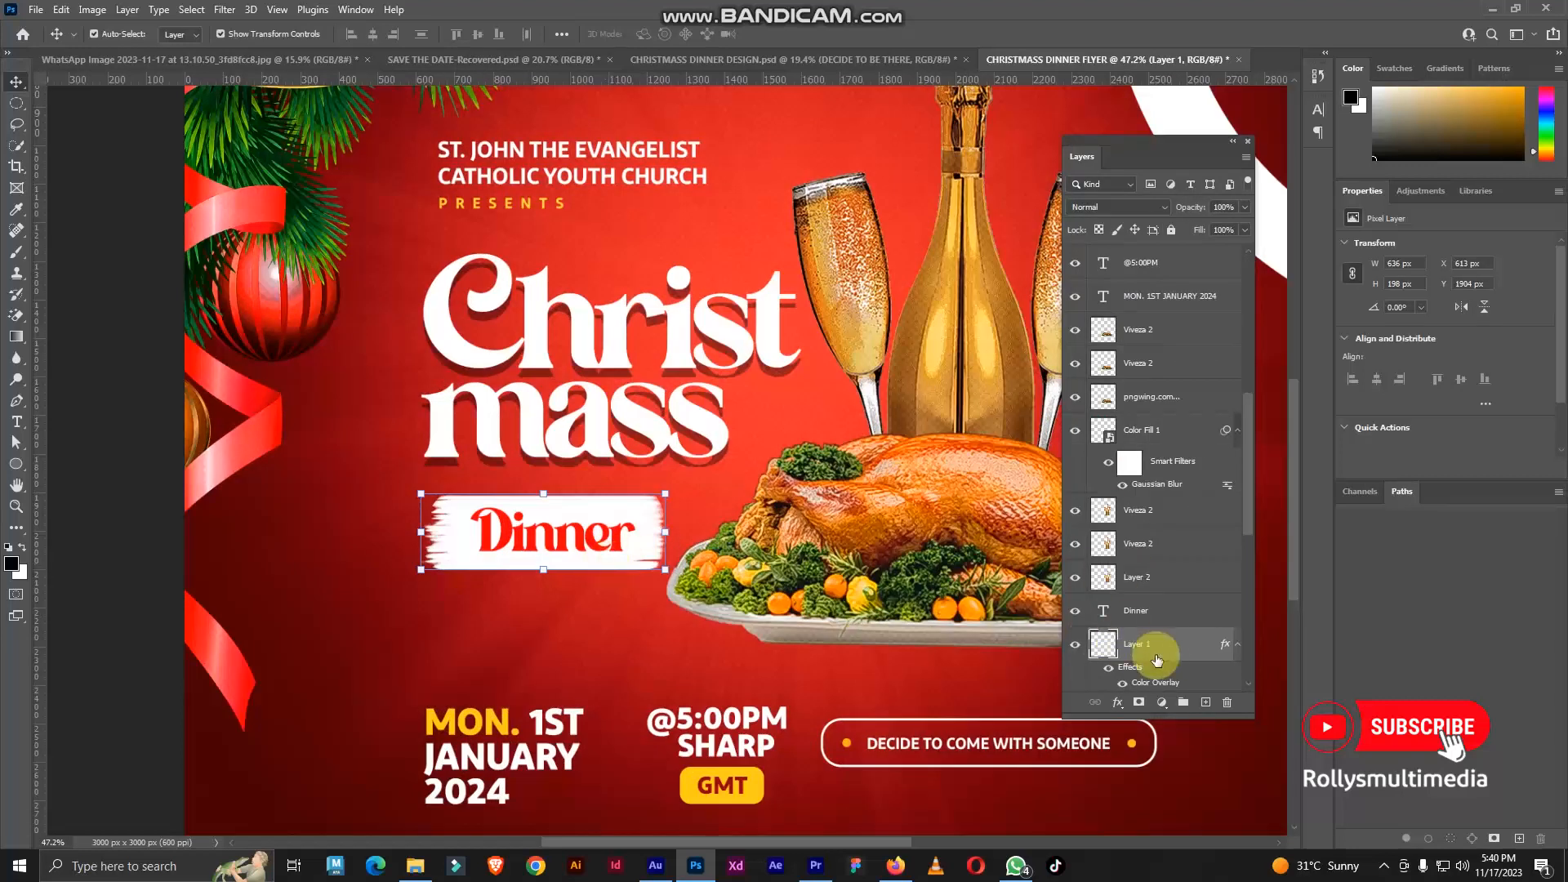
right_click(1160, 644)
left_click(1282, 193)
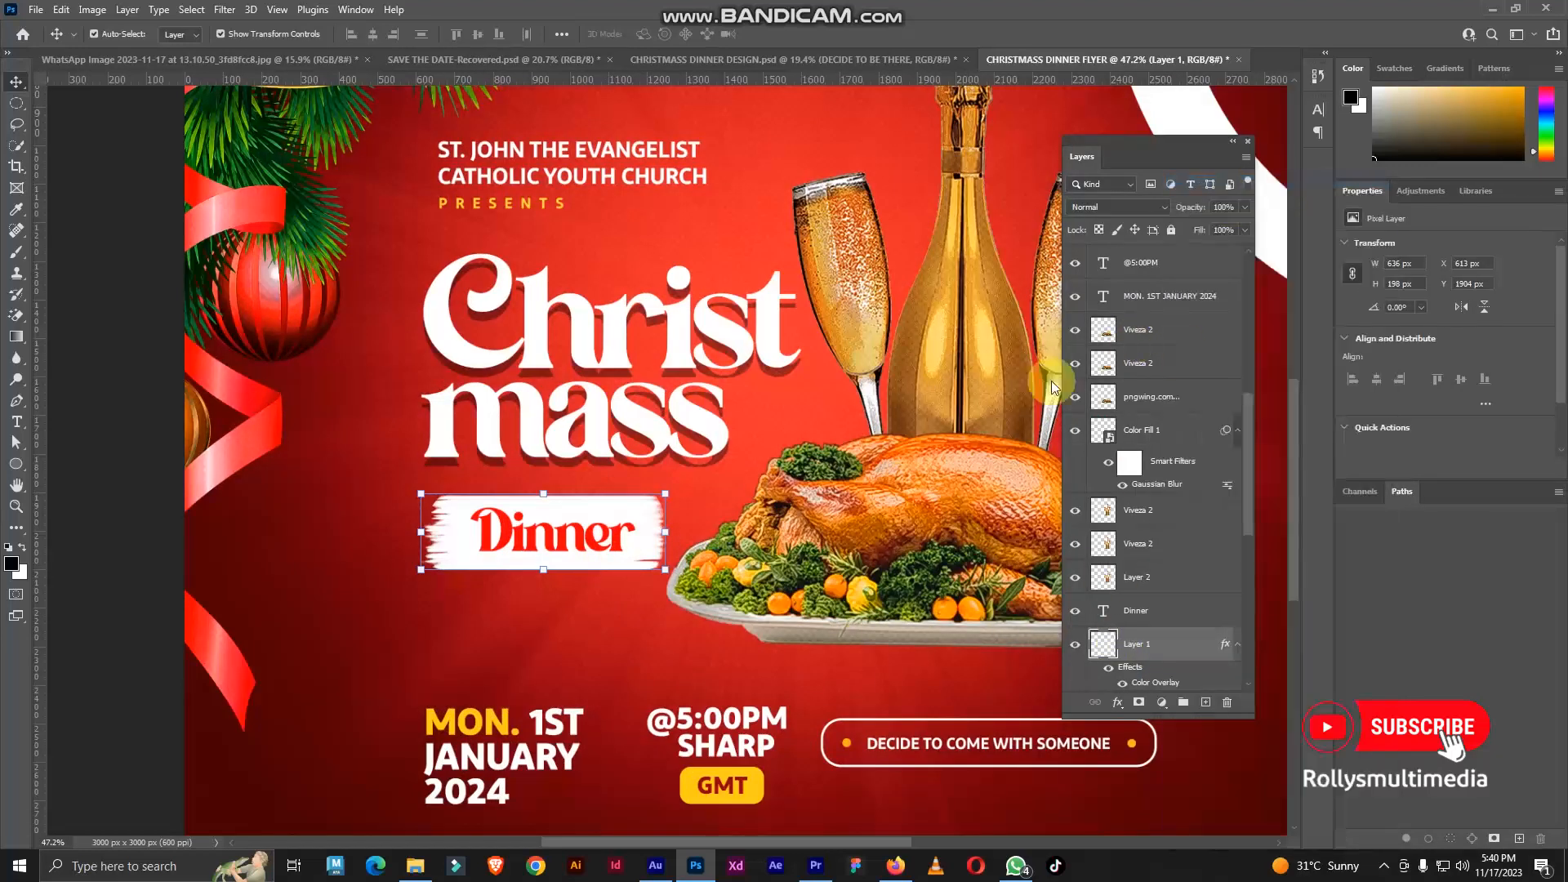
left_click(993, 504)
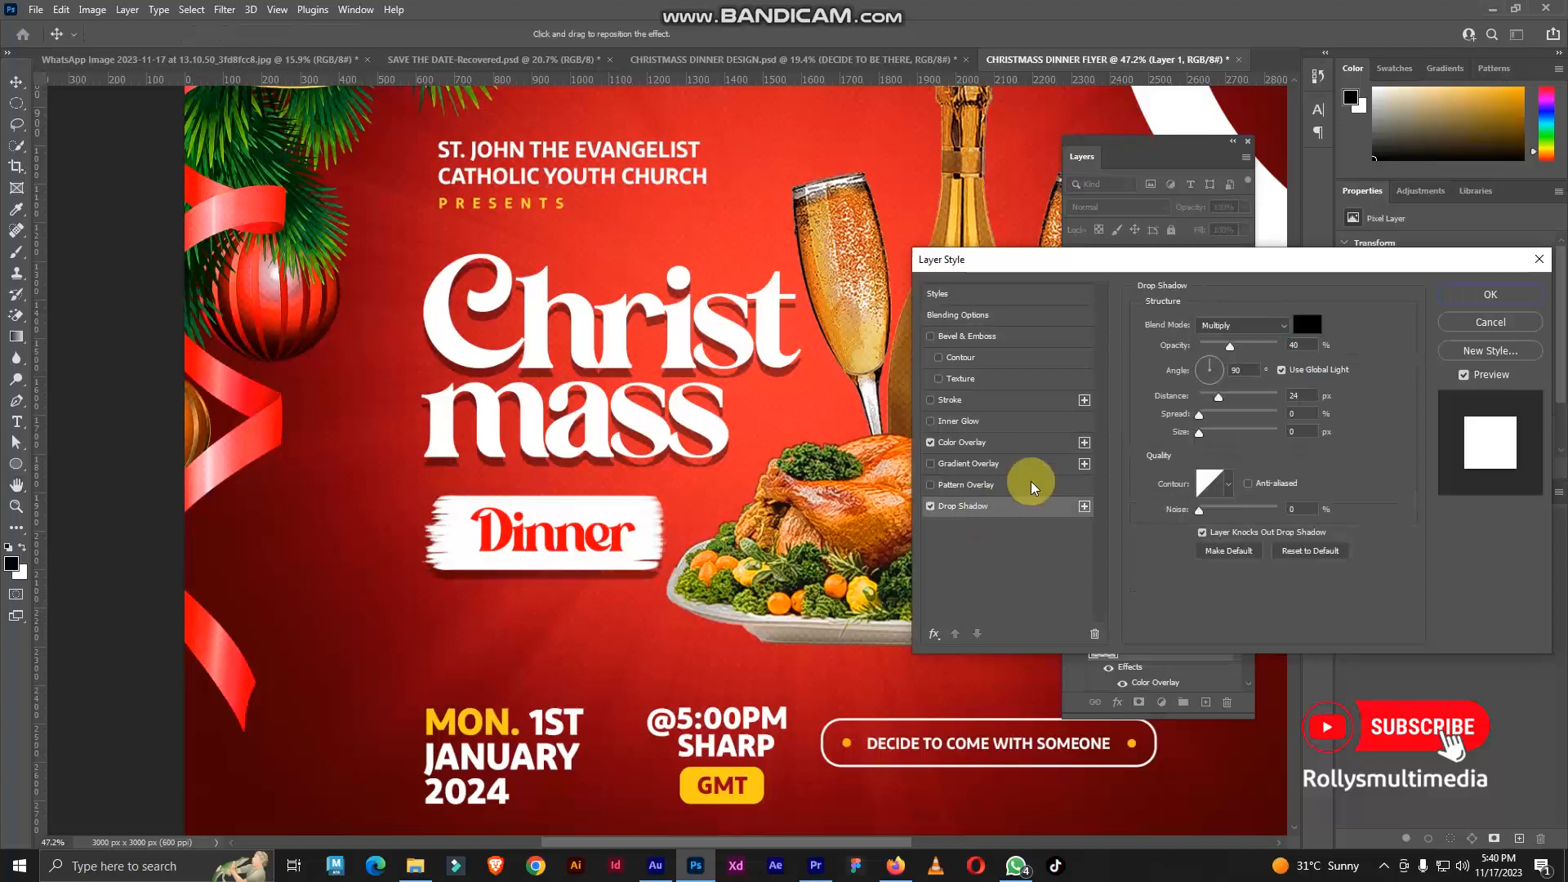
left_click(1515, 297)
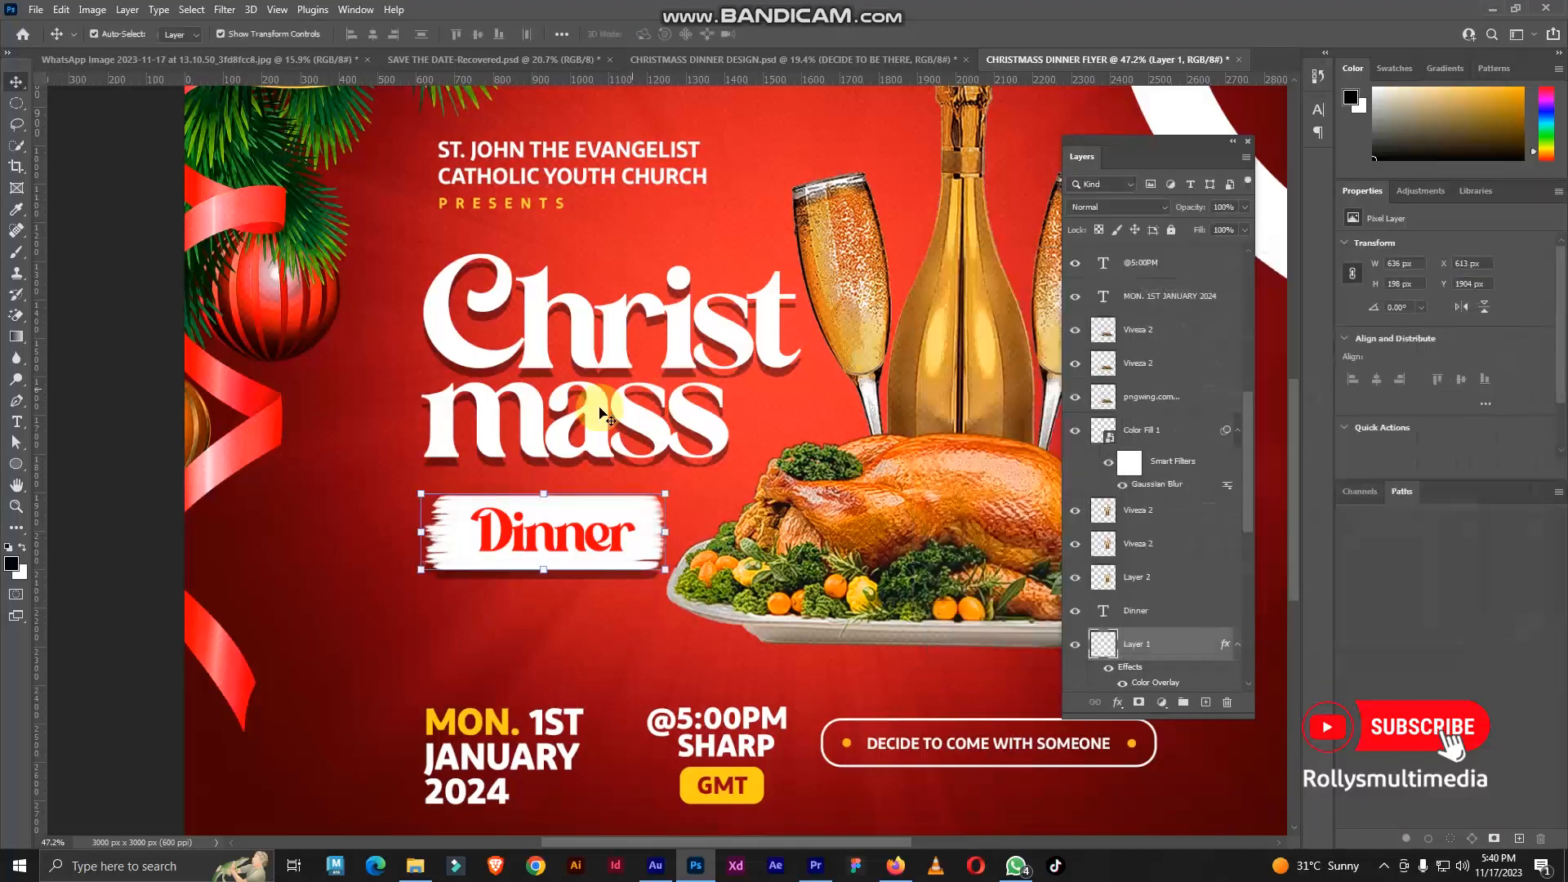
scroll(768, 282, "down", 4)
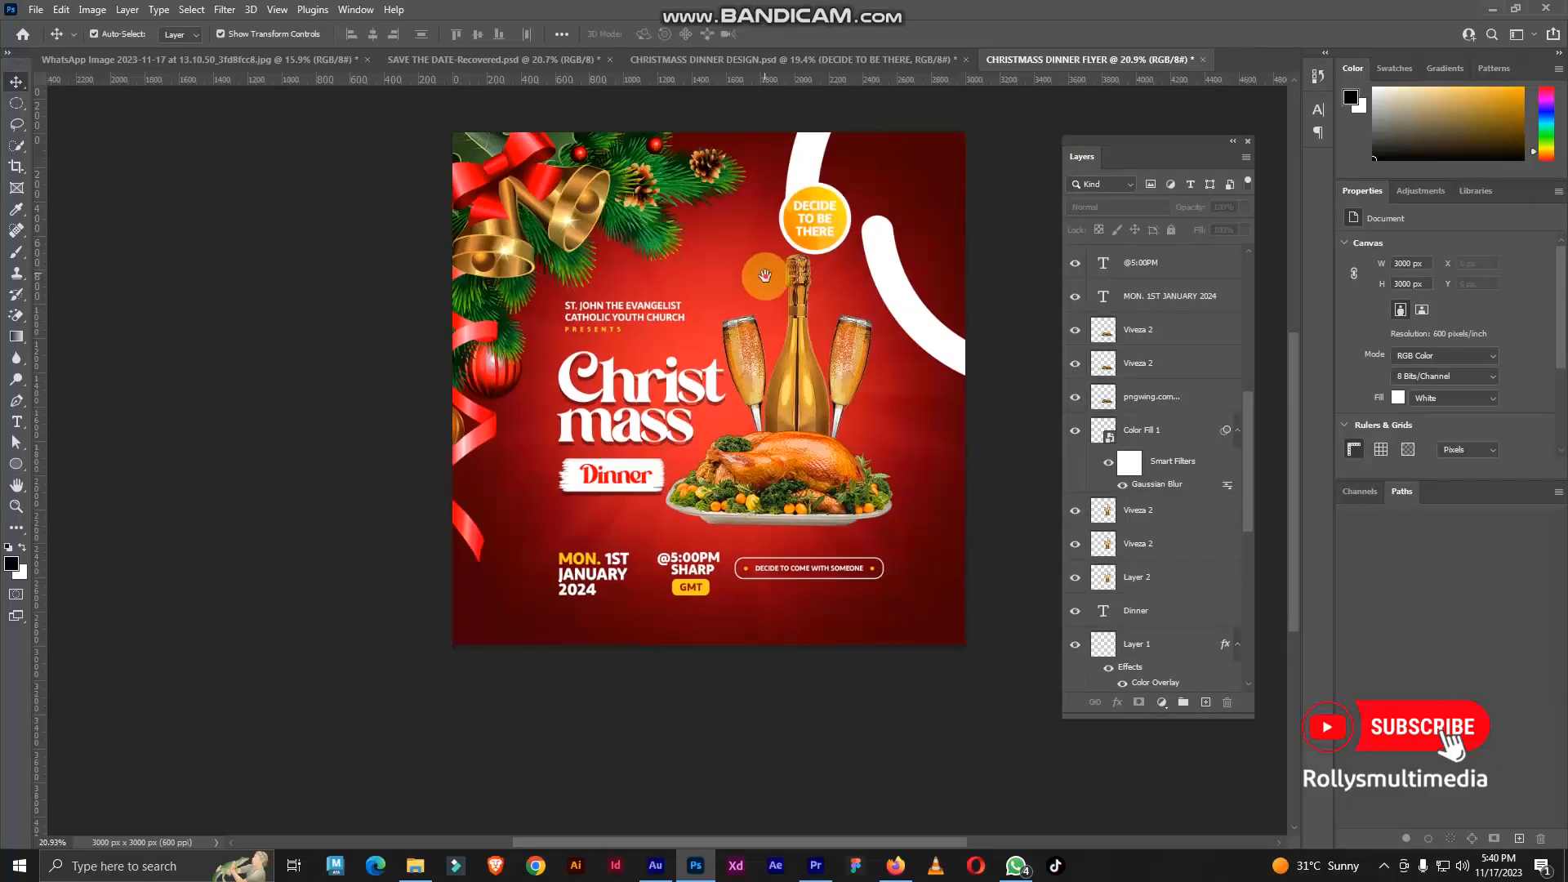
scroll(767, 282, "up", 2)
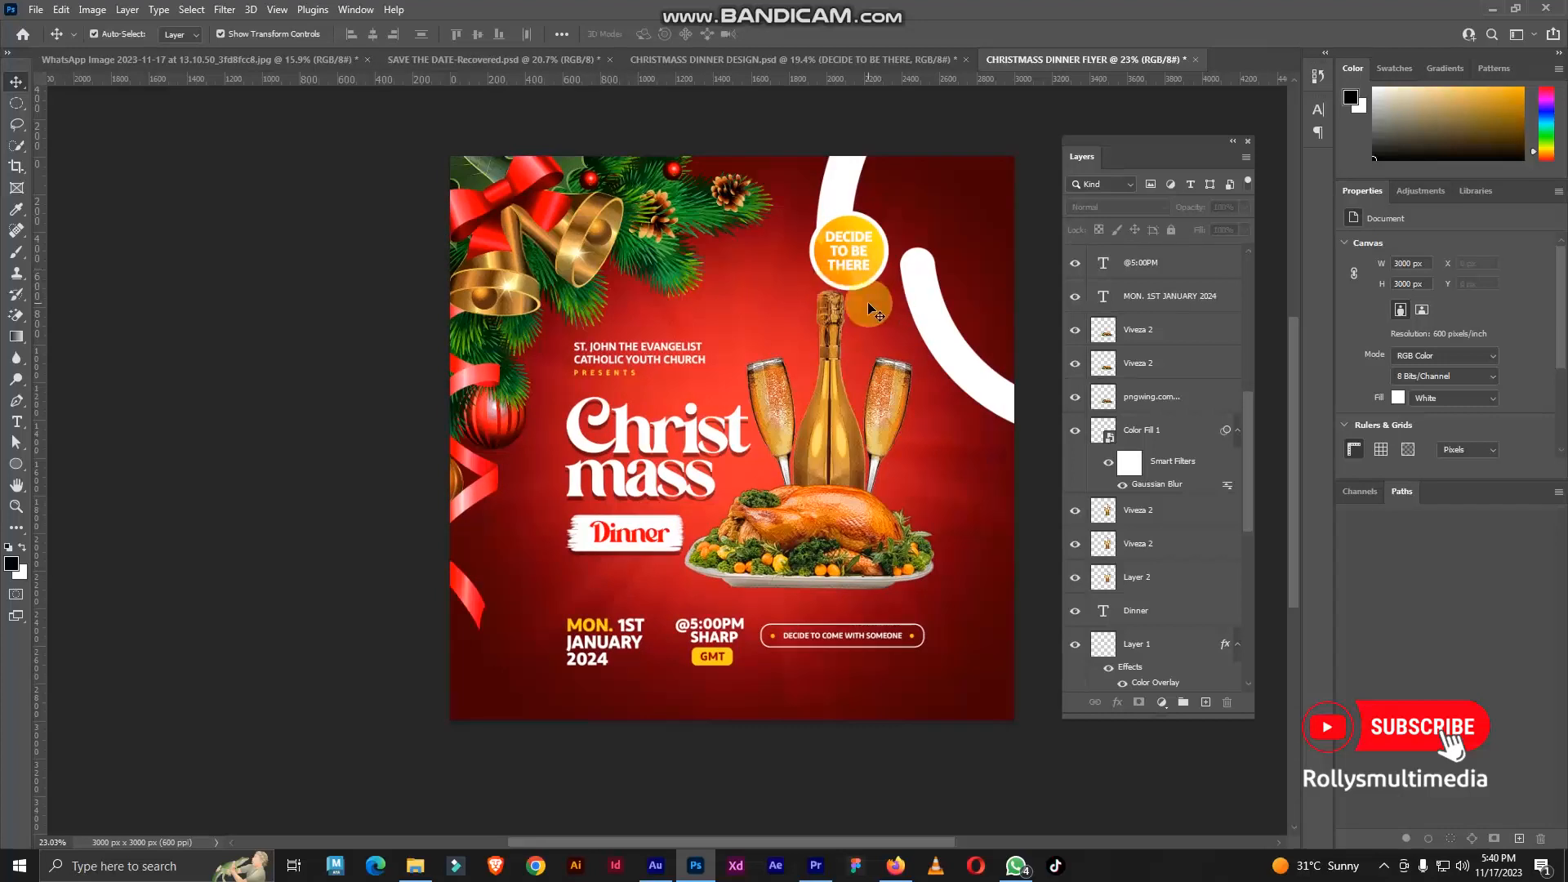